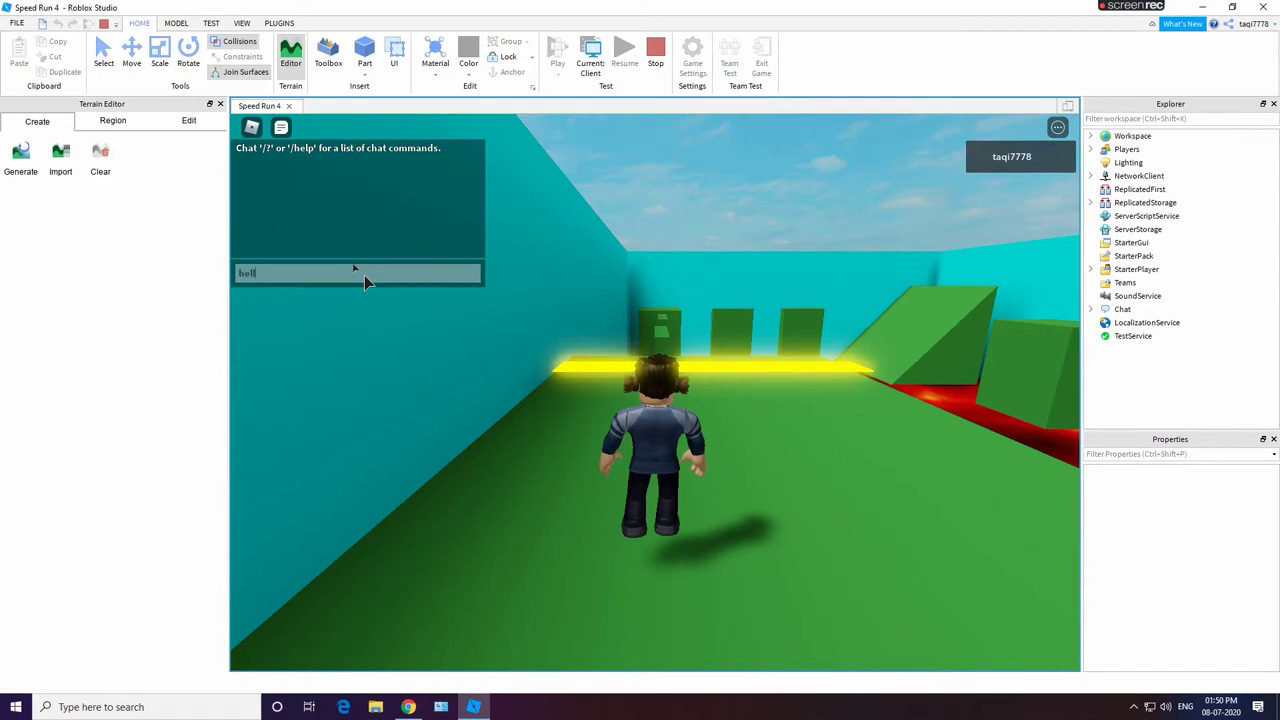
Step: Finish and send the in-game chat greeting "hello guys welcome back to my channel"
type("come b")
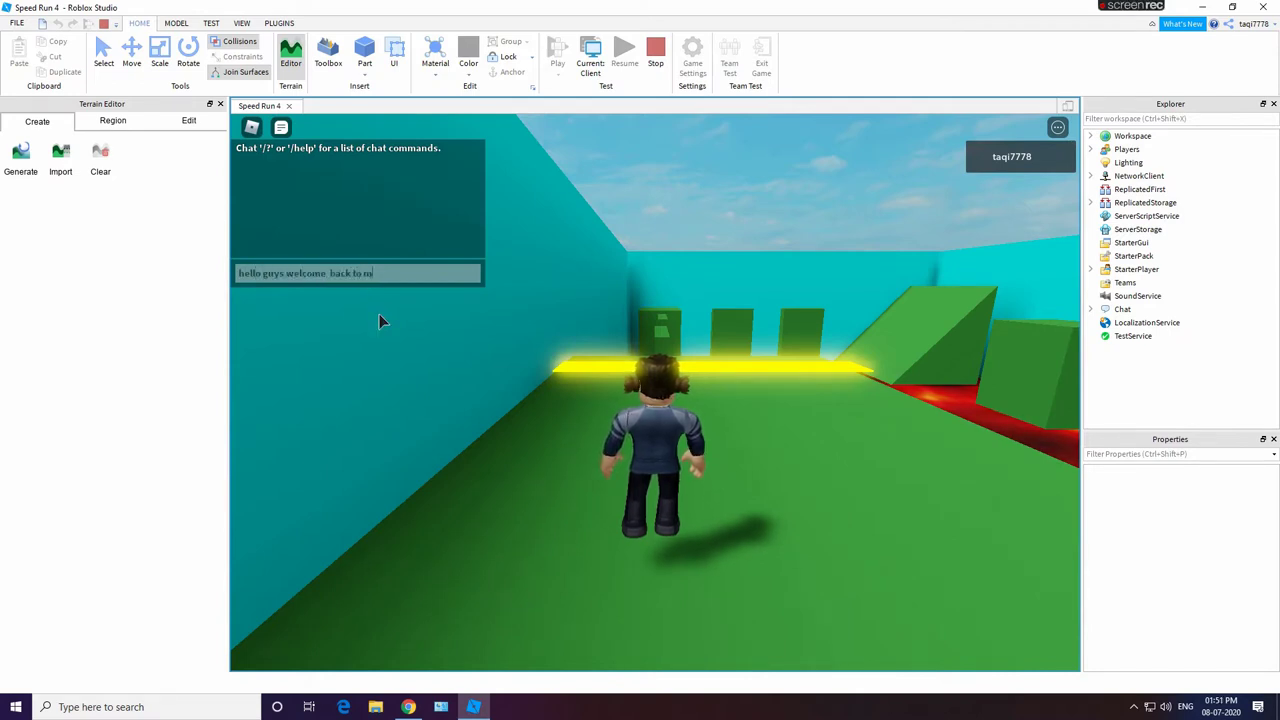
type("ack to my channel")
key("Return")
Step: Send the chat messages "today i will show you how to make speed run game part 2" and "so lets begin"
left_click(363, 275)
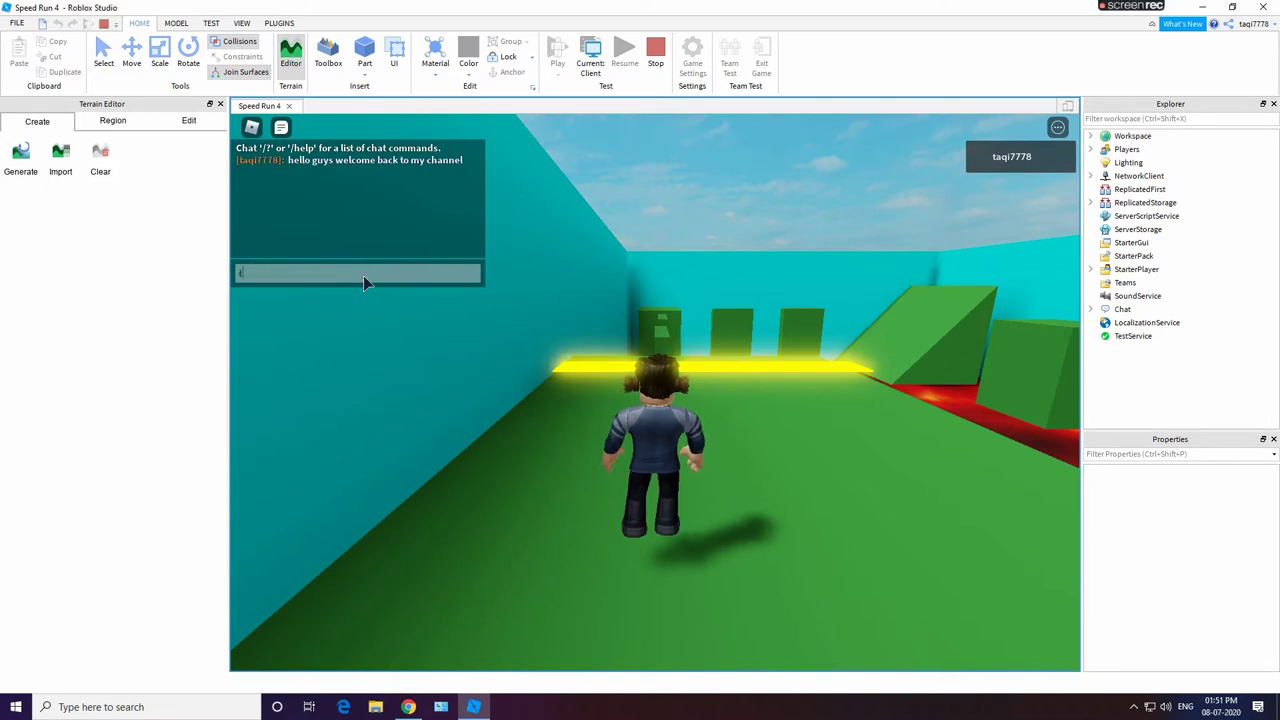
type("today i will")
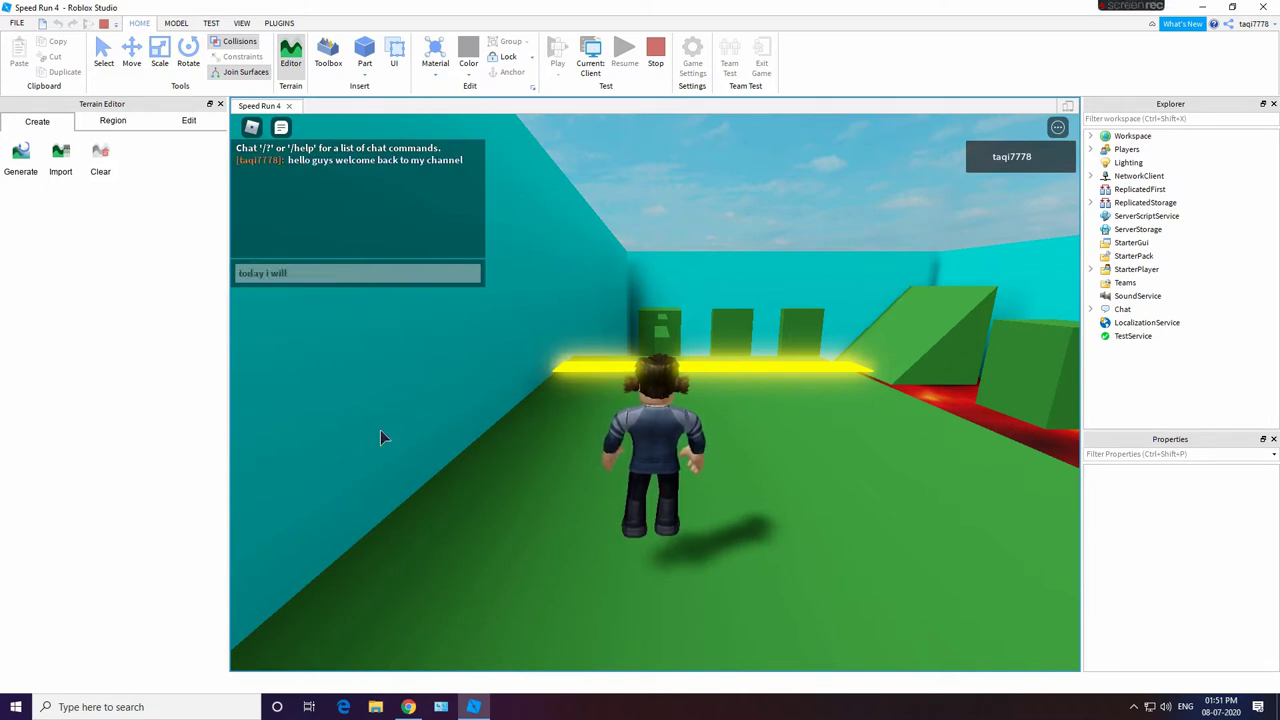
type(" show you how")
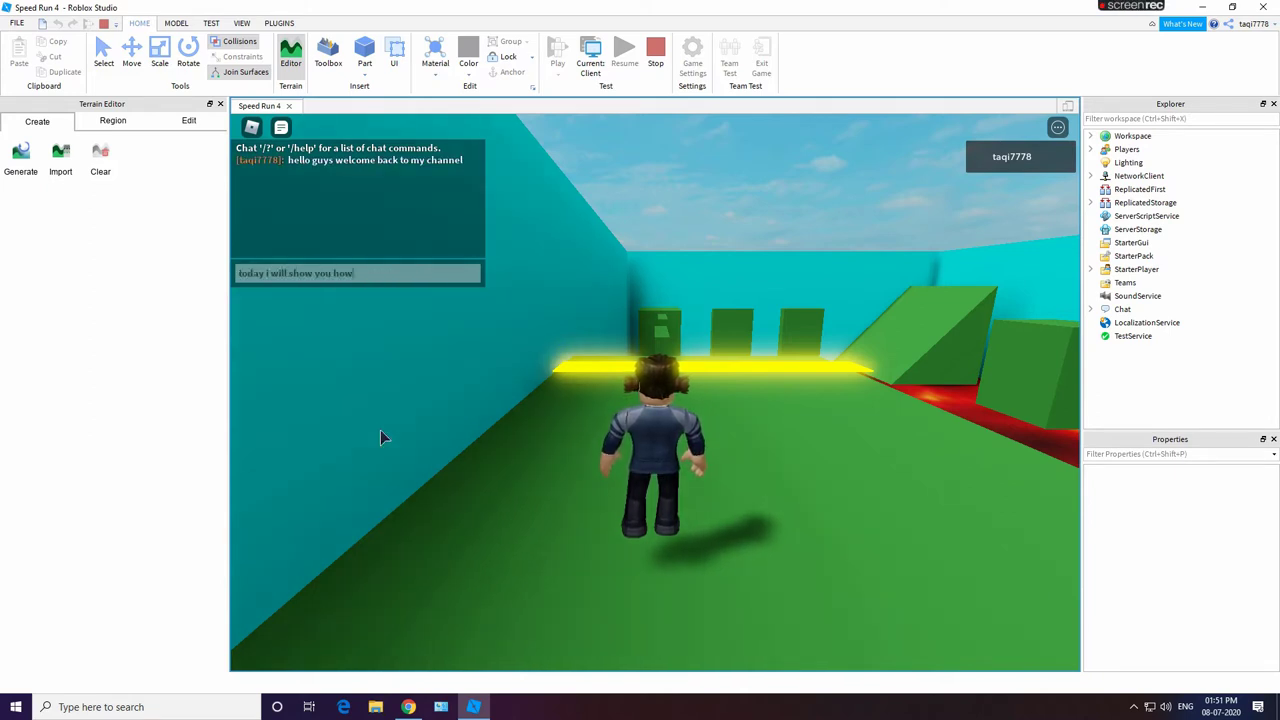
type(" to make speed run game ")
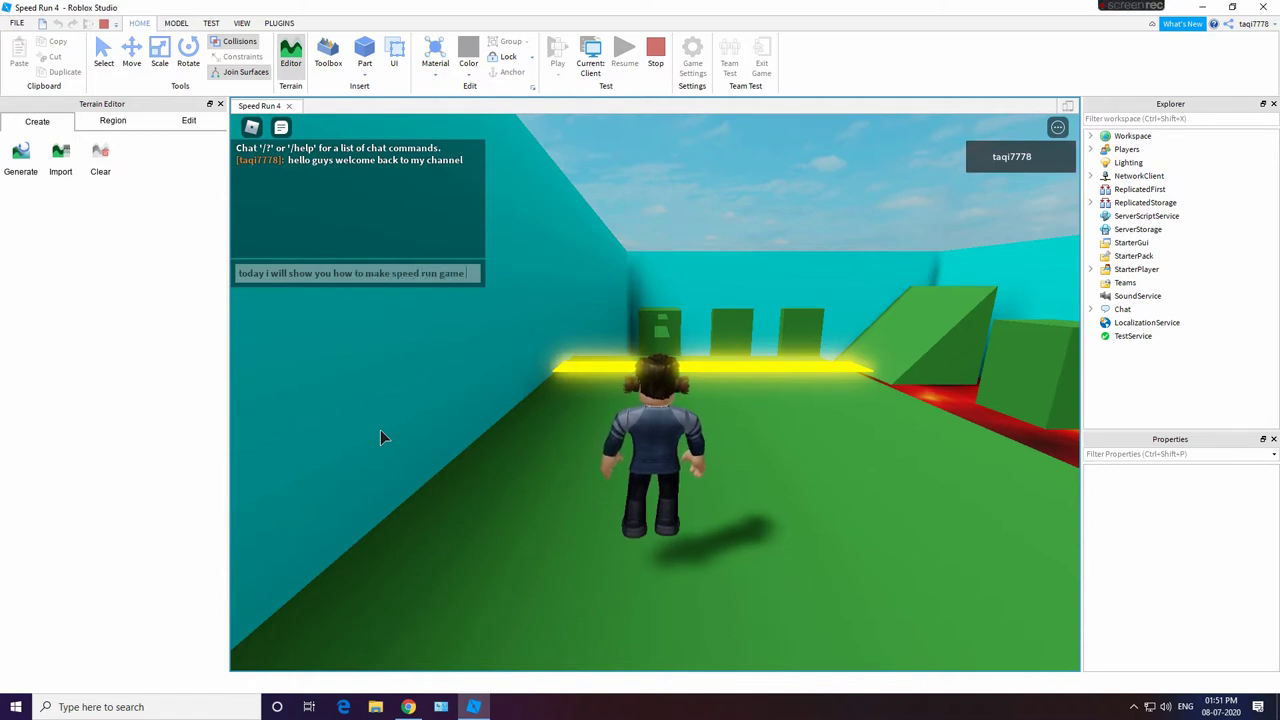
type("part 2")
key("Return")
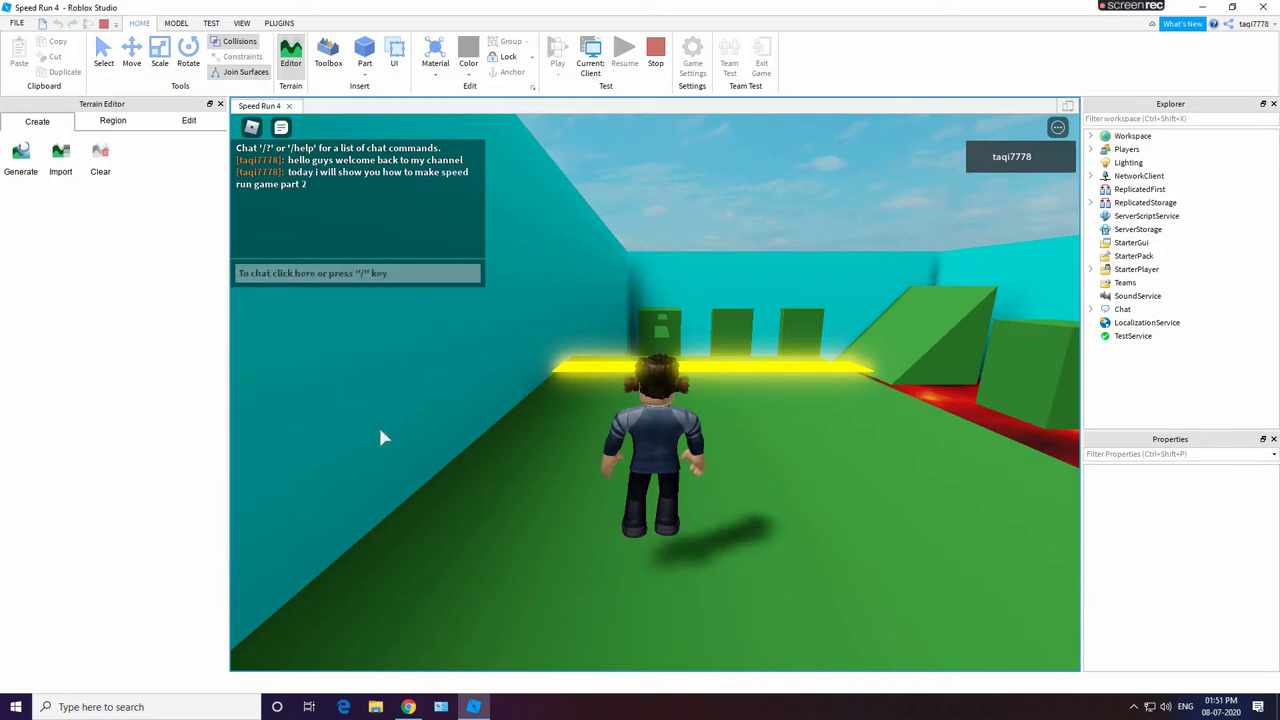
type("so lets begin")
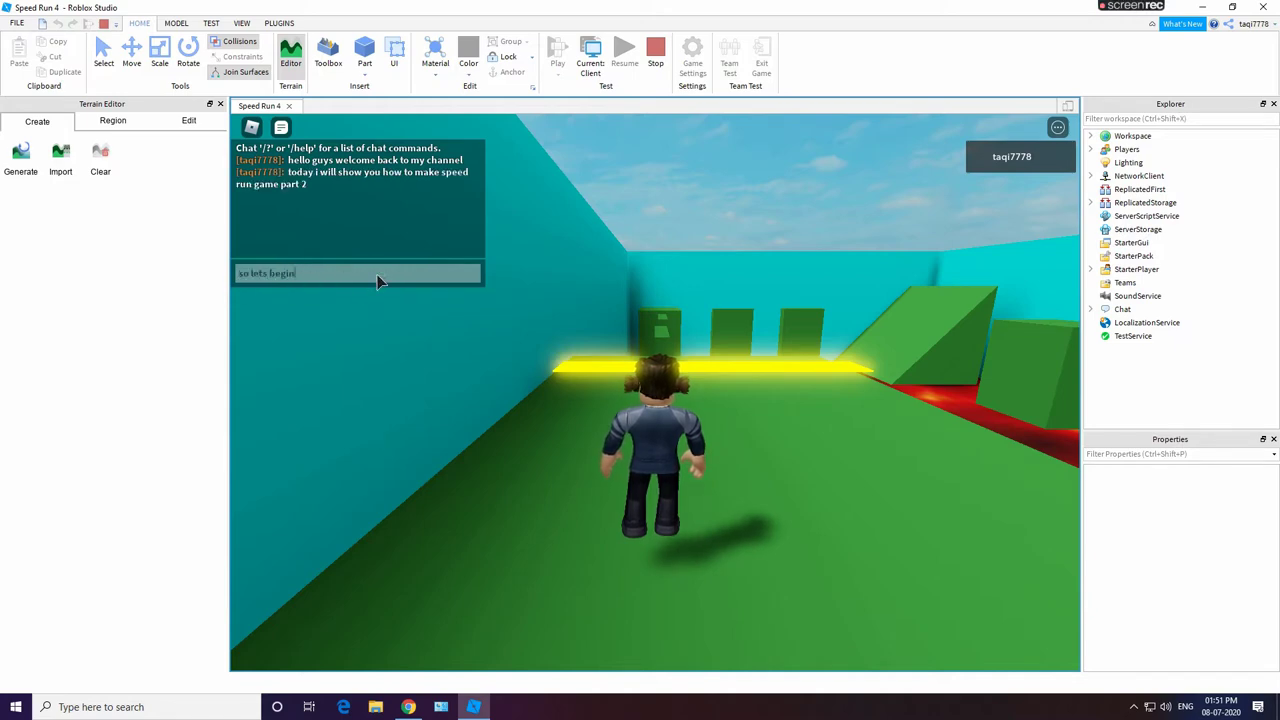
key("Return")
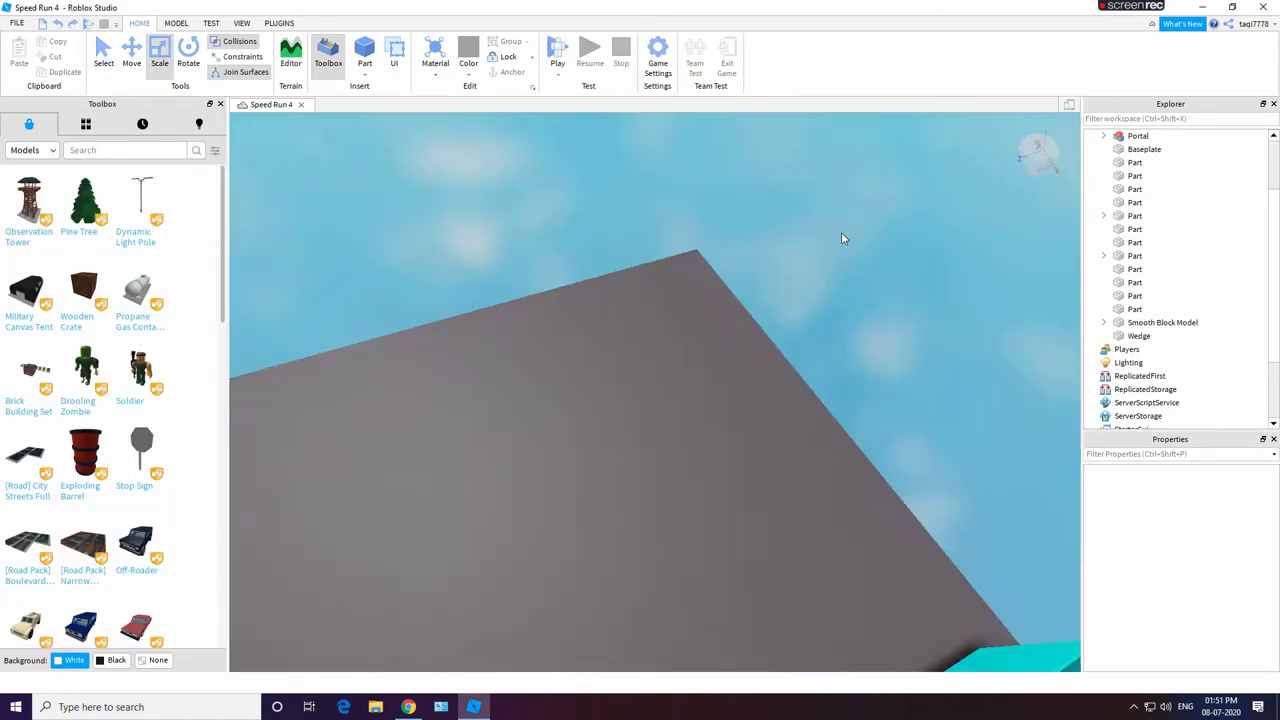
Step: Examine the lava arena from above and expand the cyan wall Model to see which parts it contains
right_click_drag(841, 232, 890, 222)
right_click(980, 385)
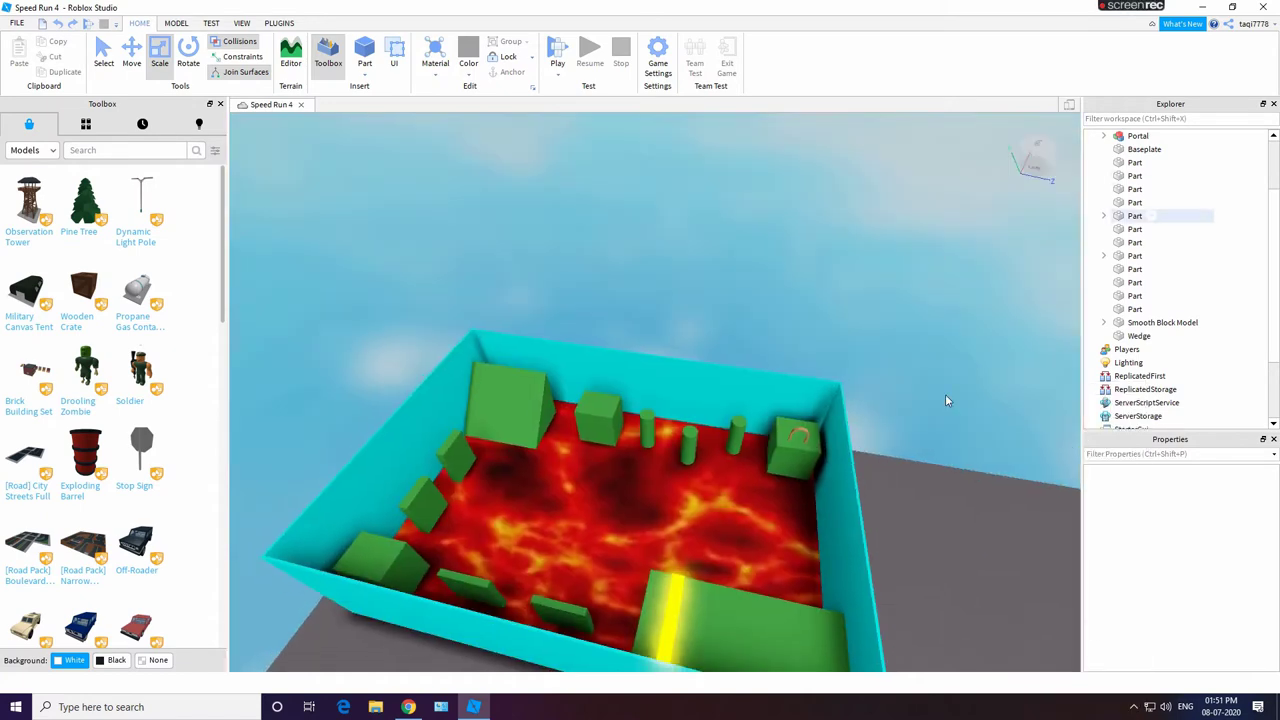
scroll(1195, 248, "up", 2)
double_click(1132, 205)
key("Down")
right_click_drag(955, 329, 948, 341)
left_click(1121, 205)
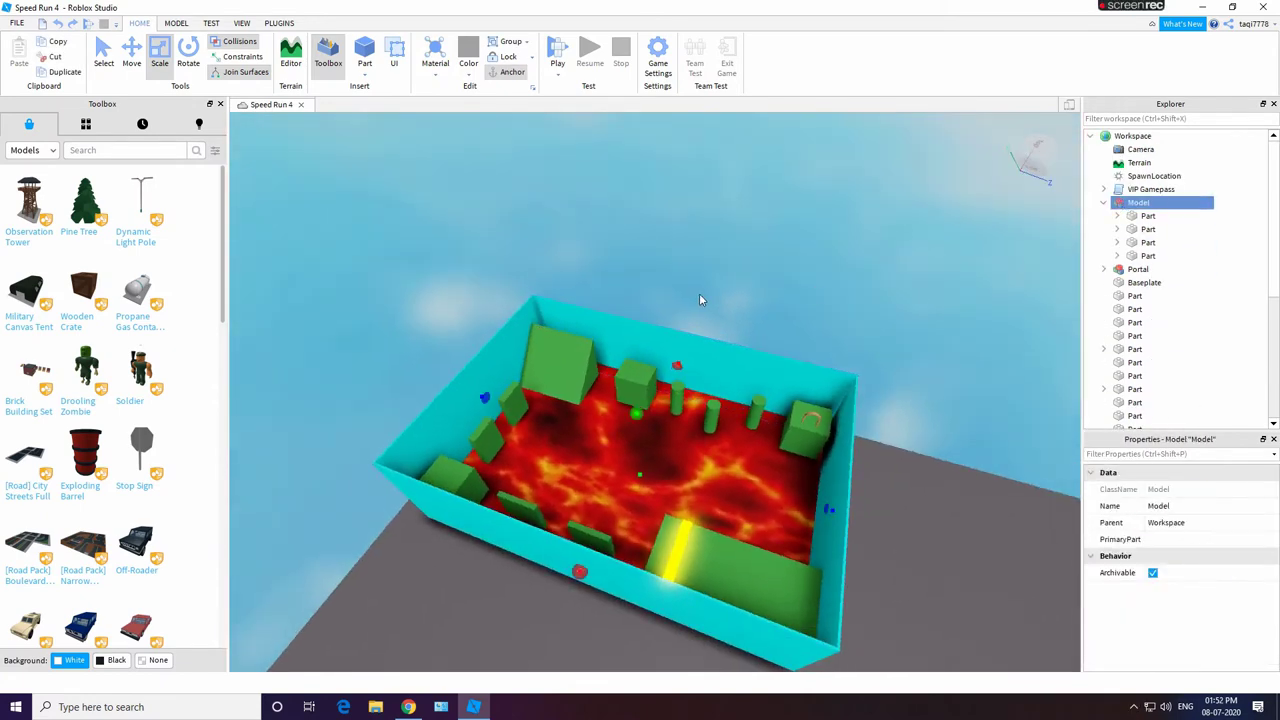
right_click(692, 342)
left_click(802, 270)
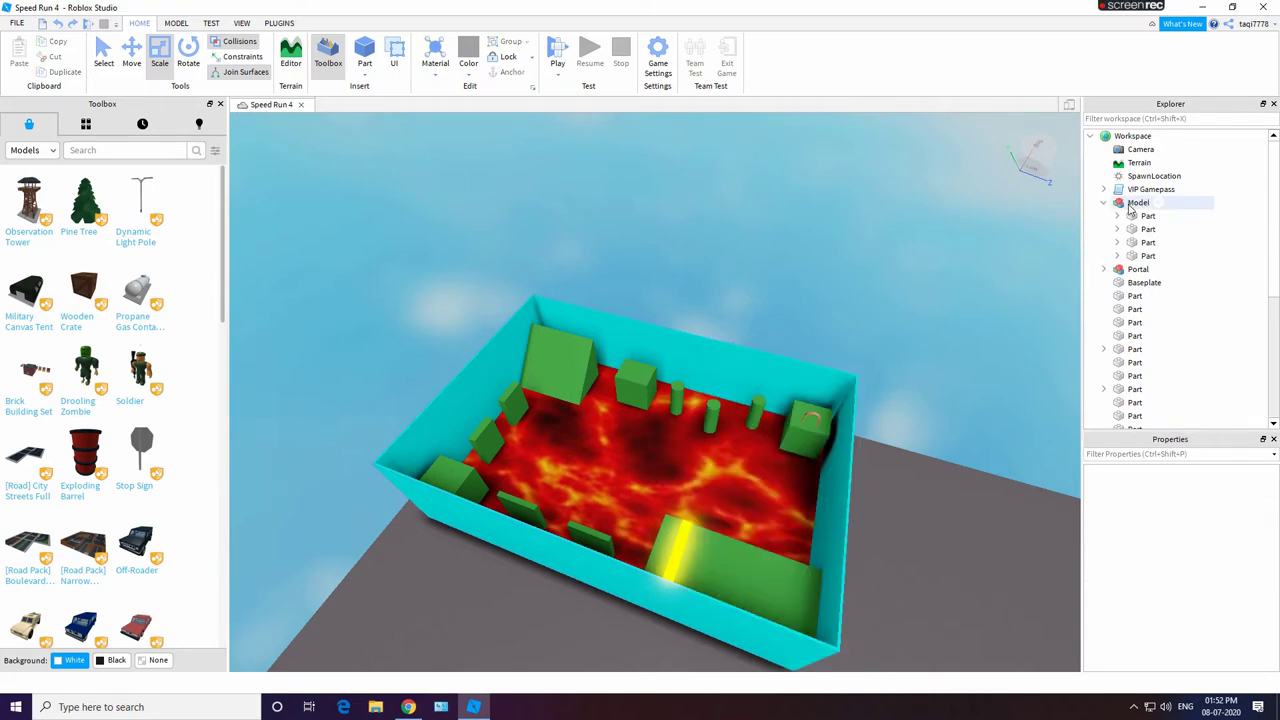
left_click(1135, 203)
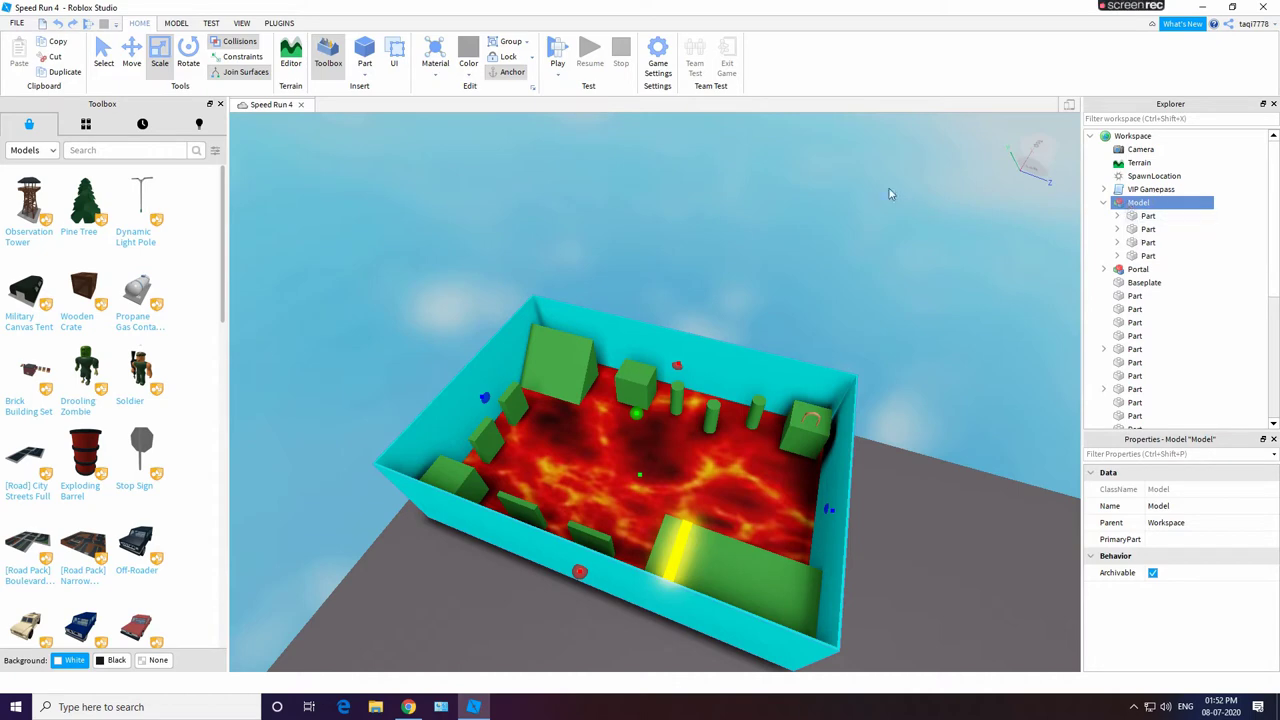
Step: Duplicate the four cyan wall parts inside the Model
left_click(1147, 244)
left_click(1147, 256, "ctrl")
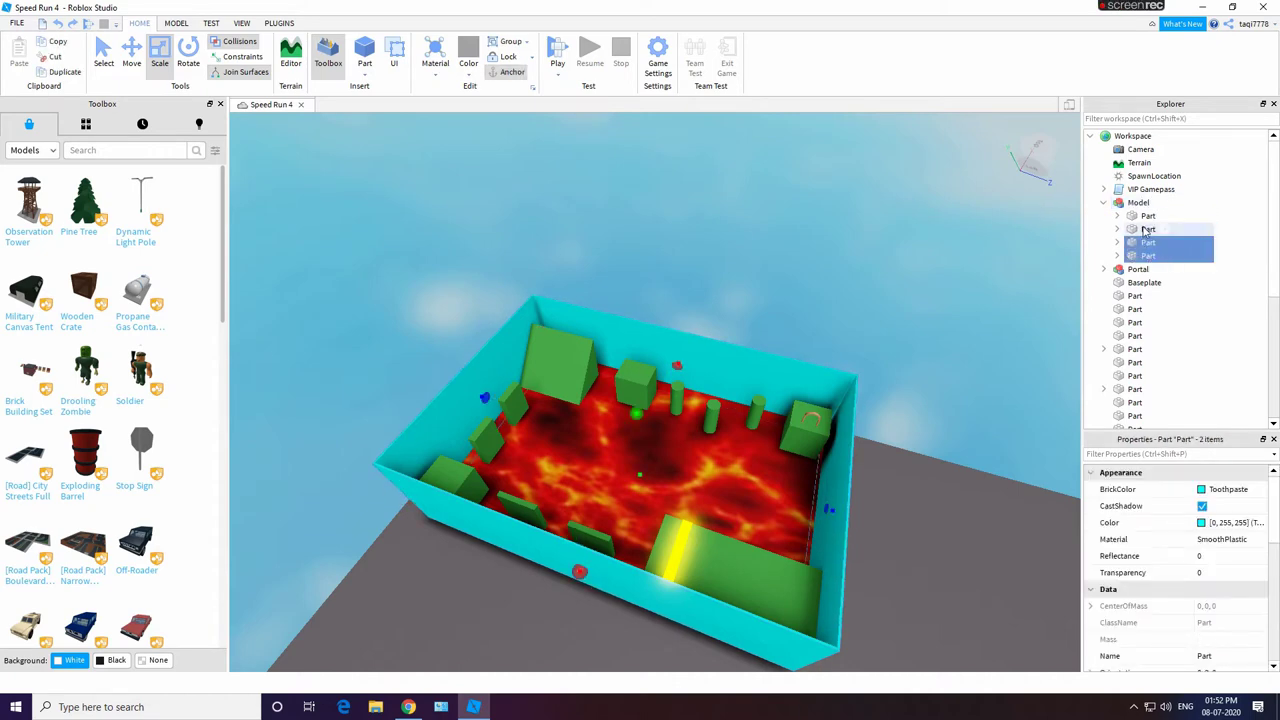
left_click(1147, 216, "shift")
key("ctrl+d")
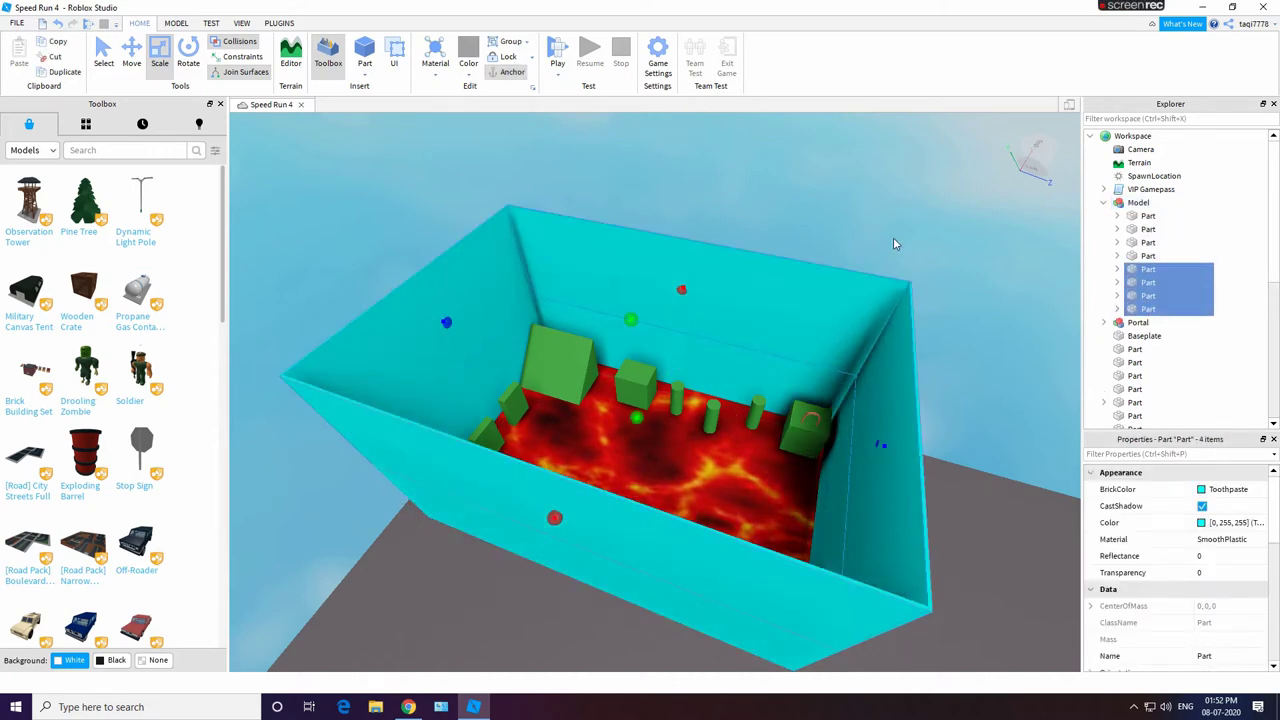
Step: Try to move the wall Model off the lava arena and undo the move
left_click(894, 240)
right_click_drag(894, 240, 906, 209)
left_click(925, 262)
left_click_drag(872, 285, 655, 330)
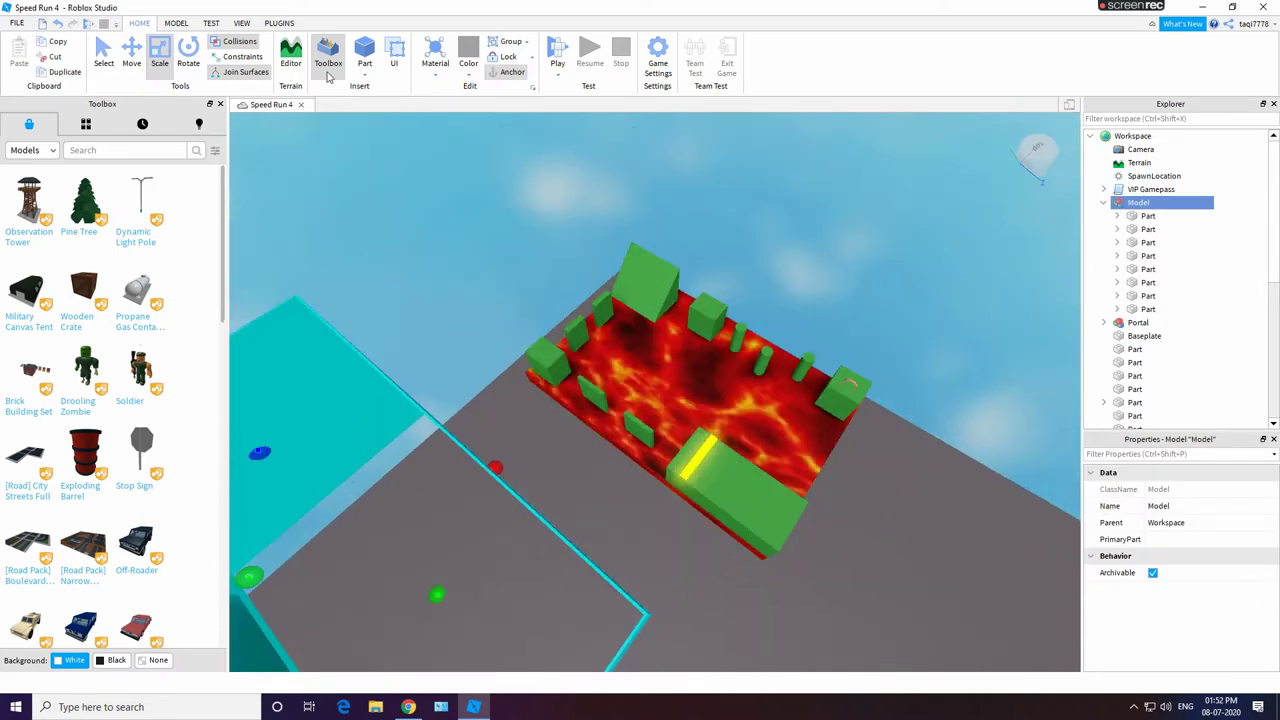
key("s")
left_click(58, 23)
left_click(840, 243)
left_click(808, 247)
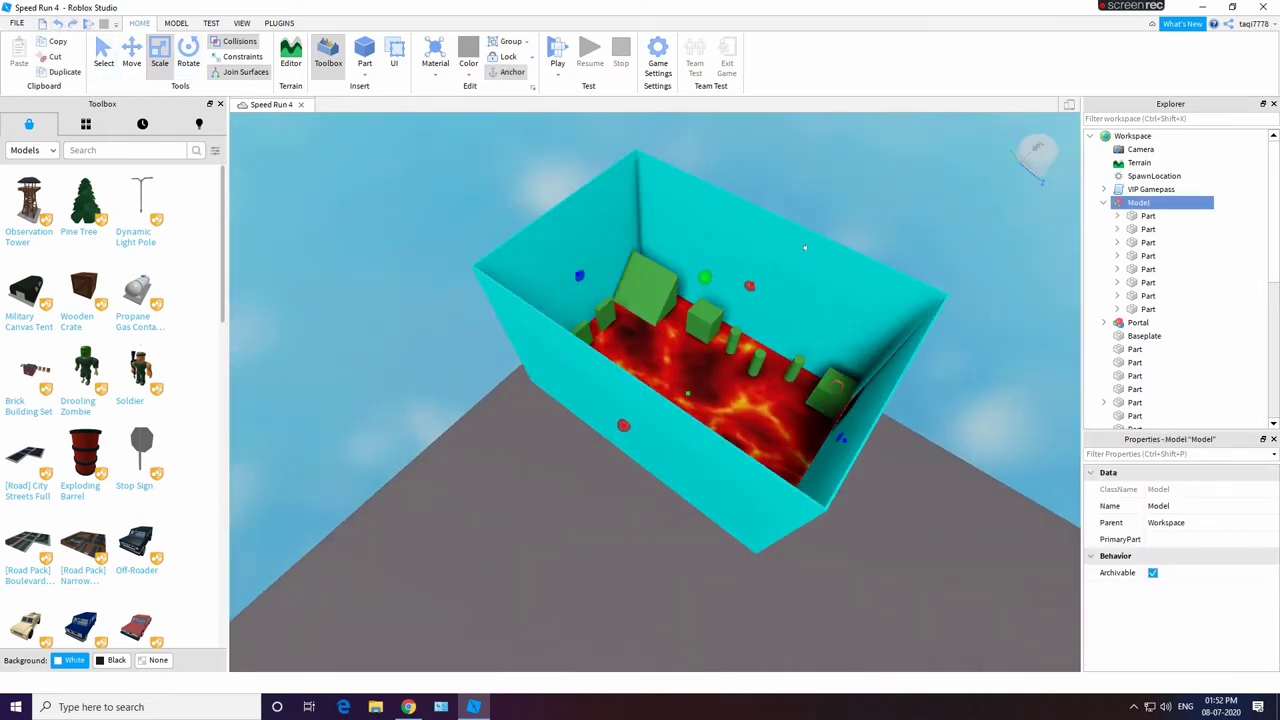
left_click(885, 246)
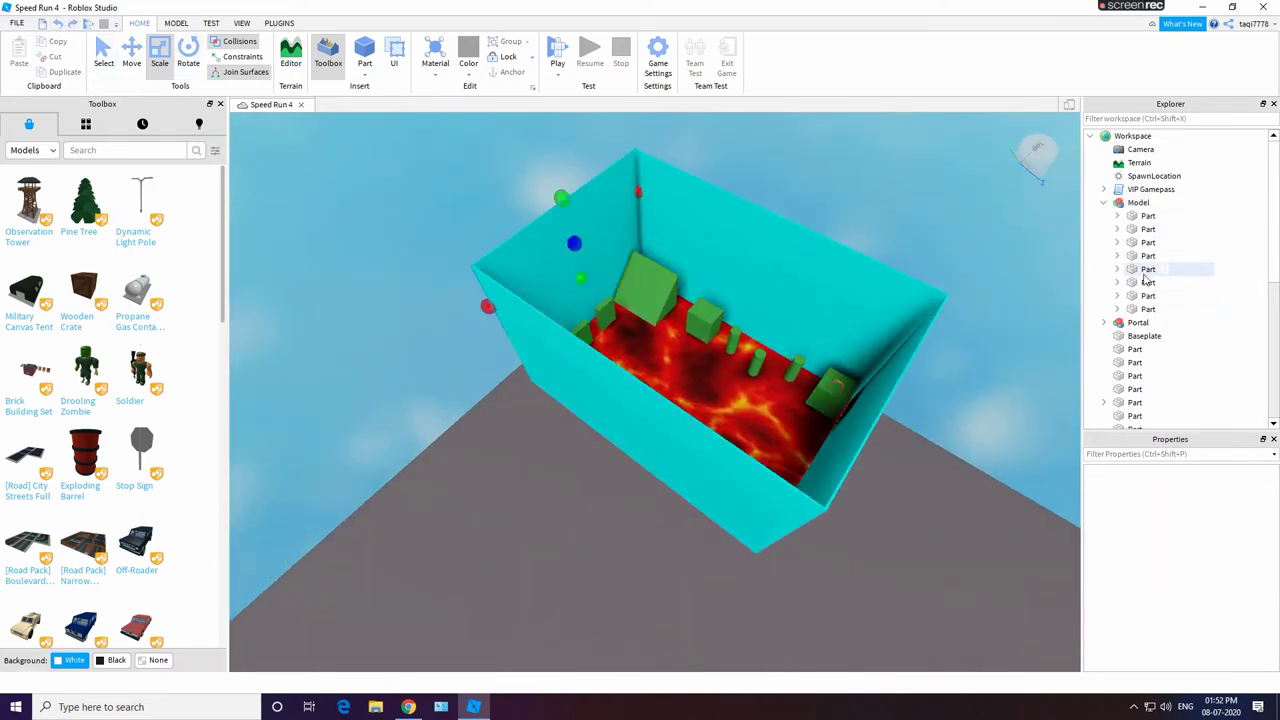
Step: Group the four duplicated wall parts into a nested Model inside the wall Model
left_click(1147, 269)
left_click(1146, 282)
left_click(1143, 309)
left_click(1141, 296)
left_click(1140, 284)
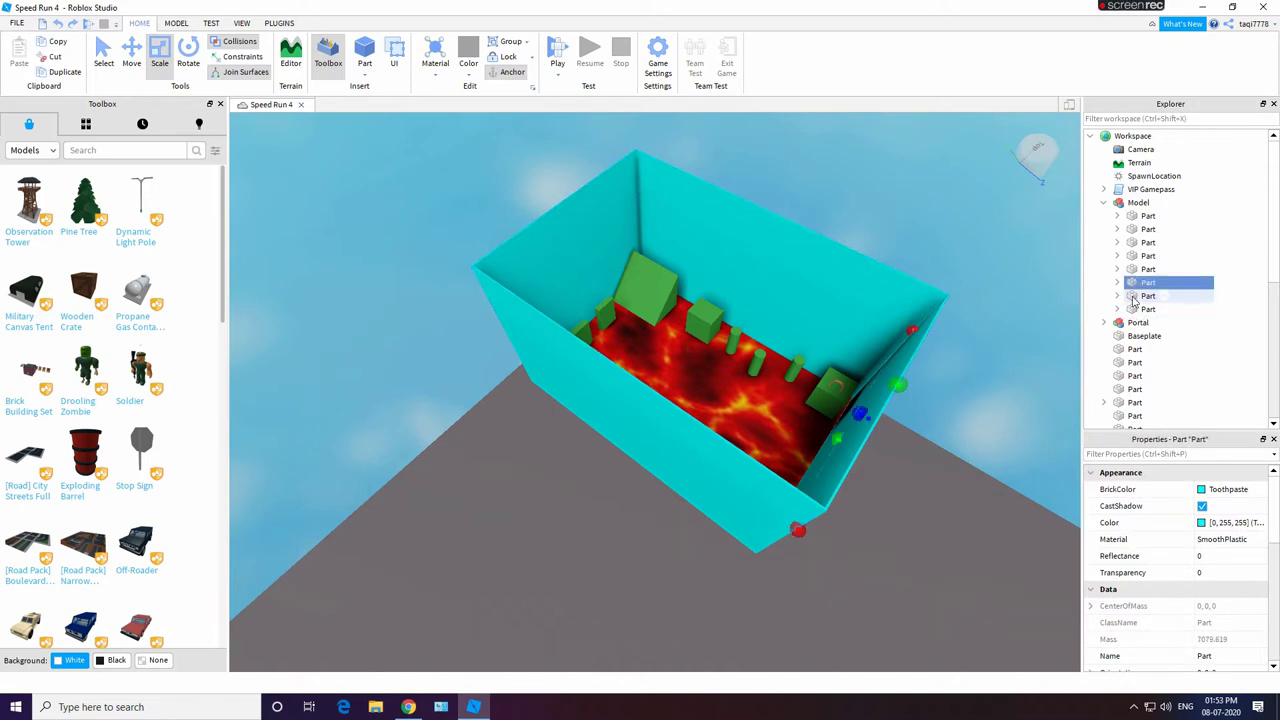
double_click(1138, 297, "ctrl")
left_click(1138, 308, "ctrl")
left_click(1121, 307)
left_click(1117, 297)
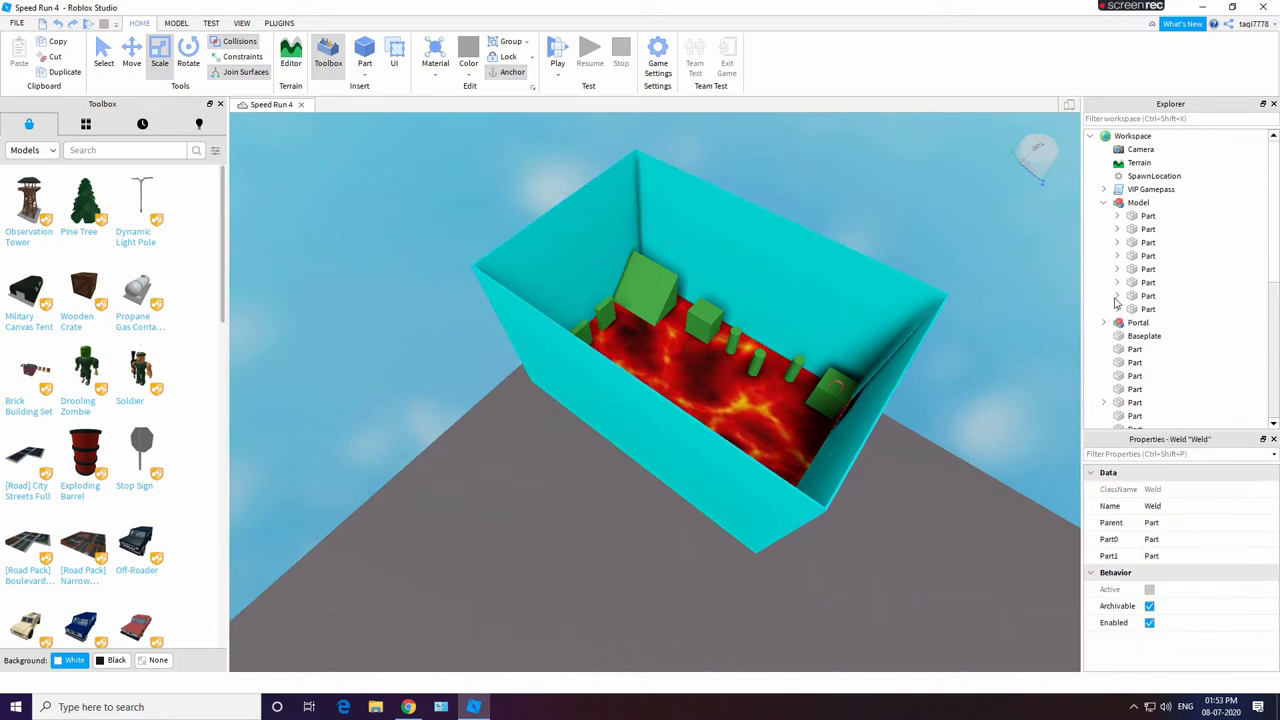
left_click(1147, 310)
left_click_drag(1148, 312, 1148, 269)
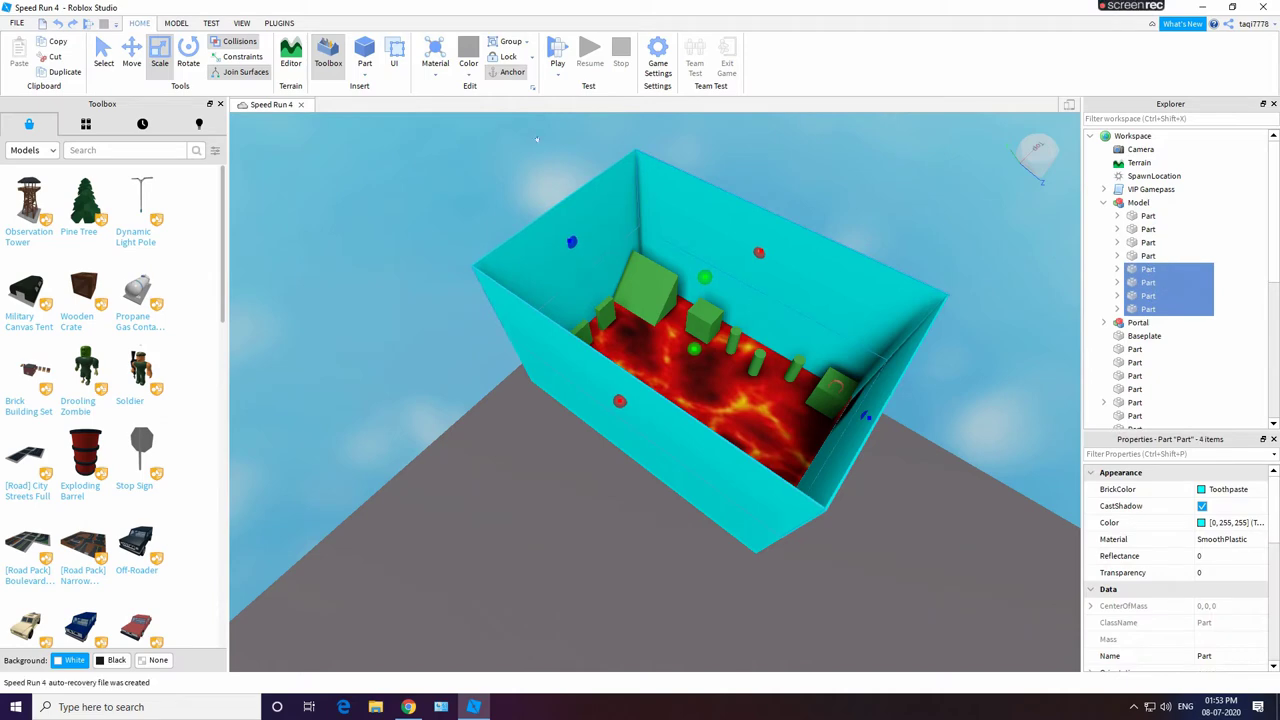
right_click(1118, 273)
left_click(1174, 378)
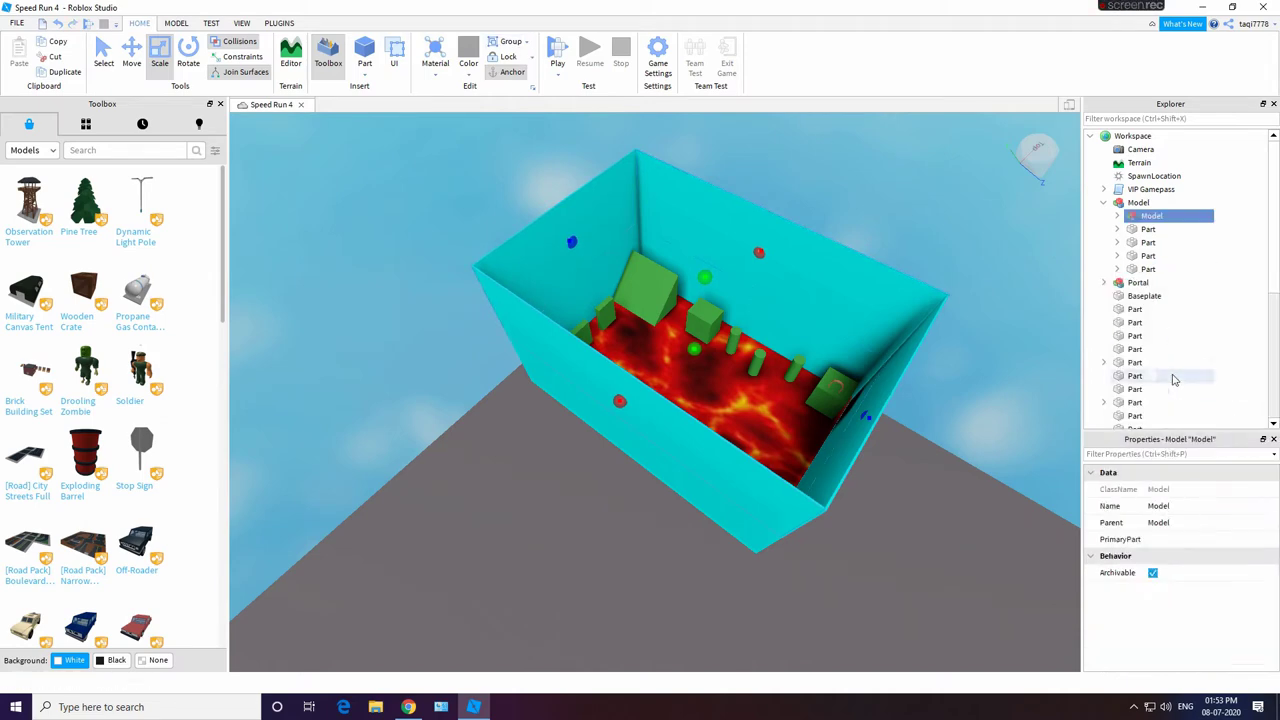
Step: Try moving the walls with their nested Model away from the lava arena and undo the move
left_click(60, 26)
left_click(60, 26)
left_click(60, 26)
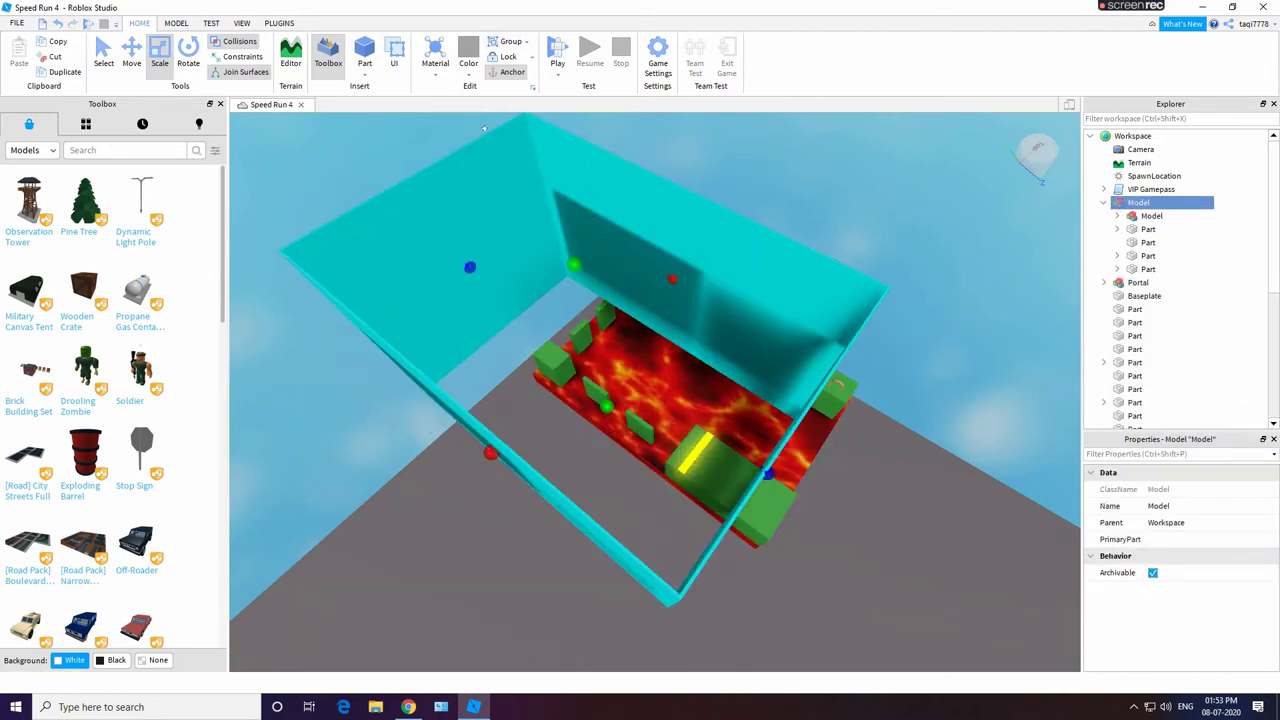
left_click(60, 26)
left_click(60, 26)
left_click(59, 23)
left_click(59, 23)
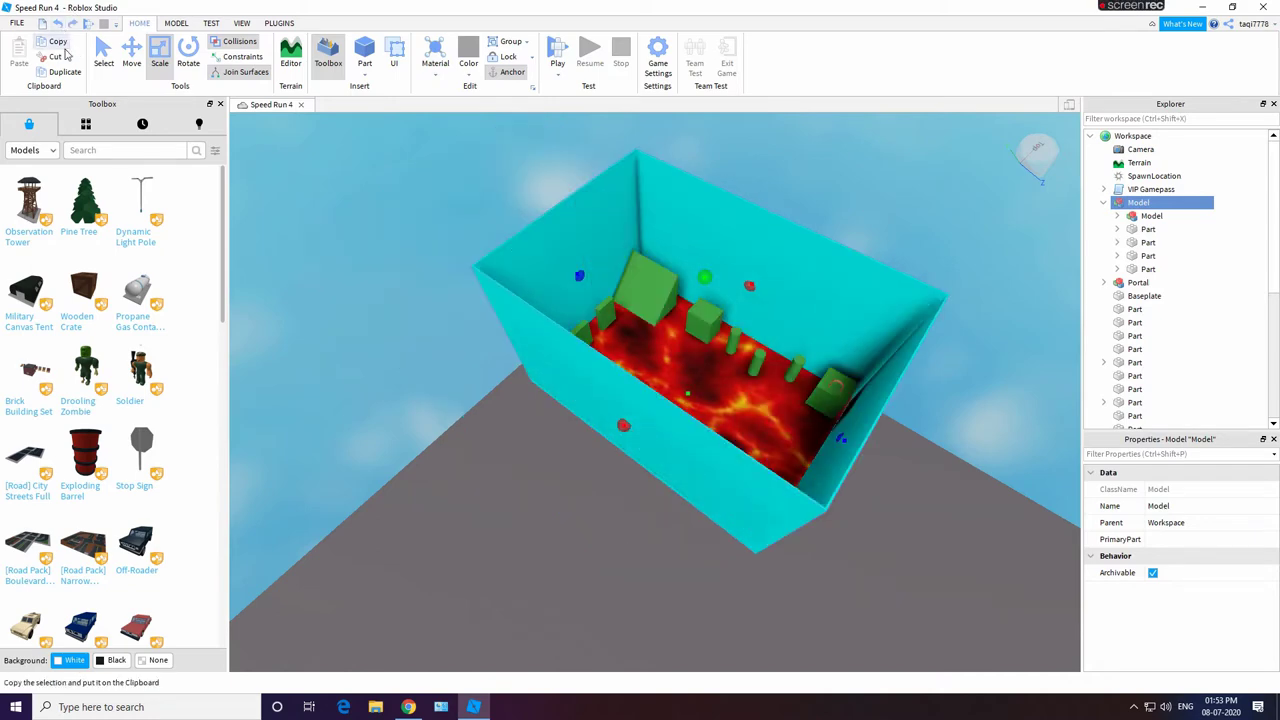
Step: Undo the grouping of the four duplicated wall parts
left_click(103, 55)
scroll(861, 266, "up", 4)
left_click(433, 397)
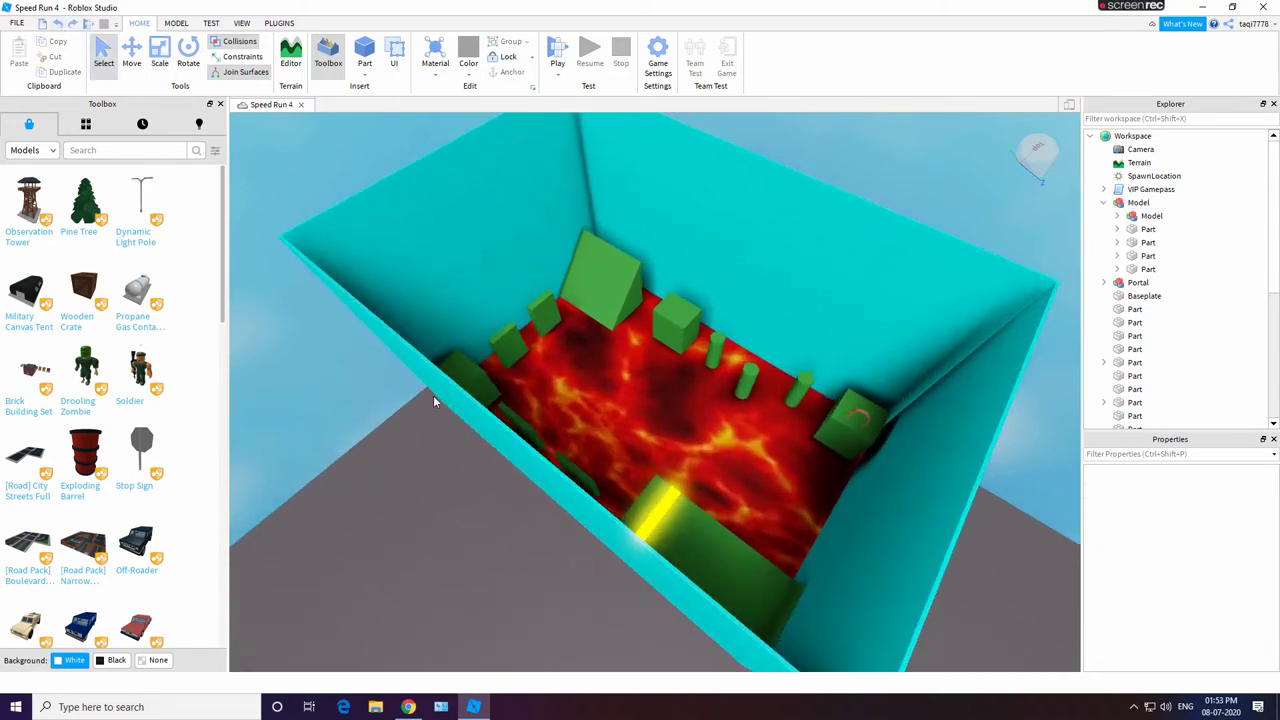
left_click(708, 249)
left_click(1145, 216)
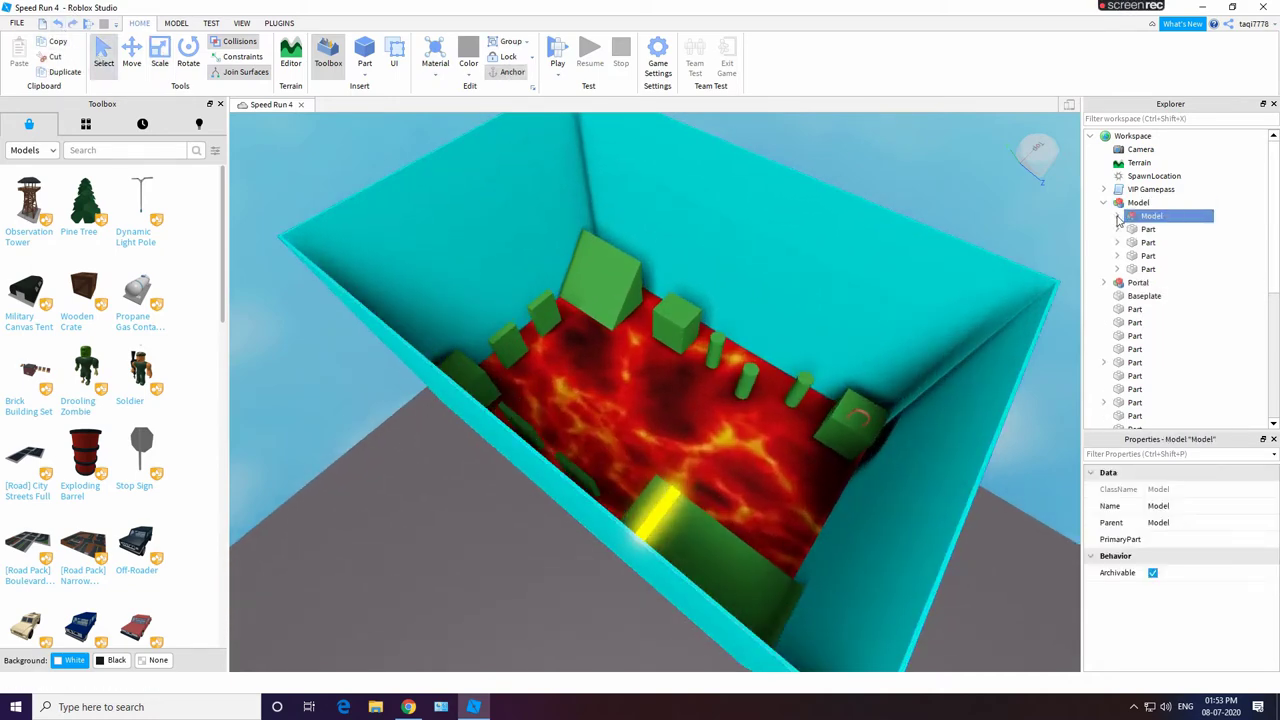
key("ctrl+z")
key("ctrl+z")
key("ctrl+z")
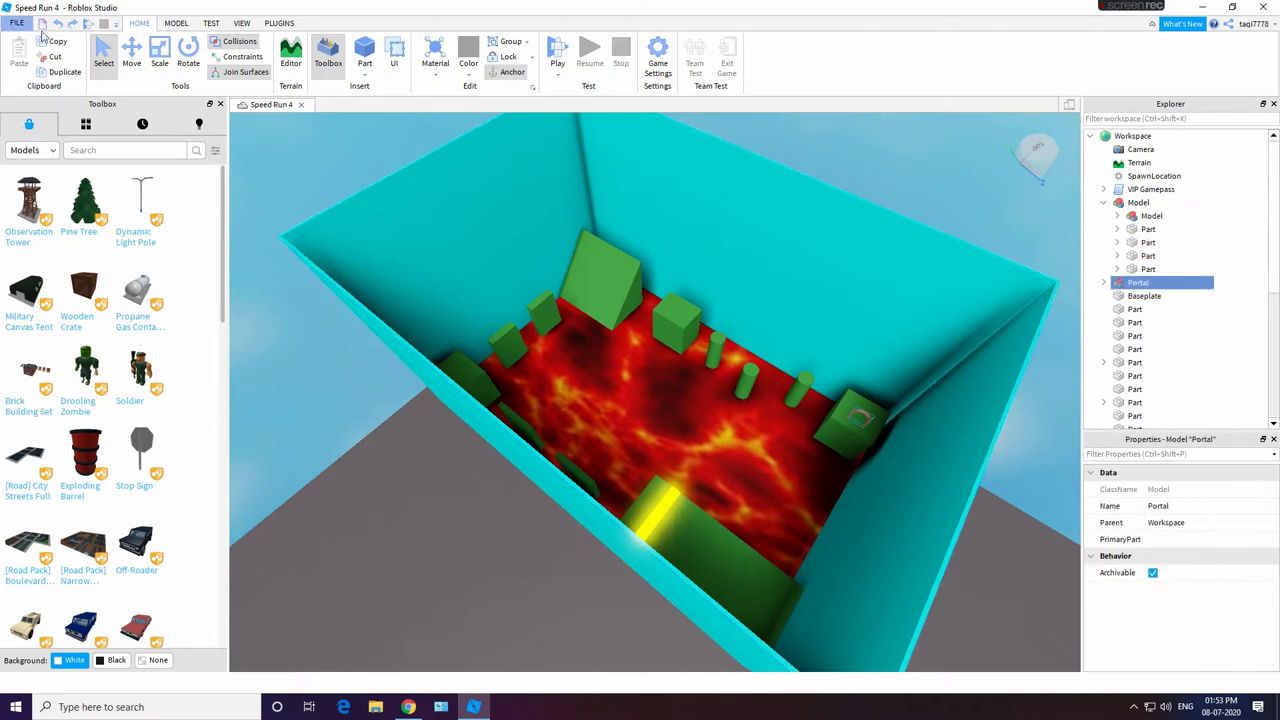
left_click(59, 25)
left_click(59, 25)
left_click(73, 24)
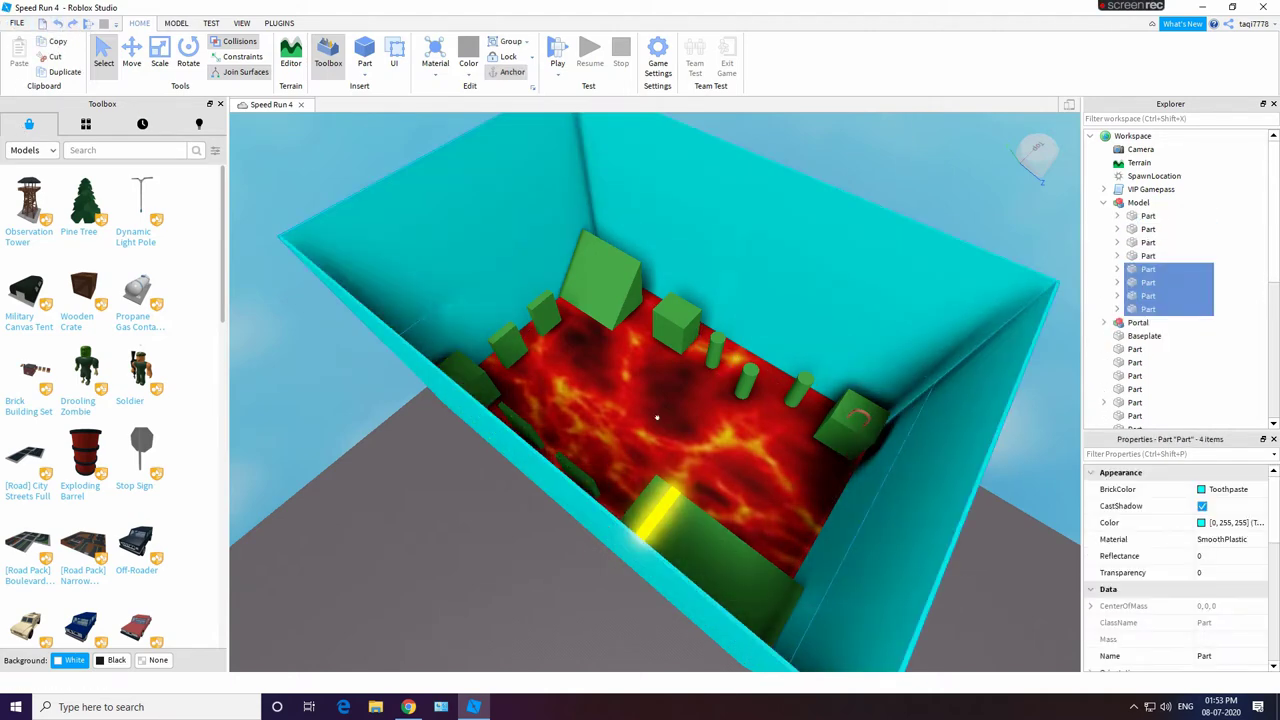
Step: Try grouping the four duplicated wall parts again and undo that grouping
right_click(1147, 298)
left_click(1150, 400)
right_click(1155, 215)
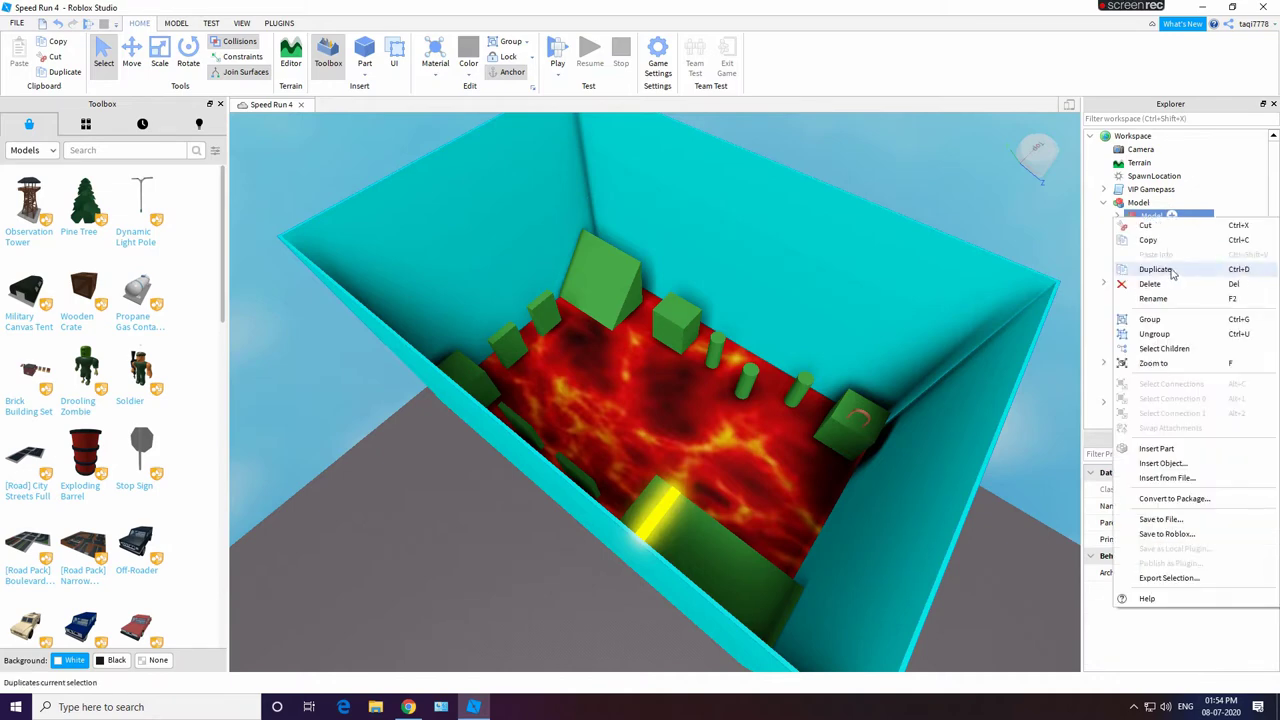
key("Escape")
key("ctrl+z")
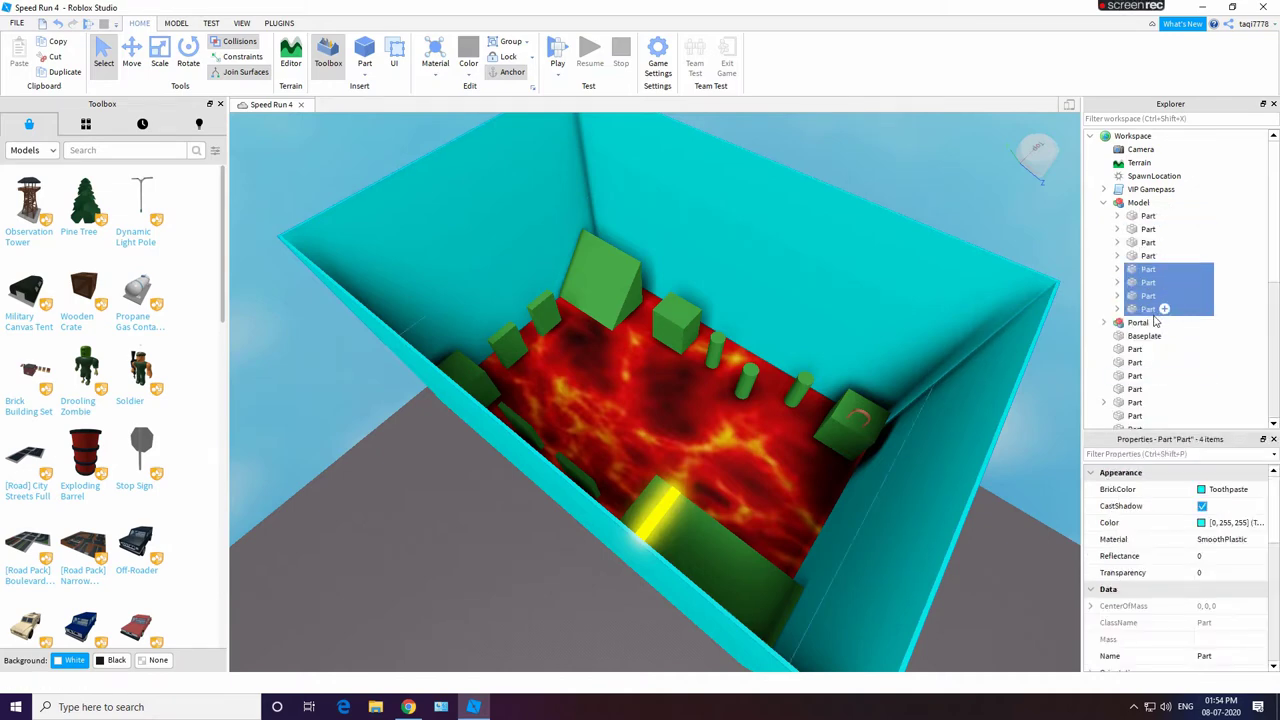
Step: Undo the duplication of the four wall parts to restore the original Model
left_click(1150, 312)
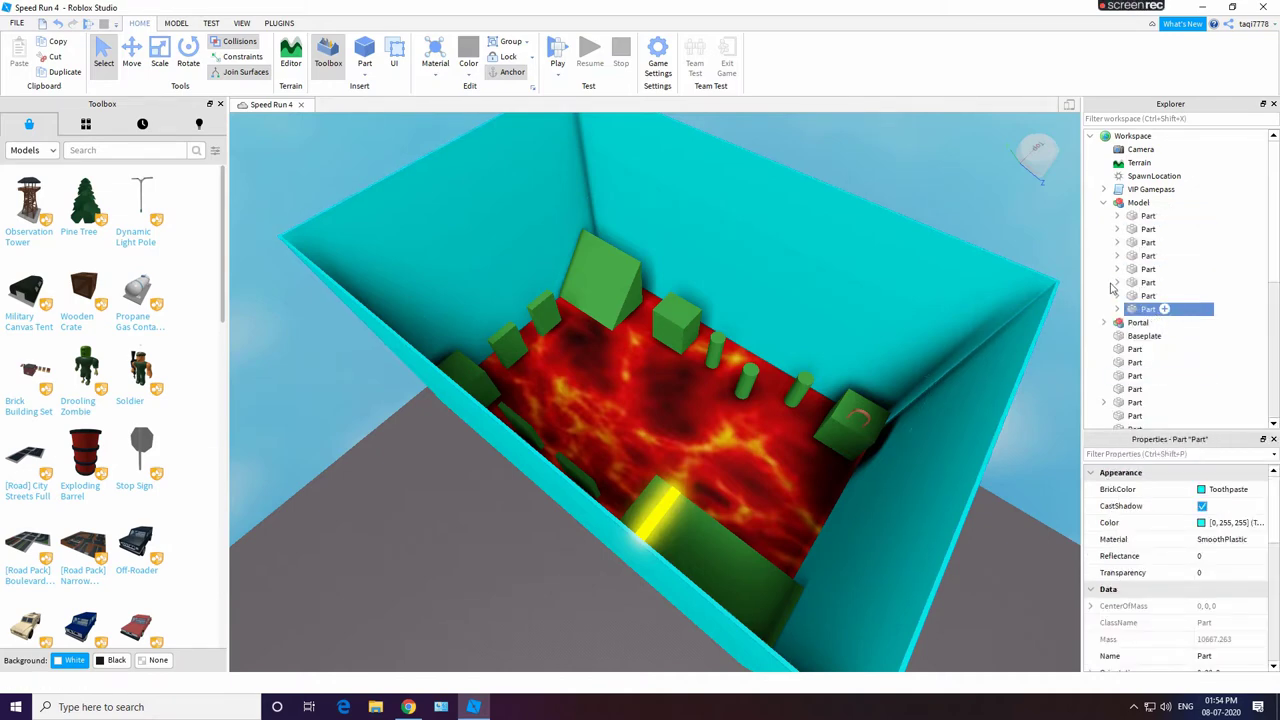
left_click(878, 240)
scroll(878, 240, "down", 2)
left_click(60, 22)
left_click(60, 22)
left_click(60, 22)
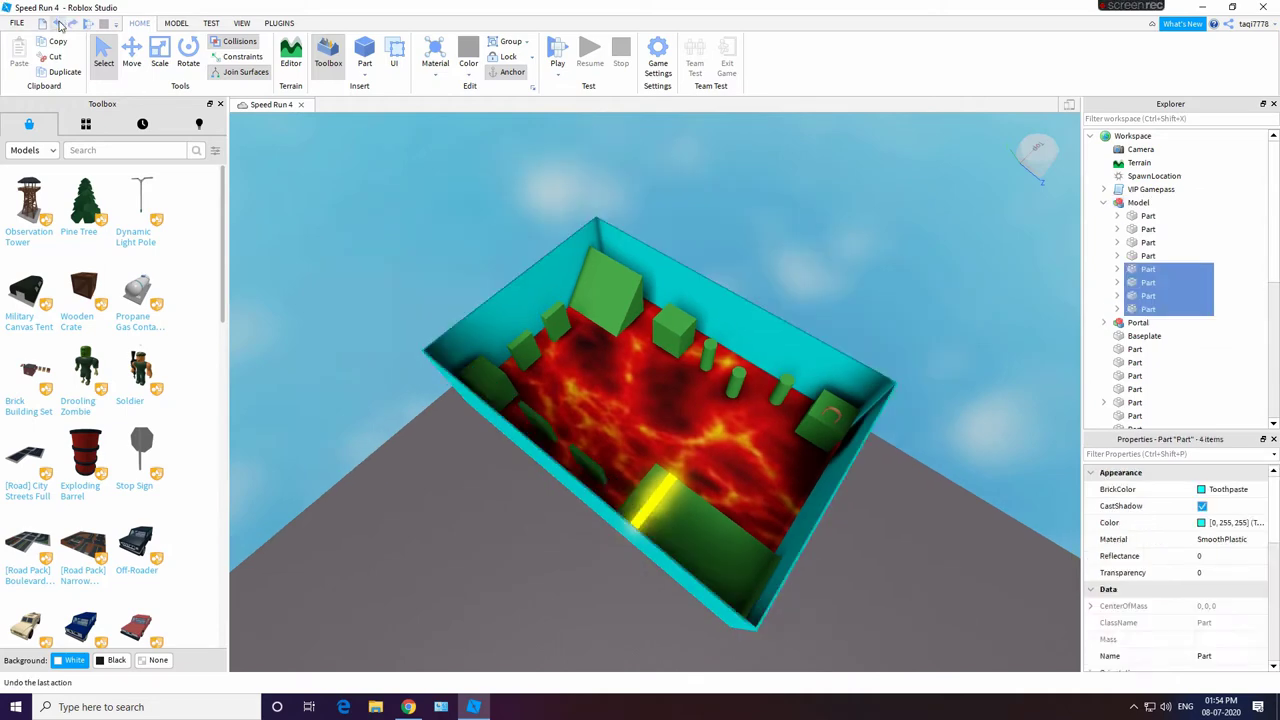
left_click(60, 22)
Step: Ungroup the cyan wall Model so its four parts sit directly in the Workspace
right_click_drag(800, 185, 756, 160)
scroll(636, 273, "up", 2)
left_click(636, 275)
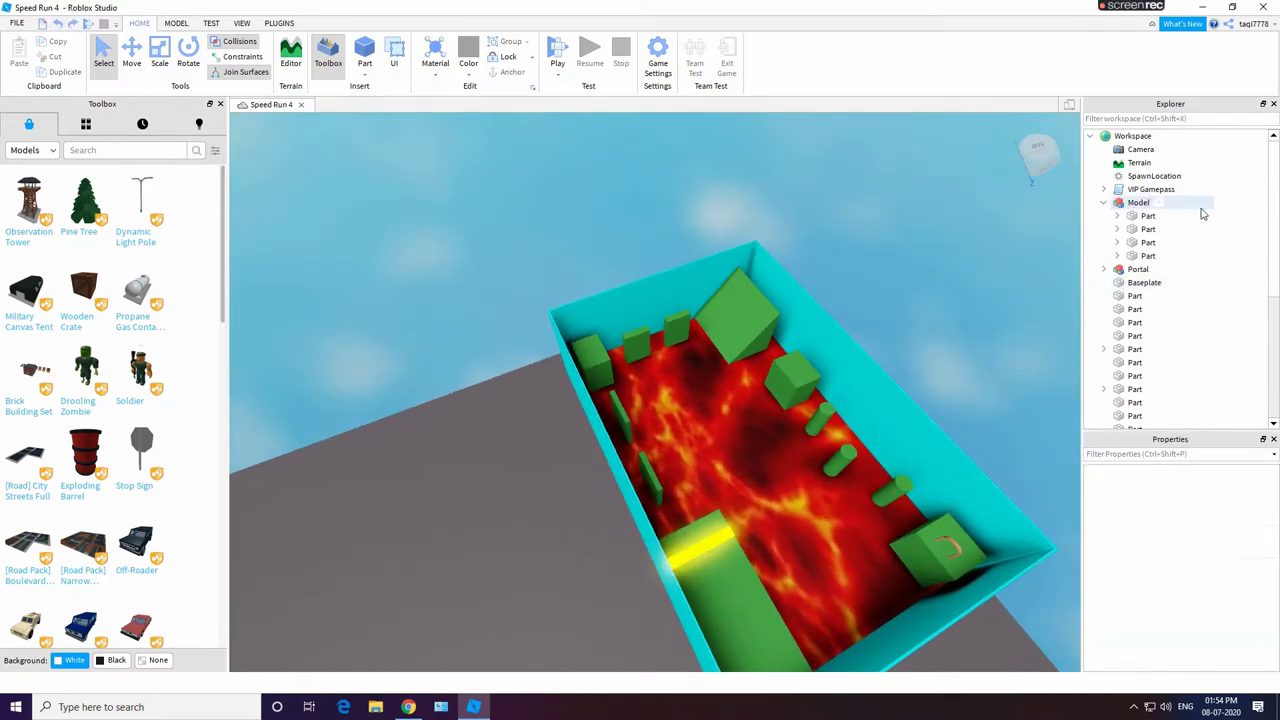
right_click(1130, 204)
left_click(1150, 312)
scroll(1192, 319, "down", 1)
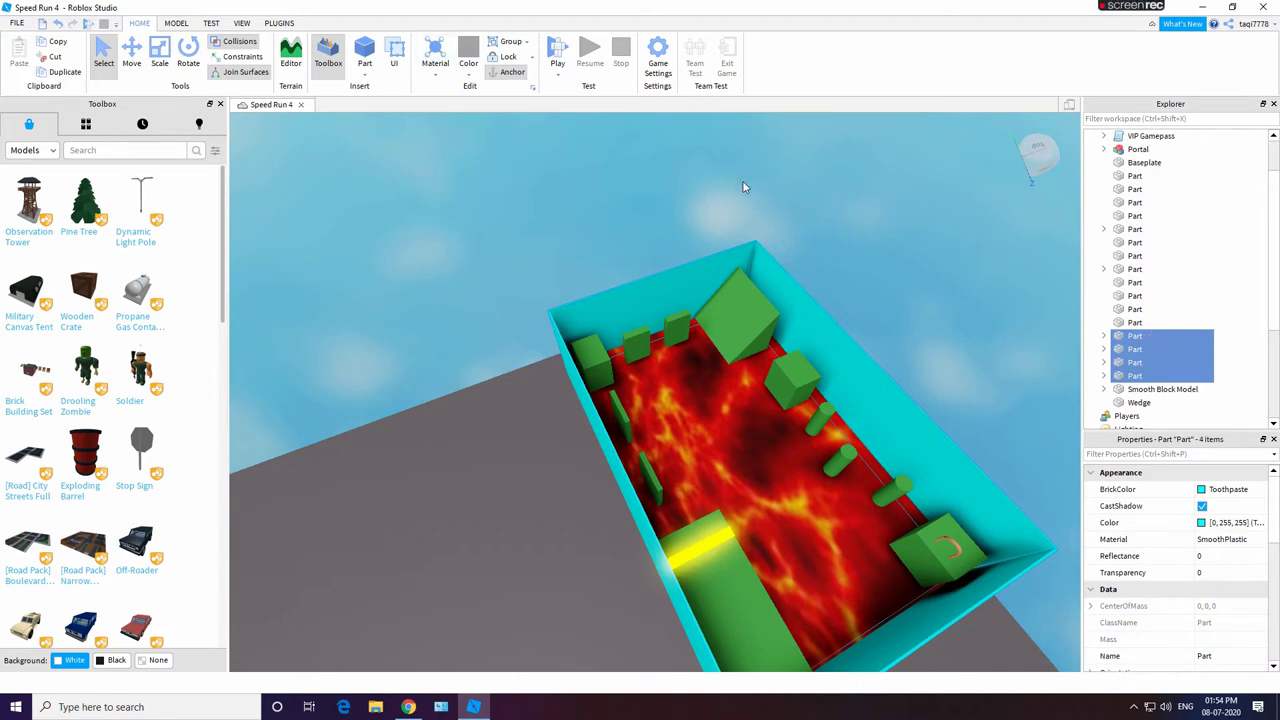
Step: Duplicate the four ungrouped wall parts and move the copy onto the empty baseplate beside the lava arena
key("ctrl+d")
left_click_drag(850, 224, 568, 470)
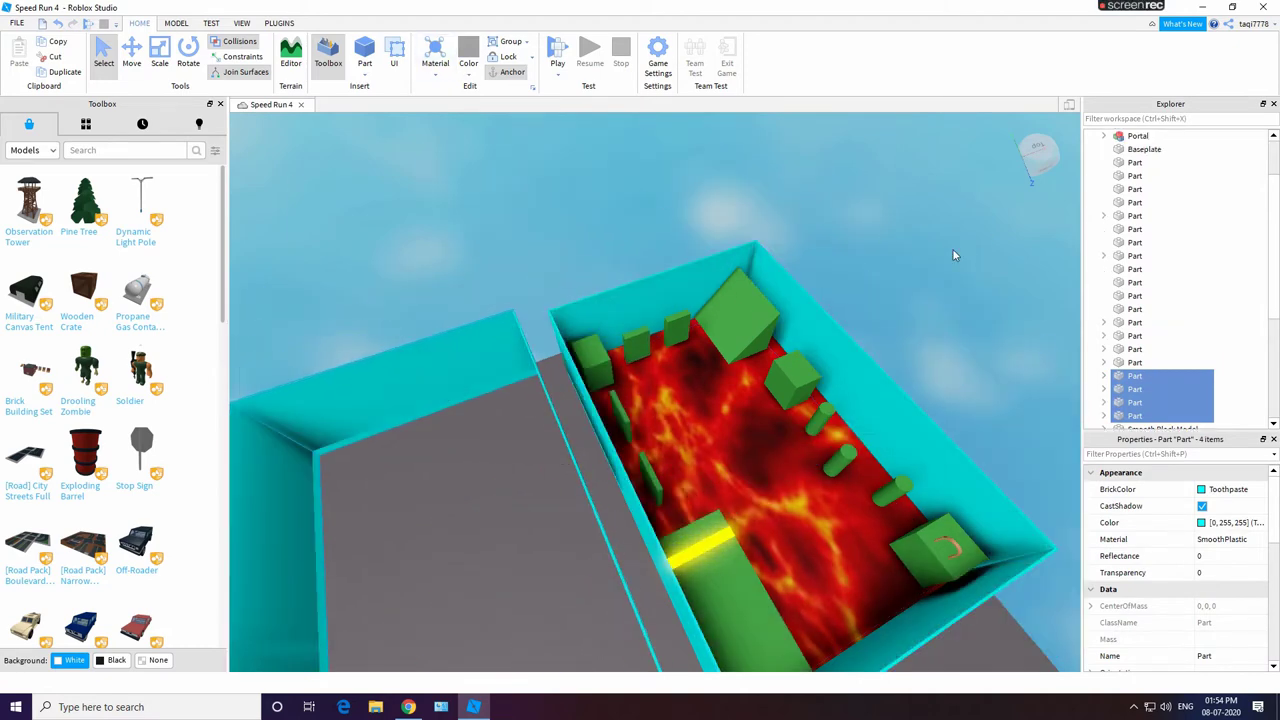
right_click_drag(952, 250, 878, 257)
left_click_drag(825, 281, 582, 441)
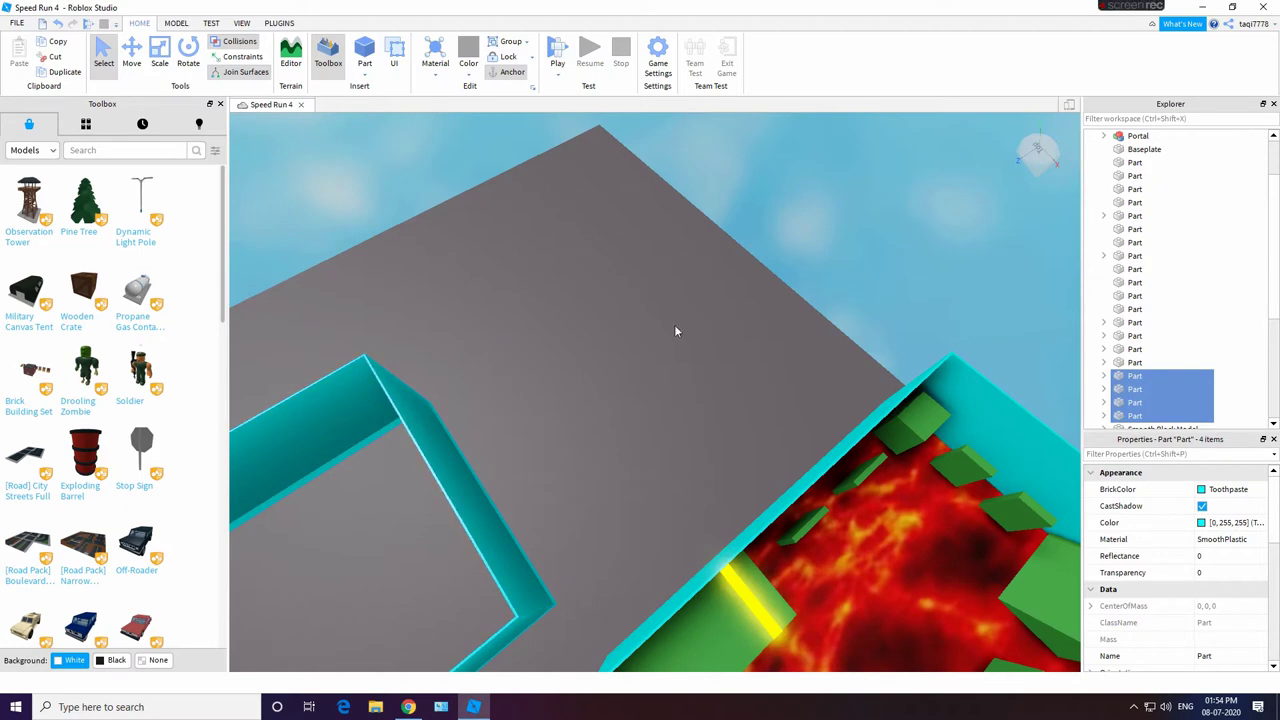
Step: Adjust the duplicated four walls so they stand alongside the lava arena, undoing the last moves, and deselect them
left_click_drag(417, 430, 447, 430)
left_click(57, 23)
left_click(57, 23)
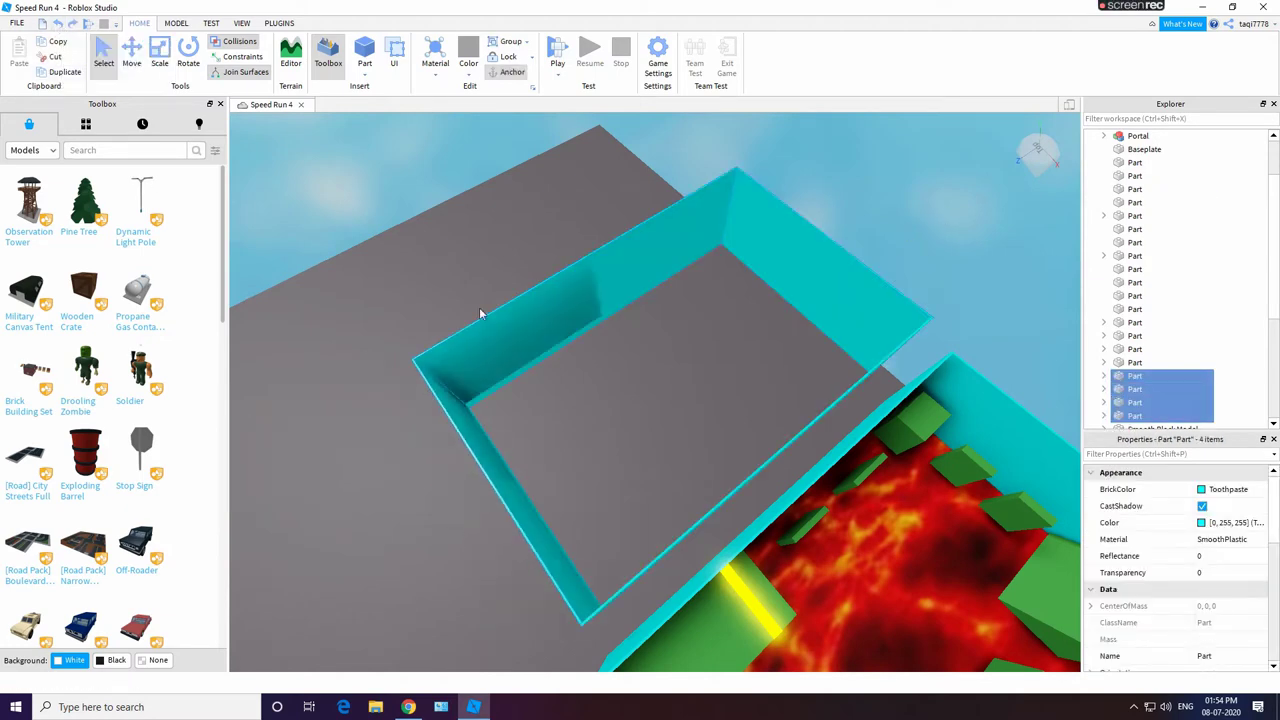
right_click_drag(972, 218, 660, 586)
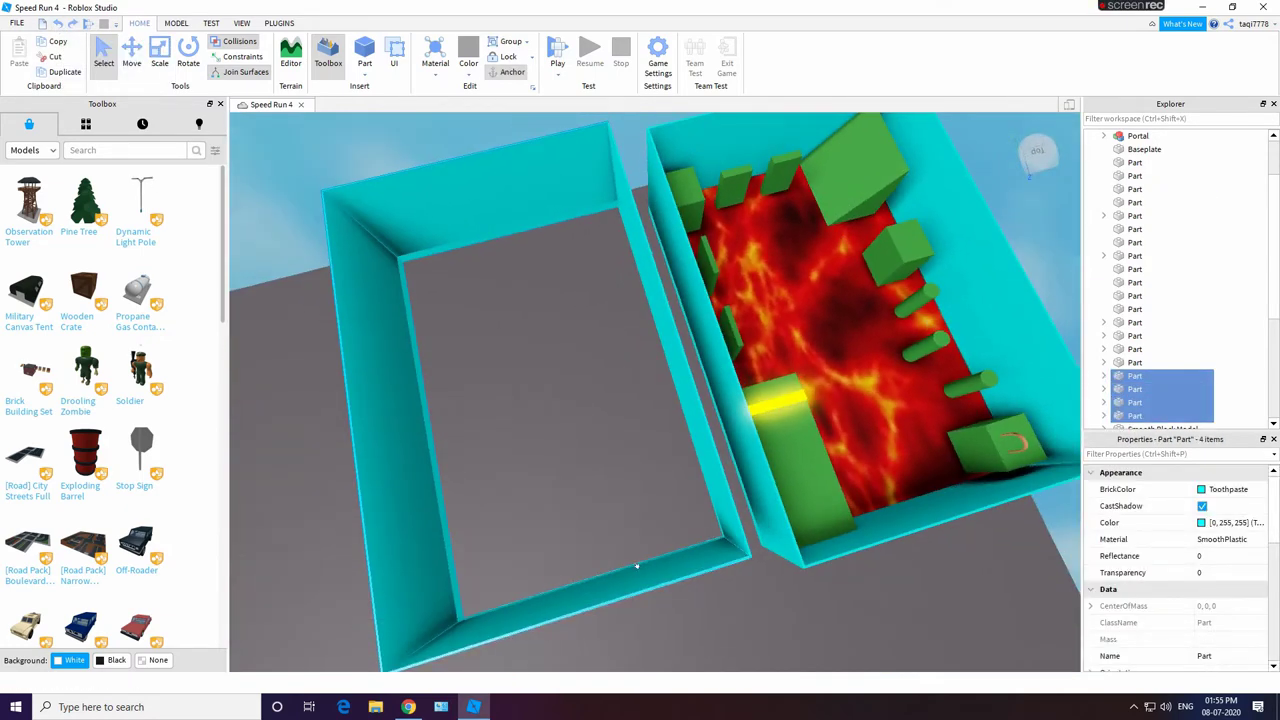
scroll(537, 144, "down", 3)
left_click(547, 134)
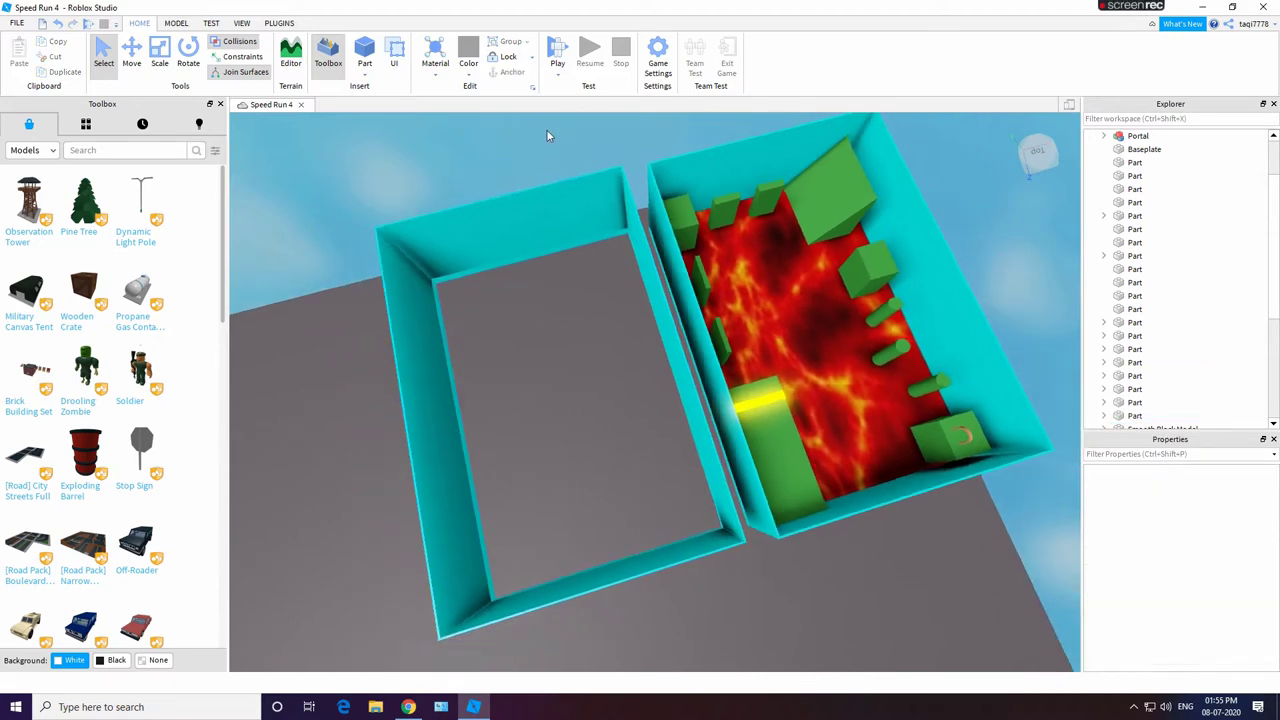
Step: Select the lava floor, Smooth Block Model, and expand its child objects in the Explorer
scroll(650, 316, "up", 1)
right_click_drag(650, 316, 654, 260)
left_click(814, 410)
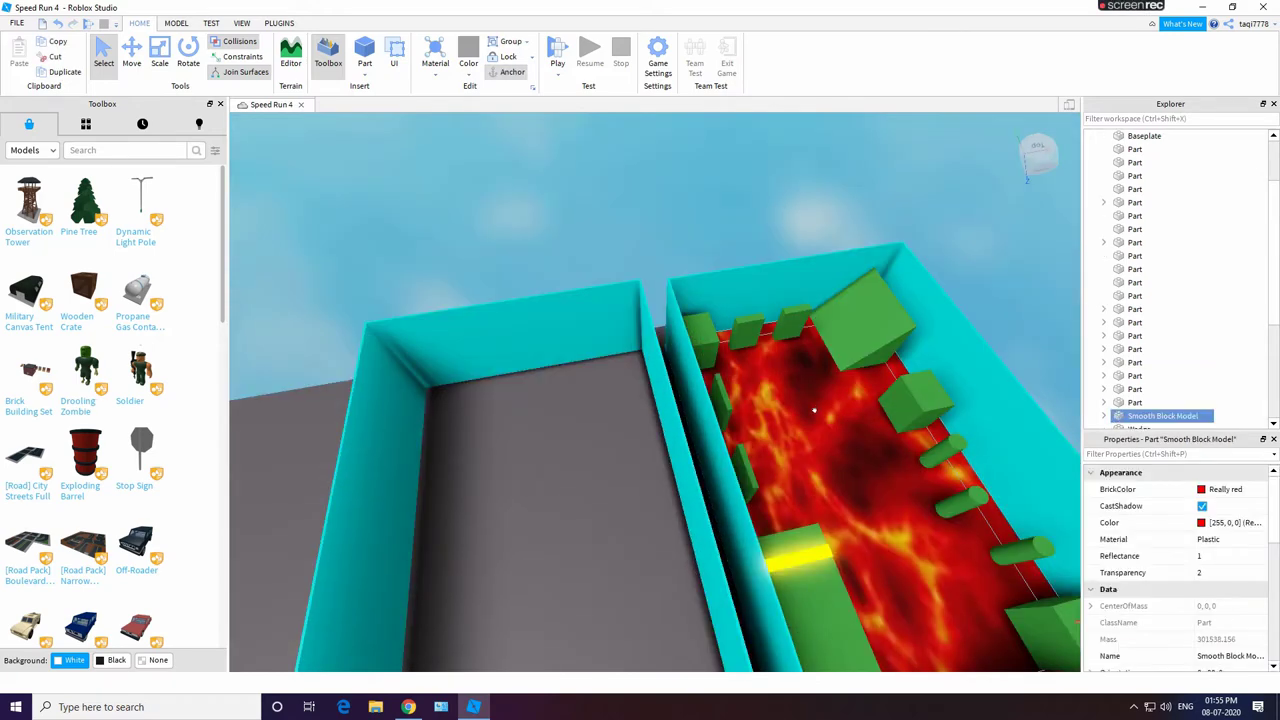
left_click(860, 465)
scroll(1168, 355, "down", 1)
left_click(1161, 351)
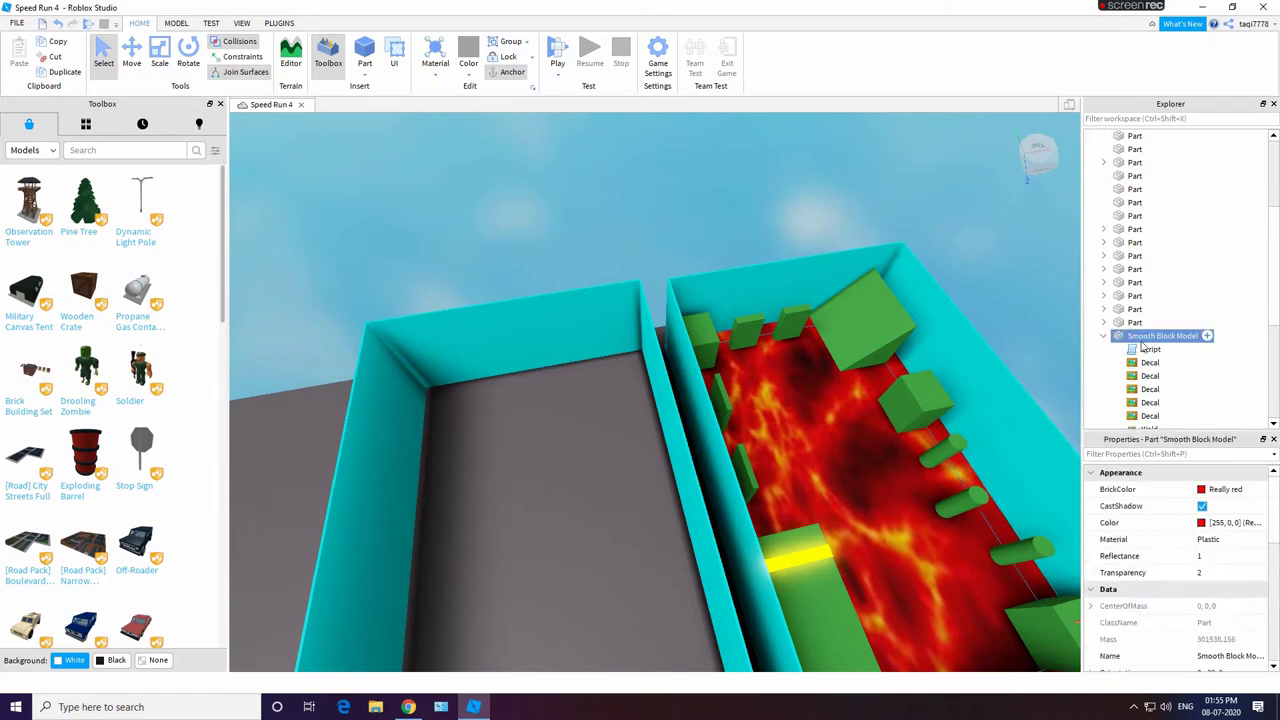
left_click(1142, 351, "ctrl")
left_click(1142, 352, "ctrl")
left_click(1142, 352, "ctrl")
left_click(1145, 364, "ctrl")
left_click(1148, 377, "ctrl")
scroll(1155, 320, "down", 6)
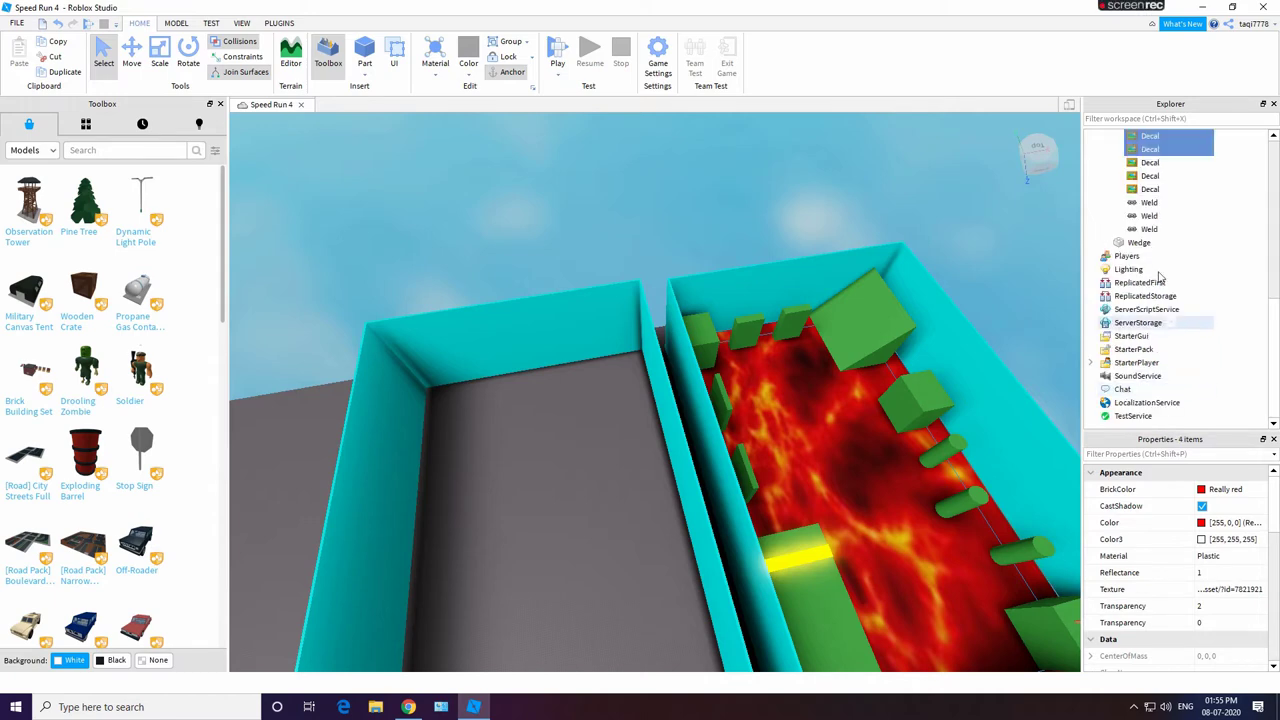
scroll(1158, 285, "up", 6)
scroll(1165, 398, "down", 1)
left_click(1149, 377)
left_click(1148, 390, "ctrl")
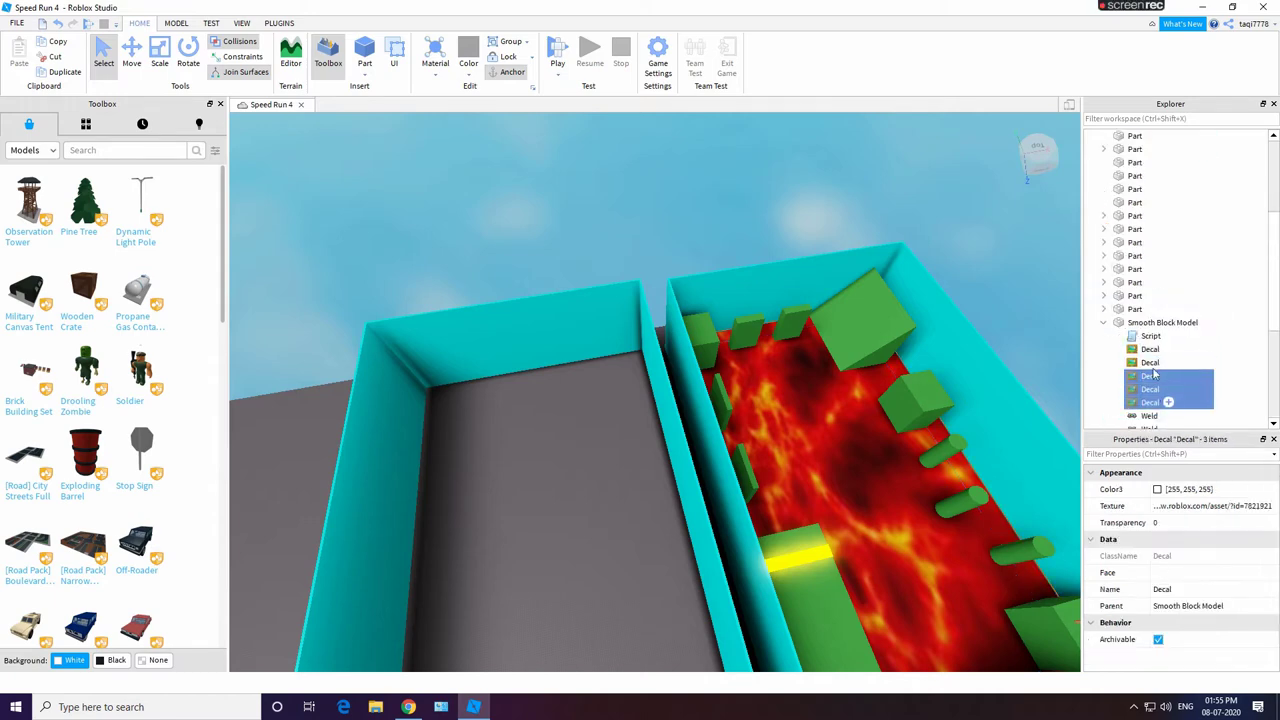
left_click(1155, 323, "shift")
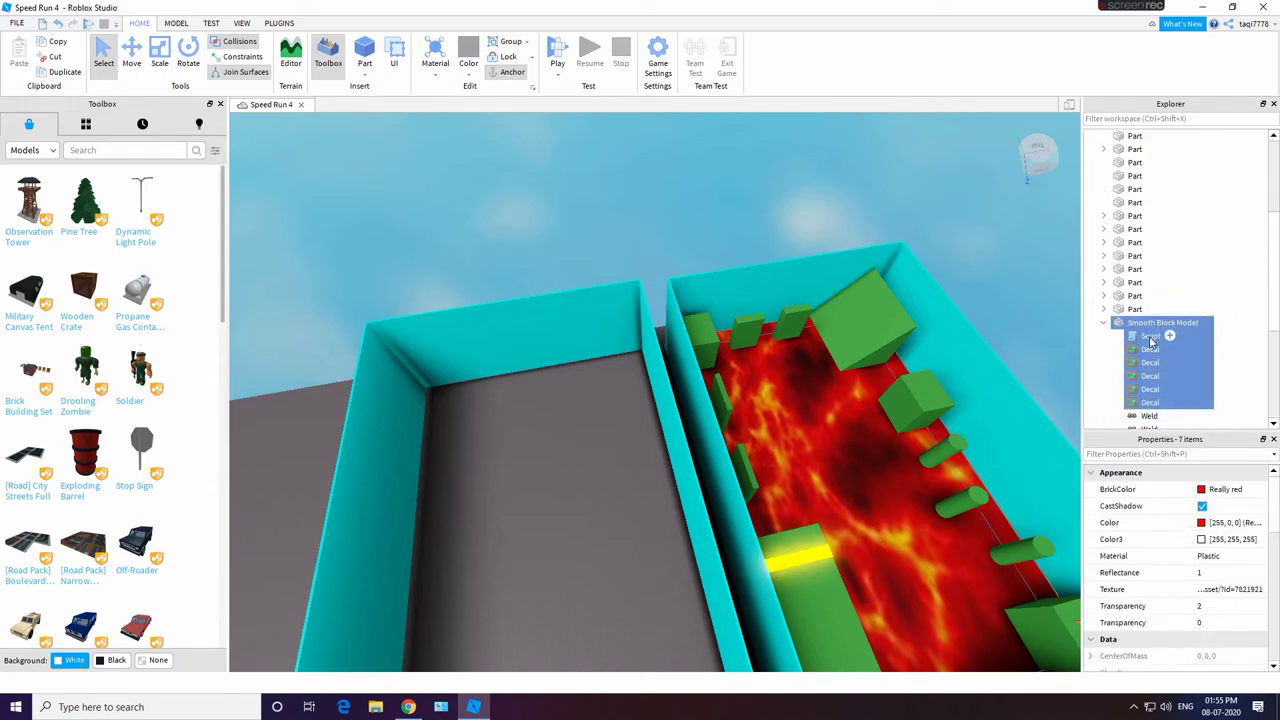
key("d")
left_click(862, 426)
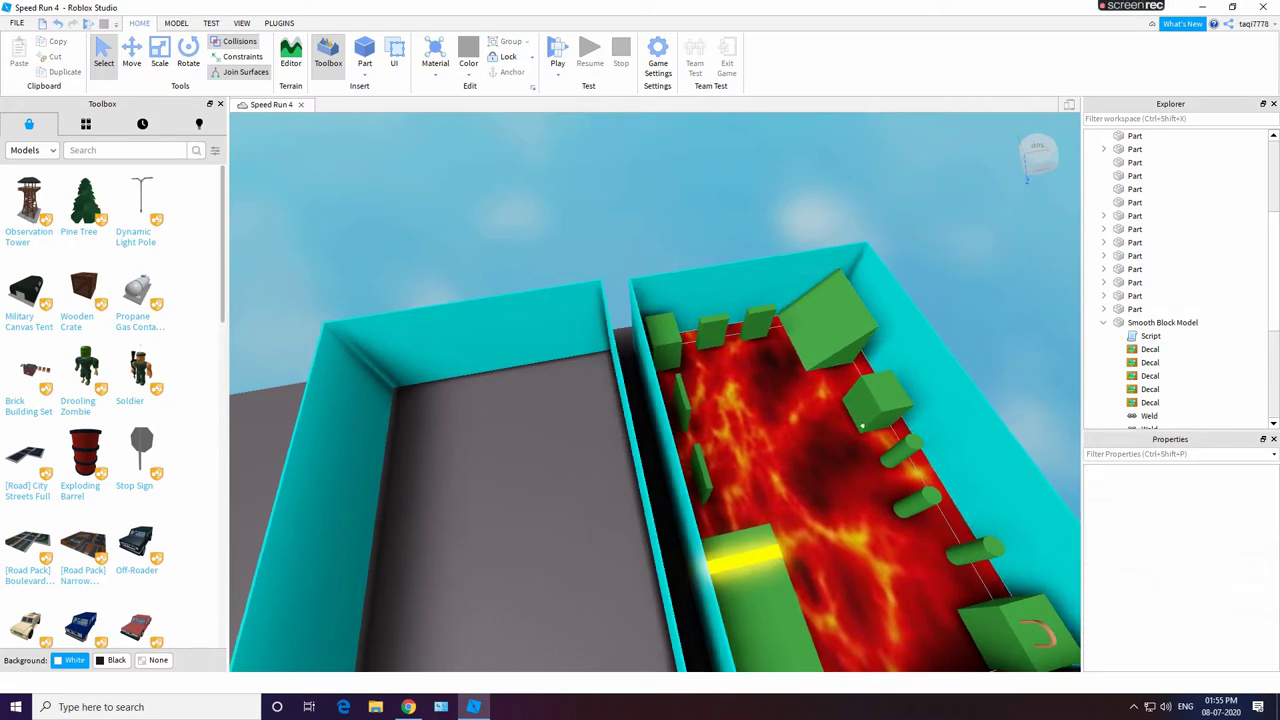
Step: Search the Toolbox models for ice and insert the flat Ice slab onto the floor inside the new walls
right_click_drag(862, 426, 740, 420)
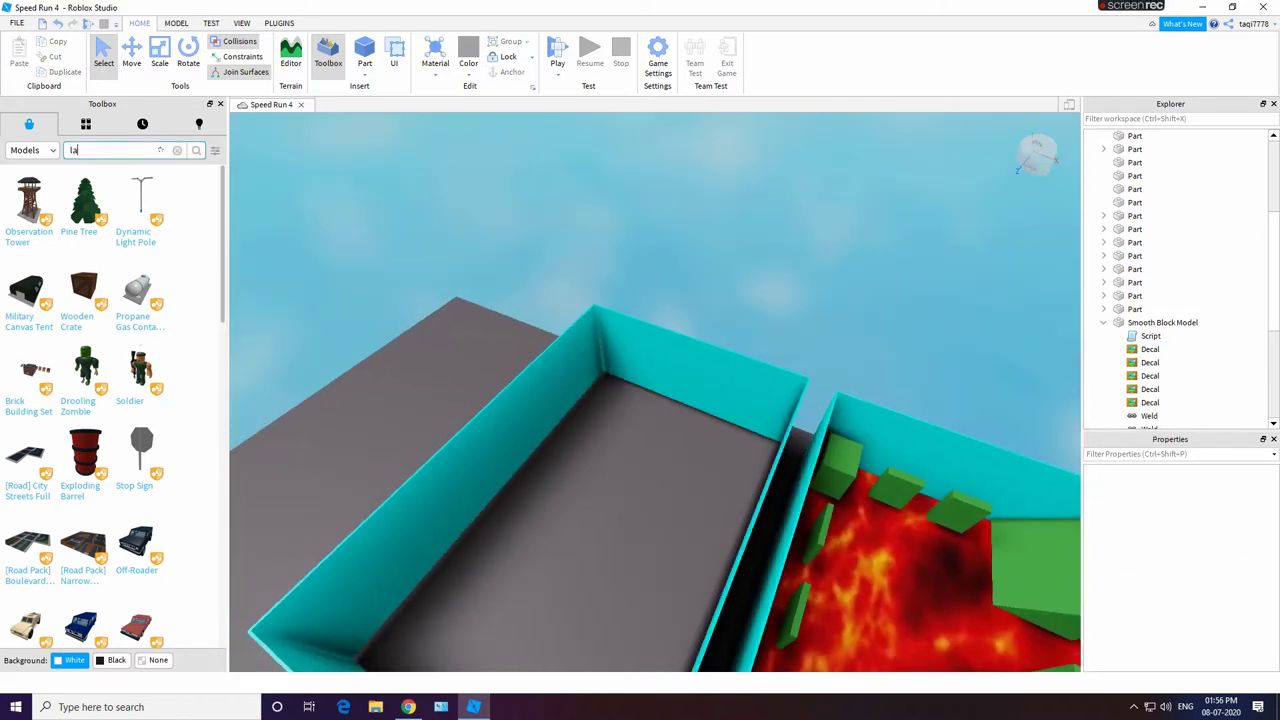
type("ice")
key("Return")
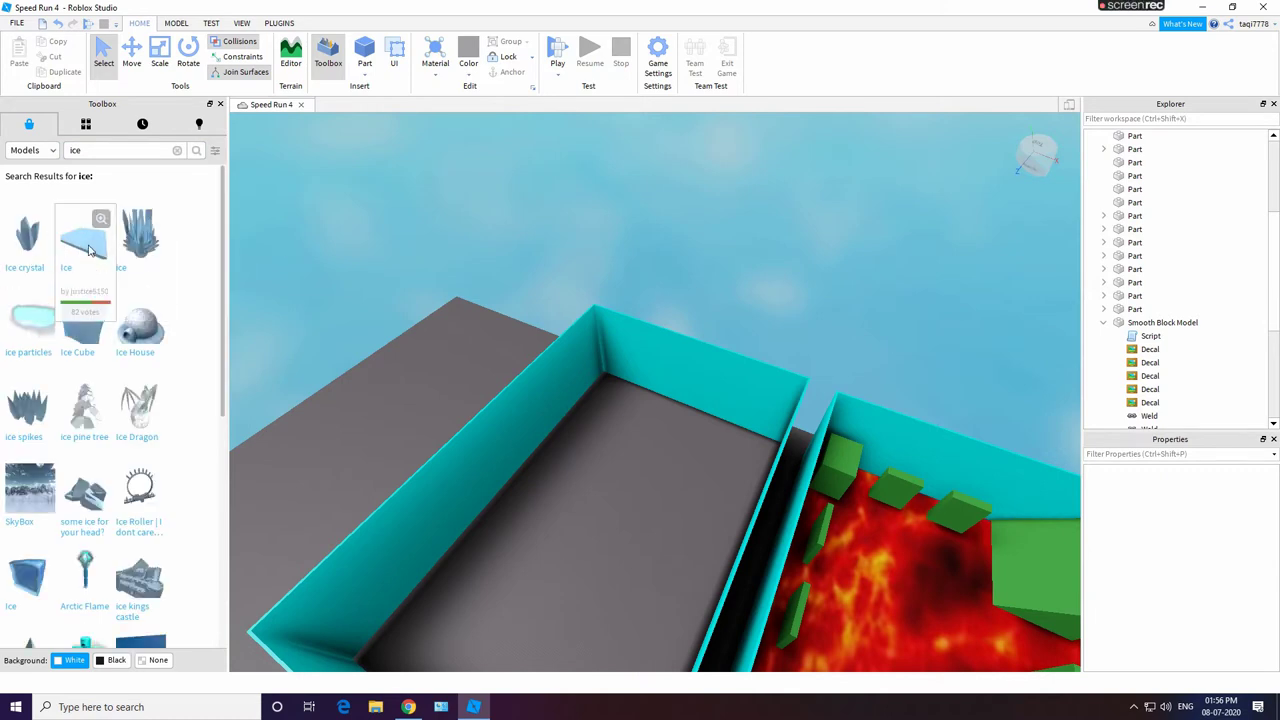
left_click(90, 250)
scroll(649, 434, "down", 2)
left_click_drag(649, 434, 624, 476)
right_click_drag(624, 476, 530, 530)
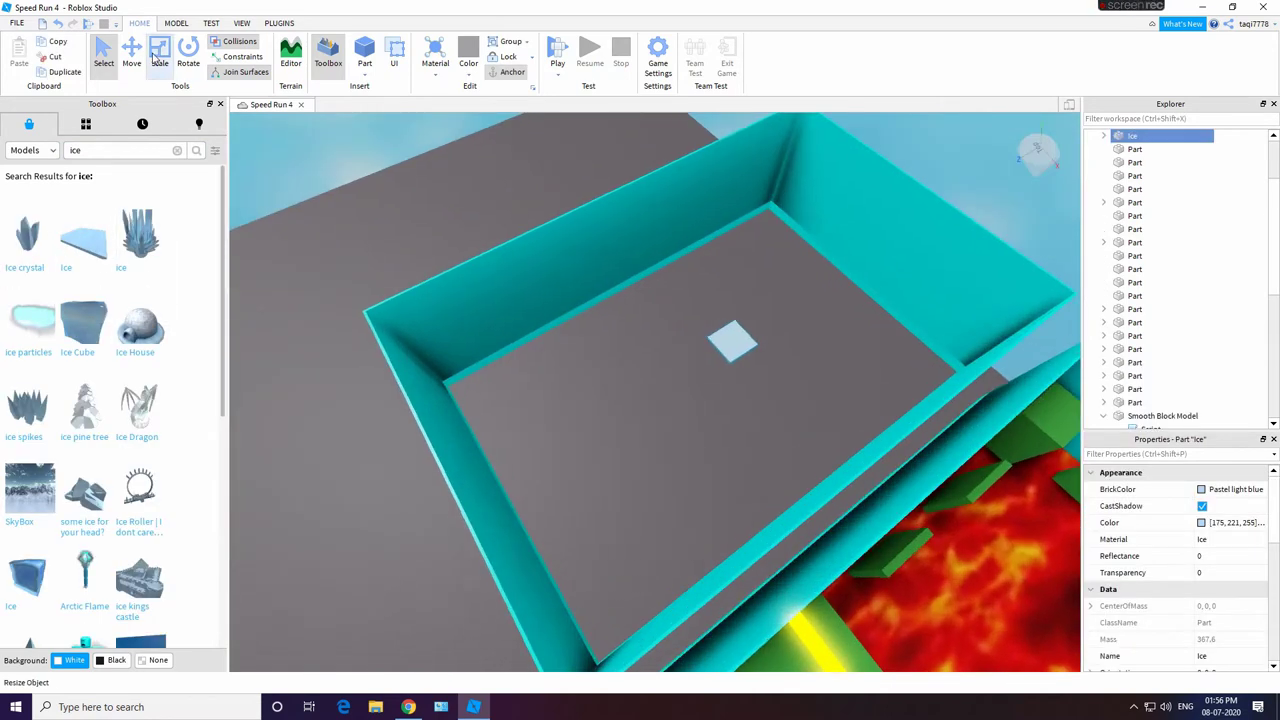
Step: Scale the Ice slab lengthwise and sideways to cover the whole floor between the new walls, and thicken it slightly
left_click(160, 52)
left_click_drag(746, 352, 917, 537)
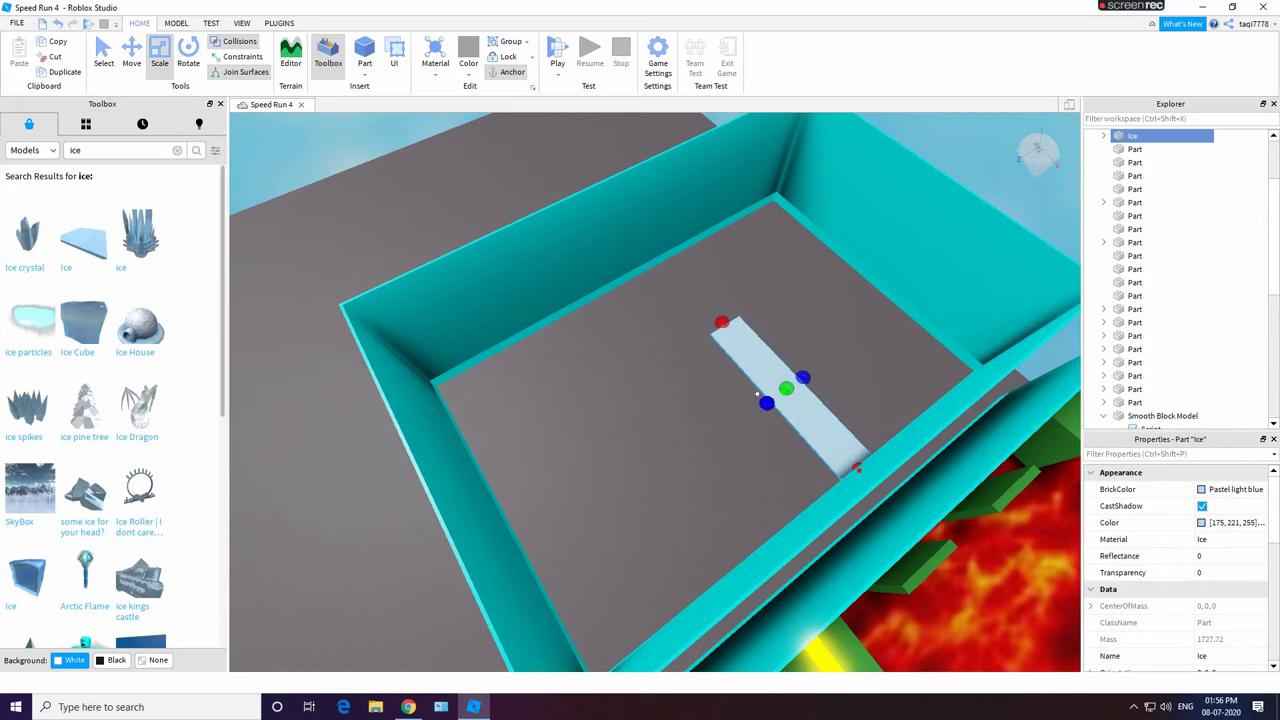
left_click_drag(763, 400, 530, 564)
left_click_drag(799, 368, 895, 297)
left_click_drag(678, 342, 623, 278)
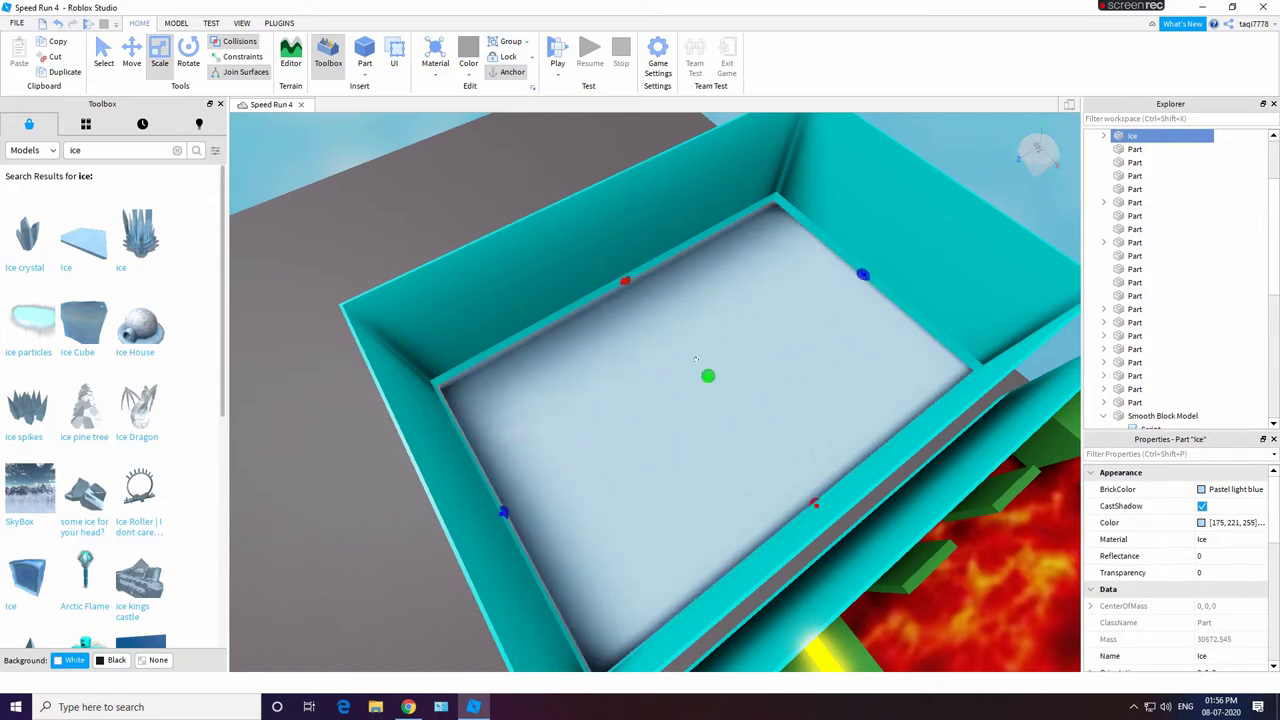
left_click_drag(708, 375, 706, 351)
left_click(440, 186)
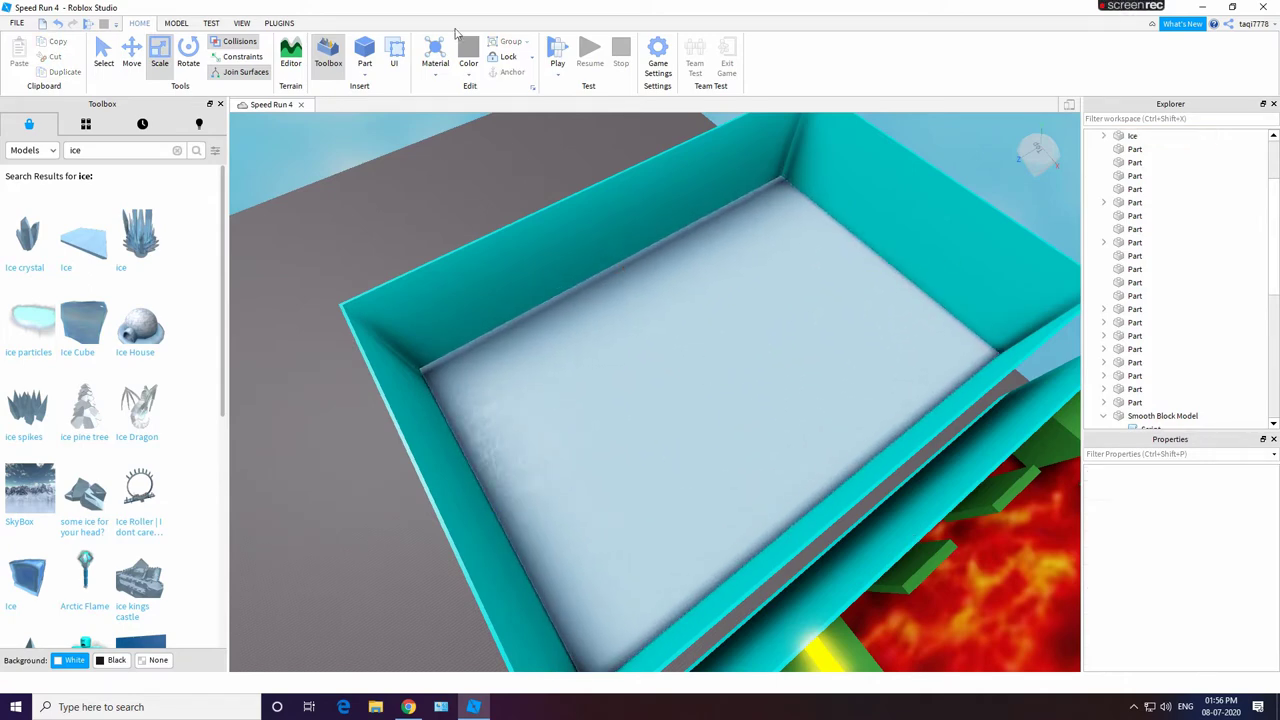
Step: Playtest the game, moving the character onto the ice floor from the server view and trying it out in client view
left_click(558, 52)
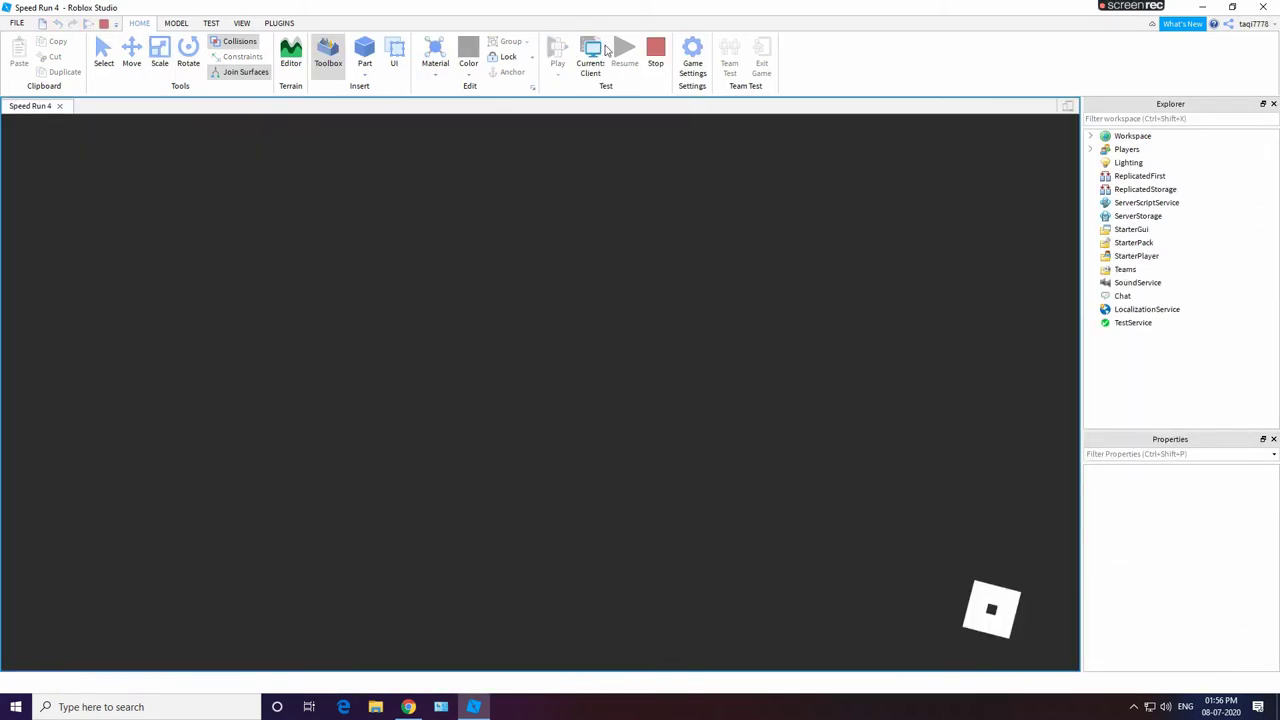
left_click(603, 53)
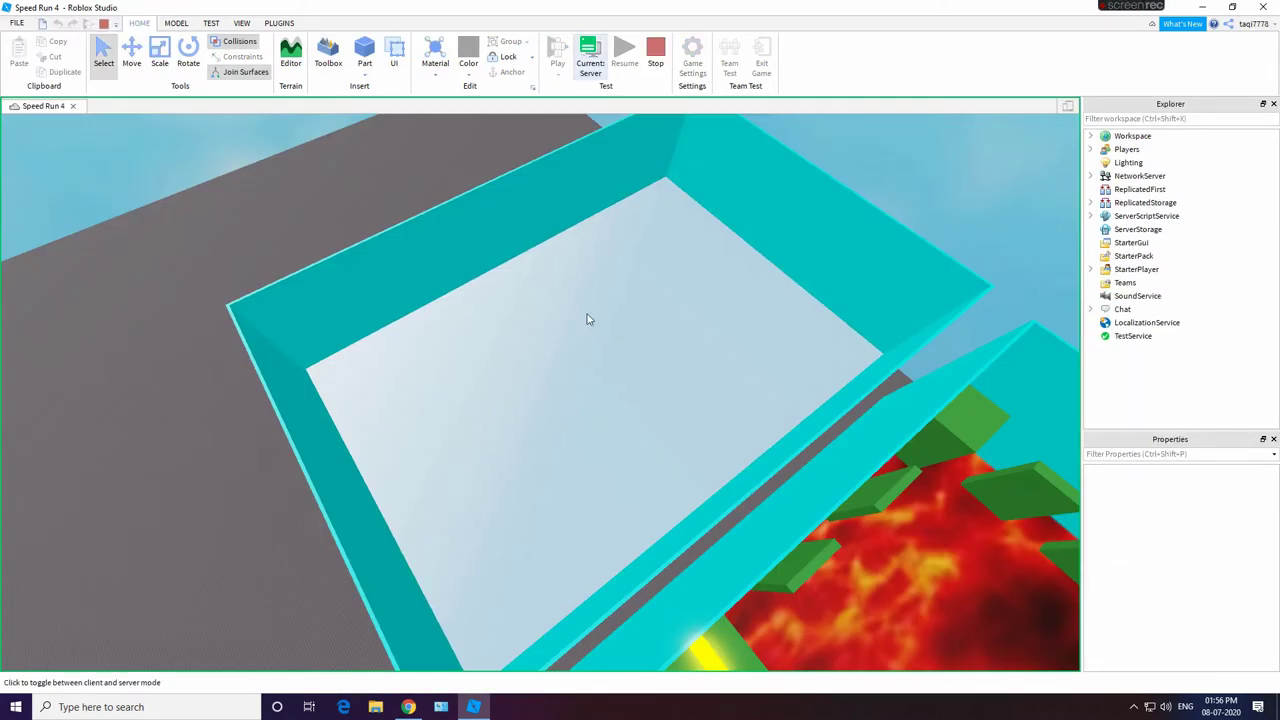
scroll(655, 474, "up", 4)
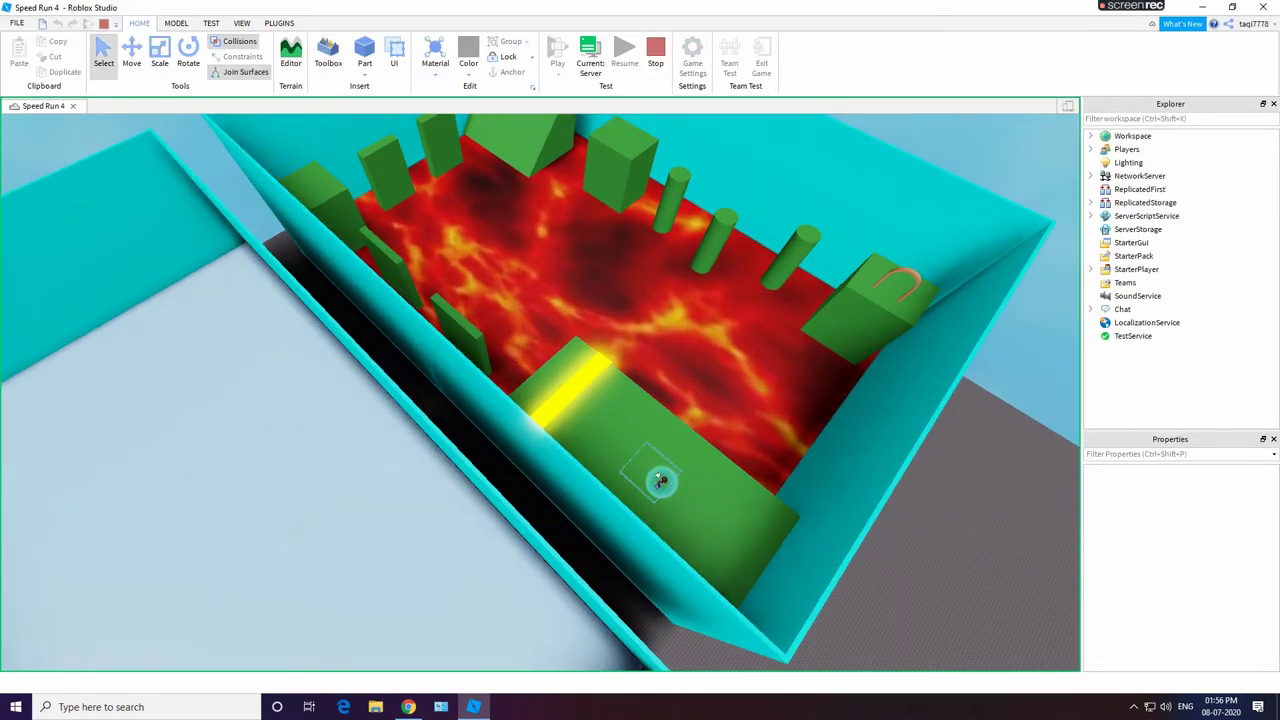
left_click_drag(657, 479, 477, 567)
left_click(594, 54)
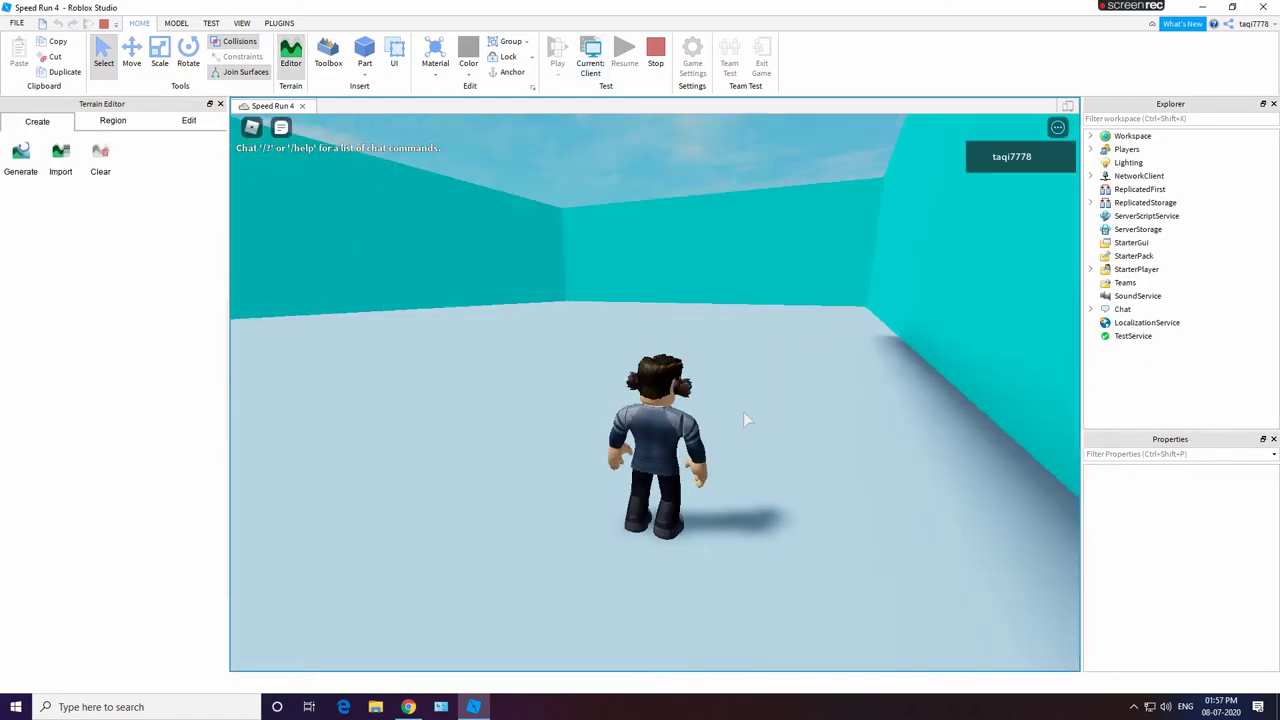
key("space")
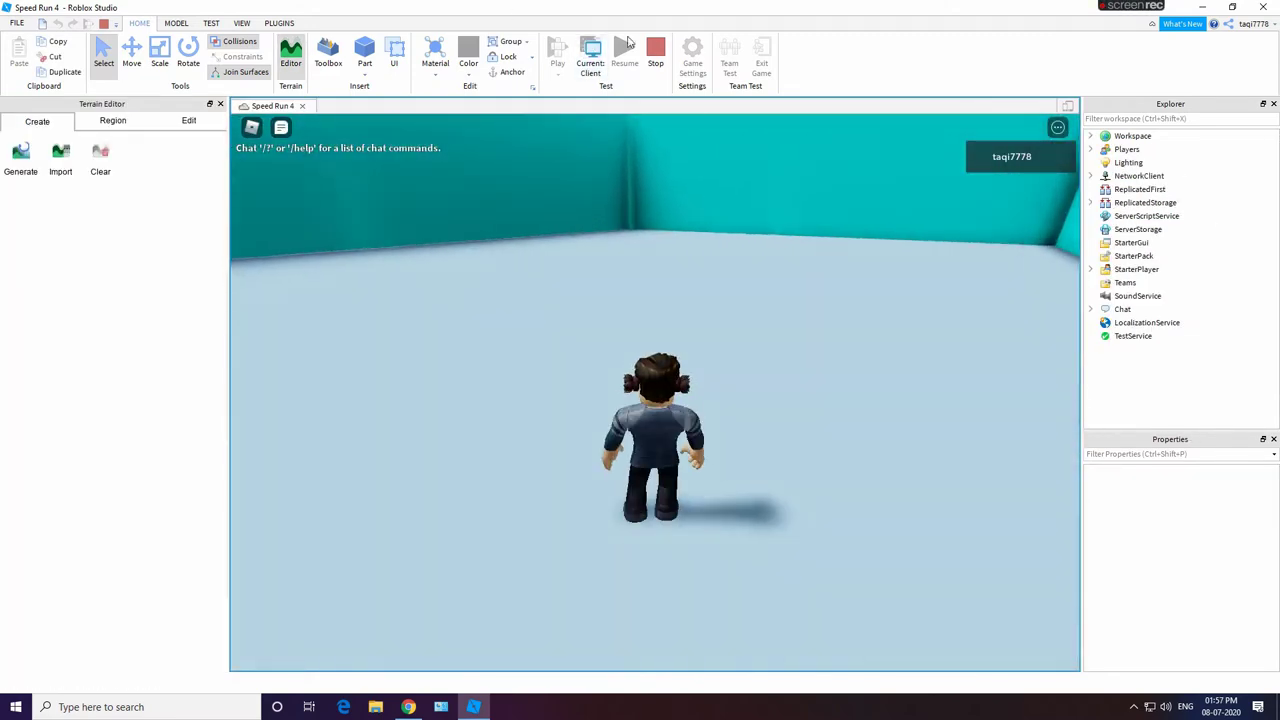
left_click(655, 53)
Step: Delete the ice floor and search the Toolbox models for "speed run ice"
right_click(577, 346)
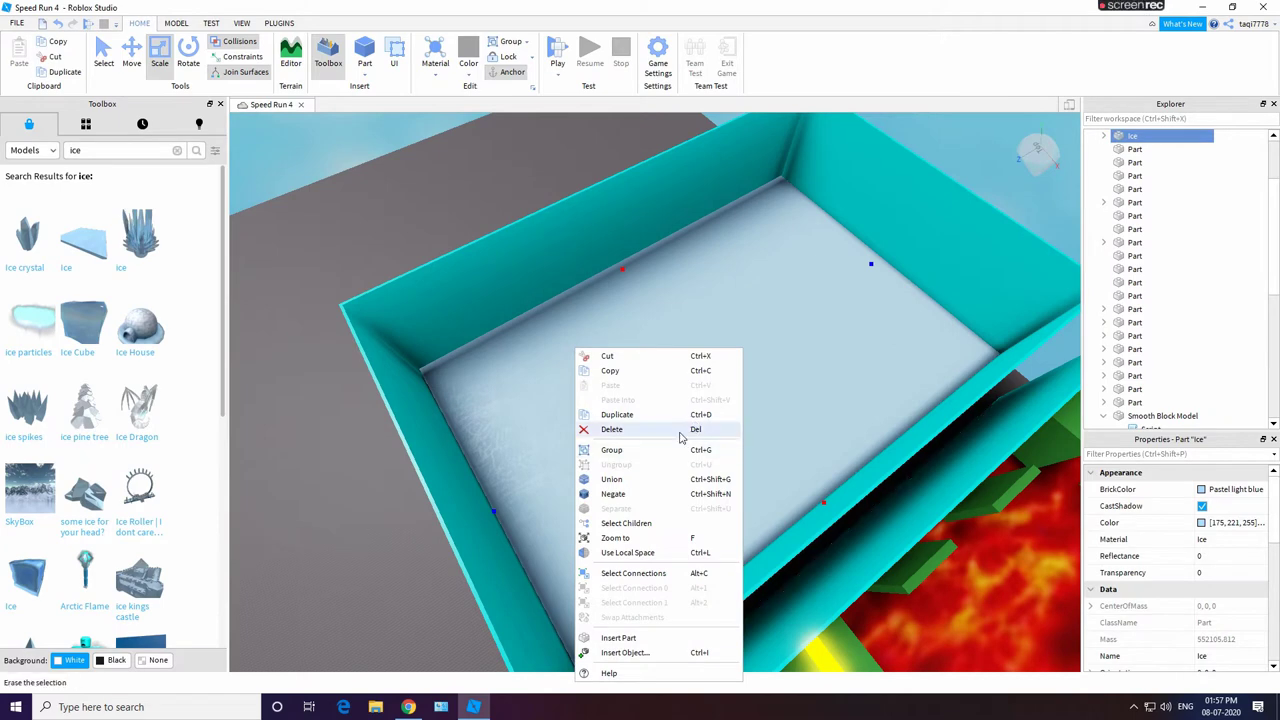
left_click(686, 429)
left_click(176, 150)
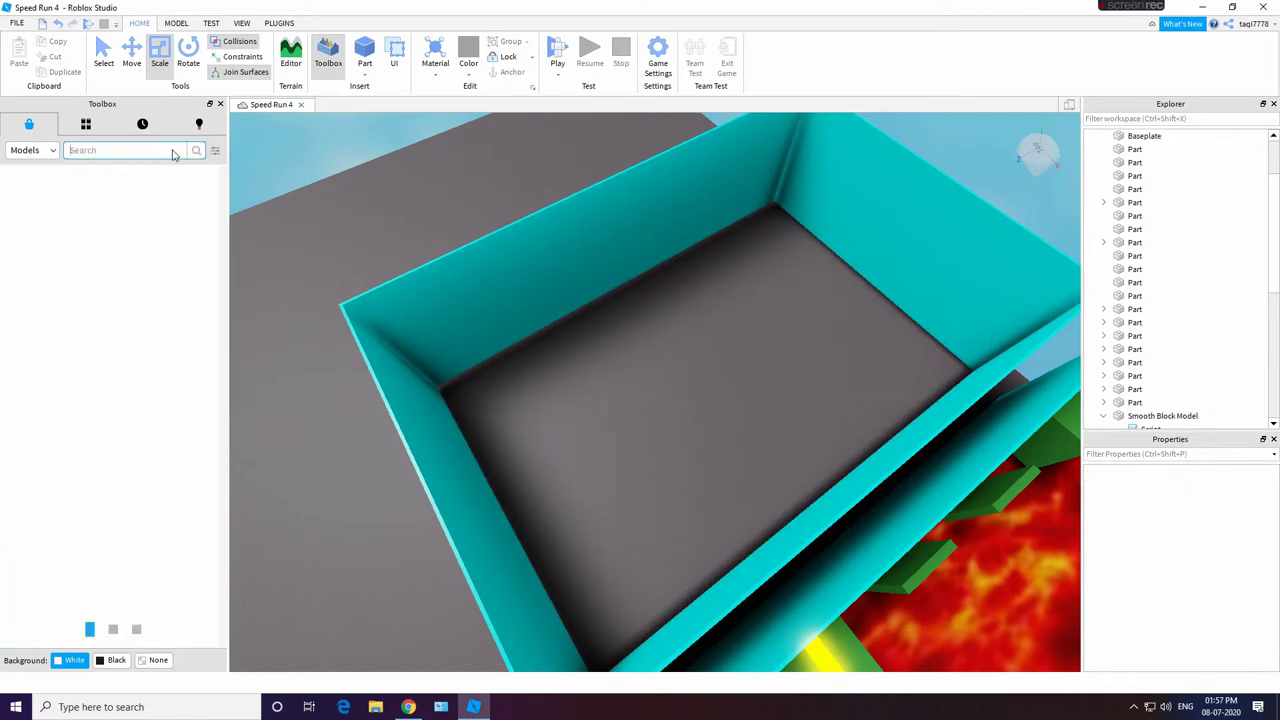
type("speed run")
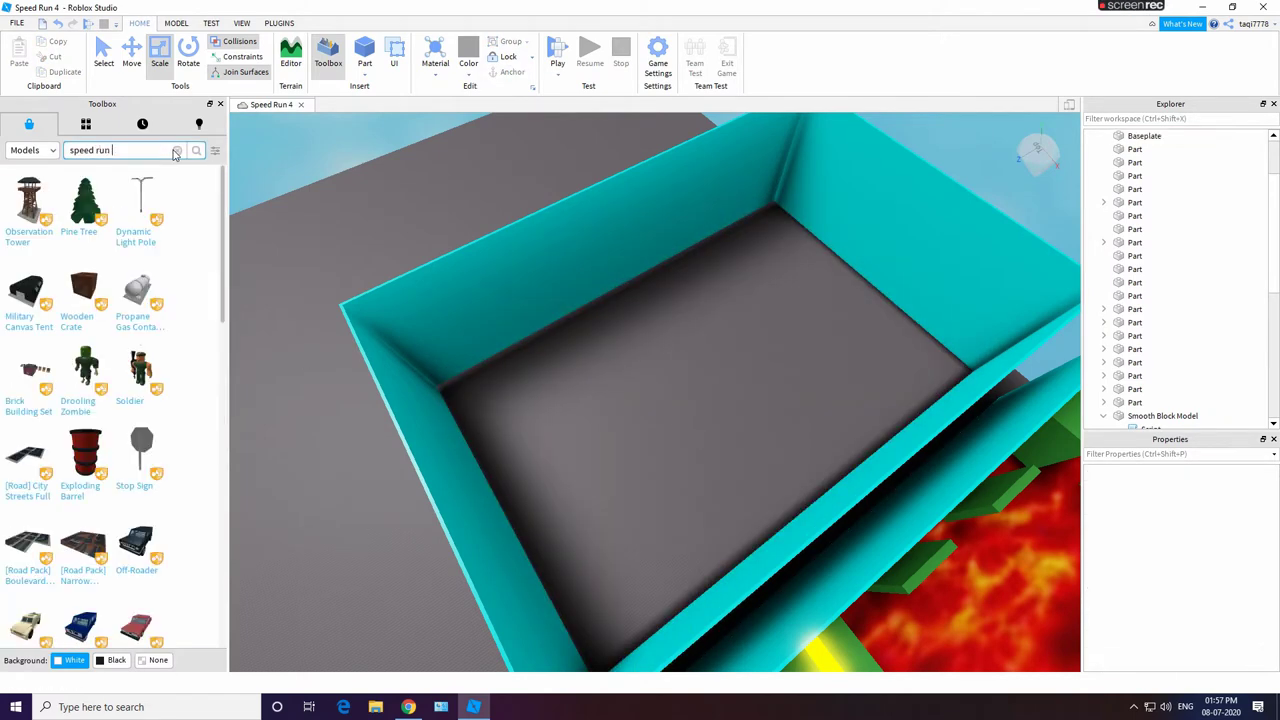
type(" ice")
key("Return")
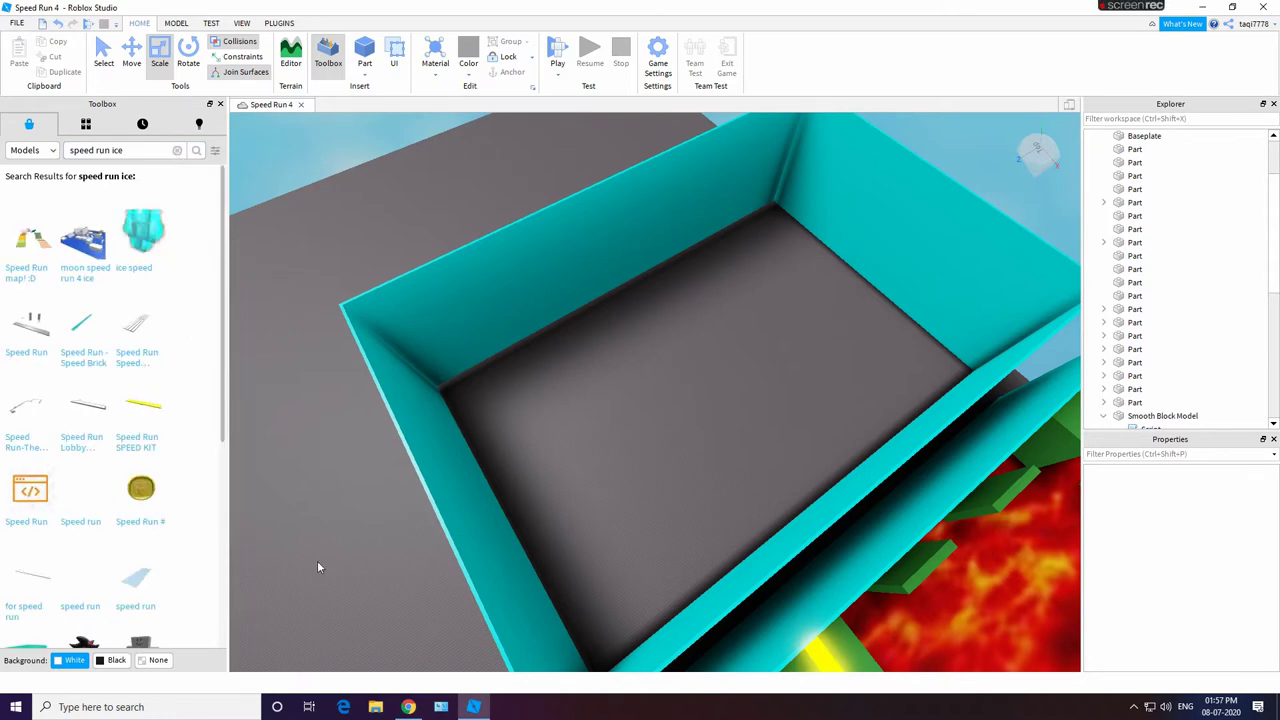
Step: Open the script inside the lava's Smooth Block Model and undo the deletion of the ice floor
scroll(1180, 370, "down", 1)
double_click(1152, 389)
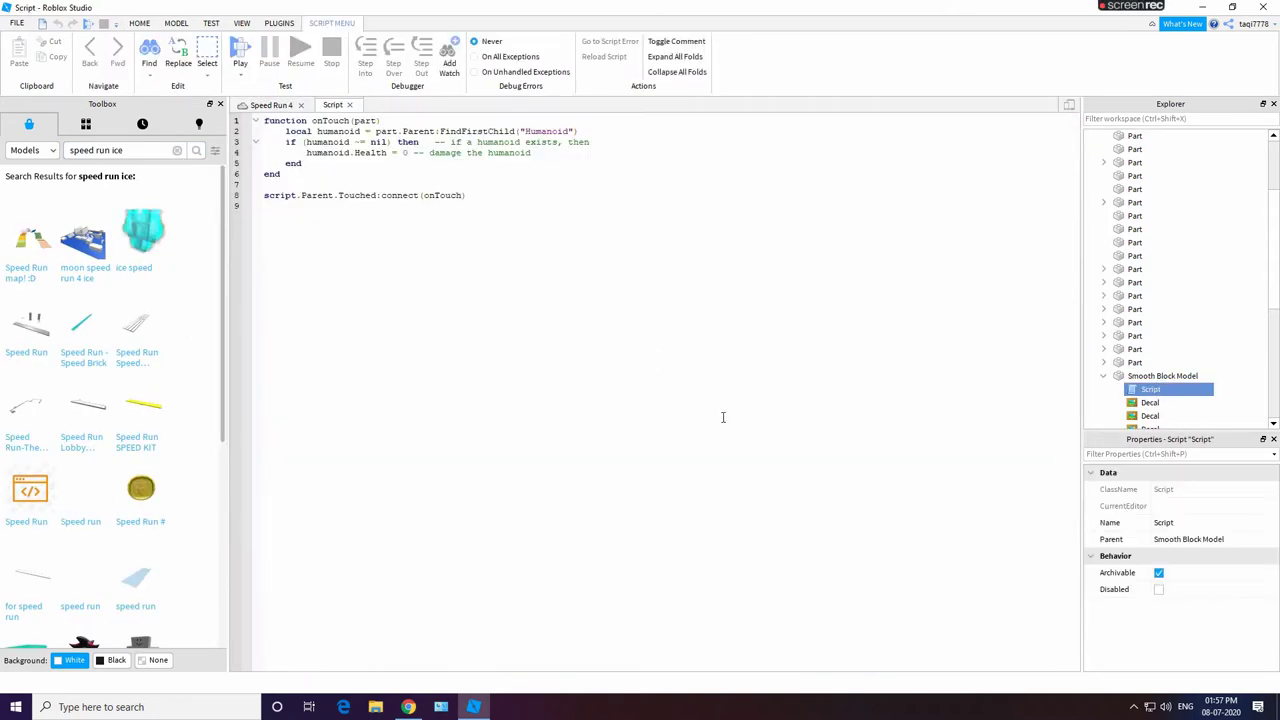
left_click(271, 105)
left_click(57, 20)
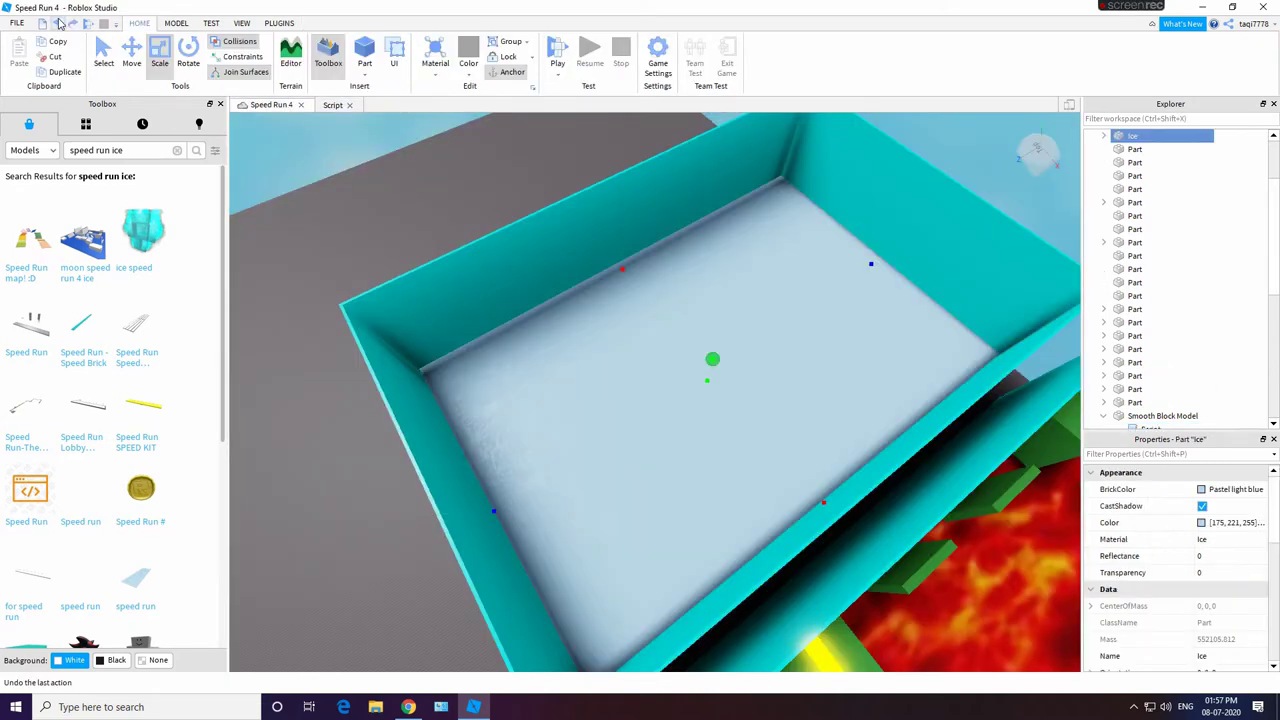
Step: Open the Ice part's script and copy the complete onTouch damage code from the lava block's script
scroll(1113, 186, "up", 1)
double_click(1145, 190)
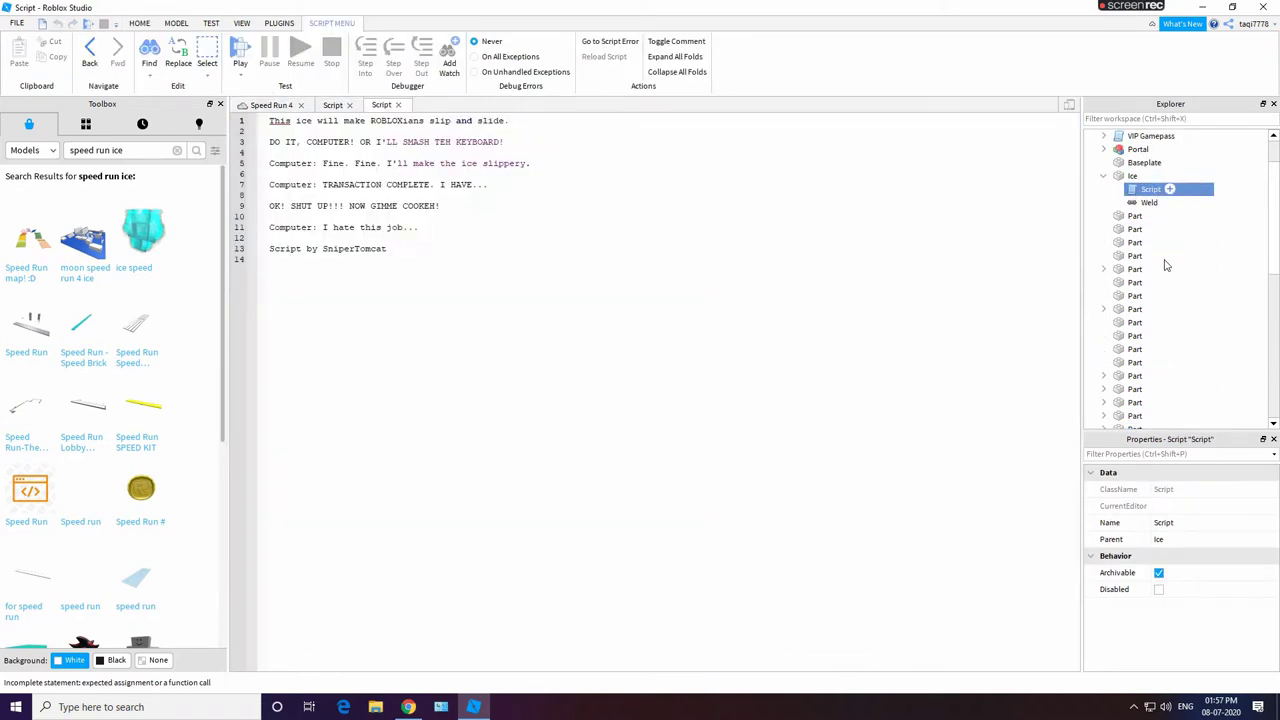
left_click(336, 105)
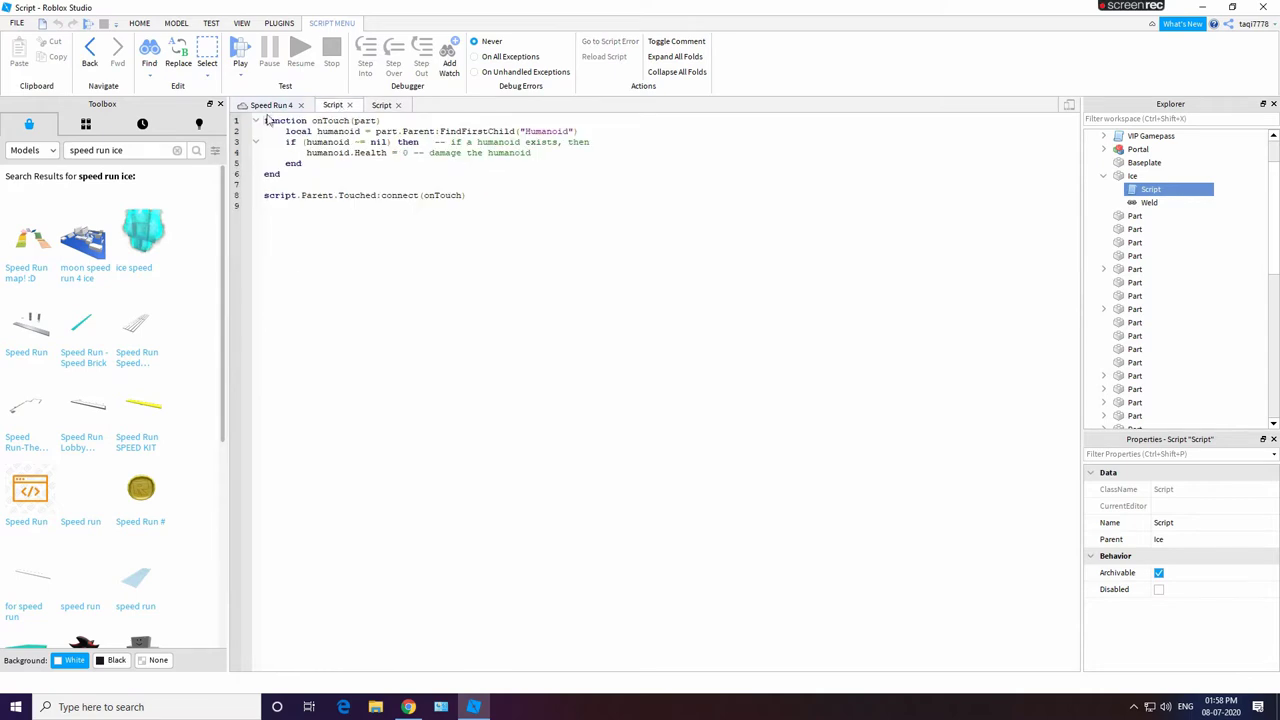
left_click_drag(264, 120, 466, 197)
right_click(463, 211)
left_click(492, 256)
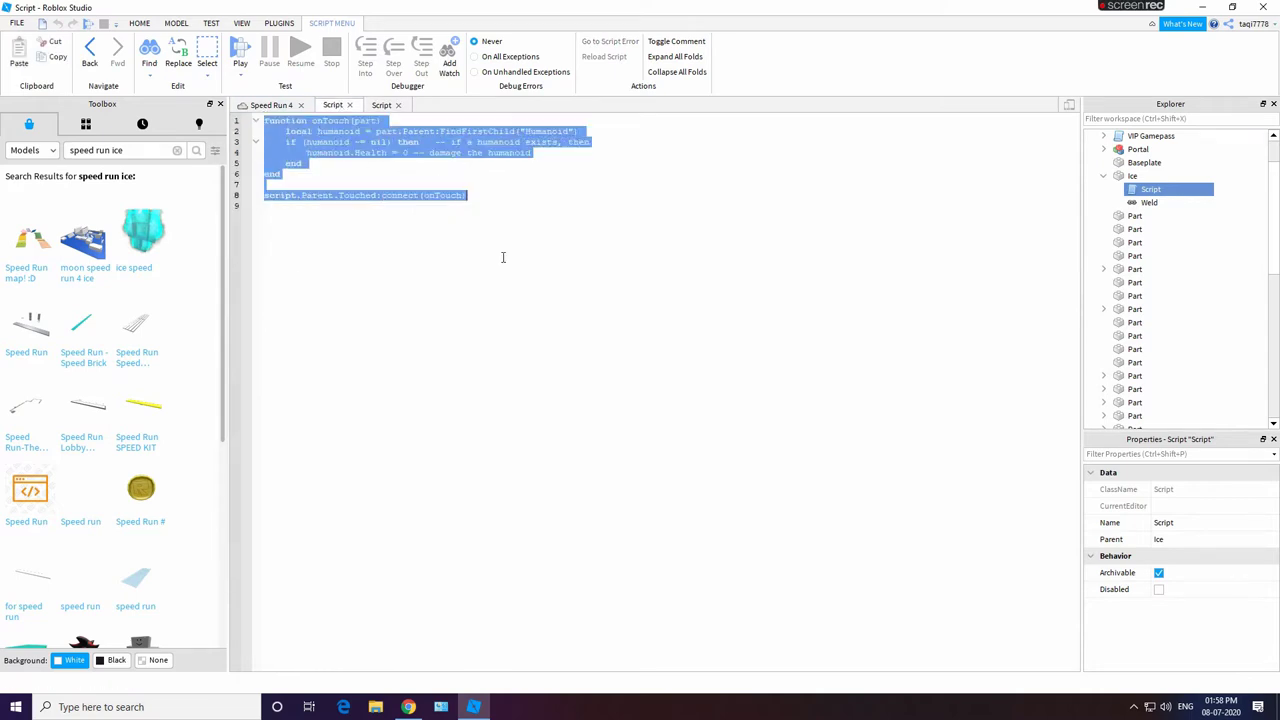
Step: Replace all text in the Ice part's script with the copied onTouch code and close both scripts
left_click(380, 103)
left_click_drag(268, 120, 401, 245)
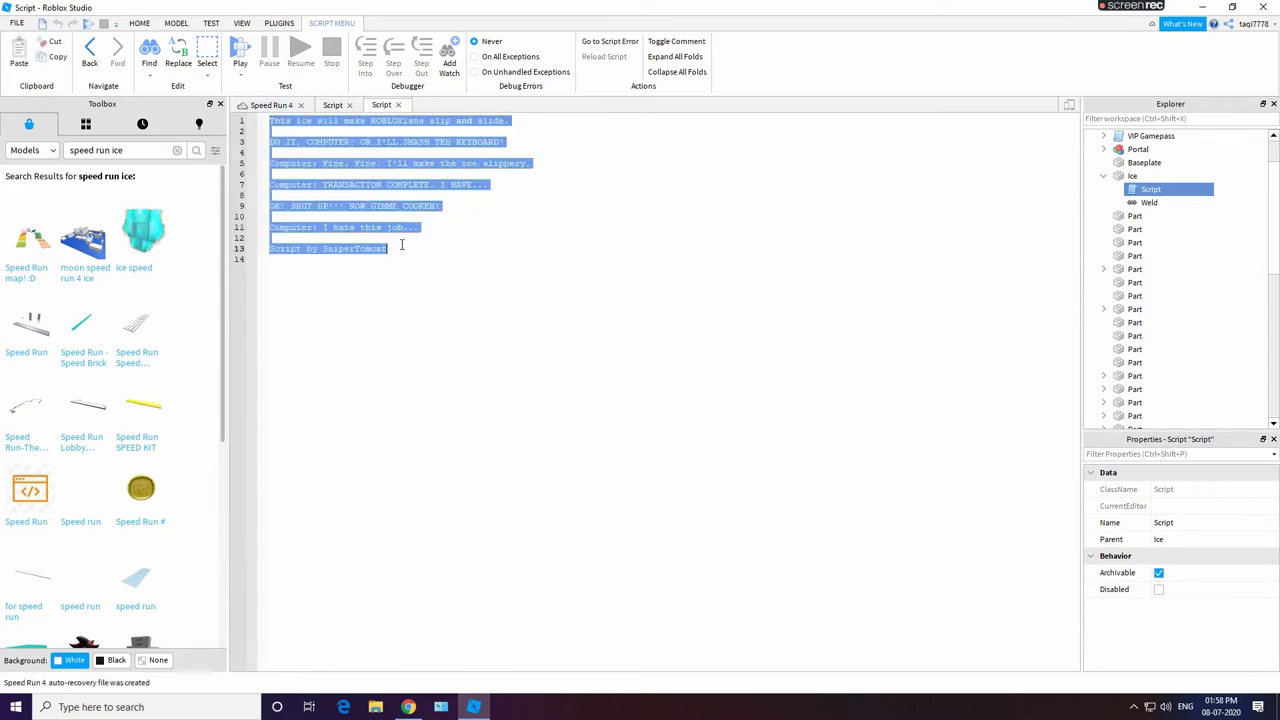
key("ctrl+v")
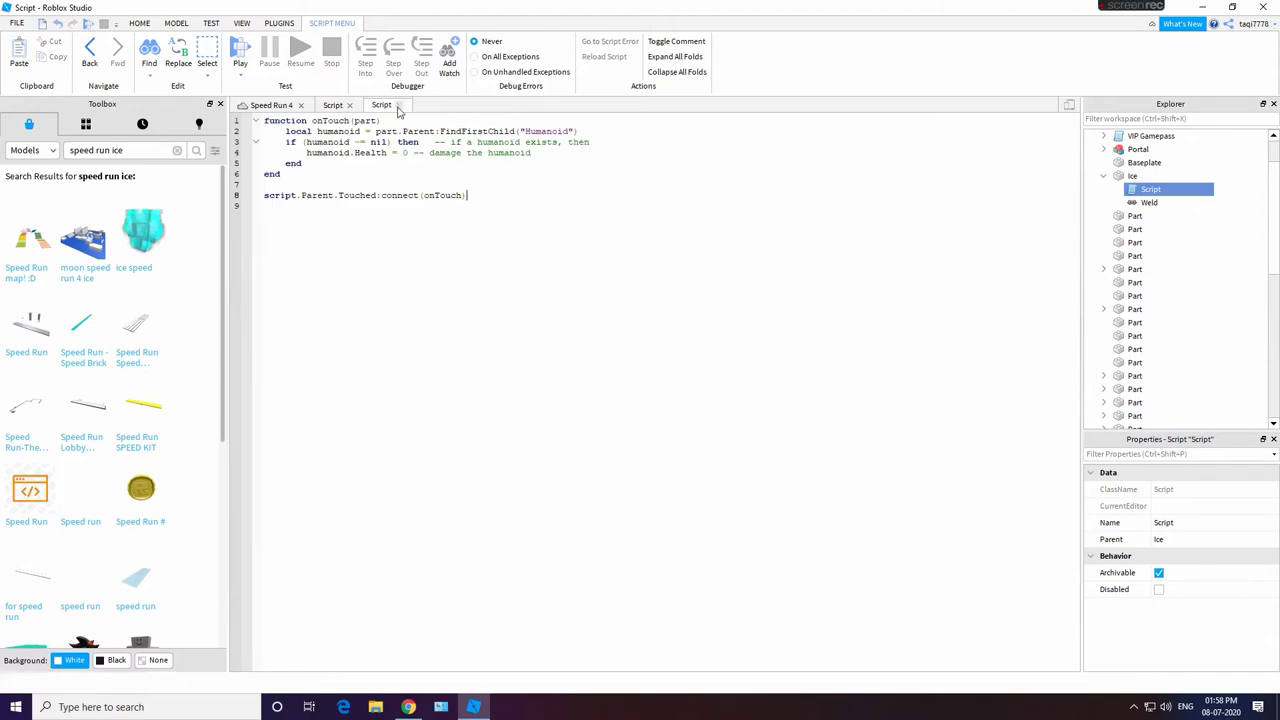
left_click(349, 105)
Step: Playtest the ice floor's damage script by moving the character onto the ice in server view, and stop the test
left_click(557, 50)
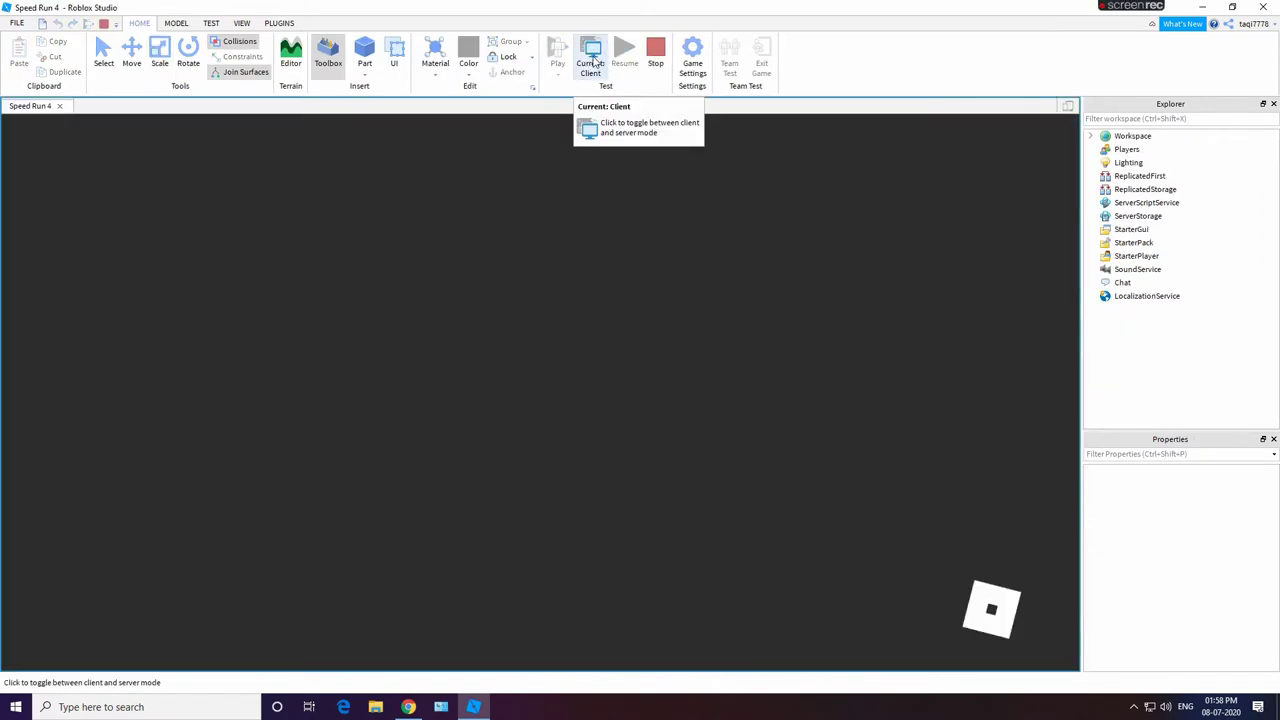
left_click(592, 62)
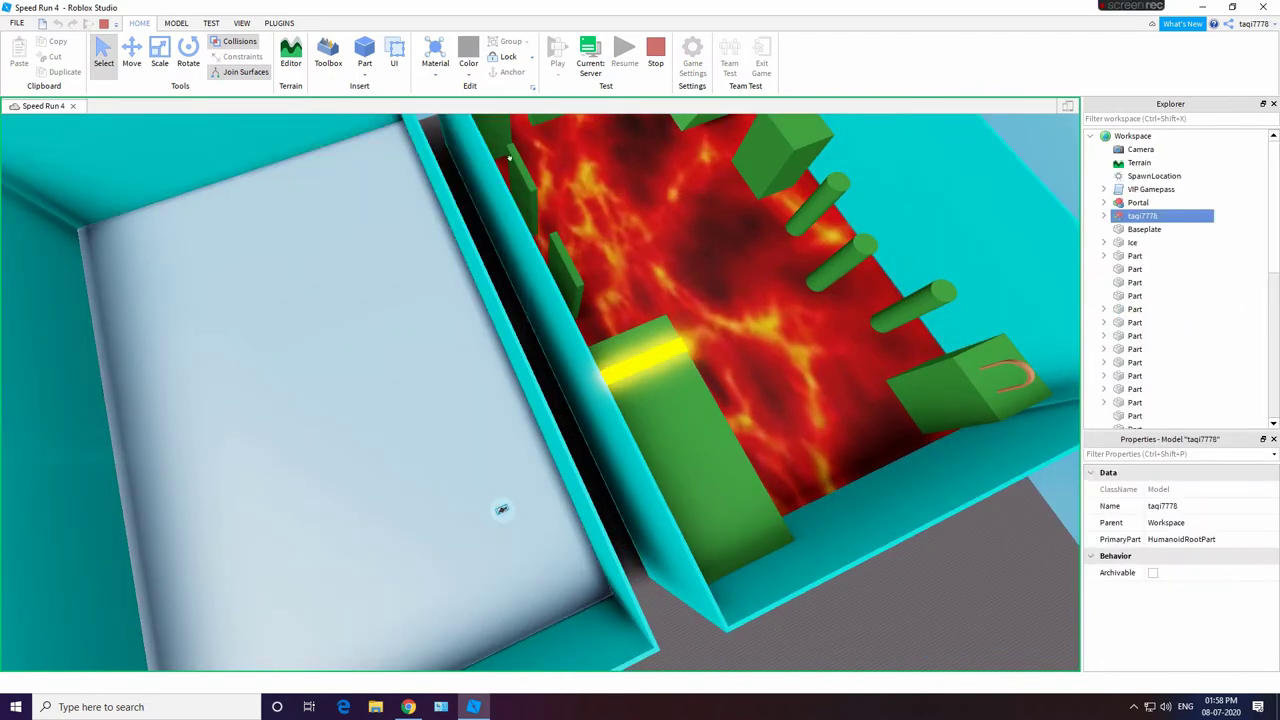
left_click(590, 62)
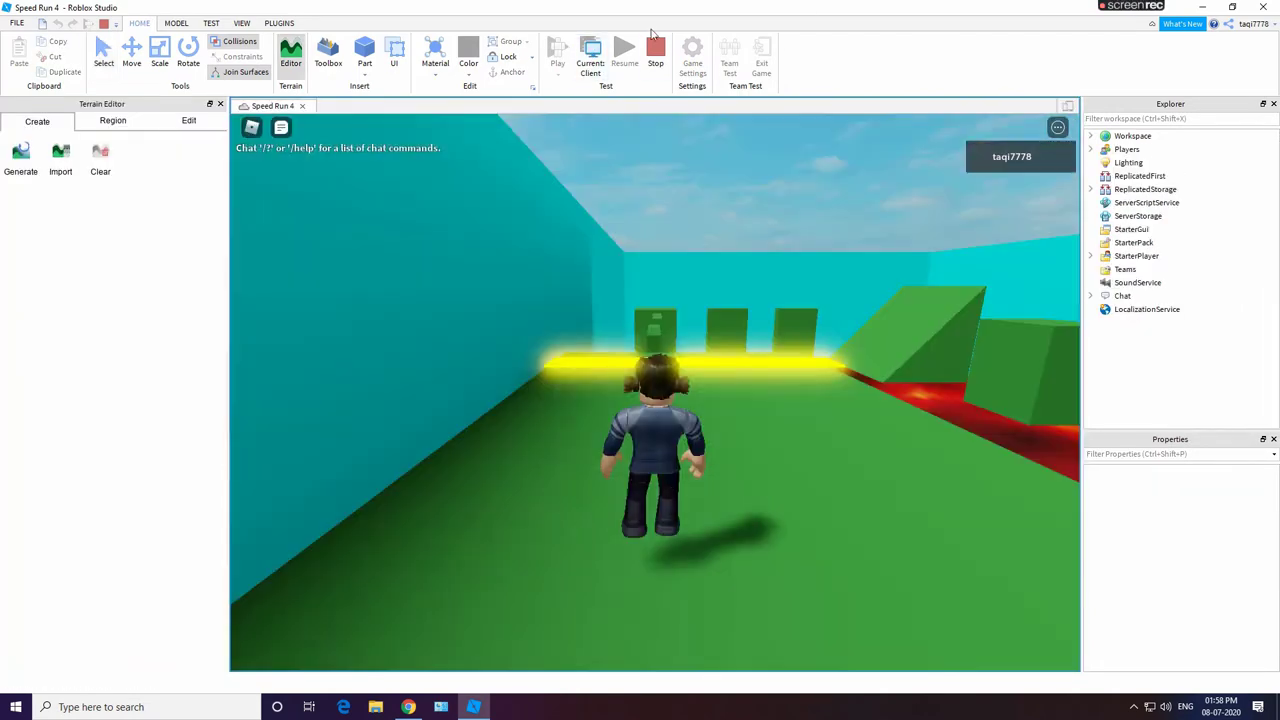
left_click(656, 50)
right_click_drag(791, 337, 291, 414)
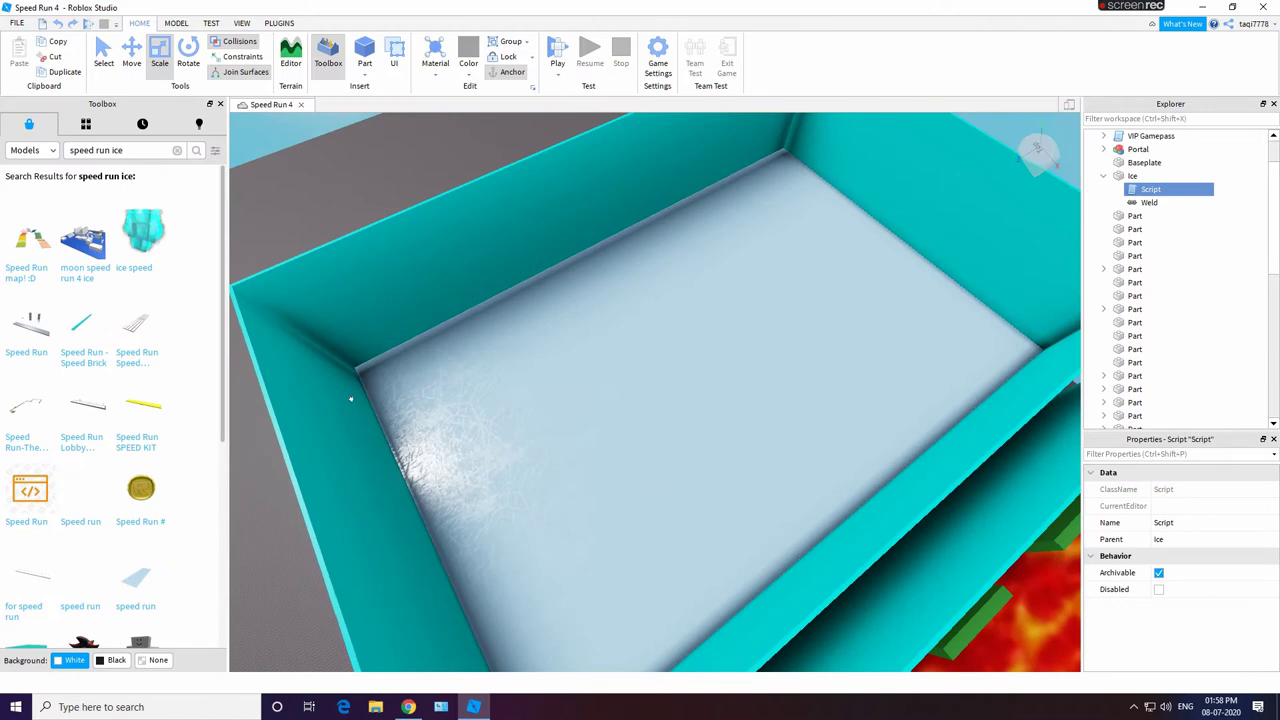
Step: Collapse the Ice part's contents in the object hierarchy and clear the selection
left_click(1103, 176)
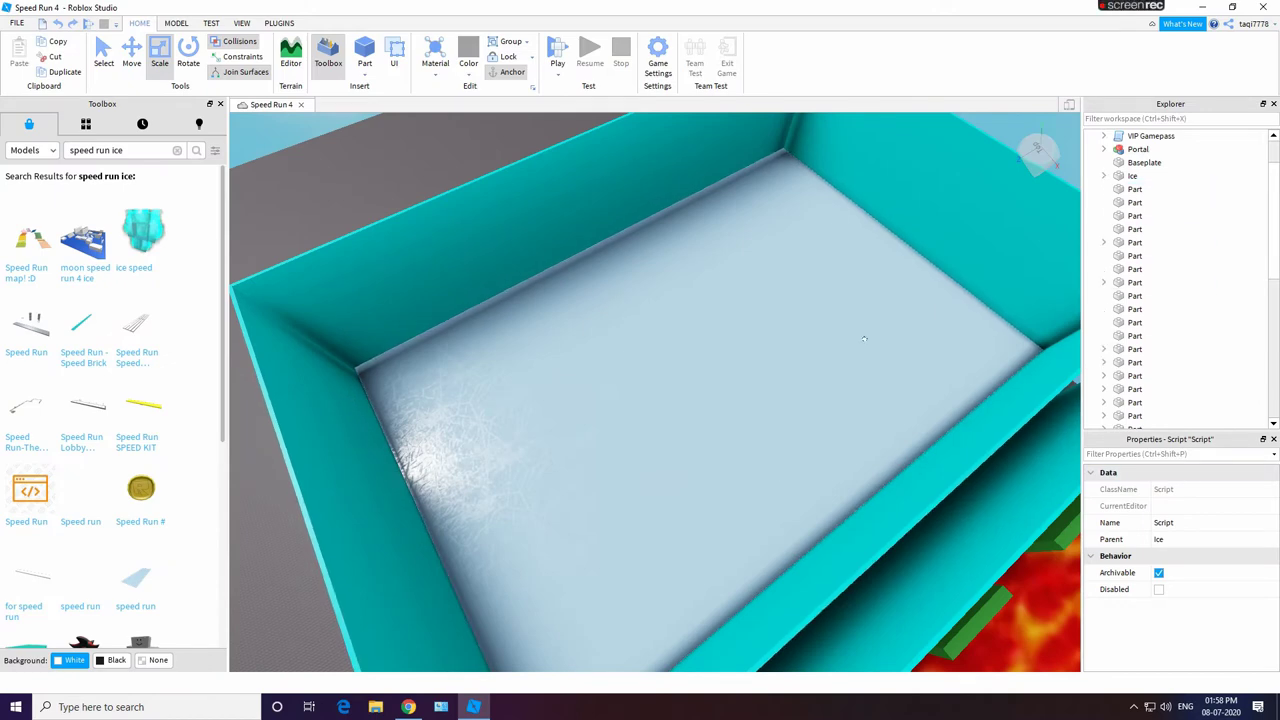
scroll(866, 340, "down", 1)
left_click(393, 163)
left_click(393, 163)
right_click_drag(480, 550, 561, 520)
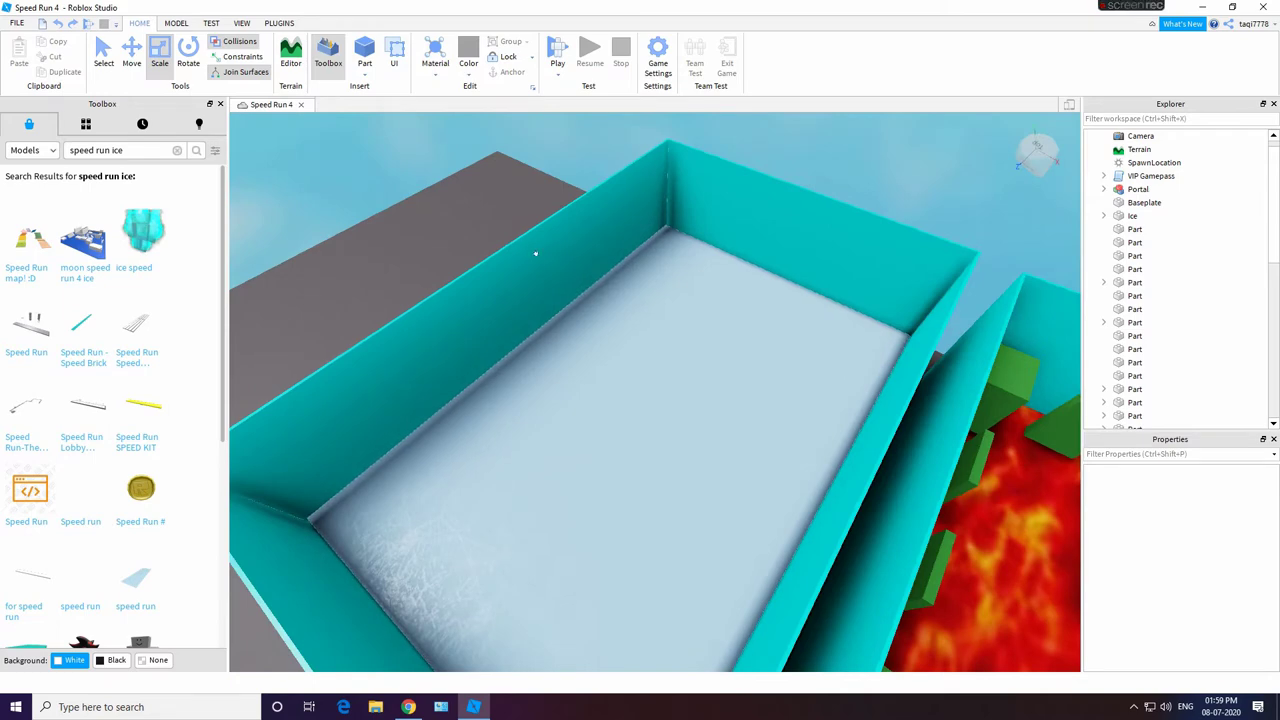
scroll(550, 280, "down", 3)
left_click(549, 309)
left_click(820, 188)
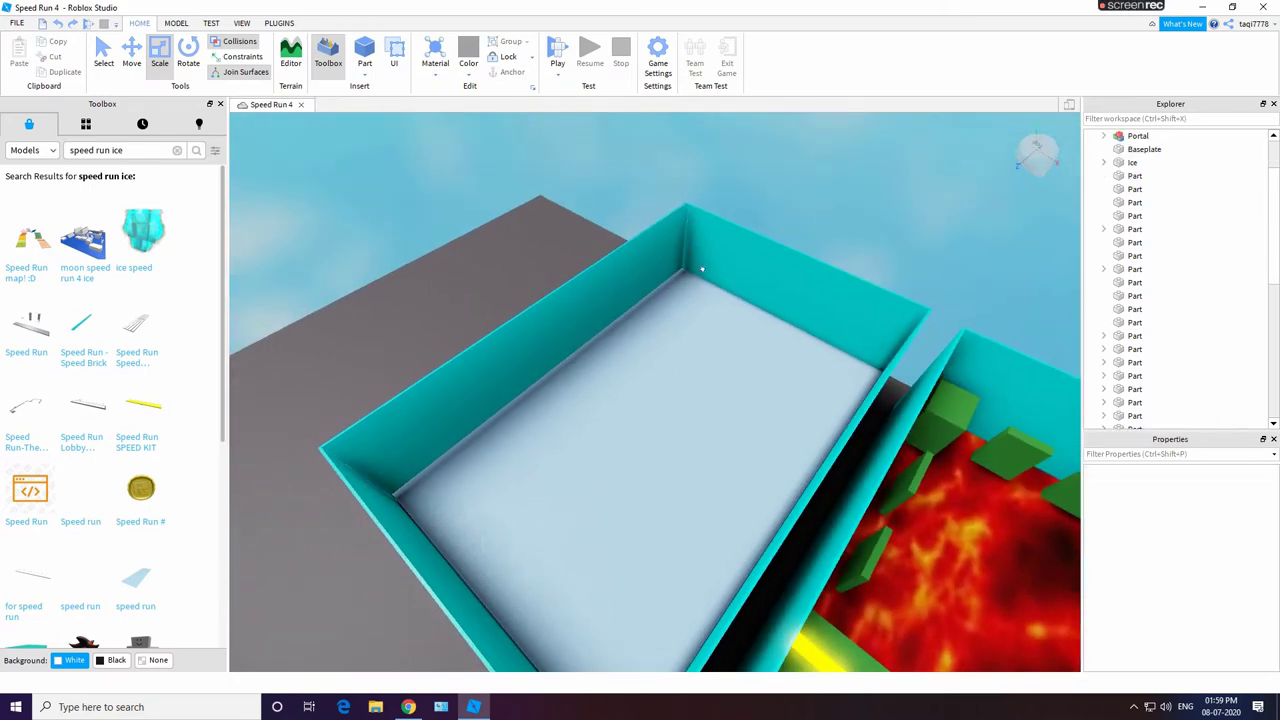
Step: Select the four turquoise walls around the ice floor and raise them well above it
left_click(704, 262)
left_click(529, 310, "ctrl")
left_click(754, 592)
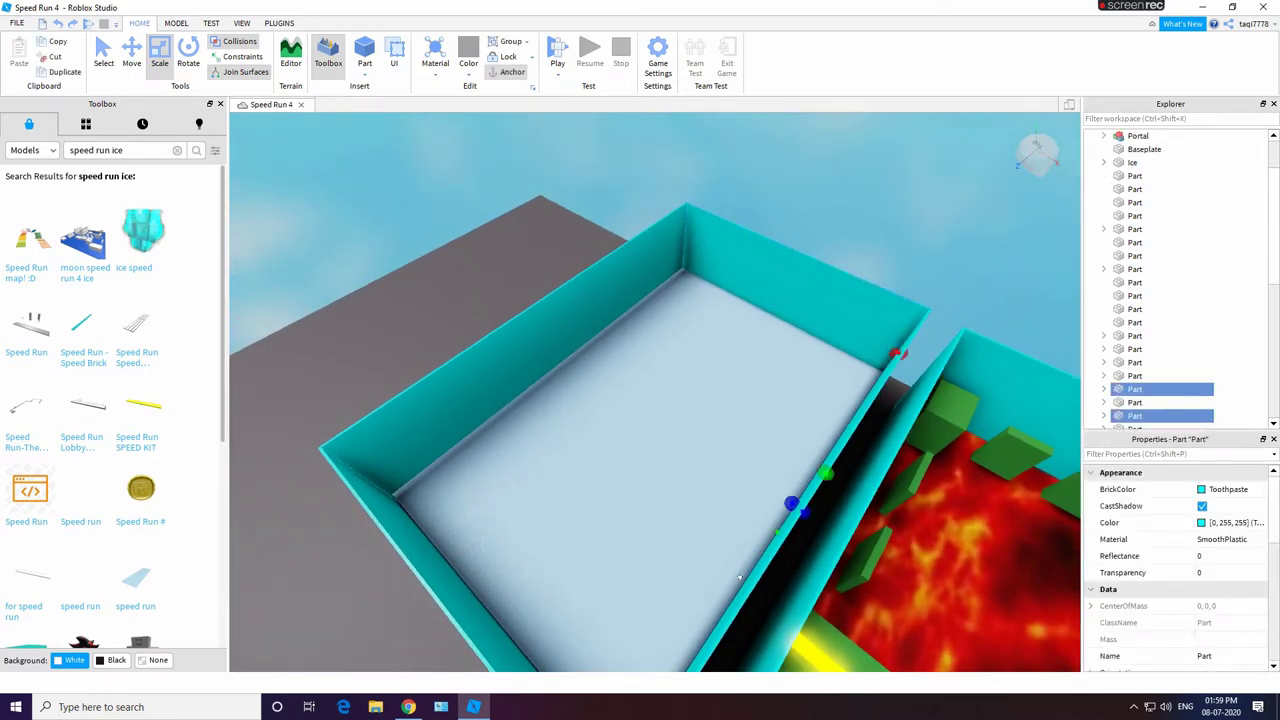
left_click(436, 367, "ctrl")
left_click(619, 274, "ctrl")
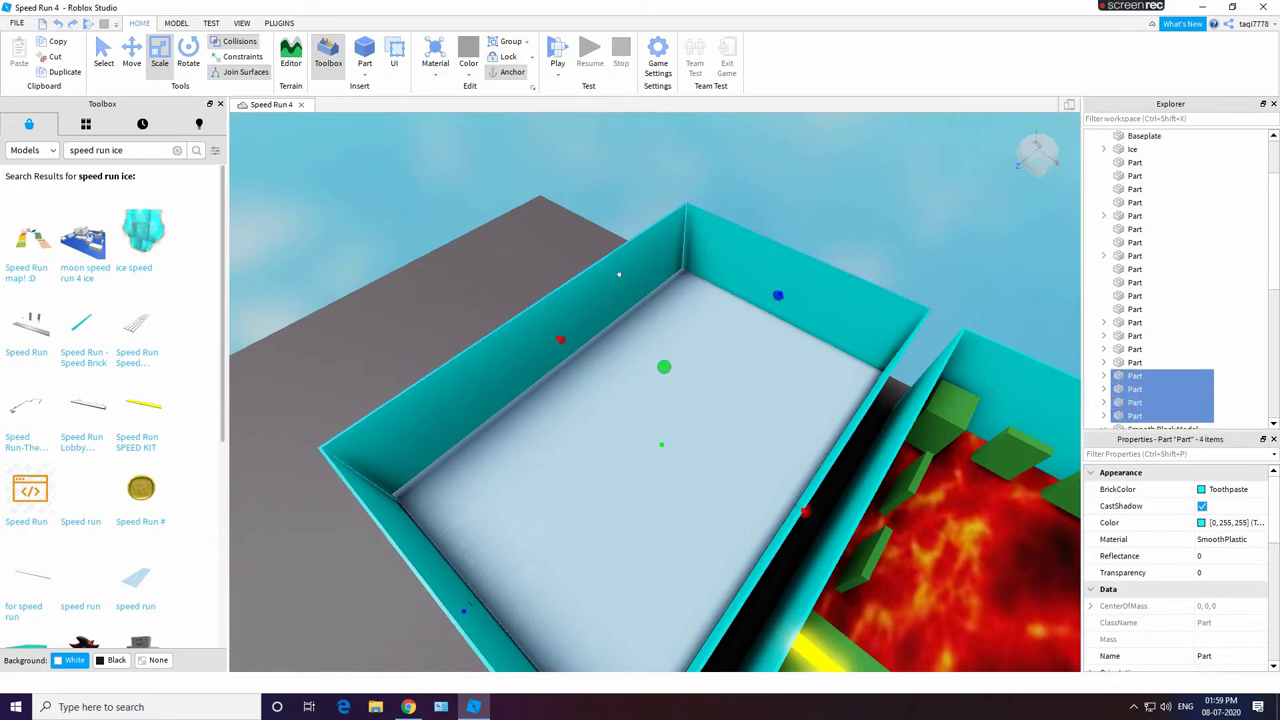
left_click(132, 54)
left_click_drag(666, 336, 671, 150)
left_click(712, 381)
Step: Select all four raised turquoise walls and group them into a single model
scroll(712, 381, "down", 5)
right_click_drag(574, 434, 810, 588)
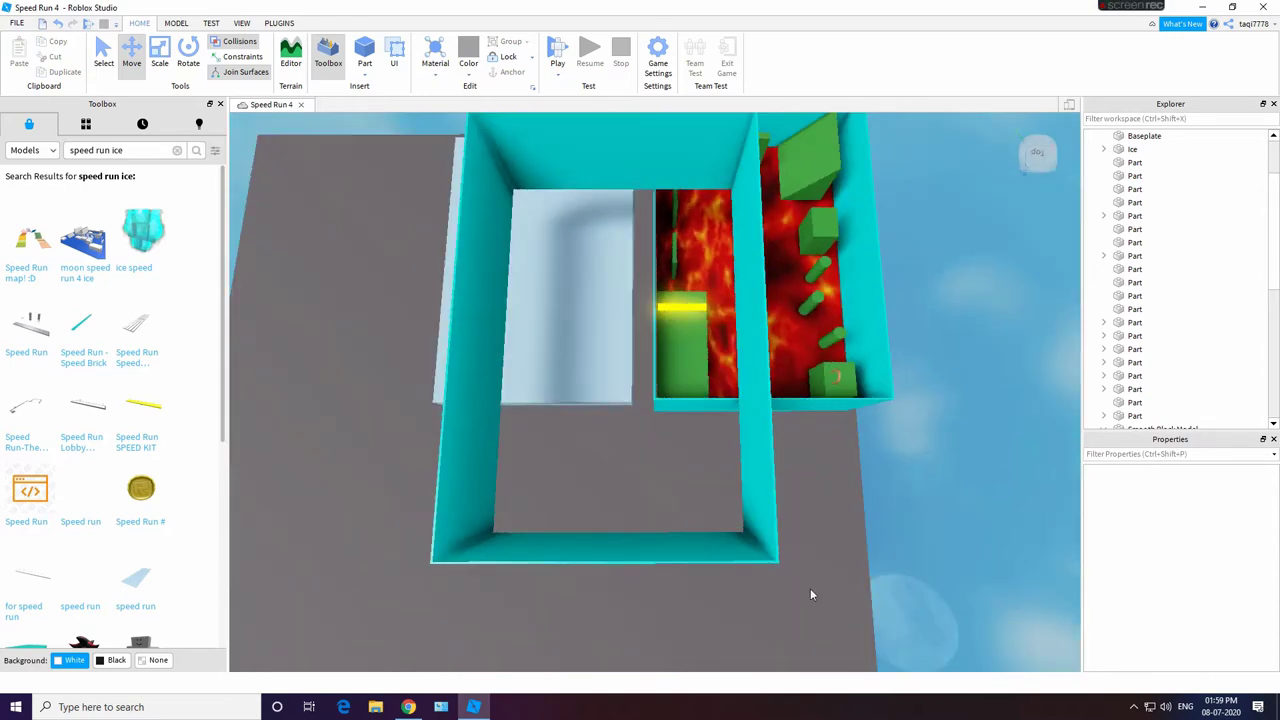
left_click(710, 547)
left_click(710, 383, "ctrl")
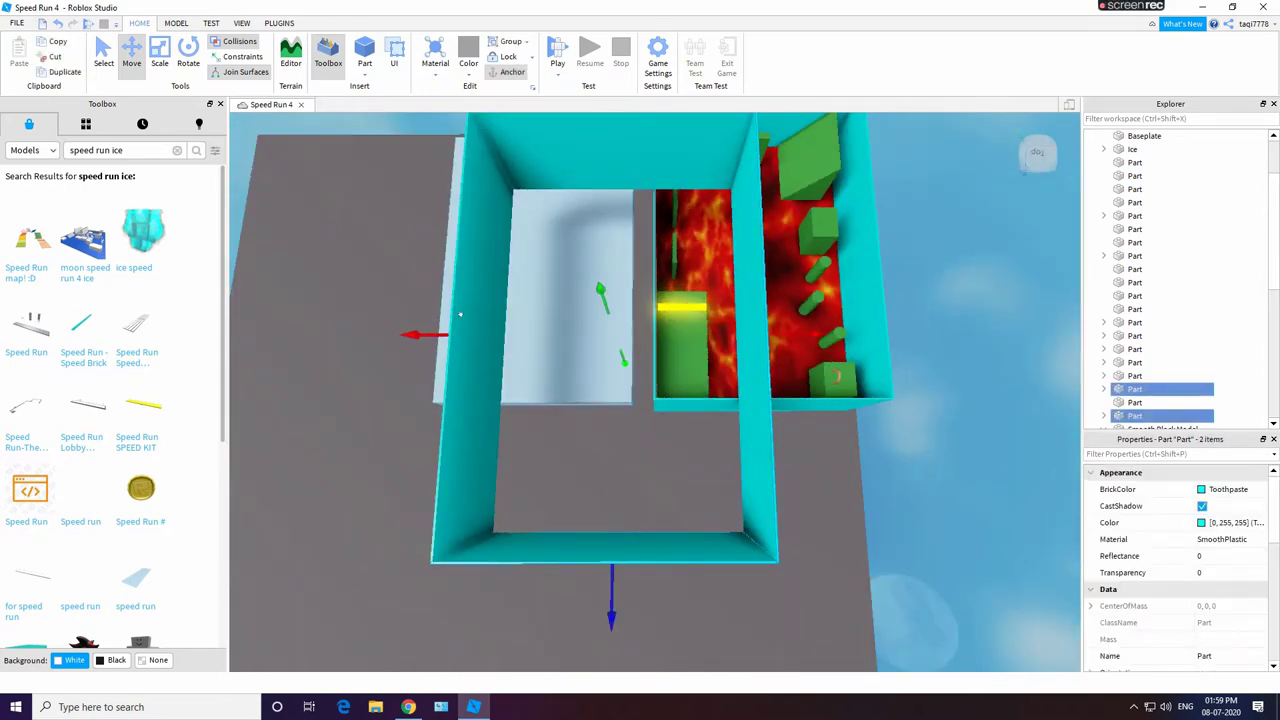
left_click(461, 266, "ctrl")
left_click(567, 141, "ctrl")
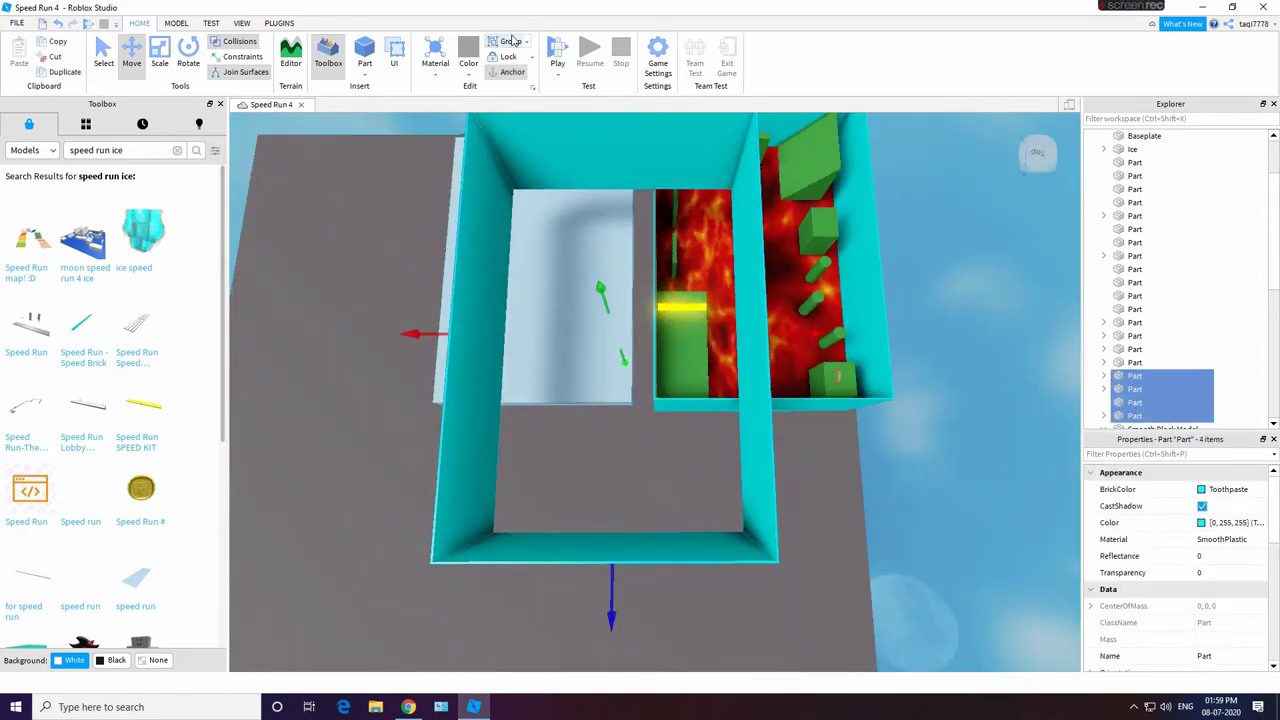
left_click(511, 42)
right_click_drag(742, 420, 725, 390)
left_click_drag(670, 508, 681, 372)
key("ctrl+z")
Step: Move the grouped wall model sideways, away from the lava arena, until it is clear of the ice floor
right_click_drag(740, 330, 794, 405)
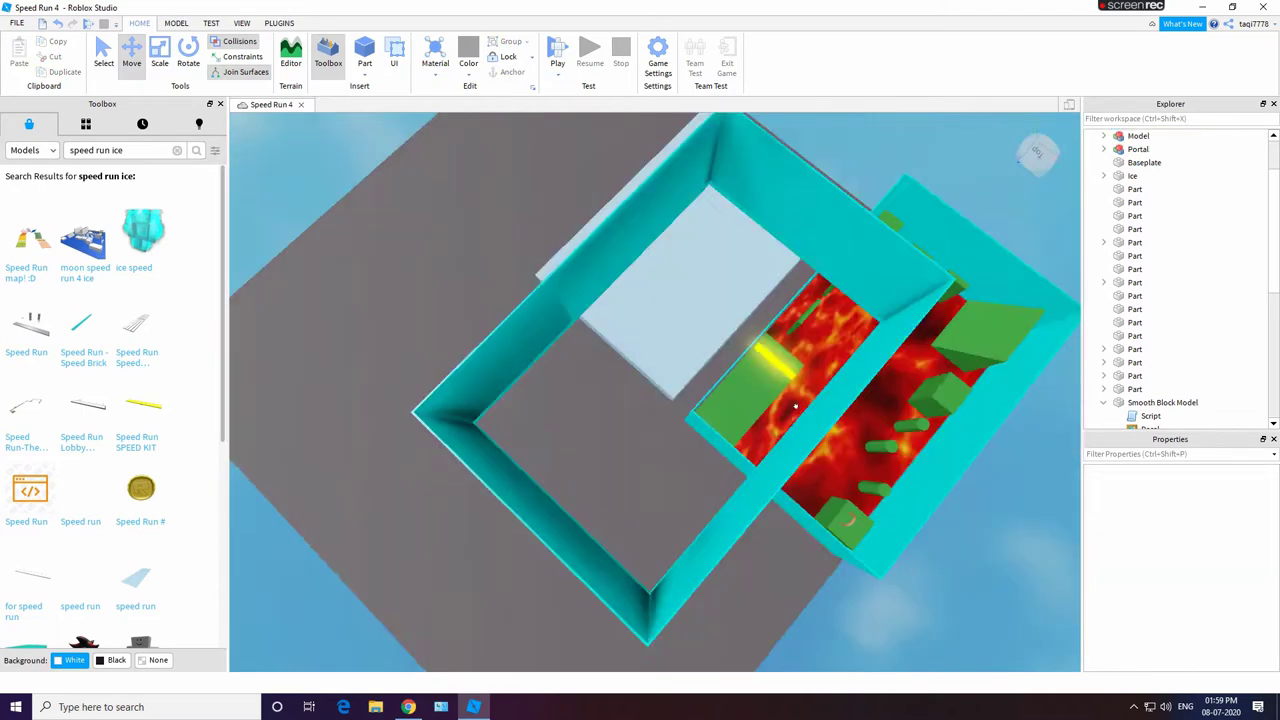
scroll(794, 405, "down", 3)
left_click(1138, 136)
left_click_drag(557, 285, 290, 124)
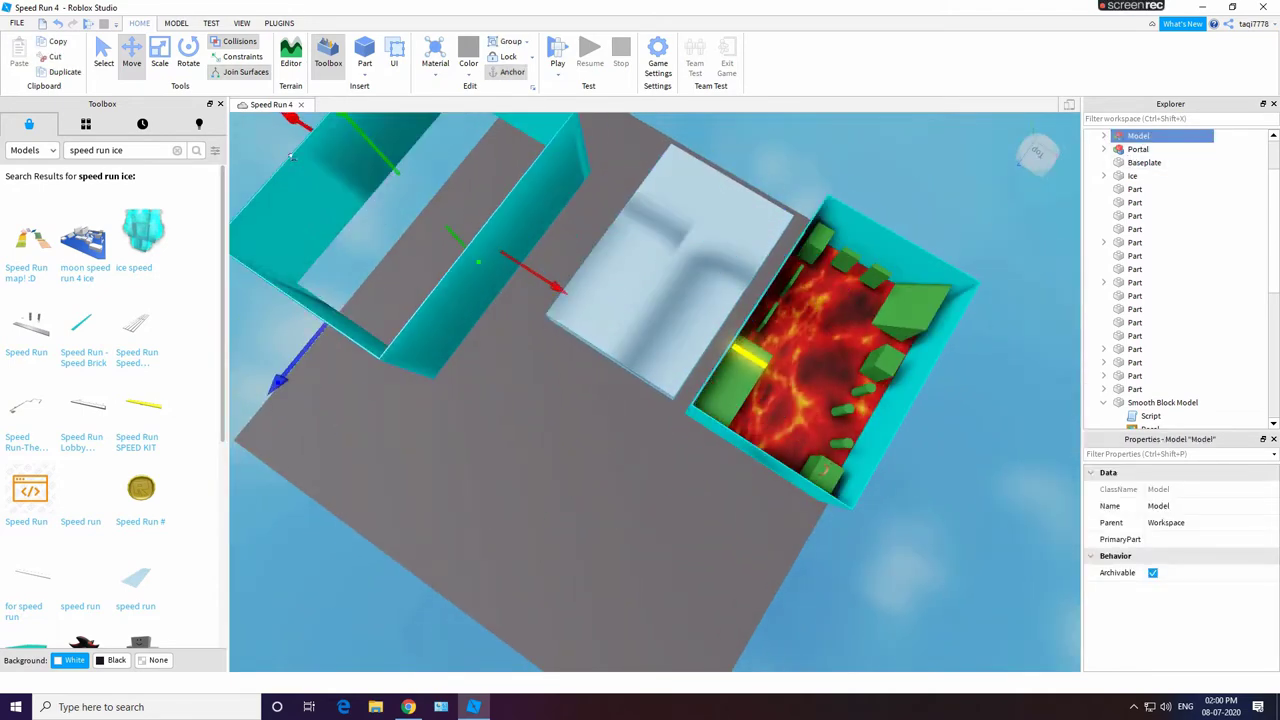
left_click(786, 166)
right_click_drag(600, 510, 640, 500)
left_click_drag(440, 300, 510, 305)
key("ctrl+z")
left_click(930, 362)
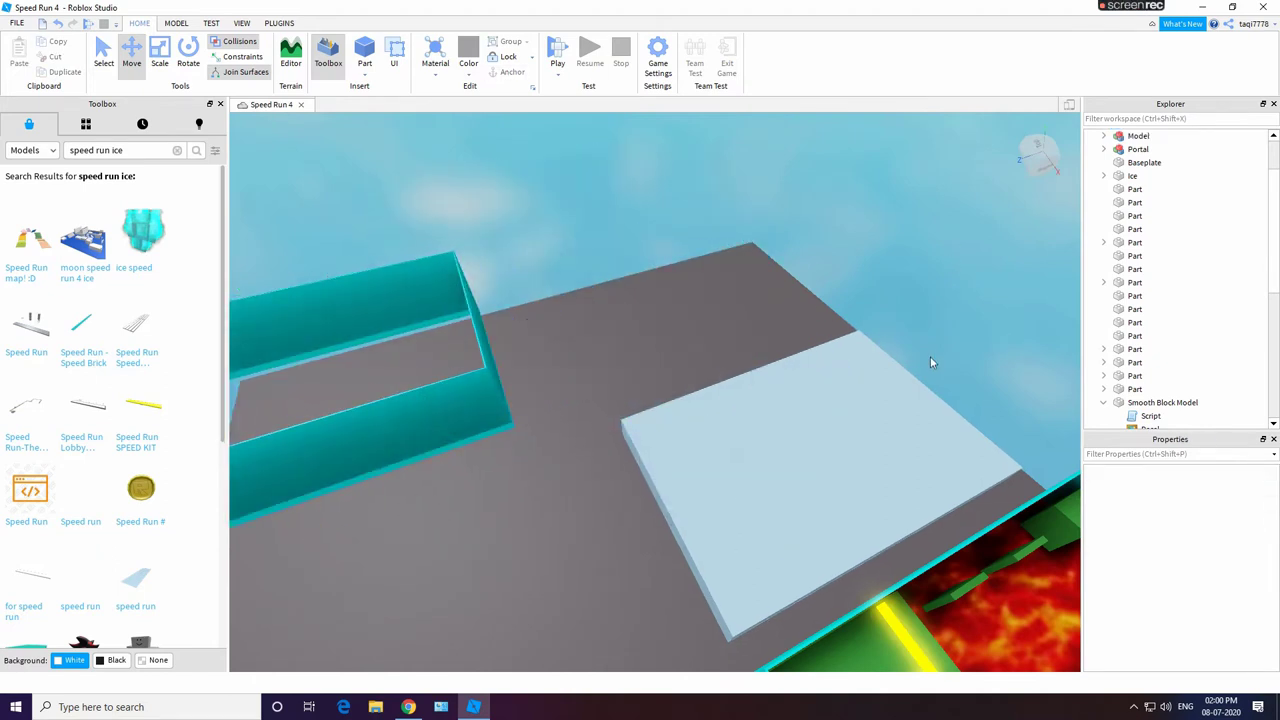
Step: Insert a block part on the ice floor with a pastel light blue colour and Glass material
right_click_drag(769, 461, 773, 463)
left_click(602, 502)
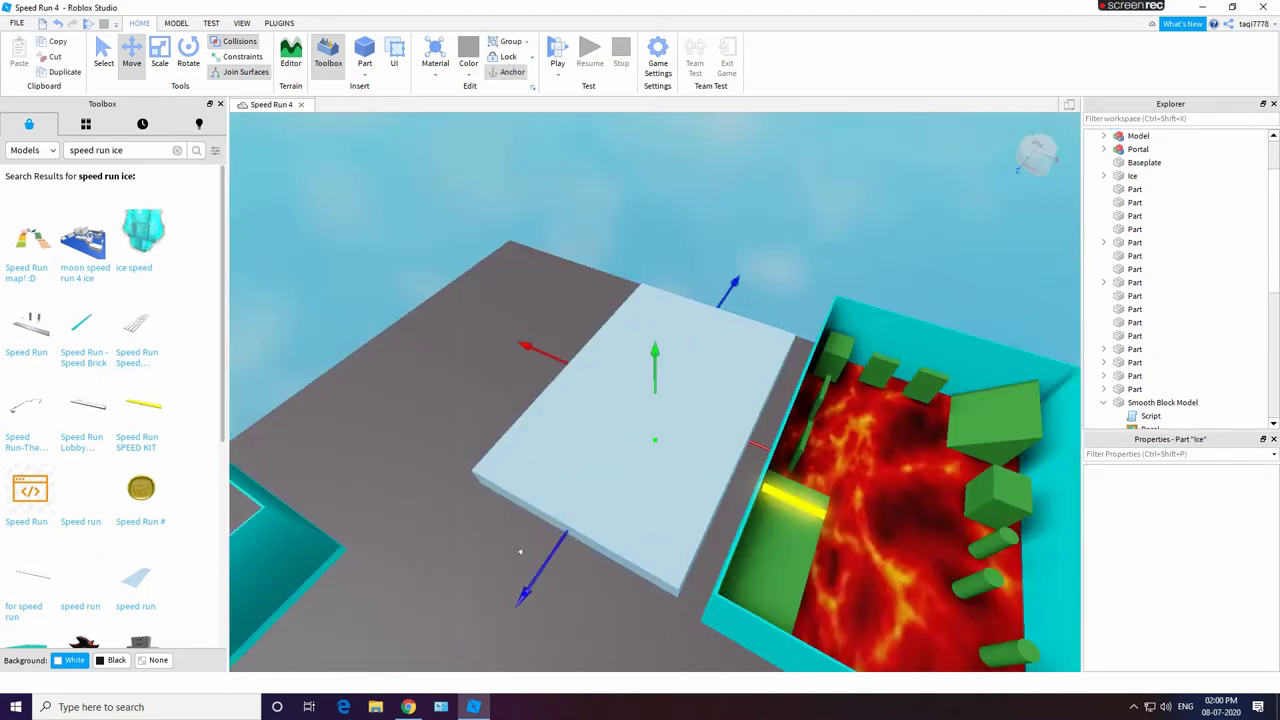
left_click(754, 255)
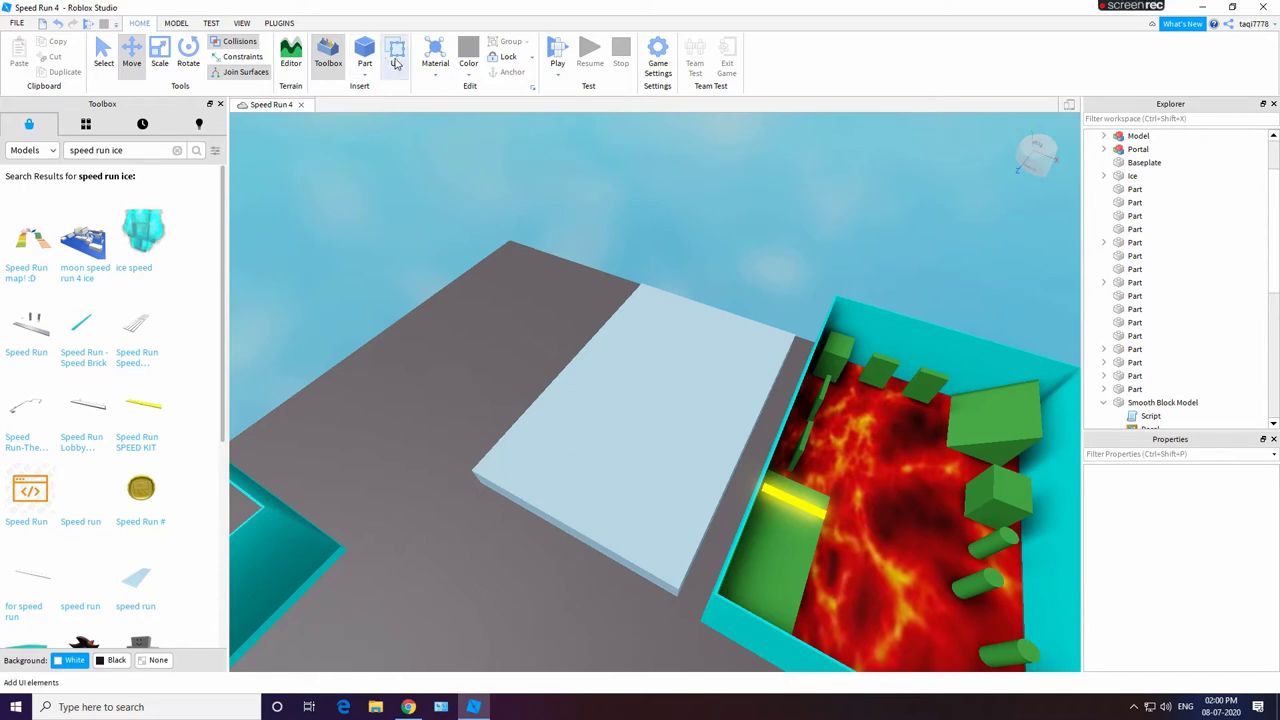
left_click(470, 72)
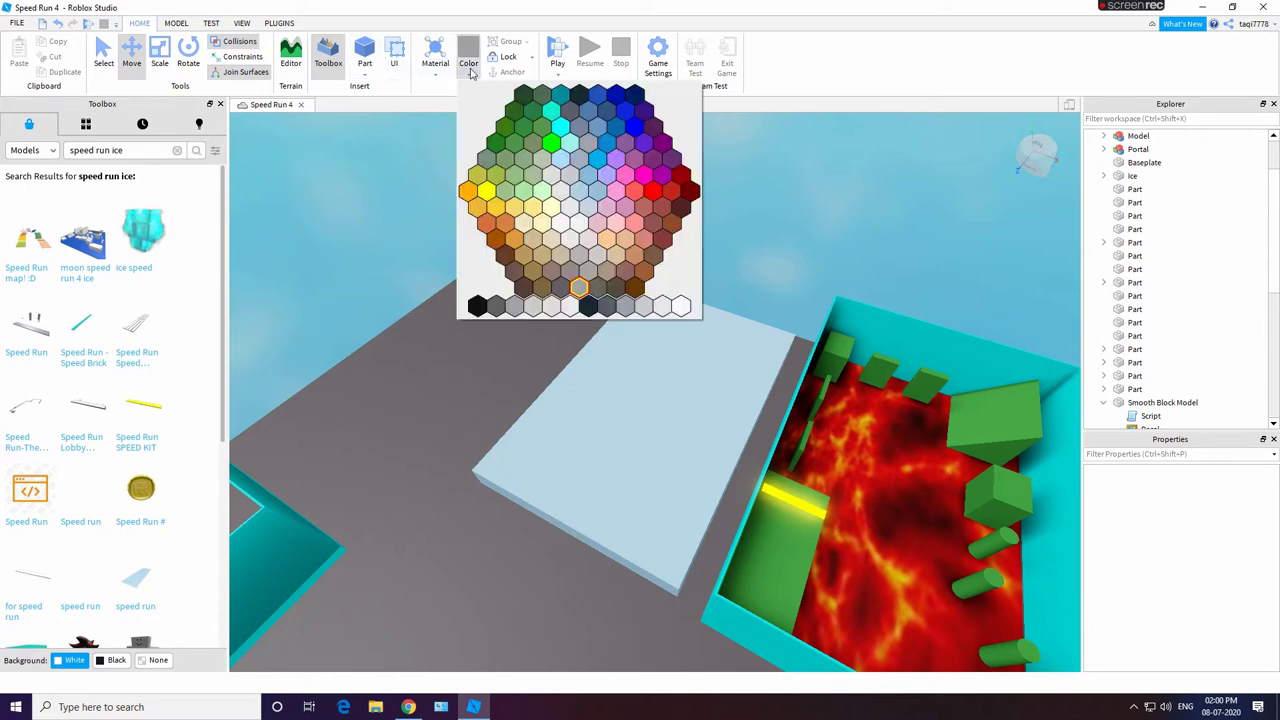
left_click(545, 201)
left_click(435, 62)
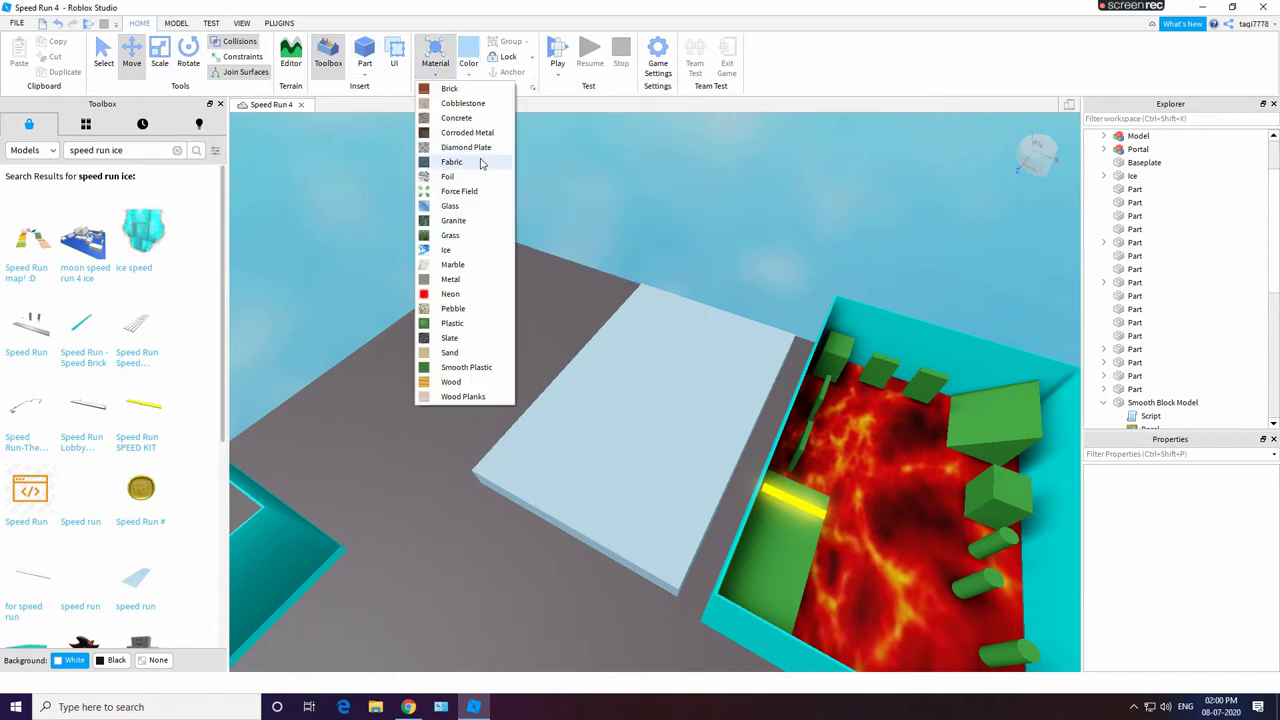
left_click(462, 206)
left_click(366, 60)
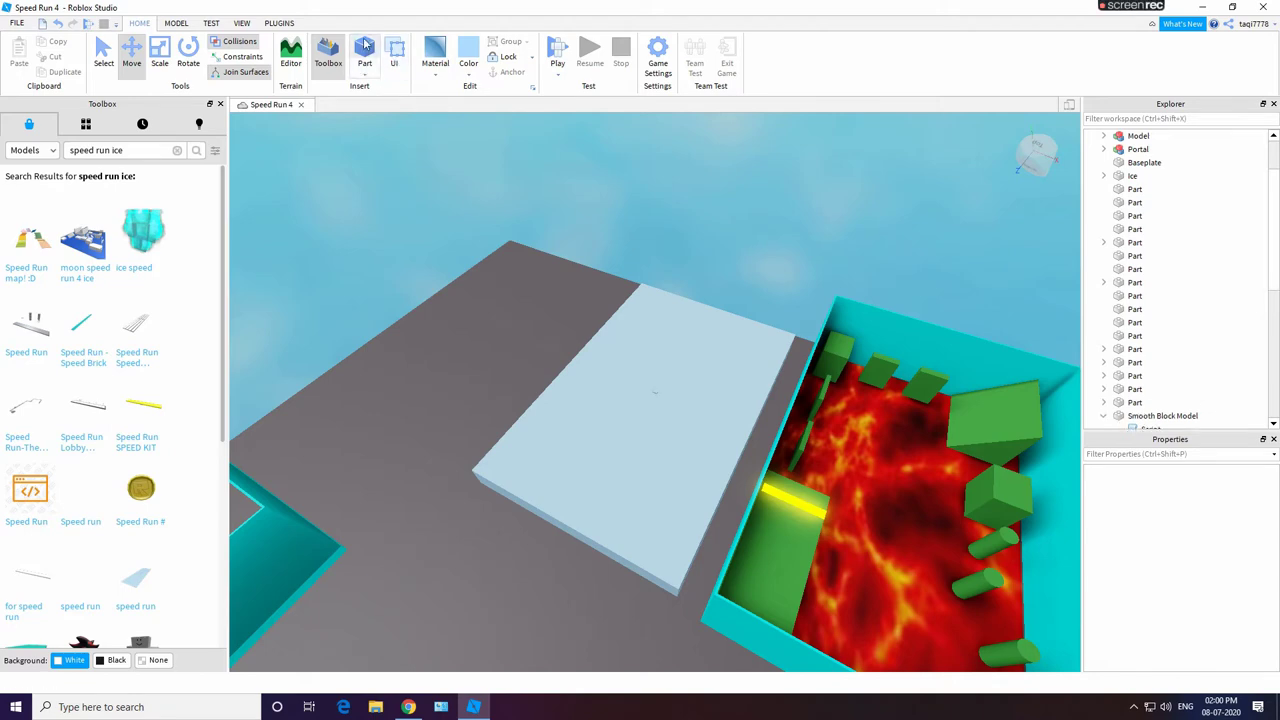
Step: Remove the surplus duplicate of the small light blue block on the ice floor
scroll(671, 274, "up", 2)
right_click_drag(671, 274, 666, 274)
scroll(659, 278, "up", 2)
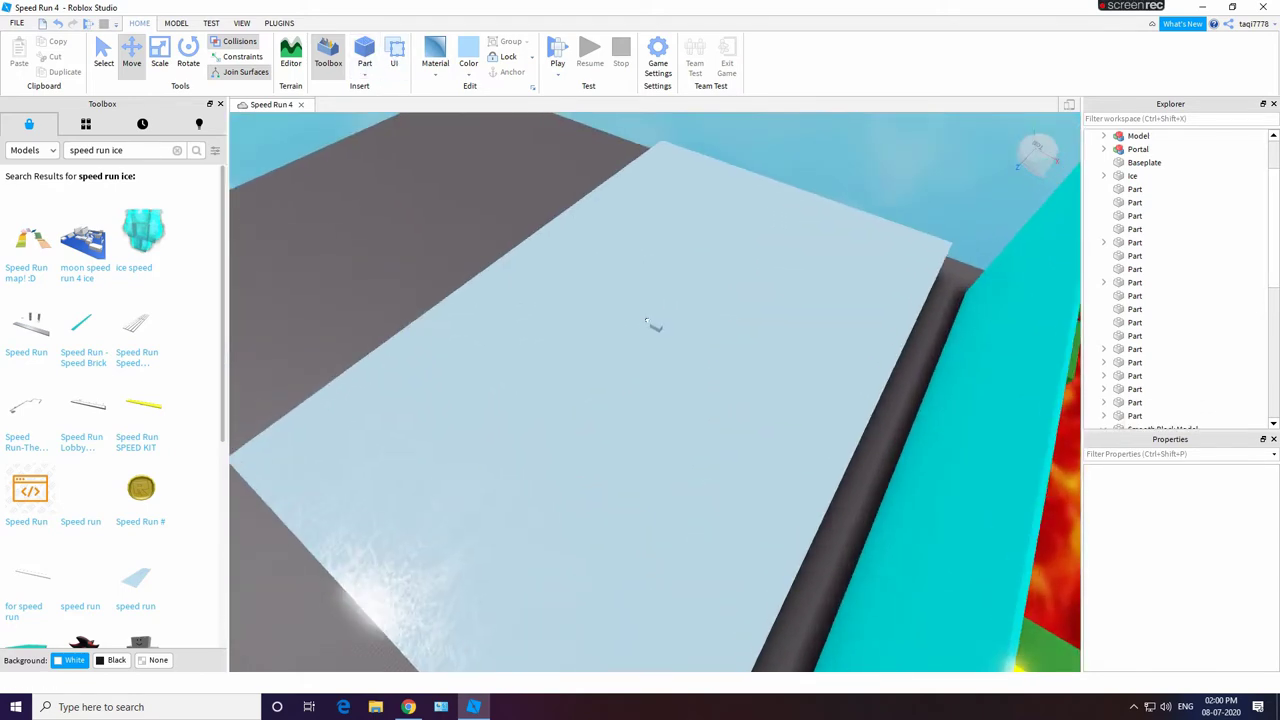
left_click(656, 329)
left_click(159, 52)
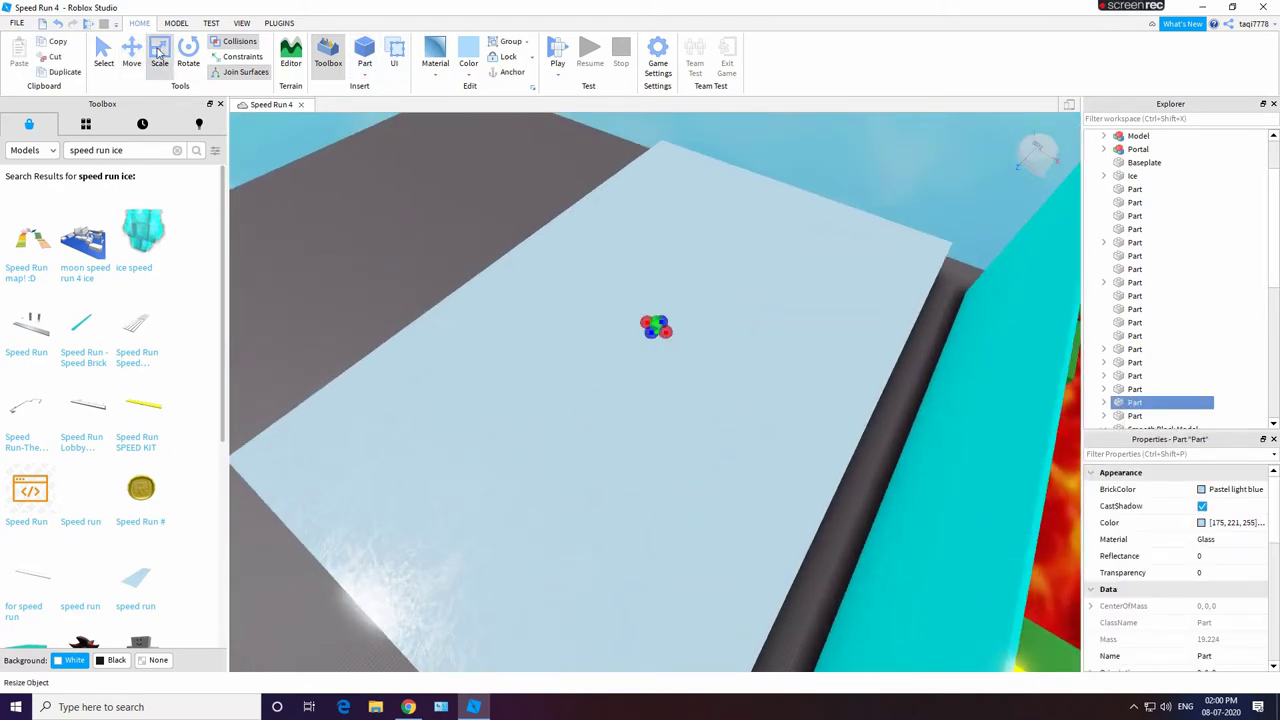
scroll(651, 311, "up", 3)
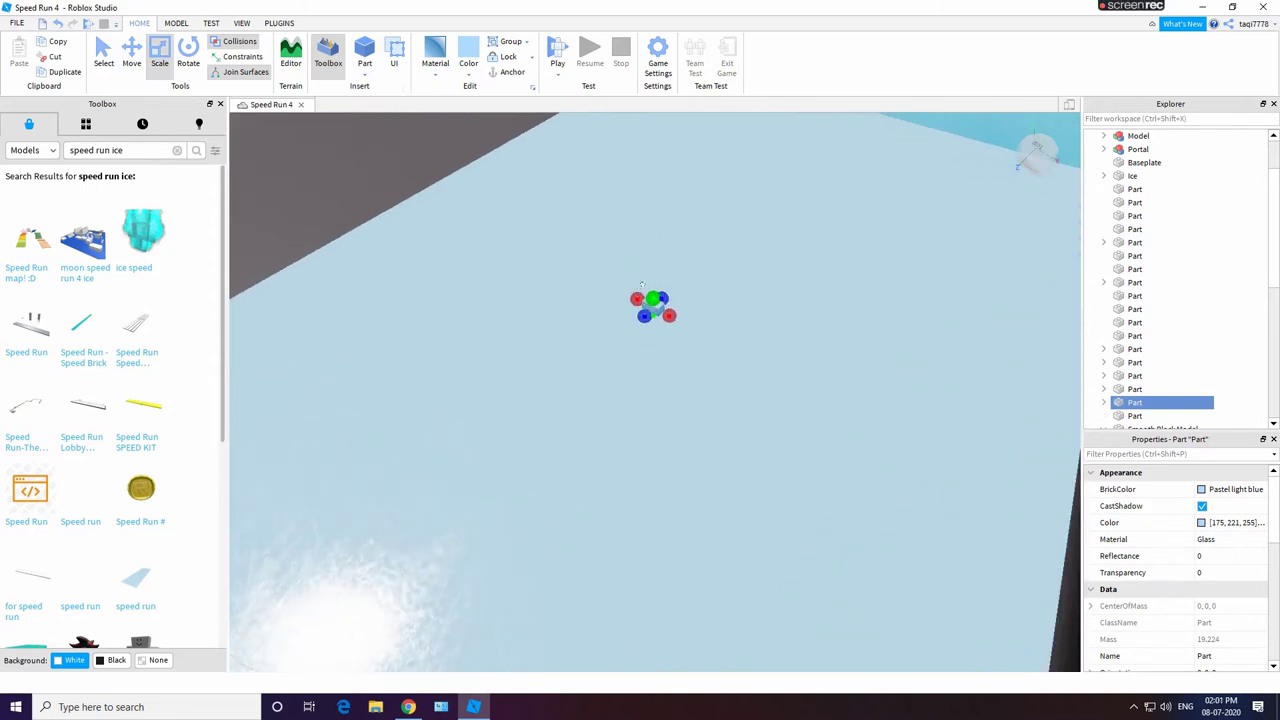
scroll(650, 302, "up", 2)
right_click_drag(650, 302, 632, 286)
left_click_drag(702, 374, 659, 405)
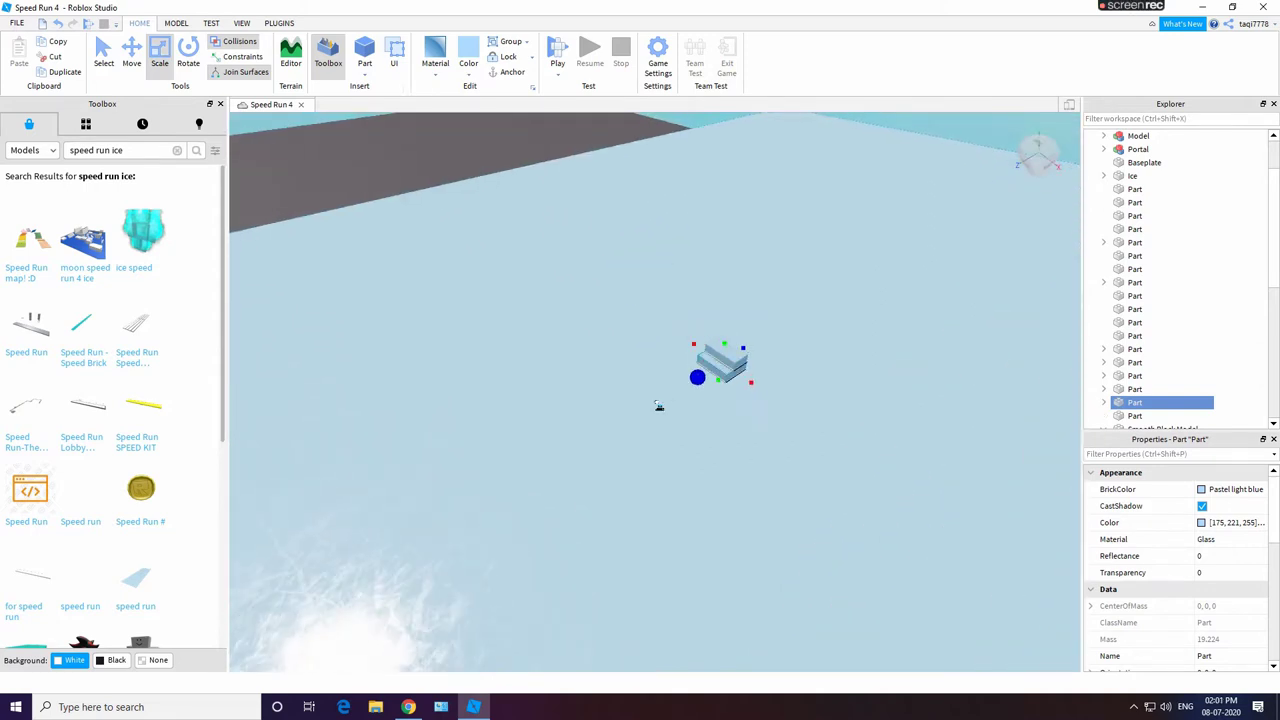
right_click(718, 347)
left_click(769, 441)
Step: Scale up the remaining small light blue glass block on the ice floor
left_click(728, 342)
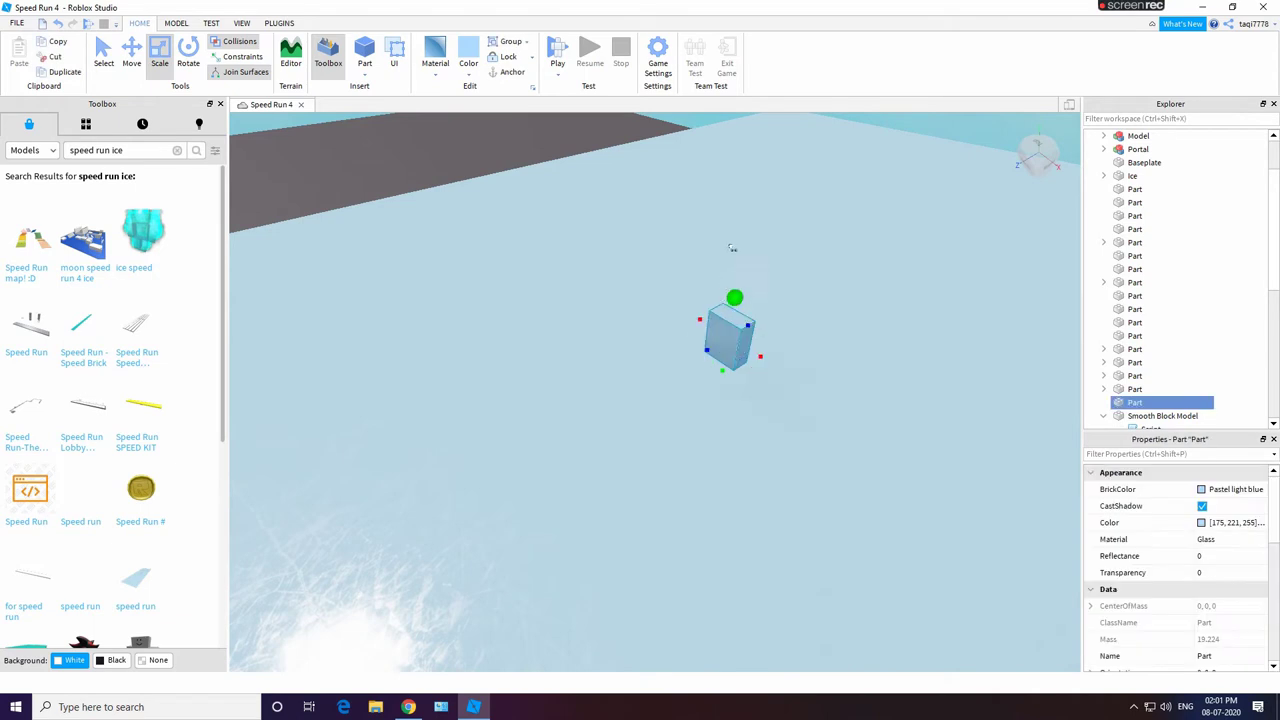
left_click_drag(732, 247, 735, 247)
left_click_drag(731, 305, 352, 372)
right_click_drag(789, 400, 718, 485)
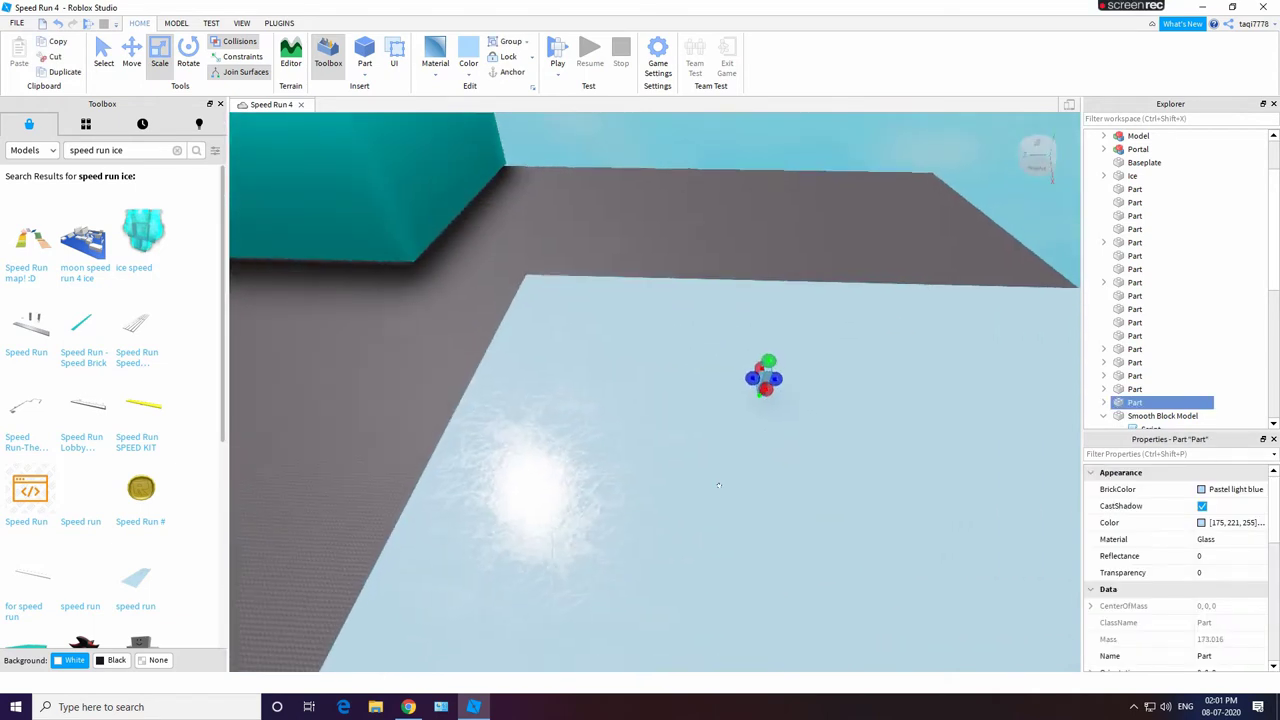
Step: Change the ice floor's colour to Toothpaste
left_click(808, 403)
left_click(1210, 490)
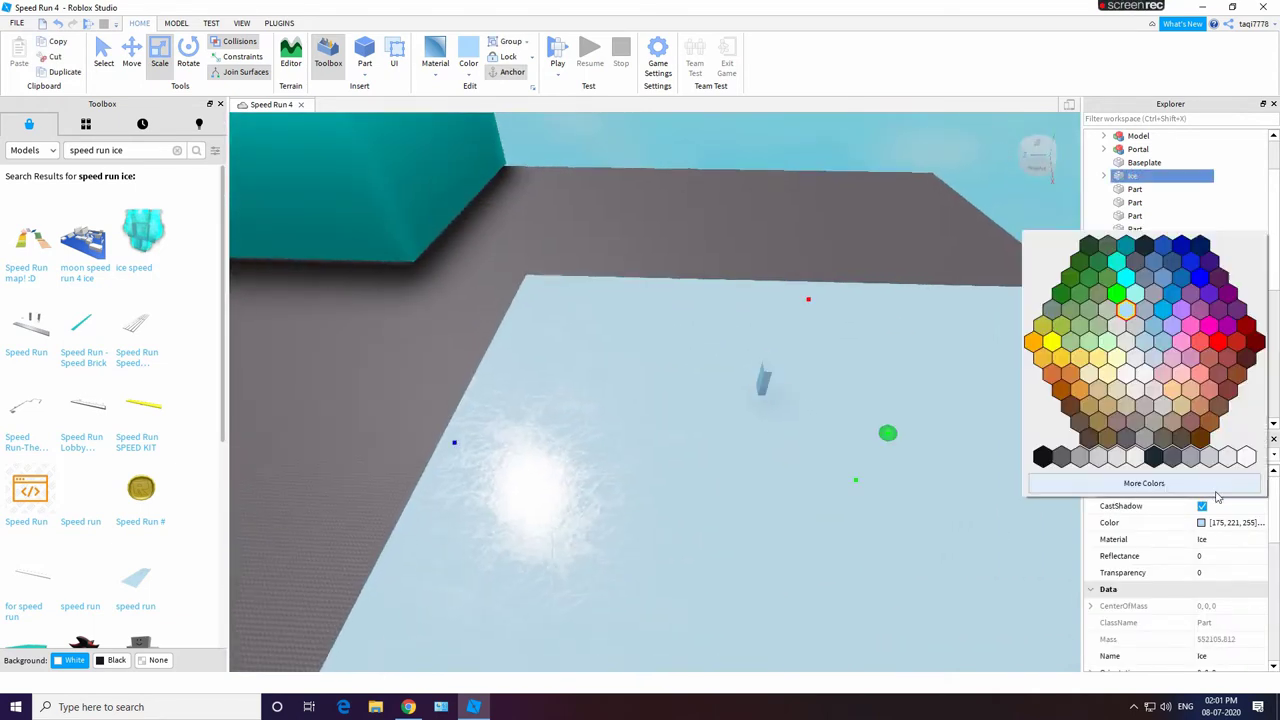
left_click(1128, 281)
left_click(765, 378)
Step: Enlarge the Ice floor slightly by extending its long outer side and one short end
left_click(804, 288)
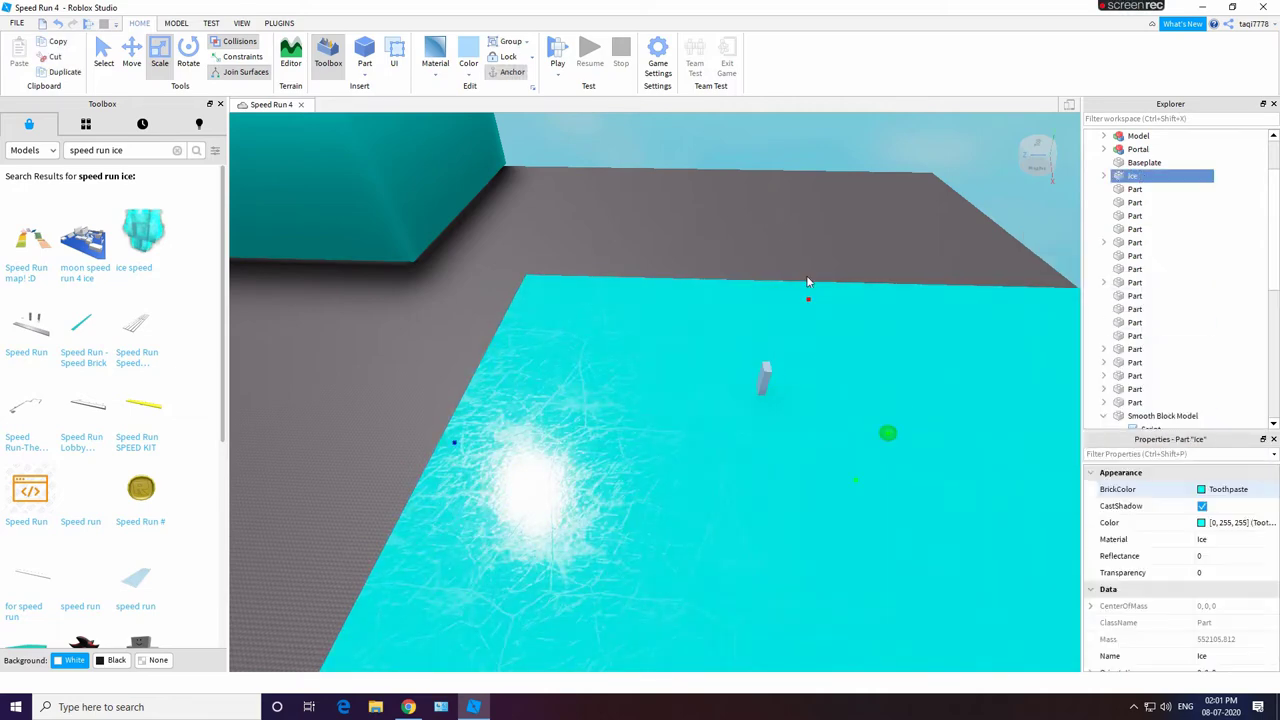
right_click_drag(806, 277, 945, 267)
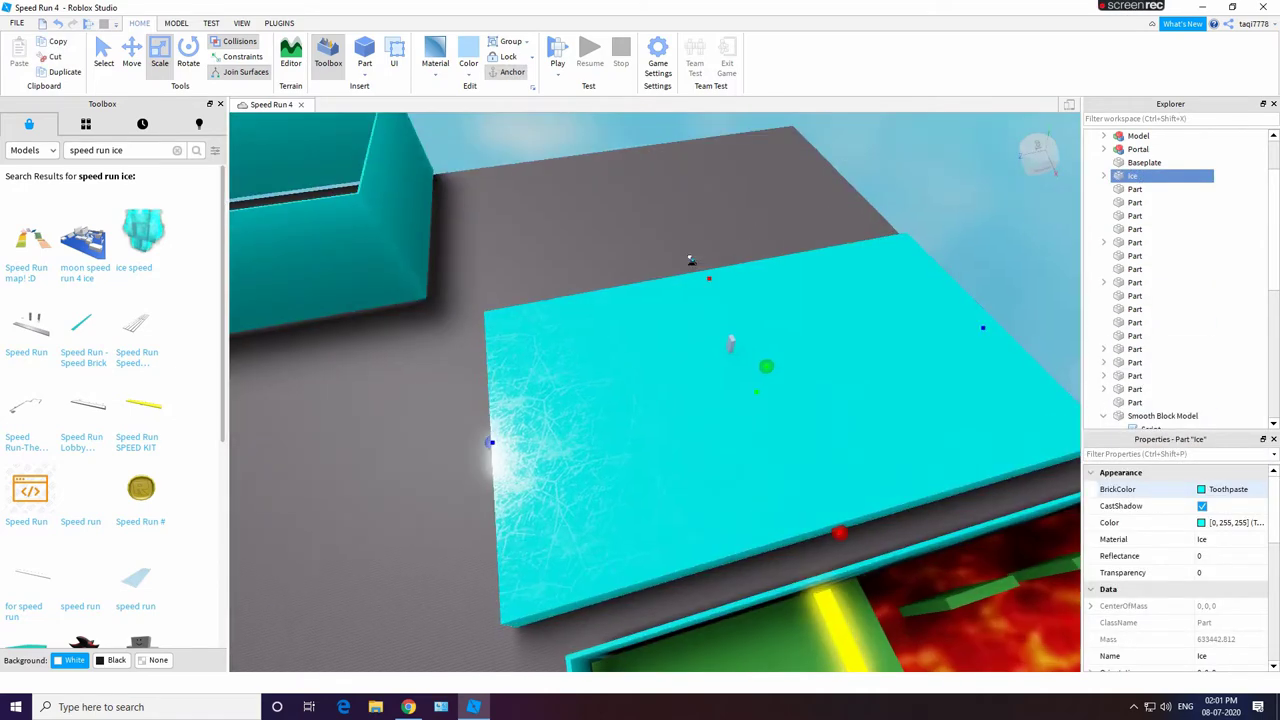
left_click_drag(691, 260, 680, 240)
left_click_drag(472, 417, 448, 432)
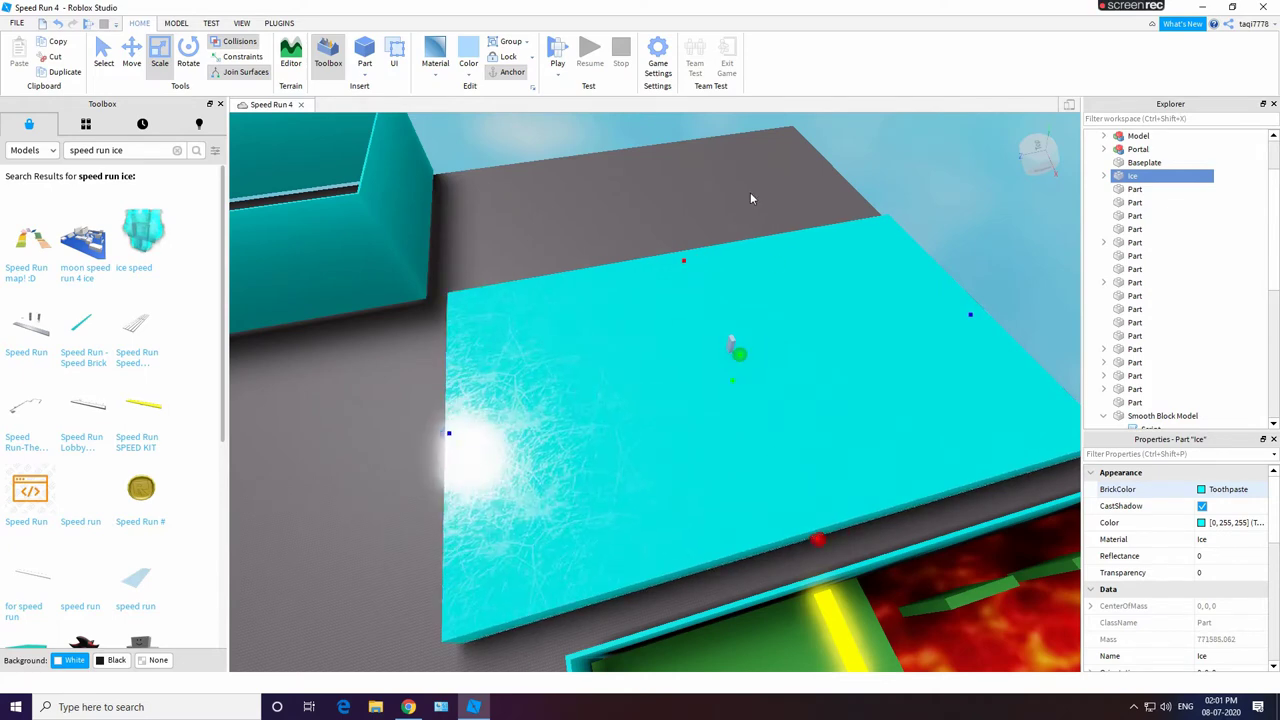
left_click(751, 198)
Step: Stretch the small light blue block into a bar reaching the ice floor's corner near the wall model
scroll(789, 311, "up", 2)
left_click(735, 343)
left_click_drag(722, 347, 480, 320)
scroll(669, 334, "down", 2)
right_click_drag(669, 334, 655, 313)
left_click_drag(586, 293, 587, 286)
right_click_drag(630, 301, 630, 301)
scroll(630, 301, "up", 3)
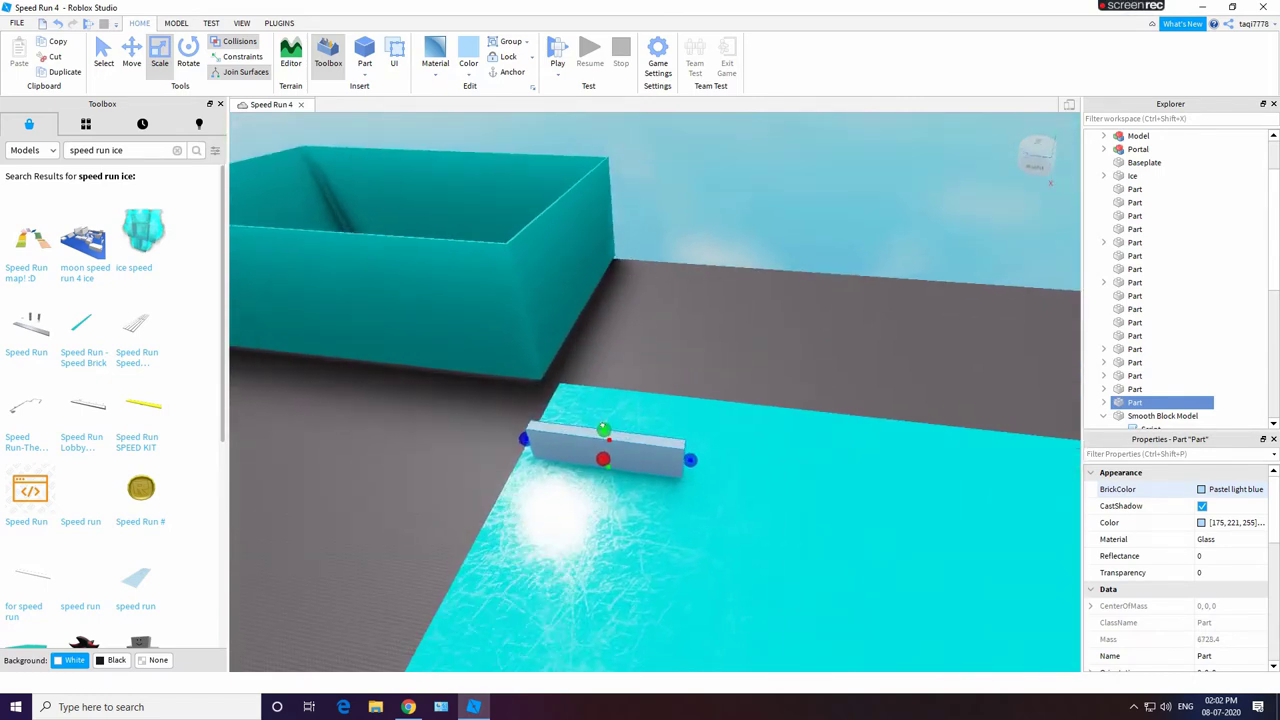
Step: Widen the light blue bar into a platform and extend it to the ice floor's outer edge at the corner
right_click_drag(645, 392, 645, 392)
left_click_drag(674, 551, 582, 645)
right_click_drag(797, 437, 797, 437)
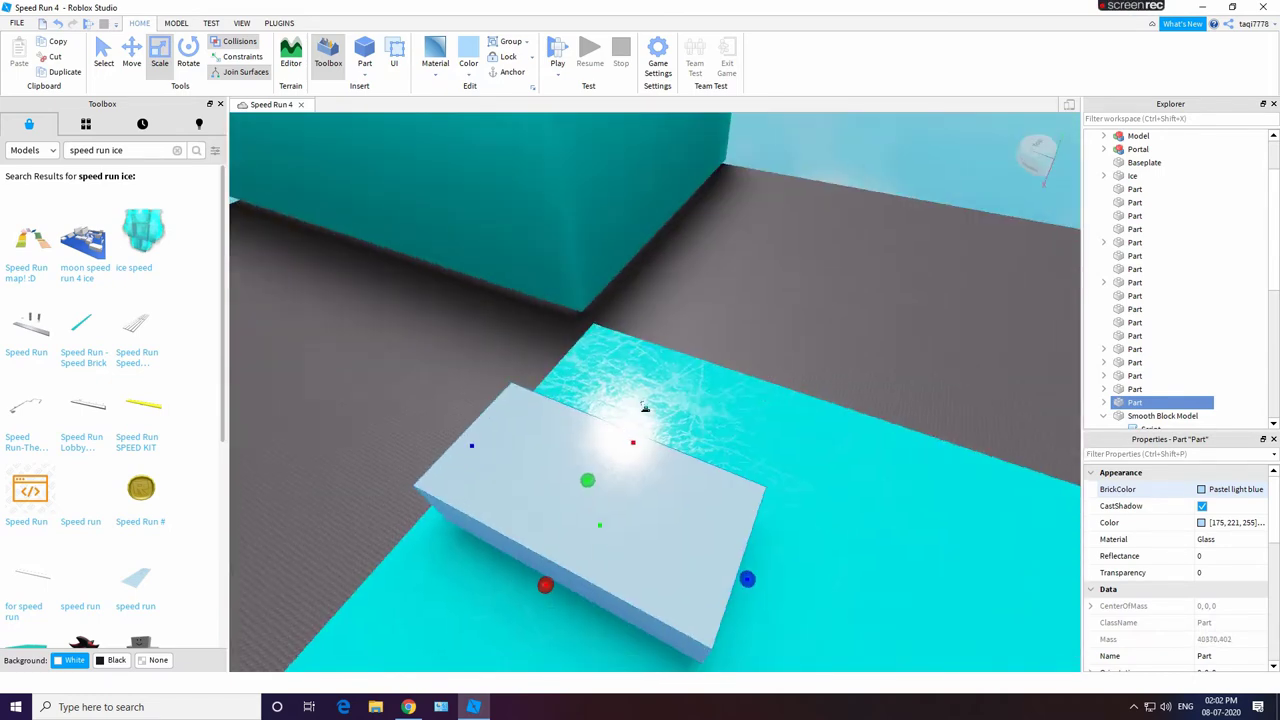
left_click_drag(645, 408, 687, 358)
right_click_drag(796, 403, 796, 403)
scroll(796, 403, "down", 2)
Step: Lengthen the light blue corner platform along the ice floor's outer edge and adjust its width
left_click(716, 425)
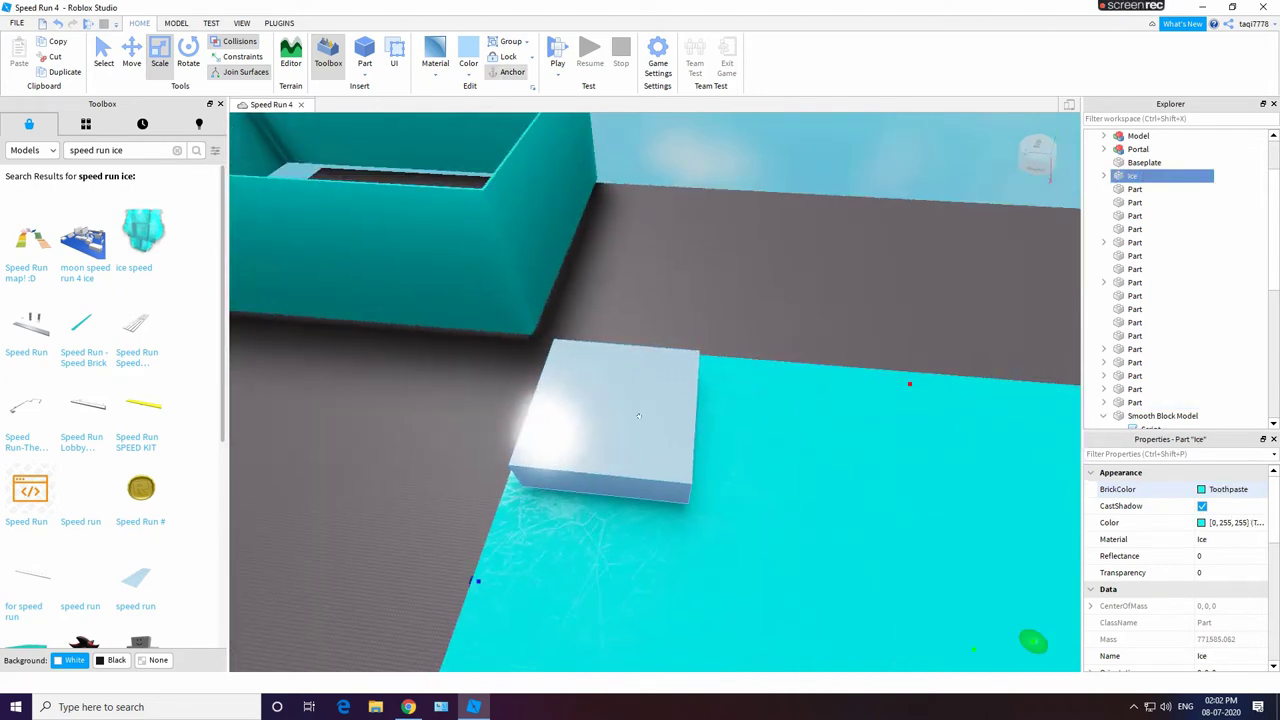
left_click(682, 425)
left_click_drag(704, 423, 960, 447)
left_click_drag(746, 506, 744, 476)
left_click(813, 341)
Step: Add a light blue glass part on the platform and shape it into a thin upright panel at the corner end
left_click(611, 203)
right_click_drag(653, 394, 653, 394)
left_click_drag(654, 386, 658, 345)
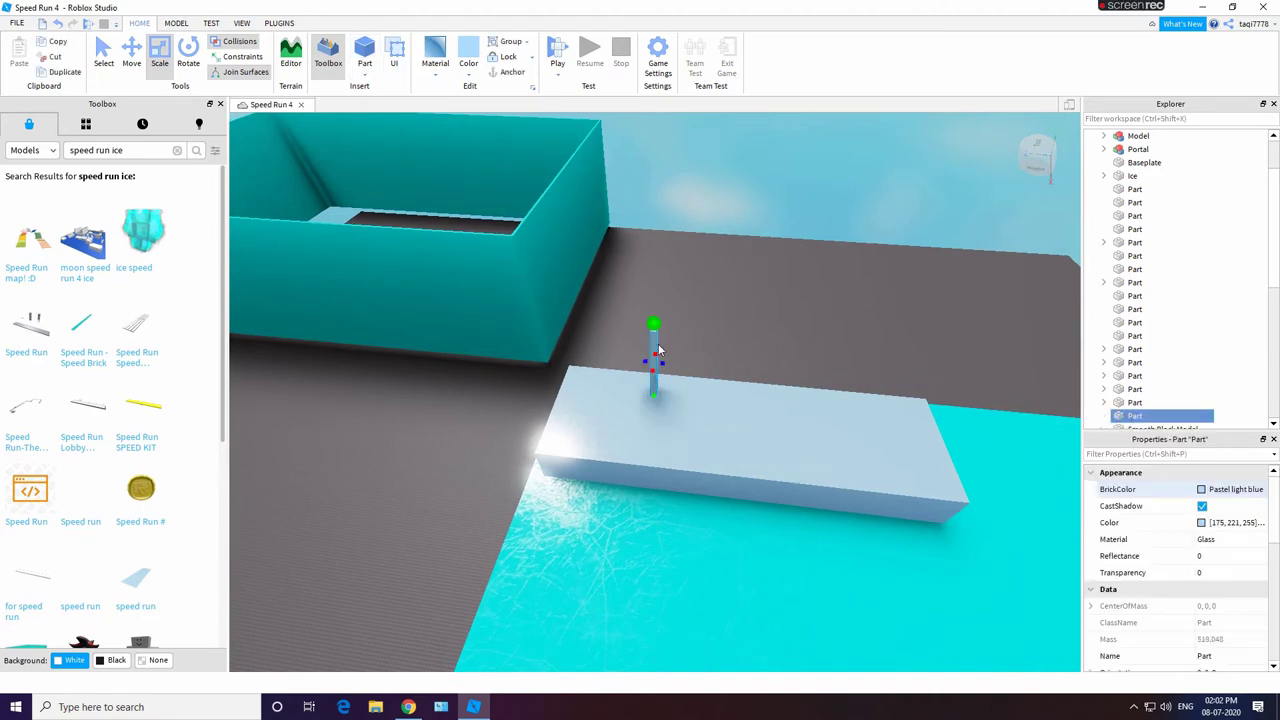
left_click_drag(635, 421, 632, 430)
left_click_drag(643, 385, 543, 383)
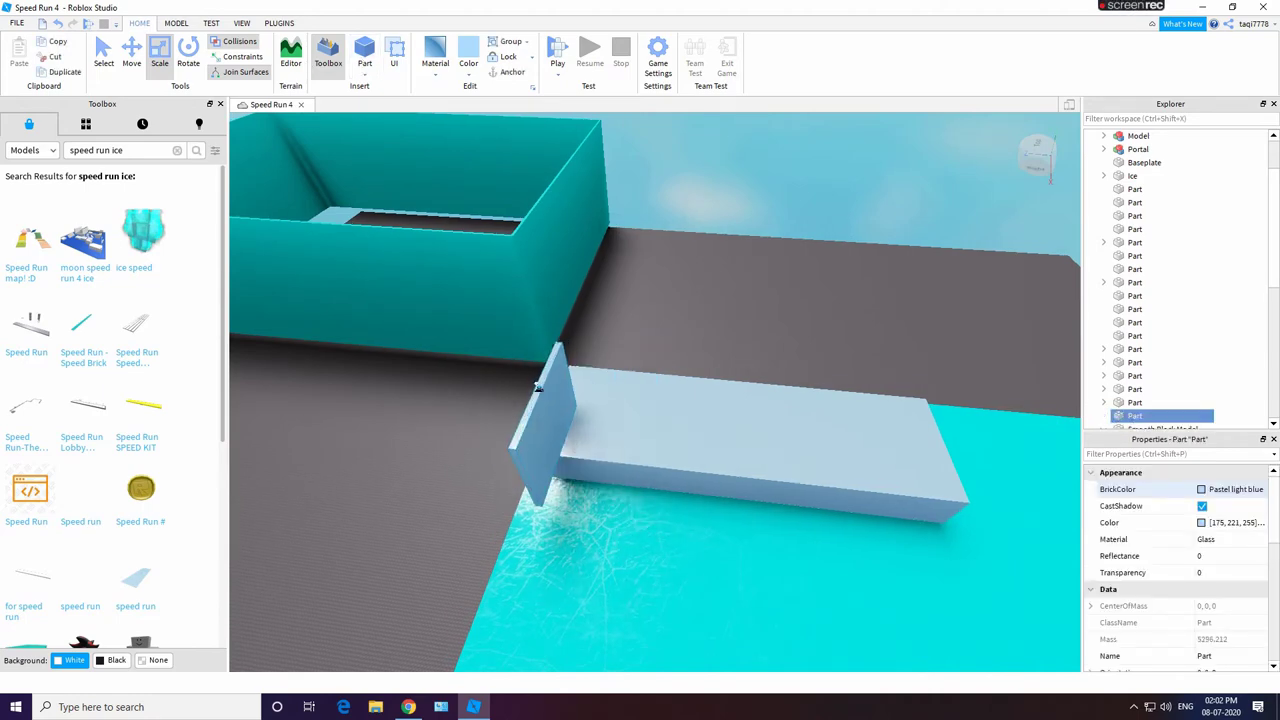
Step: Fit the upright panel to the platform's full width and align the platform with it
scroll(574, 405, "up", 2)
right_click_drag(574, 405, 574, 405)
left_click_drag(618, 432, 663, 328)
left_click_drag(612, 502, 579, 550)
right_click_drag(694, 486, 690, 464)
left_click(690, 464)
left_click_drag(689, 463, 651, 471)
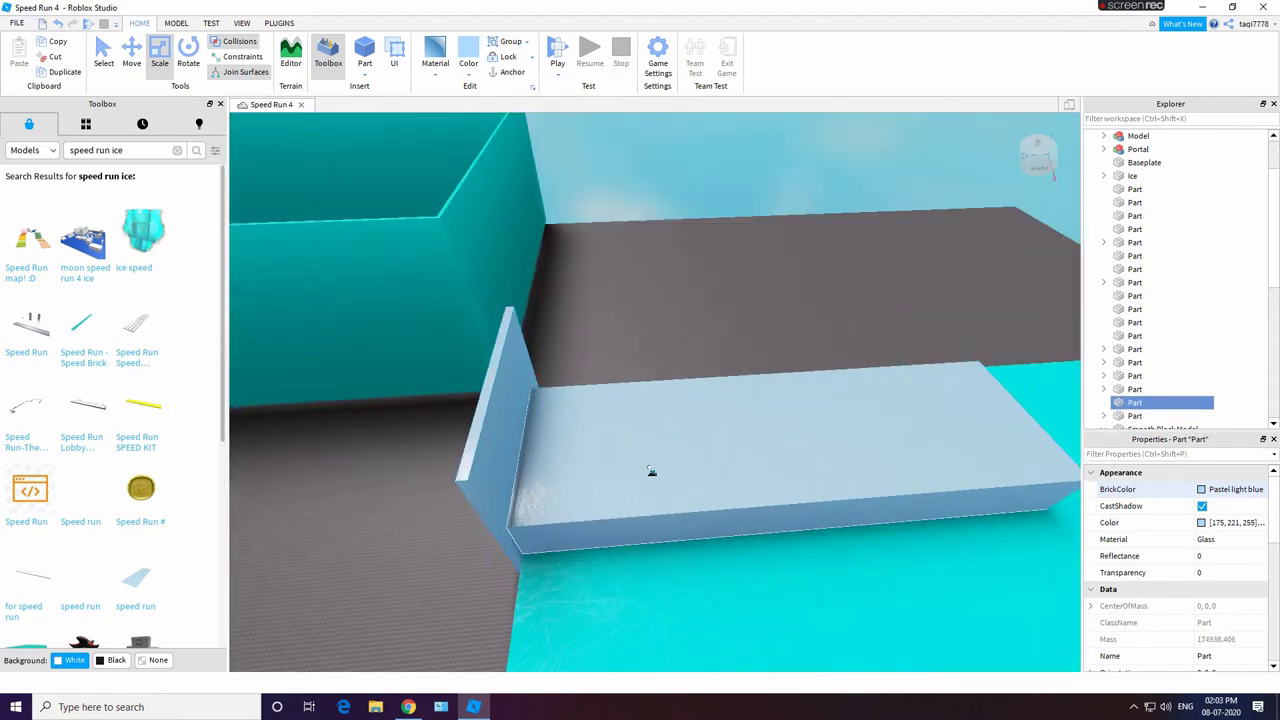
Step: Duplicate the upright light blue panel at the platform's end and reposition the copy
left_click(452, 434)
key("d")
left_click(484, 430)
left_click_drag(470, 369, 509, 327)
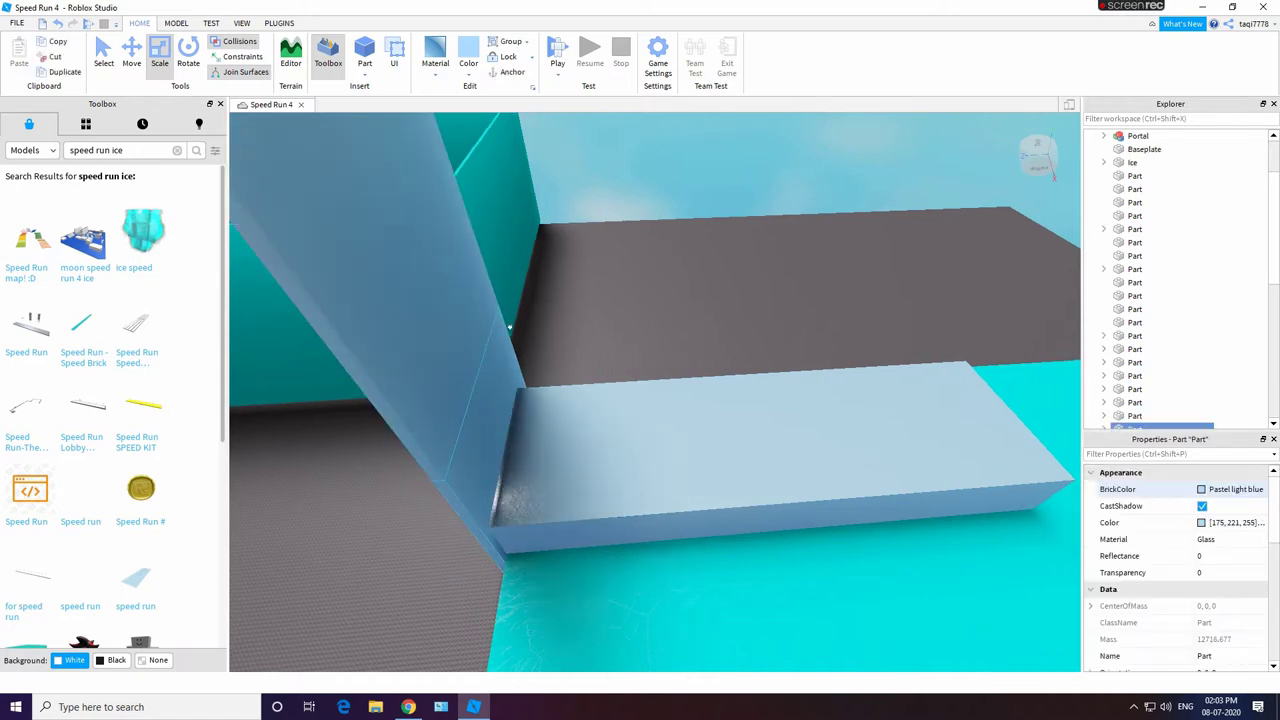
Step: Undo the last change to the duplicated panel and delete the surplus copy
mouse_move(509, 327)
right_mouse_down()
mouse_move(449, 363)
mouse_move(491, 329)
mouse_move(489, 312)
right_mouse_up()
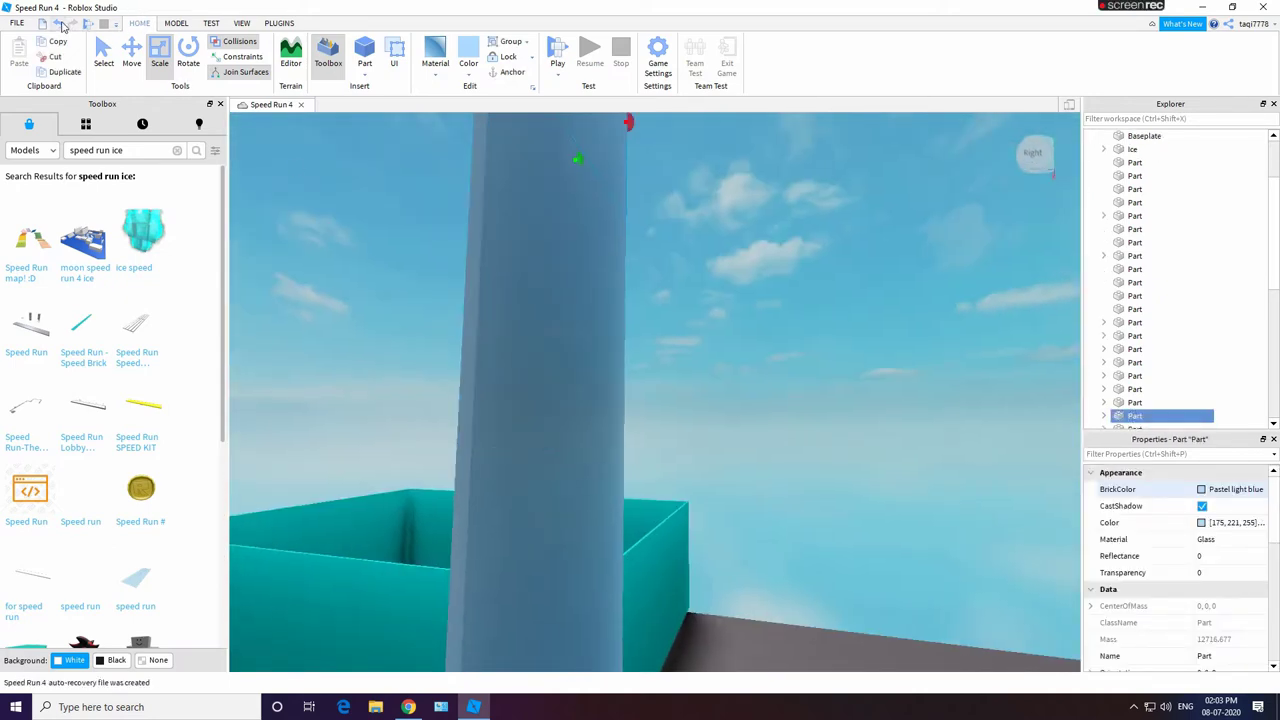
left_click(62, 25)
right_click_drag(530, 270, 502, 290)
left_click(498, 287)
key("Delete")
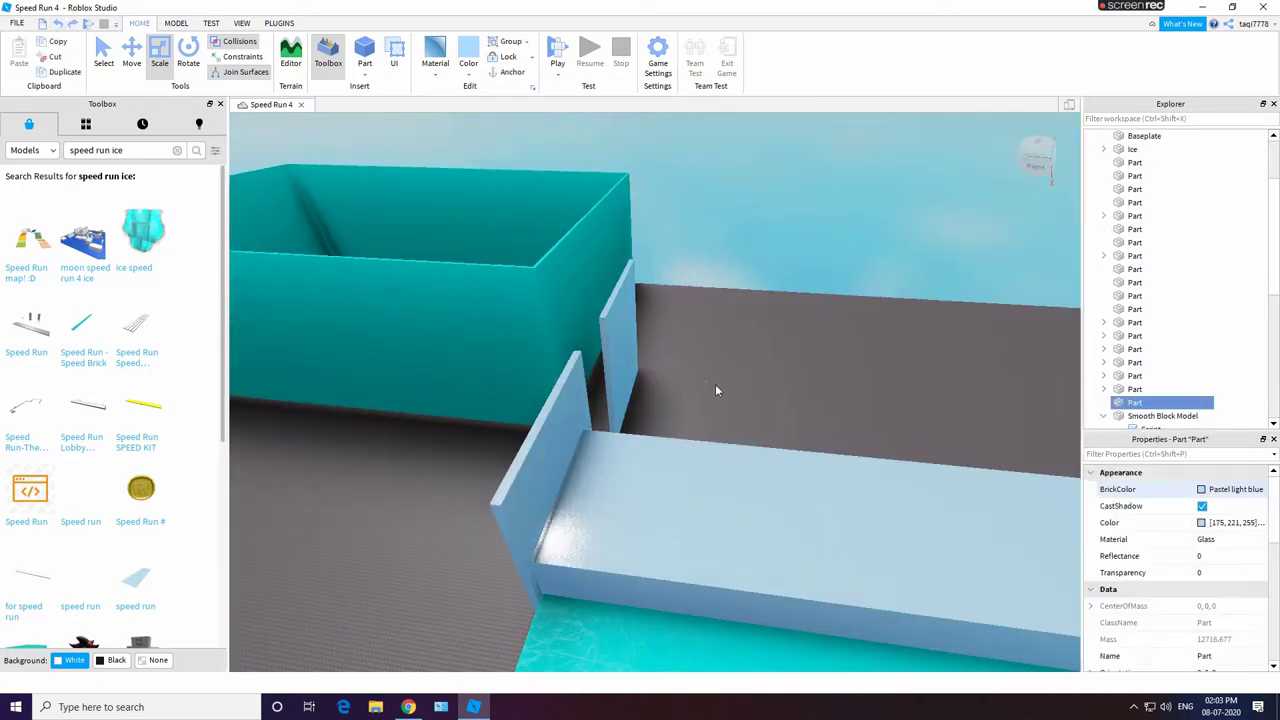
Step: Try to turn the second upright light blue panel so it runs lengthwise along the platform
left_click(716, 390)
right_click_drag(716, 390, 767, 372)
left_click_drag(520, 402, 575, 465)
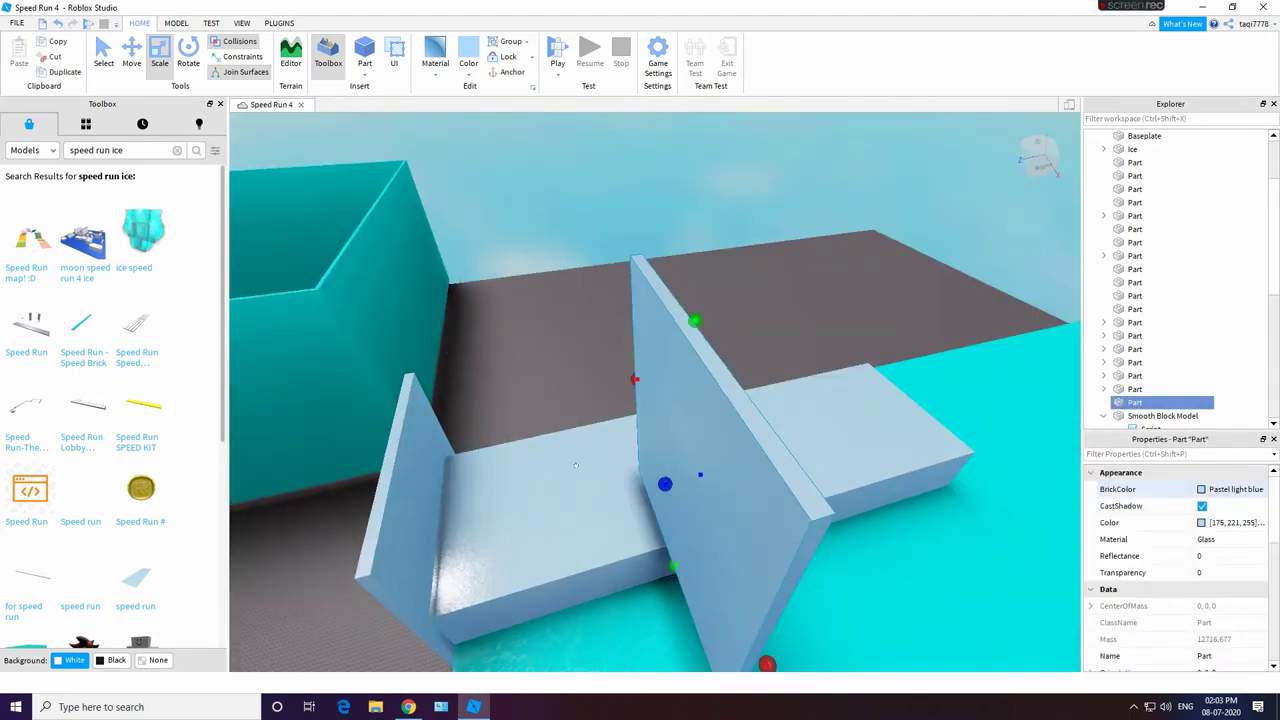
left_click(185, 56)
left_click_drag(622, 348, 425, 545)
Step: Try to fit the turned panel against the platform's long edge and the end panel
left_click(157, 58)
key("w")
right_click_drag(580, 310, 630, 415)
left_click_drag(630, 415, 764, 392)
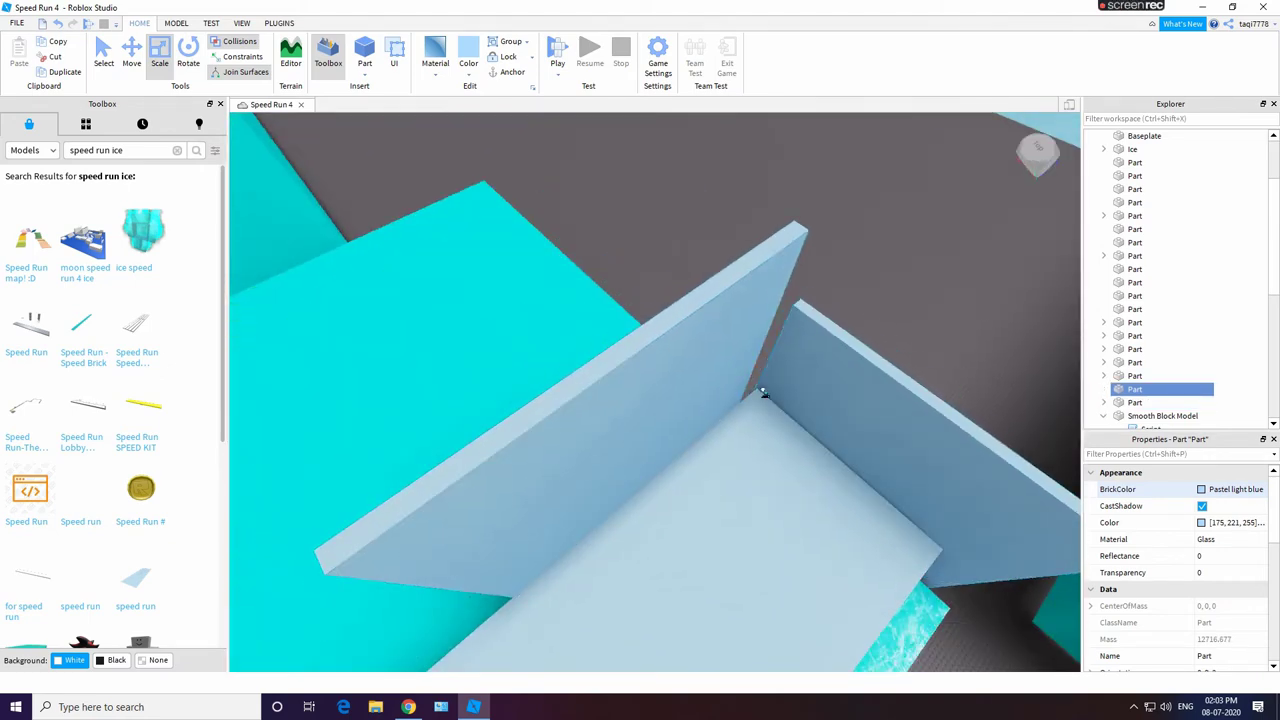
left_click_drag(612, 345, 616, 378)
right_click_drag(910, 375, 922, 310)
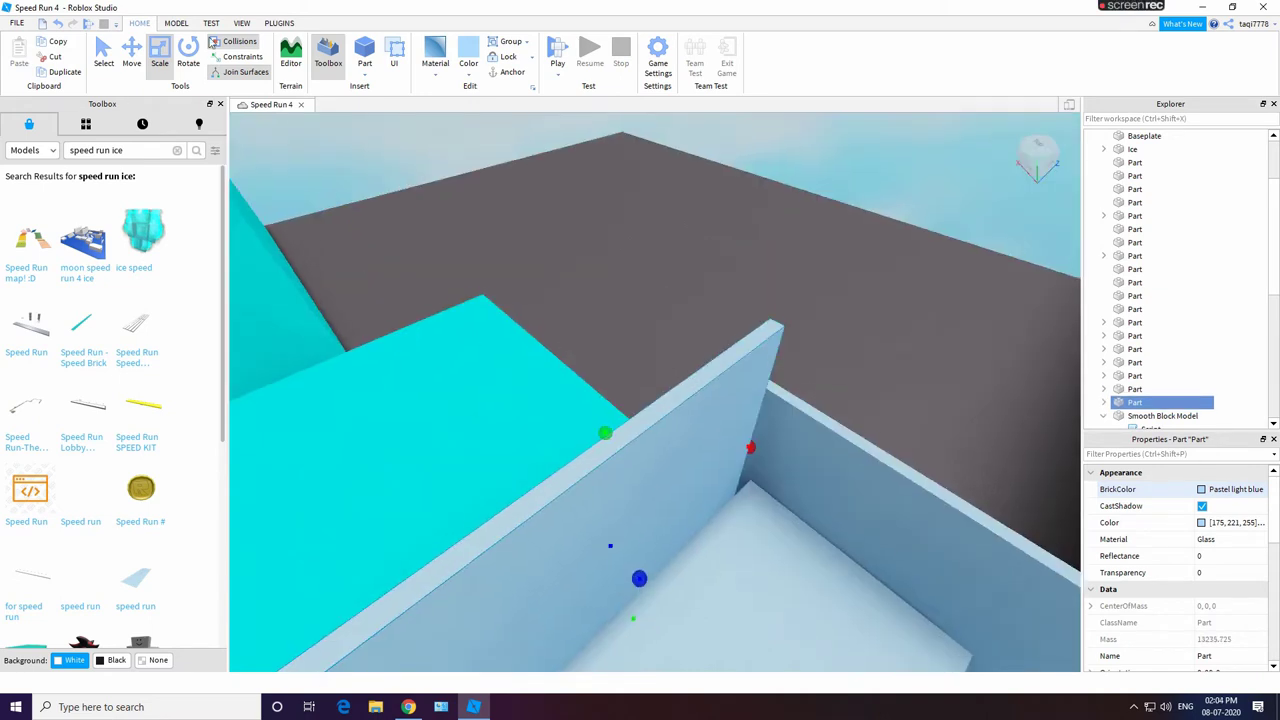
Step: Undo the upright panel edits until only the flat light blue platform remains on the ice
left_click(58, 25)
left_click(58, 25)
left_click(58, 25)
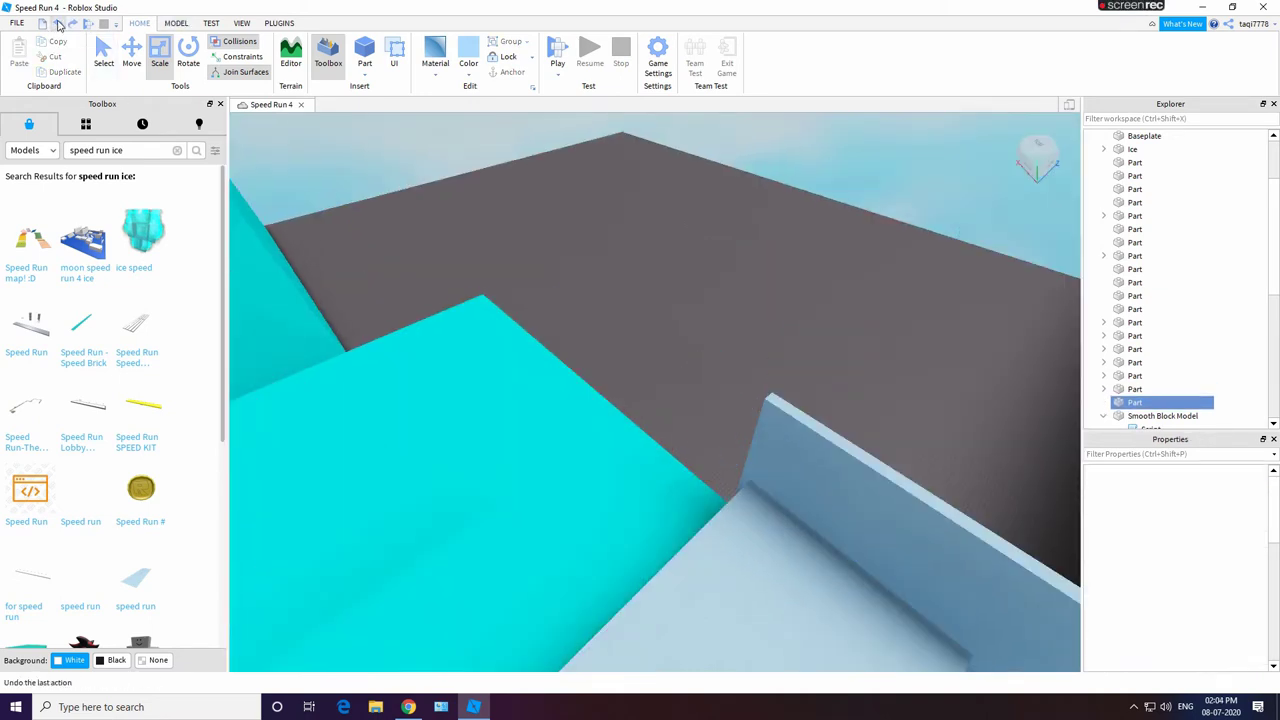
left_click(58, 25)
left_click(58, 25)
left_click(58, 25)
left_click(58, 25)
left_click(58, 25)
right_click_drag(594, 384, 594, 391)
left_click(59, 24)
left_click(59, 24)
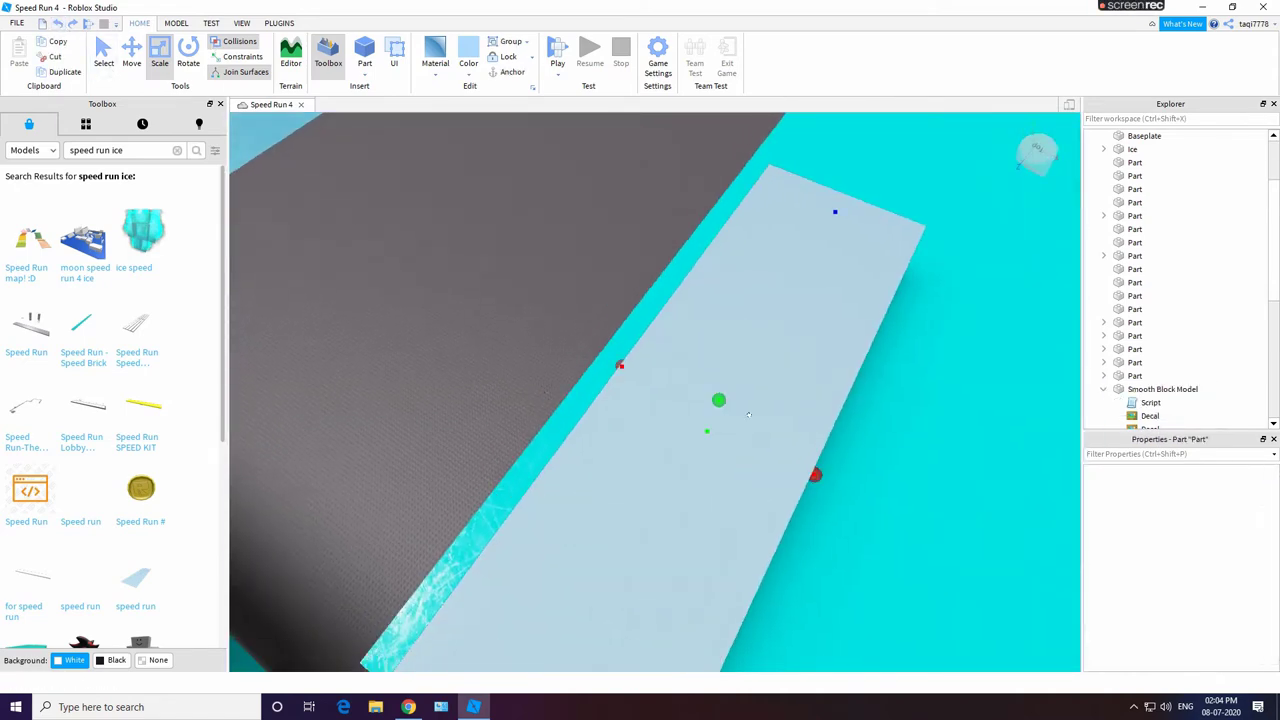
Step: Adjust the light blue platform so its long side meets the ice floor's outer edge
left_click_drag(716, 465, 682, 461)
right_click_drag(788, 195, 814, 389)
key("w")
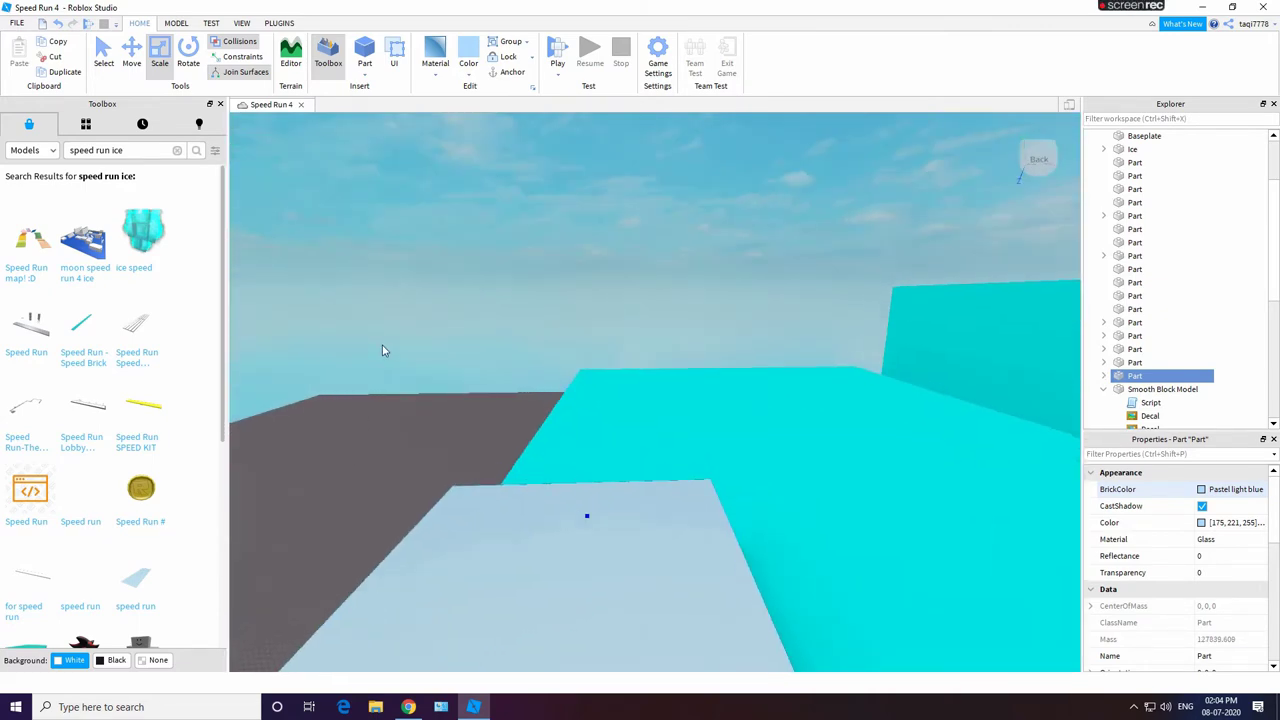
Step: Duplicate the yellow neon strip on the lava arena's green starting platform and delete the surplus copy
left_click(383, 349)
right_click_drag(383, 349, 575, 484)
right_click(582, 505)
left_click(565, 488)
key("ctrl+d")
right_click_drag(731, 477, 654, 609)
left_click(654, 609)
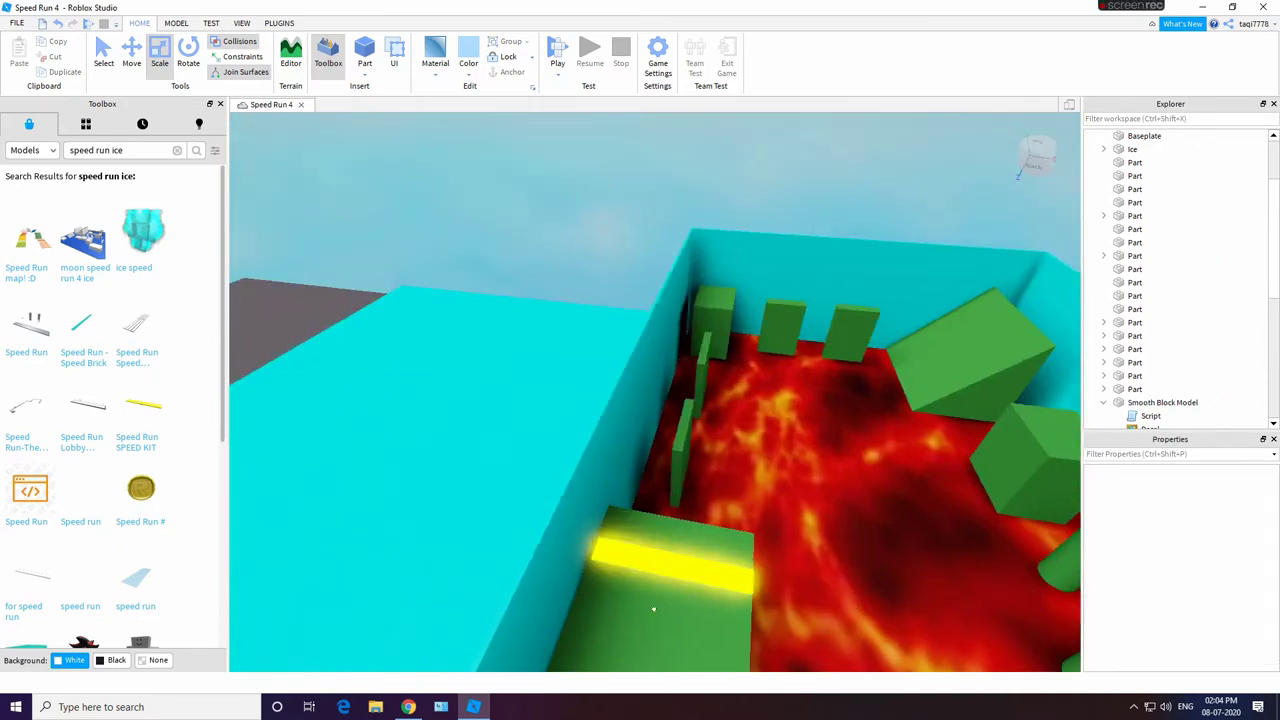
left_click(659, 561)
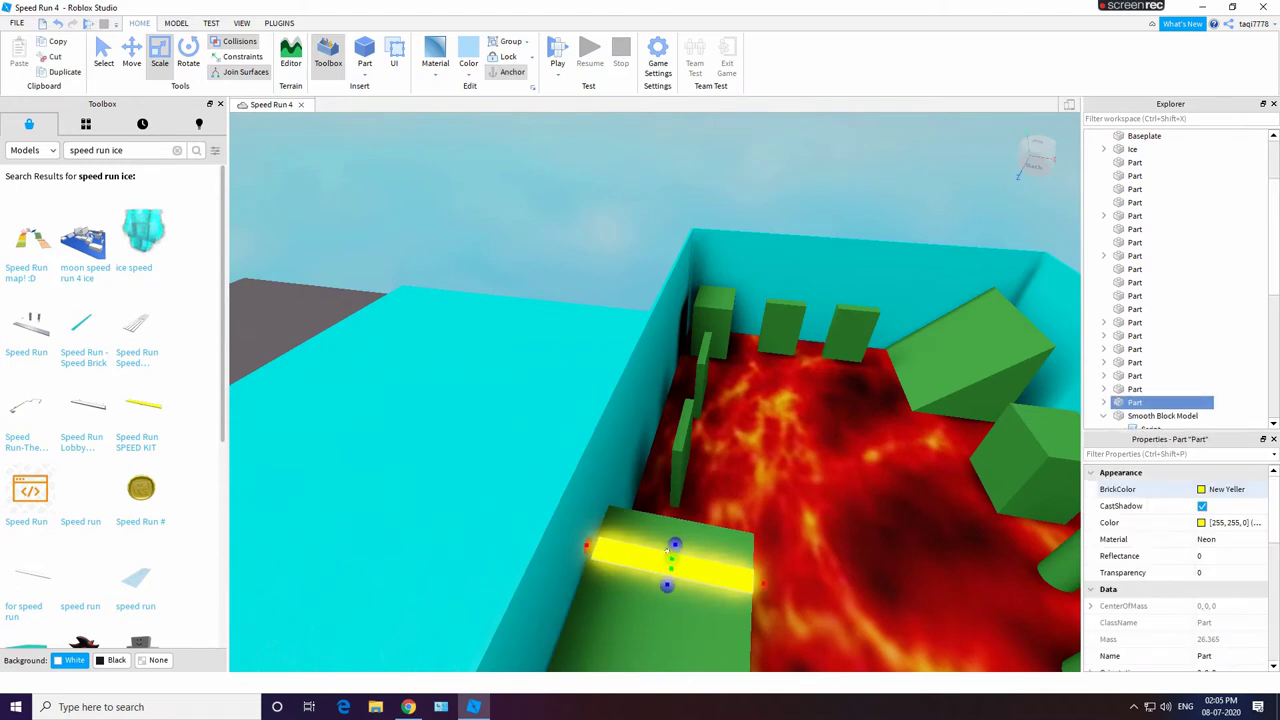
right_click(677, 543)
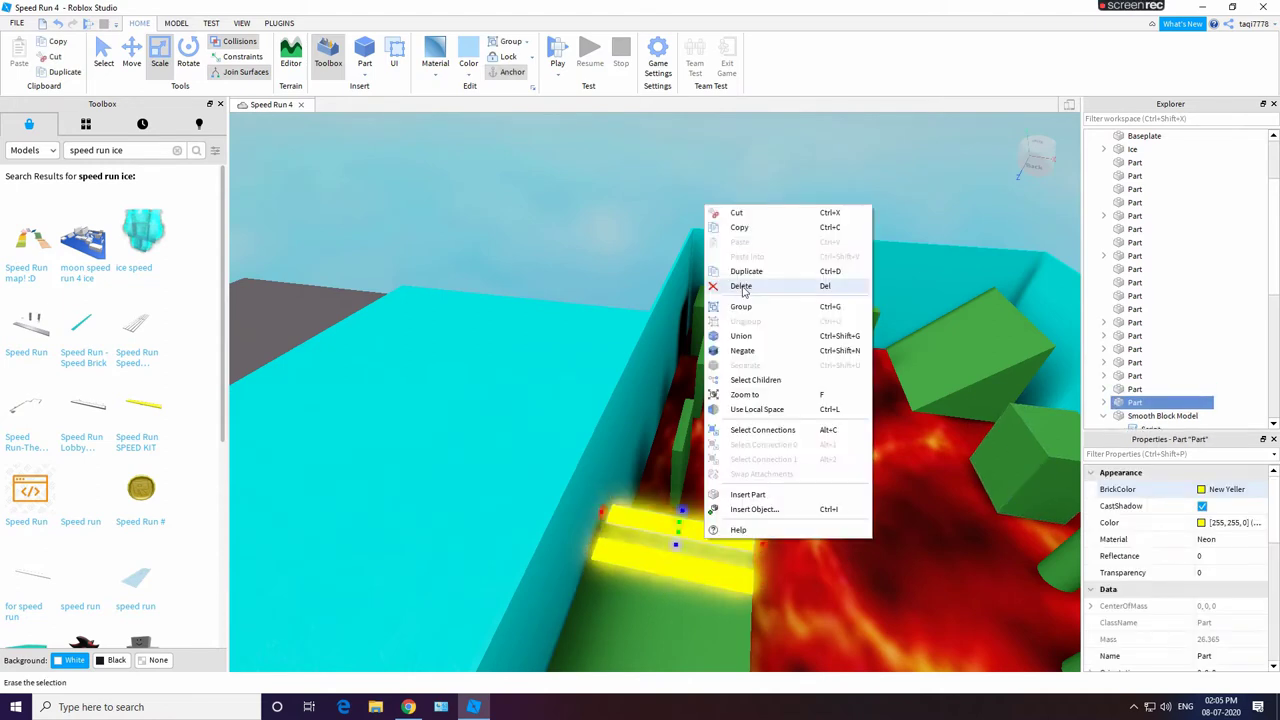
left_click(760, 289)
Step: Move the copied yellow strip onto the light blue platform so it lies across it
left_click_drag(586, 449, 440, 425)
right_click_drag(472, 455, 430, 462)
left_click_drag(840, 592, 438, 465)
right_click_drag(600, 490, 640, 386)
scroll(587, 473, "up", 2)
left_click_drag(678, 412, 688, 392)
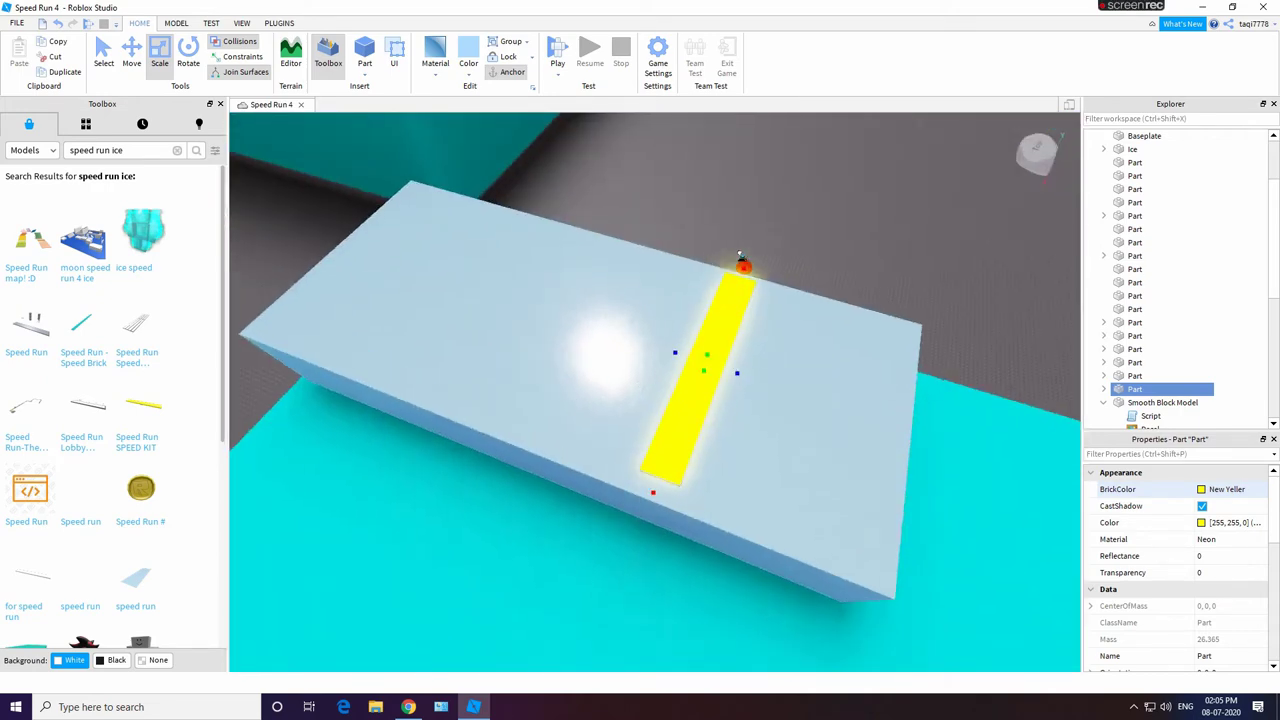
Step: Stretch the yellow strip to span the full width of the light blue platform
left_click_drag(640, 481, 638, 503)
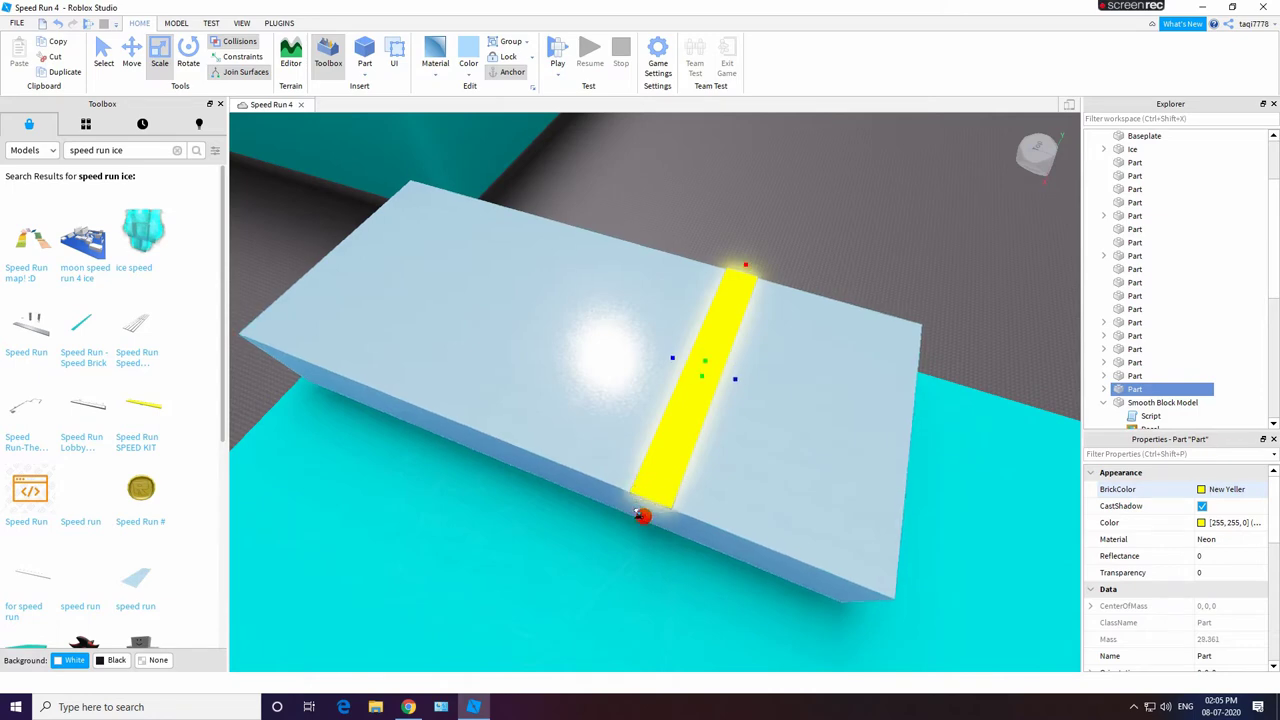
left_click(869, 243)
mouse_move(869, 243)
right_mouse_down()
mouse_move(877, 254)
mouse_move(866, 243)
right_mouse_up()
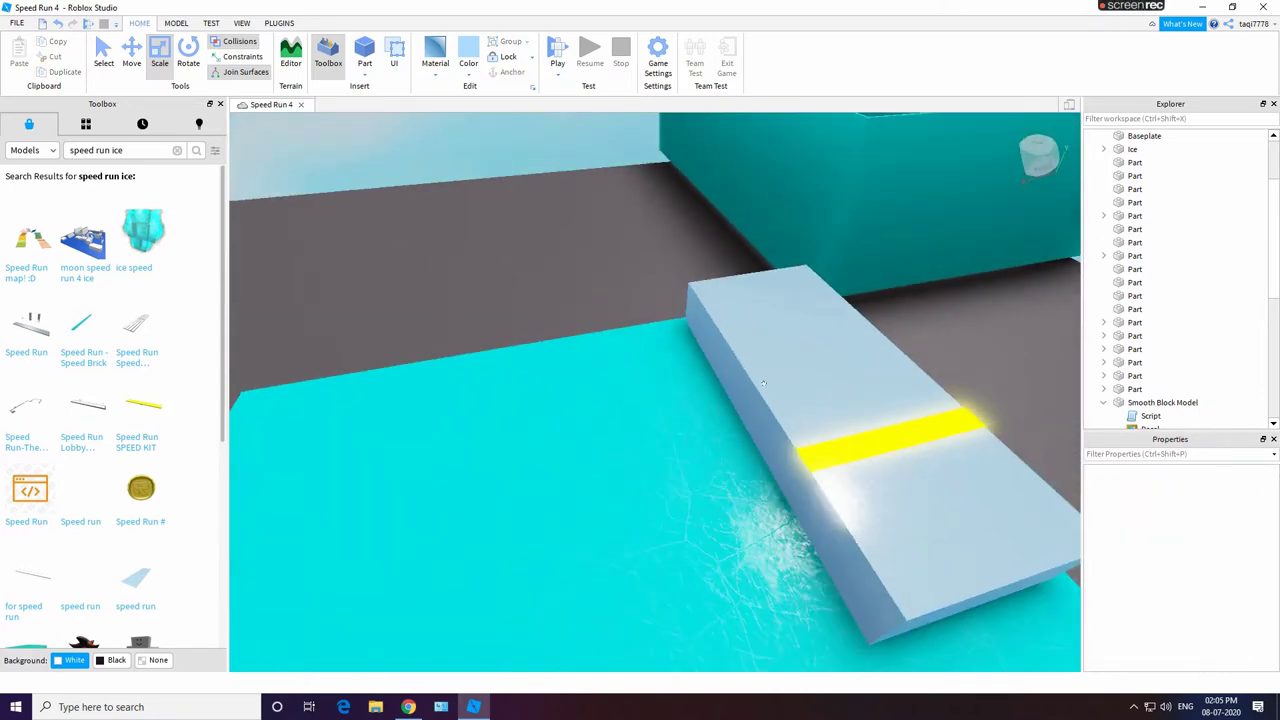
Step: Add a spawn location near the end of the light blue platform and delete its decal
right_click_drag(764, 383, 780, 350)
left_click(177, 23)
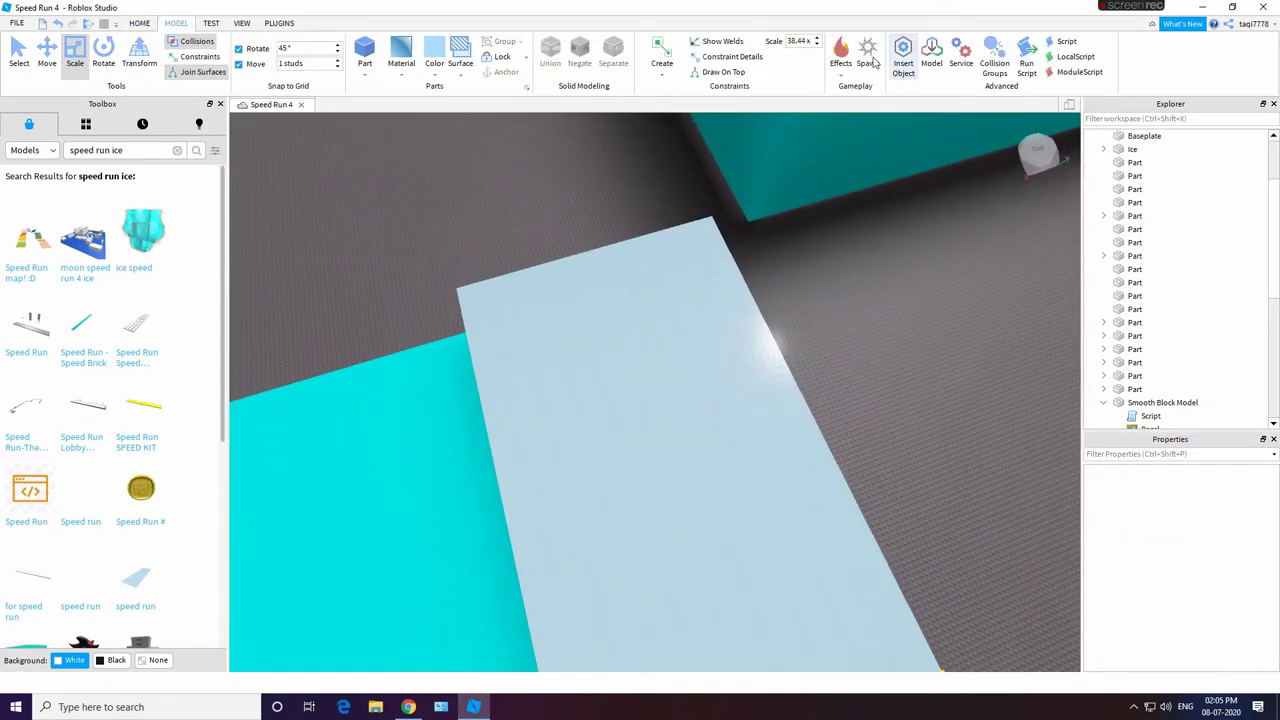
left_click(676, 422)
right_click(676, 423)
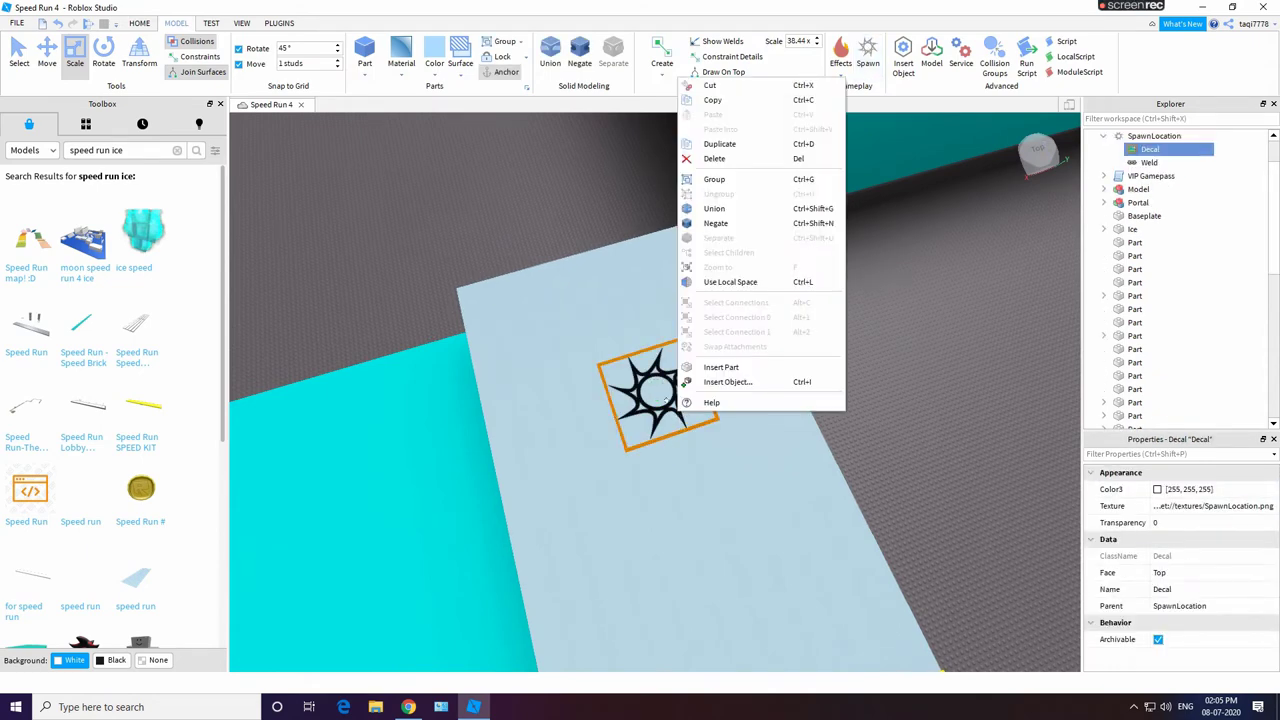
left_click(661, 405)
key("Delete")
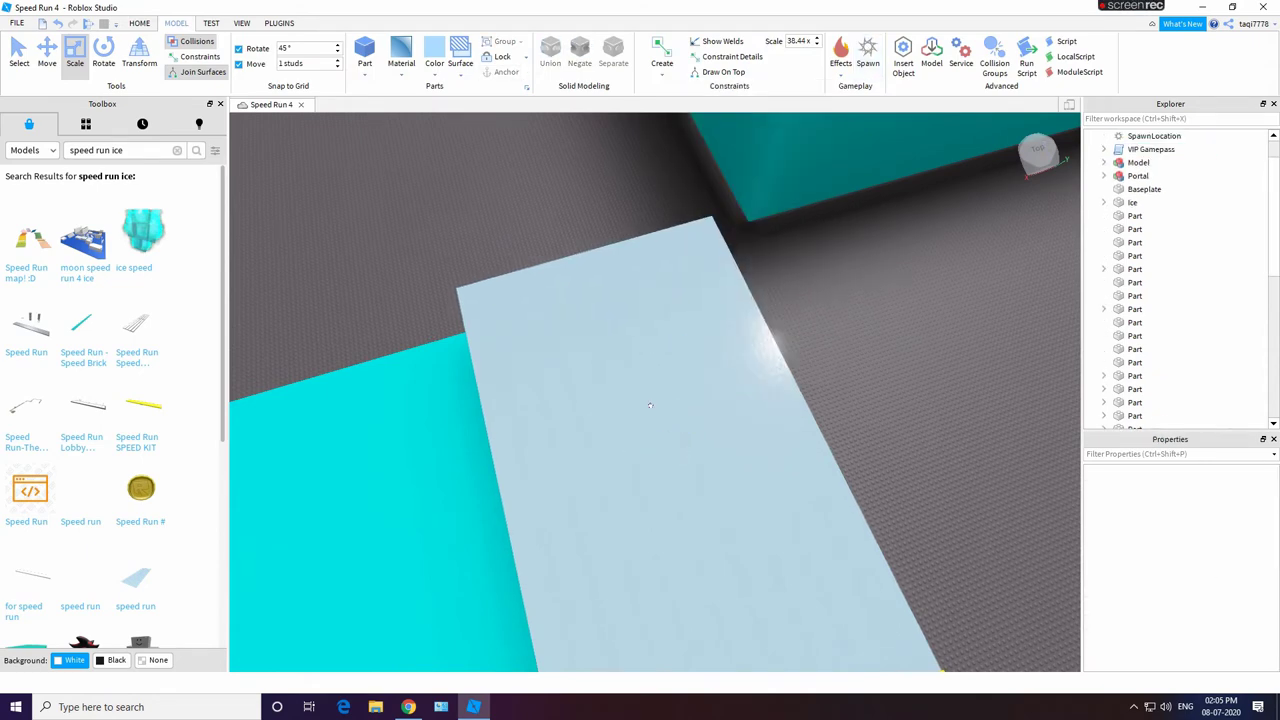
Step: Make the new spawn location invisible by setting its Transparency to 1
left_click(650, 405)
left_click(57, 28)
scroll(1235, 580, "down", 3)
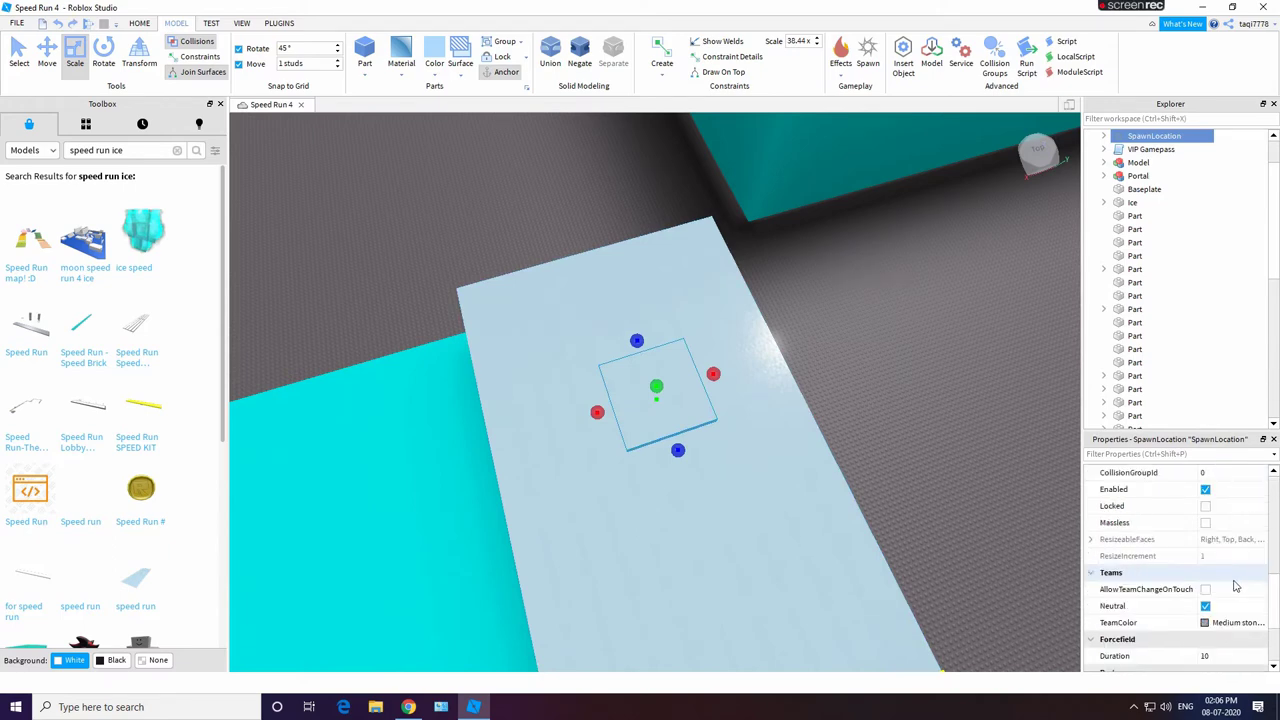
scroll(1224, 560, "up", 4)
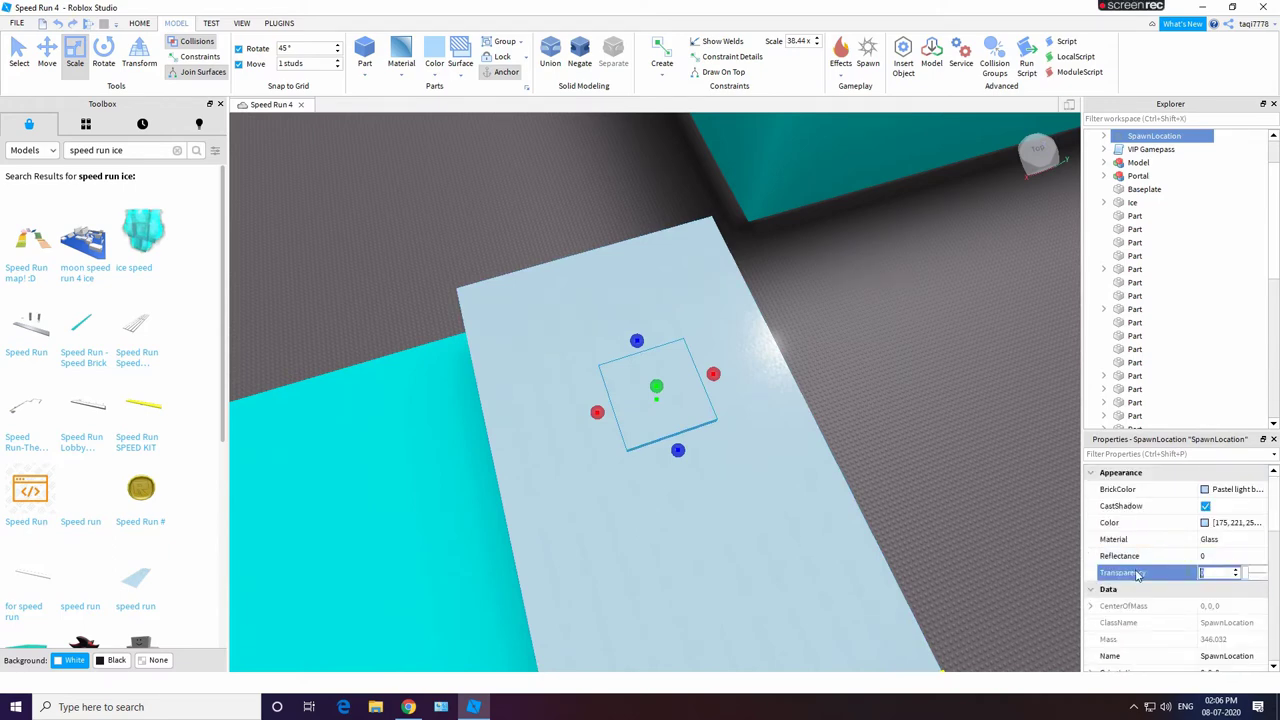
key("Return")
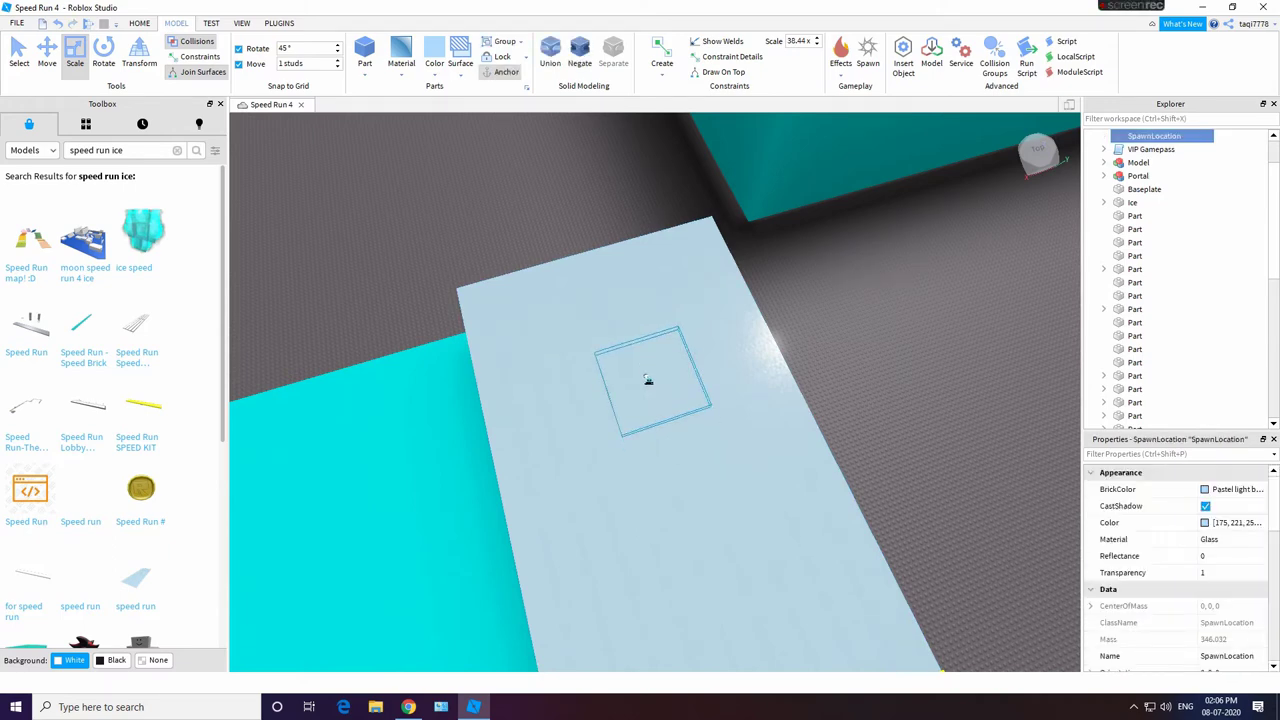
left_click(867, 386)
left_click(651, 380)
Step: Add a small block part on the spawn location and resize it so it floats above the platform
left_click(863, 228)
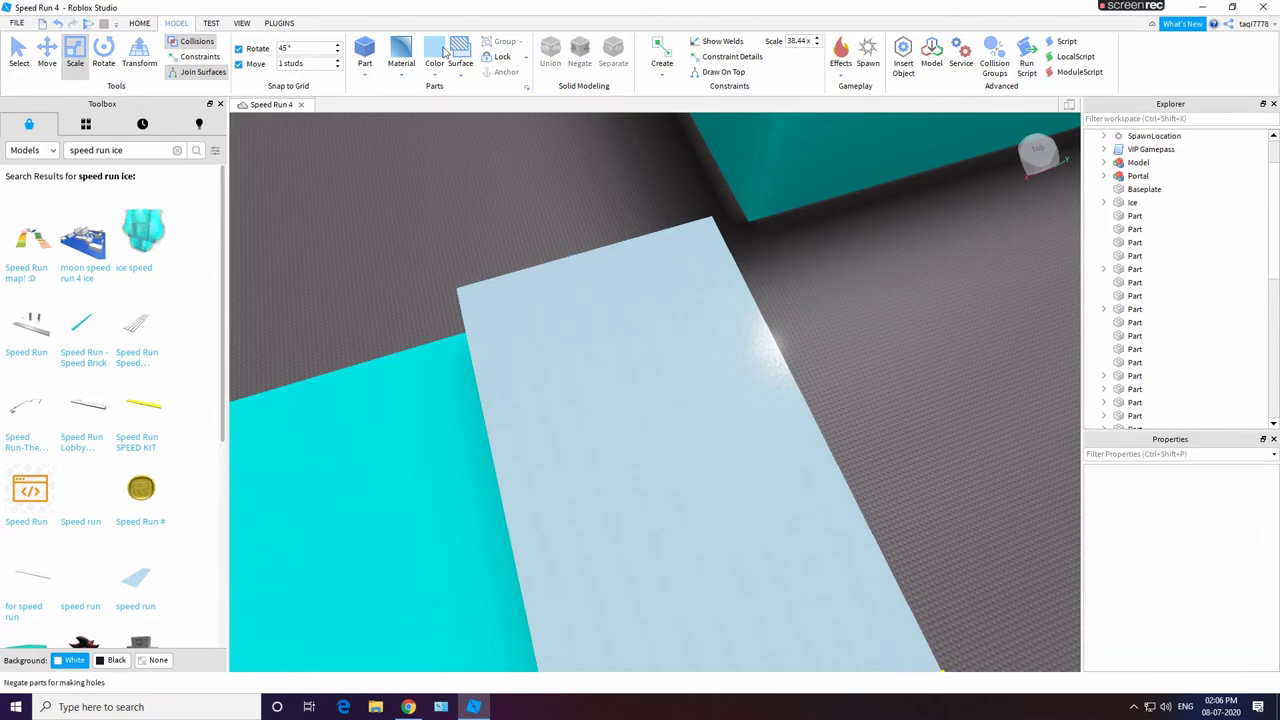
left_click(456, 66)
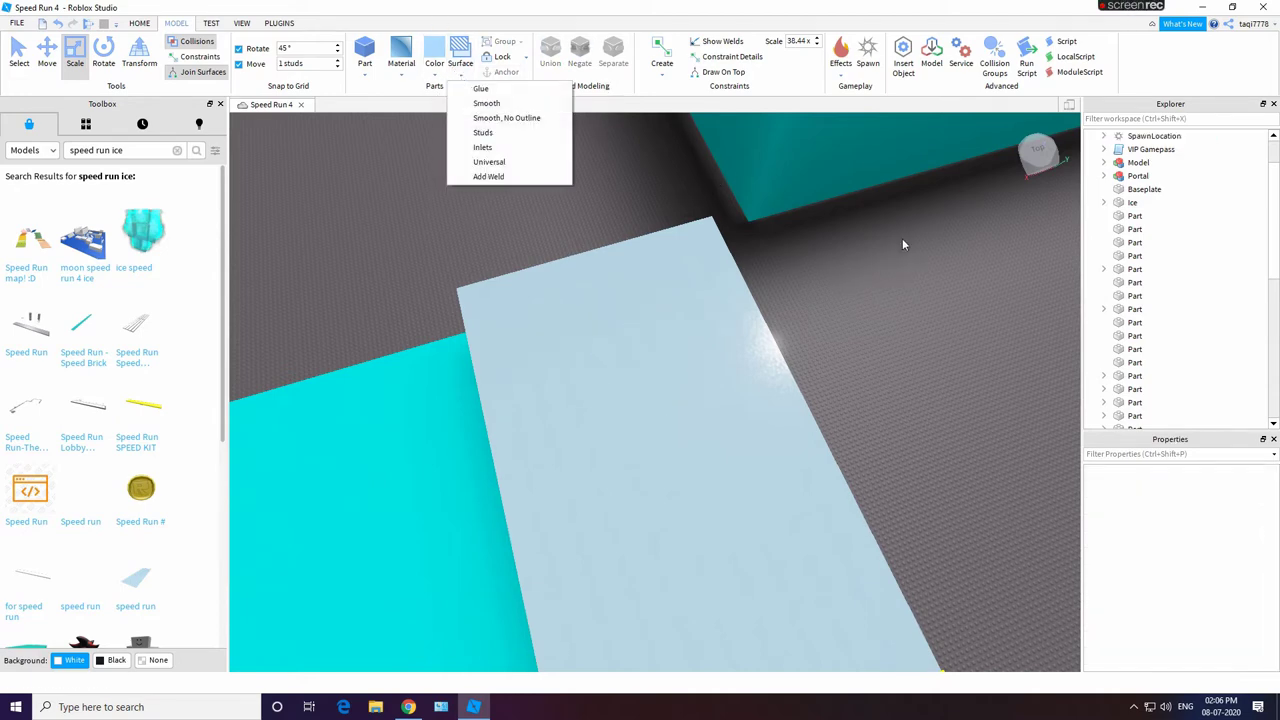
left_click(650, 382)
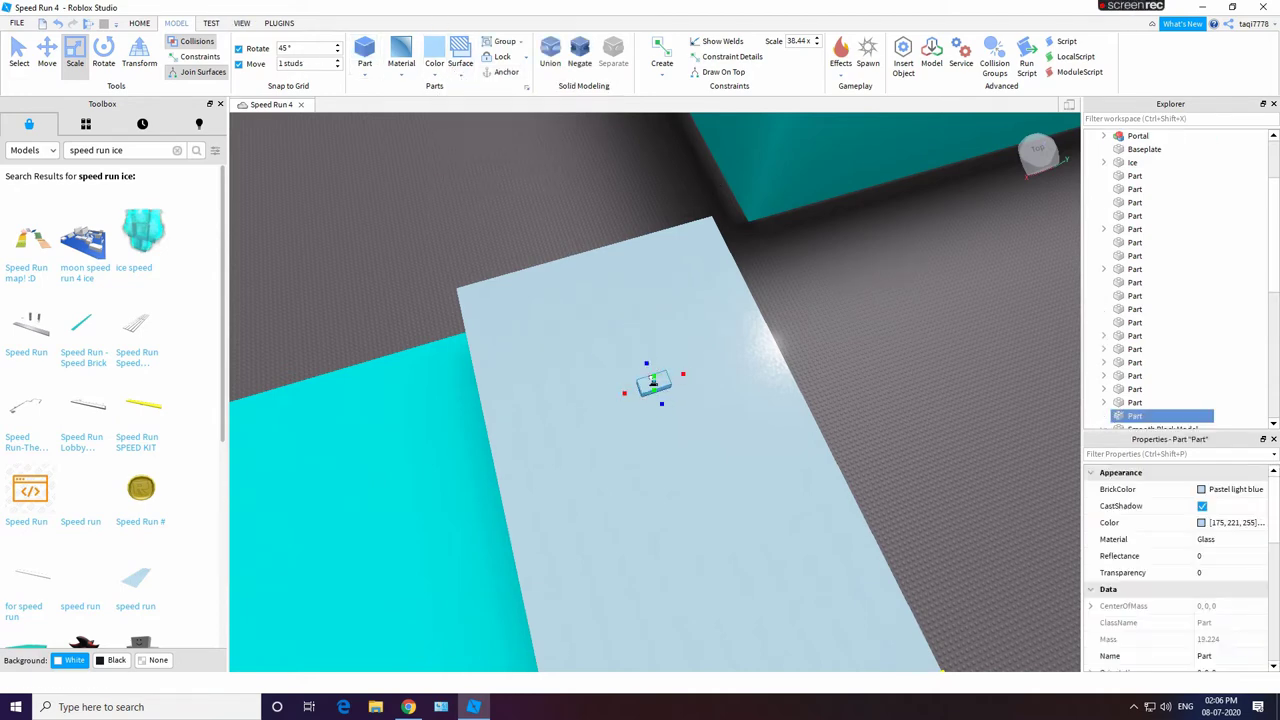
left_click_drag(652, 358, 651, 257)
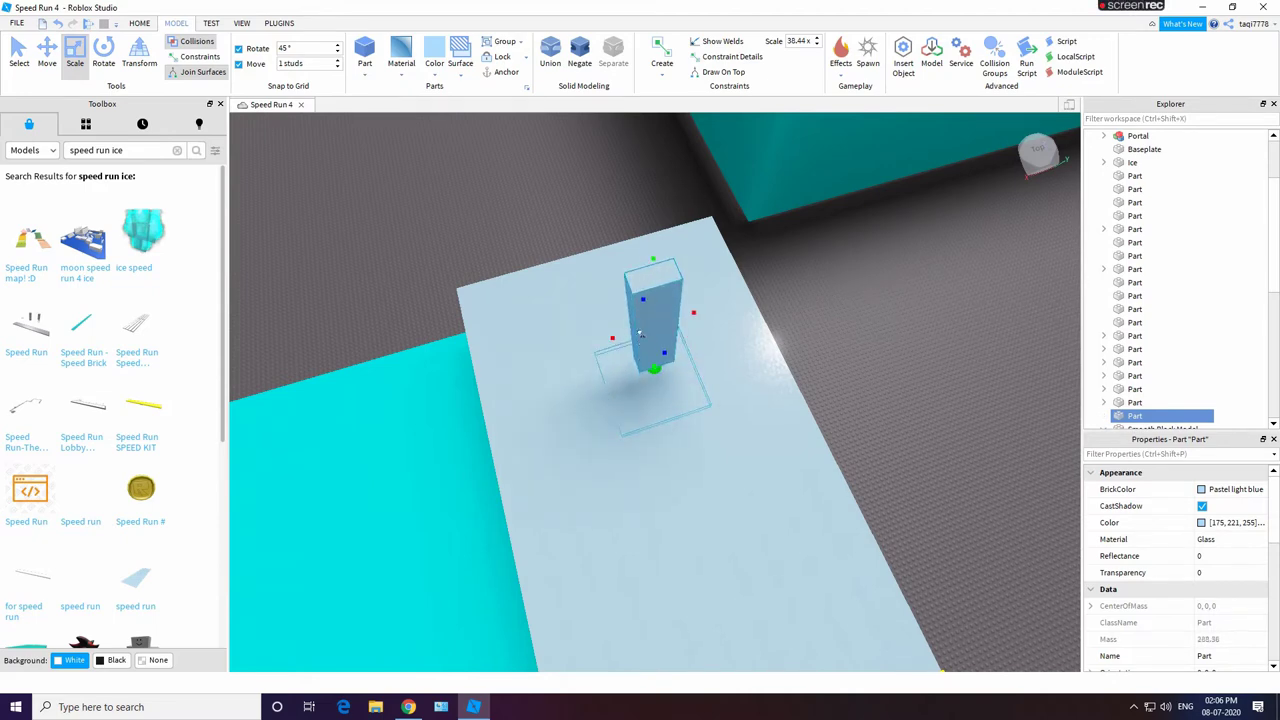
left_click_drag(654, 369, 649, 295)
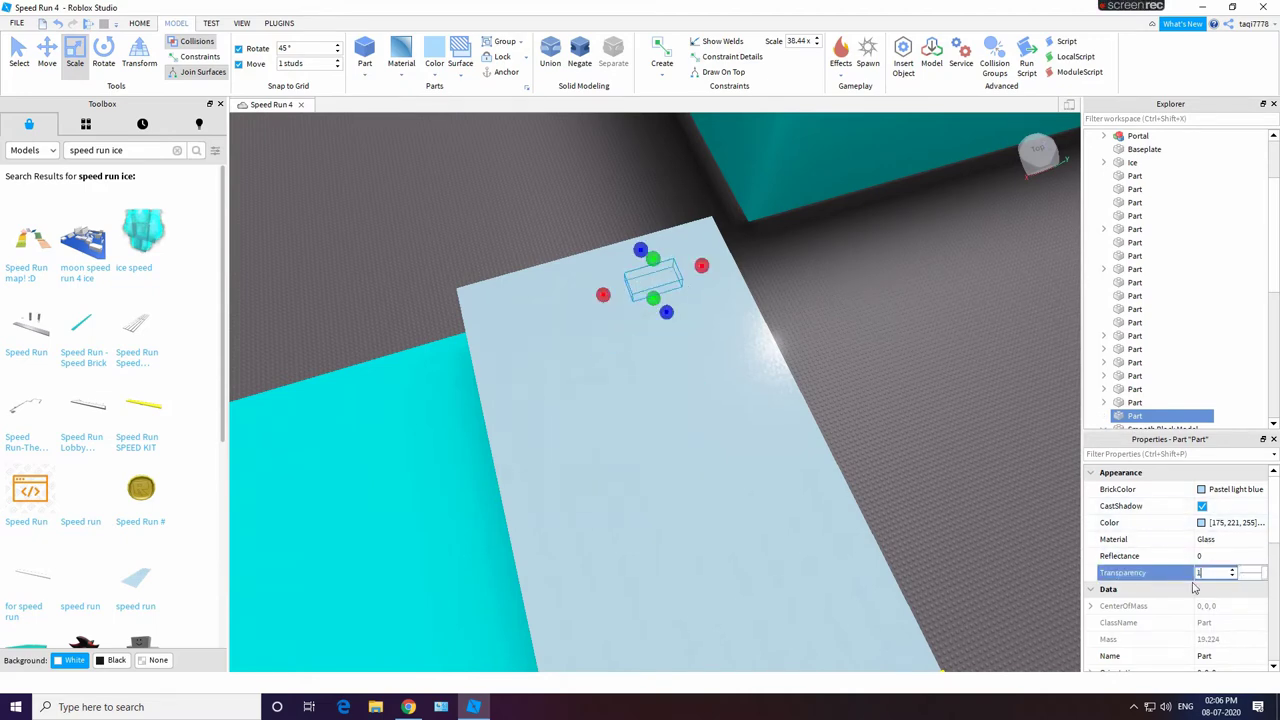
Step: Set the floating block's Transparency to 1 and check its collision settings
scroll(1218, 625, "down", 4)
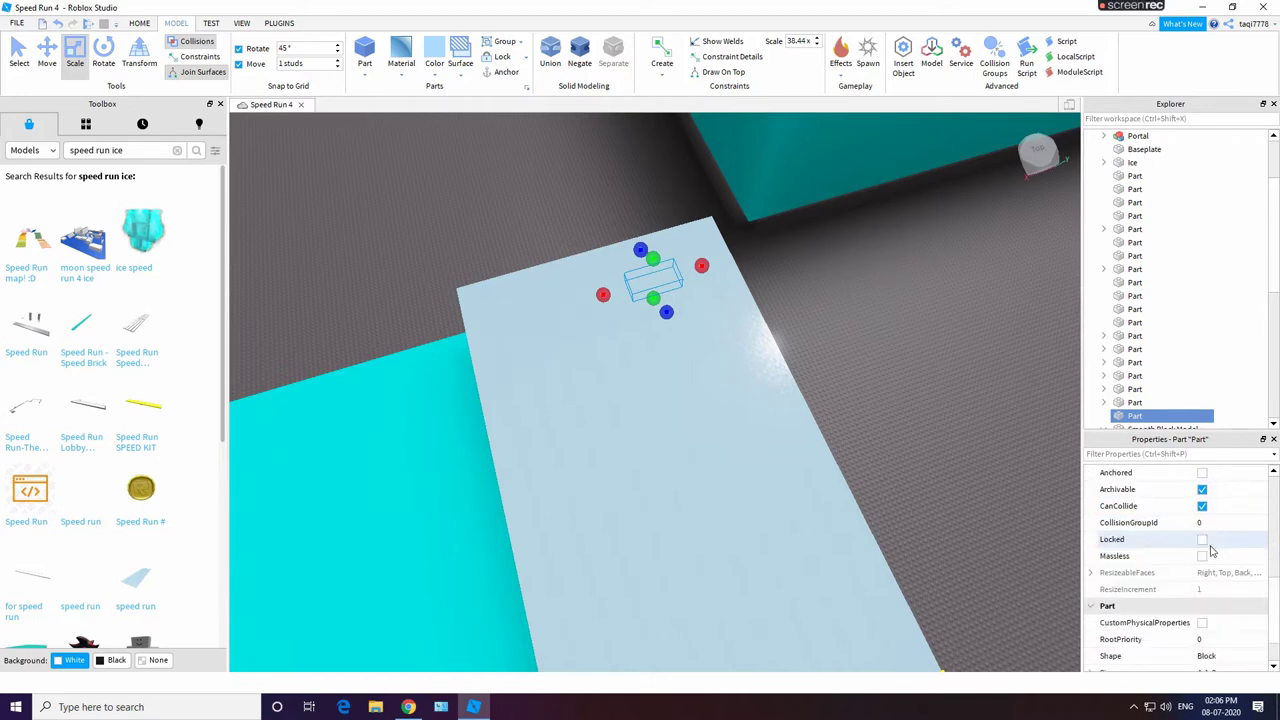
double_click(1237, 507)
key("Escape")
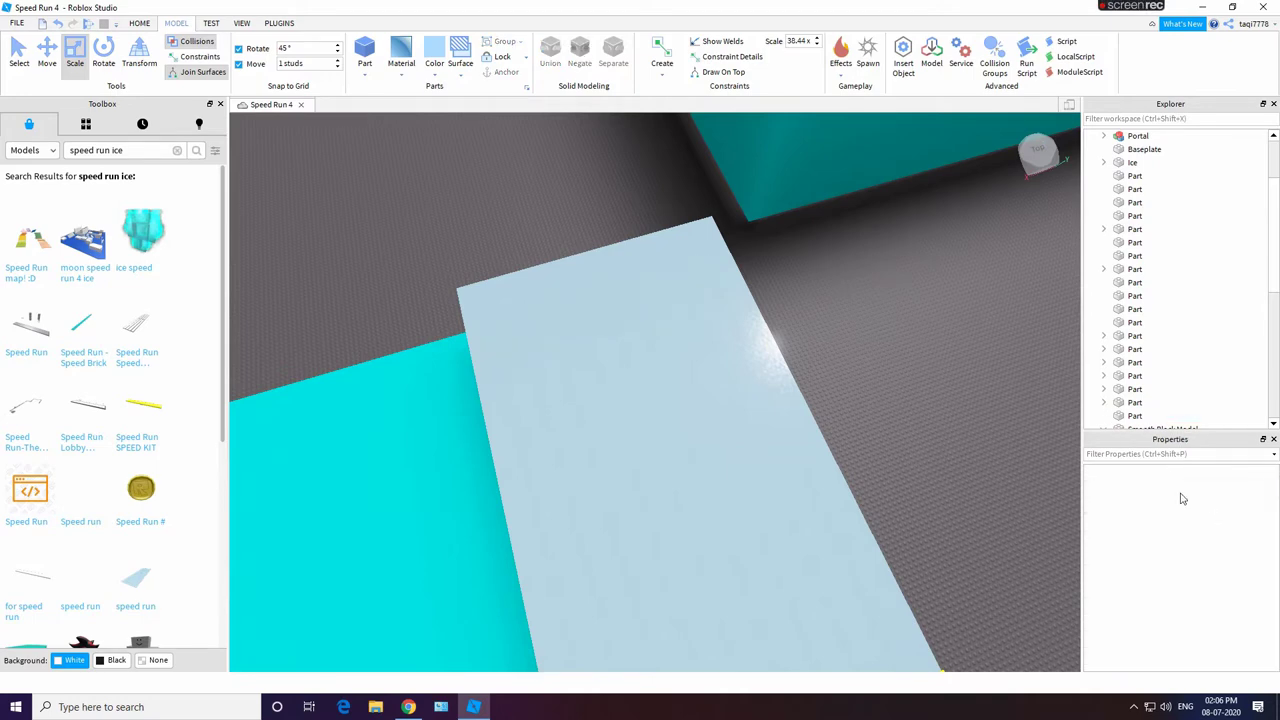
Step: Copy the Position value of the invisible floating block above the spawn location
left_click(639, 314)
key("f")
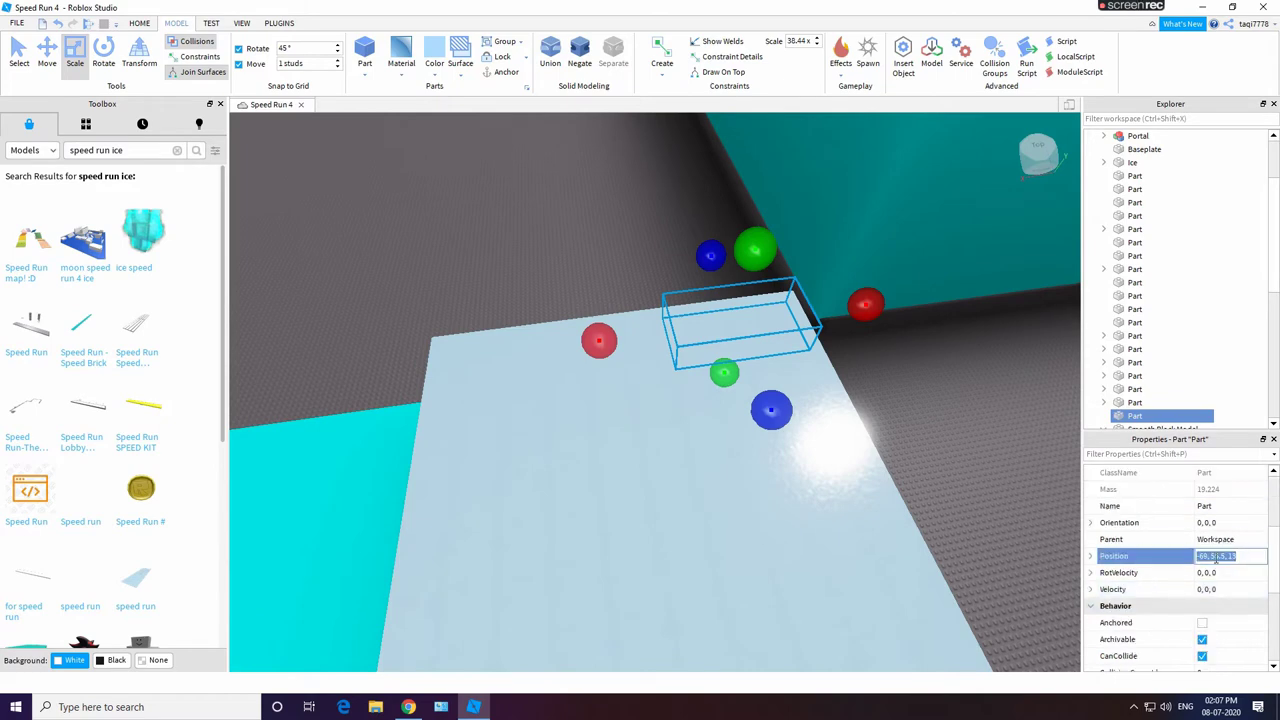
right_click(1216, 558)
left_click(1236, 615)
left_click(994, 447)
Step: Open the teleport script inside the portal's transparent union at the end of the lava arena
right_click_drag(997, 442, 838, 512)
scroll(920, 420, "up", 5)
scroll(838, 512, "up", 3)
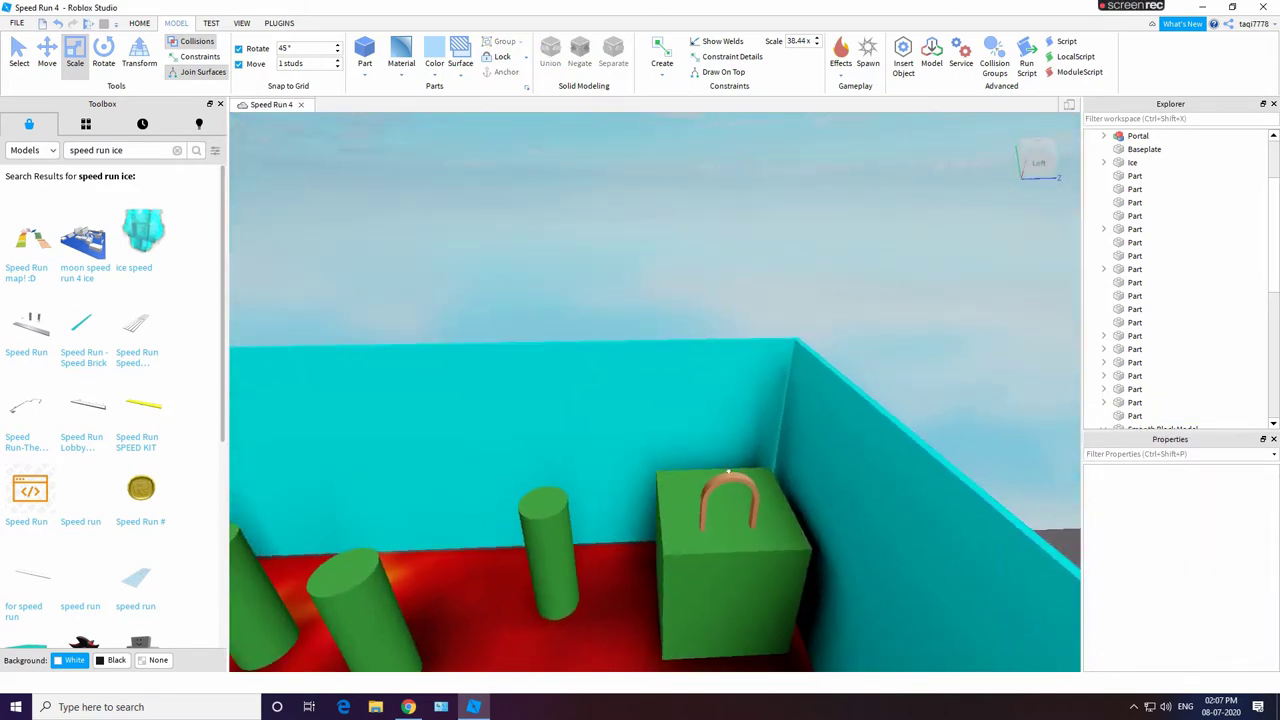
left_click(728, 474)
left_click(1148, 150)
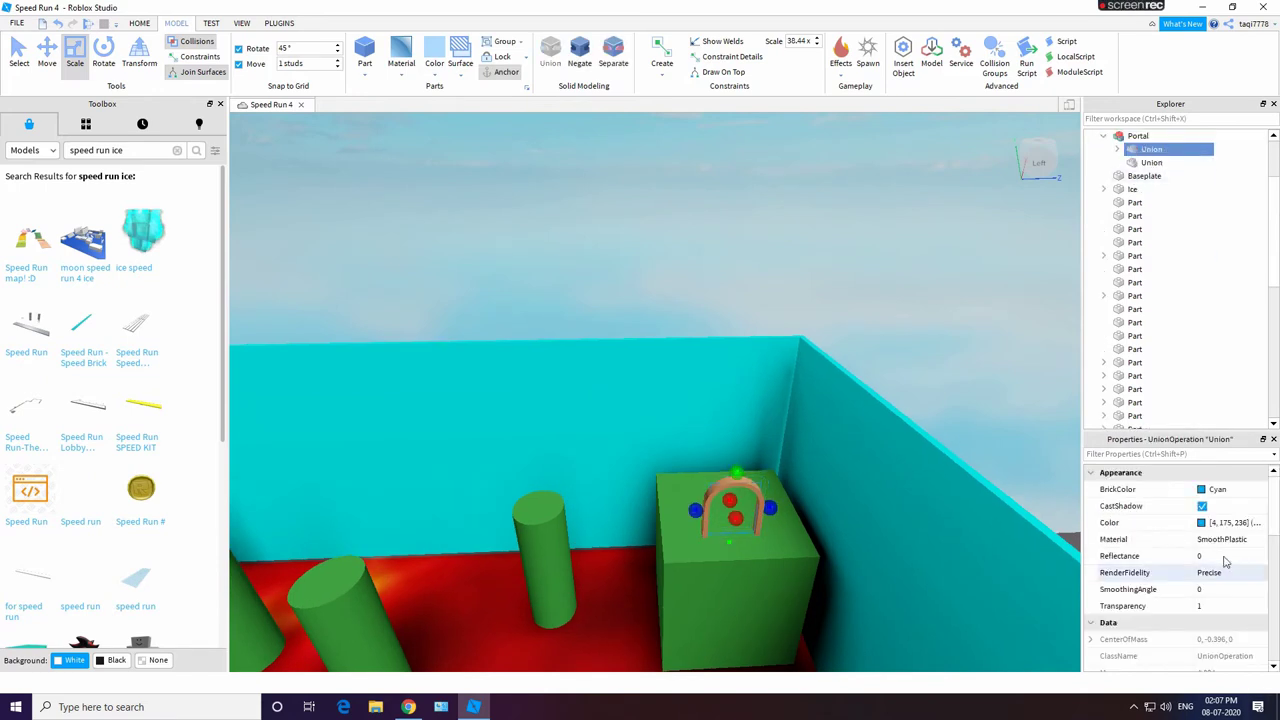
double_click(1160, 163)
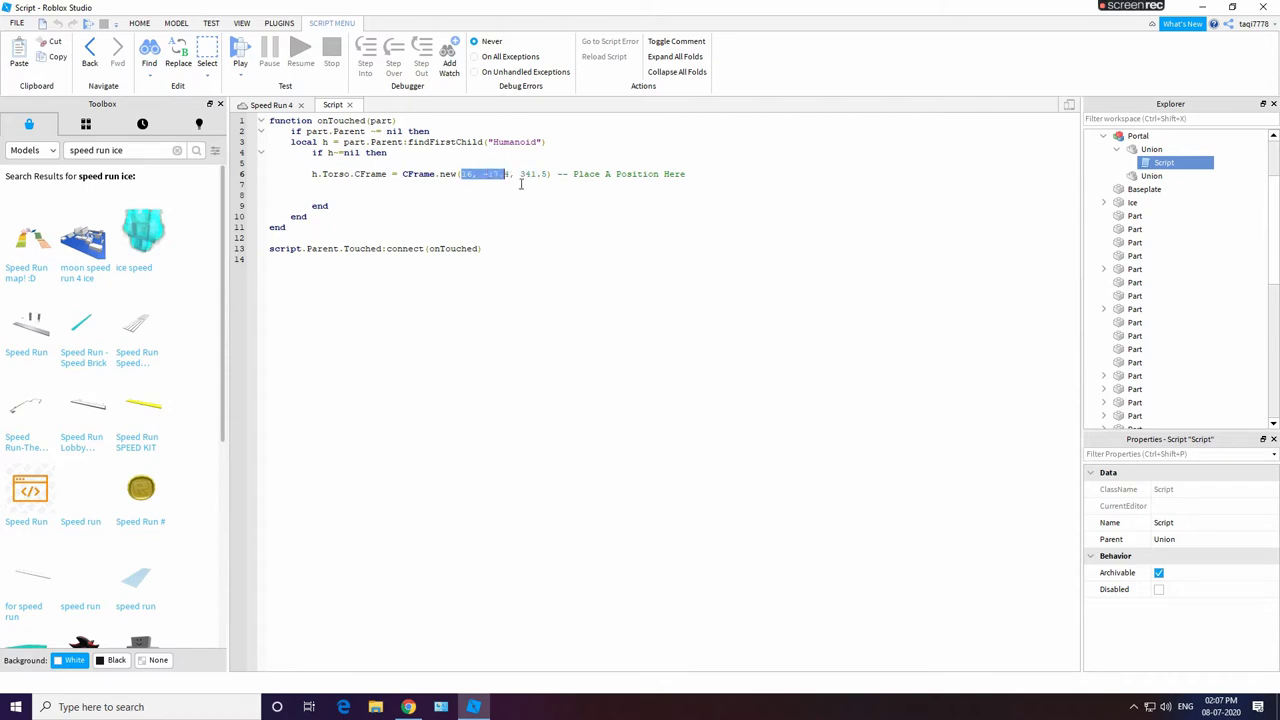
Step: Replace the CFrame.new coordinates in the portal script with -69, 55.5, 13 and close the script
right_click(549, 174)
left_click(581, 248)
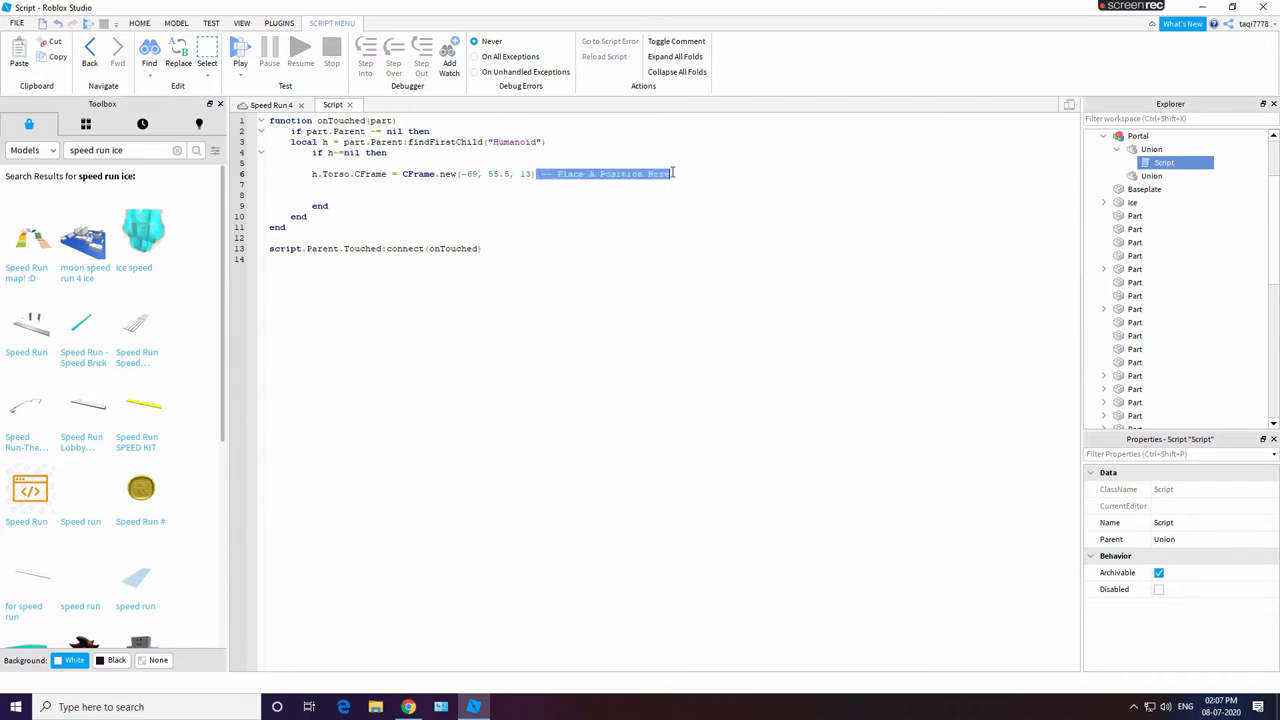
left_click(351, 107)
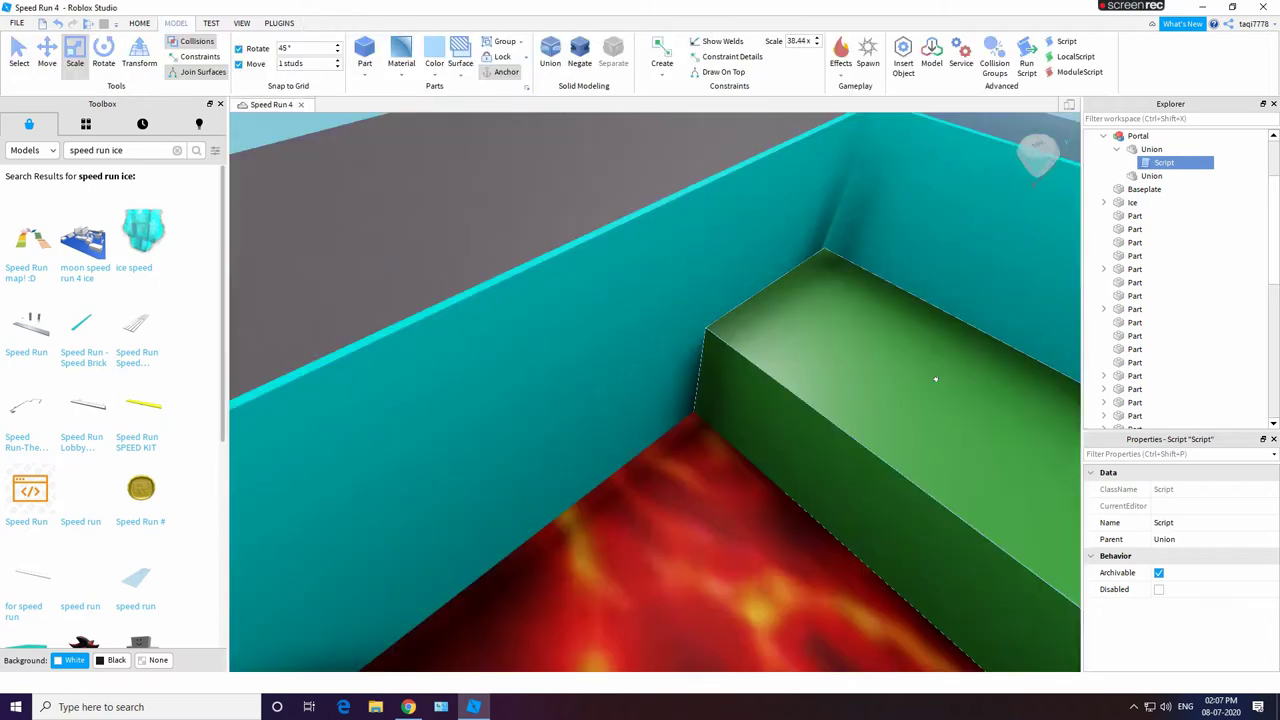
Step: Play-test the speed run to check where the character spawns, and stop the test
right_click_drag(934, 377, 1000, 300)
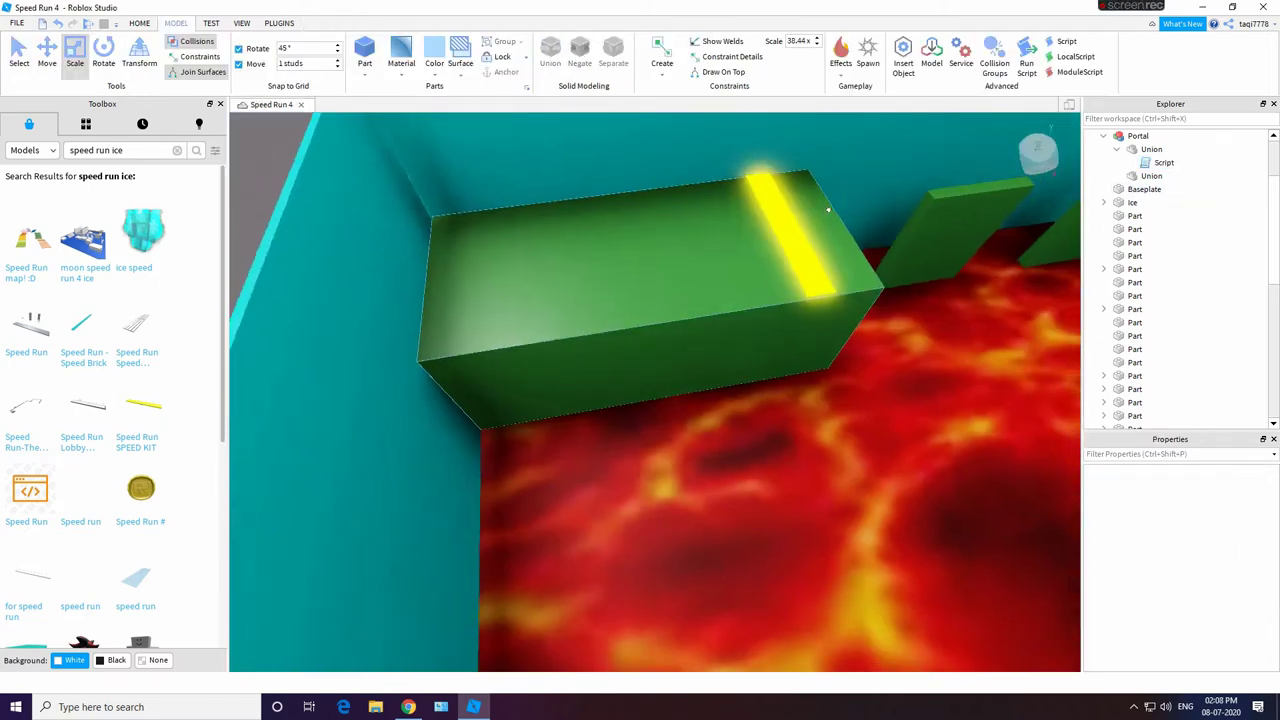
right_click_drag(829, 206, 632, 468)
left_click(137, 24)
left_click(552, 57)
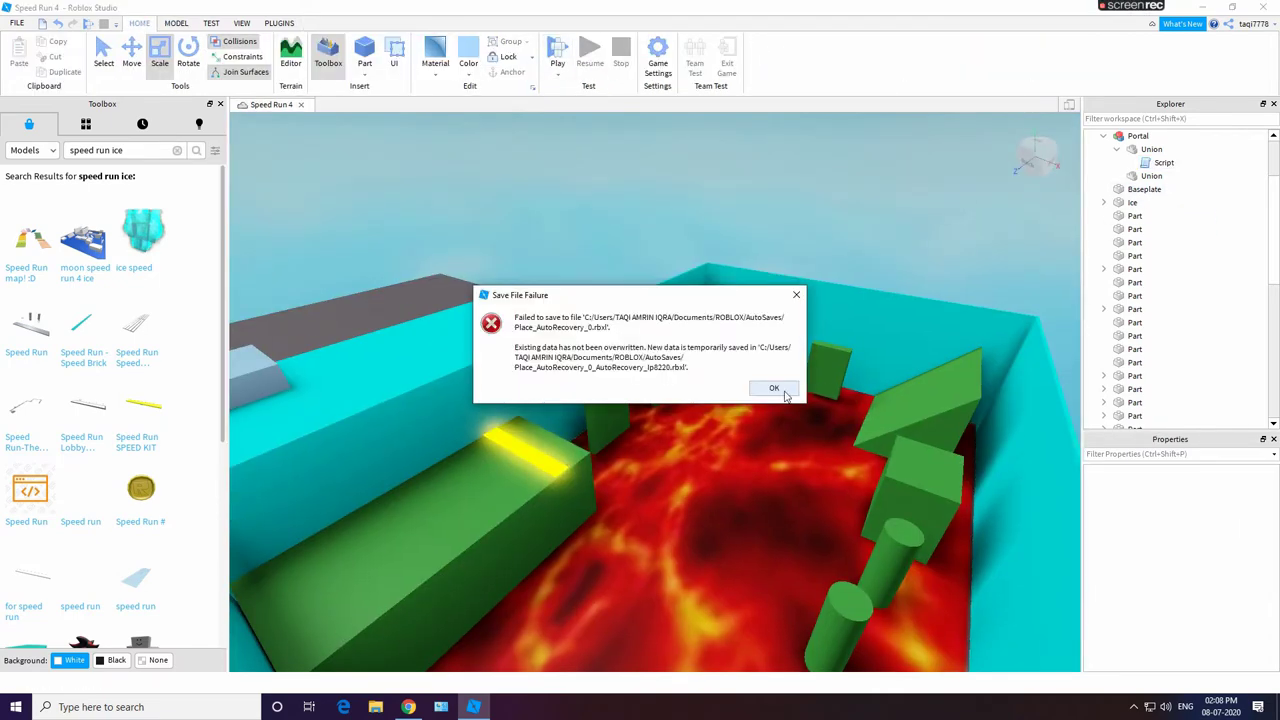
left_click(774, 388)
key("F5")
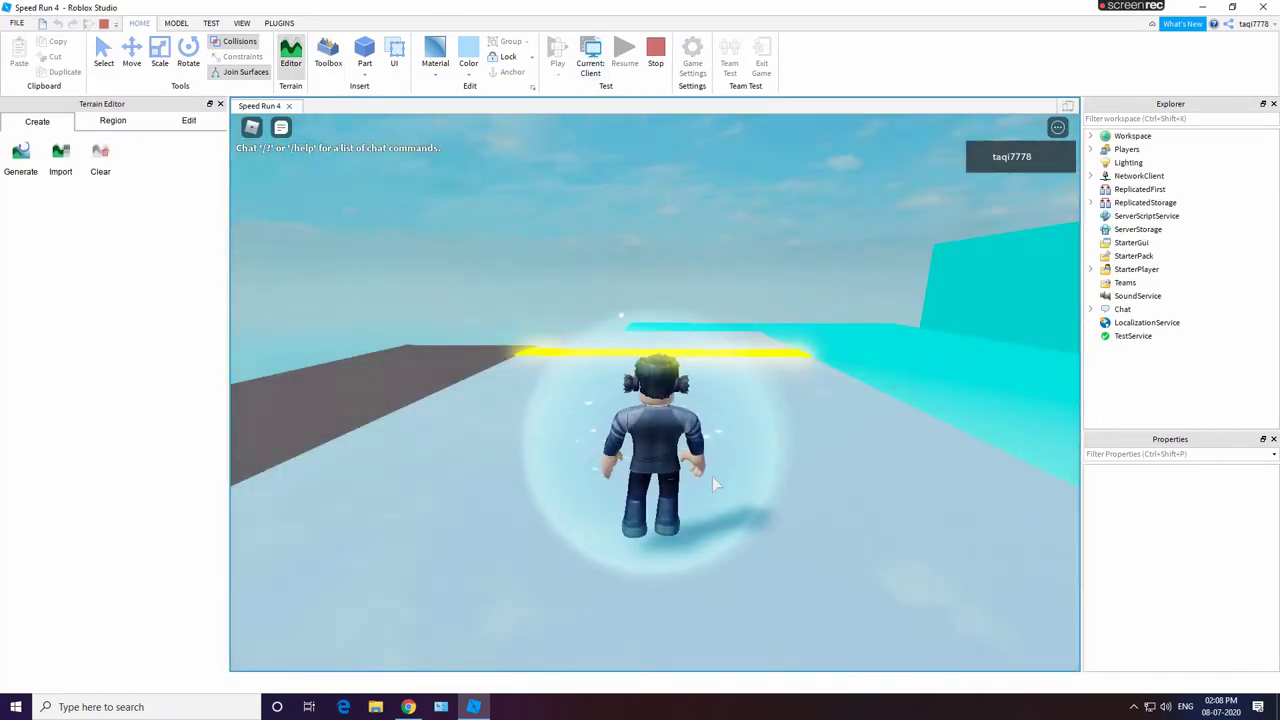
left_click(655, 55)
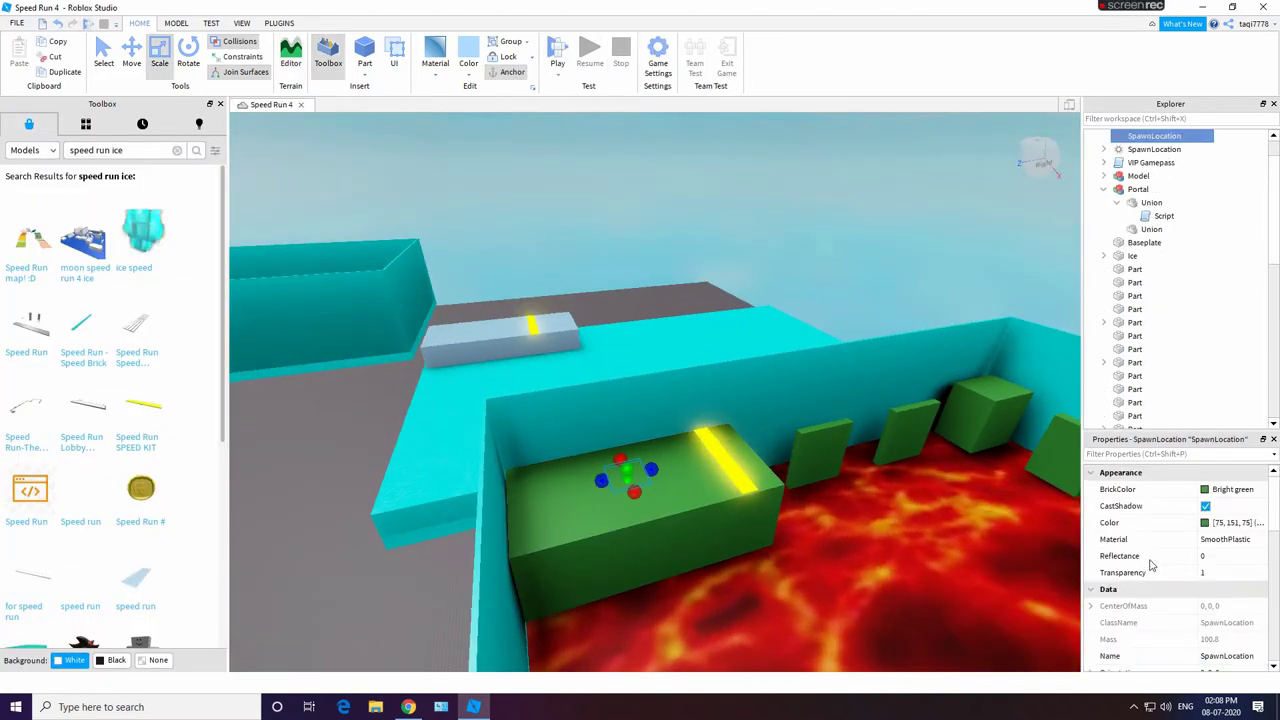
Step: Try to delete the invisible spawn location on the ice stage's light-blue platform and undo the deletion
scroll(1151, 565, "down", 3)
scroll(1153, 565, "up", 1)
left_click(822, 212)
right_click_drag(822, 212, 815, 303)
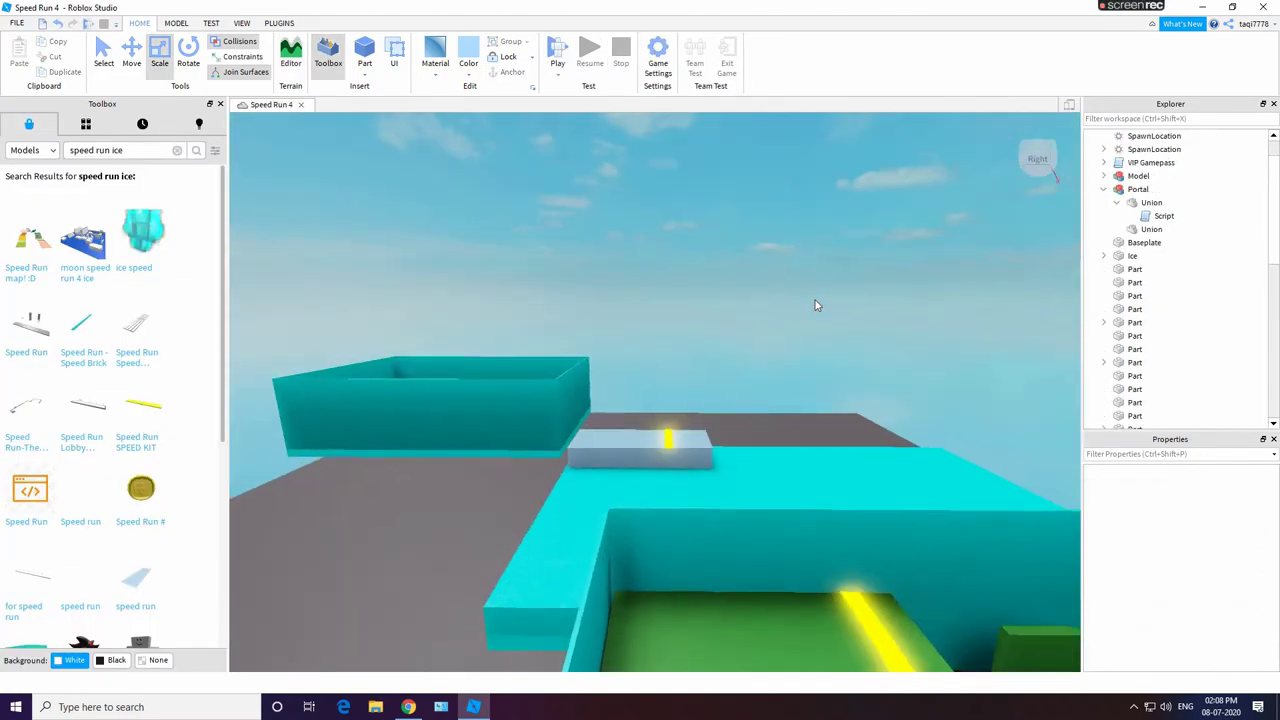
scroll(652, 429, "up", 4)
right_click_drag(652, 429, 569, 394)
scroll(569, 394, "up", 3)
right_click(668, 585)
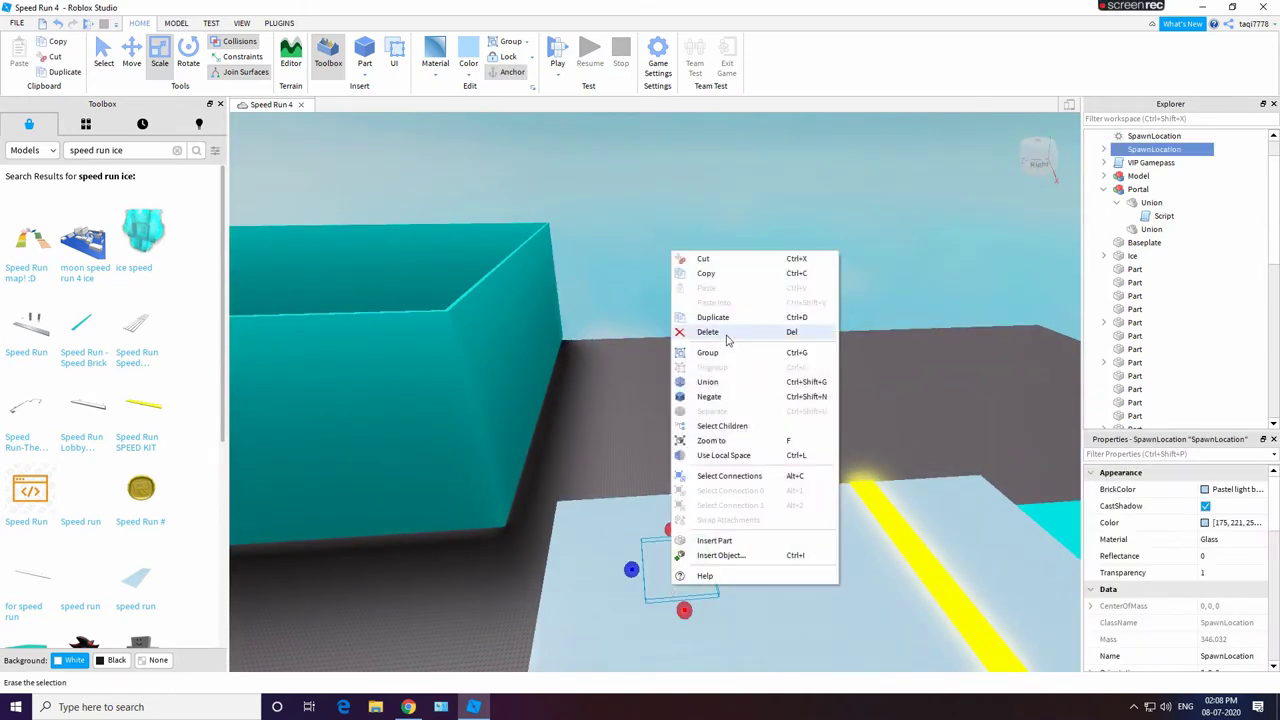
left_click(709, 332)
key("ctrl+z")
Step: Delete the invisible spawn location from the ice stage's light-blue platform
scroll(1222, 588, "down", 2)
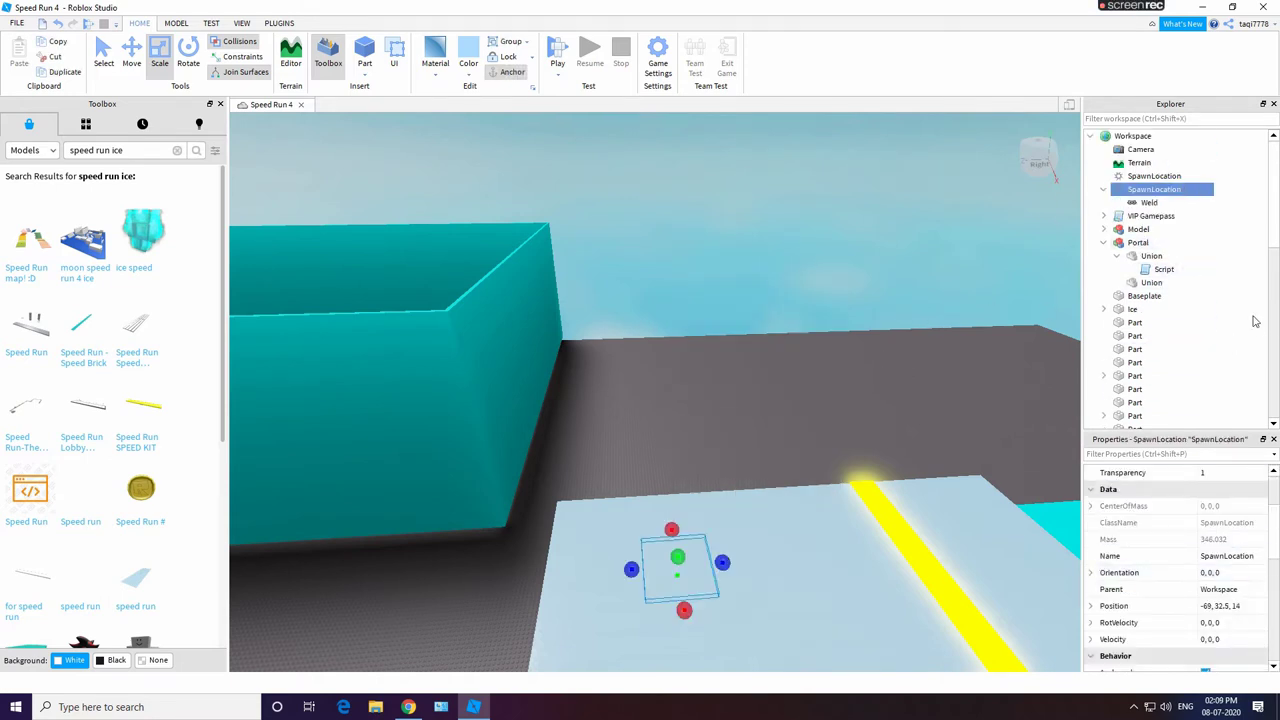
left_click(981, 336)
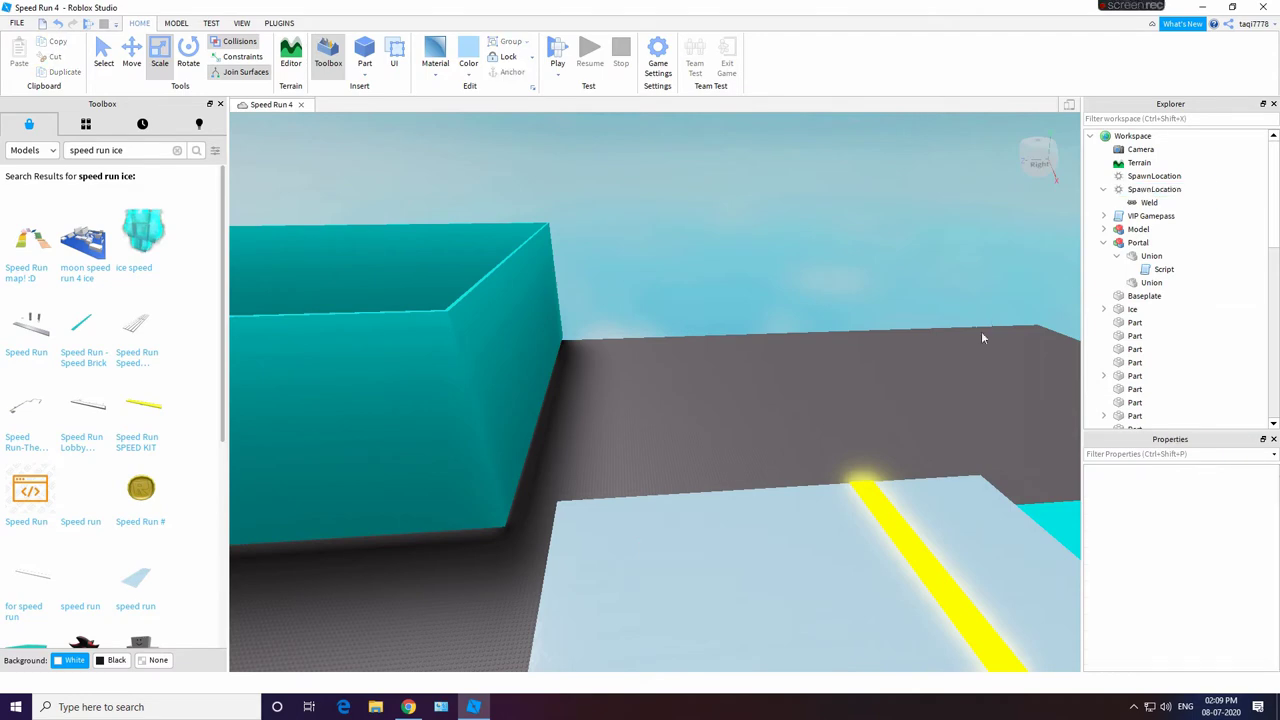
left_click(678, 568)
right_click(703, 560)
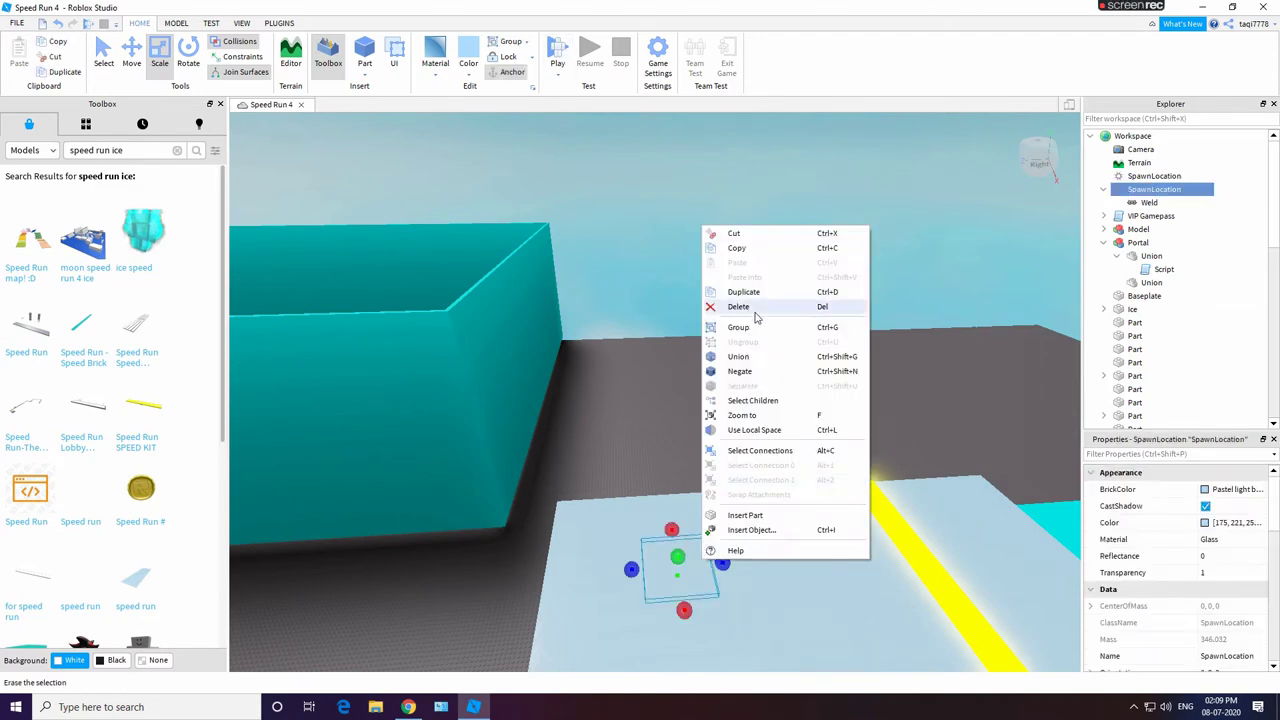
left_click(763, 310)
Step: Start a play test and, from the server view, move the character from the green platform onto the light-blue platform
key("F5")
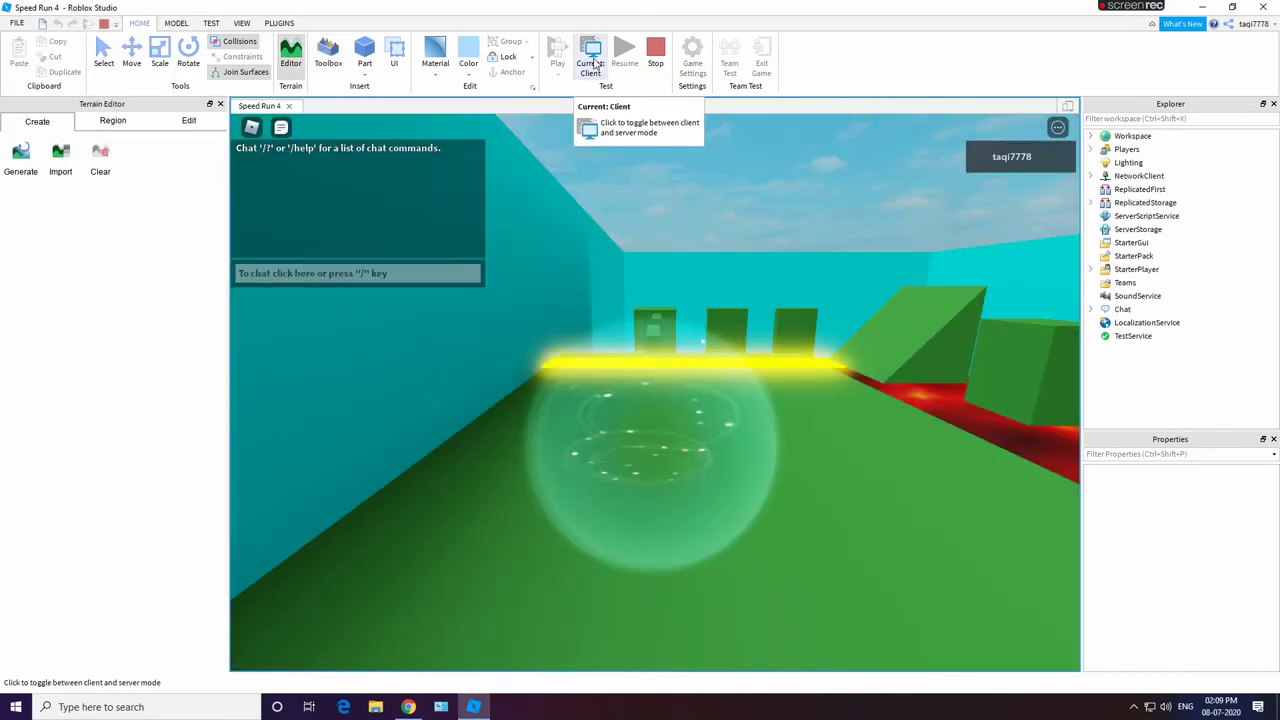
left_click(590, 62)
right_click_drag(694, 535, 766, 525)
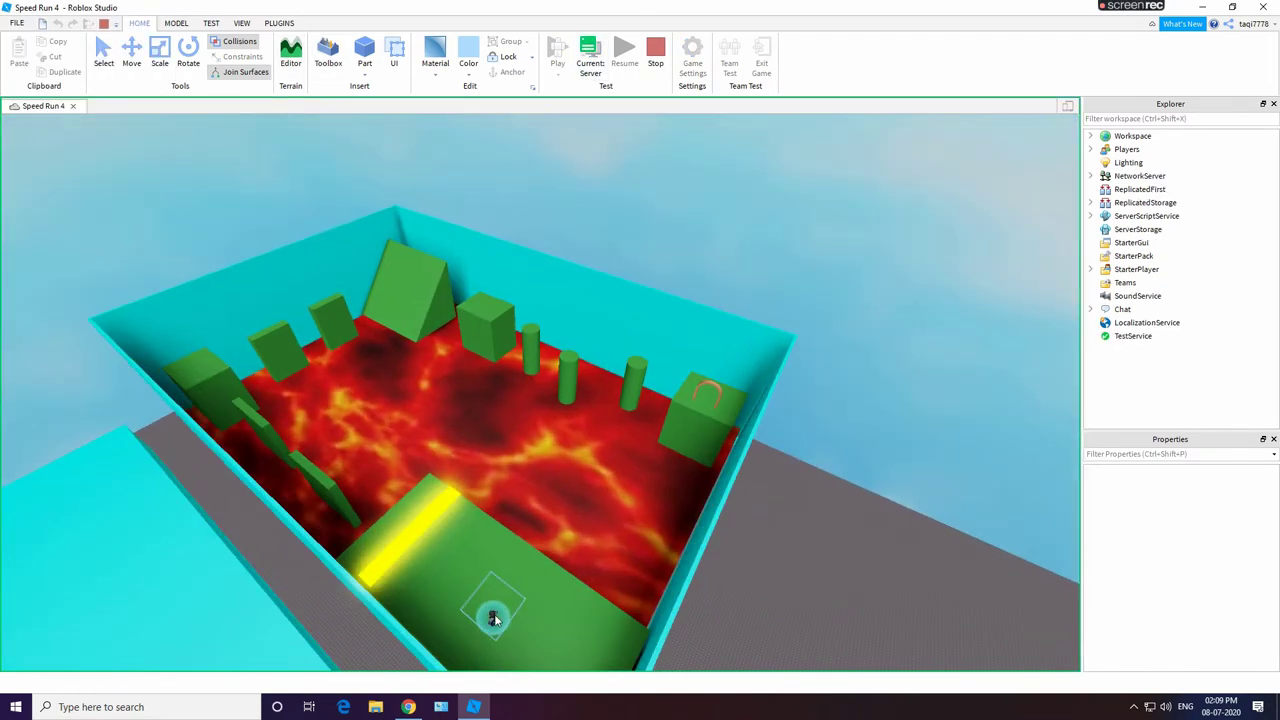
left_click_drag(492, 616, 638, 477)
left_click(590, 62)
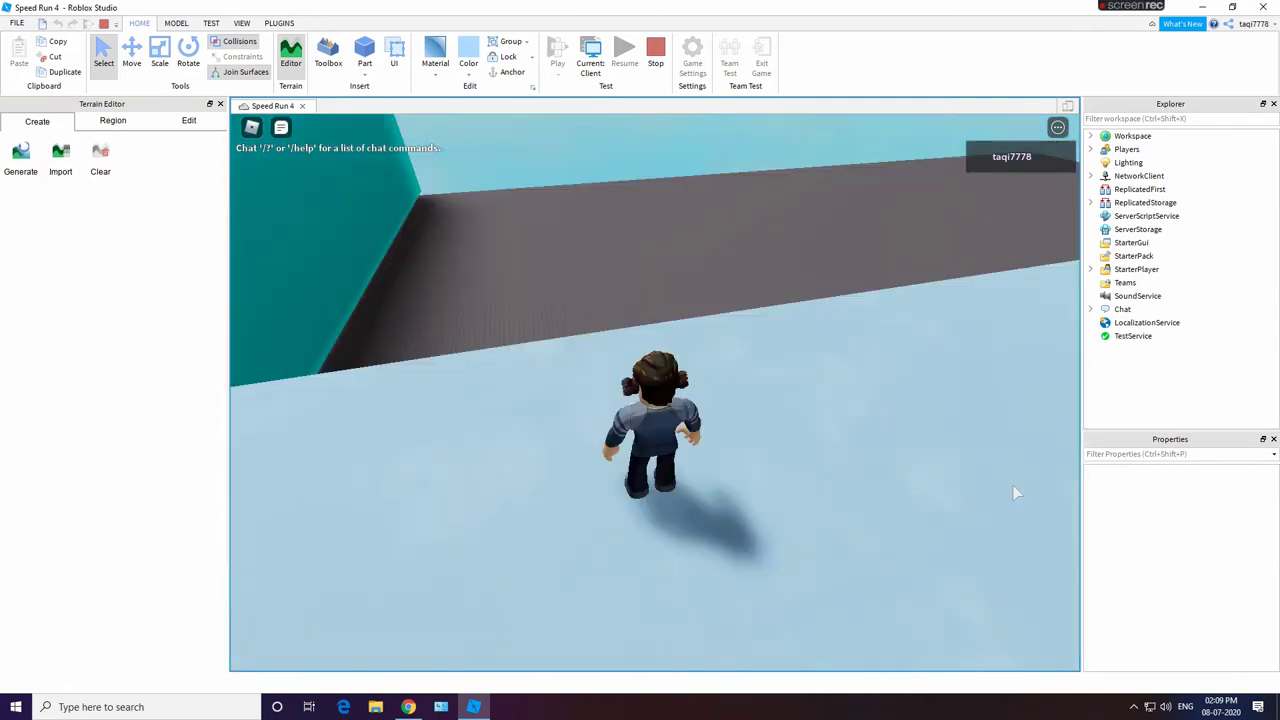
Step: Run the character across the light-blue platform and onto the ice in the client view, and stop the play test
key("w")
right_click_drag(1013, 486, 624, 248)
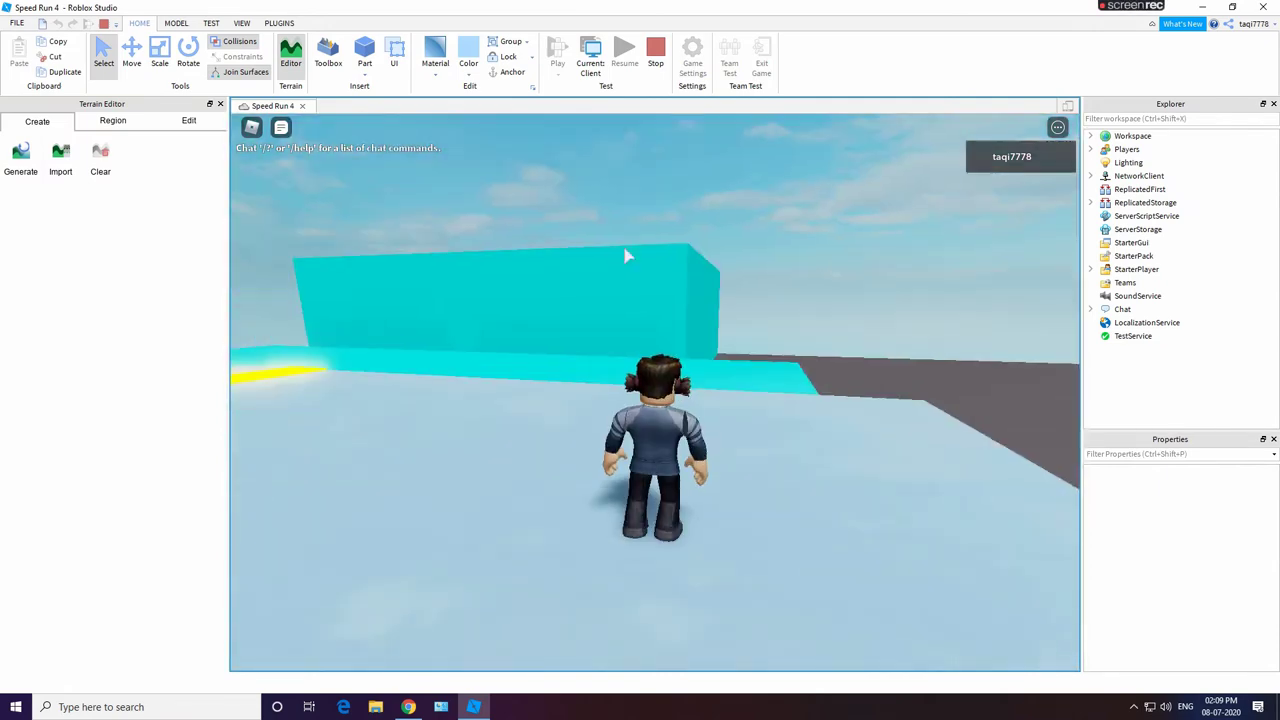
right_click_drag(910, 524, 891, 445)
key("w")
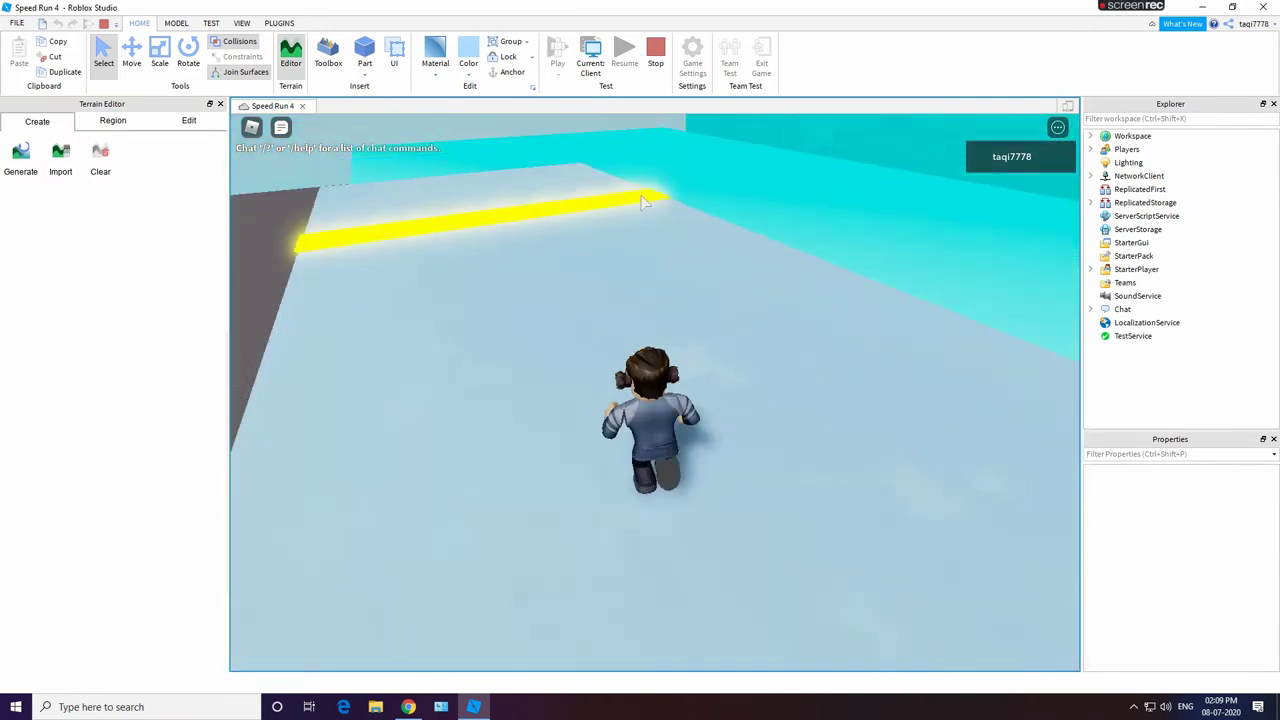
right_click_drag(645, 200, 638, 202)
key("w")
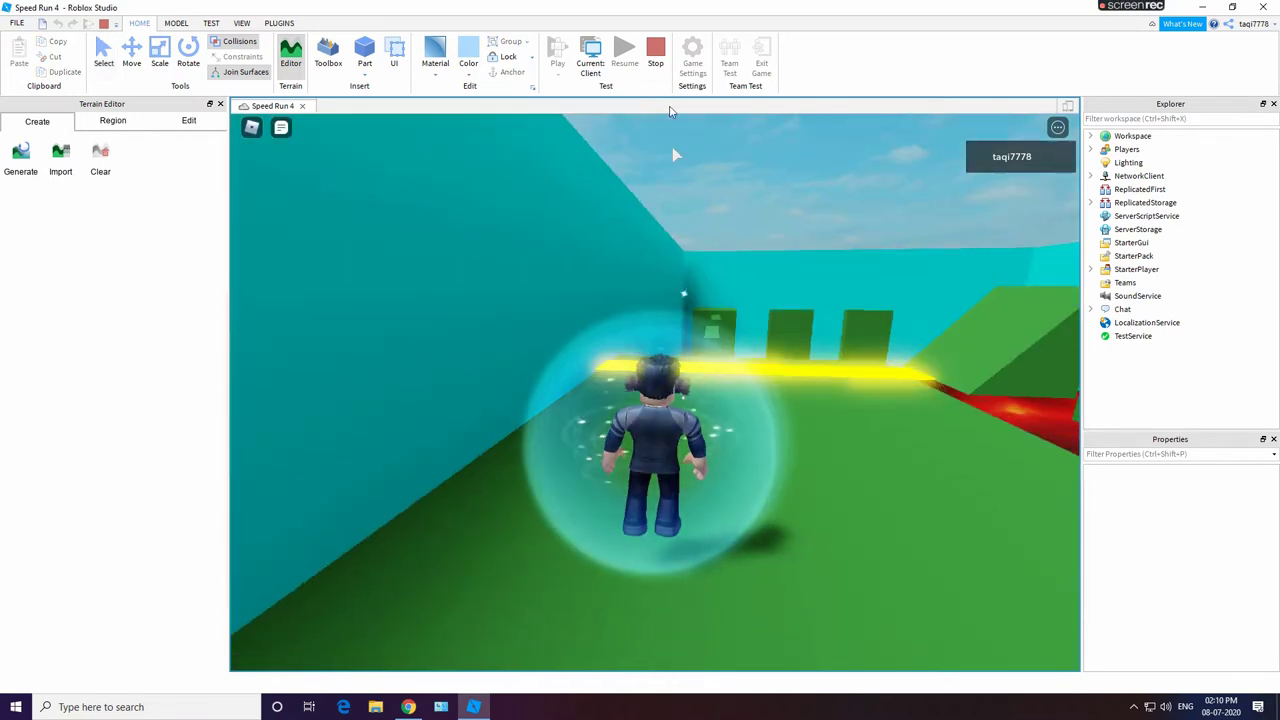
left_click(657, 50)
Step: Inspect the touch script inside the Ice part and close it
left_click(1108, 283)
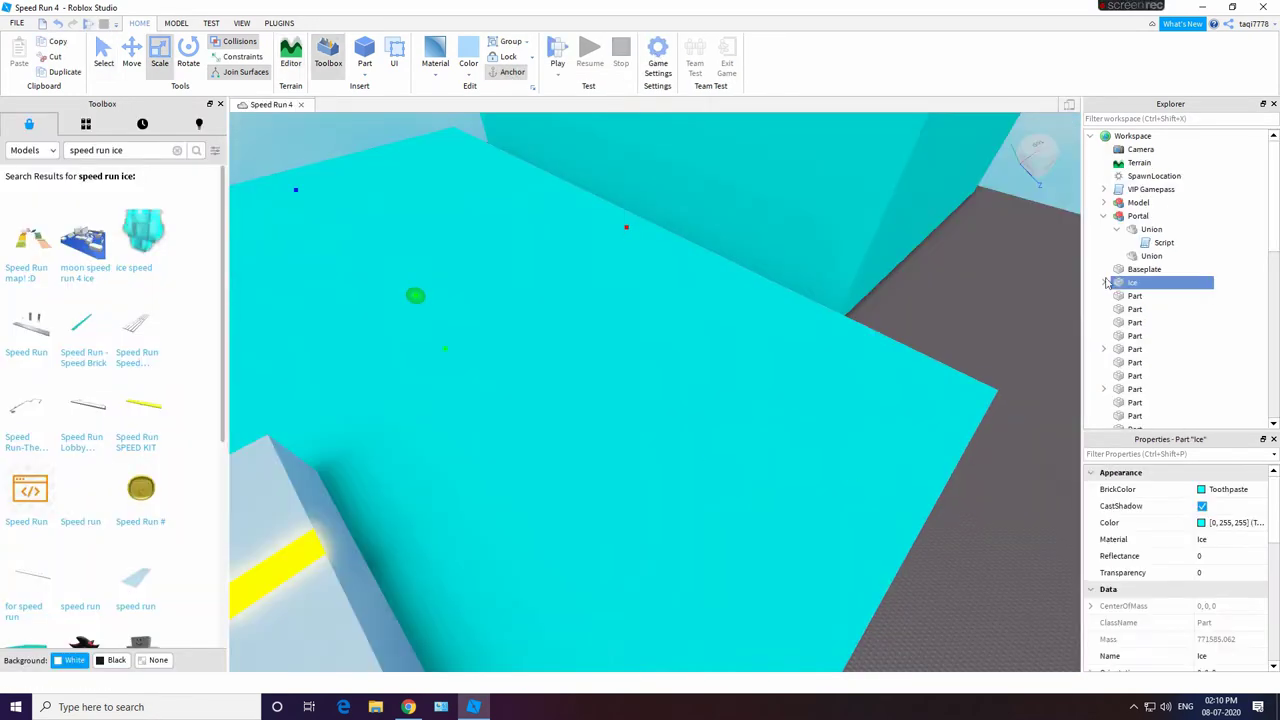
double_click(1150, 296)
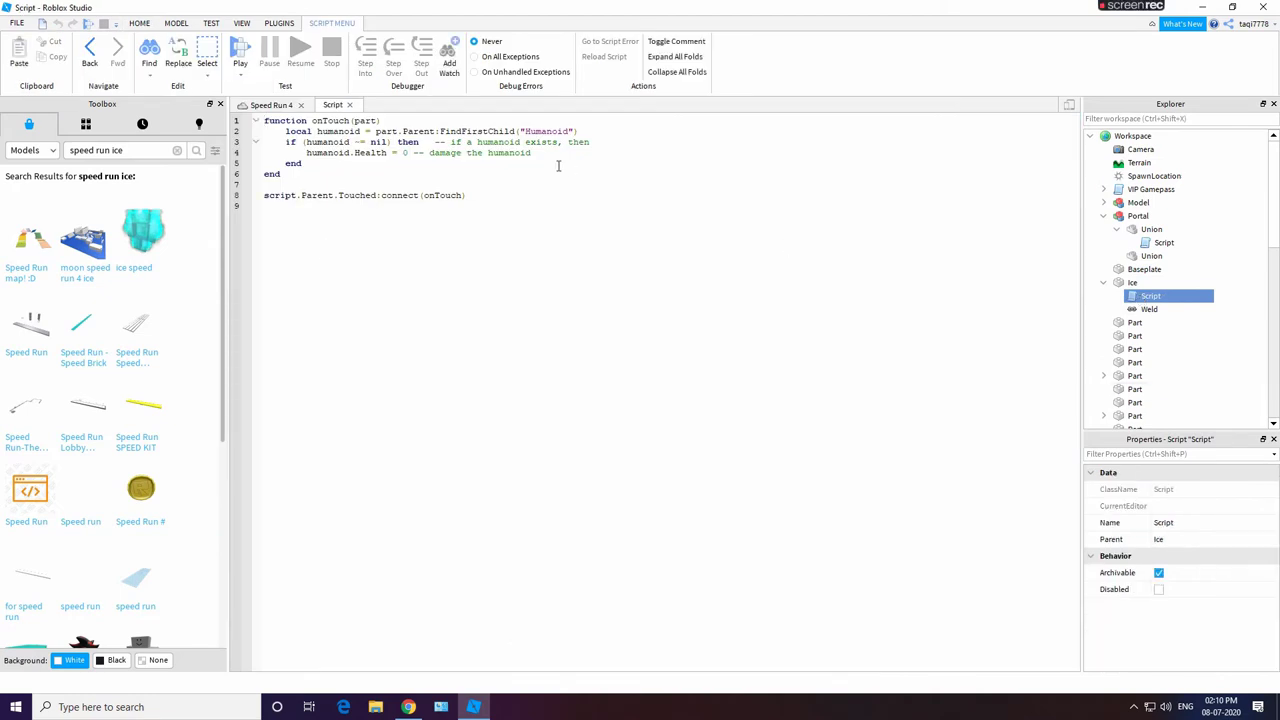
left_click(350, 105)
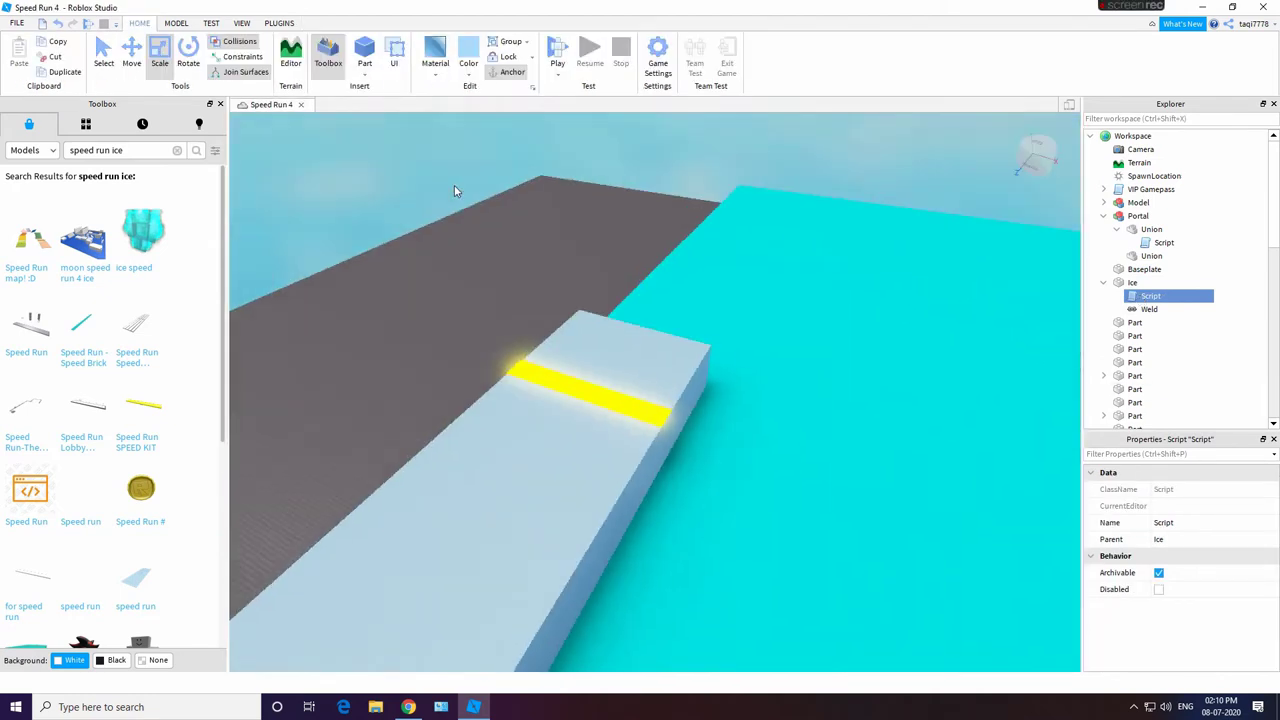
Step: Add a new spawn location on the light-blue platform and delete its decal
left_click(178, 23)
left_click_drag(617, 392, 395, 555)
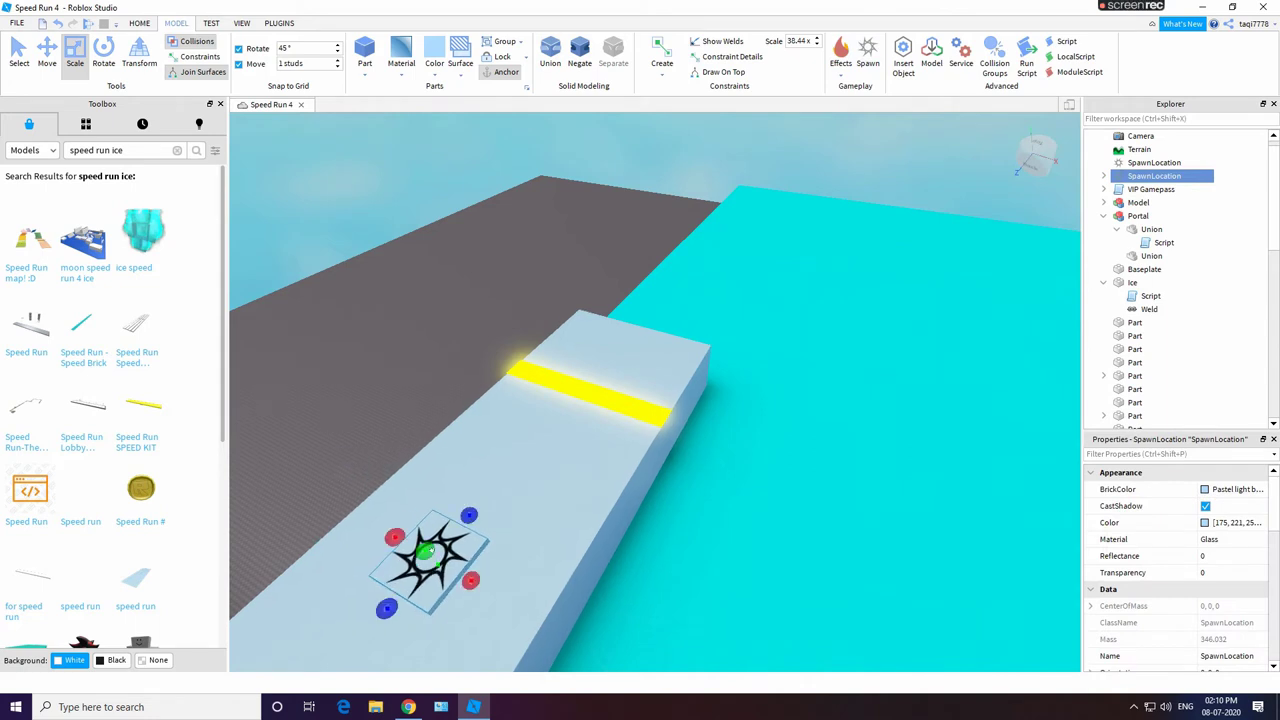
left_click(468, 588)
left_click(447, 573)
right_click(447, 573)
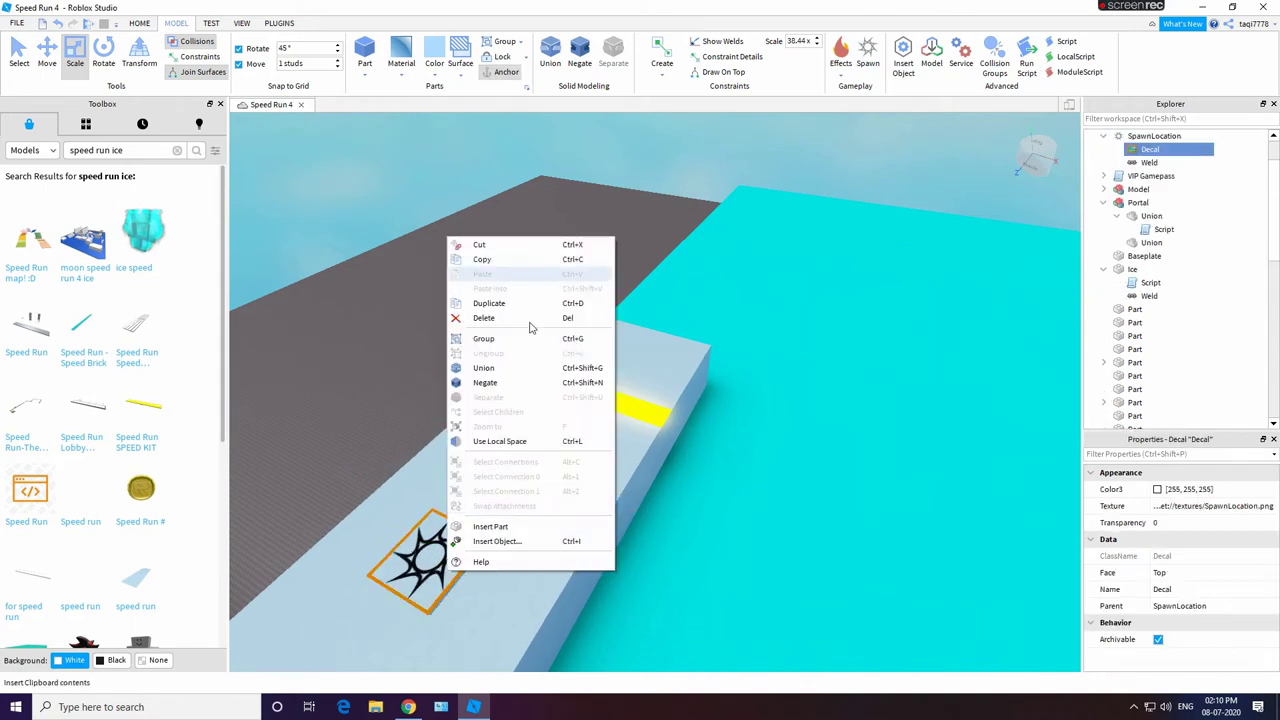
left_click(539, 323)
left_click(526, 490)
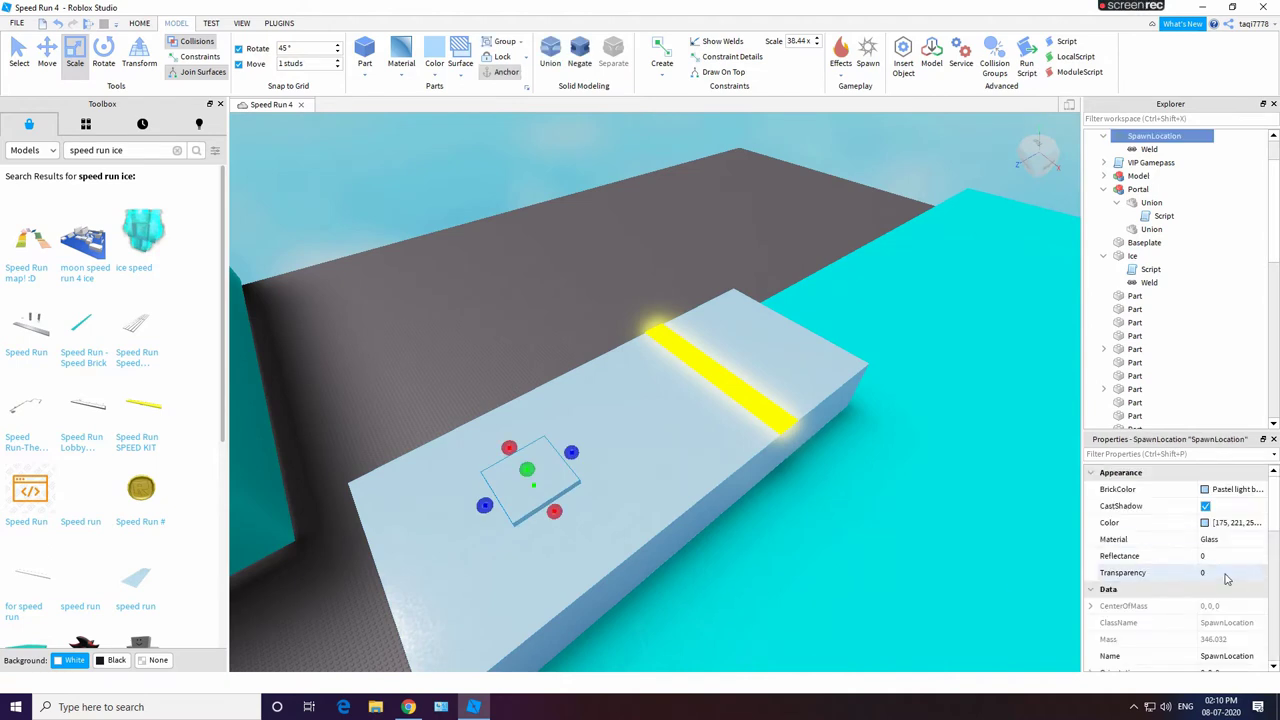
left_click(1010, 535)
left_click(1221, 573)
type("1")
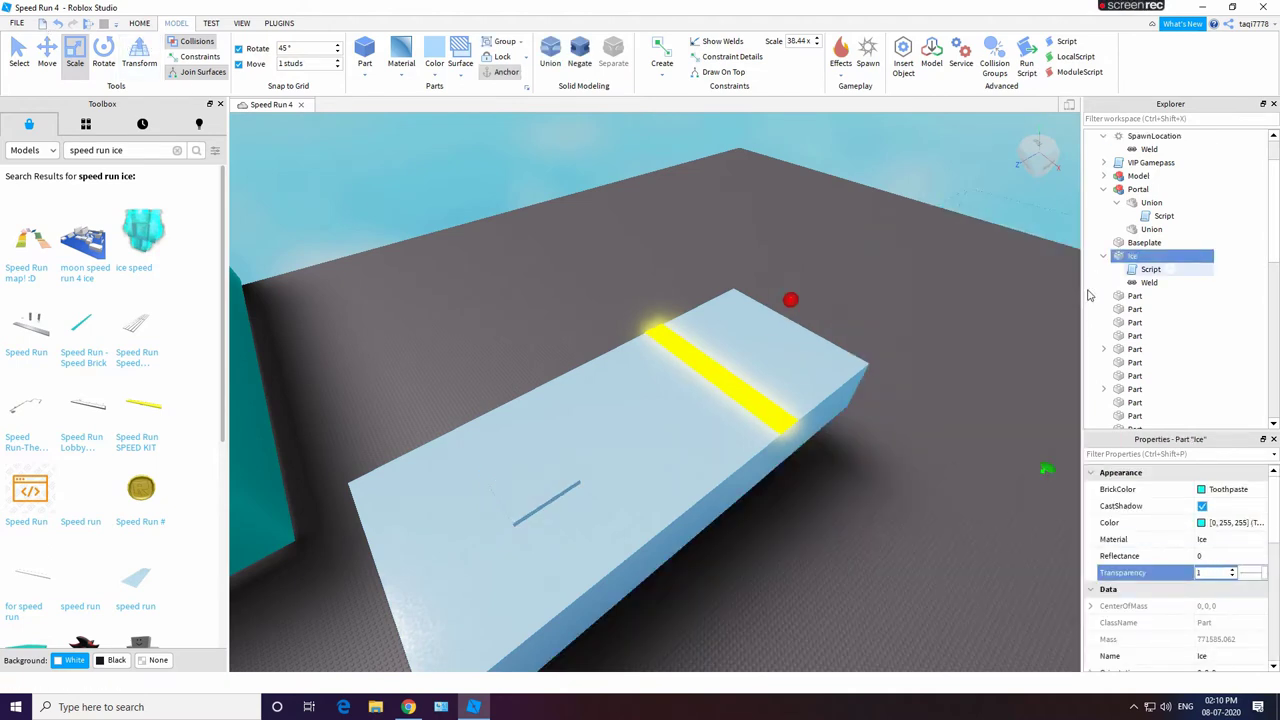
key("BackSpace")
Step: Set the transparency of the new spawn location on the light-blue platform to 1
left_click(540, 471)
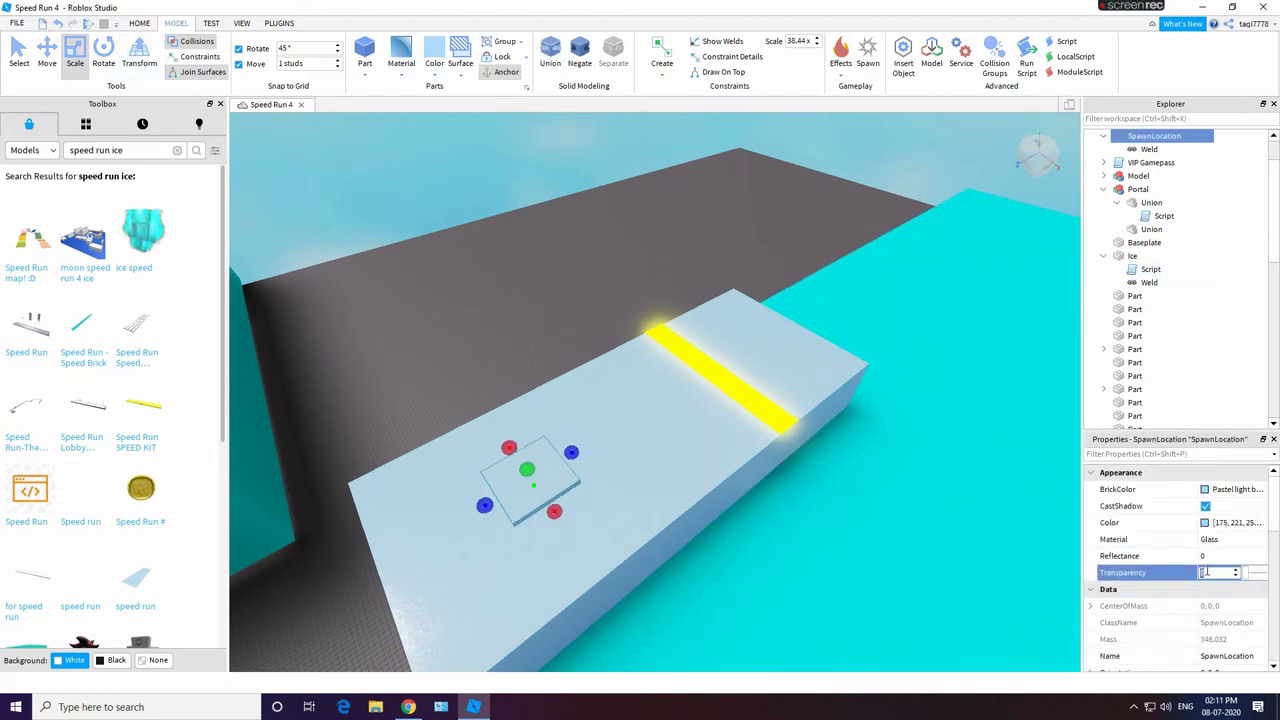
left_click(594, 272)
scroll(1125, 222, "up", 1)
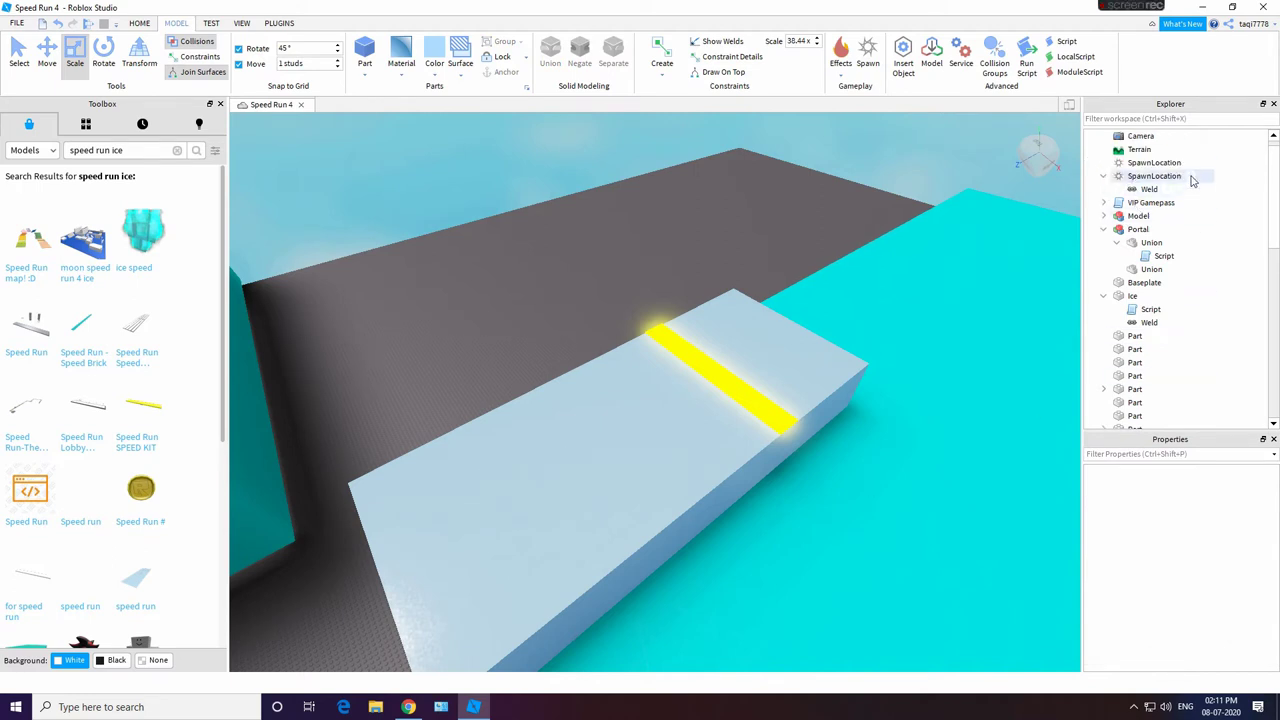
Step: Review the damage script inside the Ice part again and close it
left_click(967, 369)
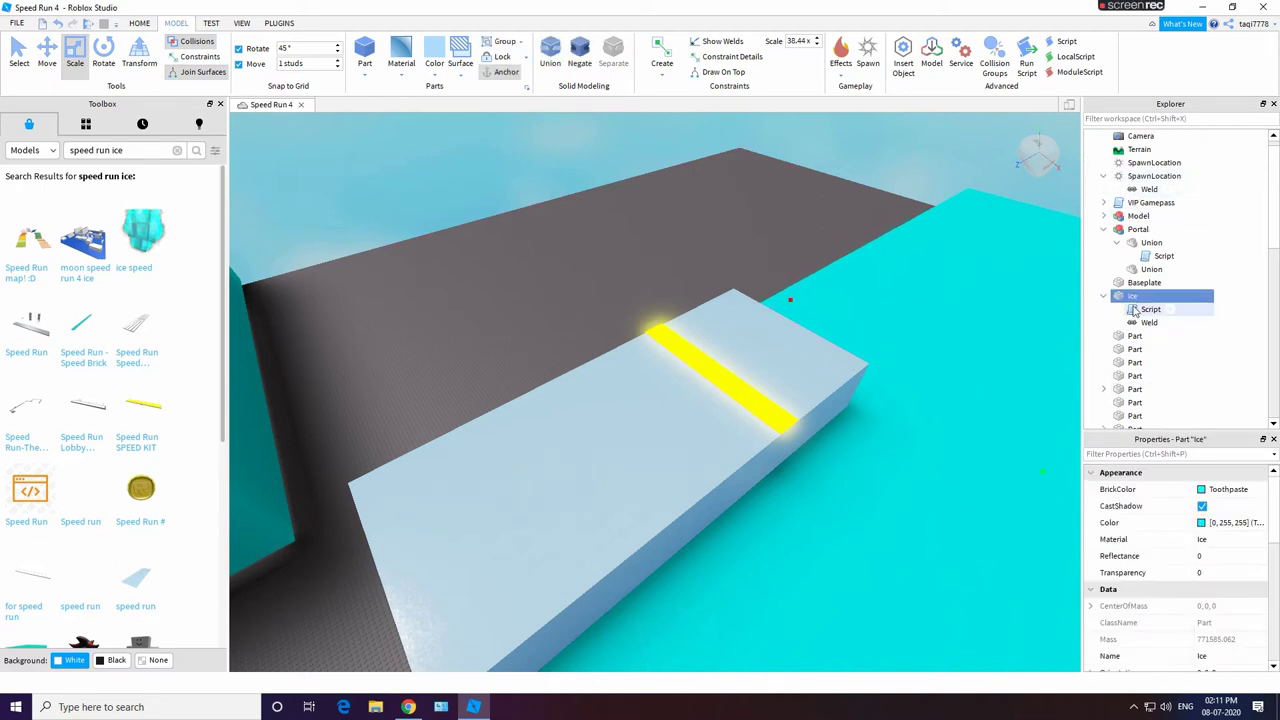
double_click(1133, 311)
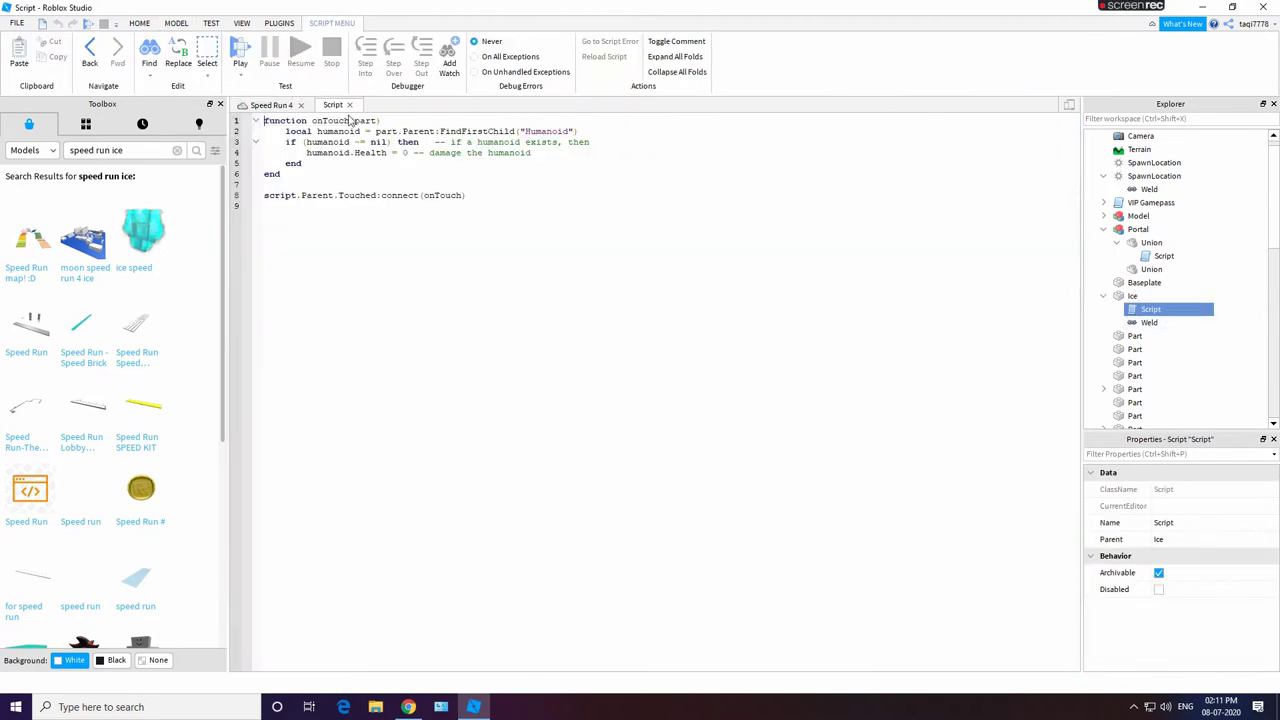
left_click(350, 105)
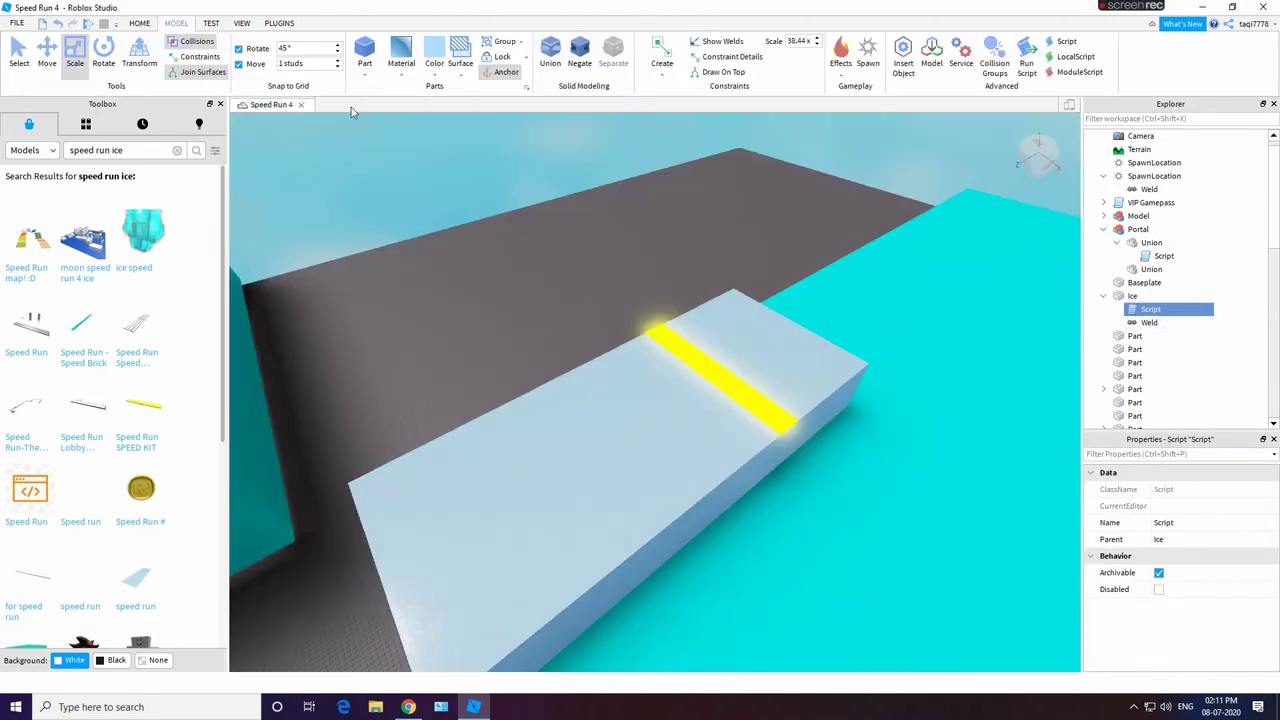
left_click(1138, 296)
Step: Add a Script object to the invisible spawn location on the light-blue platform
left_click(650, 527)
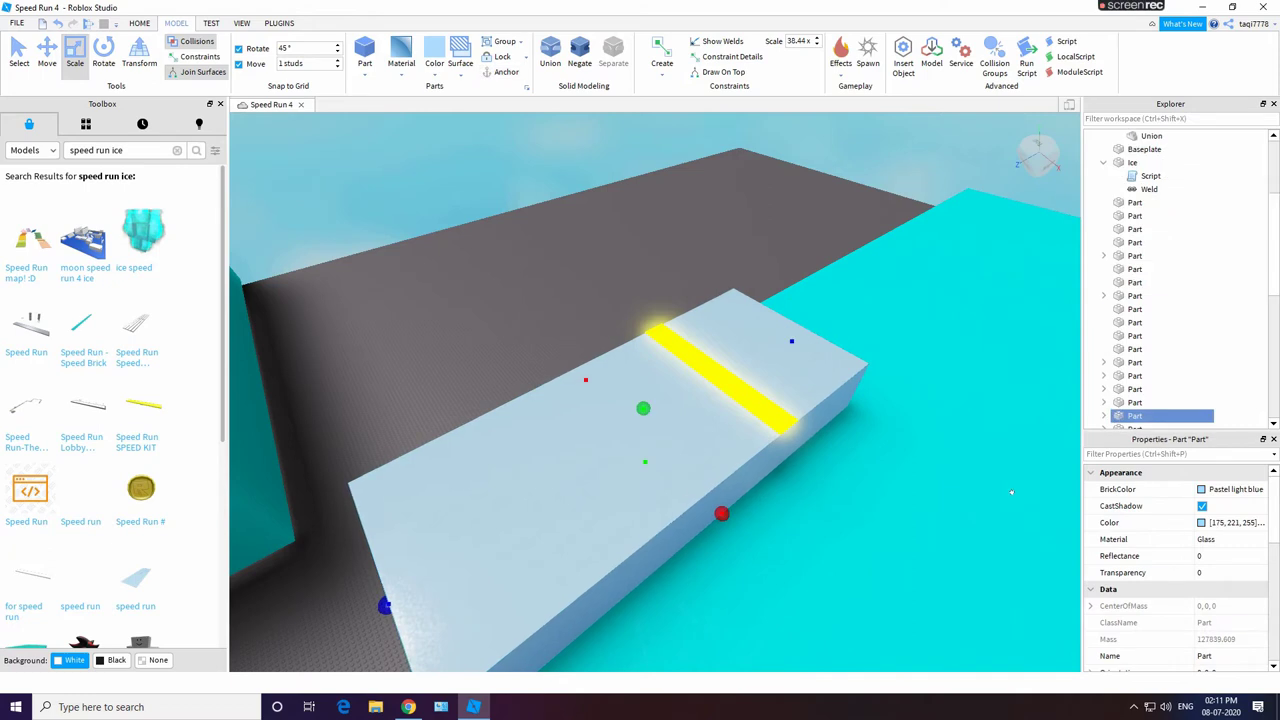
left_click(506, 463)
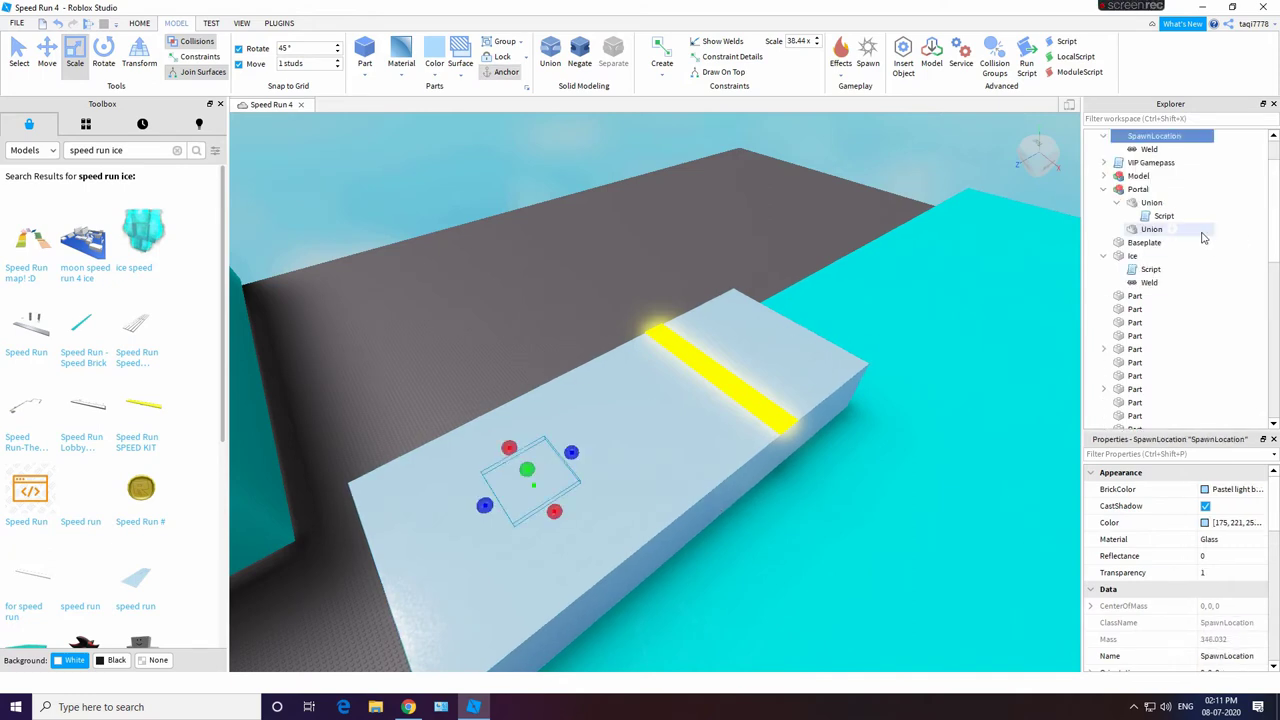
scroll(1203, 236, "up", 1)
left_click(146, 23)
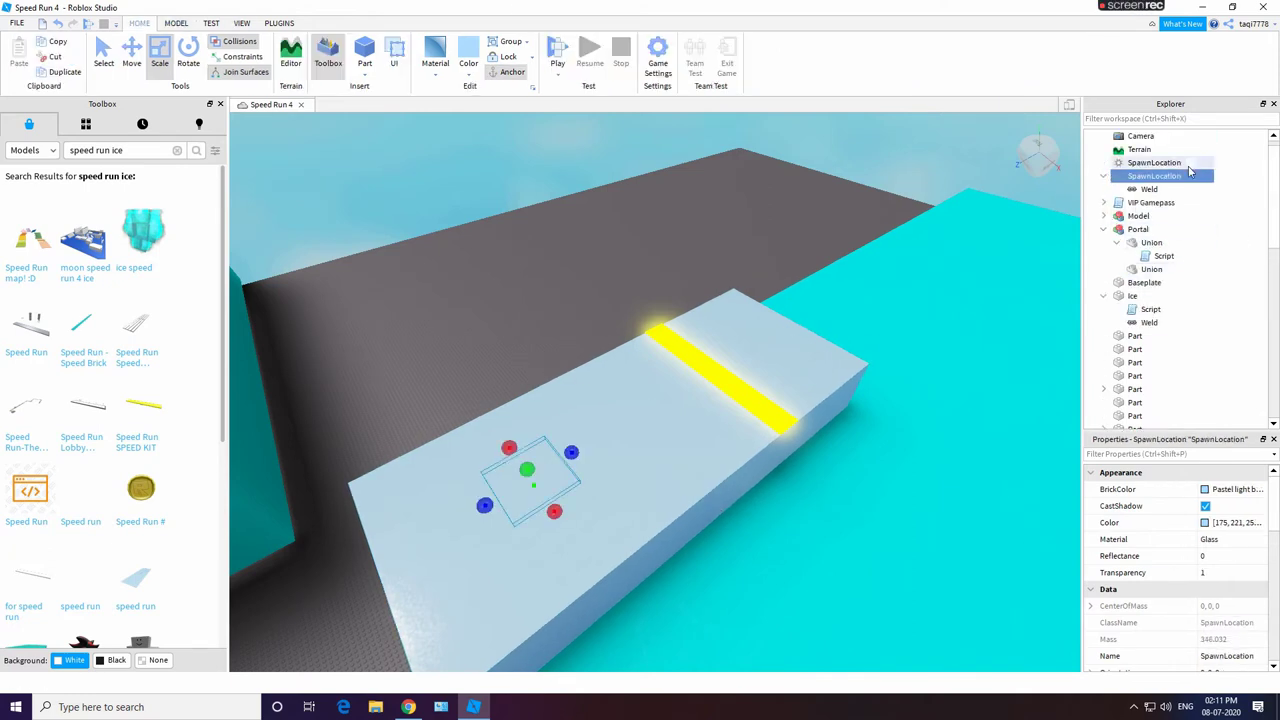
left_click(1191, 176)
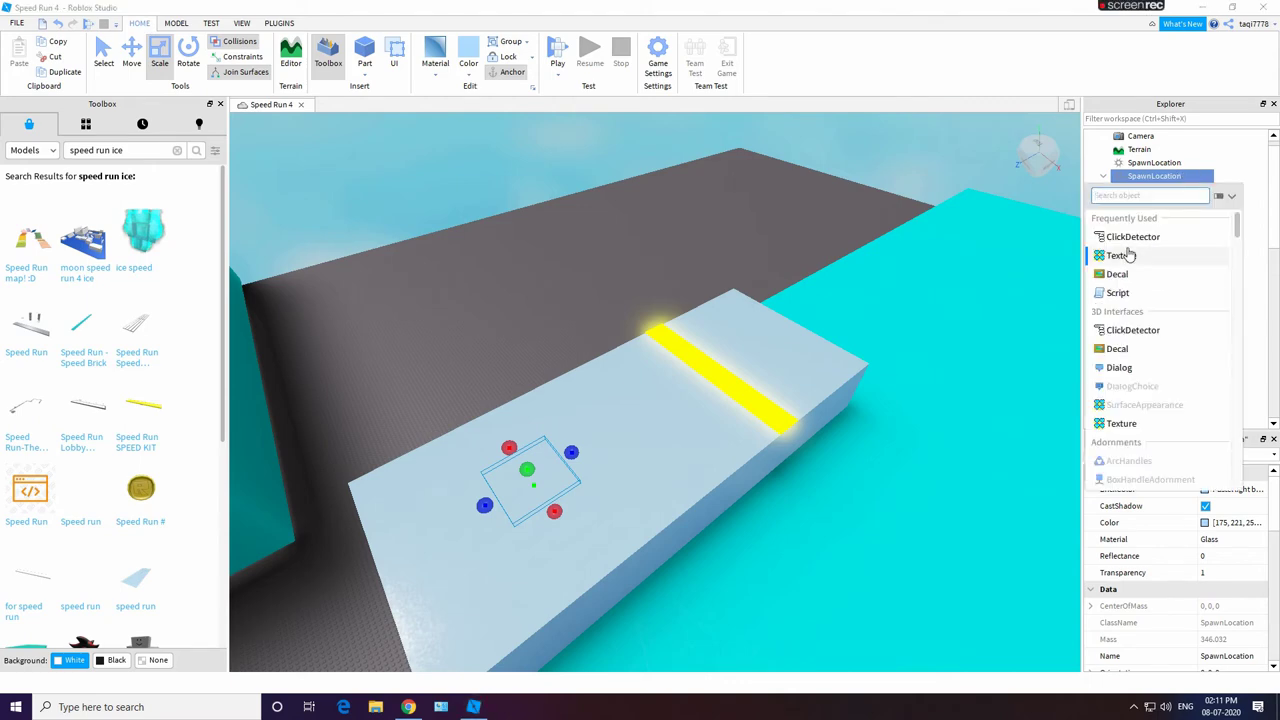
left_click(1180, 292)
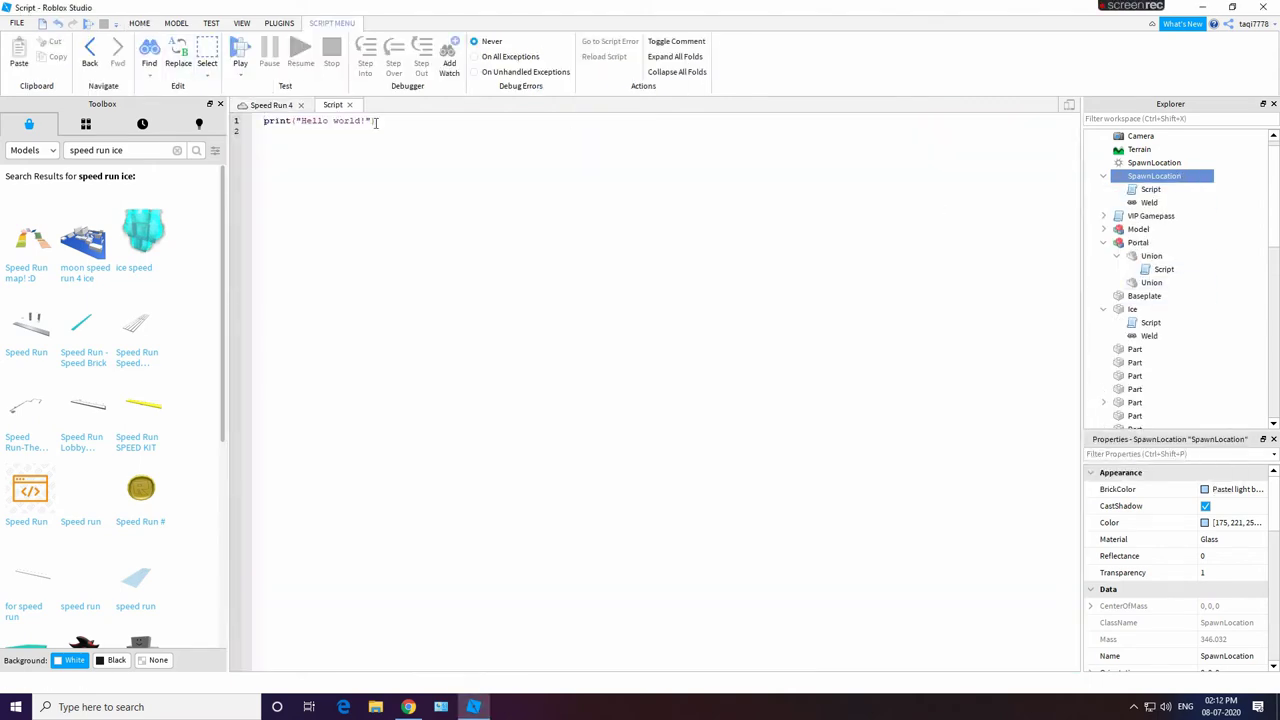
Step: Return to the scene, check the code of the Ice part's script, and close that script
left_click(281, 107)
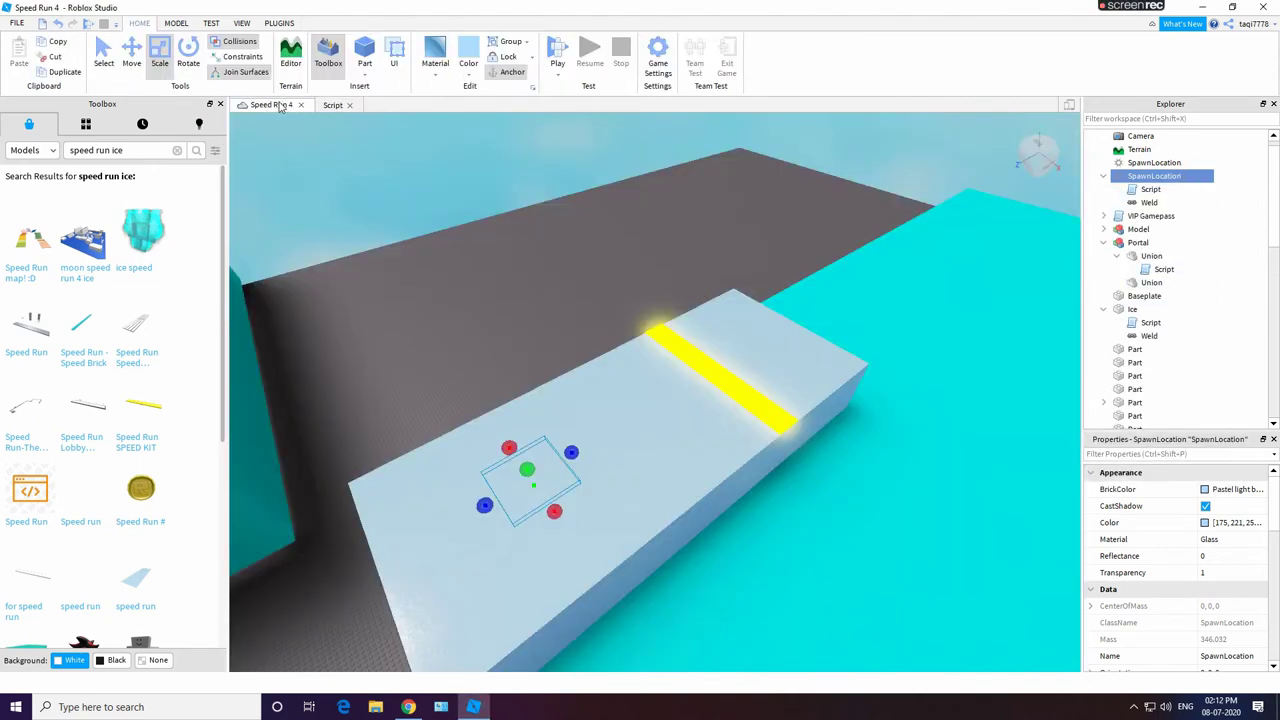
left_click(522, 278)
left_click(988, 473)
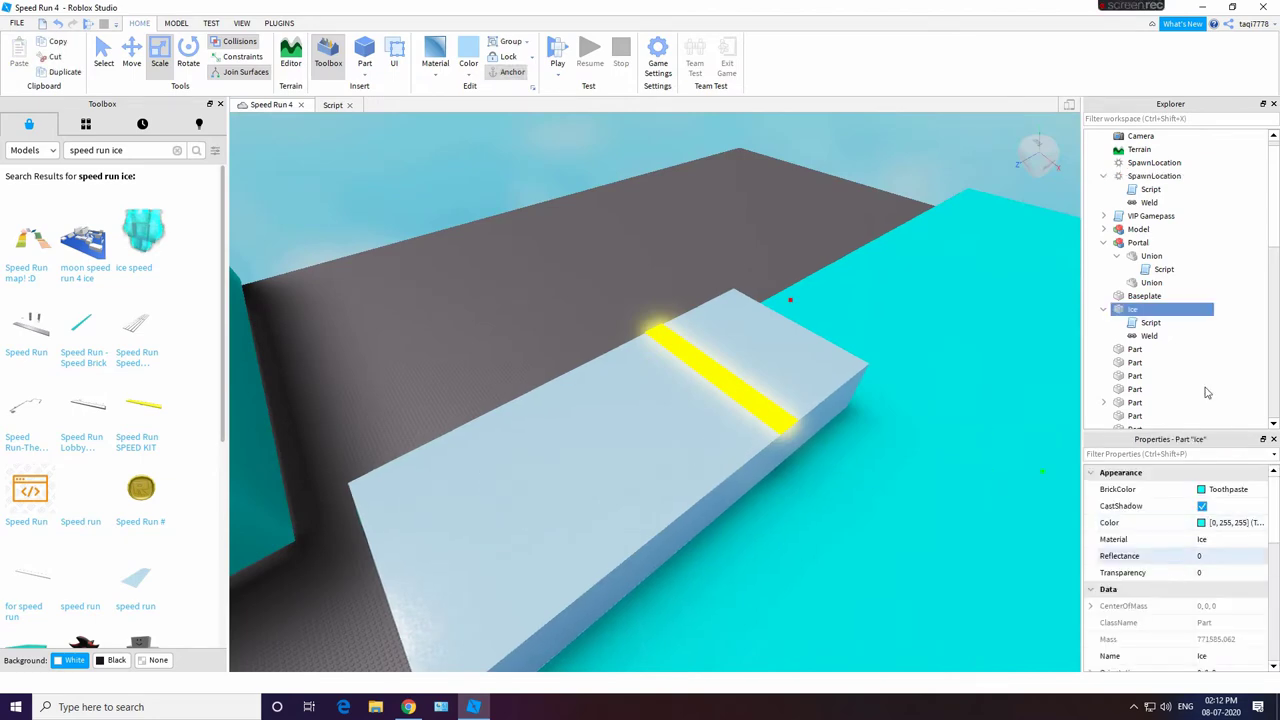
double_click(1150, 322)
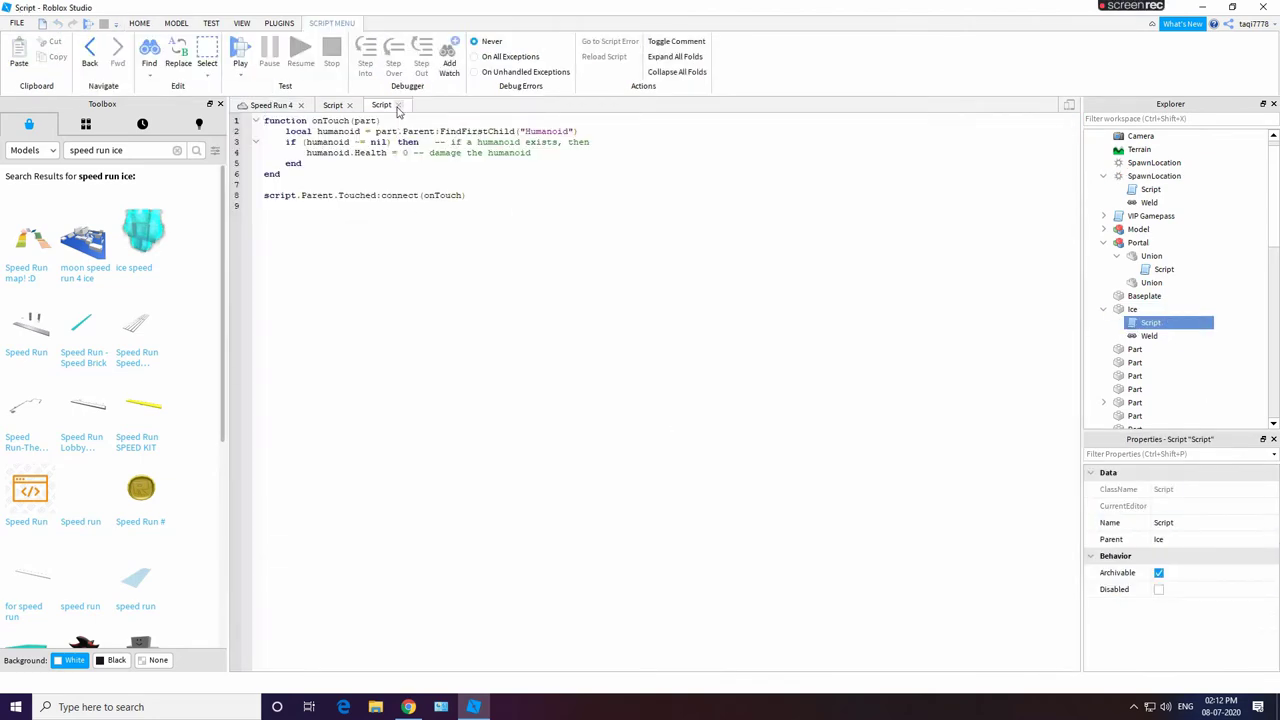
left_click(398, 106)
Step: Copy the whole teleport code from the script inside the Portal model's first Union
left_click(1104, 243)
double_click(1102, 243)
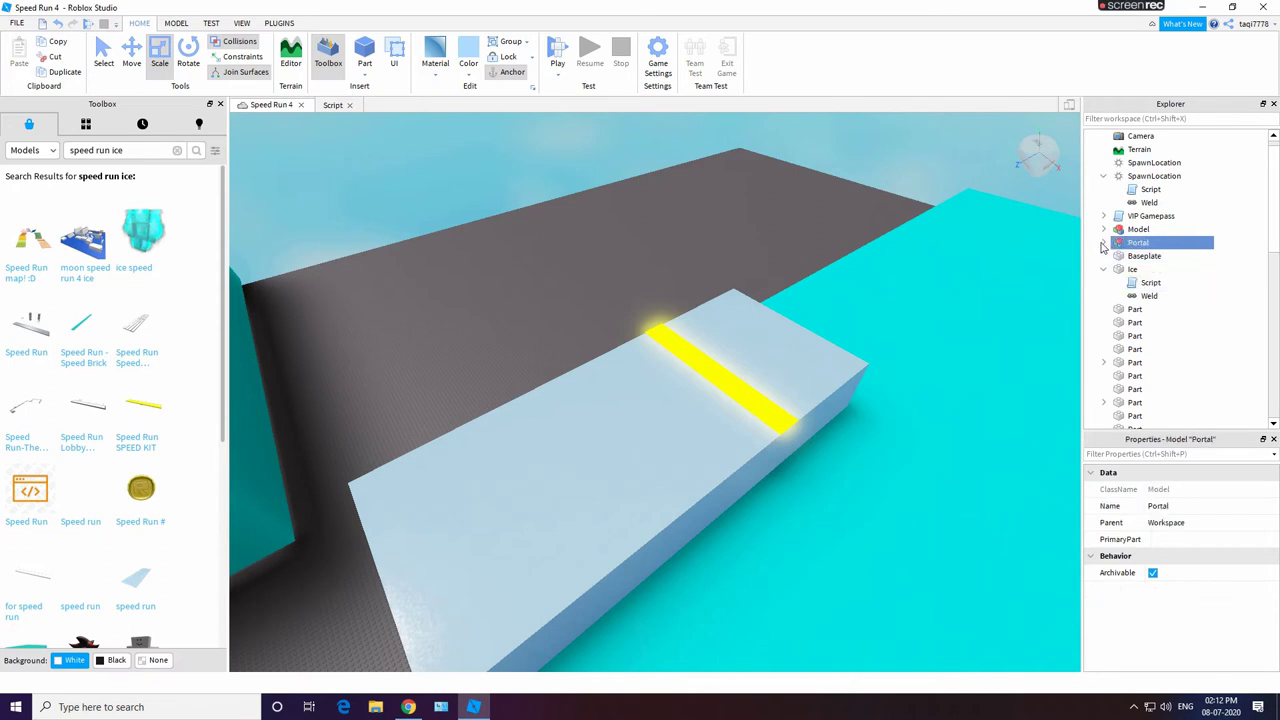
double_click(1149, 257)
left_click(1117, 257)
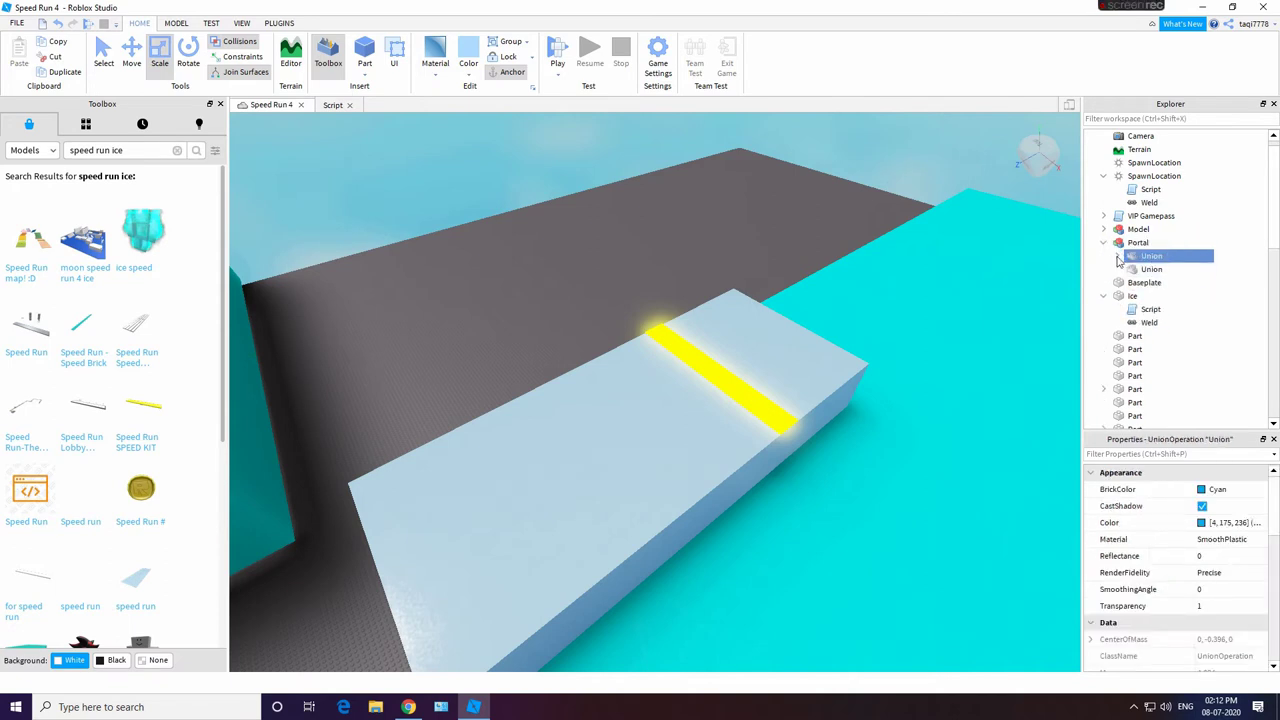
double_click(1180, 273)
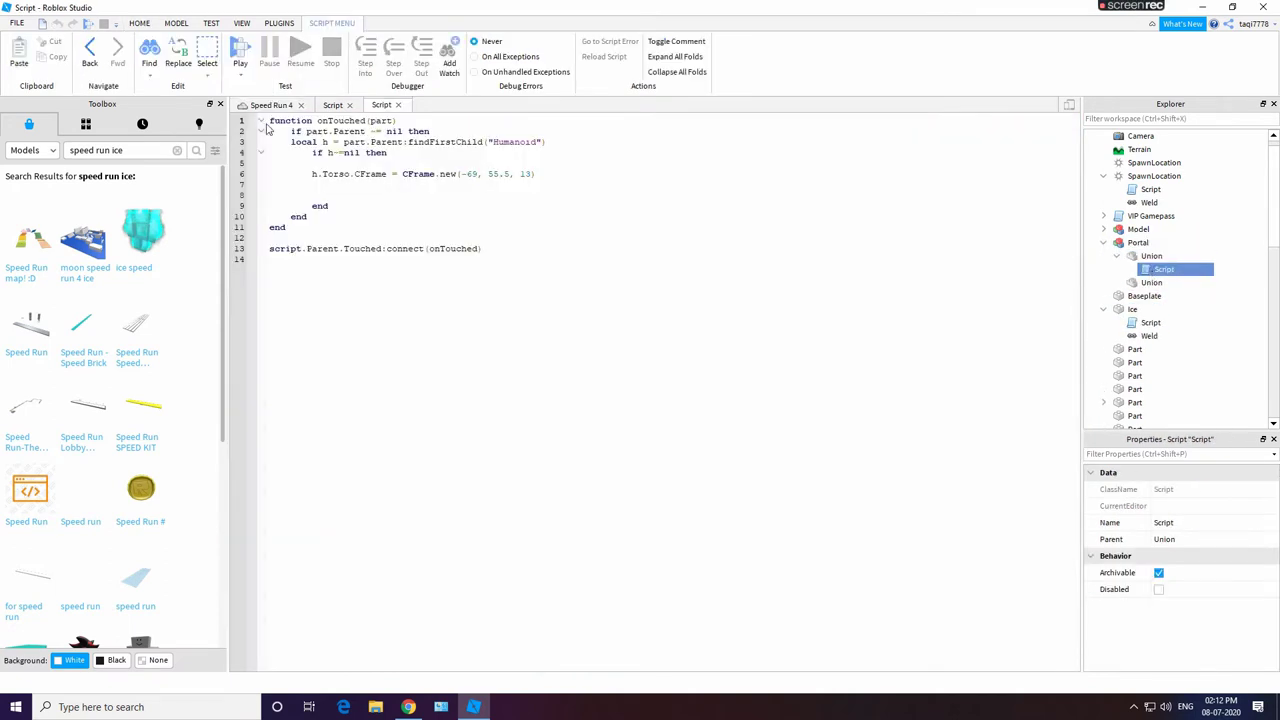
left_click_drag(268, 122, 483, 266)
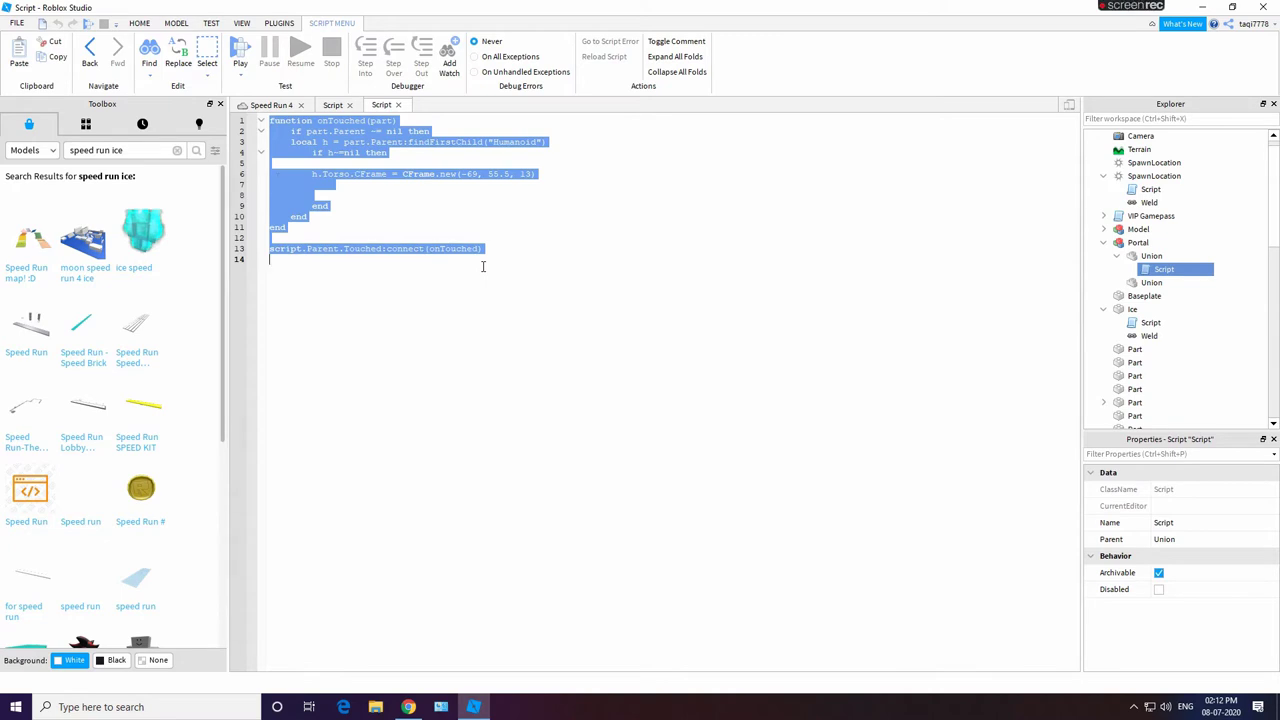
right_click(298, 158)
left_click(340, 210)
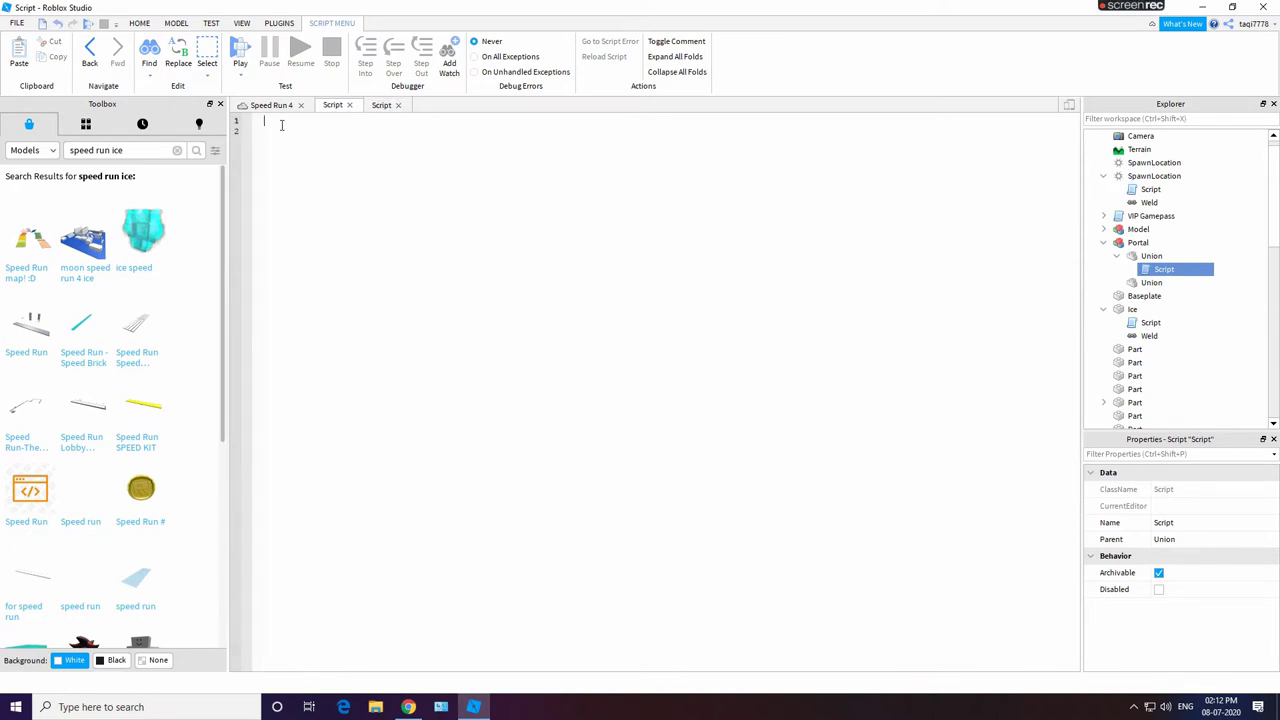
Step: Paste the copied teleport code into the new spawn location's empty script and close both open scripts
key("ctrl+v")
left_click(349, 105)
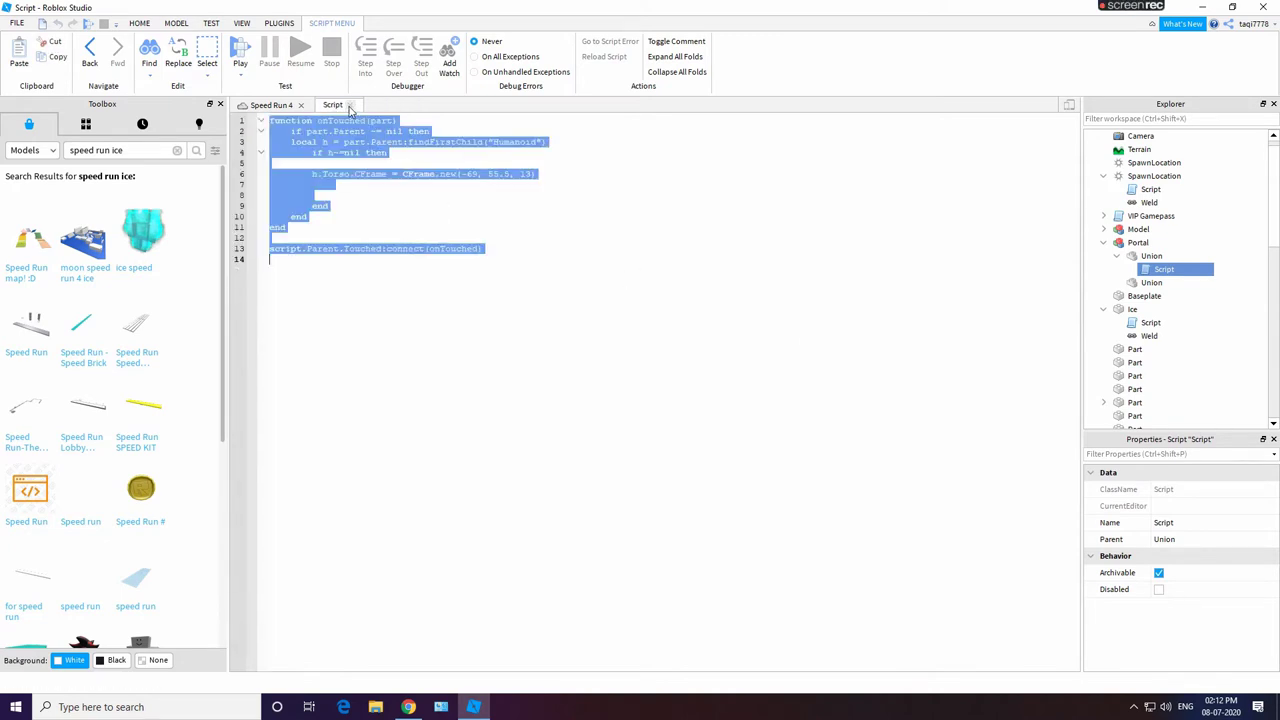
left_click(349, 105)
Step: Start a playtest and move the character in server mode to the lava arena's portal, returning to client mode
left_click(557, 62)
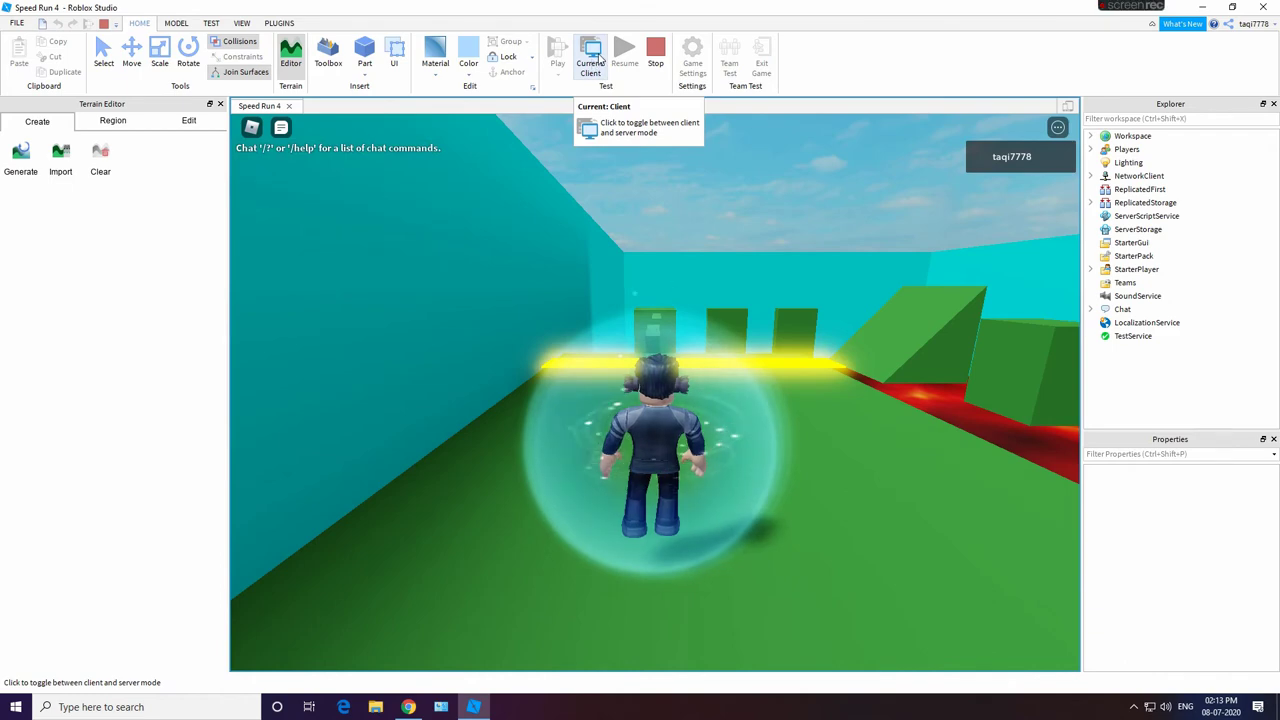
left_click(591, 62)
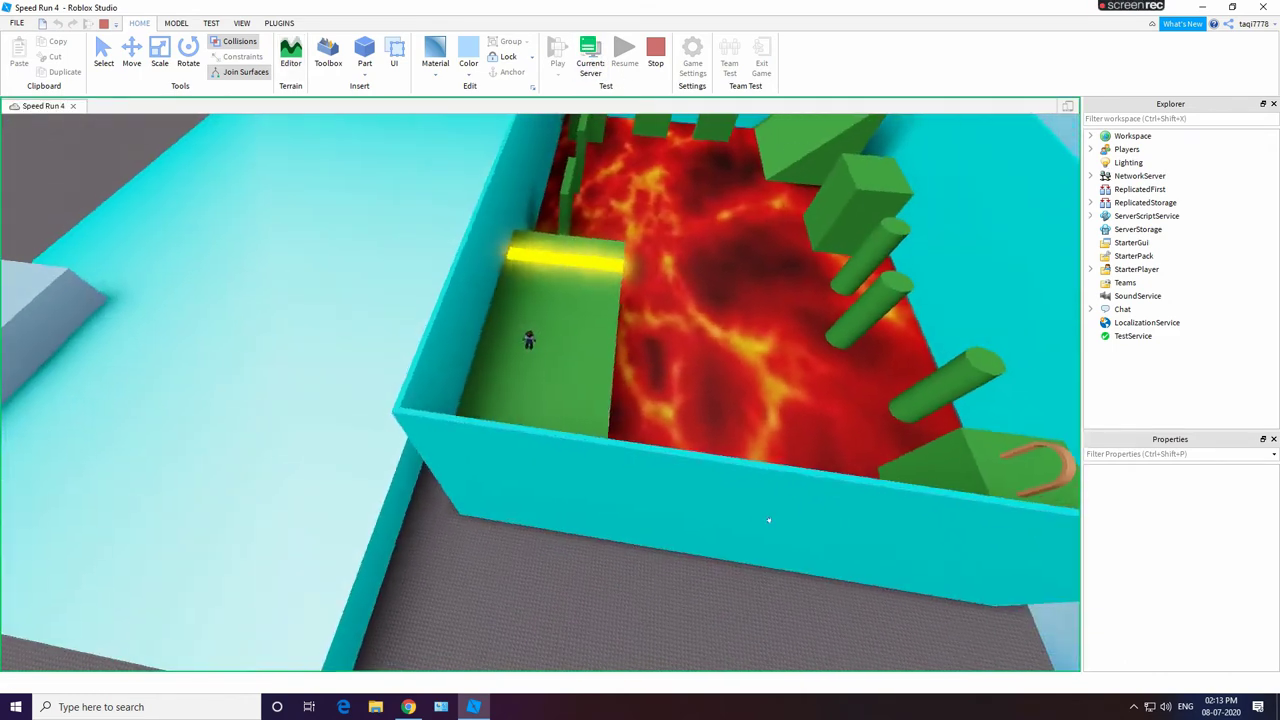
left_click(1024, 460)
left_click(591, 62)
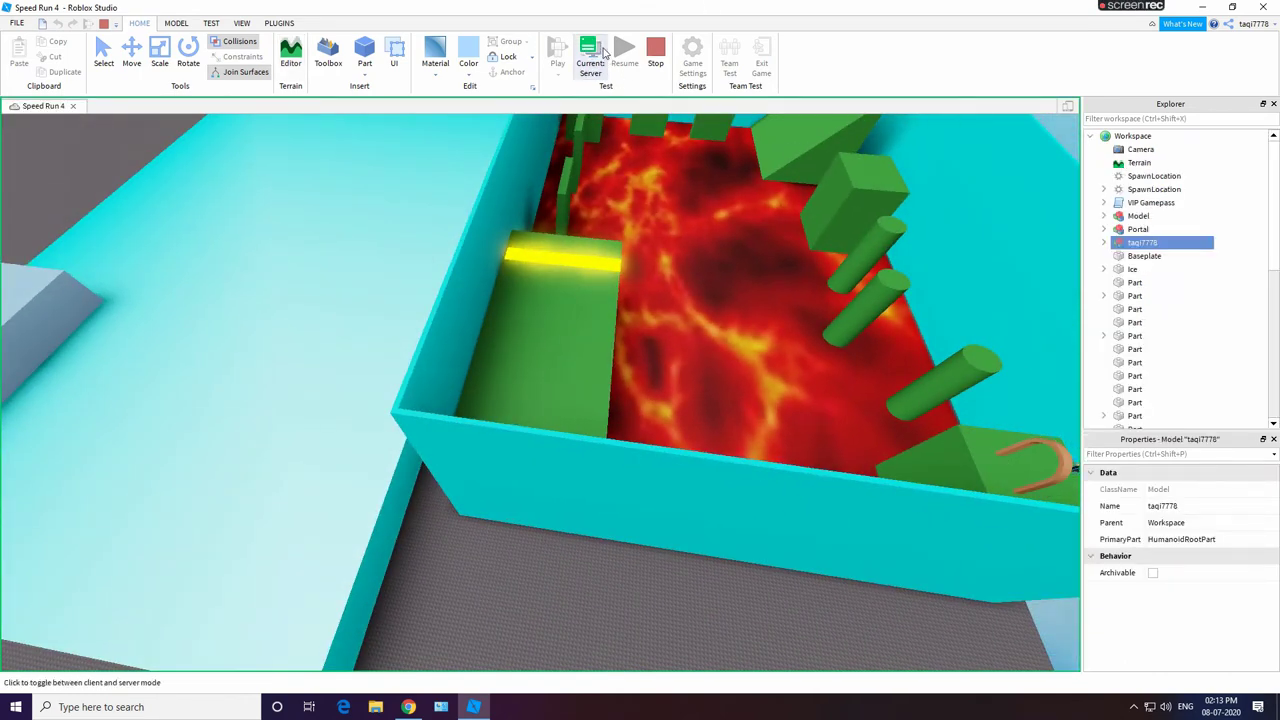
Step: Enter the portal, run across the light-blue platform onto the ice to test damage and respawning, and stop the playtest
key("w")
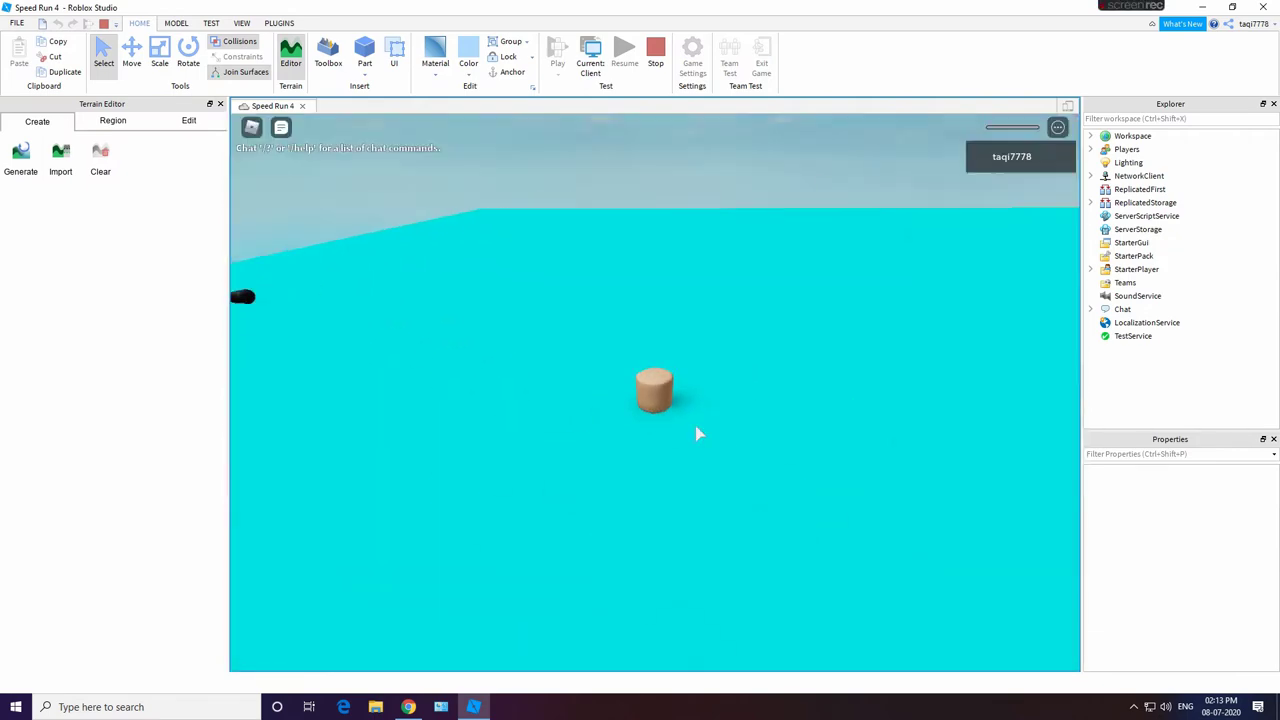
right_click_drag(696, 426, 654, 450)
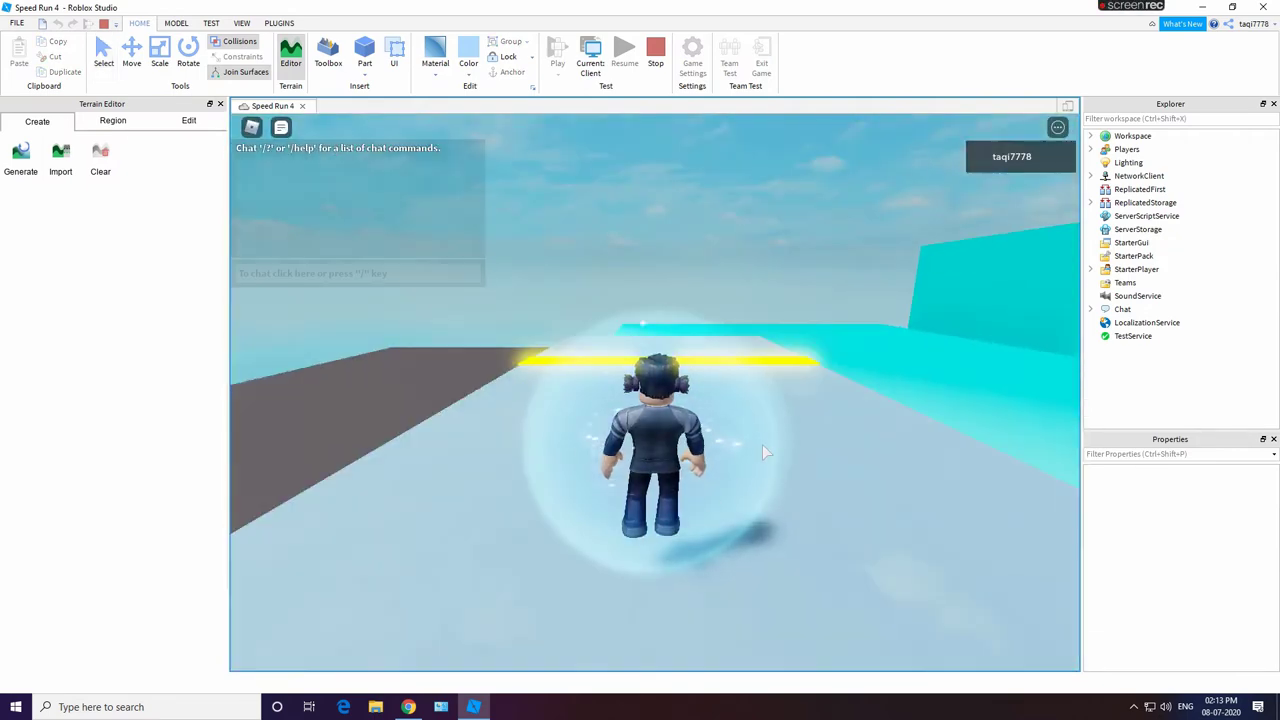
key("w")
right_click_drag(761, 445, 650, 270)
key("w")
key("space")
scroll(618, 477, "down", 4)
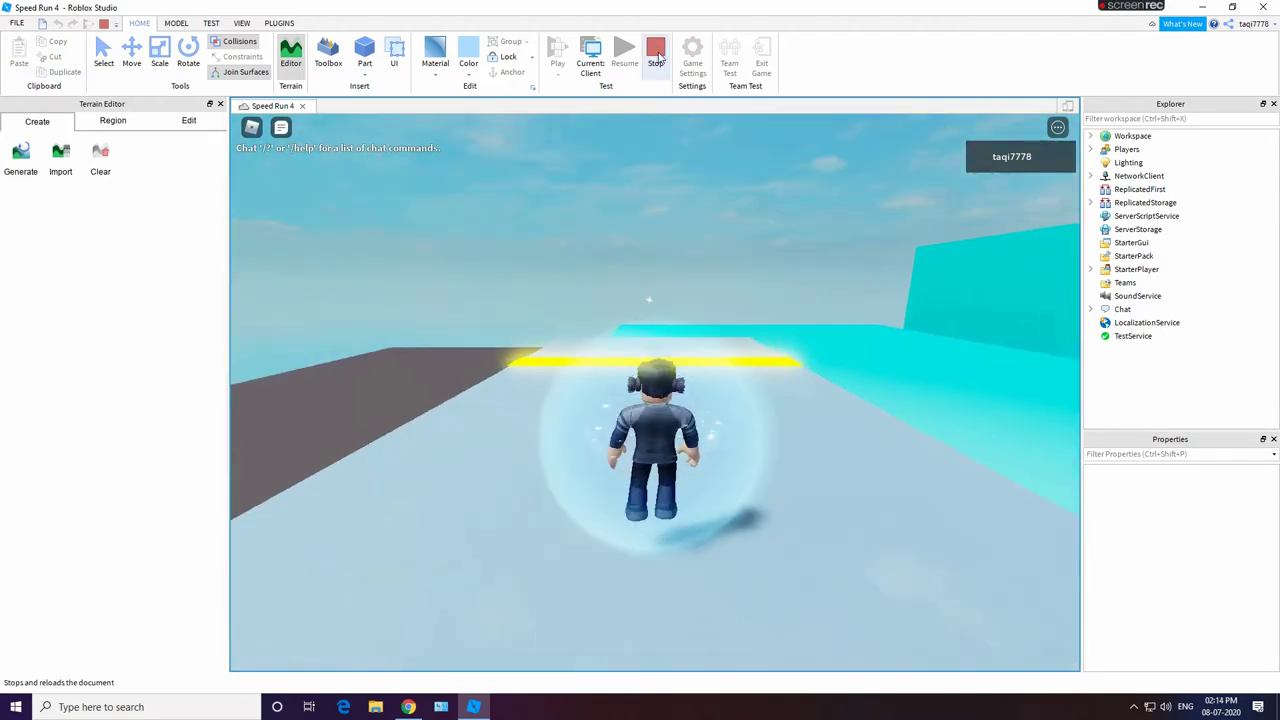
left_click(656, 62)
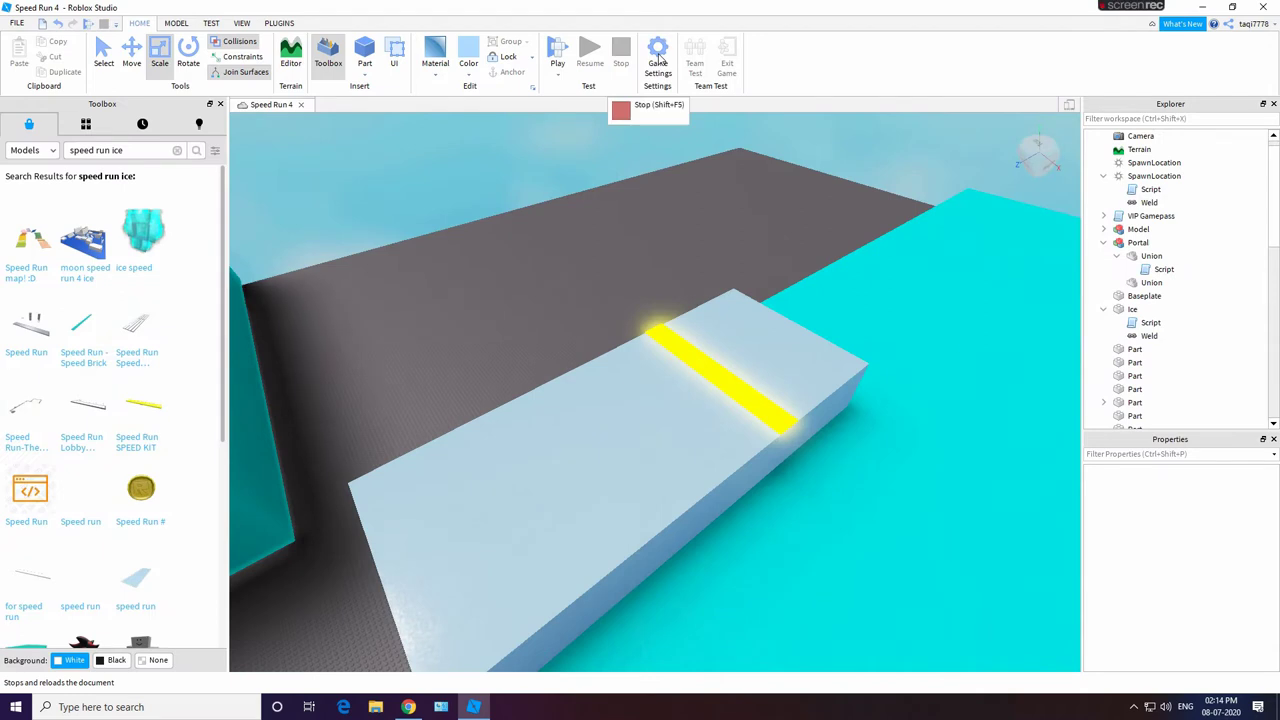
right_click_drag(620, 350, 890, 299)
right_click_drag(674, 297, 667, 343)
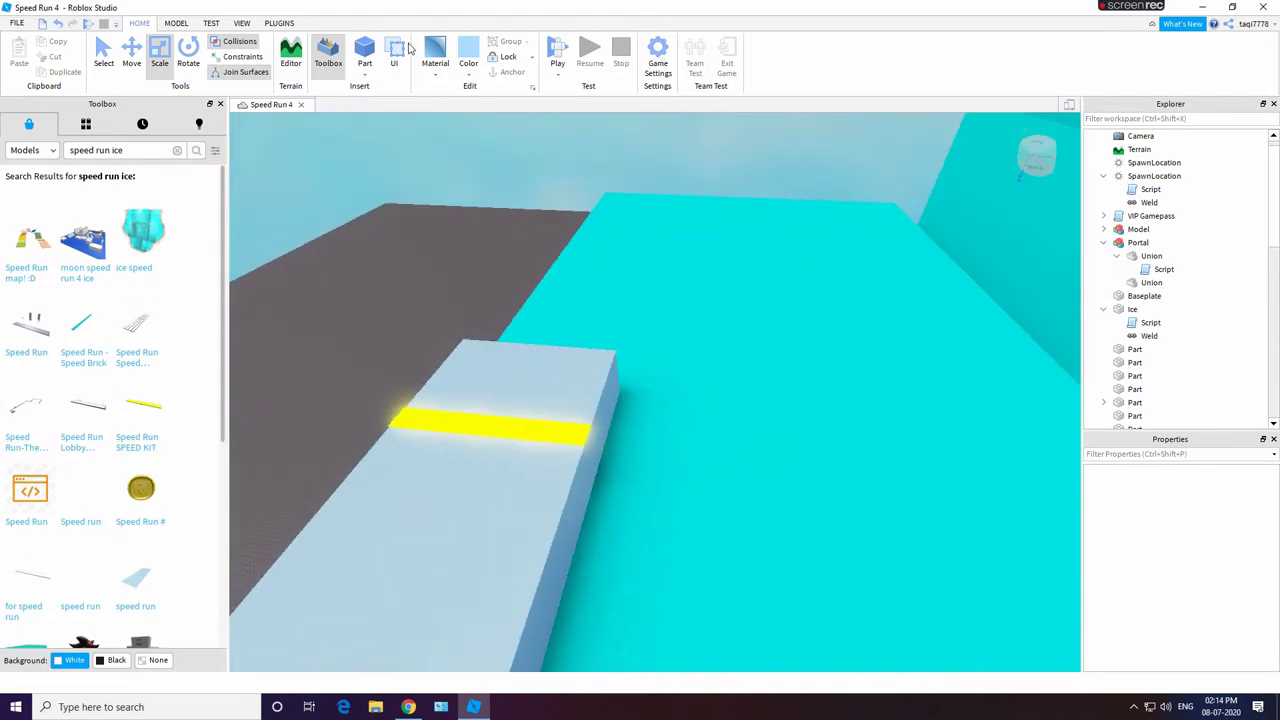
left_click(365, 74)
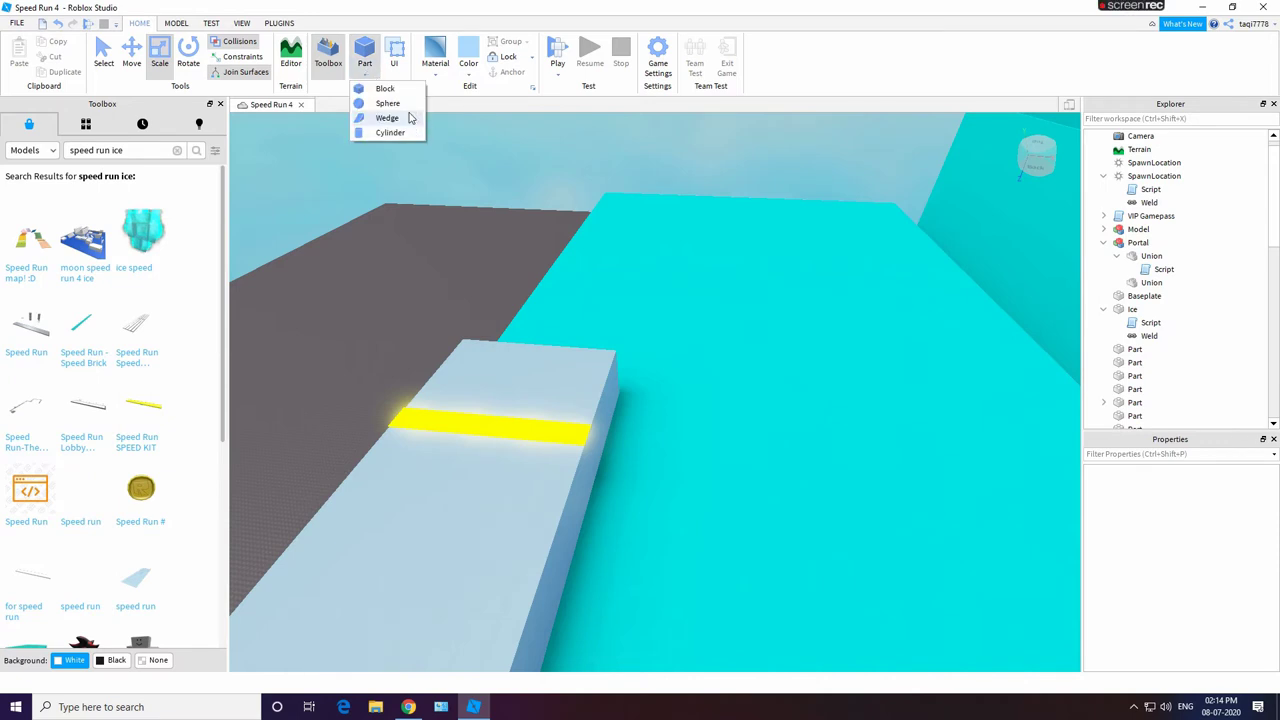
left_click(388, 104)
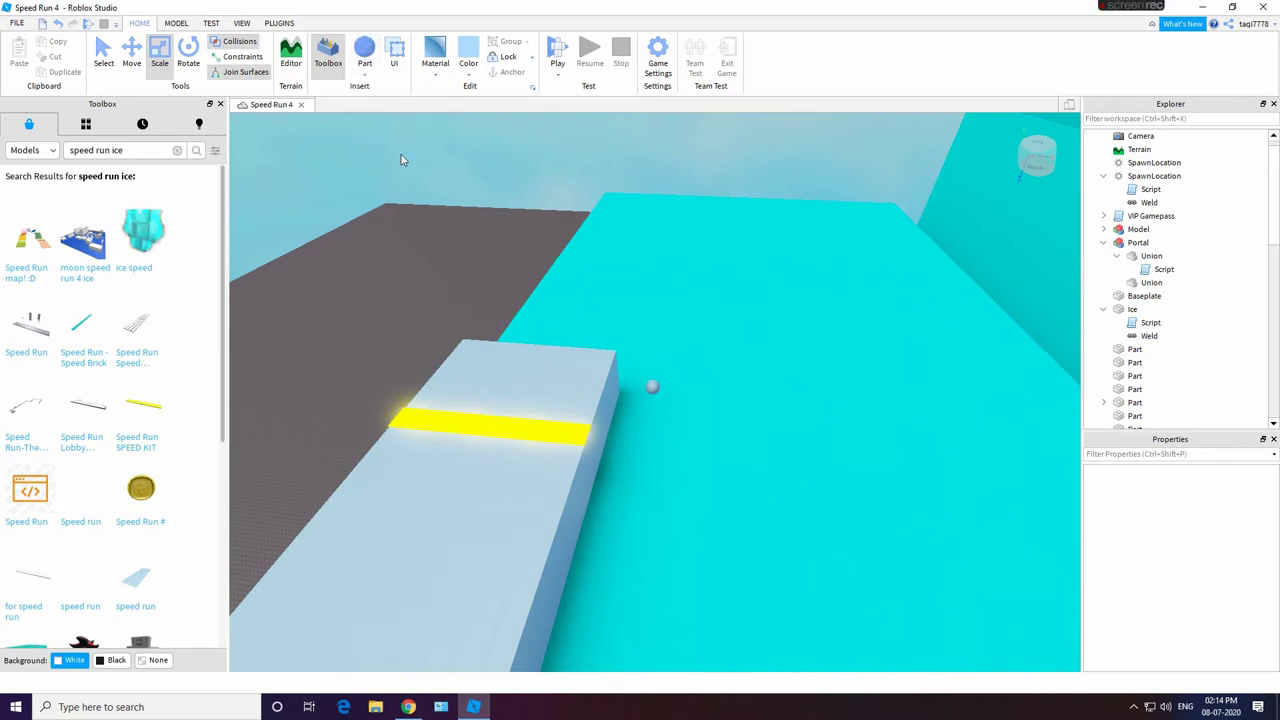
right_click(648, 385)
left_click(672, 133)
Step: Insert a block part on the ice beside the light-blue platform
left_click(365, 74)
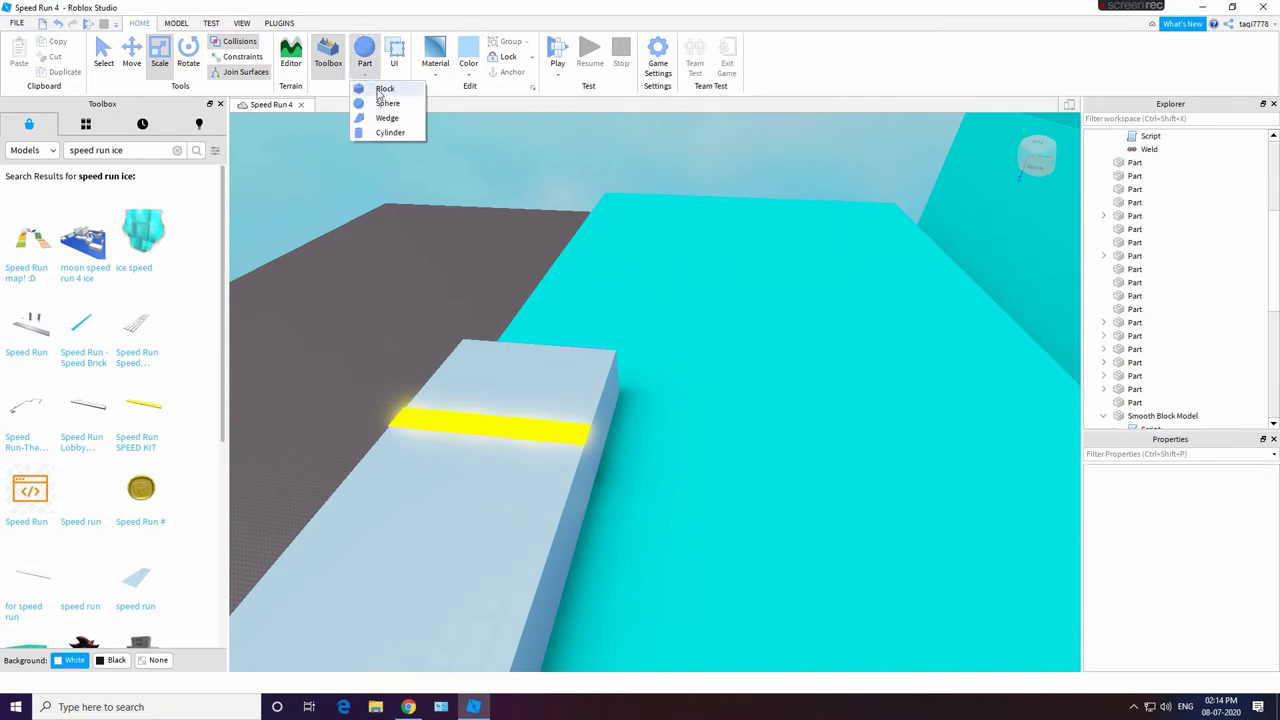
left_click(383, 90)
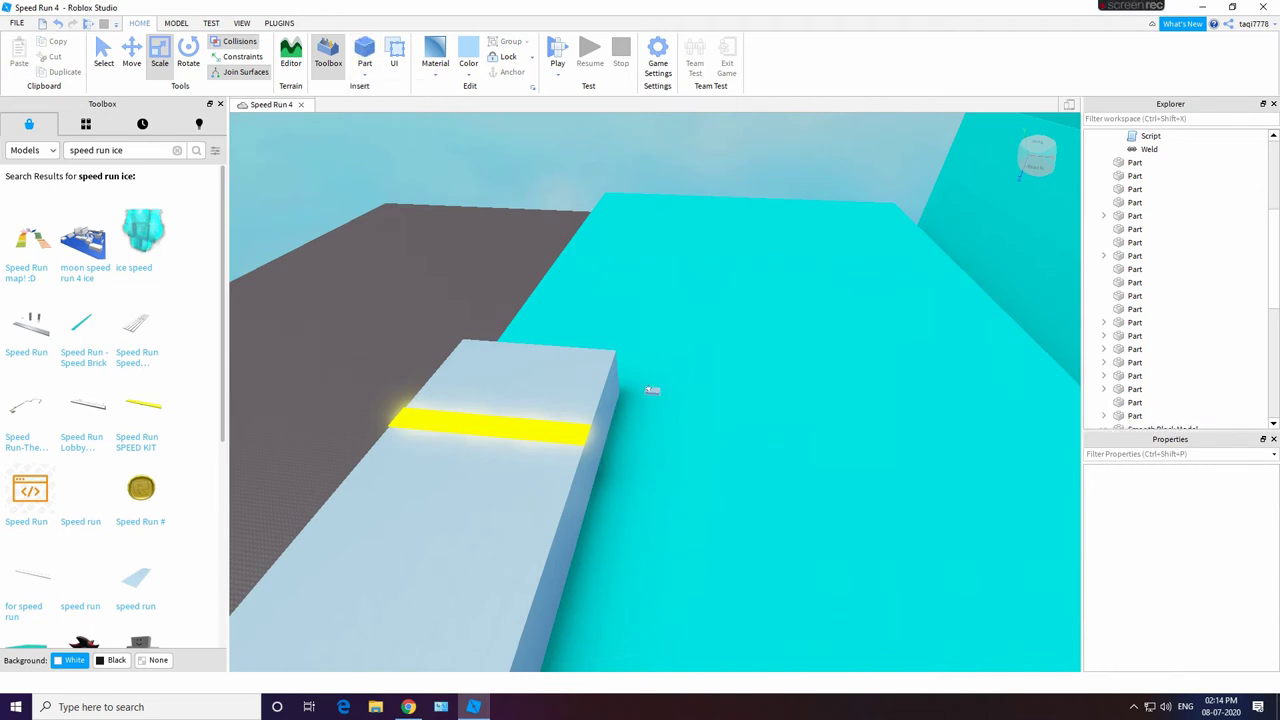
Step: Select the light-blue platform together with its yellow strip and invisible parts, and scale the group up slightly
left_click(541, 372)
right_click_drag(483, 499, 526, 414)
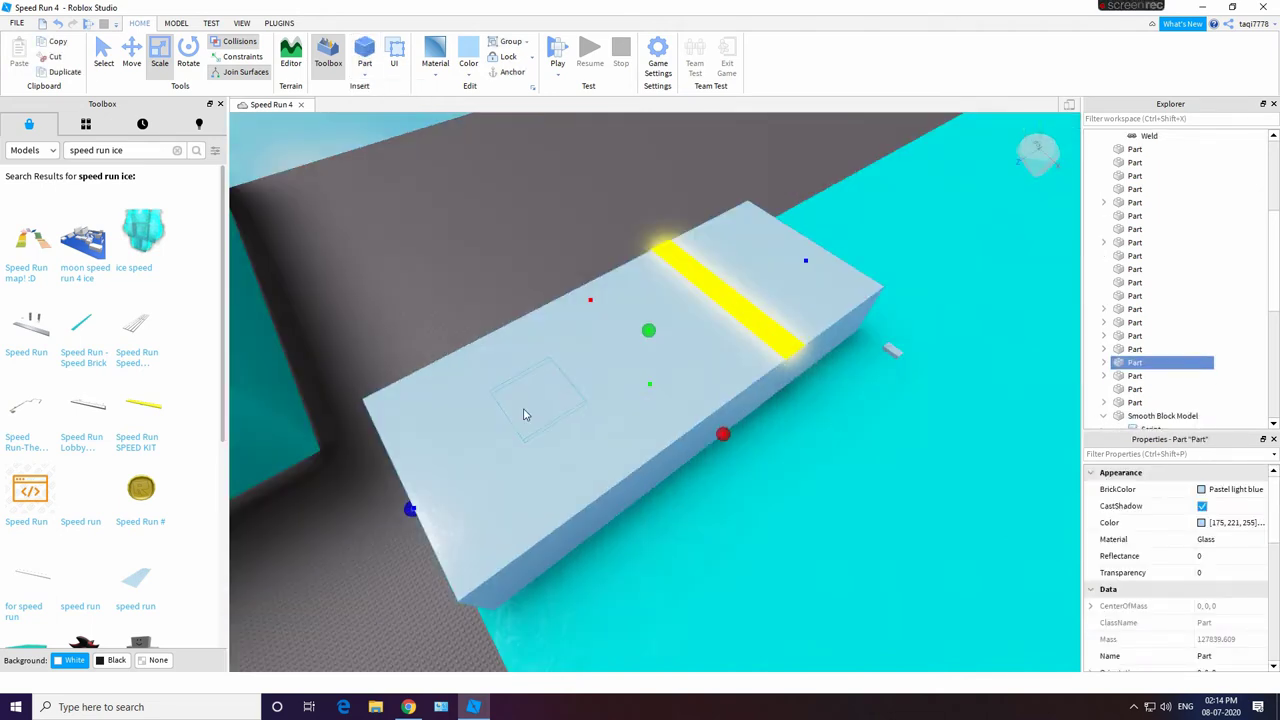
left_click(526, 414)
left_click(659, 405, "ctrl")
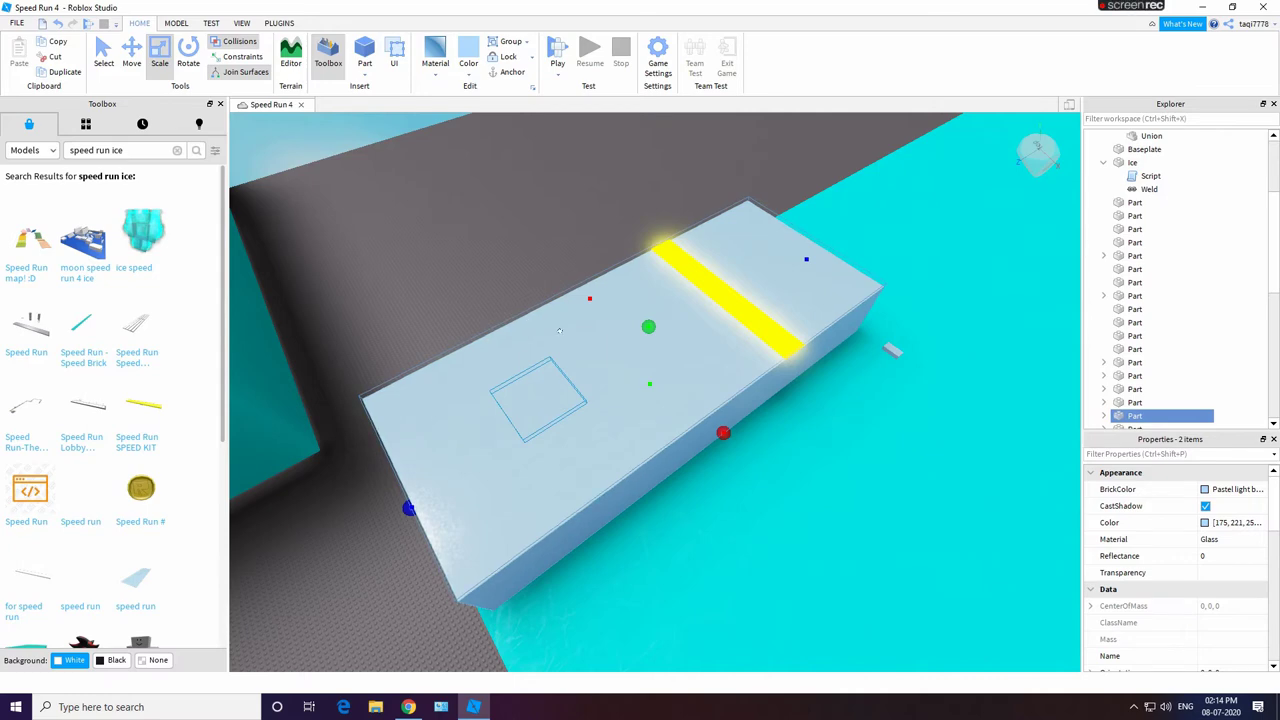
right_click_drag(560, 331, 517, 424)
left_click(490, 346)
left_click(540, 432, "ctrl")
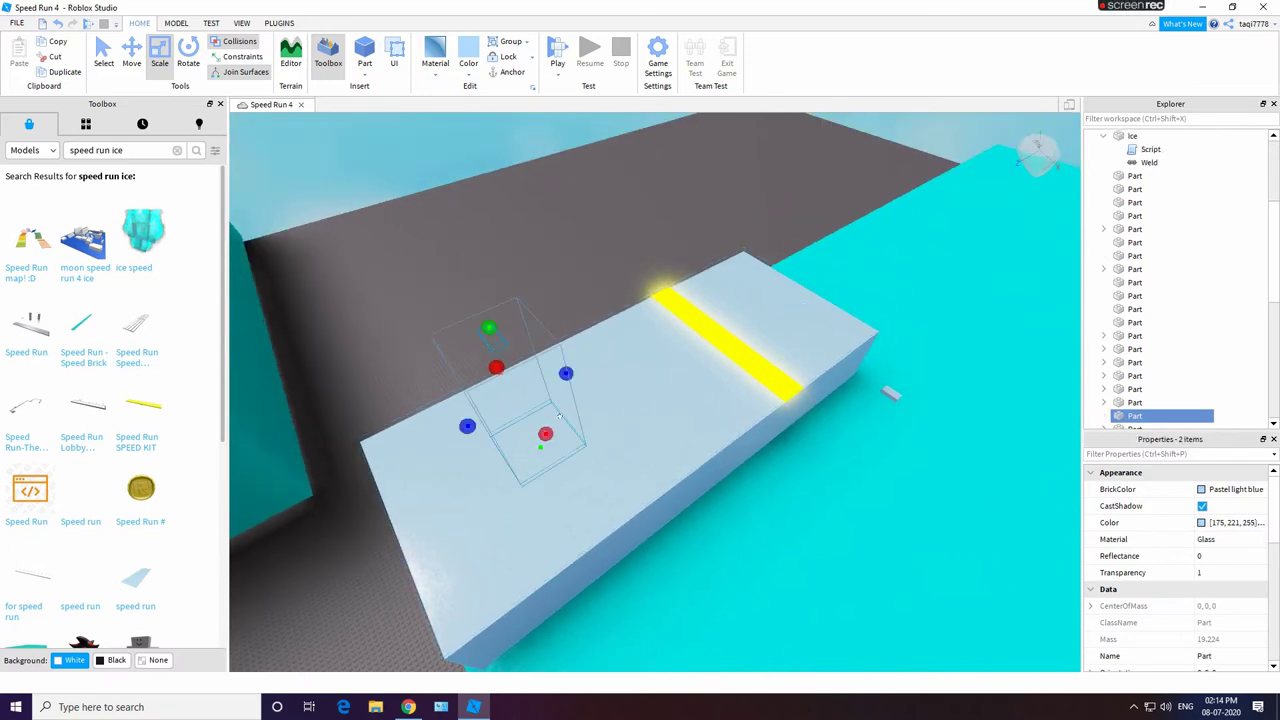
left_click(675, 377, "ctrl")
left_click(588, 322, "ctrl")
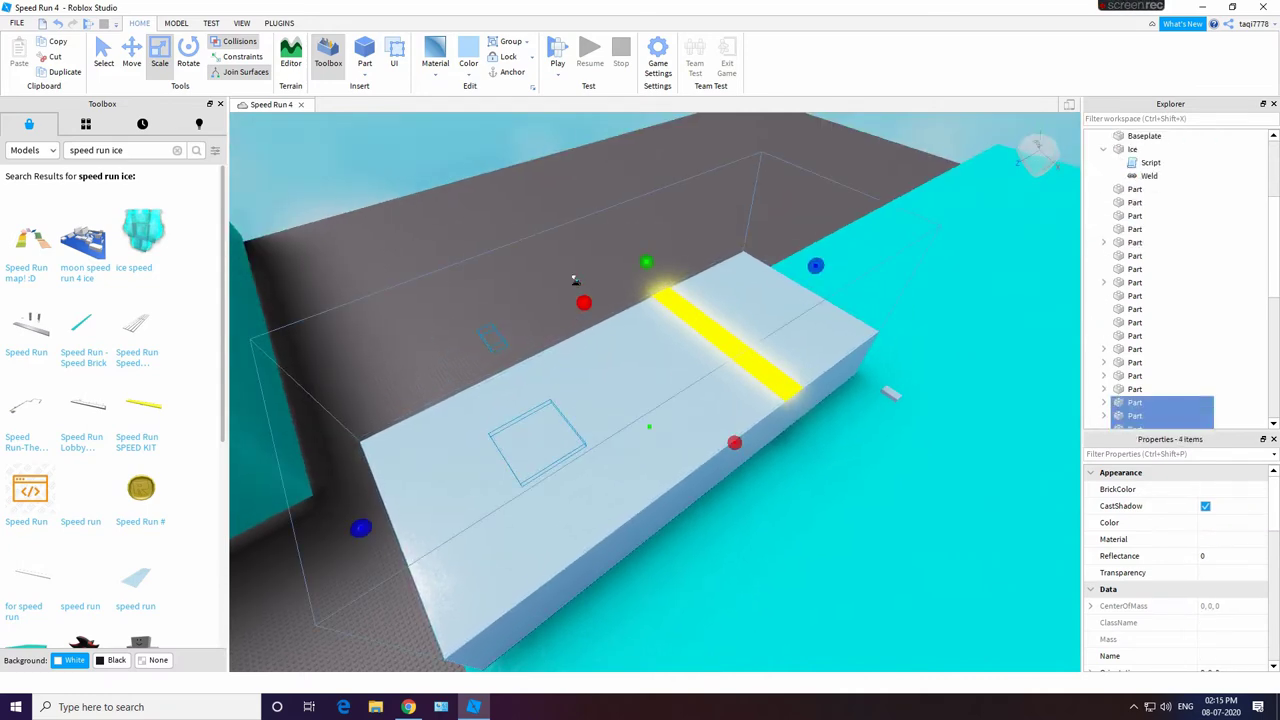
left_click(575, 280)
left_click(56, 23)
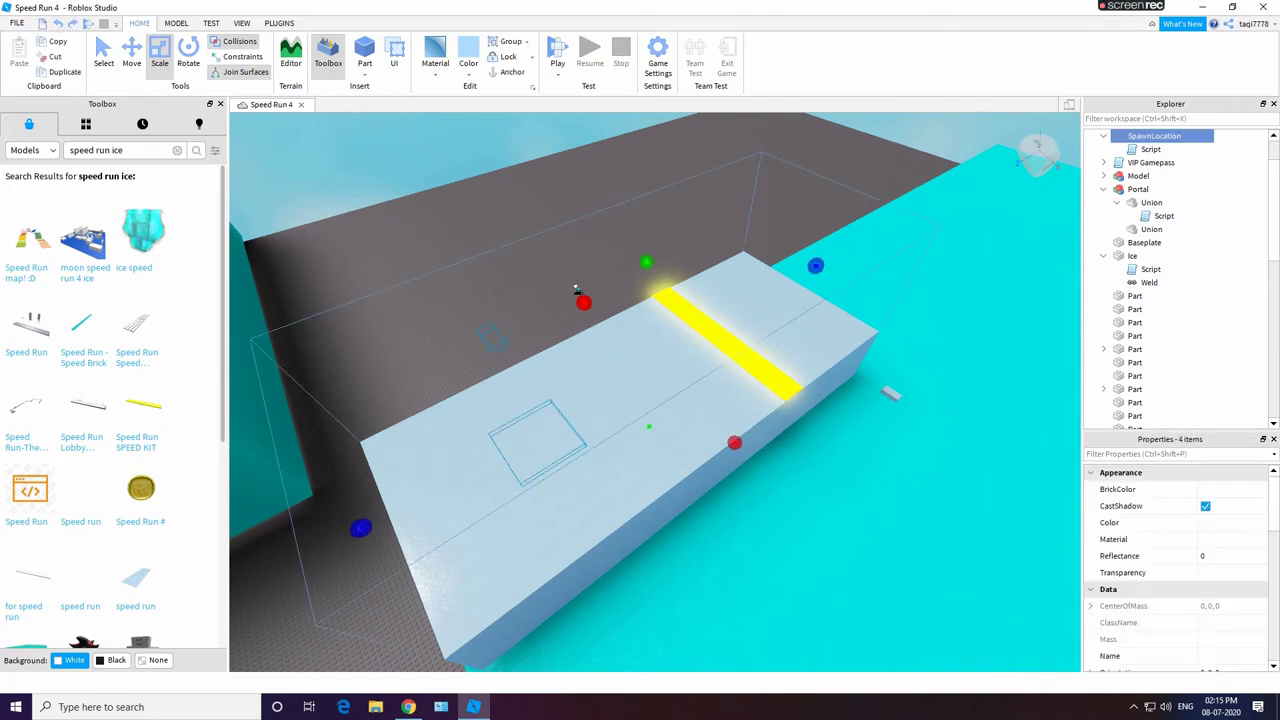
left_click(580, 222)
left_click(58, 23)
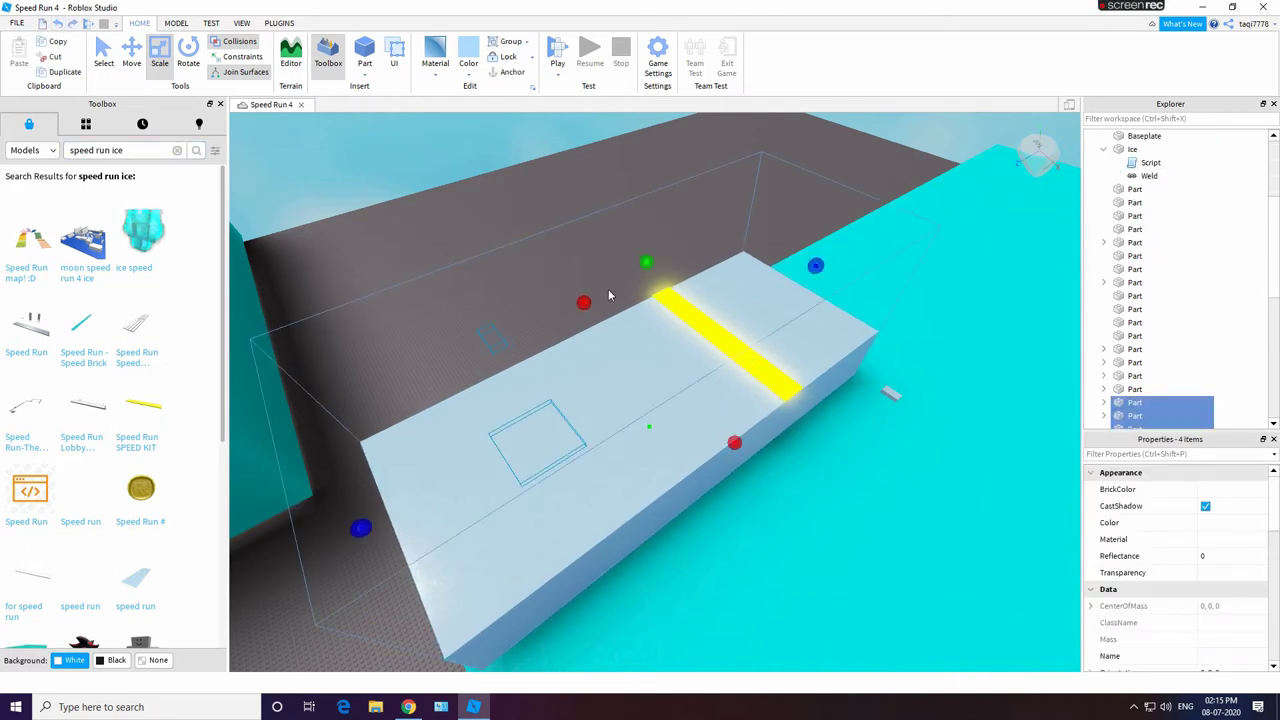
right_click_drag(686, 336, 684, 332)
scroll(684, 332, "up", 4)
scroll(660, 472, "down", 8)
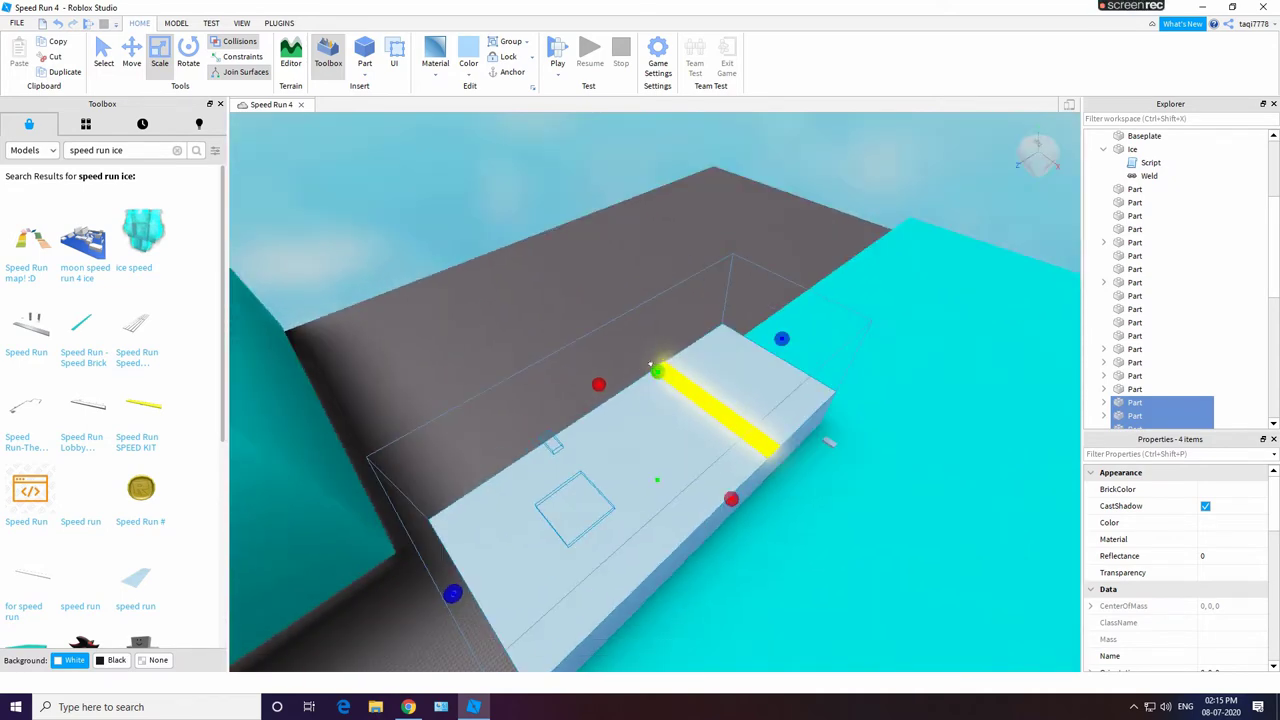
left_click_drag(652, 366, 653, 353)
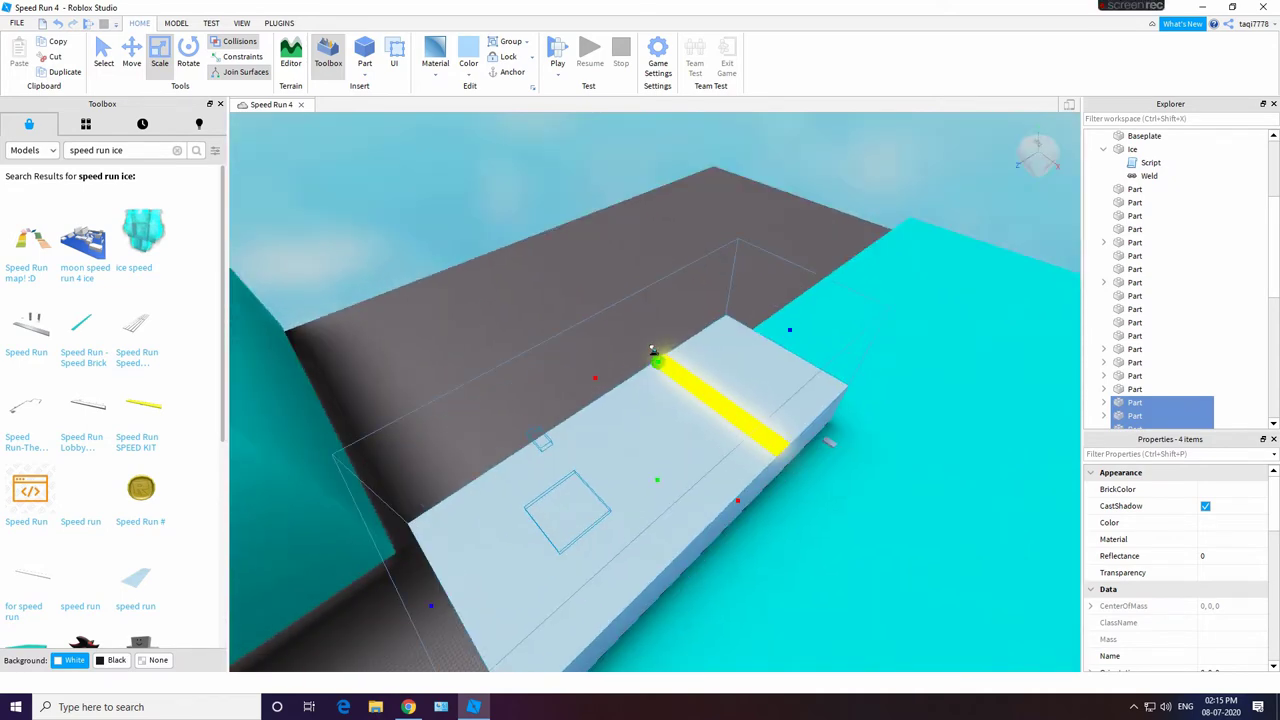
left_click(652, 334)
Step: Place the new block on the ice beyond the platform's end and shape it into a thin upright pillar
right_click_drag(660, 560, 722, 539)
left_click(676, 564)
left_click(602, 372)
left_click(700, 275)
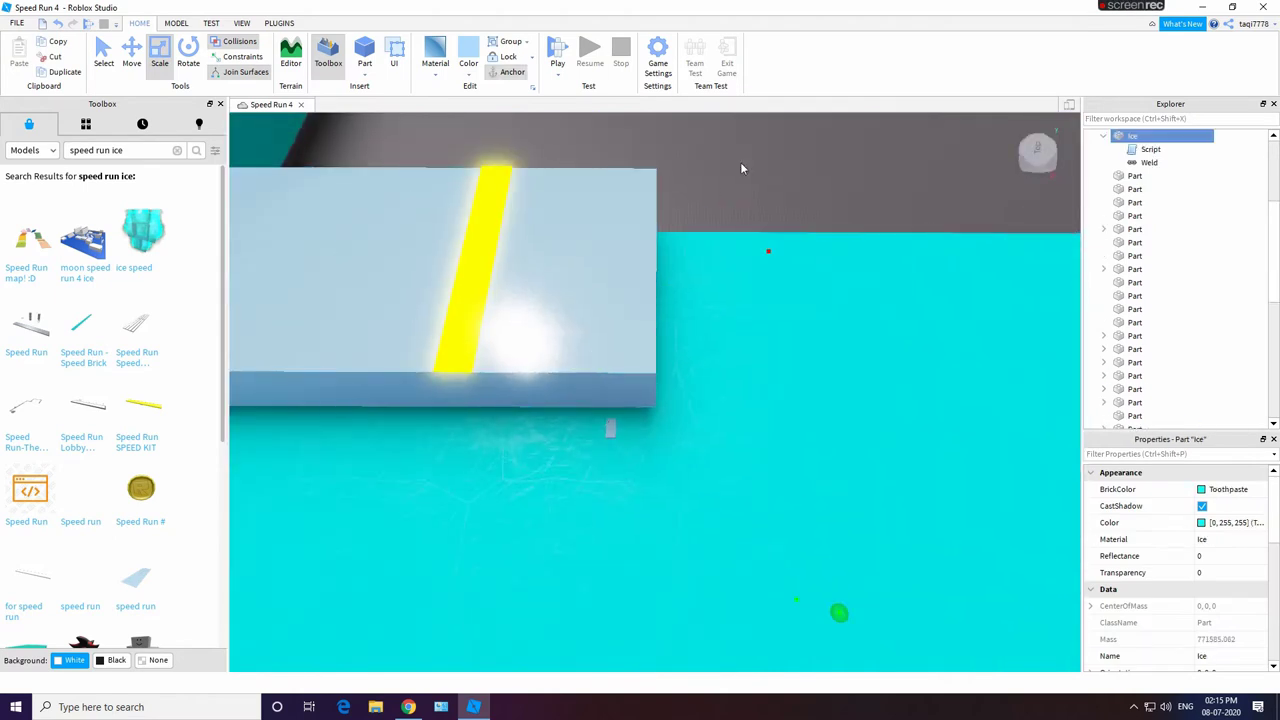
left_click(741, 163)
left_click(602, 421)
left_click(602, 402)
left_click_drag(606, 420, 811, 248)
right_click_drag(774, 245, 800, 225)
Step: Rotate the upright pillar so it lies horizontally above the ice as a floating bar
left_click(194, 57)
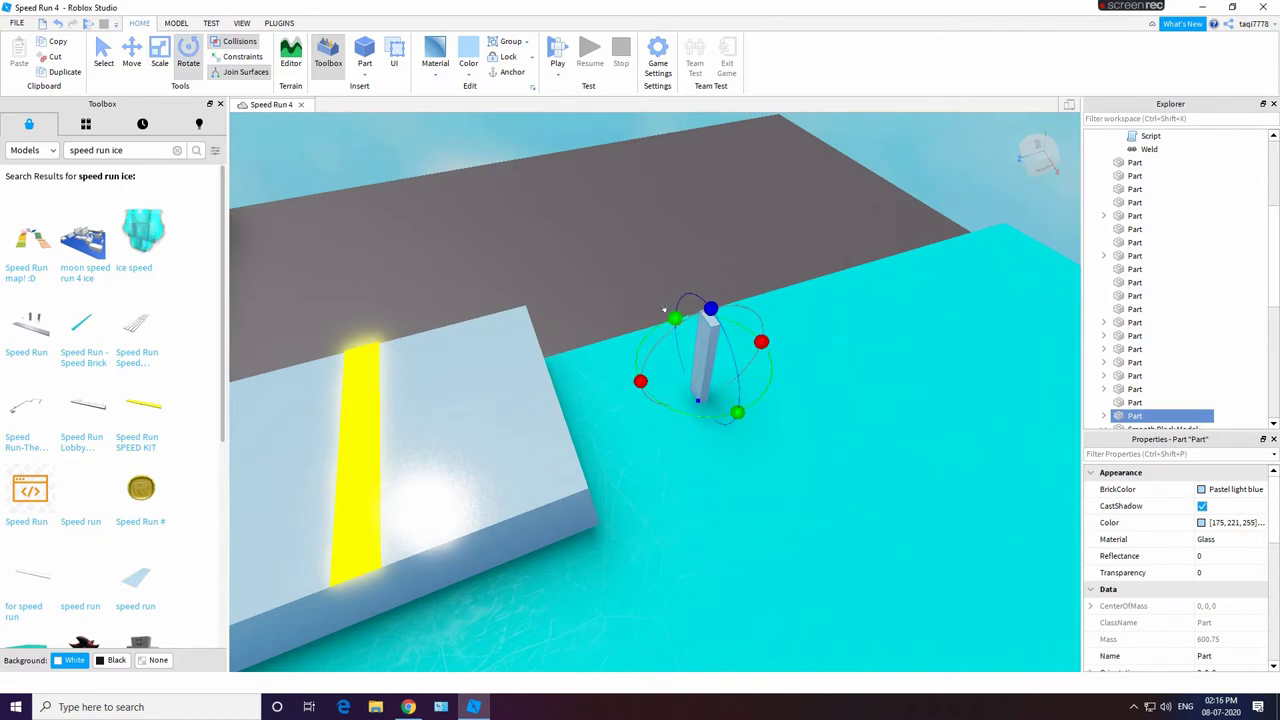
left_click(633, 354)
scroll(712, 454, "up", 4)
left_click(684, 290)
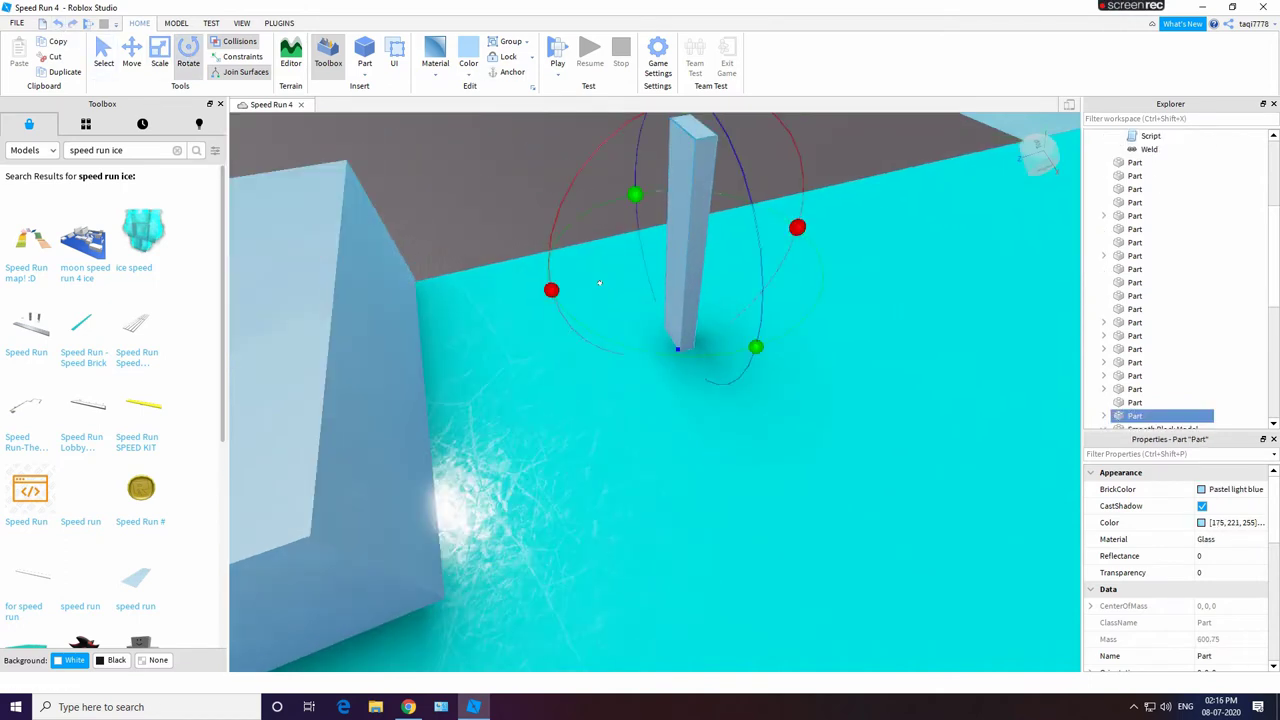
left_click_drag(581, 160, 746, 146)
left_click(876, 140)
scroll(876, 140, "down", 5)
right_click_drag(876, 140, 888, 118)
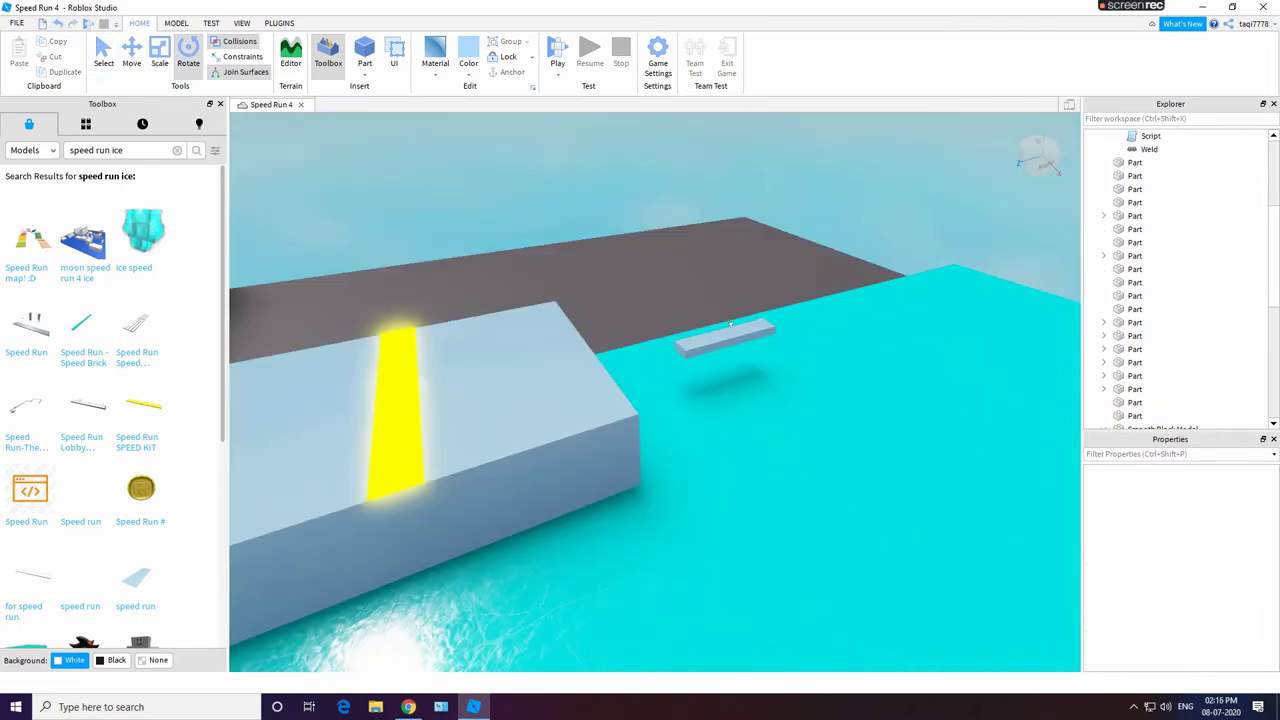
Step: Thicken the floating bar beyond the platform's end with the Scale tool
left_click(736, 337)
left_click(160, 54)
left_click_drag(728, 325, 750, 270)
left_click(750, 266)
left_click(730, 326)
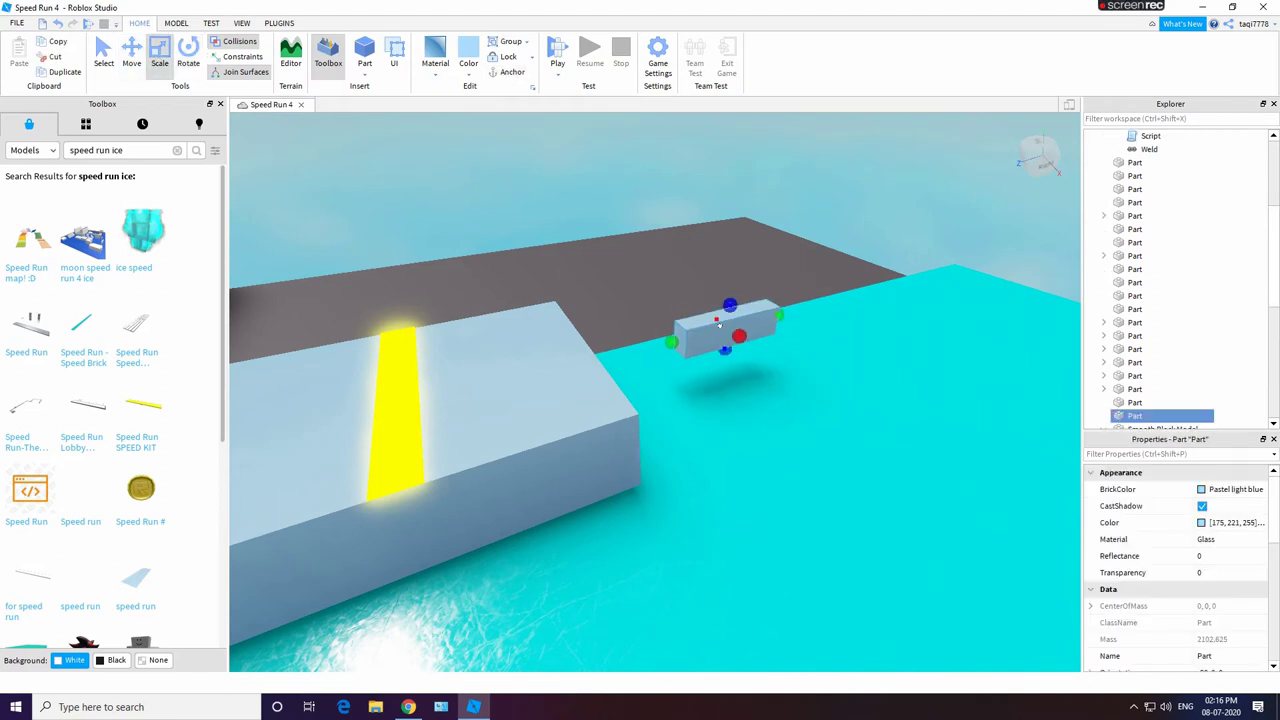
Step: Extend the bar upward and pull its underside up, leaving a flat bar higher above the ice
left_click_drag(726, 352, 751, 246)
left_click(751, 246)
left_click_drag(732, 316, 721, 261)
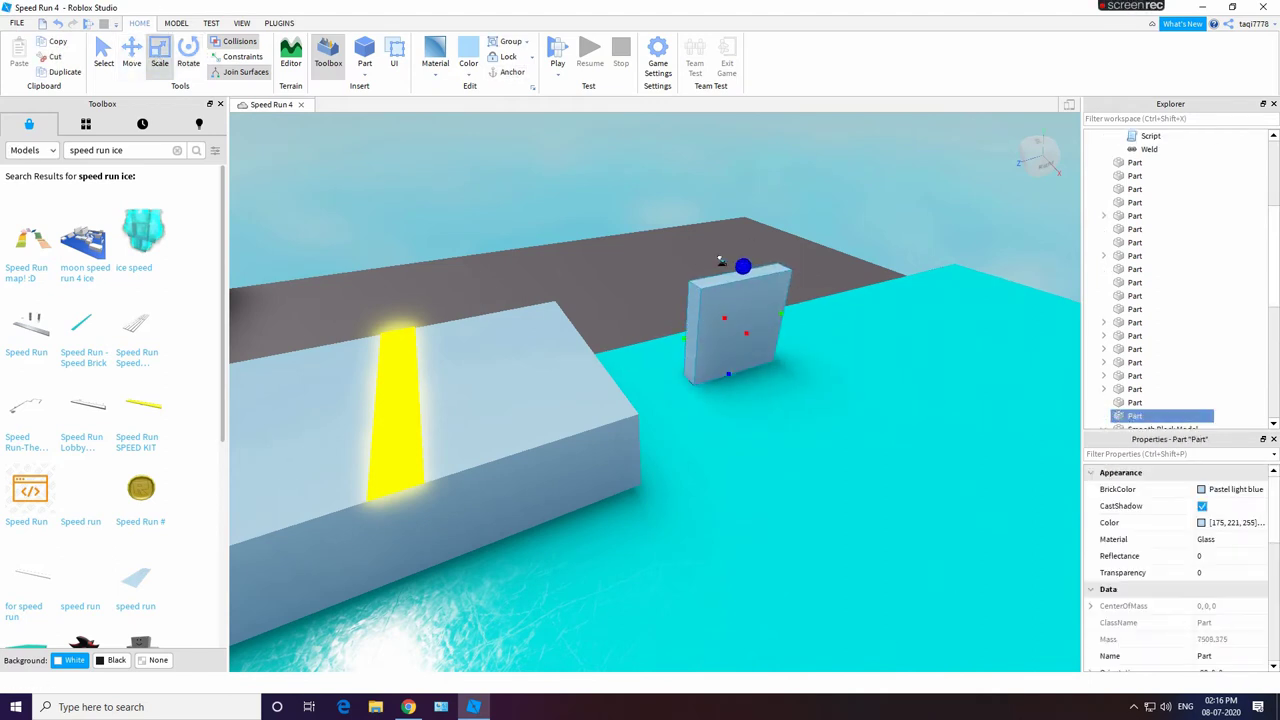
left_click_drag(720, 358, 780, 308)
scroll(783, 317, "up", 3)
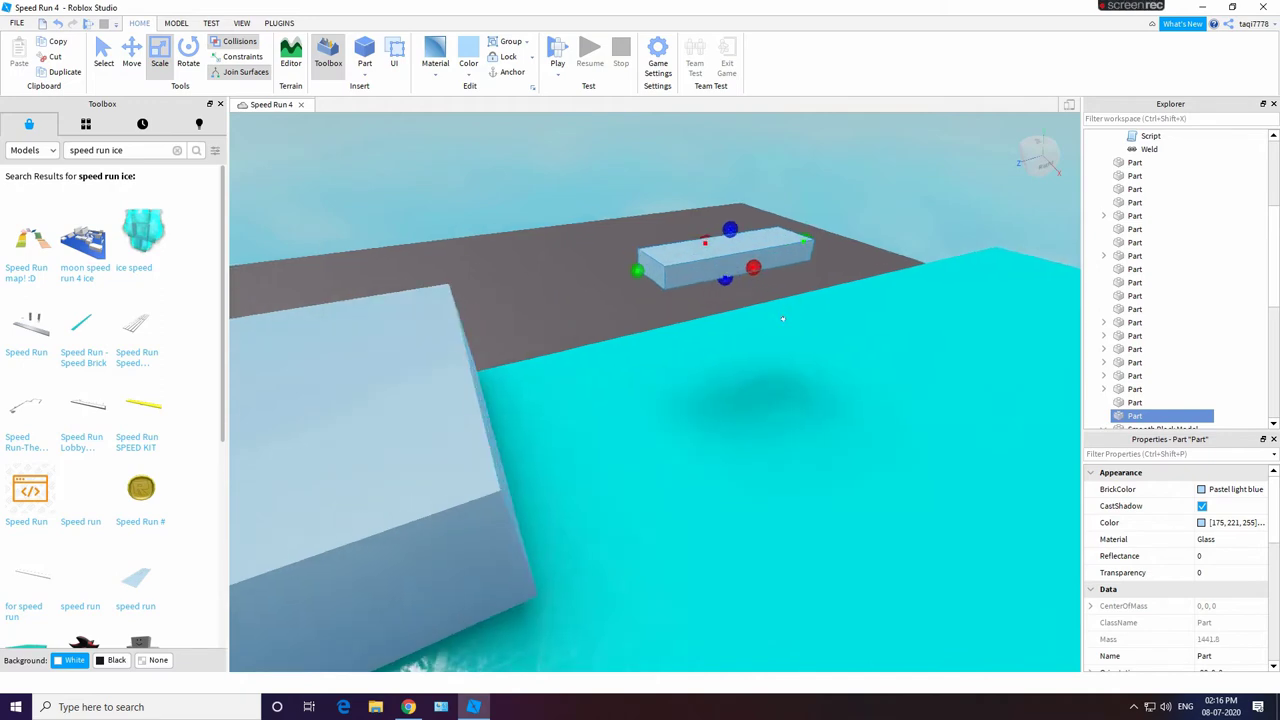
Step: Scale the raised bar's length and width to form a long, narrow stepping platform
right_click_drag(783, 317, 781, 315)
scroll(781, 315, "down", 4)
left_click_drag(711, 289, 706, 278)
left_click_drag(797, 274, 843, 245)
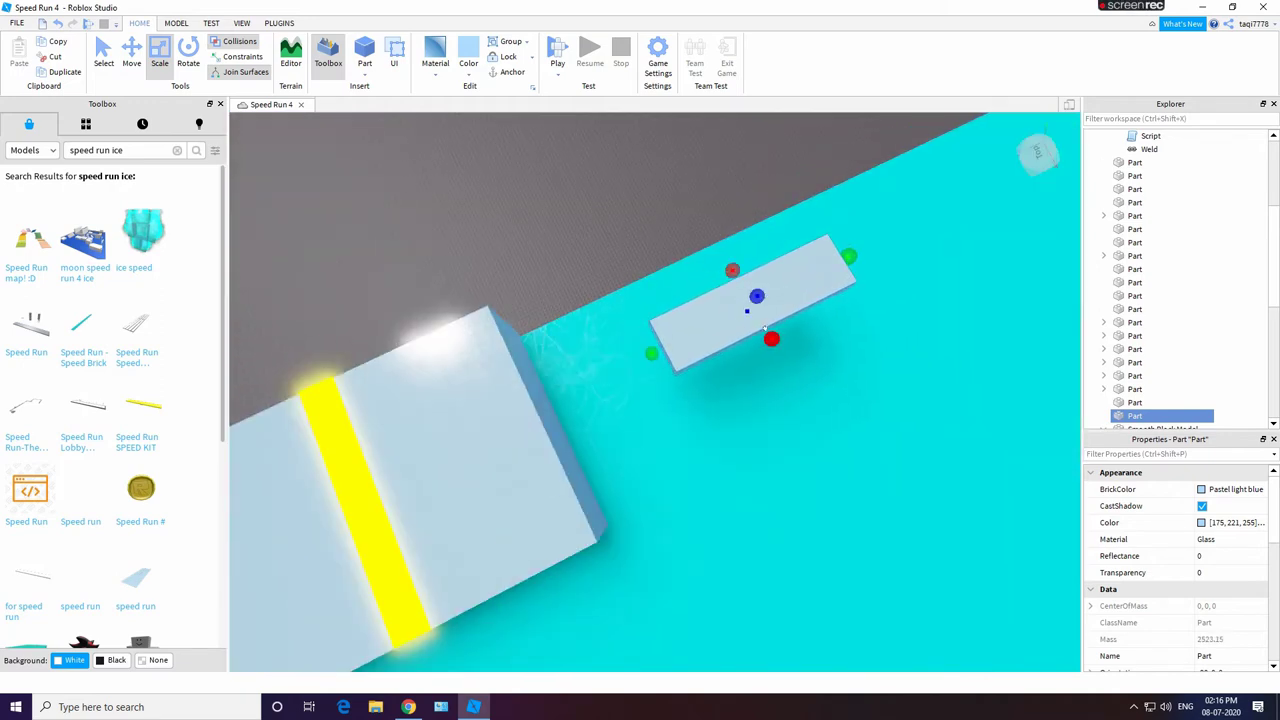
left_click_drag(771, 337, 765, 328)
right_click_drag(797, 318, 806, 320)
scroll(806, 320, "down", 1)
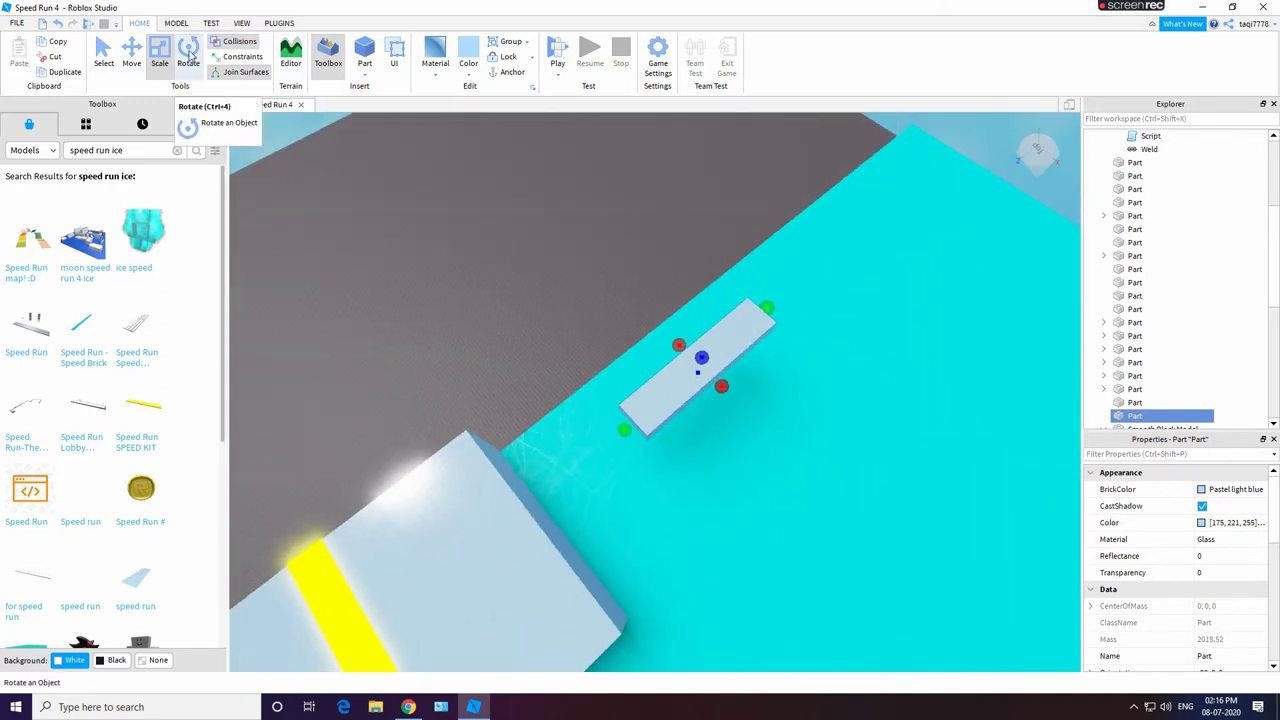
Step: Rotate the narrow glass bar on the cyan platform about its long axis so that it sits tilted
left_click(188, 55)
left_click_drag(642, 270, 634, 280)
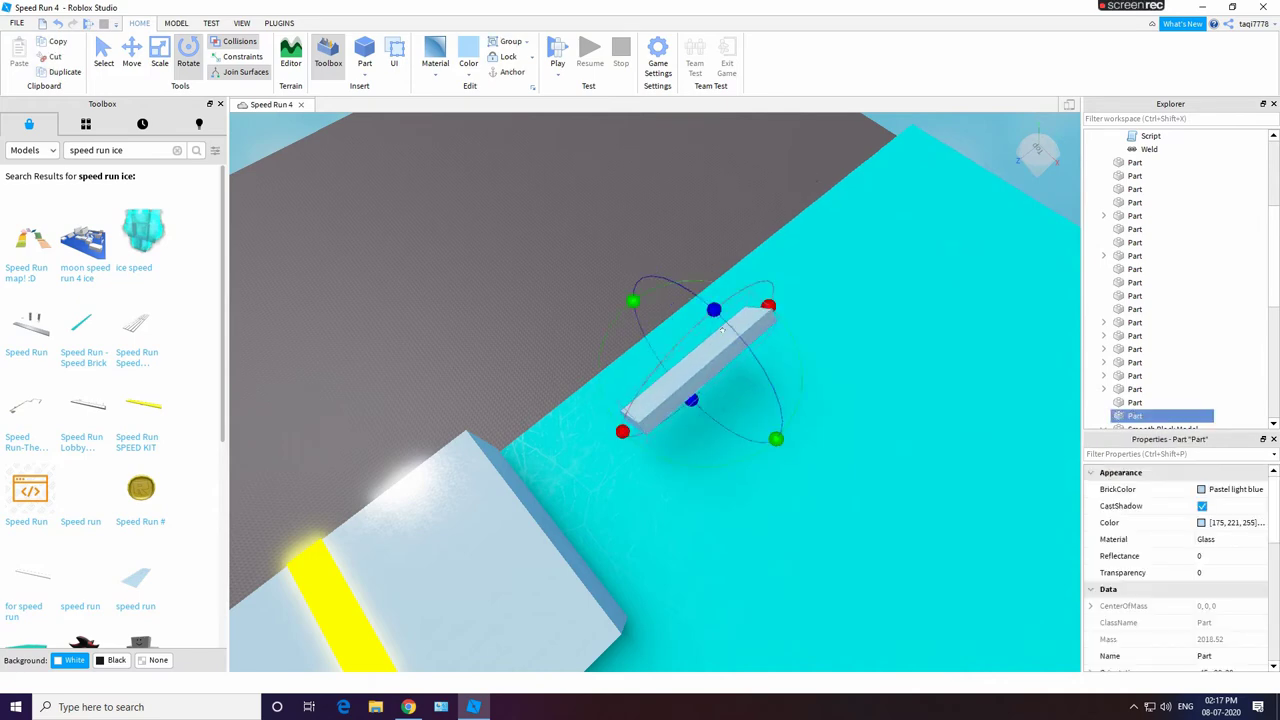
key("d")
right_click_drag(722, 330, 672, 331)
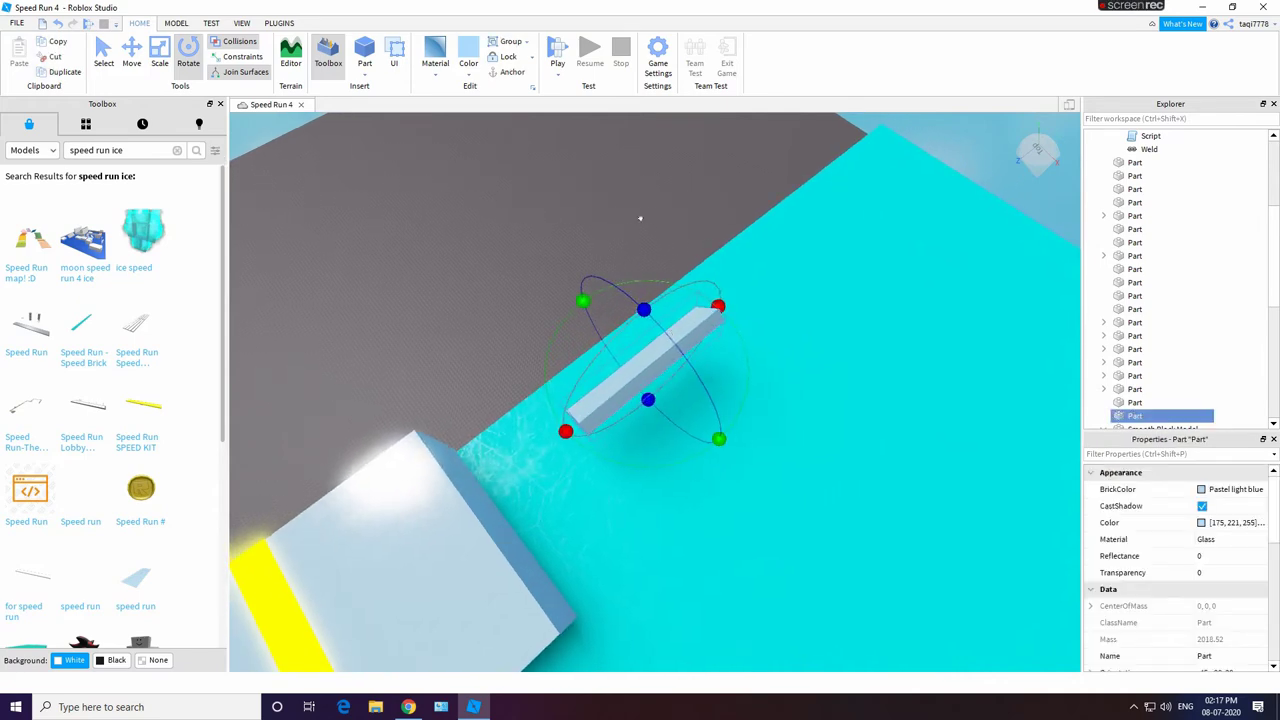
Step: Duplicate the tilted bar and place the copy farther along the edge of the cyan platform
left_click(158, 60)
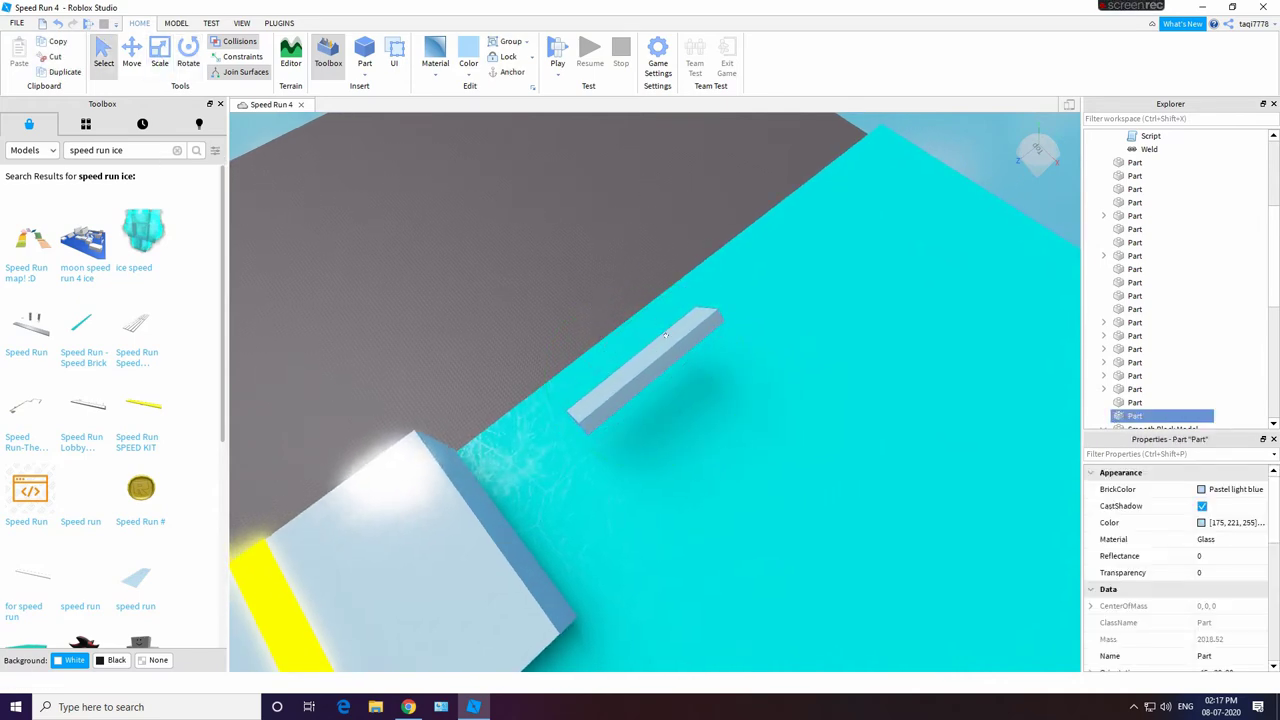
scroll(665, 335, "up", 2)
left_click(160, 63)
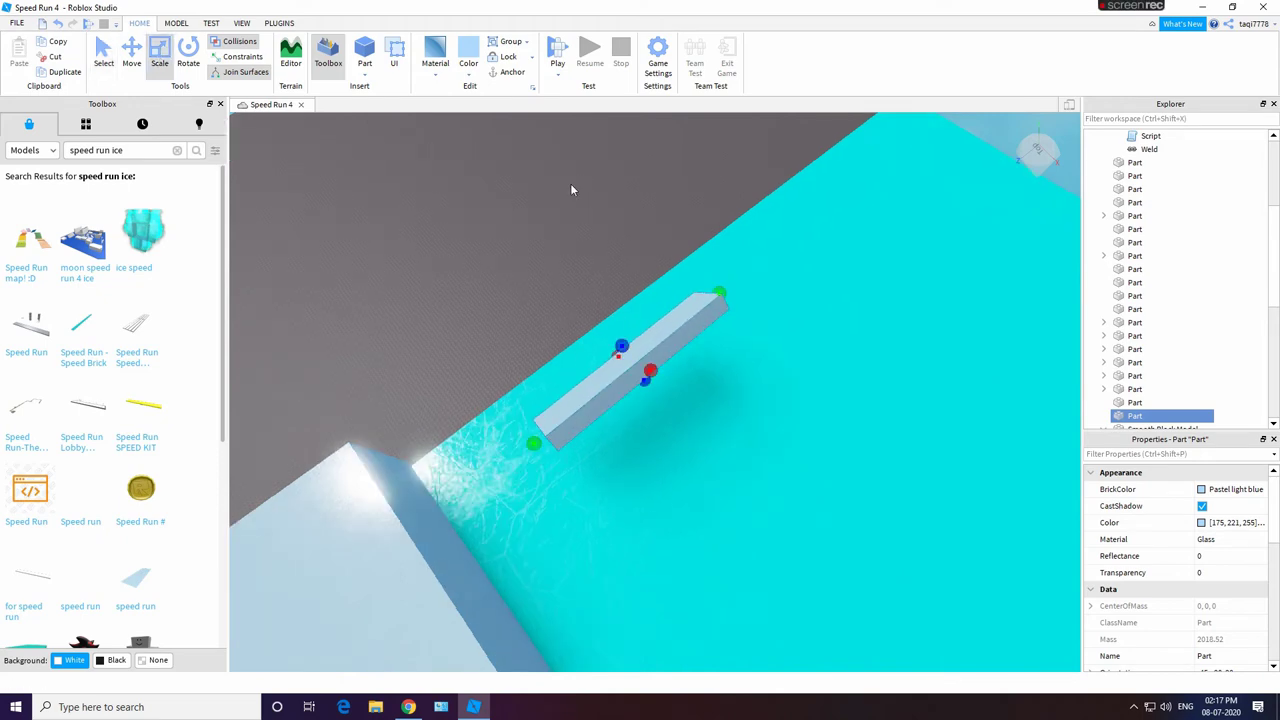
right_click(684, 316)
left_click(715, 384)
left_click_drag(788, 228, 814, 217)
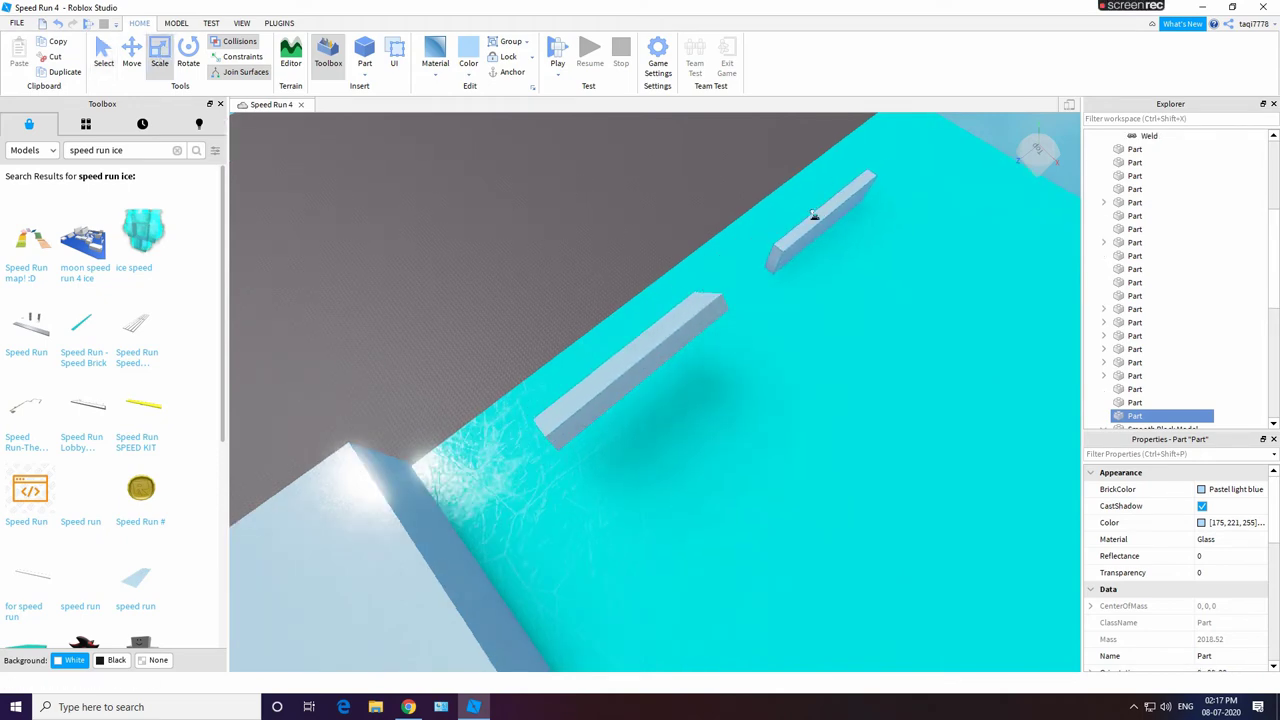
left_click(61, 23)
left_click_drag(618, 342, 836, 192)
Step: Rotate the copied bar about its long axis so it tilts differently from the first bar
left_click(797, 245)
left_click(799, 254)
right_click_drag(812, 440, 806, 403)
left_click_drag(758, 440, 768, 366)
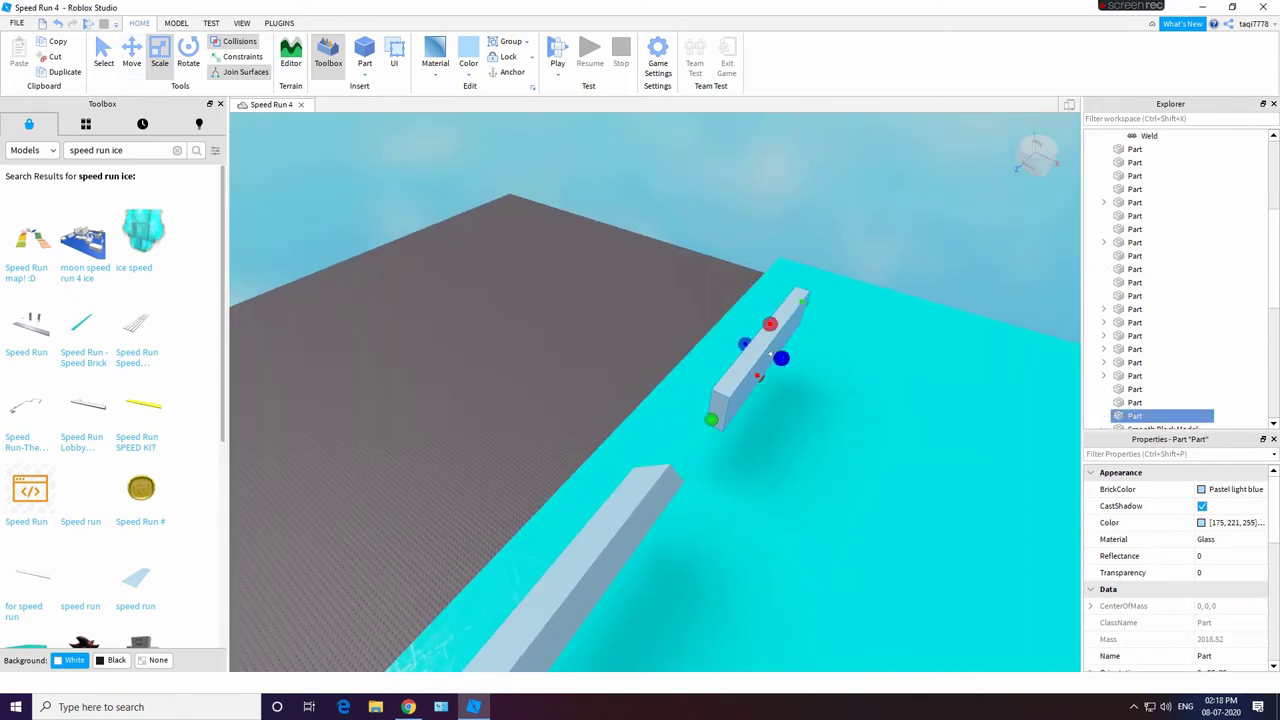
key("ctrl+4")
left_click_drag(860, 304, 706, 328)
left_click(706, 328)
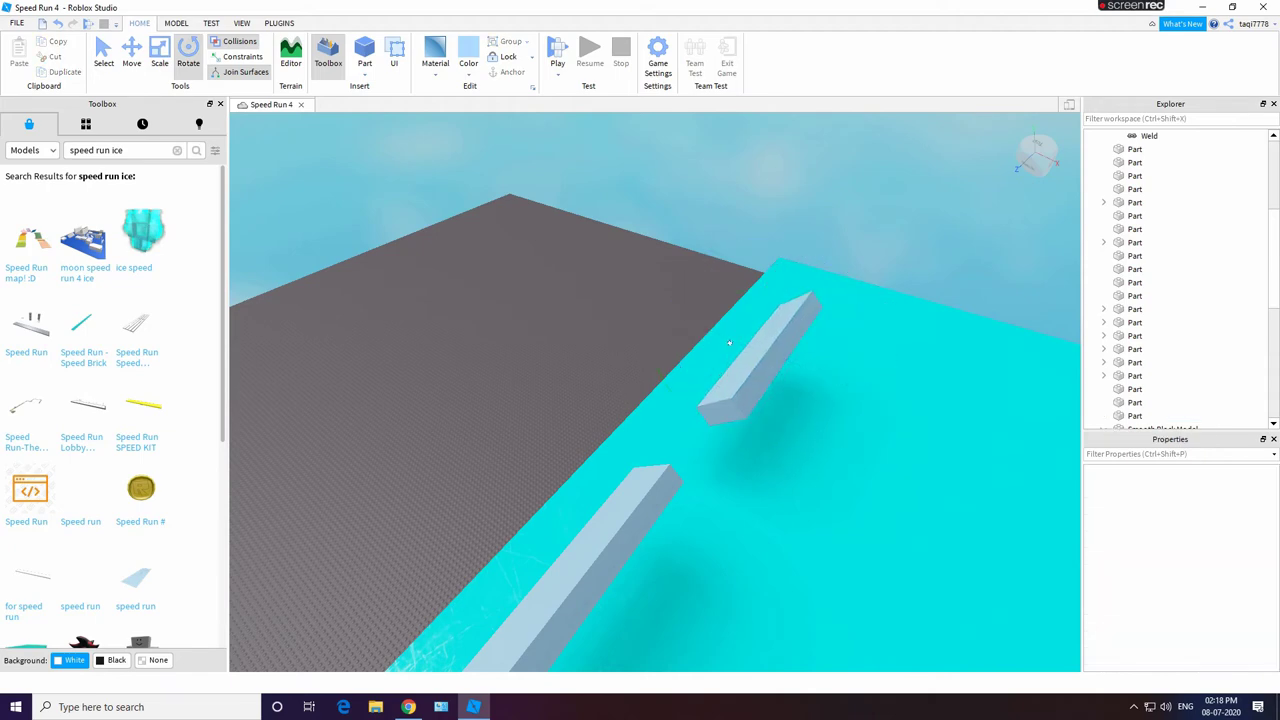
left_click(775, 330)
left_click_drag(794, 246, 735, 255)
left_click(857, 200)
right_click_drag(857, 180, 780, 300)
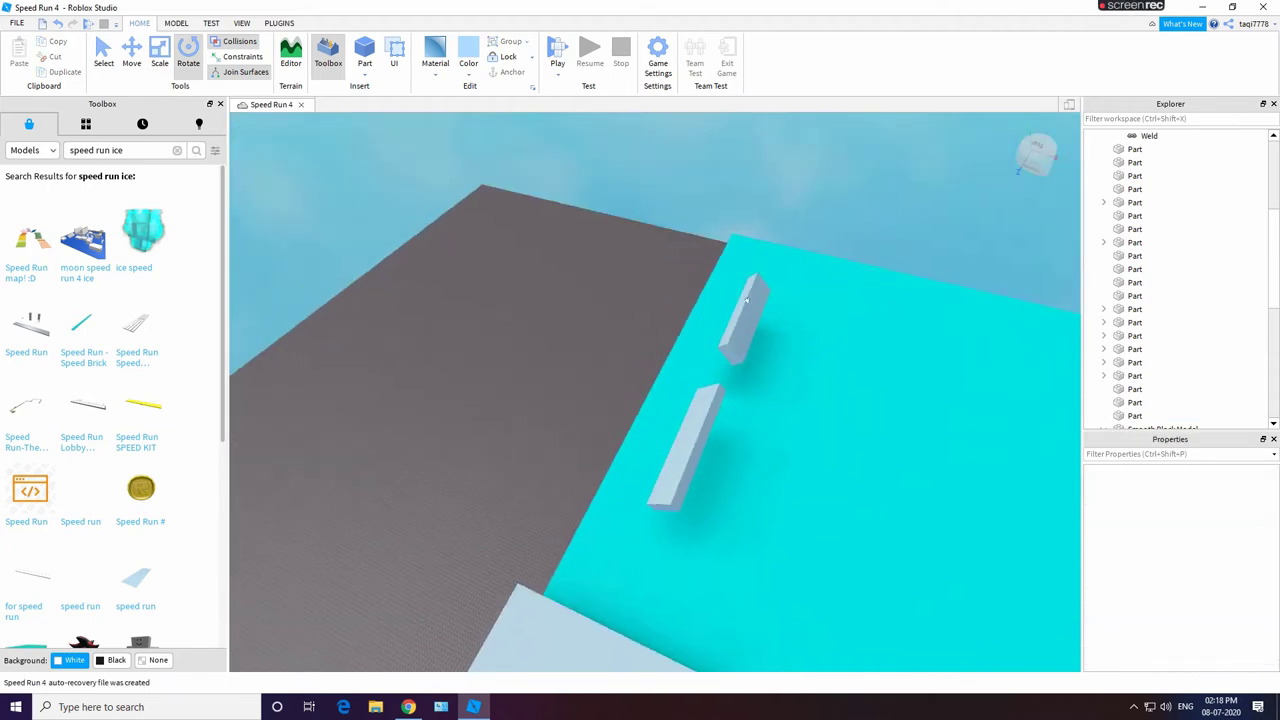
left_click(709, 314)
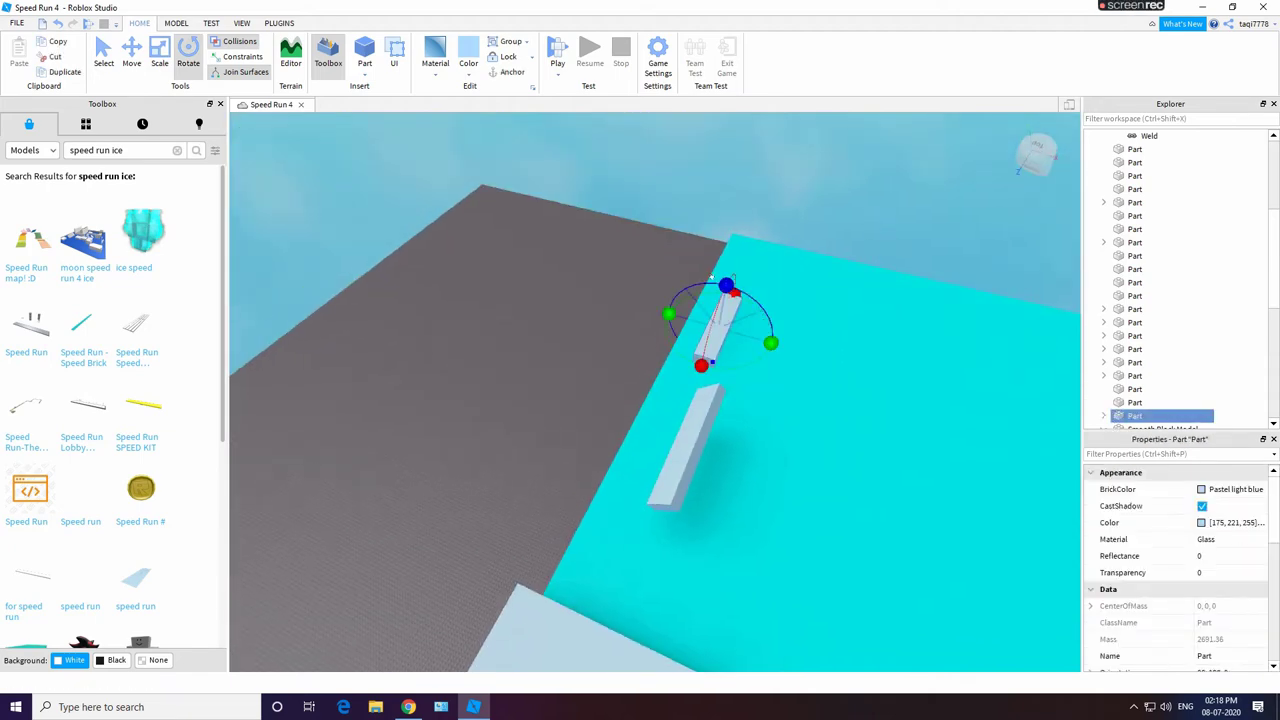
scroll(759, 351, "up", 2)
left_click_drag(765, 287, 758, 295)
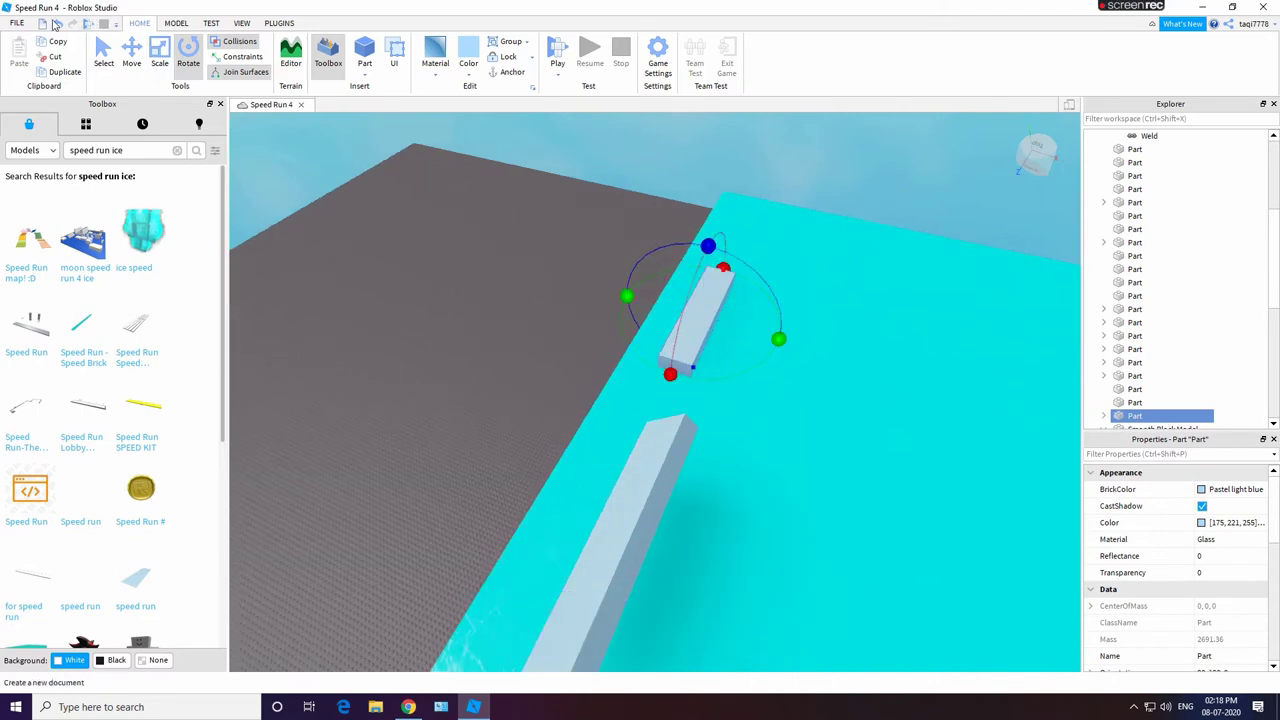
left_click(58, 23)
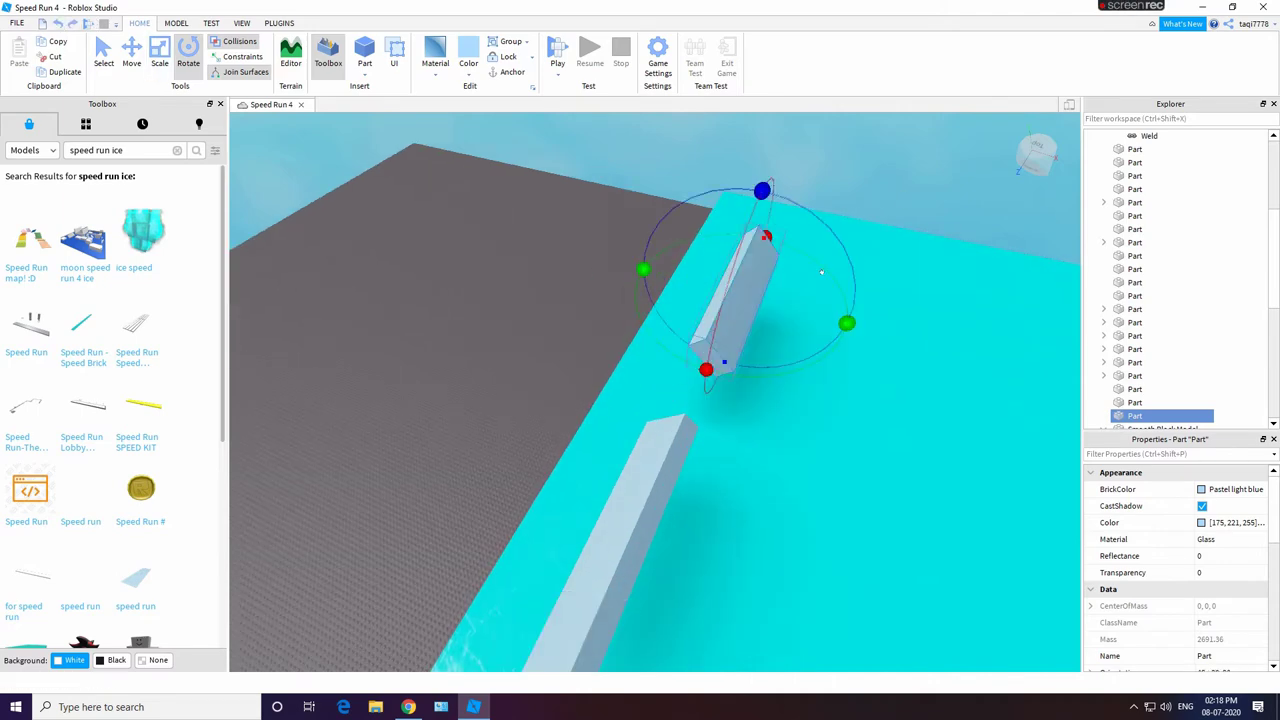
Step: Resize the farther tilted bar and adjust its position above the cyan platform
left_click(155, 62)
left_click_drag(714, 300, 640, 240)
left_click(719, 301)
left_click(720, 302)
left_click_drag(734, 323, 712, 295)
left_click_drag(671, 243, 696, 278)
left_click(842, 190)
scroll(842, 190, "down", 3)
right_click_drag(842, 190, 700, 386)
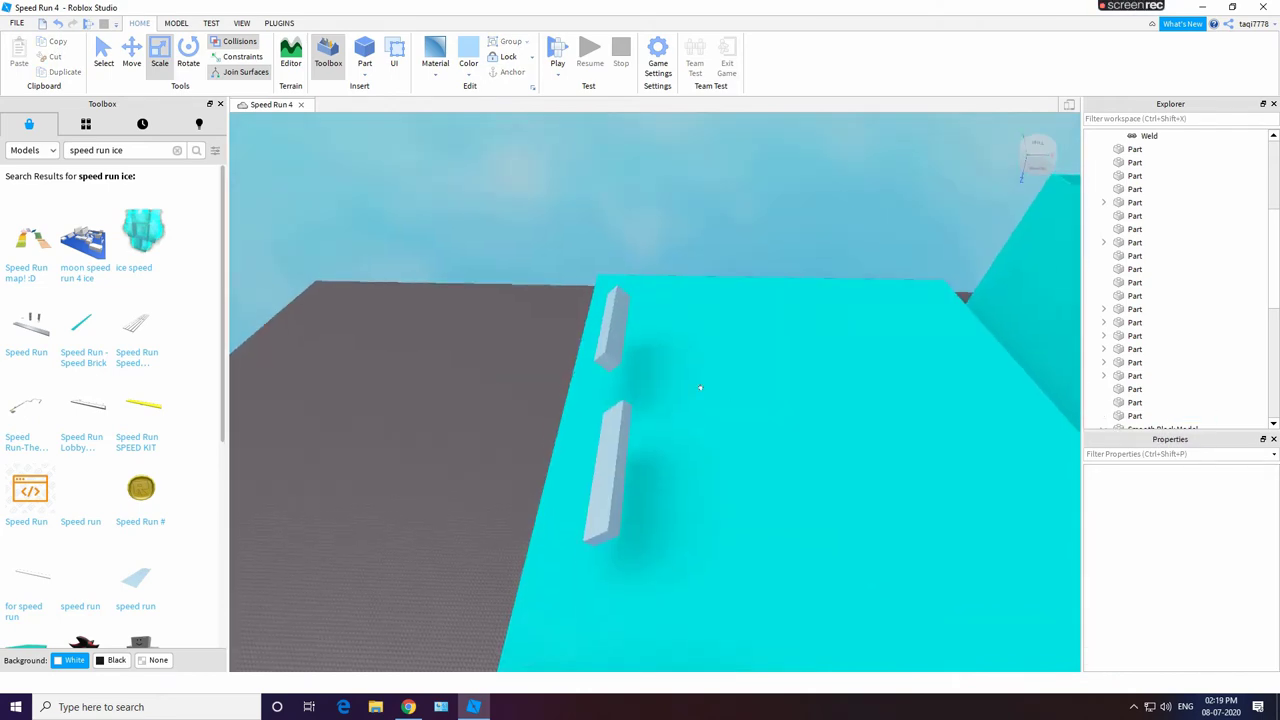
Step: Insert a cylinder part, place it beyond the farther bar and enlarge it
left_click(702, 384)
scroll(702, 384, "down", 3)
left_click(883, 194)
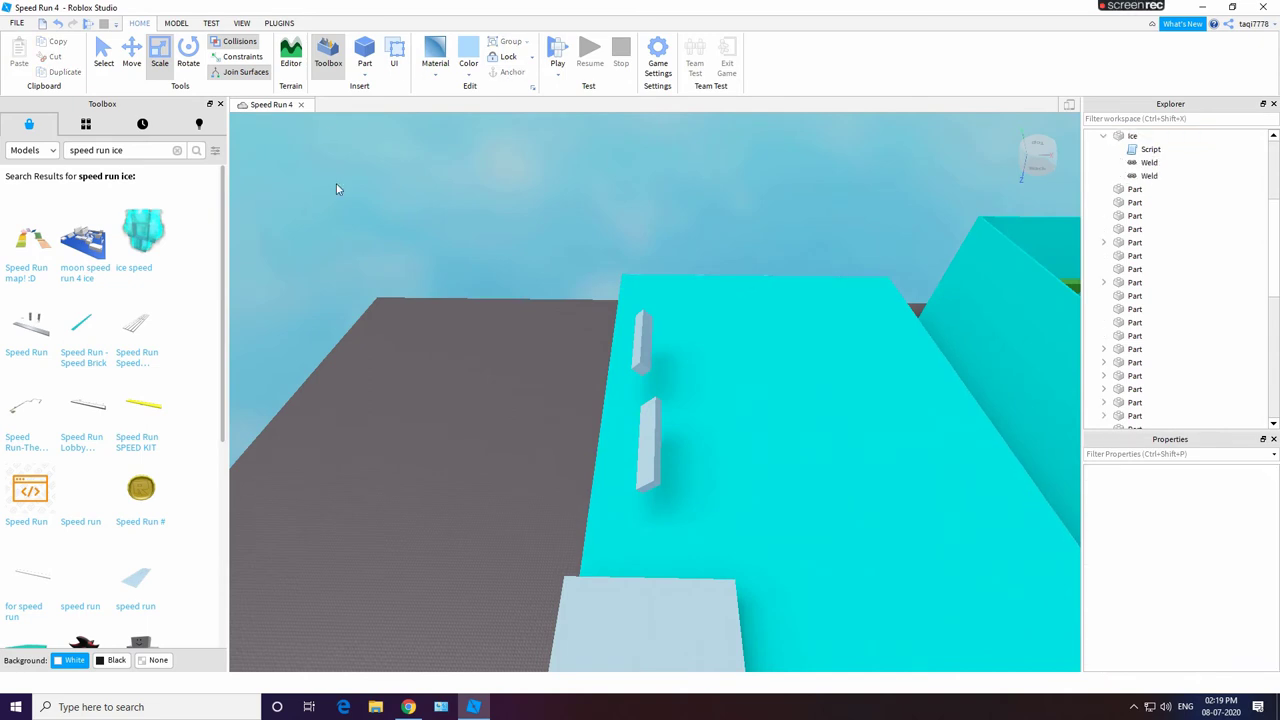
left_click(373, 73)
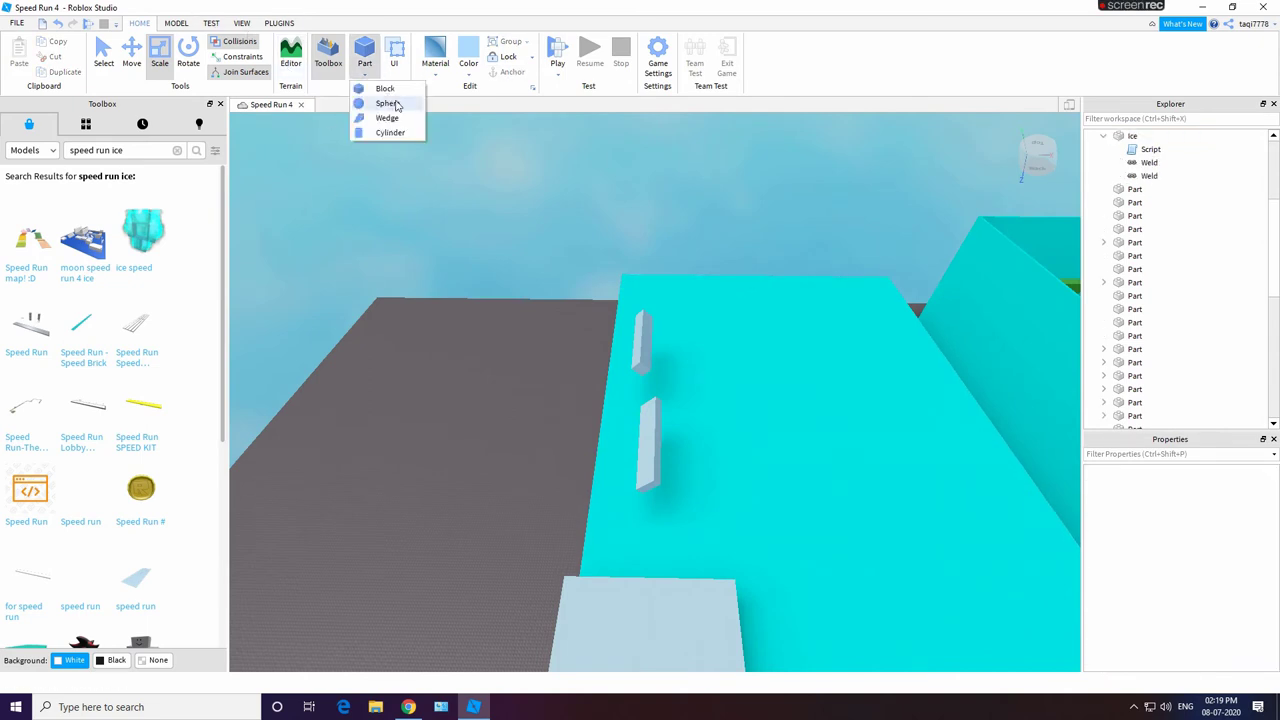
right_click_drag(605, 209, 666, 289)
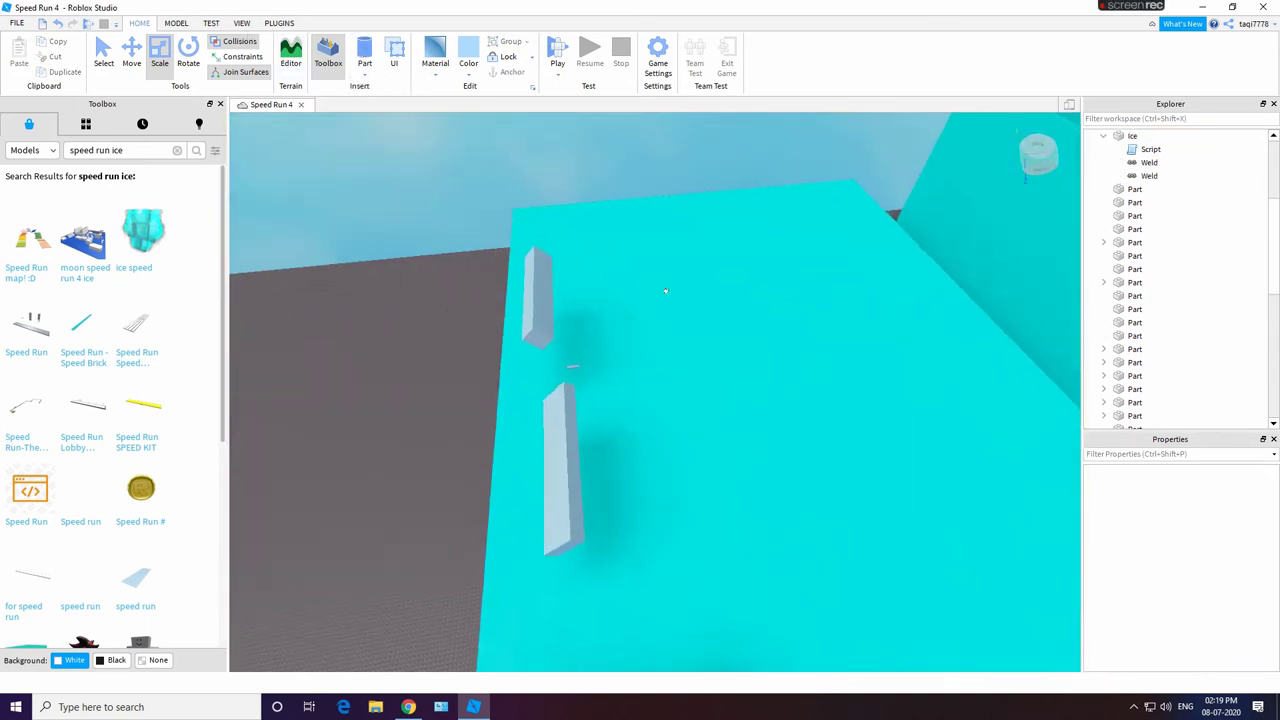
scroll(666, 289, "up", 3)
left_click(561, 320)
left_click_drag(574, 293, 640, 188)
right_click_drag(640, 188, 850, 300)
left_click_drag(666, 455, 677, 596)
right_click_drag(700, 440, 716, 416)
Step: Rotate the cylinder so that it lies on its side across the jump path
left_click(186, 55)
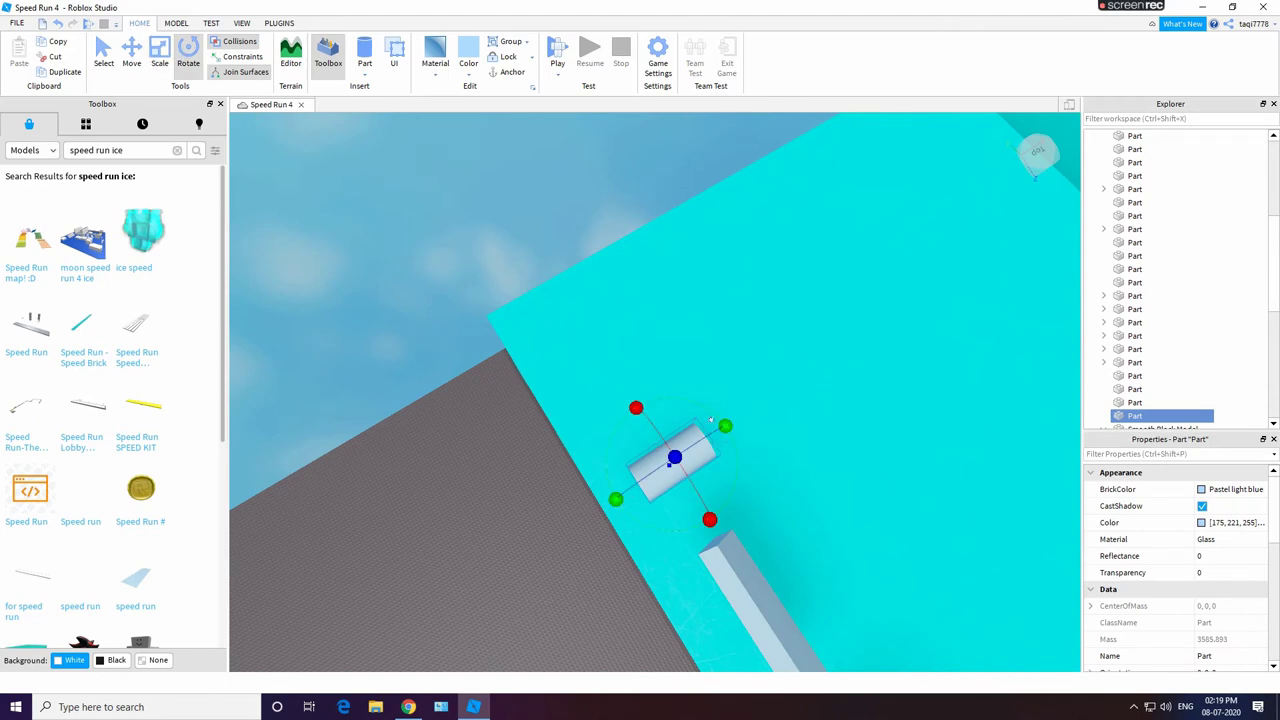
left_click_drag(671, 457, 680, 462)
right_click_drag(680, 462, 808, 480)
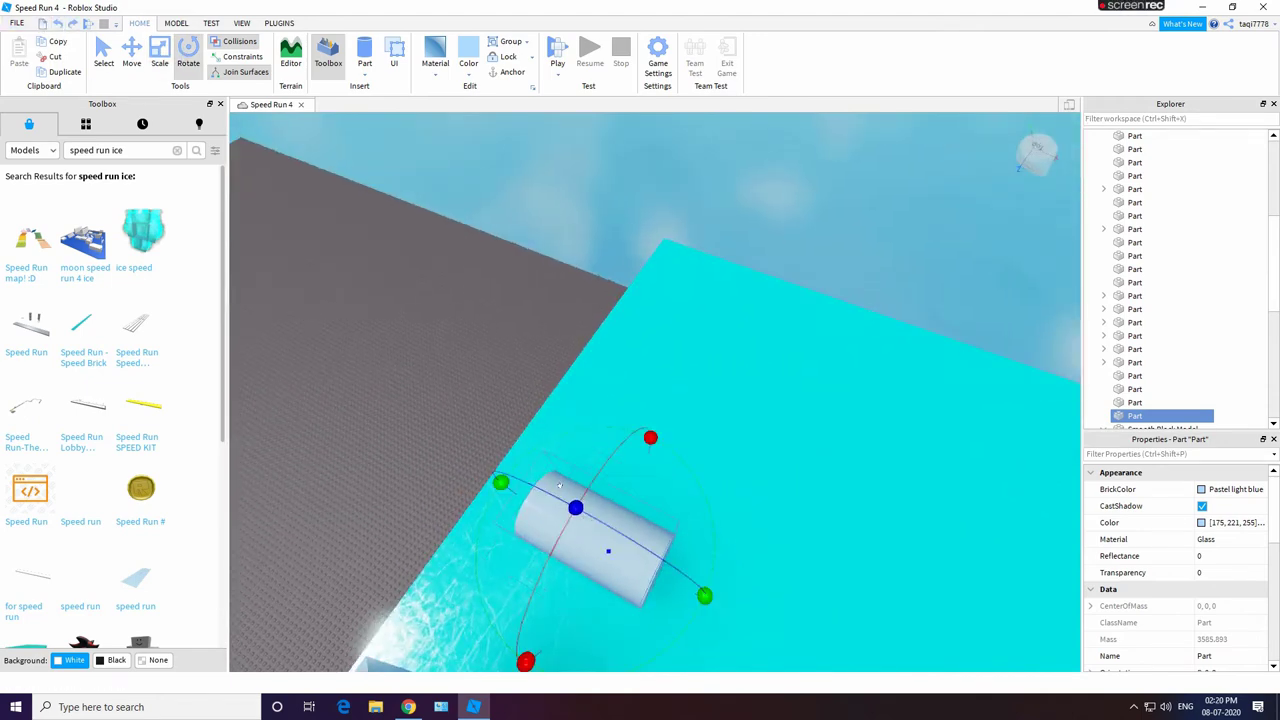
left_click_drag(570, 502, 474, 460)
right_click_drag(474, 460, 640, 430)
left_click_drag(628, 340, 658, 542)
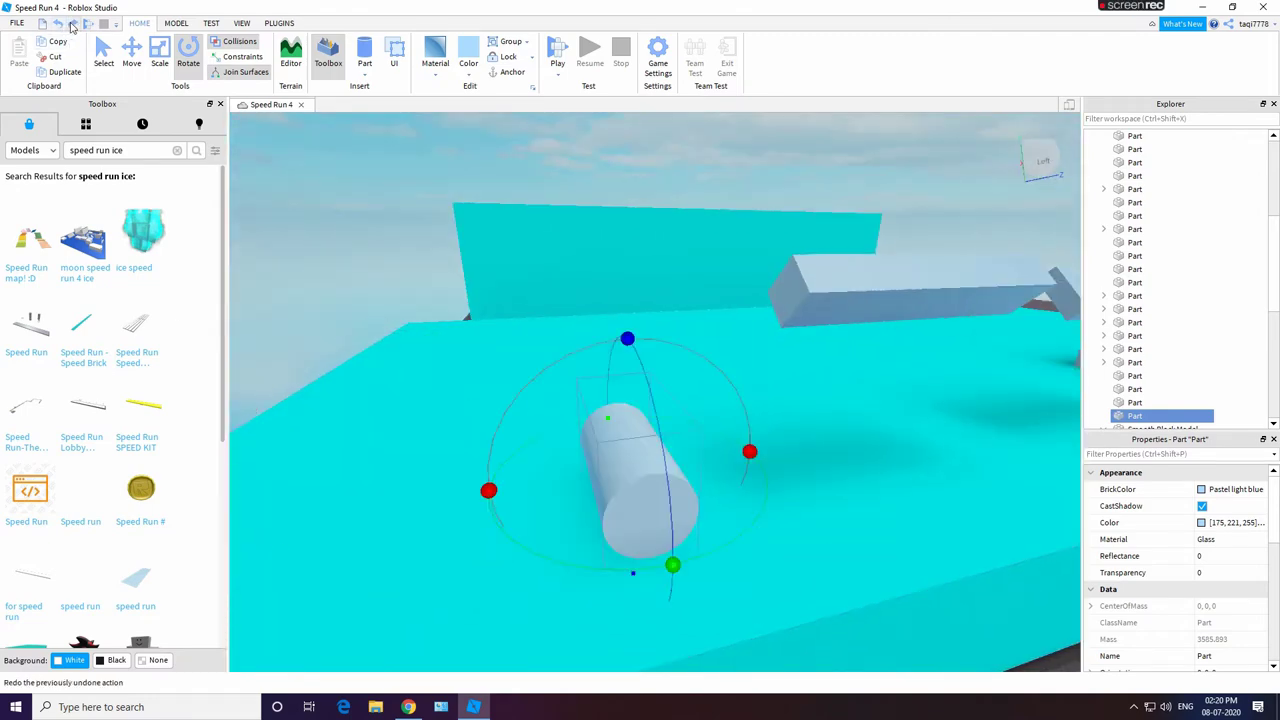
left_click_drag(659, 554, 580, 406)
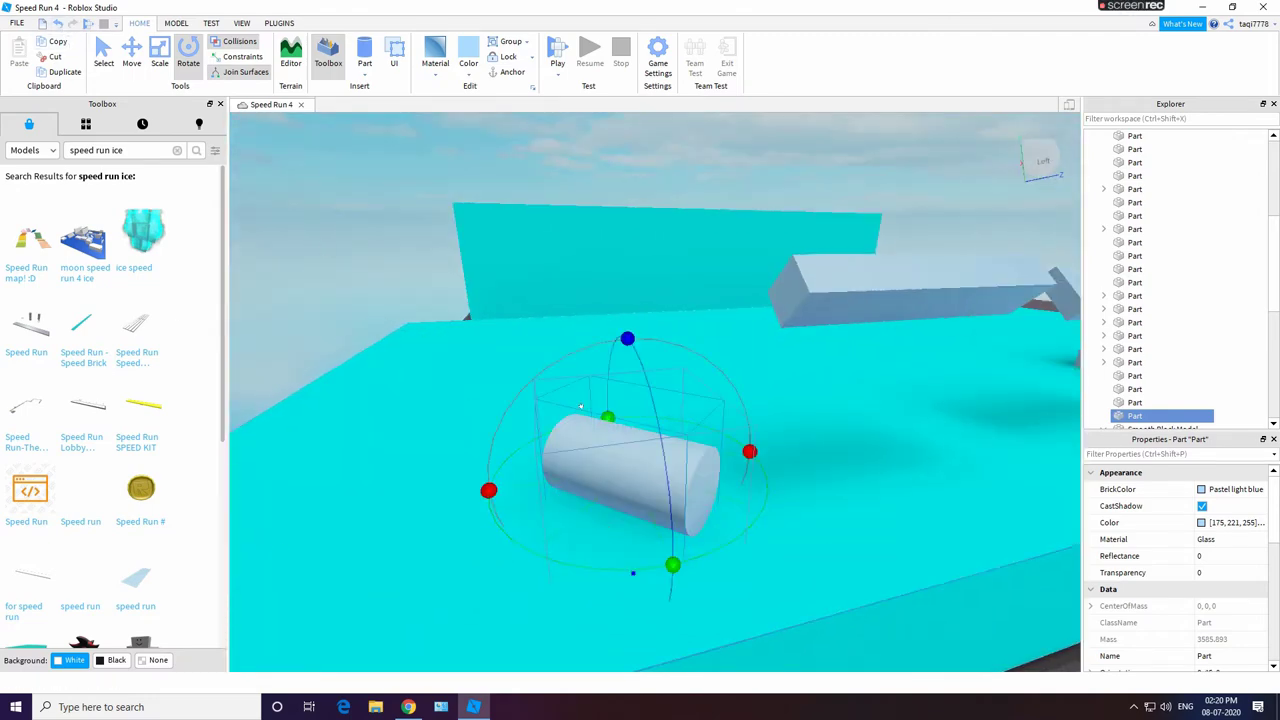
left_click_drag(686, 549, 738, 519)
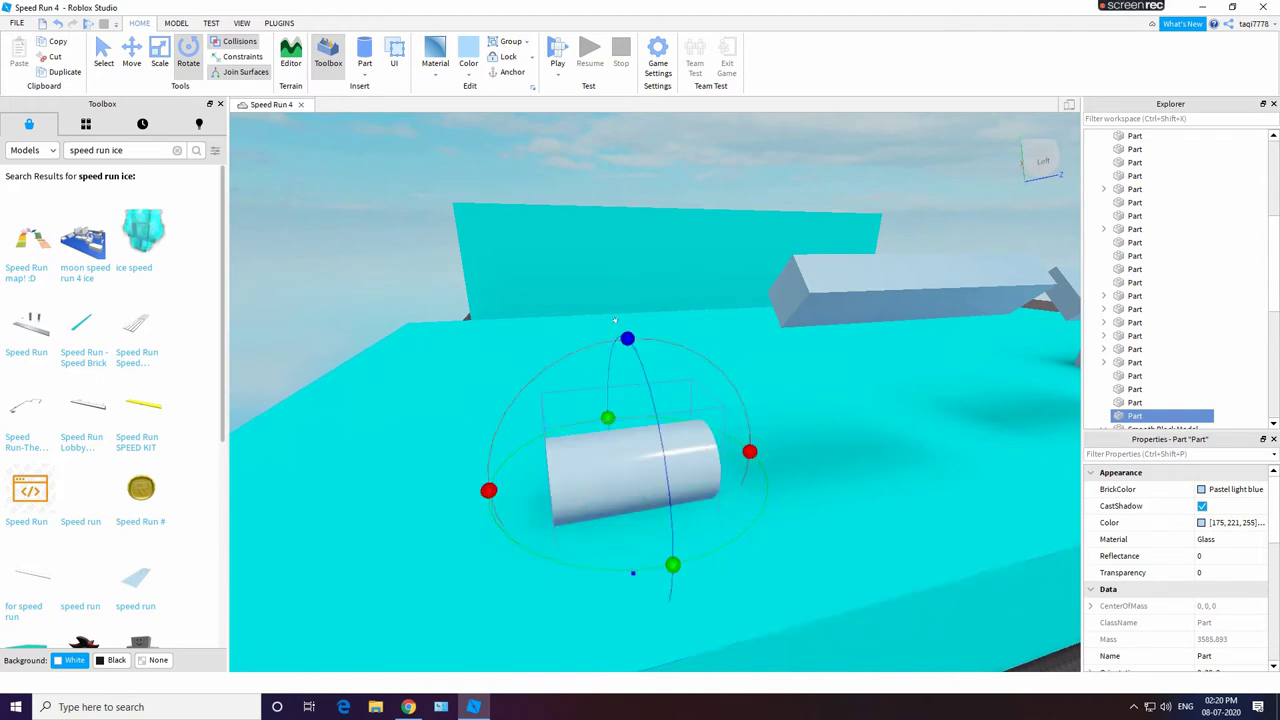
left_click_drag(634, 364, 665, 462)
left_click_drag(482, 487, 680, 362)
left_click_drag(746, 461, 571, 297)
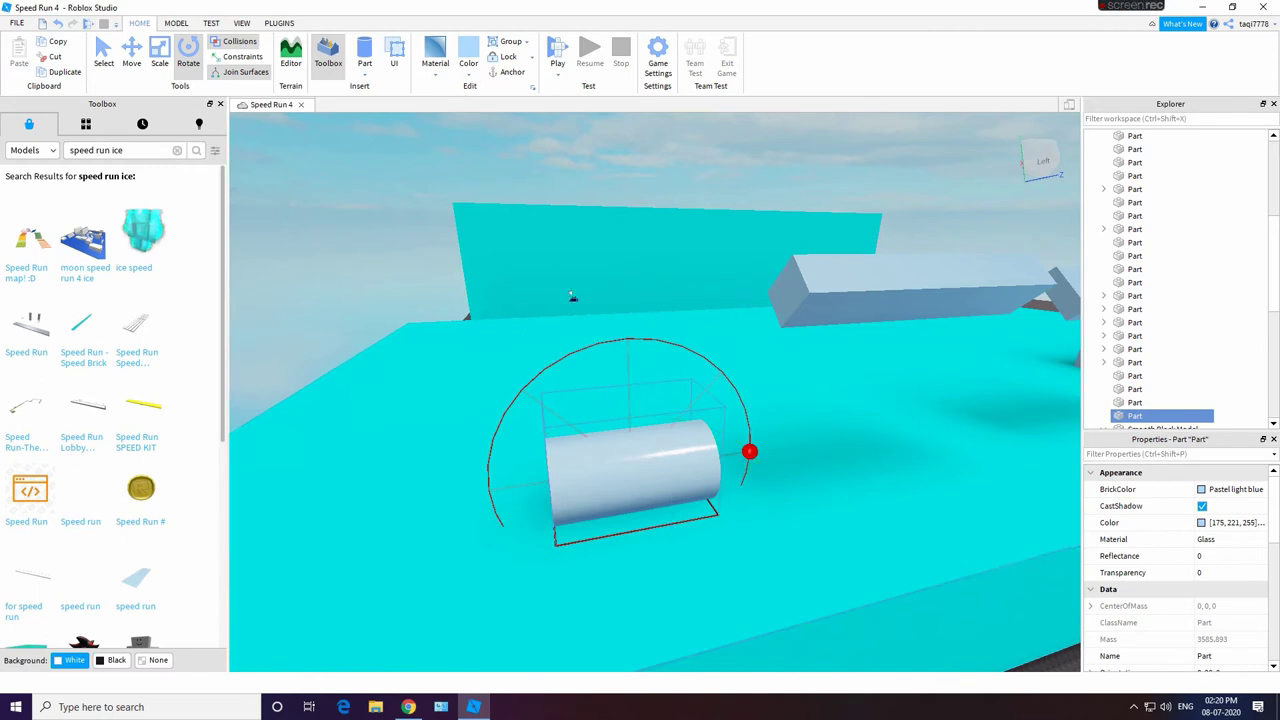
Step: Extend the cylinder upward with the Scale tool and rotate it into a diagonal tilt above the platform
left_click(160, 57)
left_click_drag(629, 383, 621, 124)
left_click(189, 58)
left_click_drag(354, 392, 590, 175)
scroll(722, 340, "down", 3)
Step: Shorten the tilted cylinder along its axis and adjust its cross dimension at both ends
left_click(160, 57)
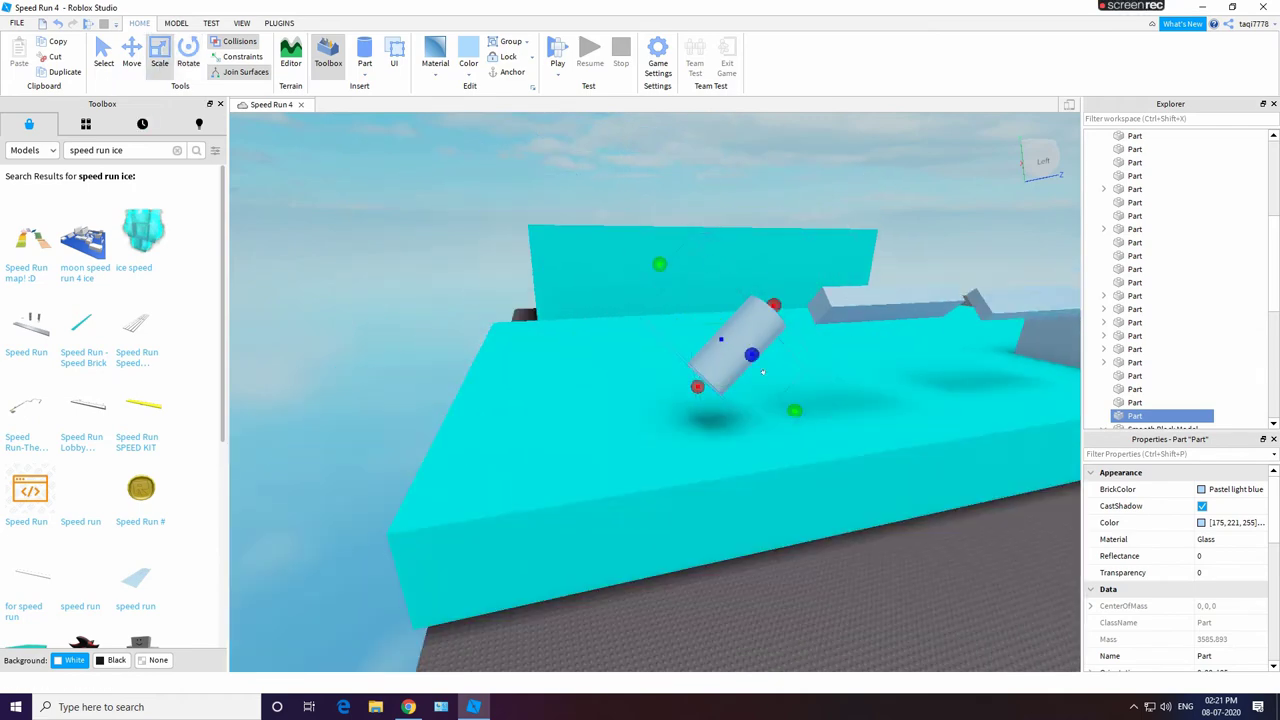
left_click_drag(696, 386, 711, 373)
left_click(676, 264)
left_click(738, 330)
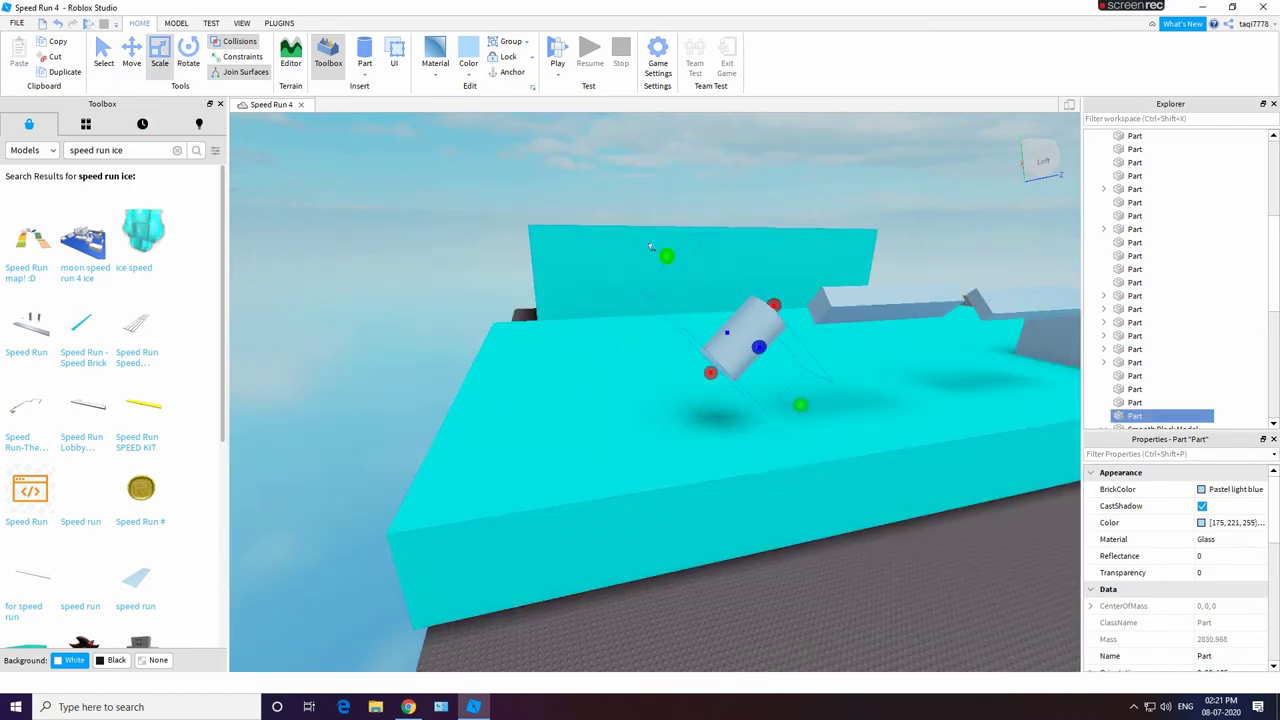
left_click_drag(665, 255, 594, 174)
left_click_drag(800, 404, 789, 391)
left_click(890, 578)
Step: Duplicate the cylinder, place the copy near the platform's corner and adjust its size
right_click_drag(890, 578, 660, 470)
left_click(636, 462)
key("ctrl+d")
left_click_drag(605, 430, 444, 502)
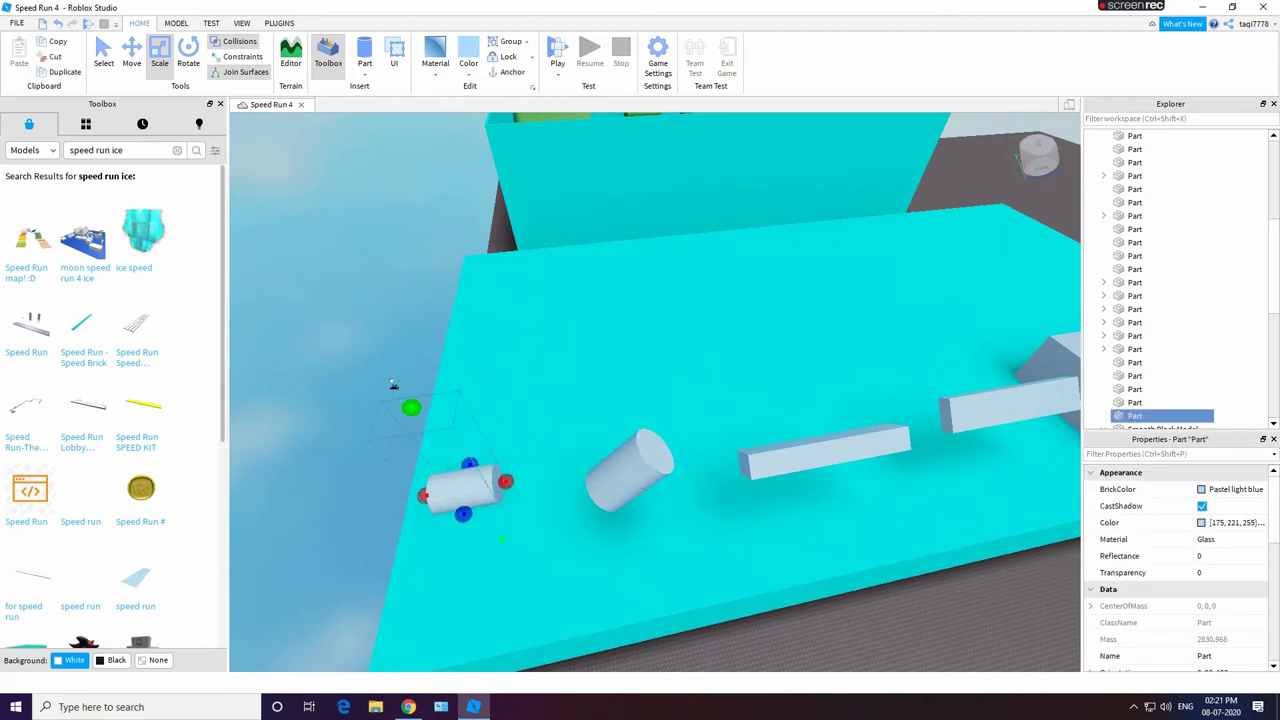
left_click_drag(409, 404, 334, 294)
left_click_drag(508, 523, 454, 480)
left_click_drag(420, 412, 446, 504)
left_click_drag(346, 283, 393, 203)
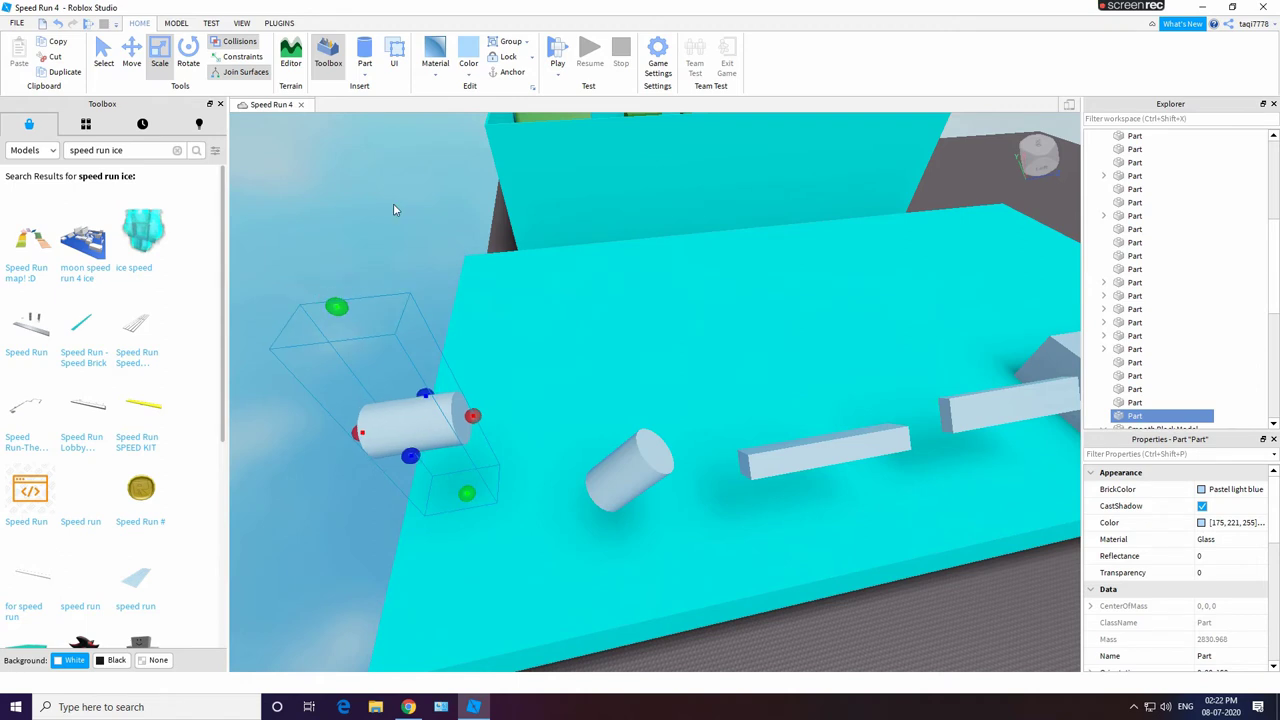
left_click(457, 481)
Step: Insert a wedge part and place it beyond the second cylinder along the platform's edge
left_click(374, 72)
left_click(395, 121)
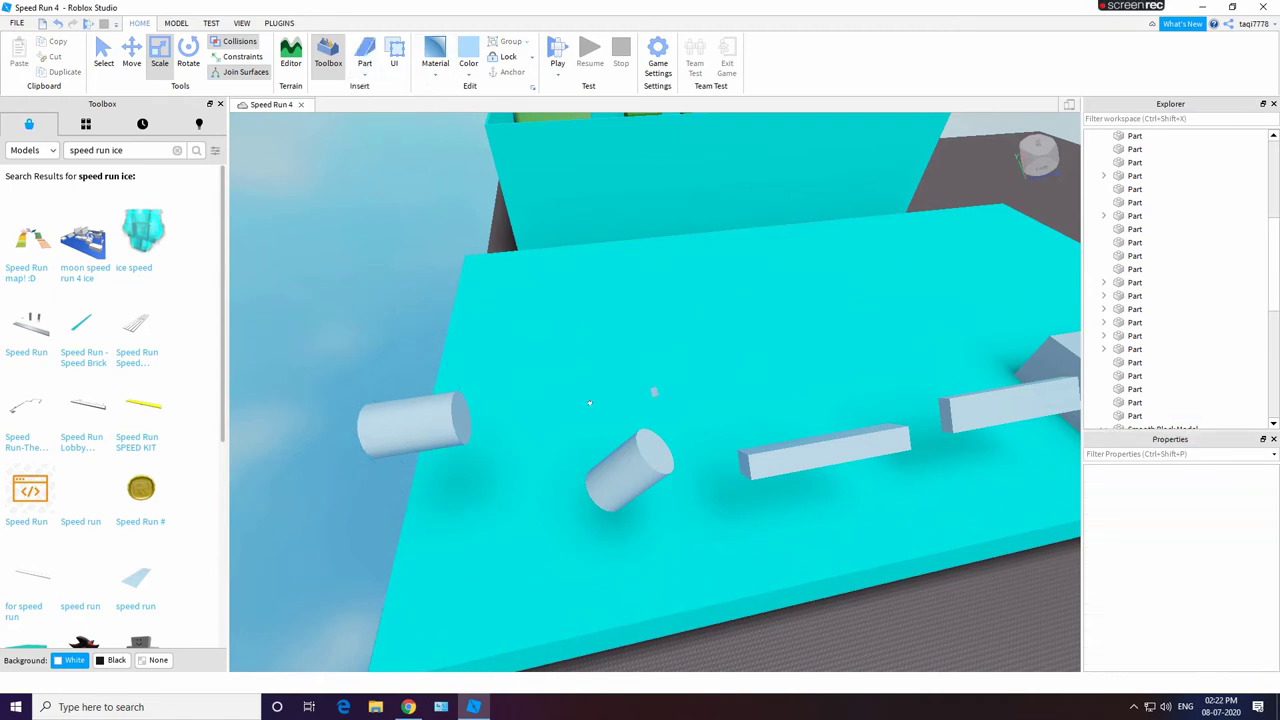
left_click_drag(666, 388, 478, 385)
Step: Duplicate the large wedge and move the copy farther along the platform's edge
right_click(494, 369)
left_click(558, 434)
right_click_drag(575, 385, 562, 372)
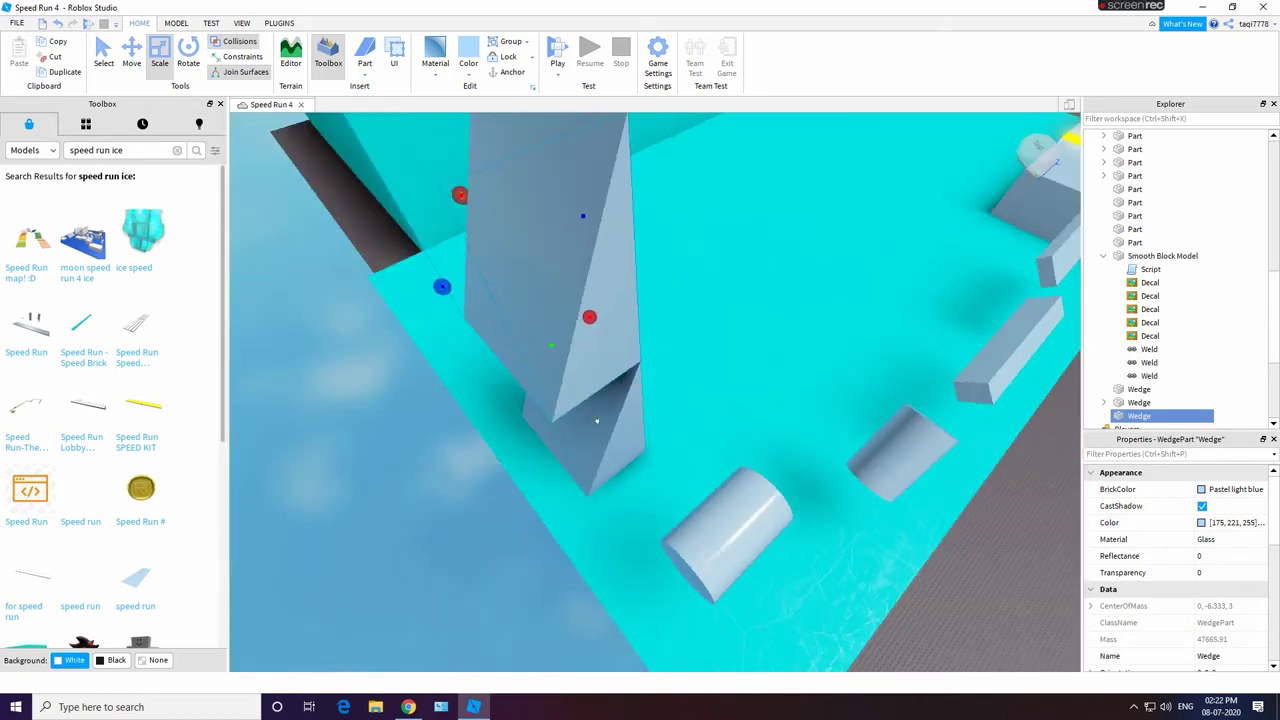
left_click_drag(562, 365, 502, 264)
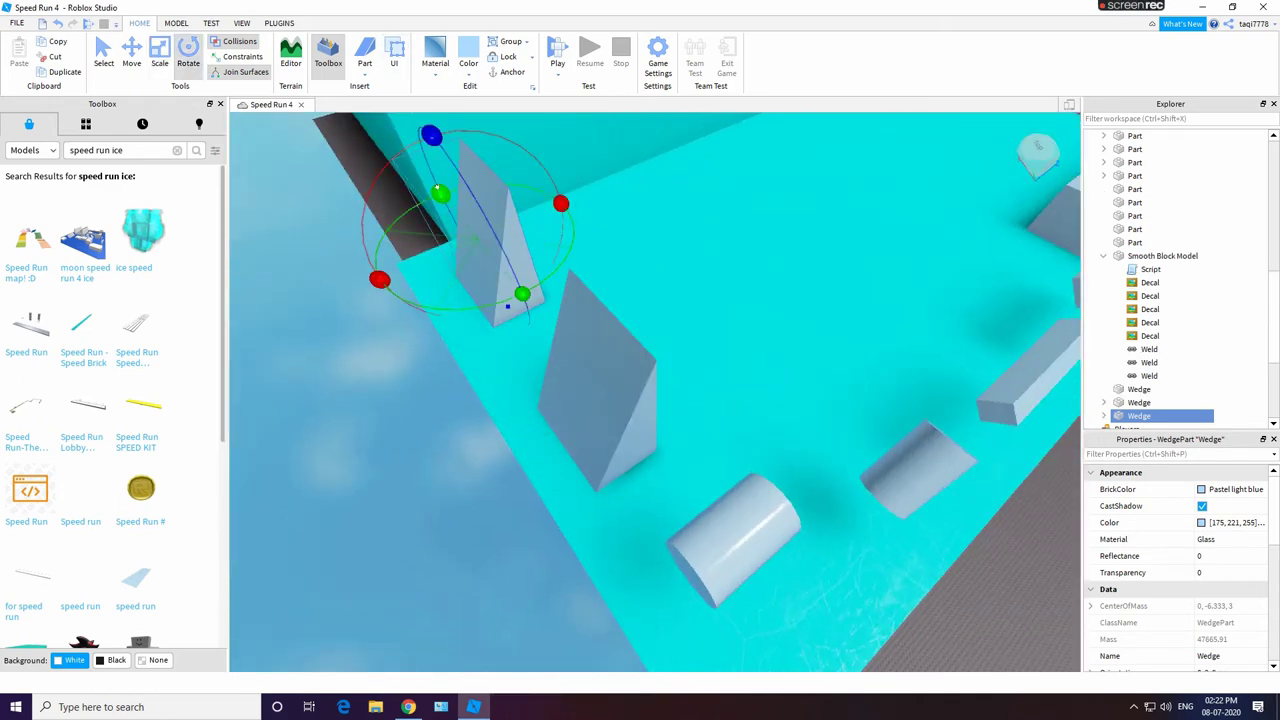
Step: Rotate the copied wedge to face another way and widen both wedges
left_click_drag(437, 188, 558, 289)
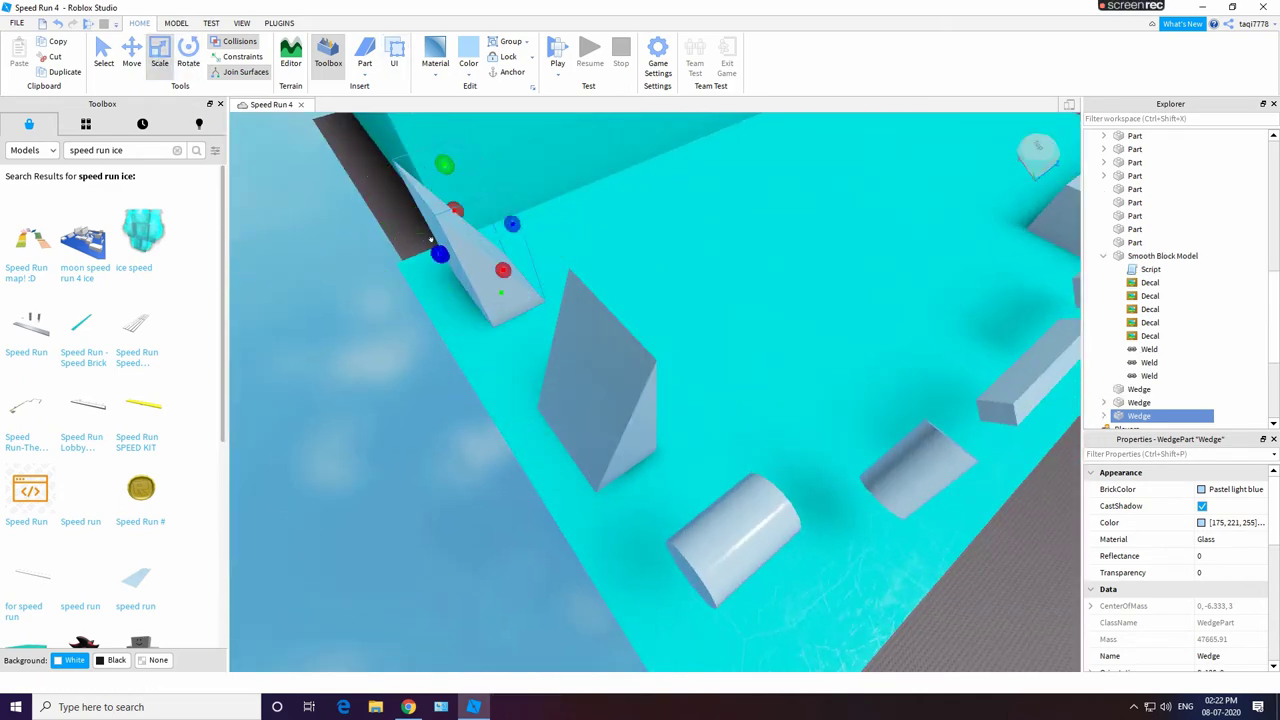
left_click_drag(431, 240, 410, 256)
left_click_drag(627, 345, 621, 395)
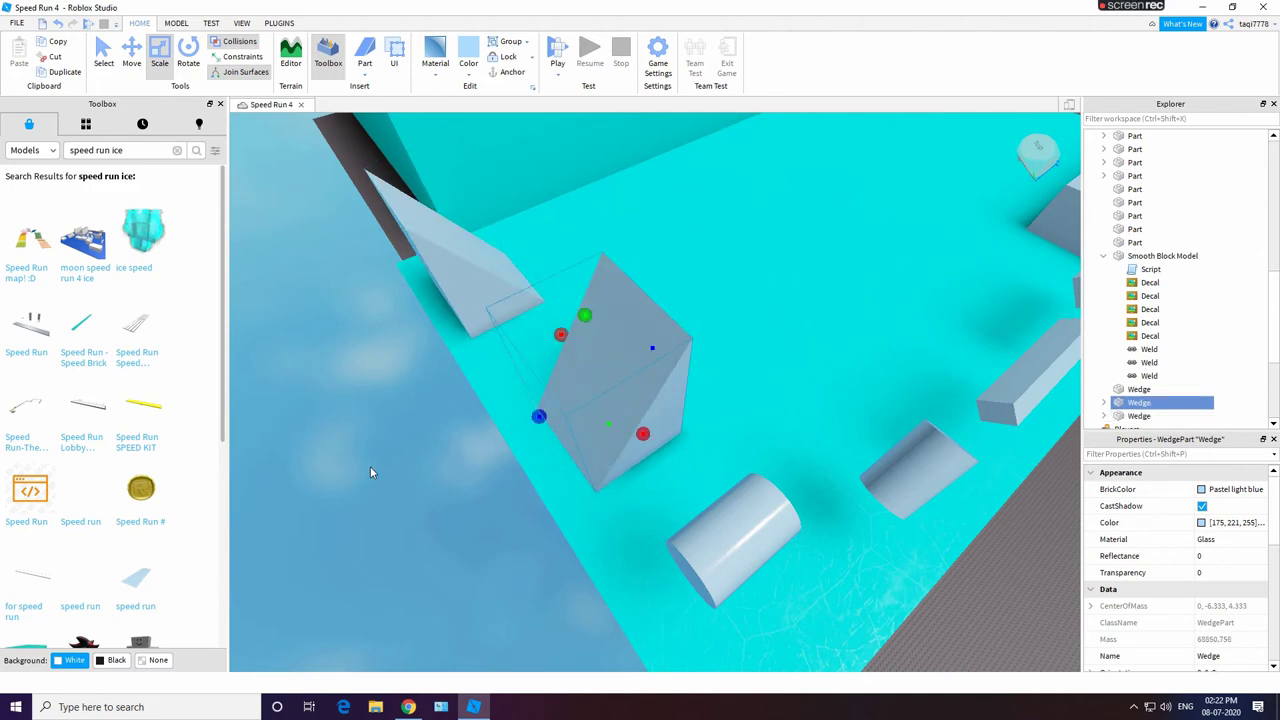
Step: Insert a block part on the platform beyond the second wedge, undoing a misplaced adjustment
left_click(370, 467)
right_click_drag(370, 467, 349, 217)
left_click(460, 416)
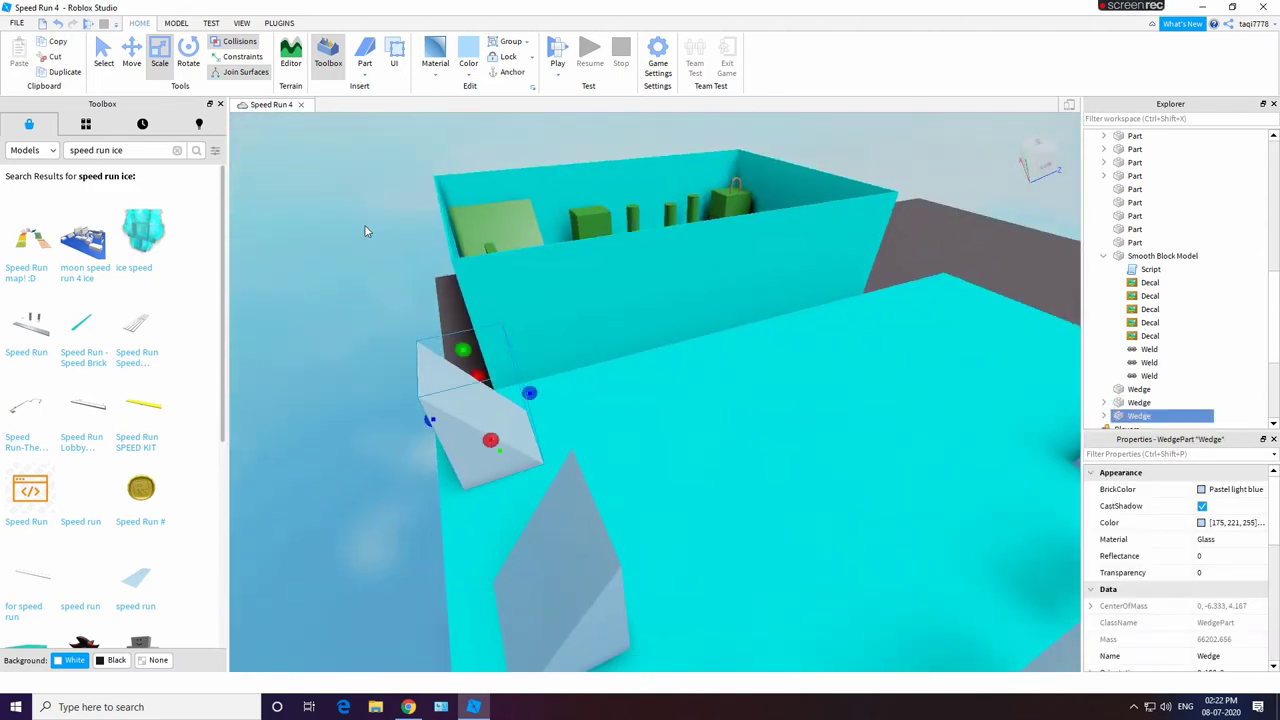
left_click(366, 229)
left_click(385, 88)
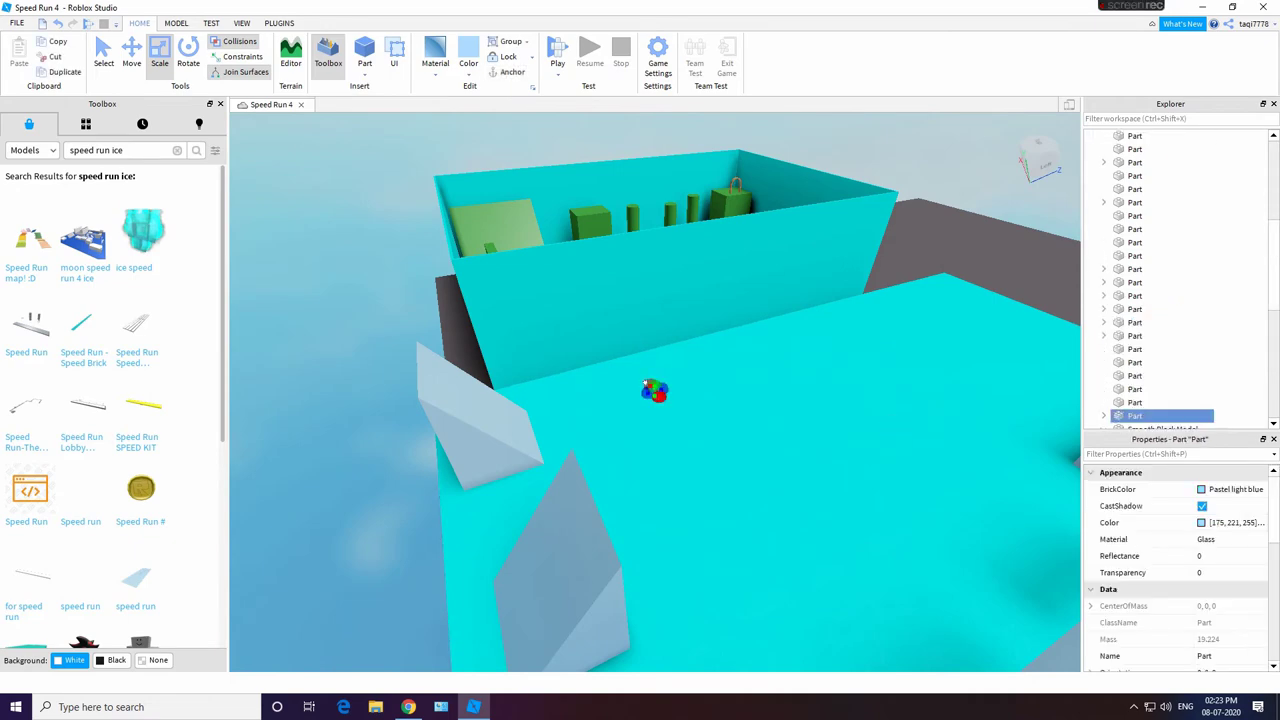
left_click_drag(640, 352, 674, 347)
left_click(58, 24)
left_click(654, 350)
Step: Enlarge the new block into a large slanted obstacle next to the tall cyan wall
right_click_drag(520, 345, 553, 300)
left_click(549, 396)
left_click_drag(557, 401, 586, 424)
left_click_drag(538, 345, 524, 319)
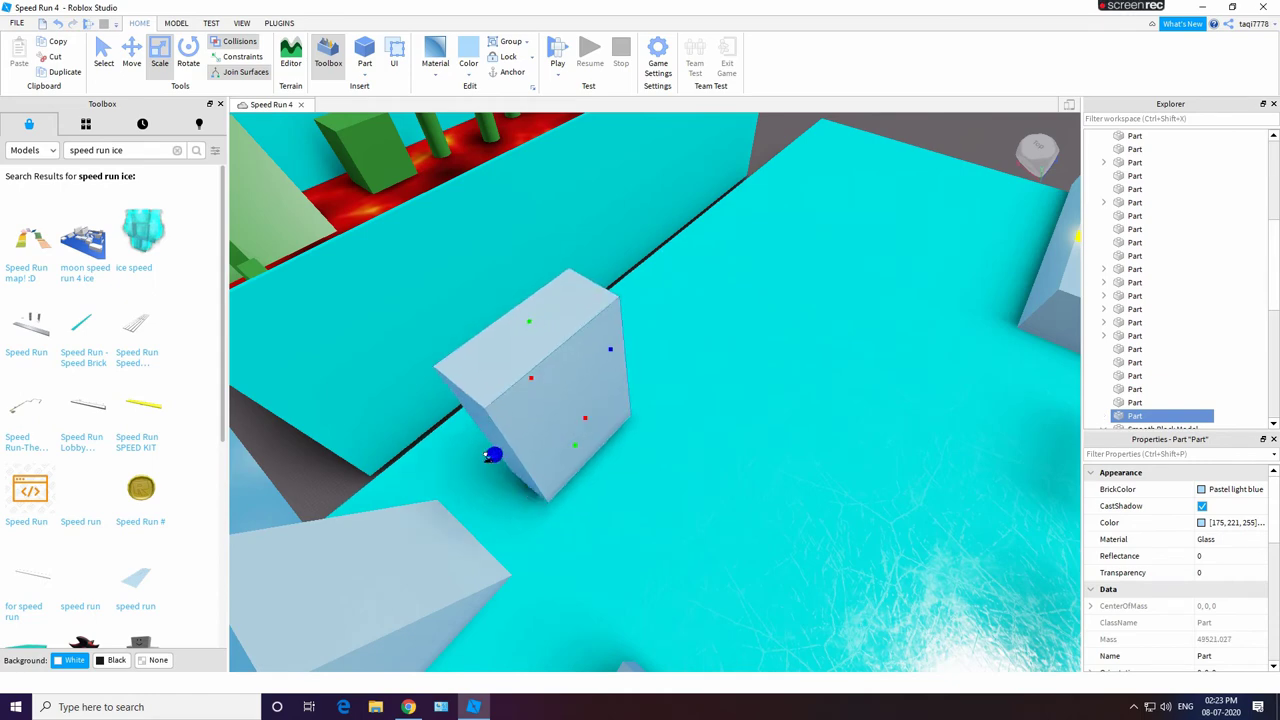
left_click_drag(487, 456, 485, 457)
Step: Duplicate the large block and place the copy farther along the tall cyan wall
right_click(579, 354)
left_click(650, 424)
left_click_drag(588, 292, 685, 318)
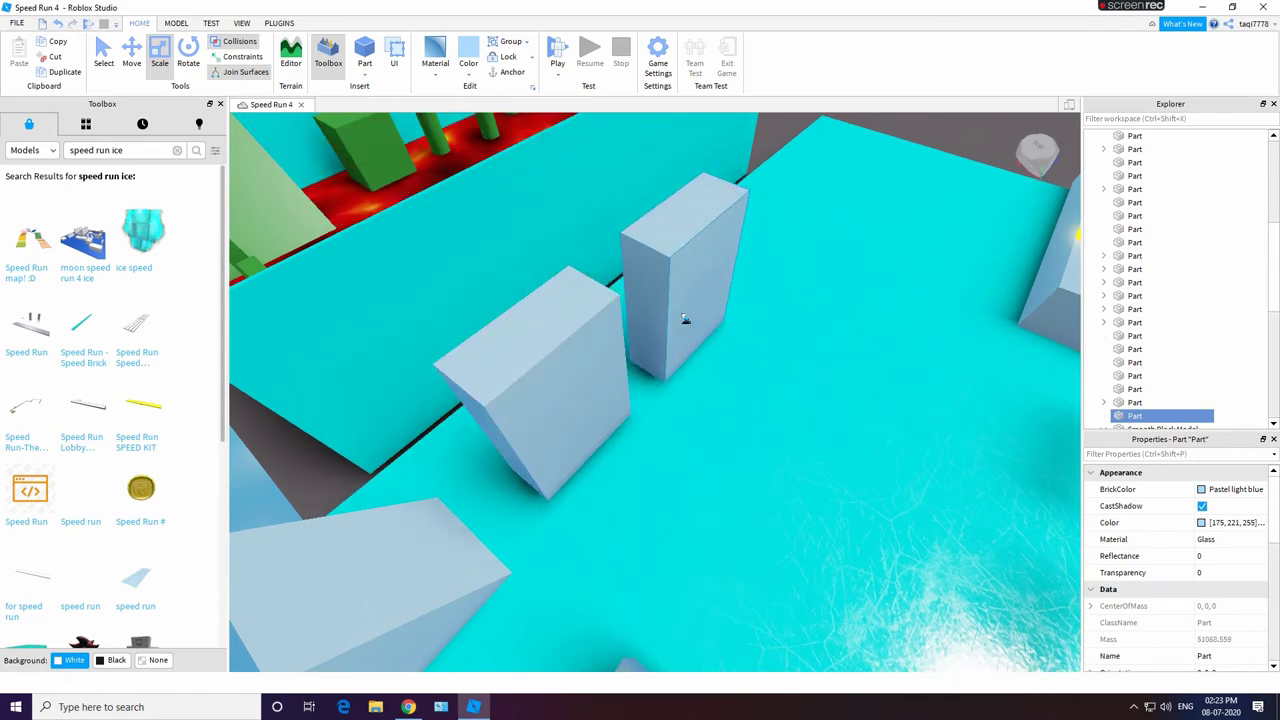
Step: Reduce the copied block's thickness to make it a thin upright slab
right_click_drag(768, 263, 762, 205)
left_click_drag(626, 574, 584, 602)
right_click_drag(682, 398, 657, 470)
scroll(657, 470, "down", 3)
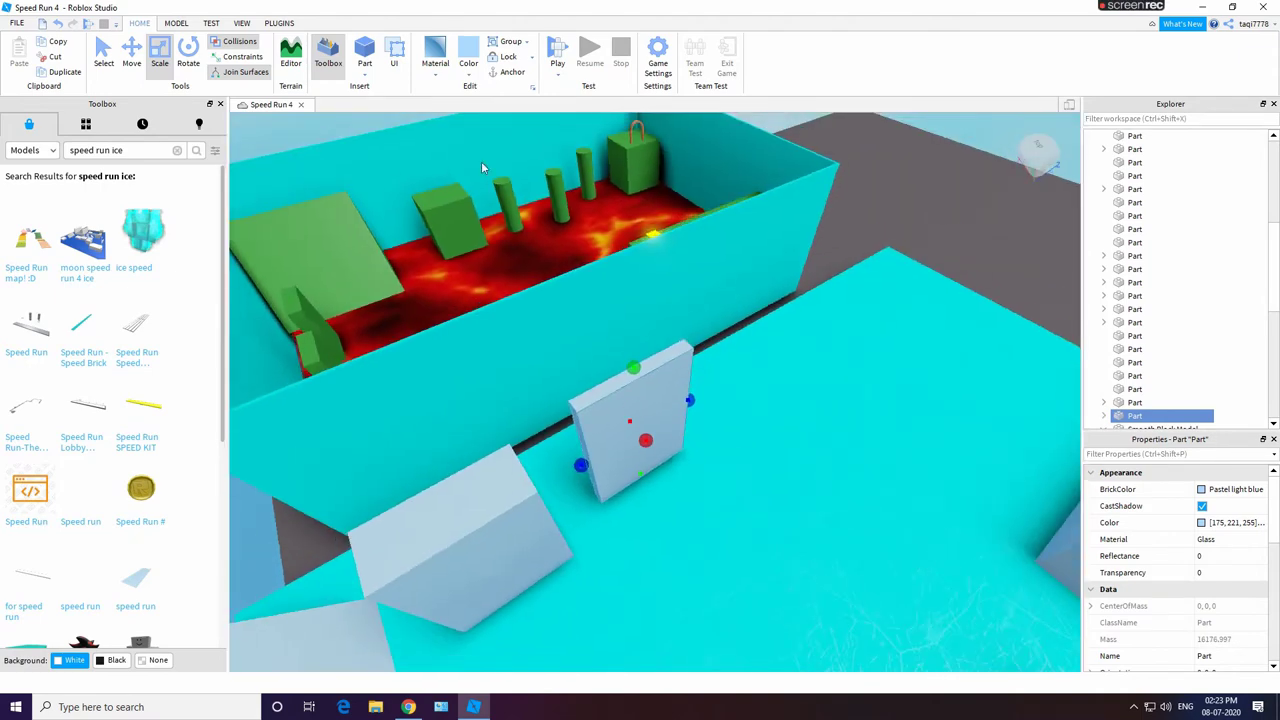
Step: Duplicate the thin upright slab, place the copy beside it farther along the platform and make it smaller
right_click(663, 416)
left_click(694, 138)
left_click_drag(660, 294, 783, 484)
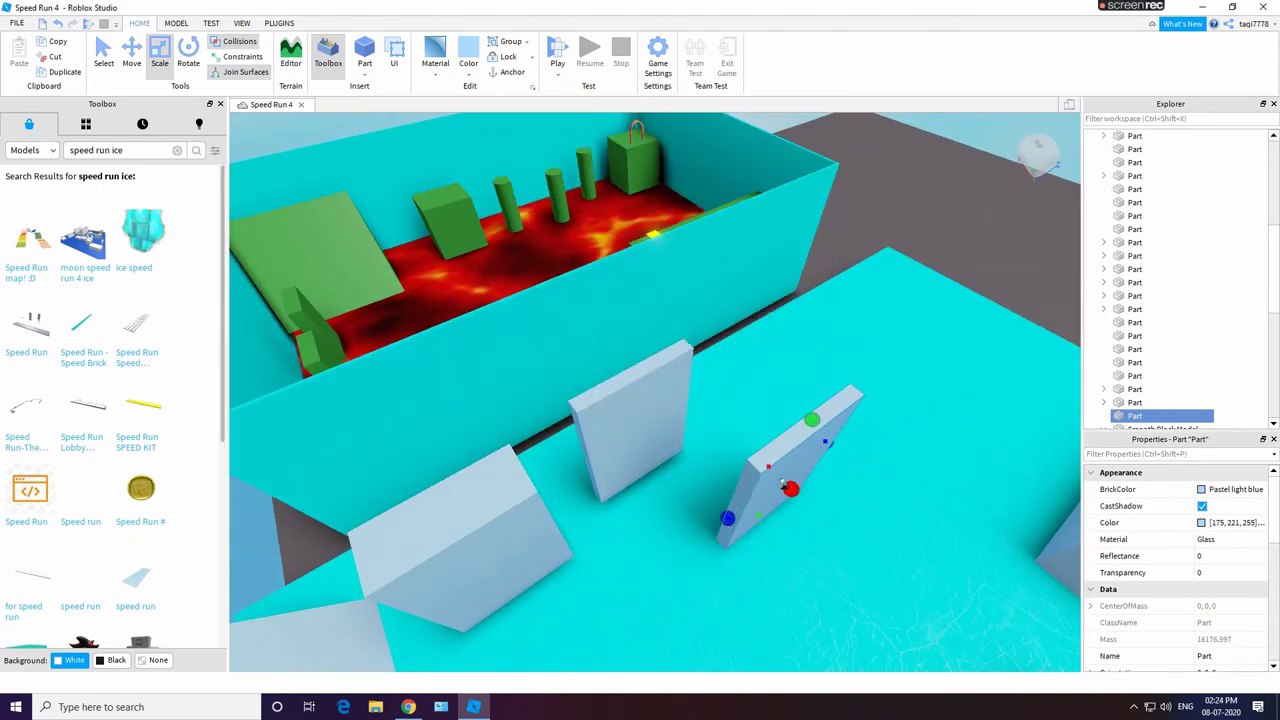
right_click_drag(337, 178, 374, 160)
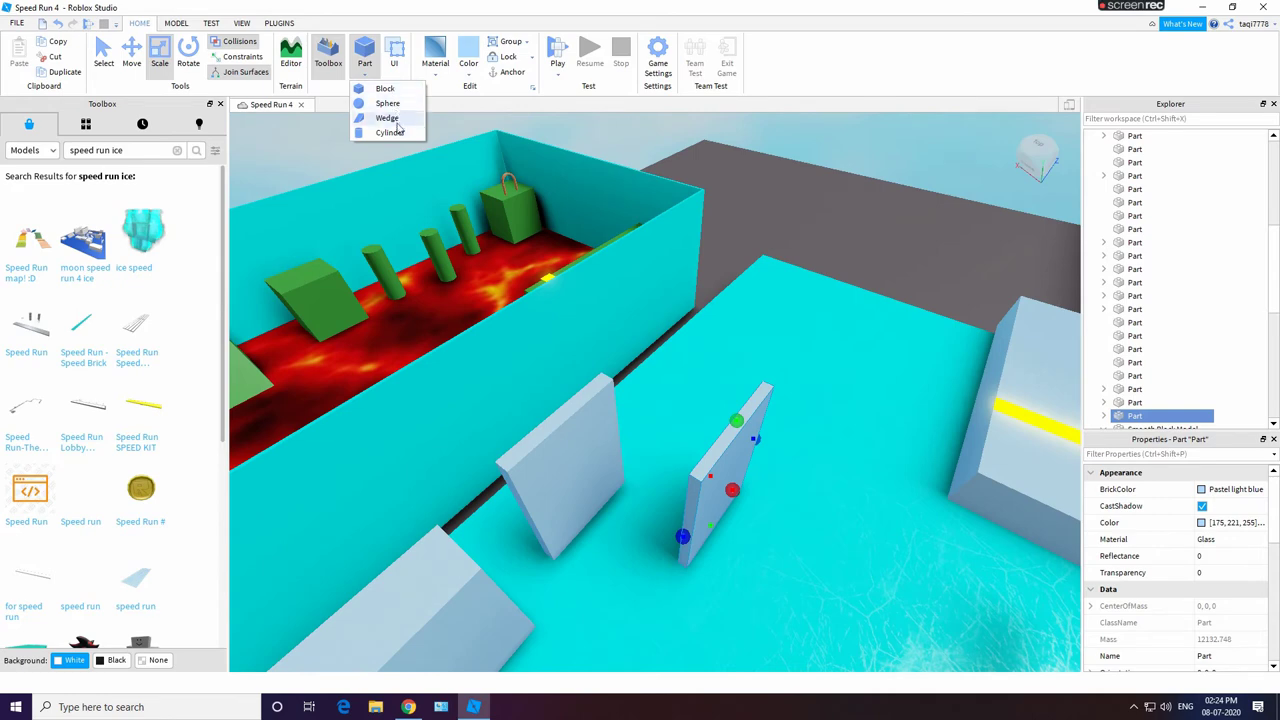
Step: Insert a sphere part on the platform just past the thin slabs and enlarge it into an obstacle
left_click_drag(648, 350, 768, 345)
right_click_drag(768, 345, 754, 360)
left_click_drag(754, 362, 803, 434)
left_click_drag(810, 388, 858, 356)
left_click_drag(683, 404, 747, 406)
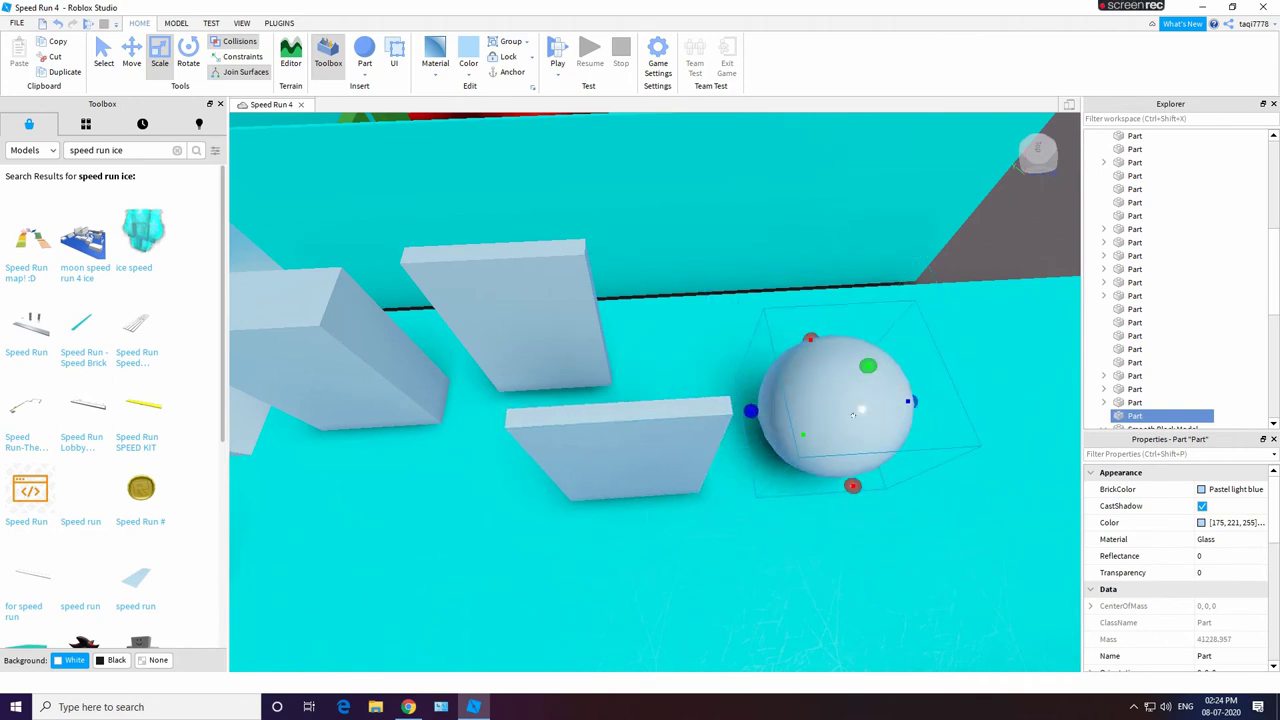
Step: Shrink the sphere and raise it so it floats above the platform past the thin slabs
right_click_drag(747, 406, 790, 400)
left_click_drag(793, 406, 777, 416)
left_click_drag(744, 368, 765, 303)
left_click(838, 270)
Step: Insert a block part beyond the sphere near the platform's end and enlarge it, undoing the misplaced adjustments
left_click(384, 89)
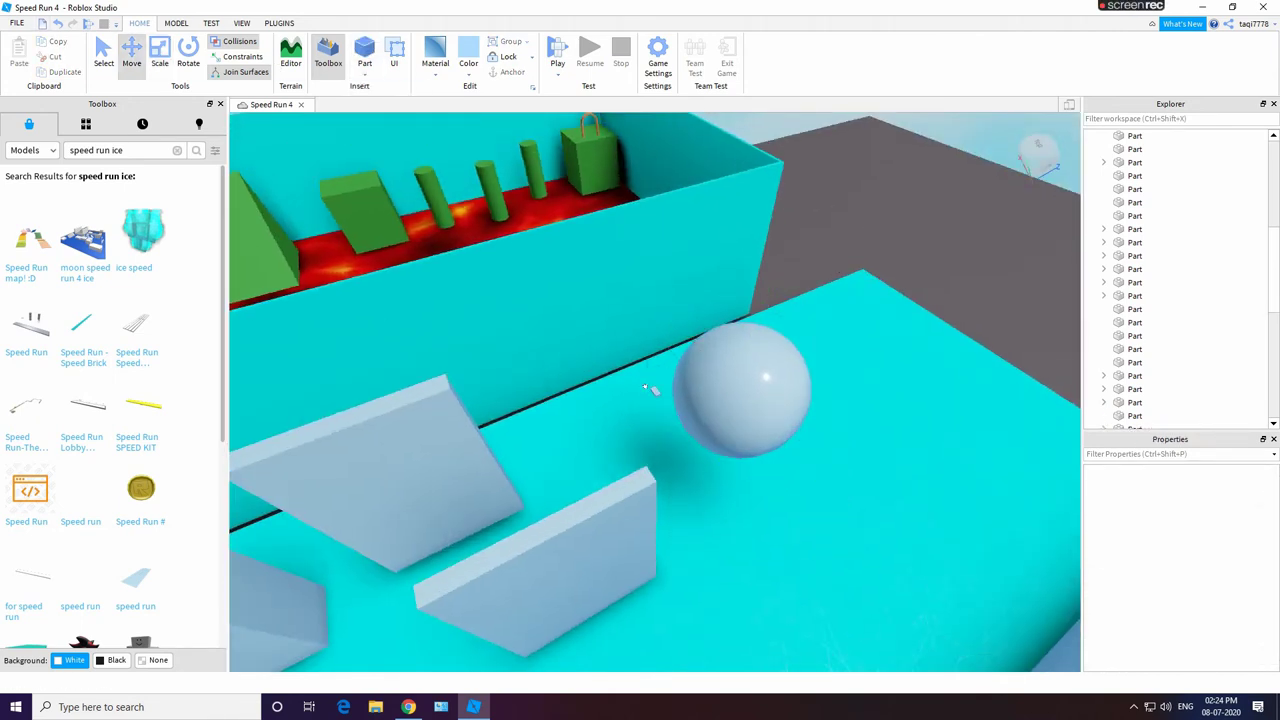
left_click_drag(601, 390, 856, 348)
left_click(57, 27)
right_click_drag(856, 348, 726, 448)
left_click_drag(743, 493, 785, 423)
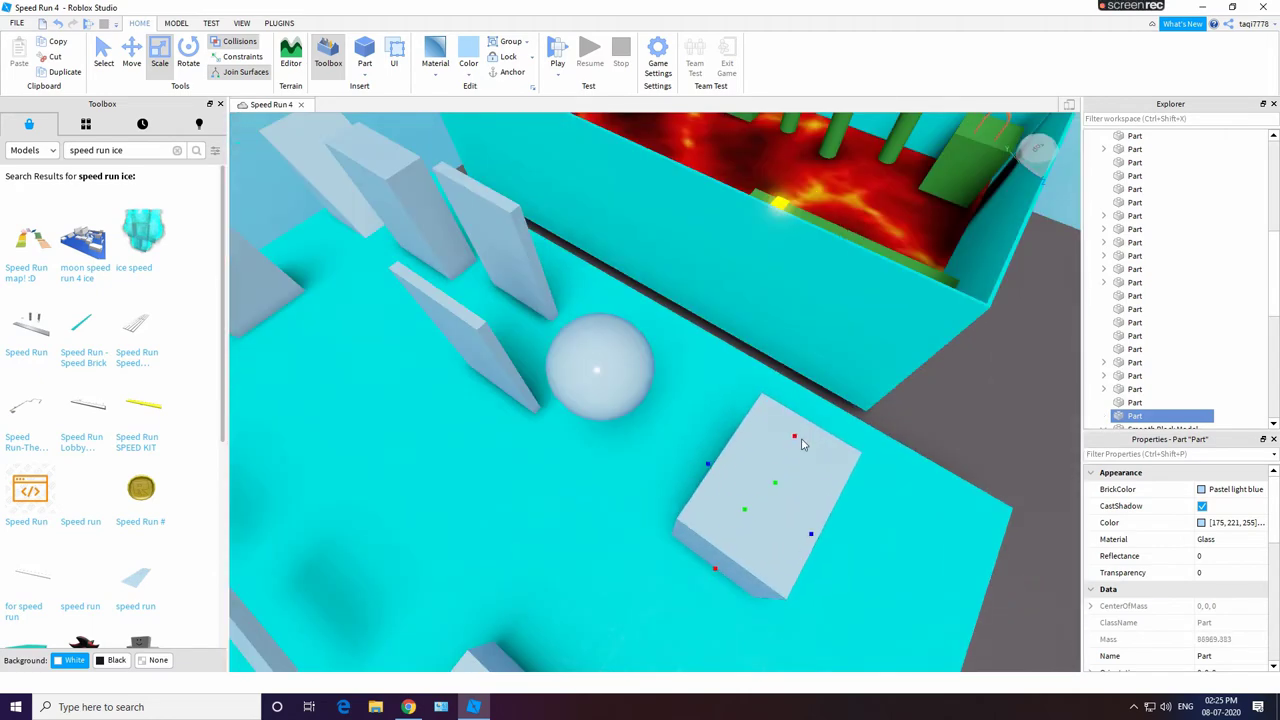
left_click(871, 519)
left_click(60, 24)
Step: Enlarge the new block into a big platform and position it at the end corner nearest the lava course
right_click_drag(720, 440, 700, 480)
left_click_drag(555, 495, 571, 401)
left_click_drag(566, 446, 541, 482)
left_click_drag(652, 456, 757, 368)
left_click(768, 422)
right_click_drag(861, 272, 506, 240)
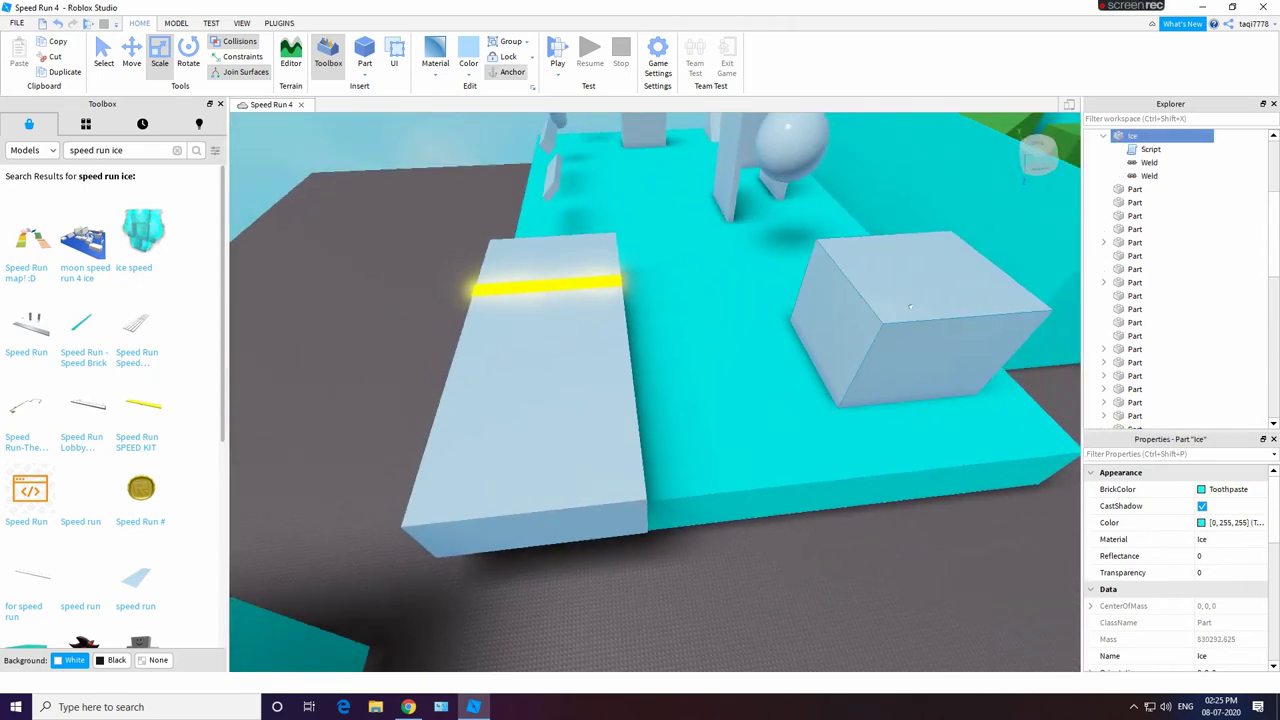
Step: Duplicate the sphere and place the copy between the first sphere and the large end block
left_click(910, 306)
right_click_drag(910, 306, 528, 610)
right_click_drag(862, 570, 695, 365)
right_click(695, 363)
left_click(736, 429)
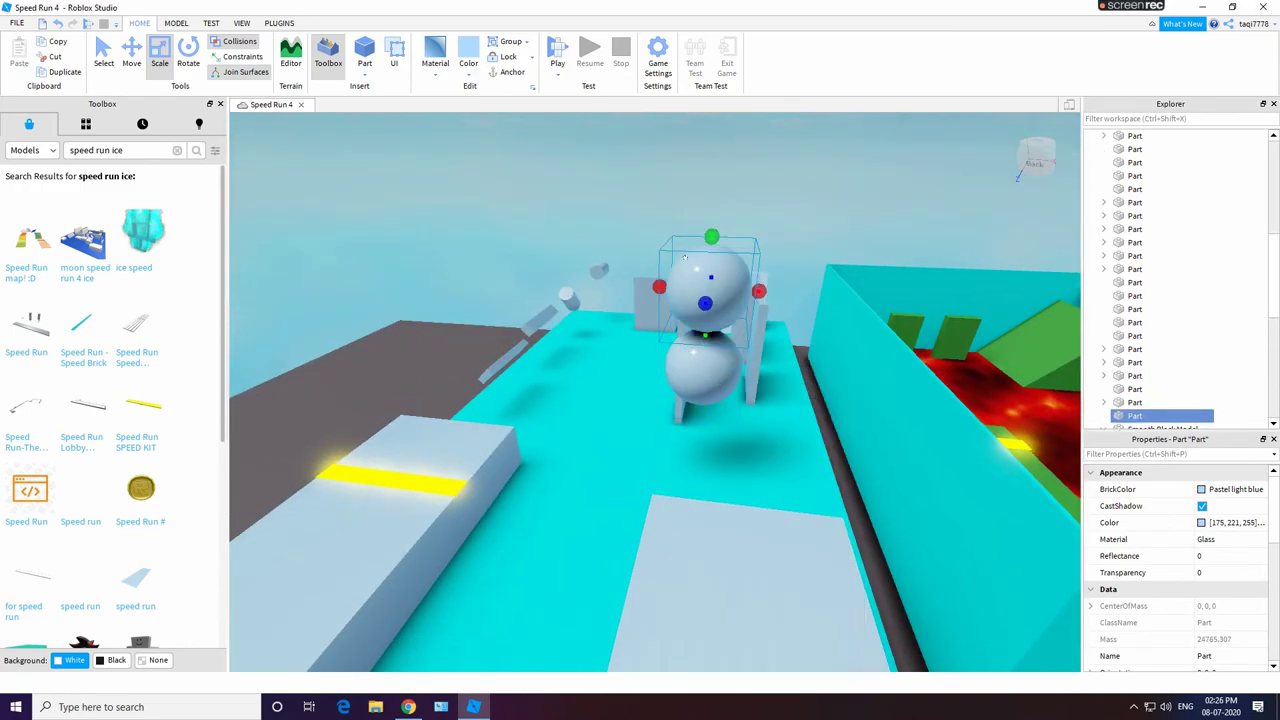
left_click_drag(713, 290, 910, 530)
right_click_drag(911, 530, 770, 640)
left_click(829, 590)
Step: Shift the large end block toward the platform's end edge and adjust its size to fit the corner
left_click(640, 505)
right_click_drag(640, 505, 630, 580)
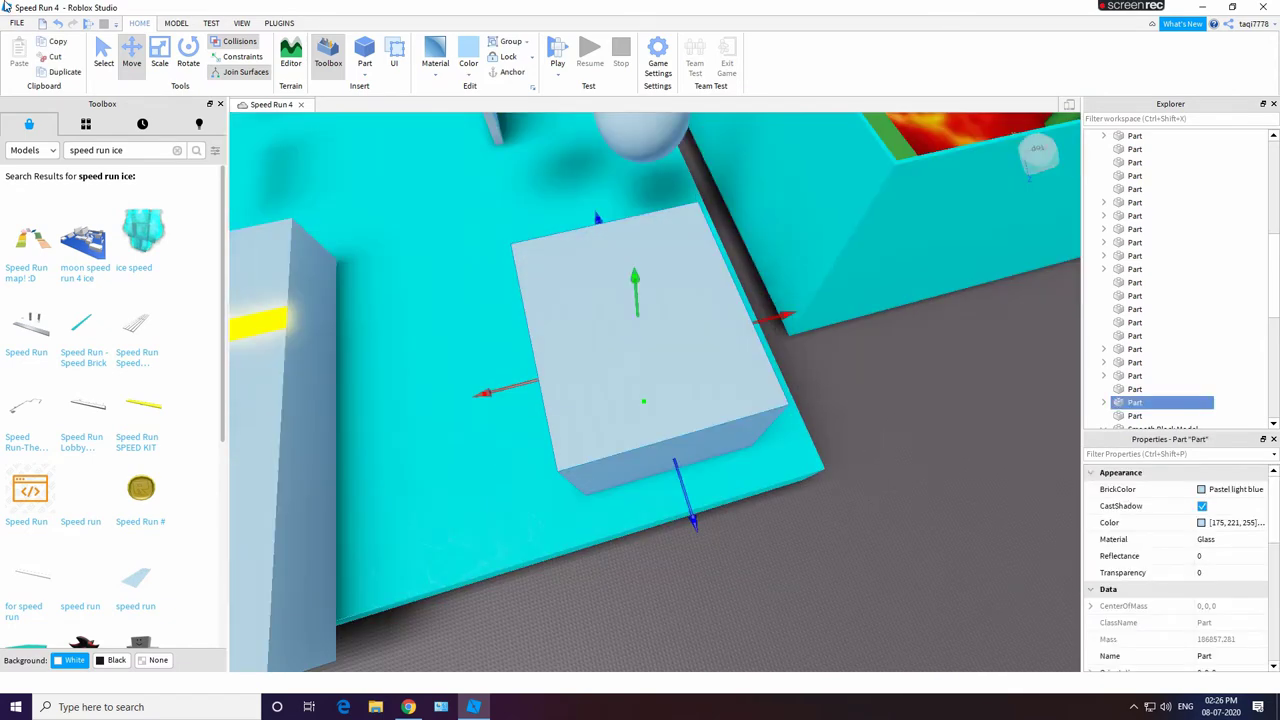
left_click_drag(667, 465, 671, 477)
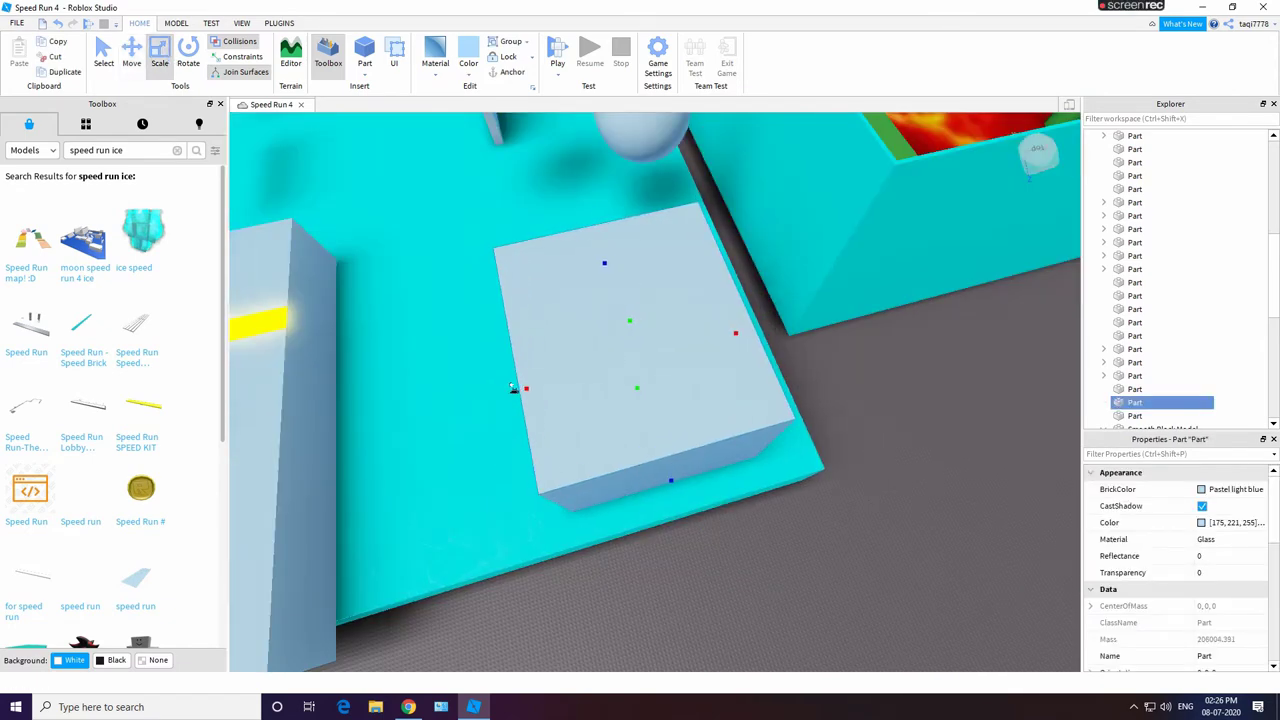
left_click_drag(526, 384, 555, 381)
left_click(948, 368)
right_click_drag(948, 368, 946, 371)
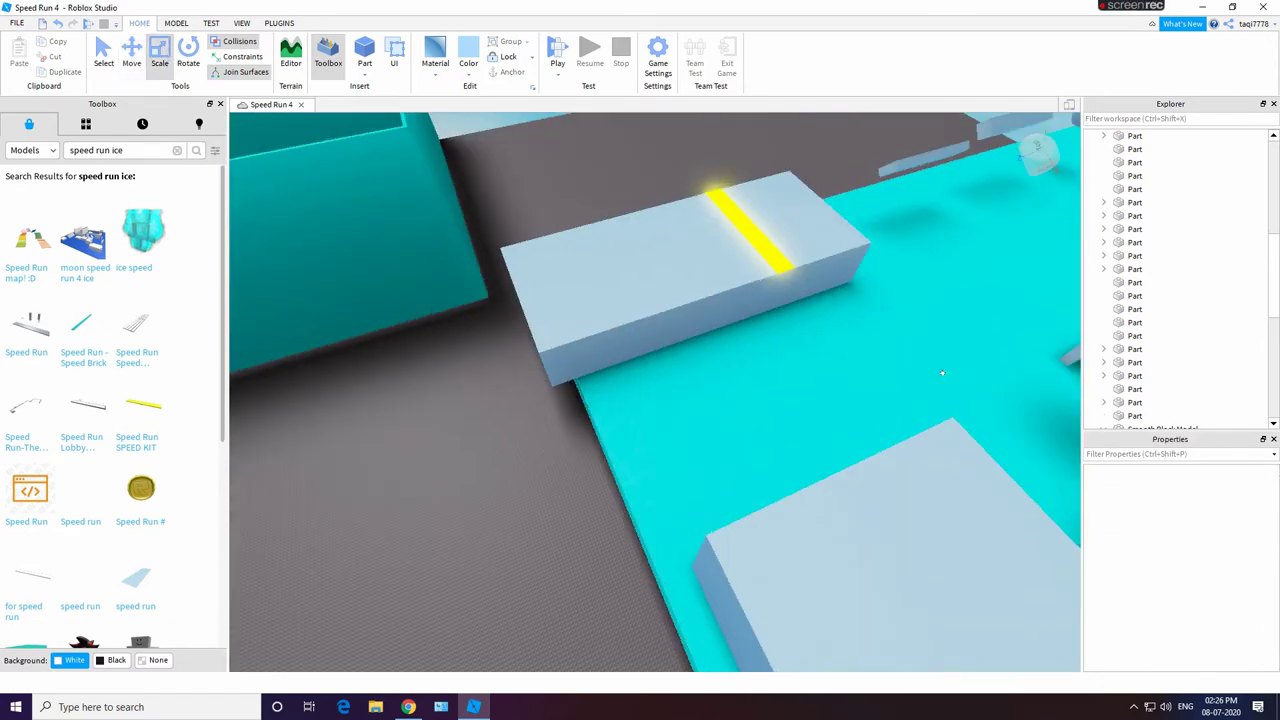
Step: Shorten the block with the yellow stripe so it no longer overhangs the platform's end edge
left_click(597, 319)
left_click_drag(524, 298, 528, 302)
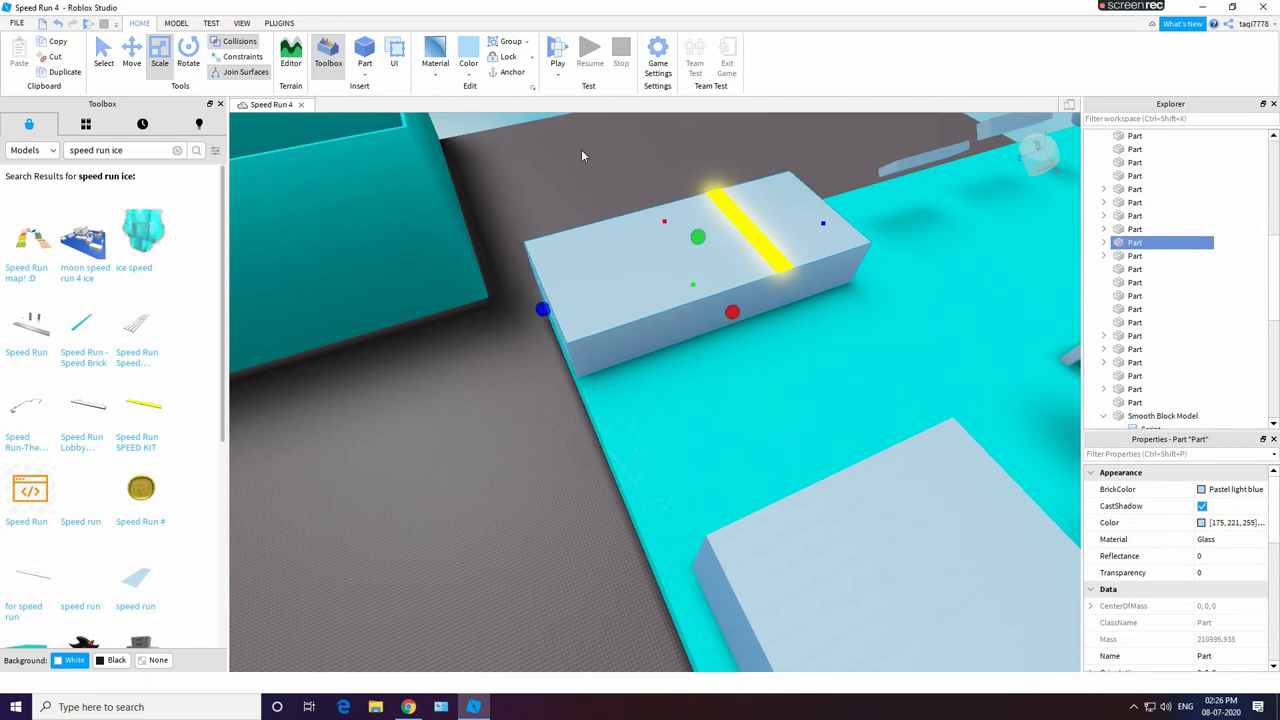
left_click(582, 153)
Step: Extend the large block in the opposite corner toward the platform's end edge
right_click_drag(582, 153, 590, 158)
left_click(752, 484)
left_click_drag(694, 580, 697, 603)
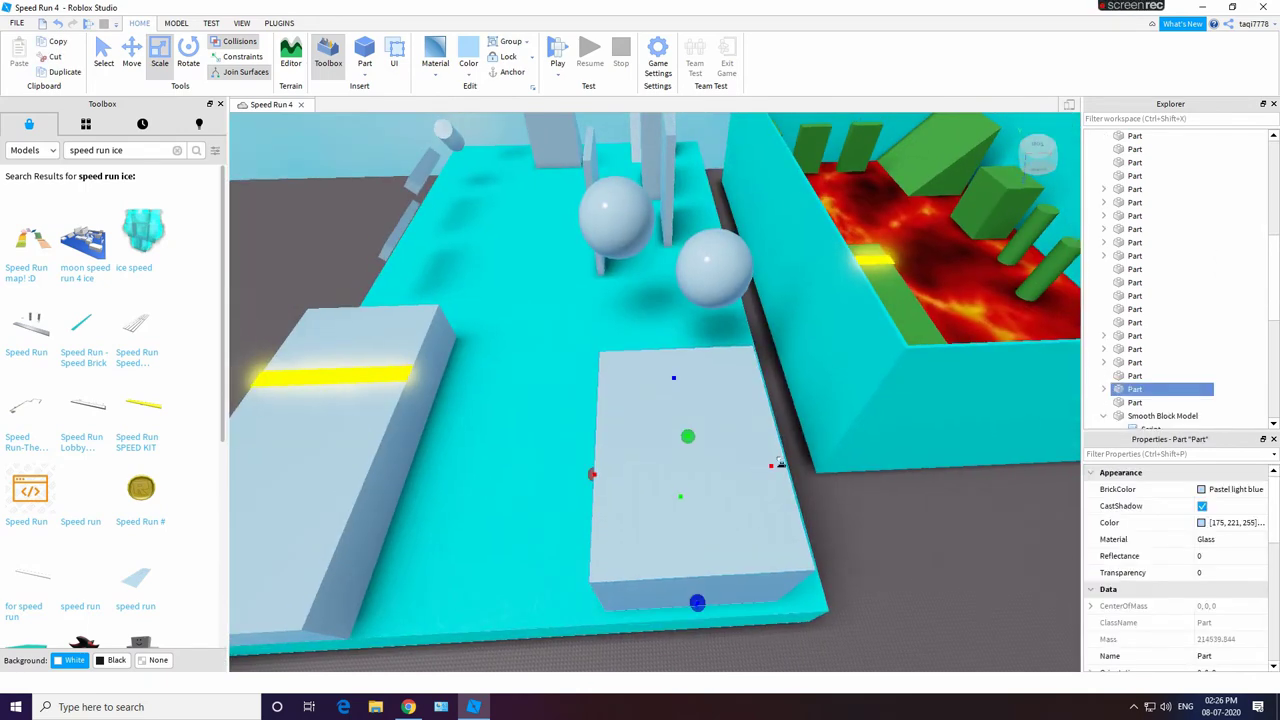
right_click_drag(937, 499, 979, 562)
left_click(984, 574)
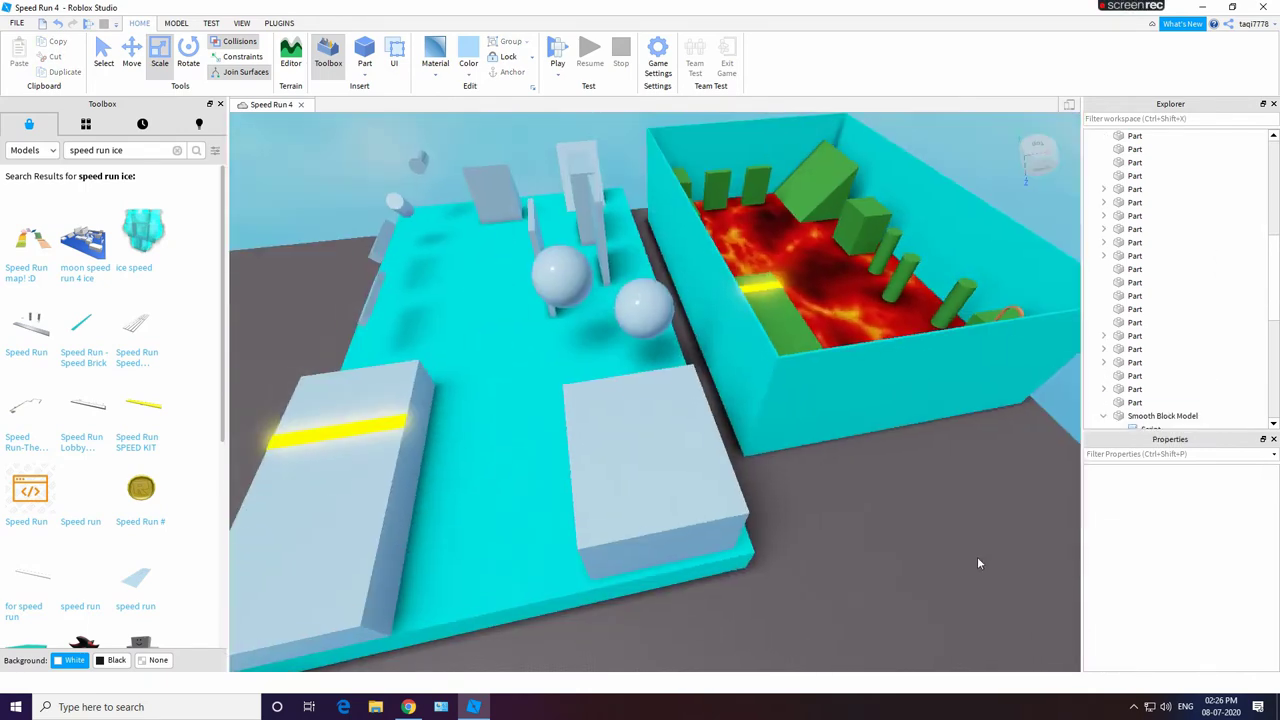
Step: Try to place the whole teal wall frame over the ice platform, and undo the move
right_click_drag(690, 410, 672, 430)
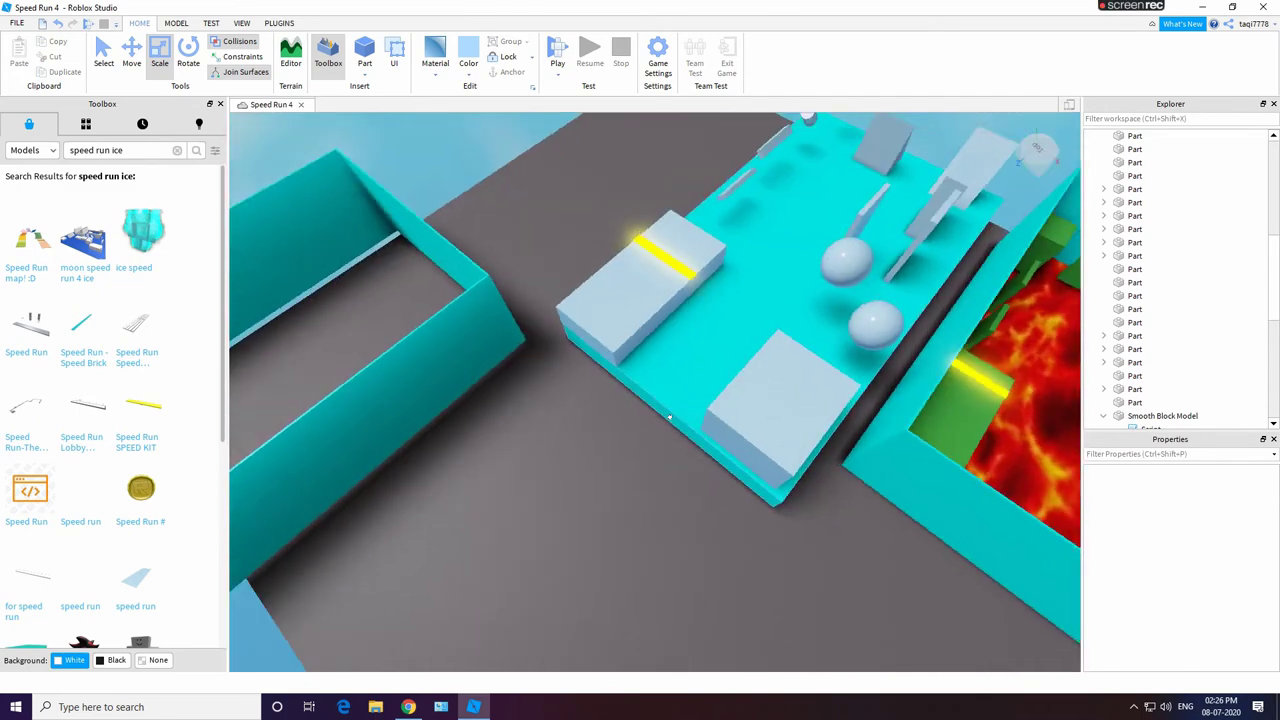
left_click_drag(500, 390, 963, 314)
right_click_drag(620, 490, 574, 492)
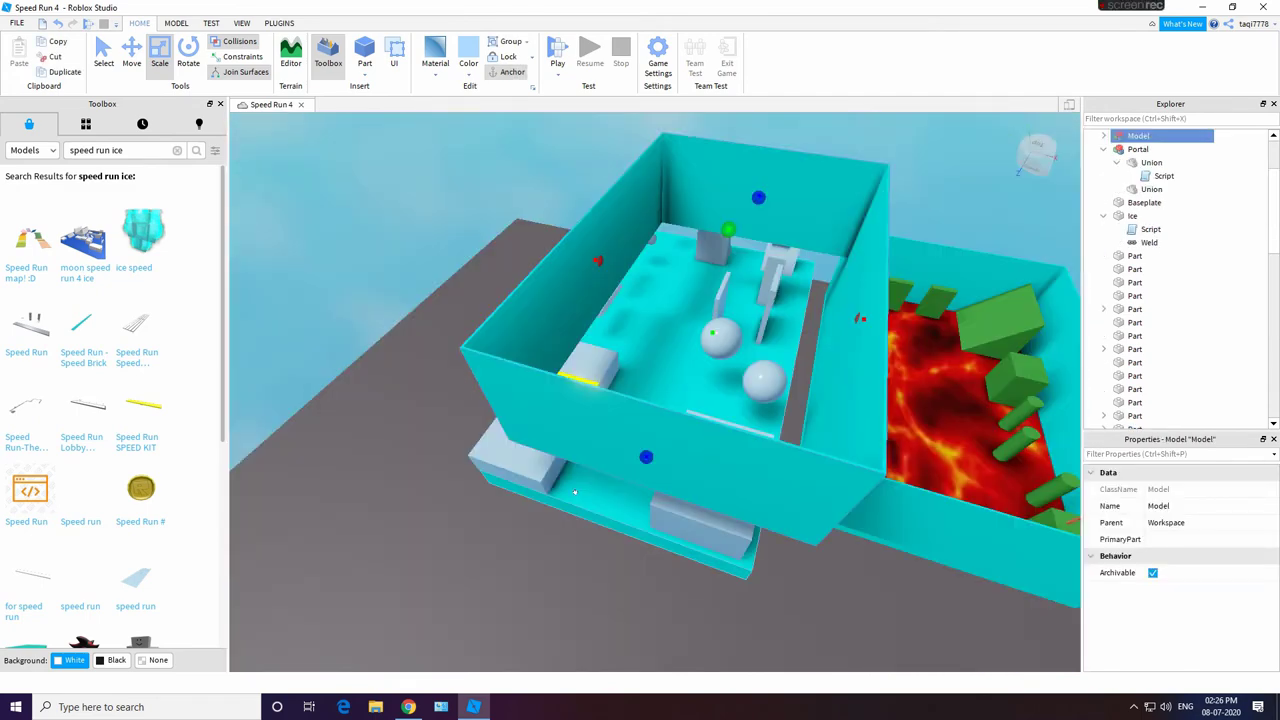
left_click(57, 21)
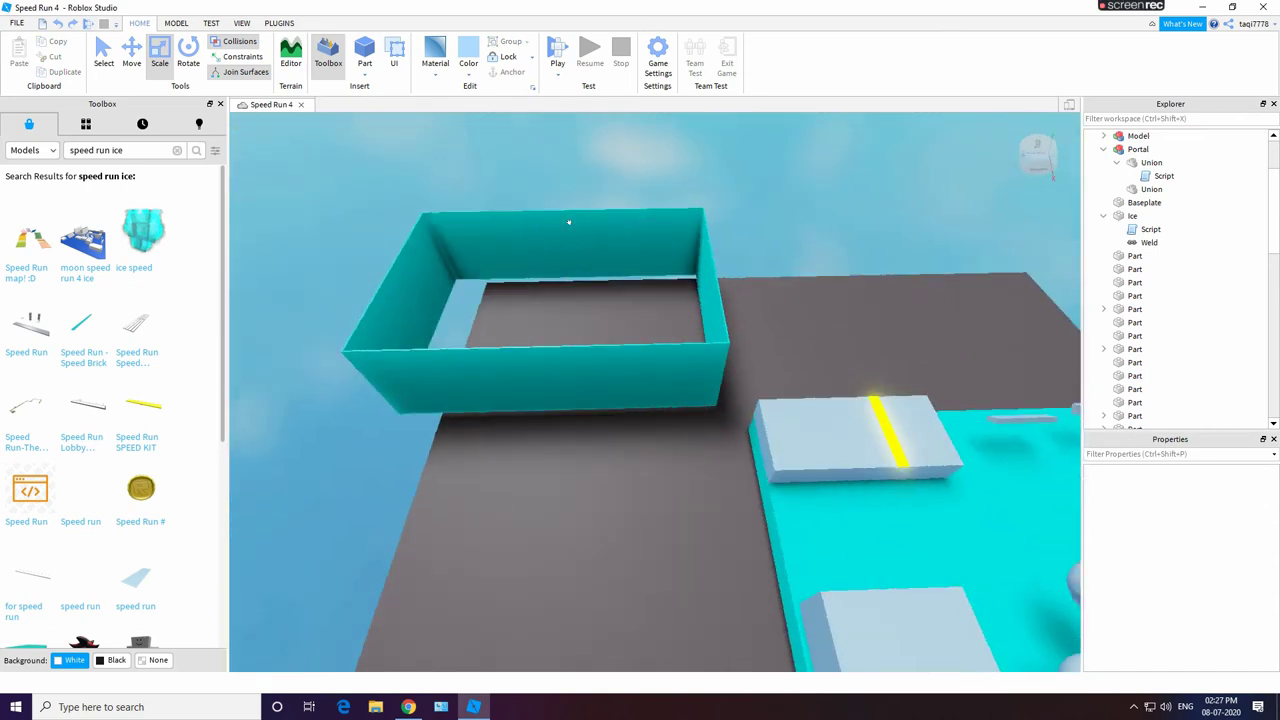
Step: Ungroup the teal wall frame model into its four separate wall parts
right_click(1131, 137)
left_click(1177, 254)
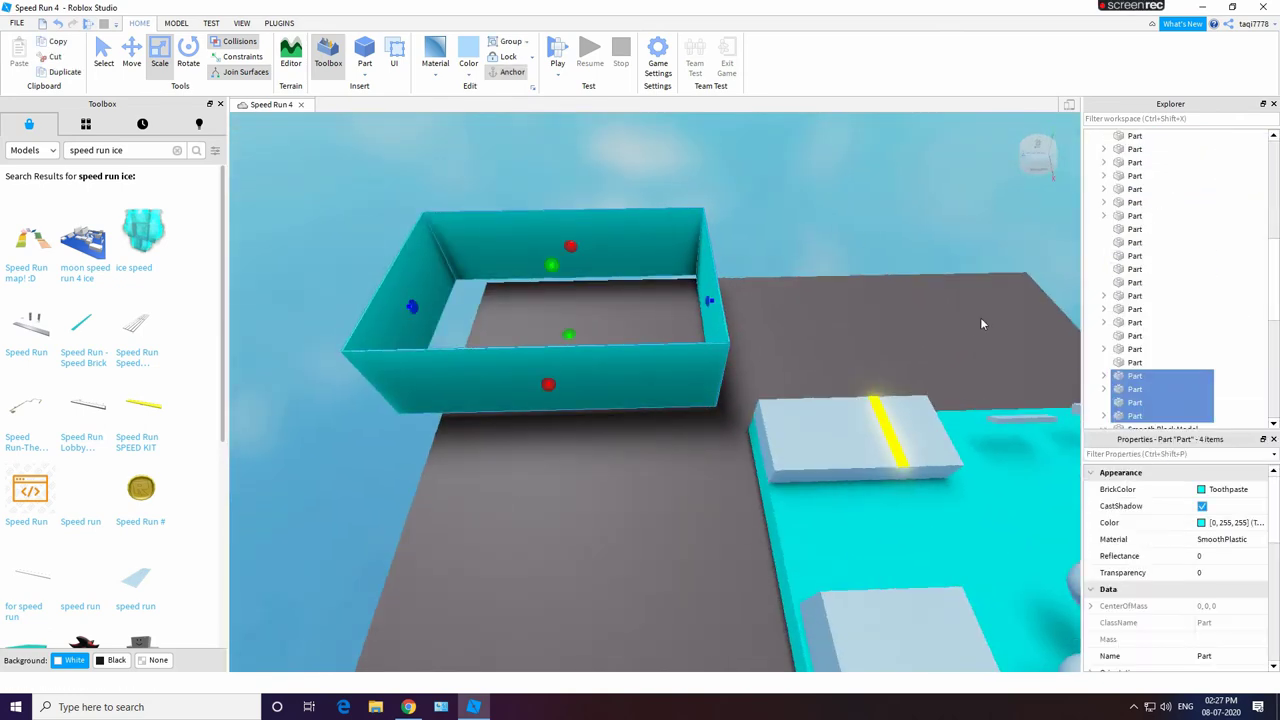
left_click(978, 315)
Step: Place one long wall from the frame along the ice platform's outer side, next to the yellow-striped block
left_click_drag(643, 234, 1005, 530)
right_click_drag(964, 288, 944, 450)
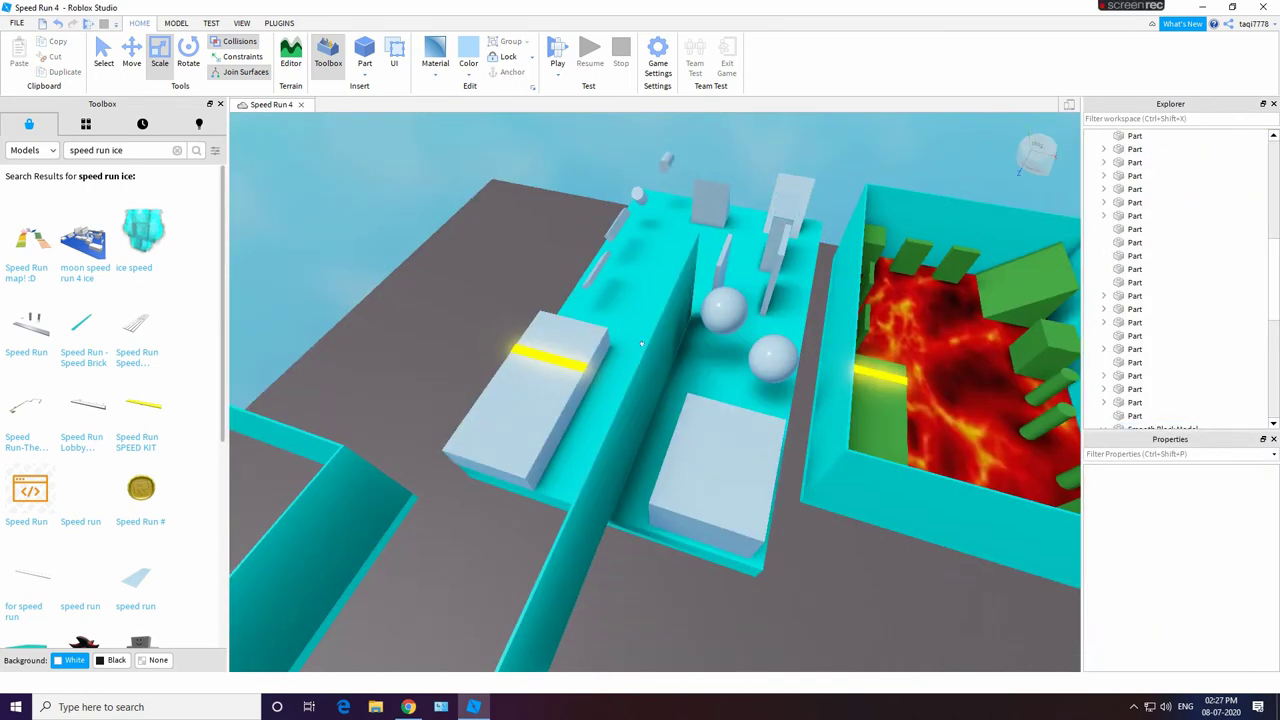
left_click_drag(660, 315, 552, 224)
right_click_drag(758, 398, 744, 364)
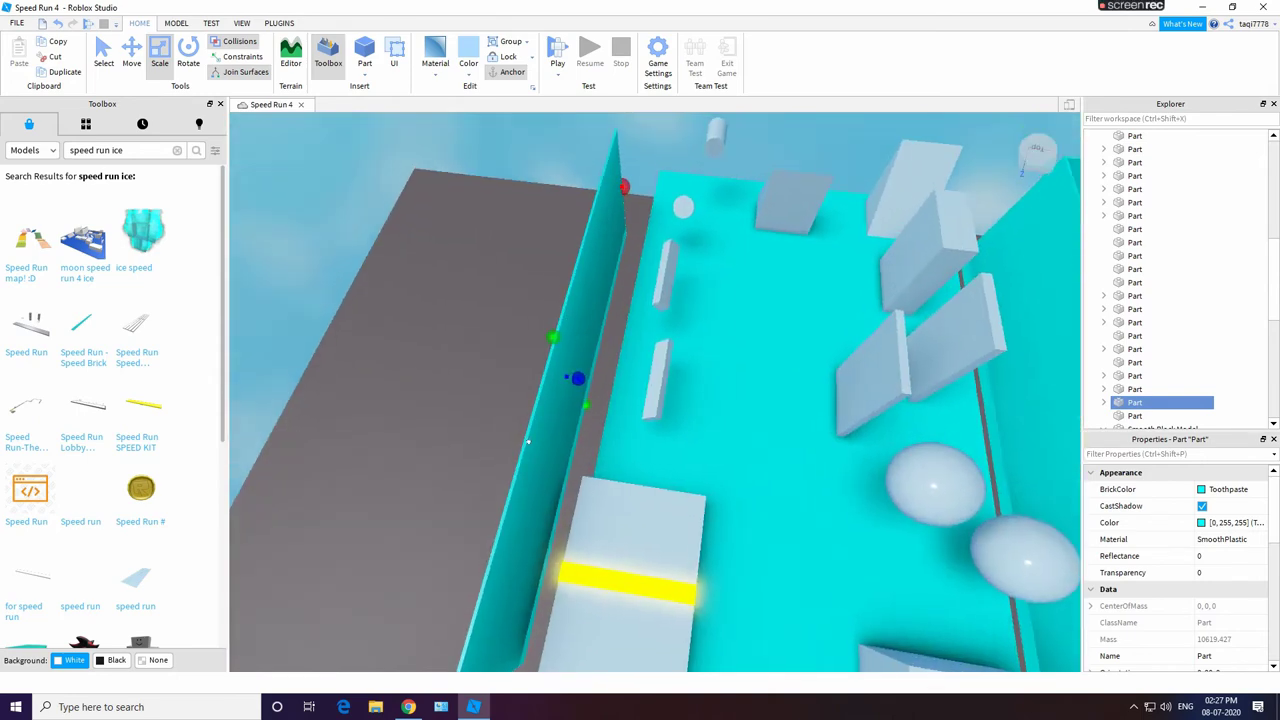
left_click_drag(594, 350, 624, 358)
right_click_drag(650, 446, 588, 350)
scroll(654, 418, "up", 3)
Step: Widen the ice platform to close the gap between its outer edge and the new side wall
left_click(624, 447)
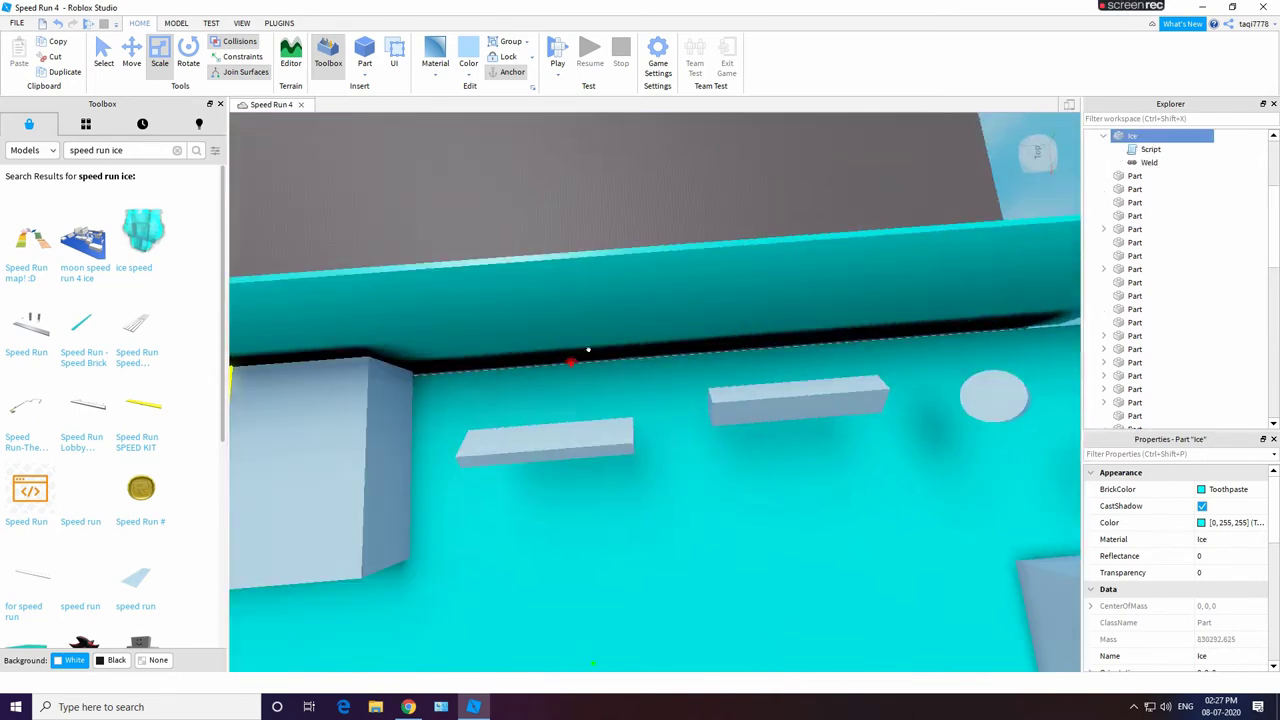
left_click_drag(562, 356, 572, 350)
right_click_drag(572, 350, 513, 260)
left_click(610, 245)
scroll(704, 442, "up", 3)
right_click_drag(704, 442, 579, 498)
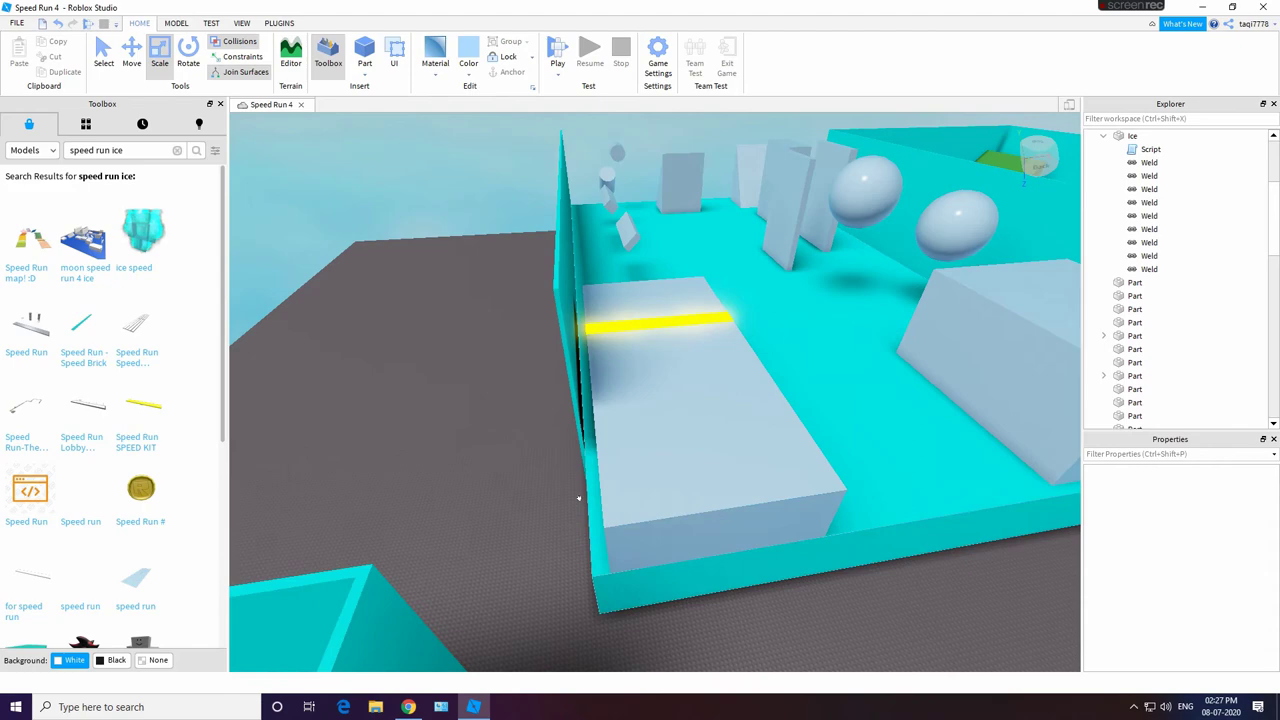
Step: Stretch the outer side wall at both ends to span the full length of the ice platform
left_click(560, 352)
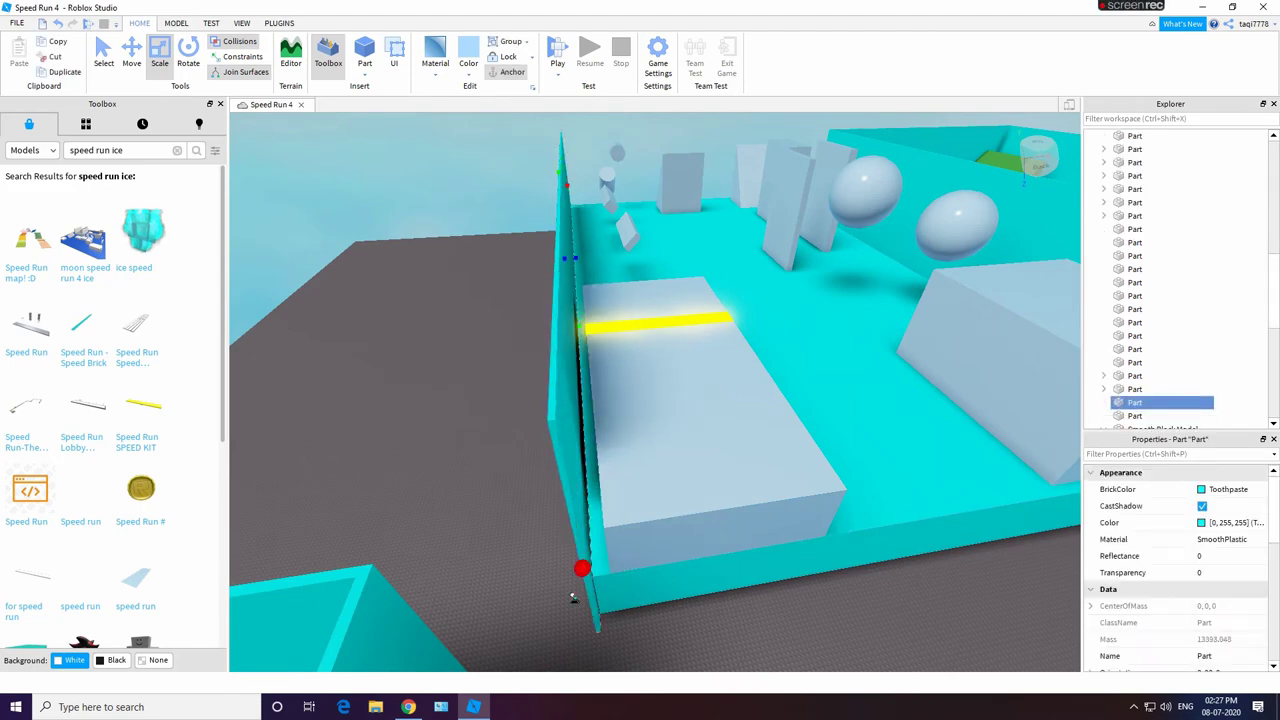
right_click_drag(593, 572, 600, 535)
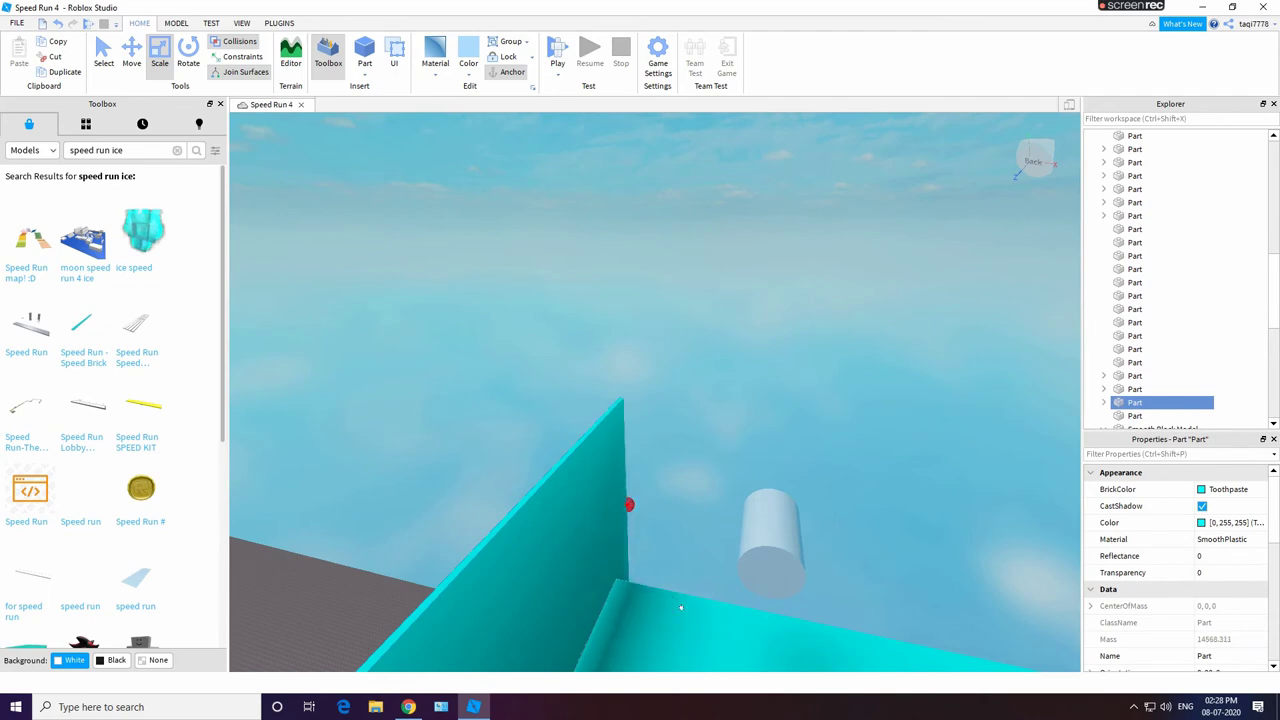
left_click(681, 607)
right_click_drag(681, 607, 738, 463)
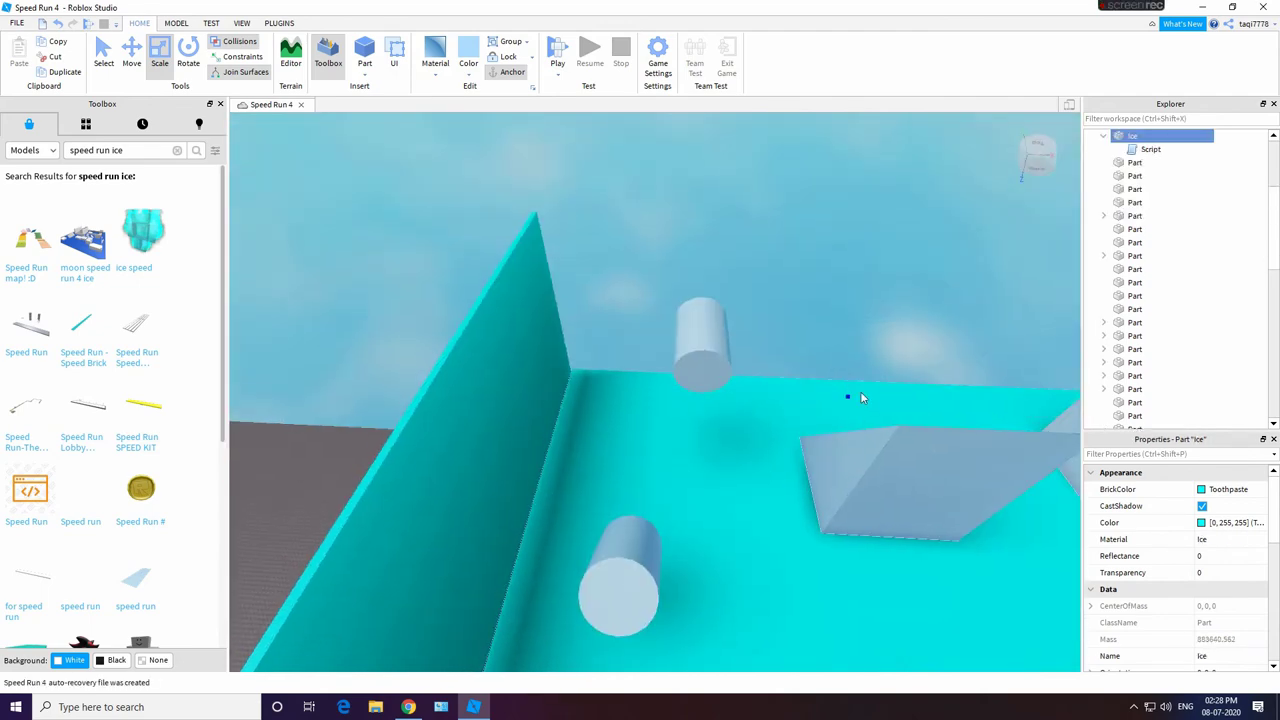
left_click(857, 352)
Step: Bring the frame's second long wall across the ice platform toward the side facing the lava course
right_click_drag(857, 352, 605, 262)
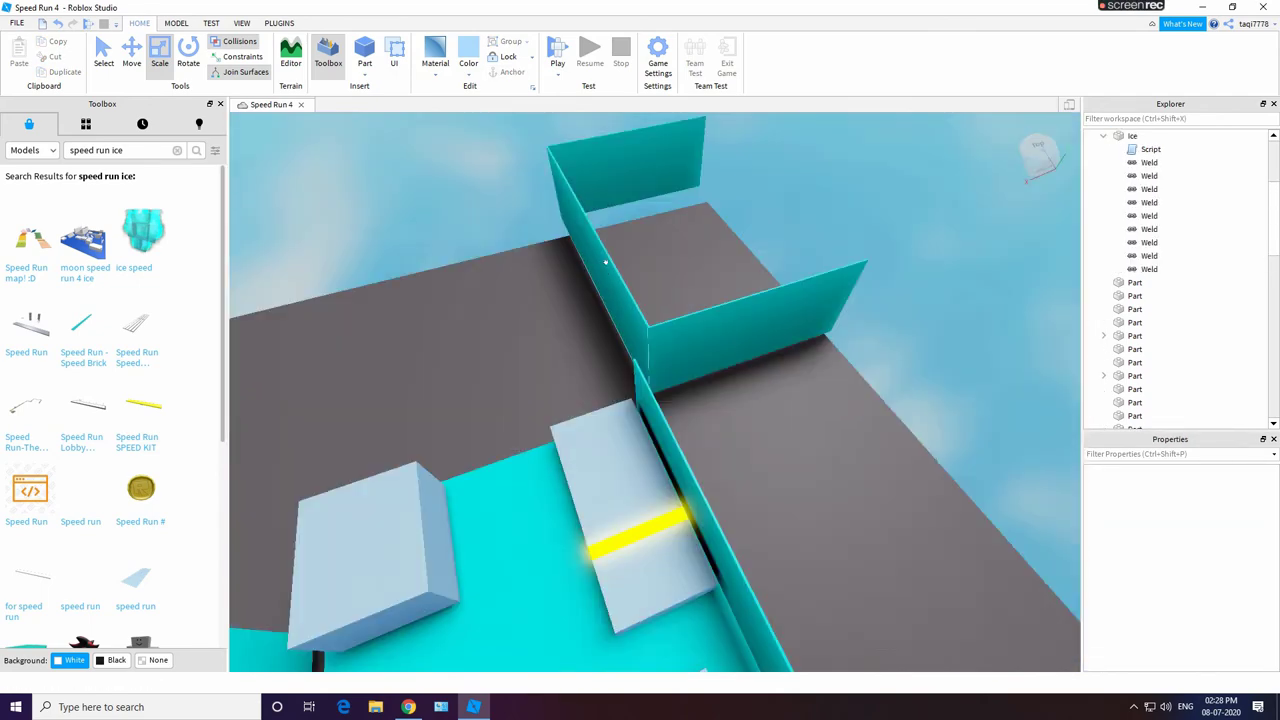
left_click_drag(605, 262, 535, 298)
right_click_drag(603, 255, 604, 256)
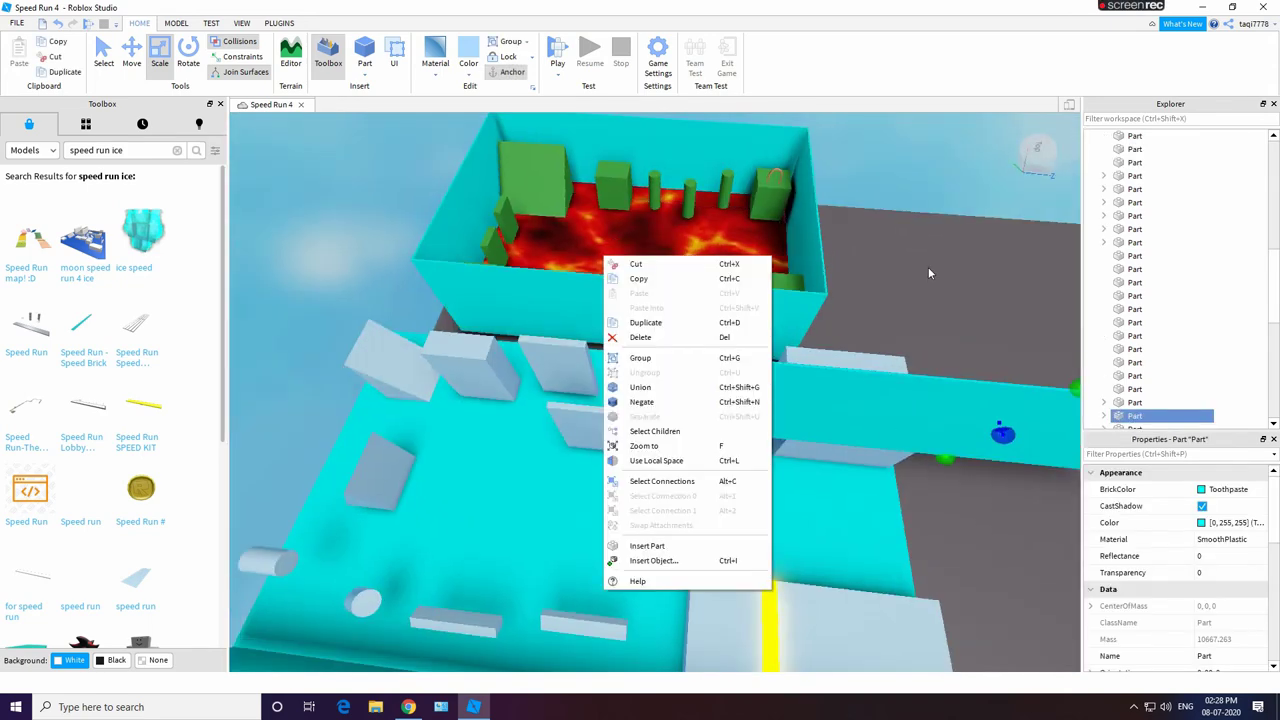
left_click(929, 273)
left_click_drag(845, 393, 549, 335)
key("w")
right_click_drag(549, 335, 588, 286)
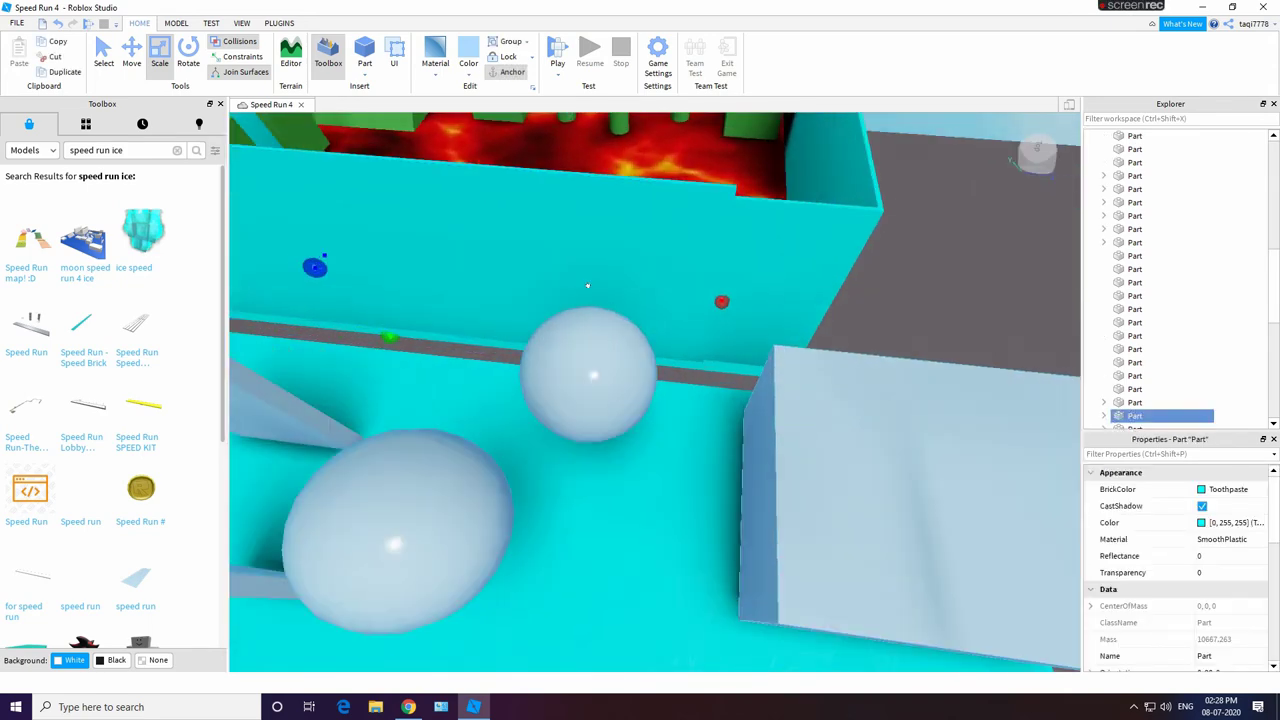
left_click_drag(588, 286, 871, 346)
scroll(871, 346, "down", 4)
left_click_drag(800, 306, 812, 346)
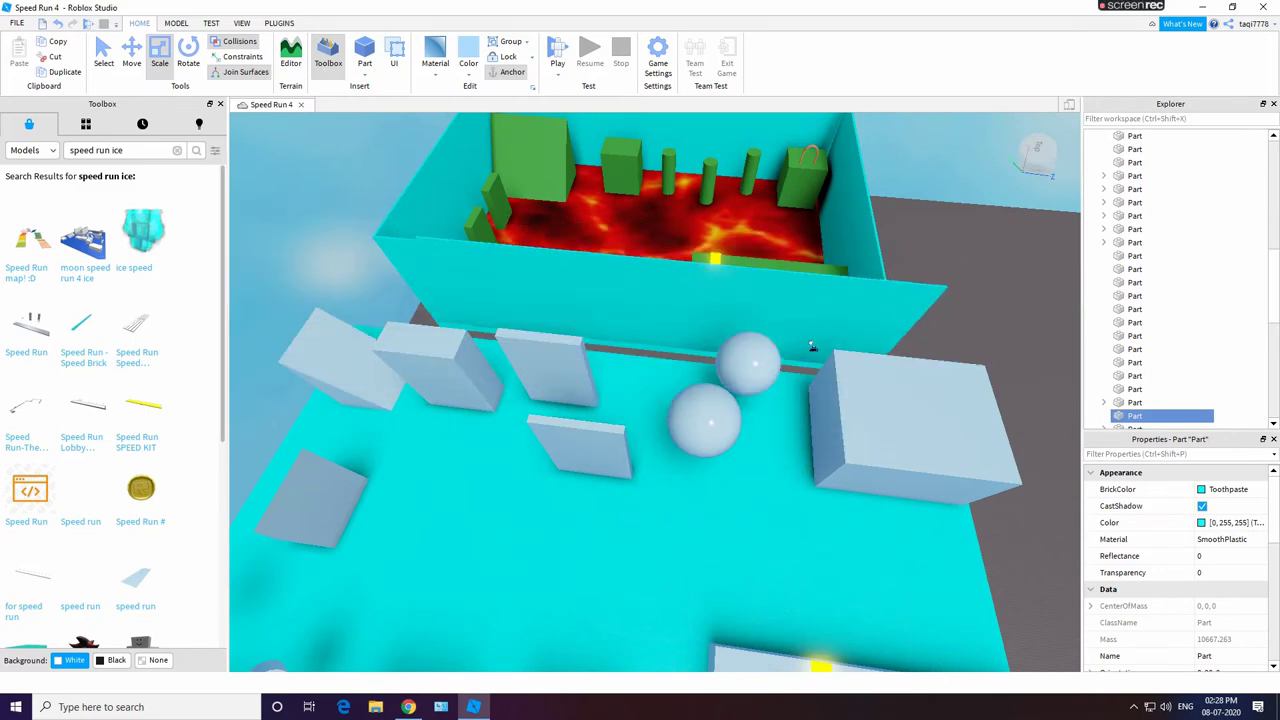
Step: Align the second long wall with the ice platform's edge beside the lava course
right_click_drag(812, 346, 720, 310)
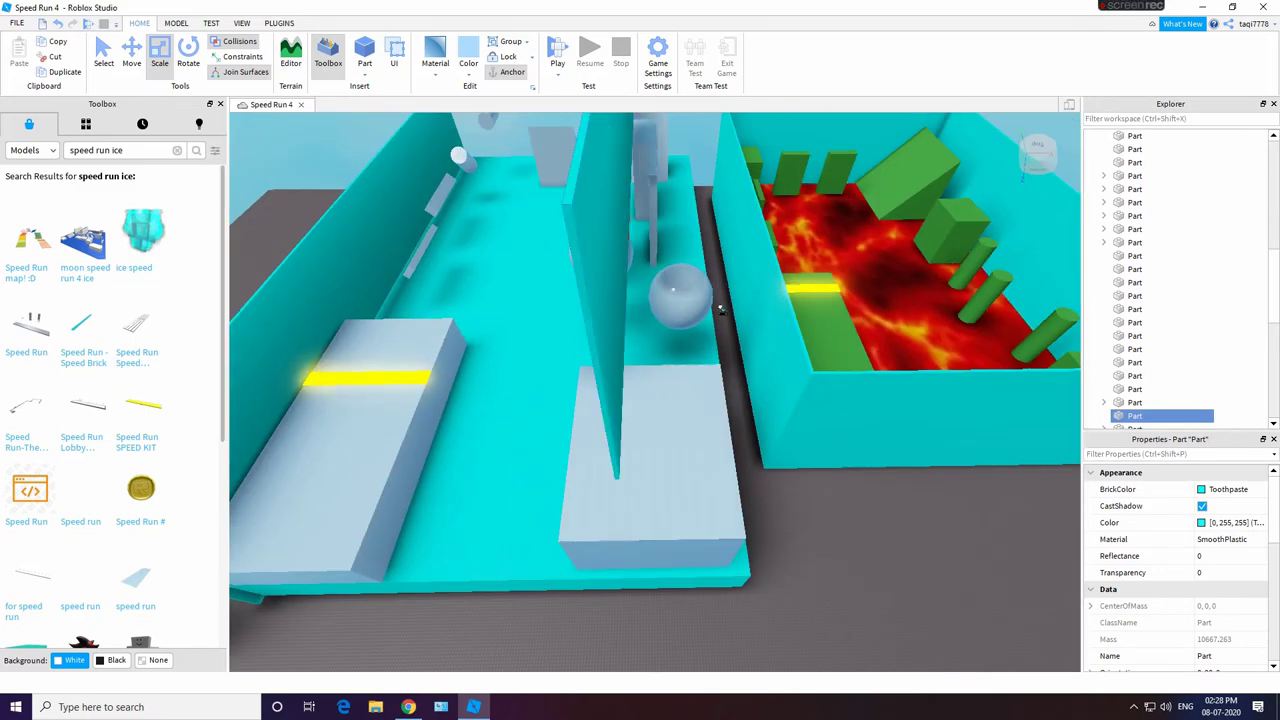
left_click_drag(720, 310, 757, 354)
key("w")
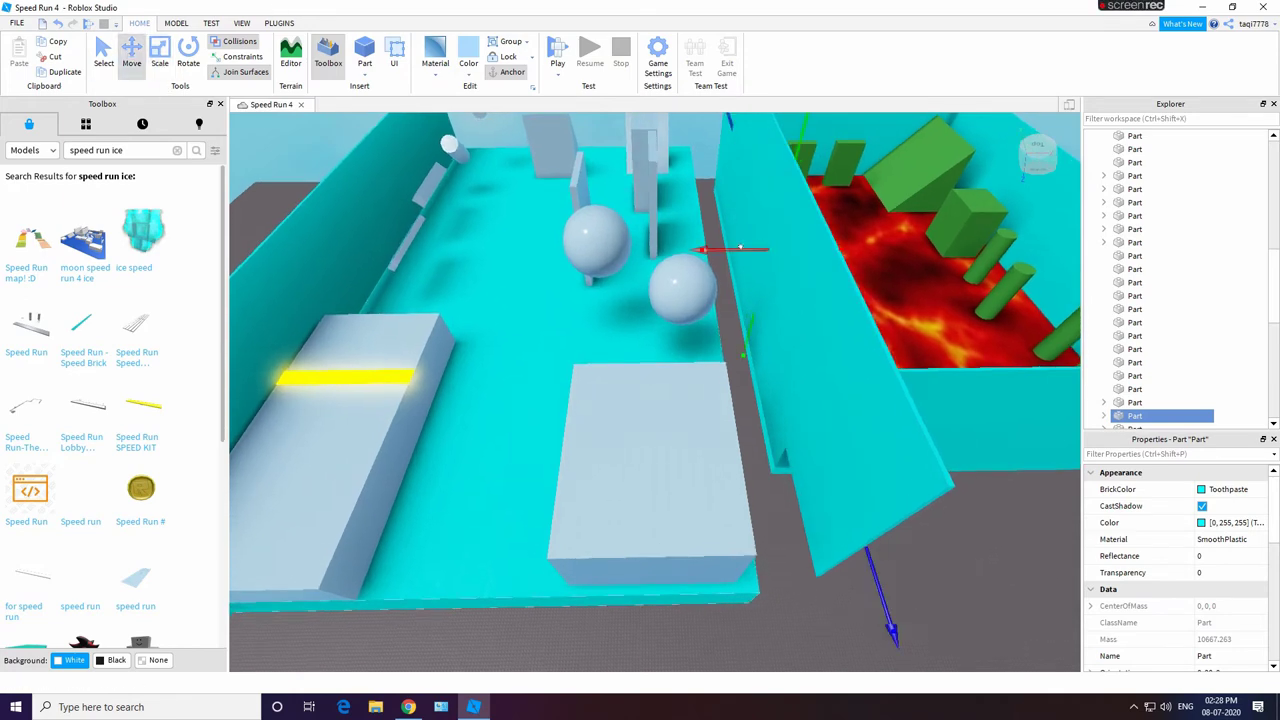
left_click_drag(740, 247, 738, 245)
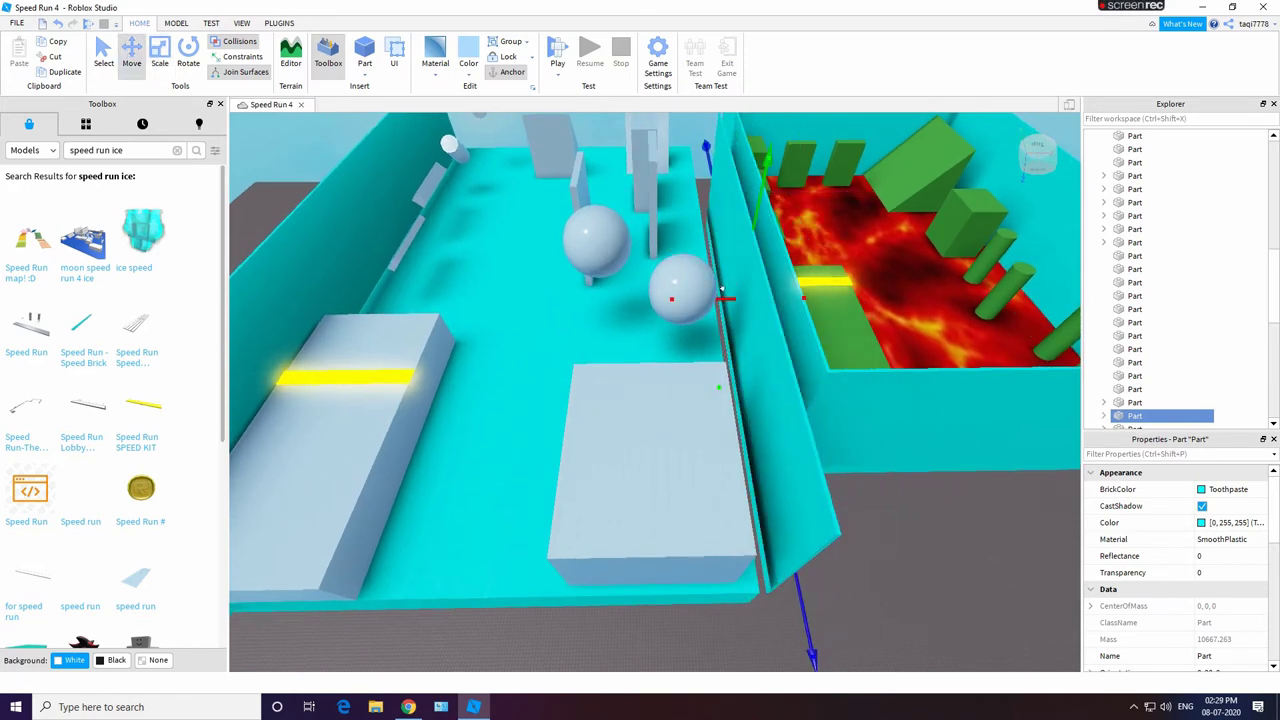
left_click_drag(721, 289, 709, 290)
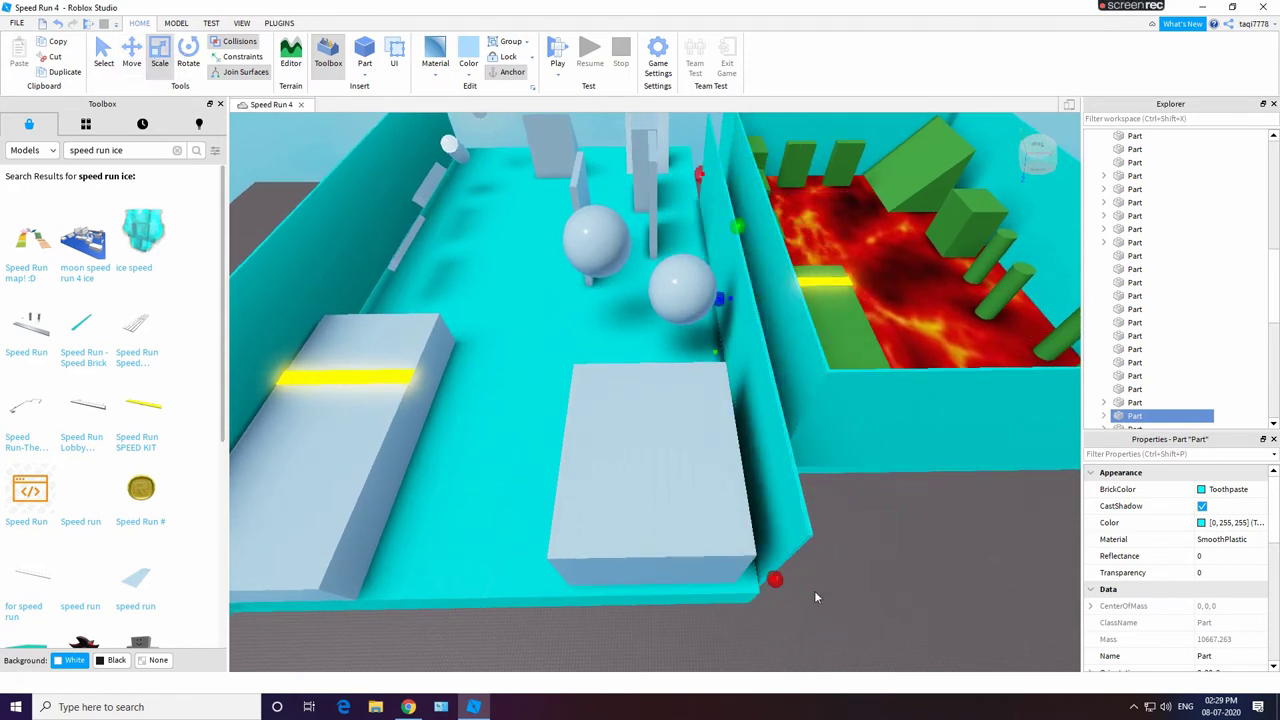
Step: Stretch the wall beside the lava course at both ends to cover the platform's full length
right_click_drag(837, 582, 700, 567)
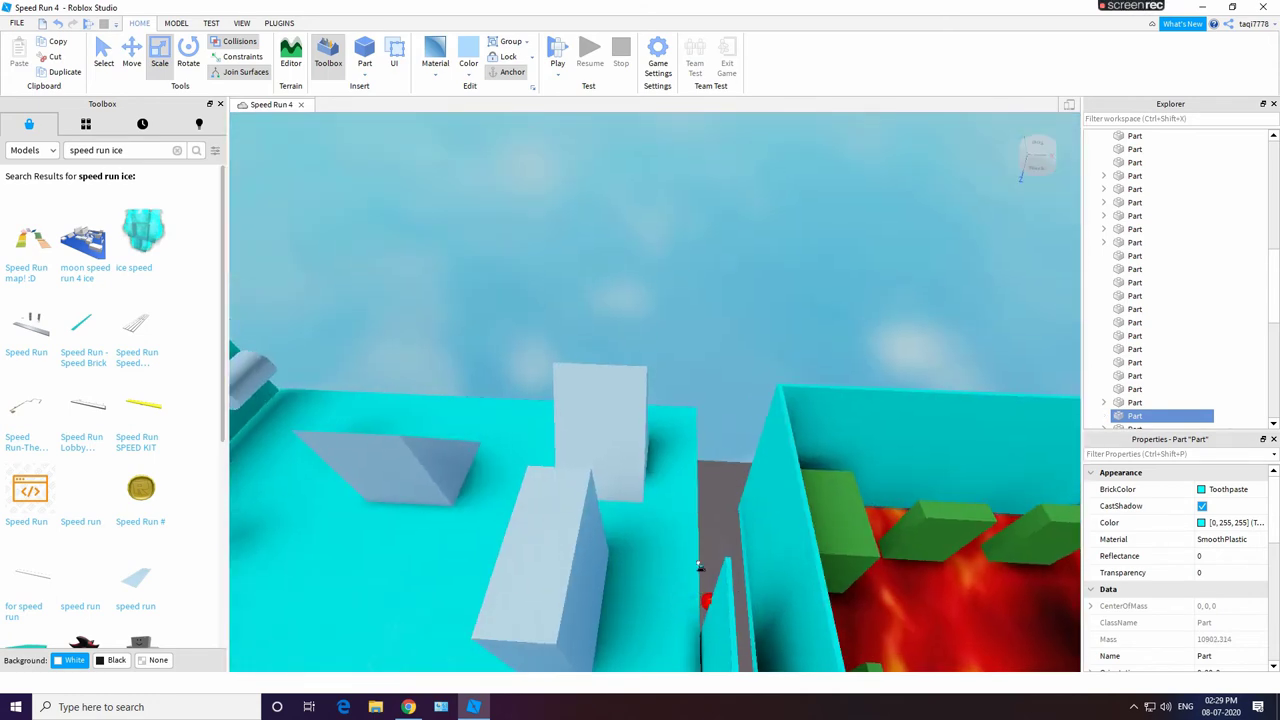
left_click_drag(706, 599, 708, 398)
right_click_drag(710, 398, 712, 442)
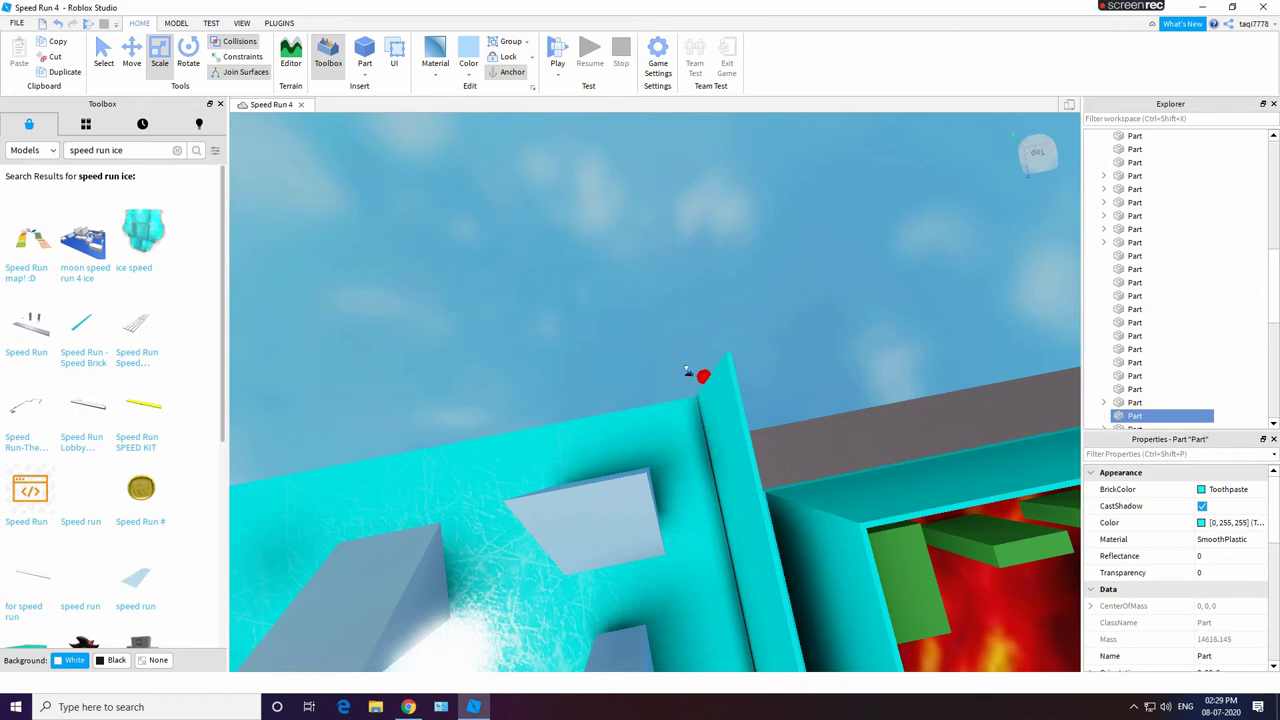
mouse_move(702, 375)
right_mouse_down()
mouse_move(727, 390)
mouse_move(699, 390)
right_mouse_up()
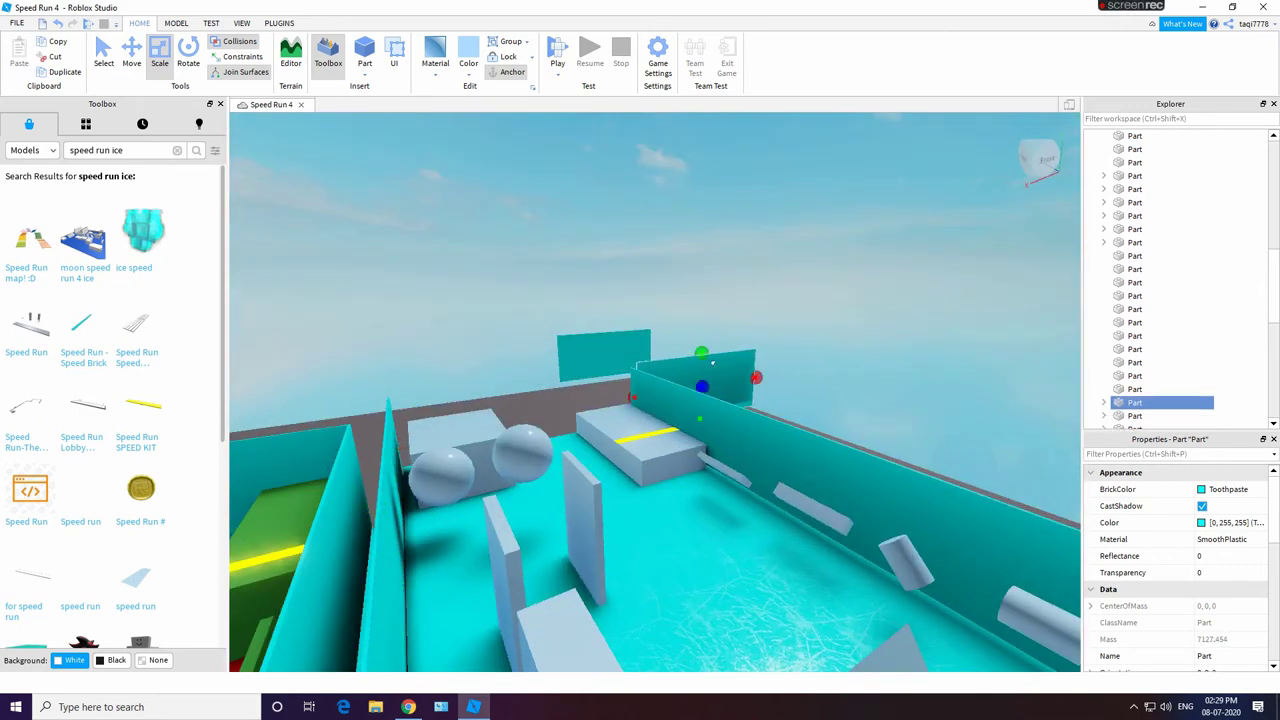
Step: Undo the last wall change and stretch the end wall near the wedges toward the wall beside the lava course
key("ctrl+z")
right_click_drag(726, 334, 471, 431)
left_click_drag(471, 431, 693, 354)
right_click_drag(755, 427, 687, 451)
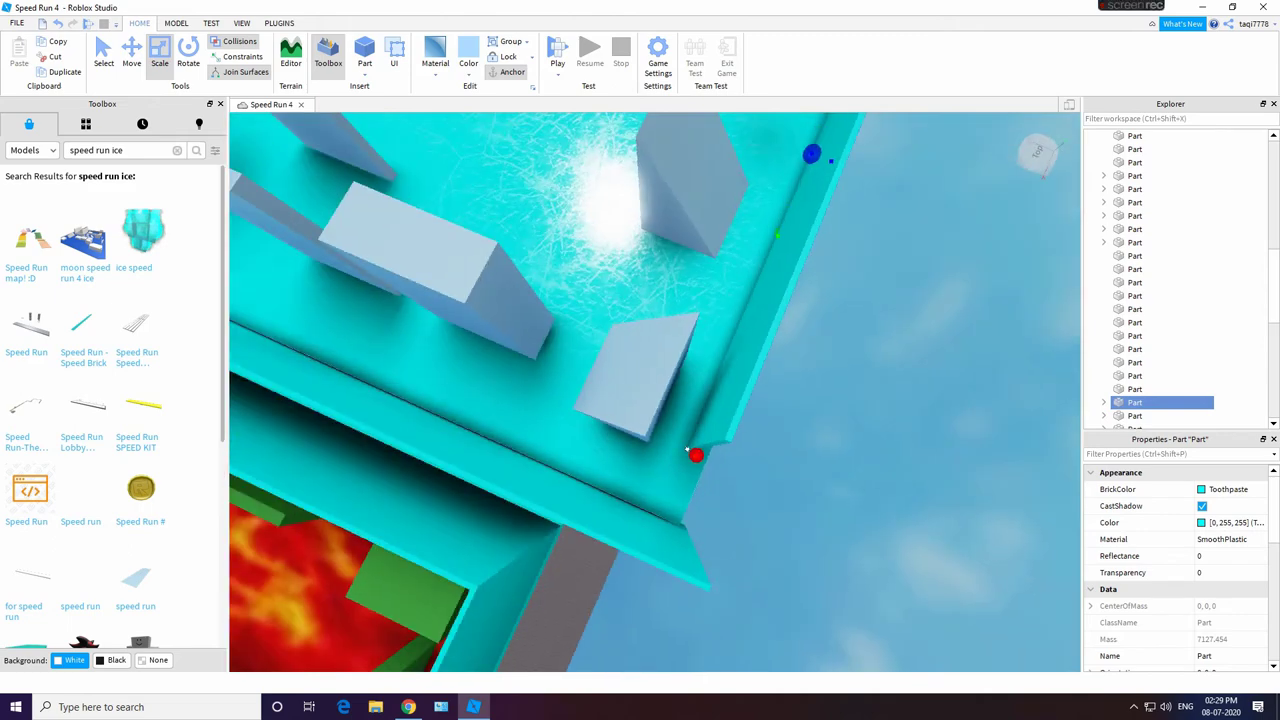
Step: Trim the protruding end of the wall beside the lava course and raise its height
right_click_drag(762, 591, 612, 605)
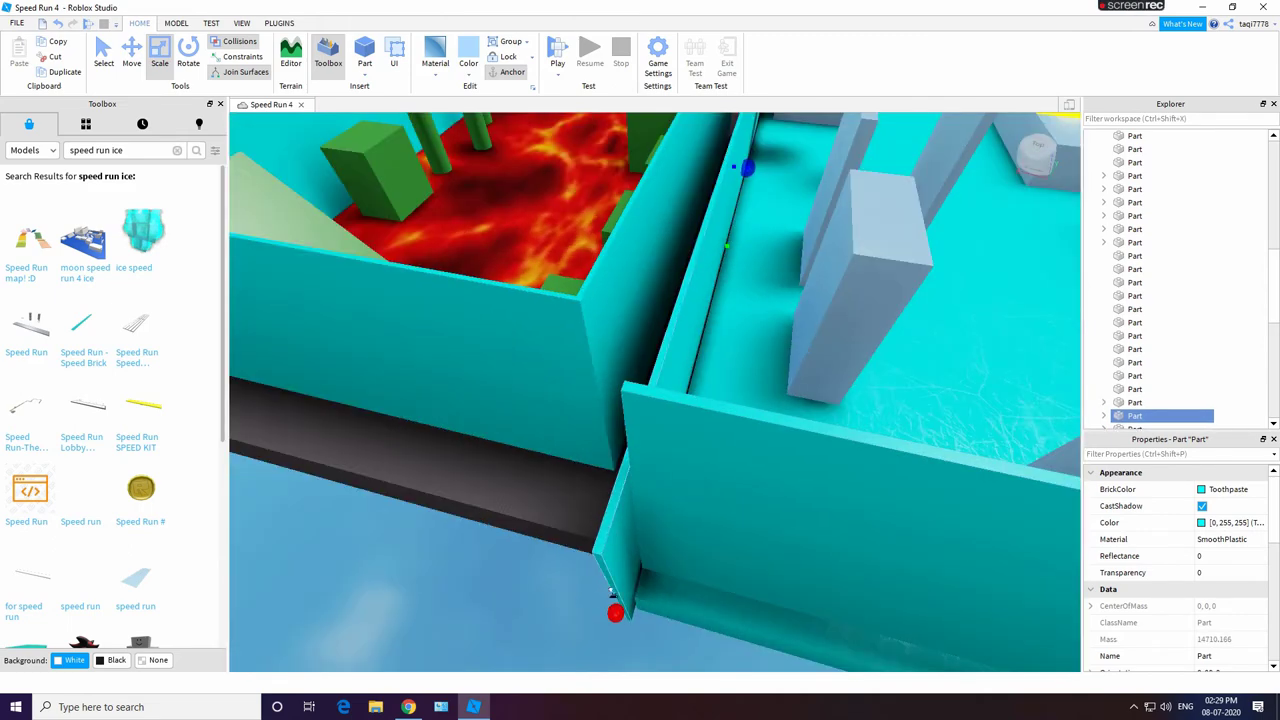
right_click_drag(671, 308, 677, 268)
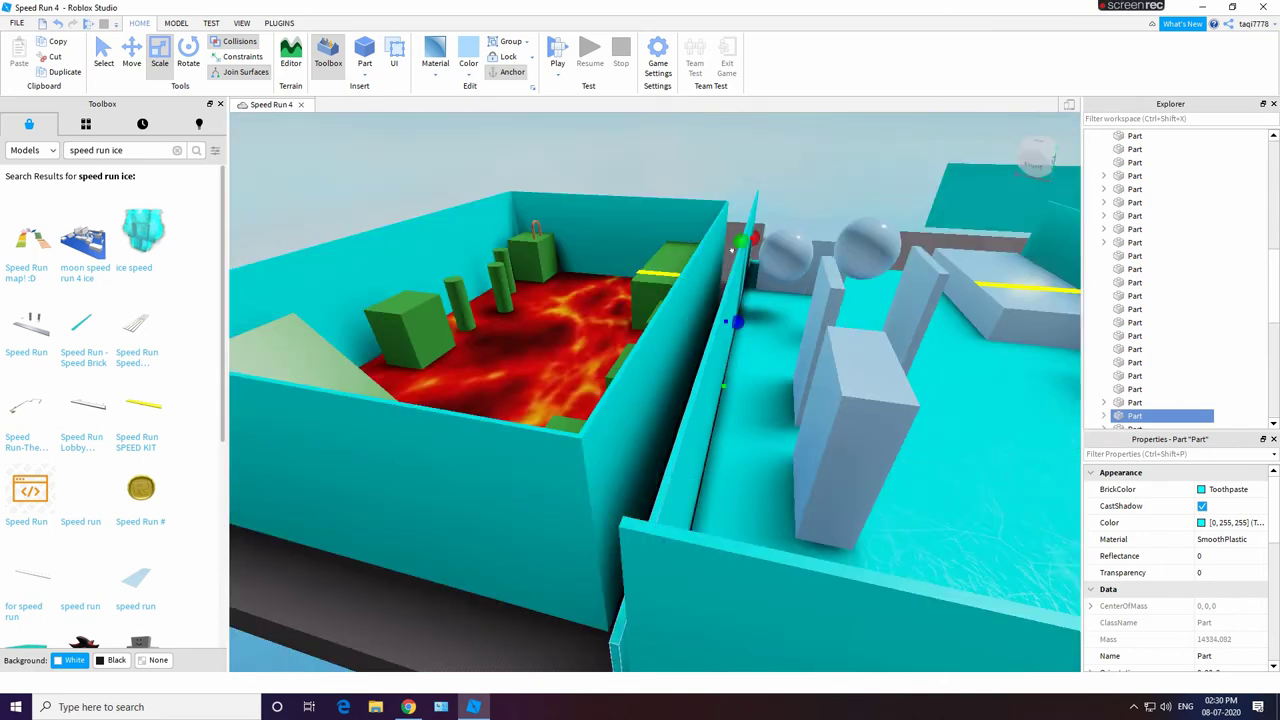
left_click_drag(736, 245, 748, 186)
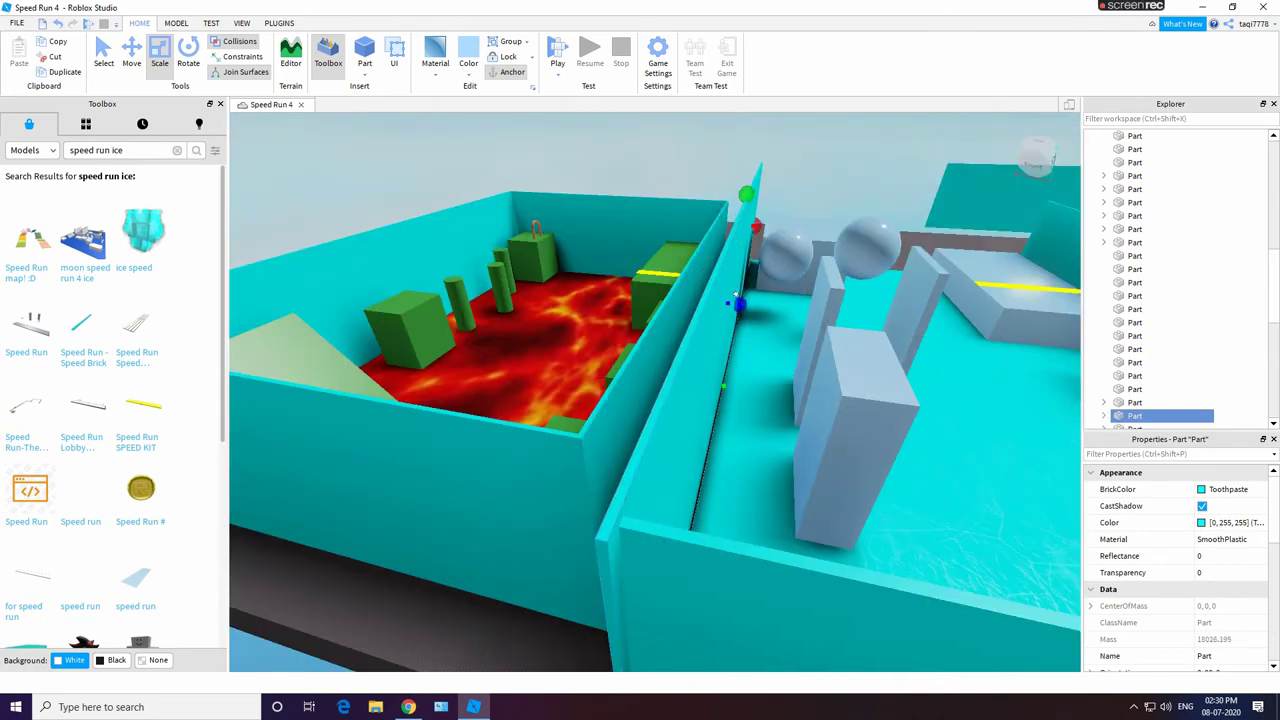
Step: Adjust the end wall so it meets the wall beside the lava course flush at the corner
right_click_drag(622, 553, 620, 582)
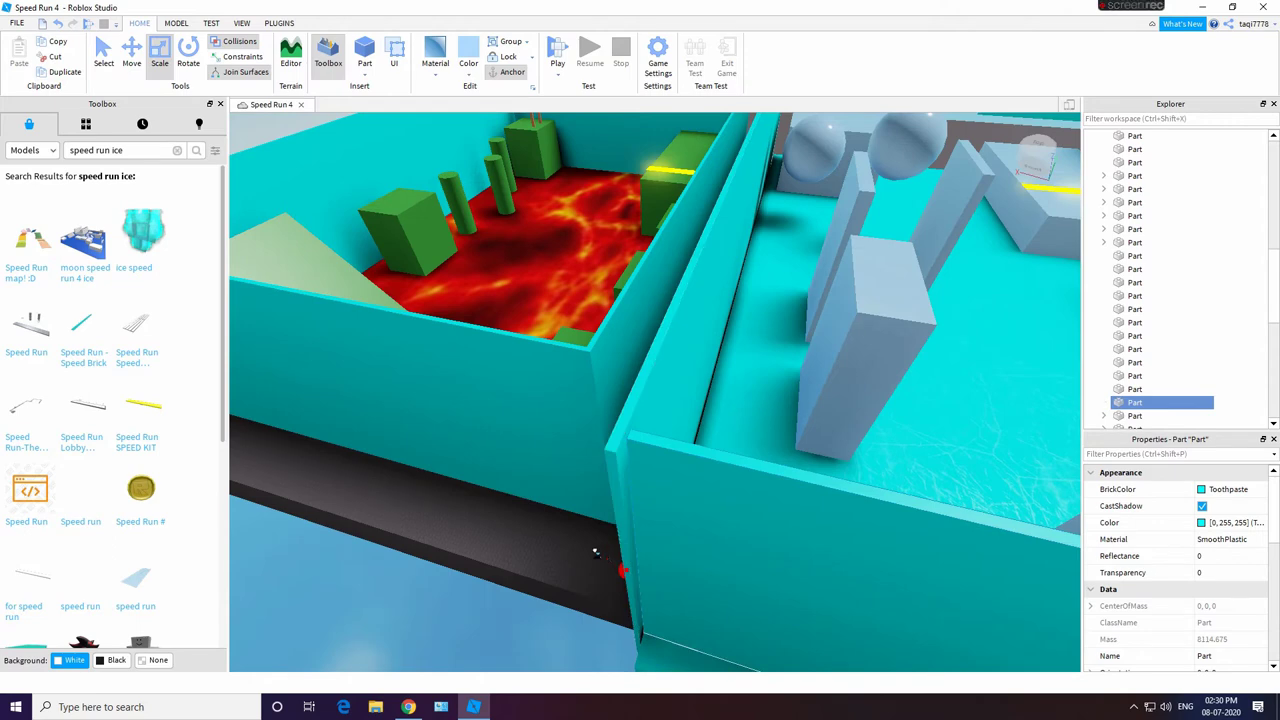
right_click_drag(744, 570, 806, 549)
left_click(806, 549)
right_click_drag(655, 565, 680, 595)
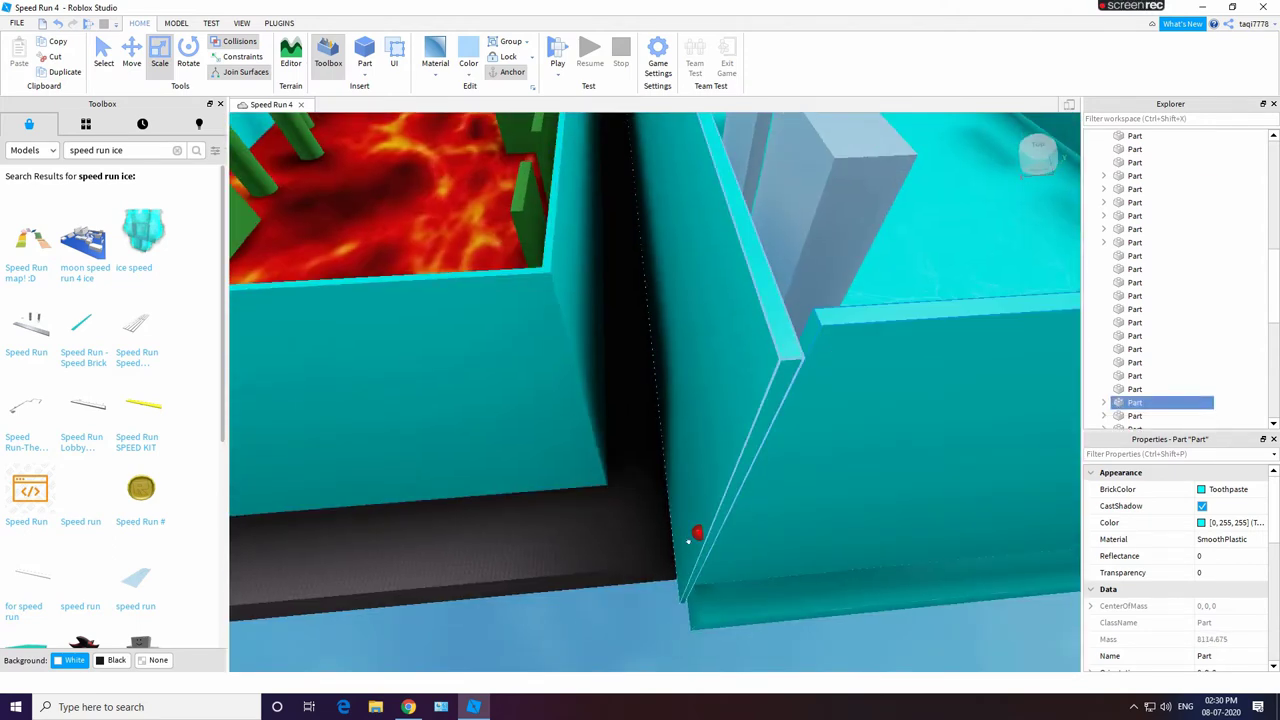
left_click_drag(702, 569, 683, 530)
Step: Raise the ice course's wall beside the lava course a little more
right_click_drag(740, 290, 700, 265)
left_click(700, 265)
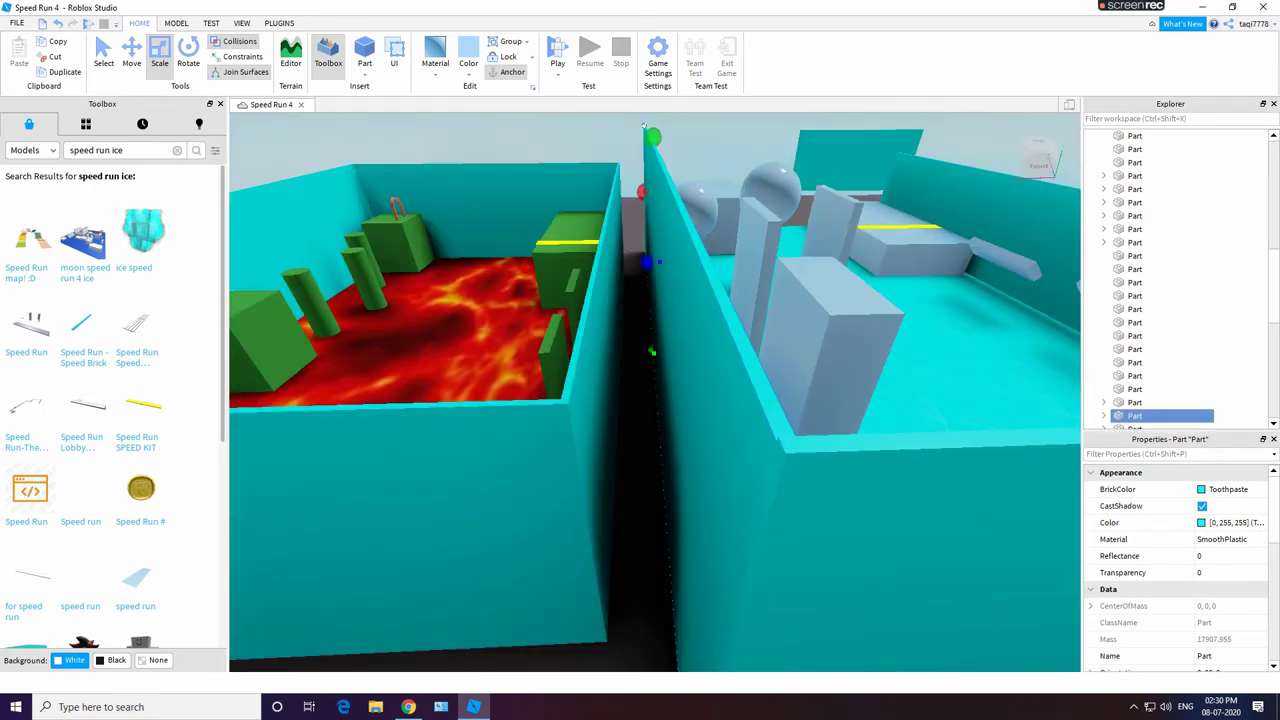
left_click_drag(651, 137, 653, 133)
Step: Raise the adjoining ice walls to match the height of the wall beside the lava course
right_click_drag(870, 630, 540, 355)
left_click(703, 424)
left_click_drag(506, 298, 497, 233)
right_click_drag(720, 390, 835, 640)
left_click_drag(699, 537, 671, 528)
mouse_move(867, 580)
right_mouse_down()
mouse_move(869, 593)
mouse_move(856, 562)
mouse_move(878, 588)
right_mouse_up()
Step: Stretch and raise the end wall behind the large glass blocks so it meets both side walls
left_click_drag(1010, 325, 391, 440)
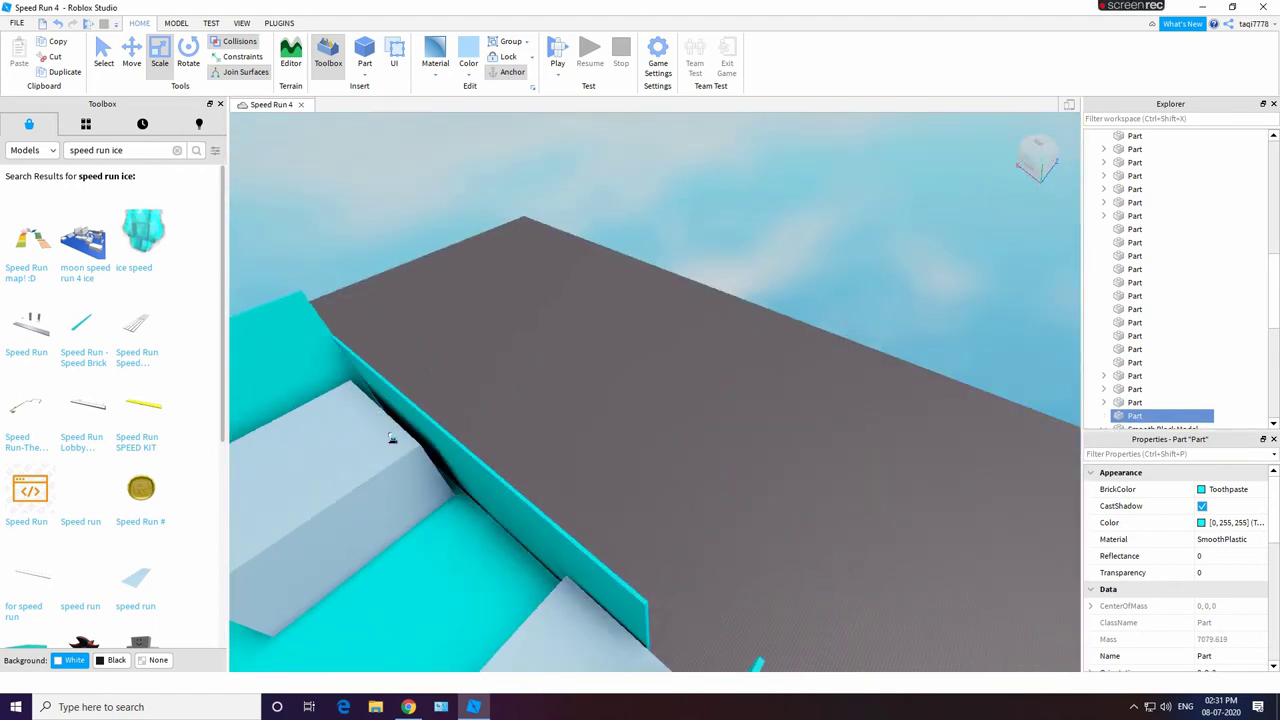
right_click_drag(666, 511, 662, 511)
left_click_drag(556, 555, 546, 538)
right_click_drag(714, 525, 642, 507)
right_click_drag(645, 556, 722, 622)
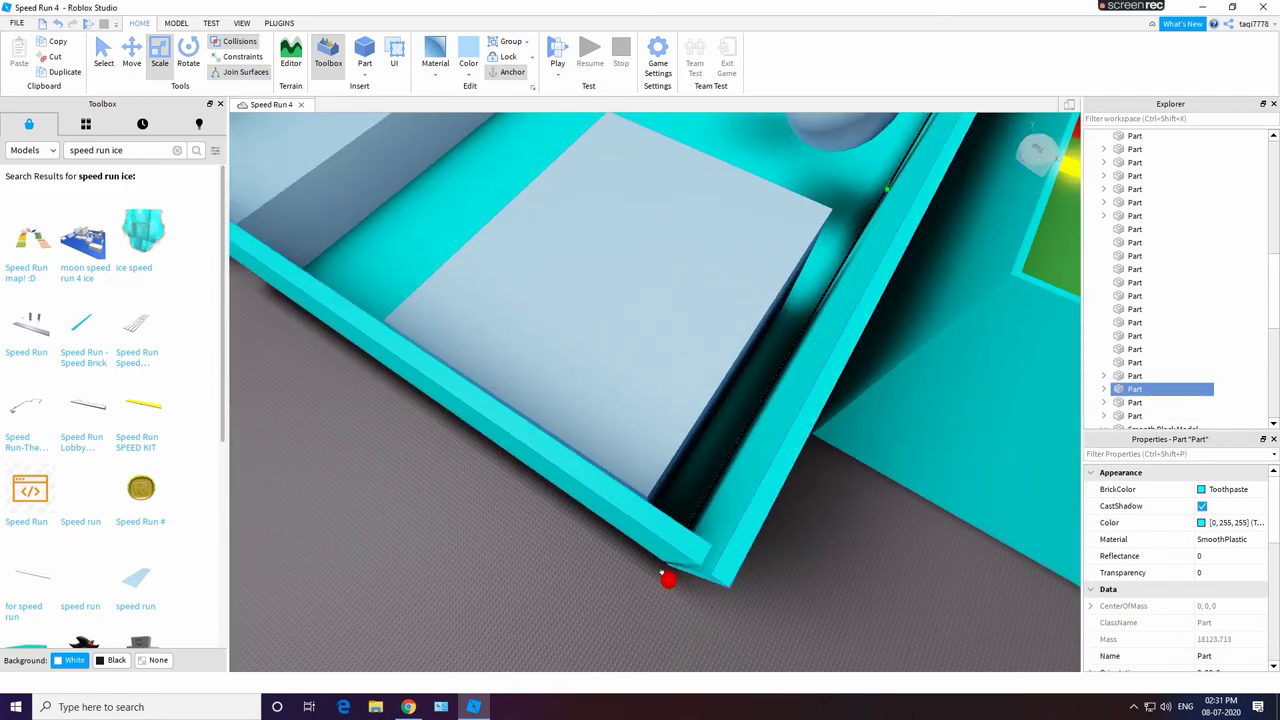
left_click(658, 543)
right_click_drag(658, 543, 786, 548)
left_click_drag(645, 604, 776, 463)
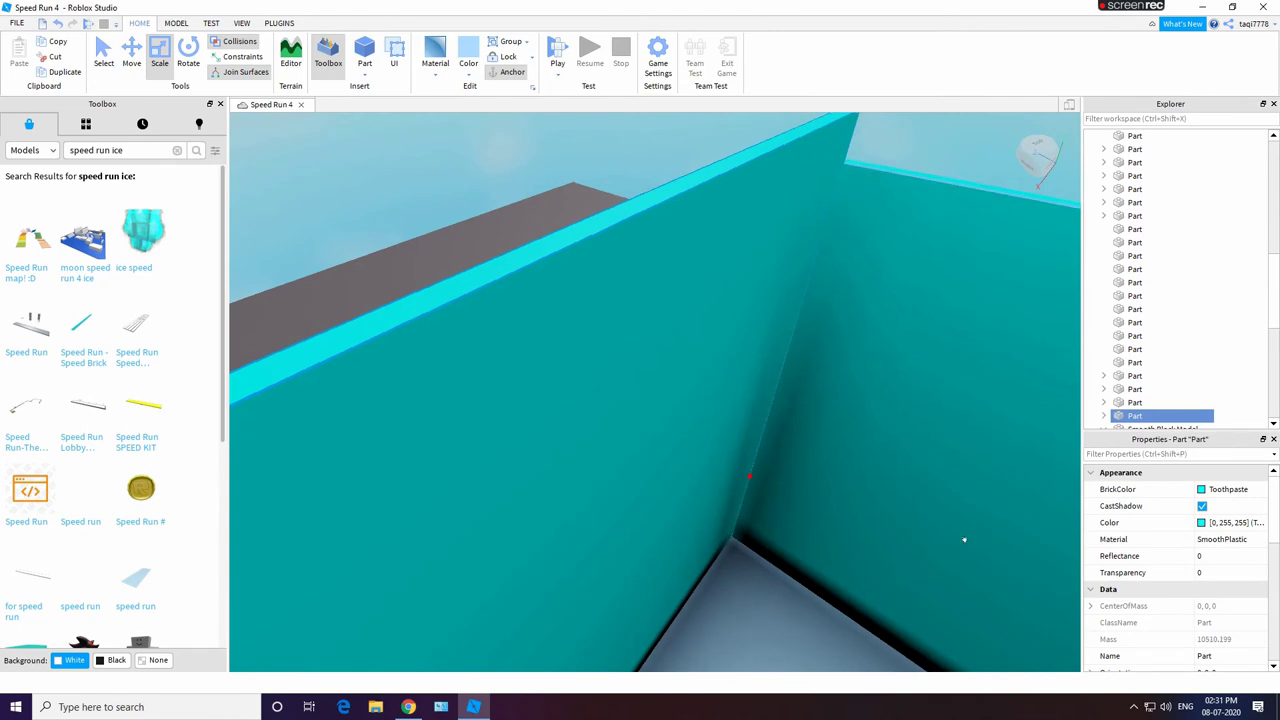
Step: Raise the ice course's outer side wall and the end wall behind the large glass blocks further
right_click_drag(964, 540, 974, 556)
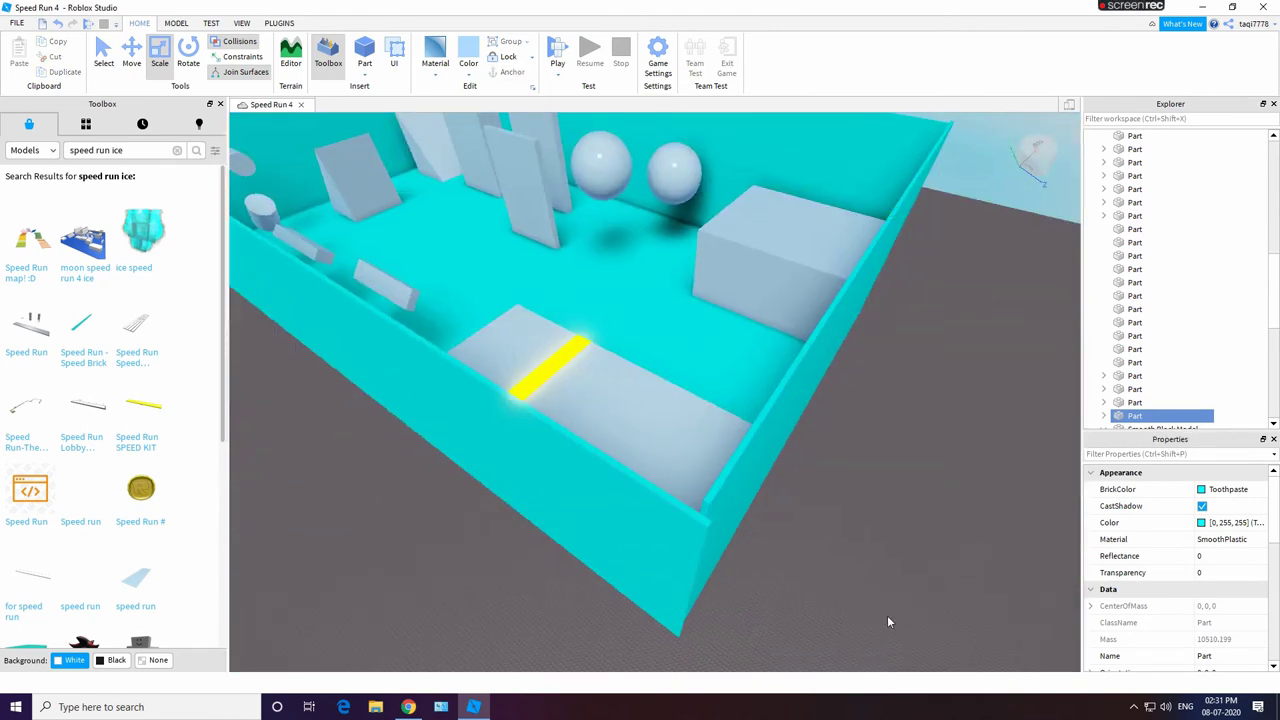
left_click(887, 619)
scroll(887, 619, "down", 3)
left_click(567, 520)
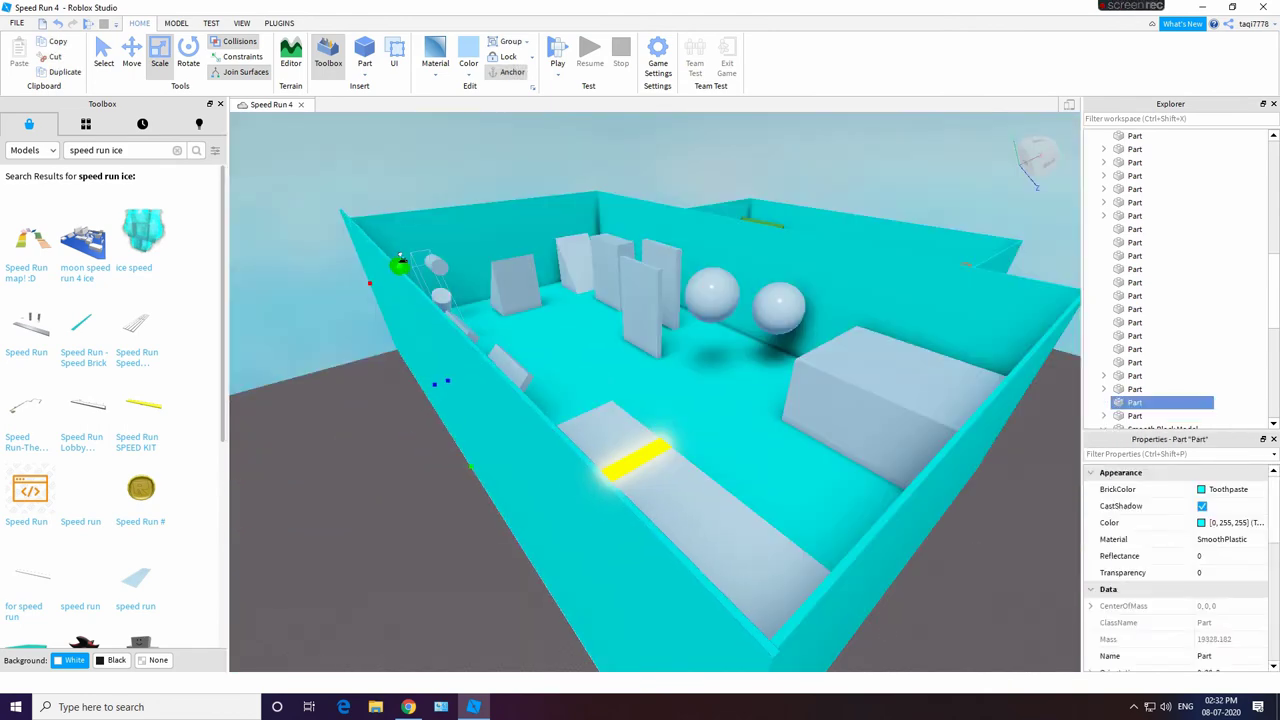
left_click_drag(387, 257, 967, 506)
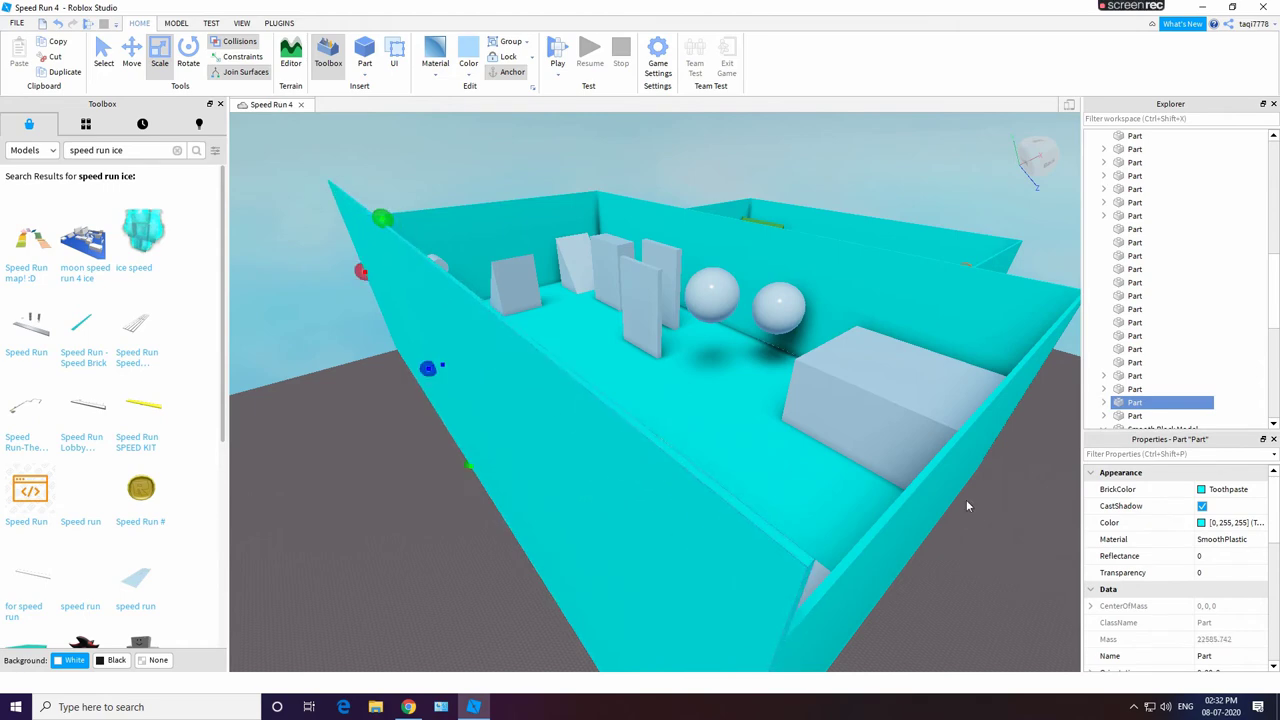
left_click_drag(1015, 369, 1031, 265)
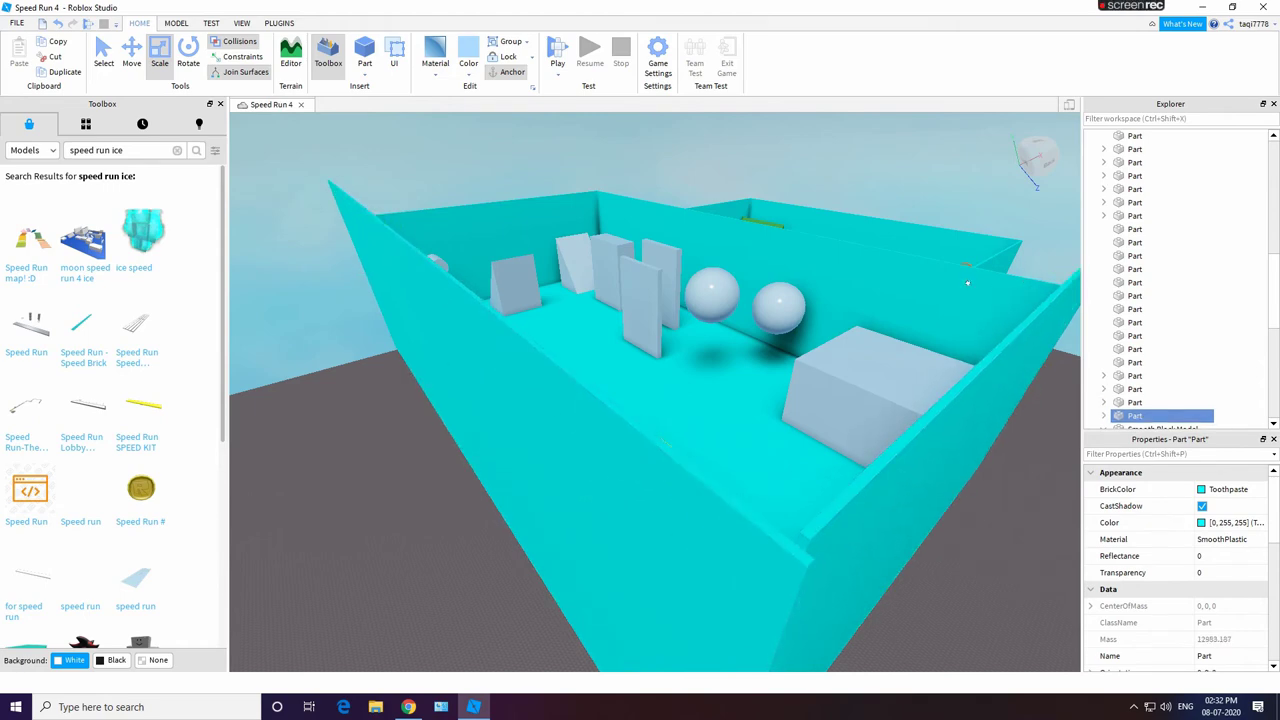
Step: Raise the lava-side wall of the ice course and even out the outer side wall's height with it
left_click(967, 283)
right_click_drag(690, 243, 712, 243)
left_click_drag(648, 179, 650, 164)
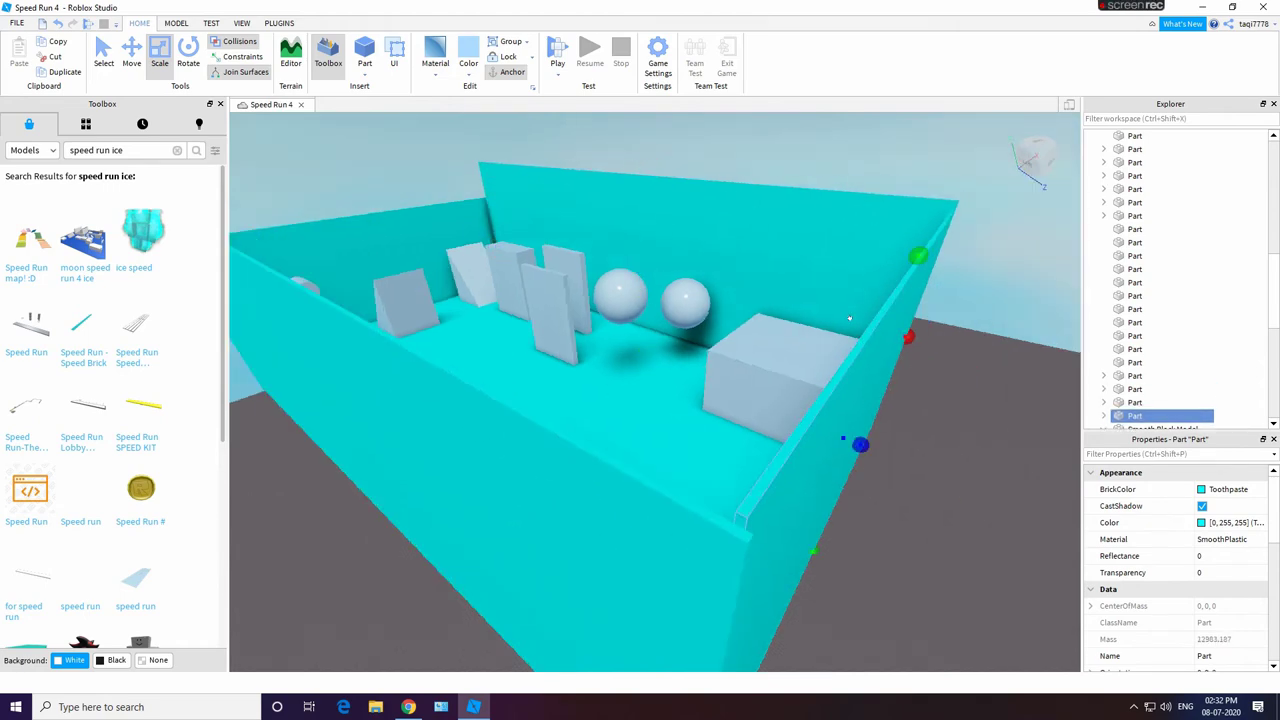
key("a")
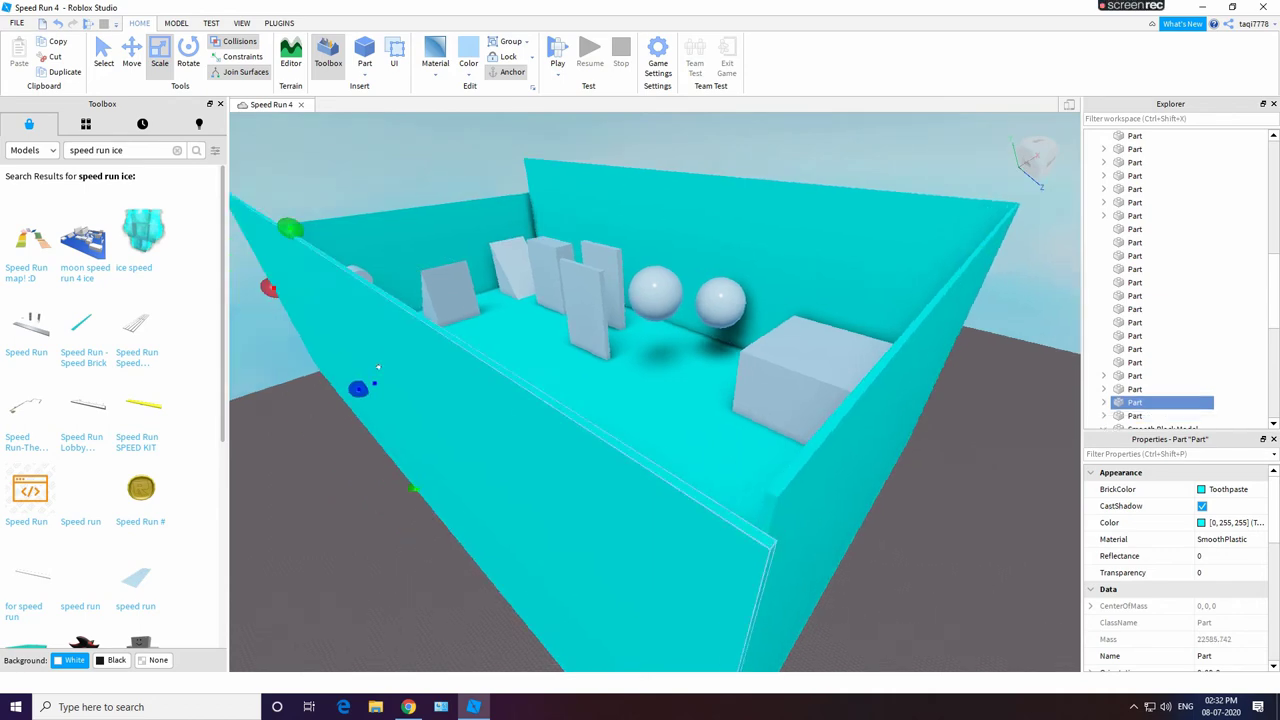
left_click_drag(286, 228, 281, 207)
Step: Raise the end wall near the wedges to match the other walls around the ice course
right_click_drag(912, 606, 720, 440)
key("w")
left_click(667, 448)
left_click_drag(620, 425, 615, 362)
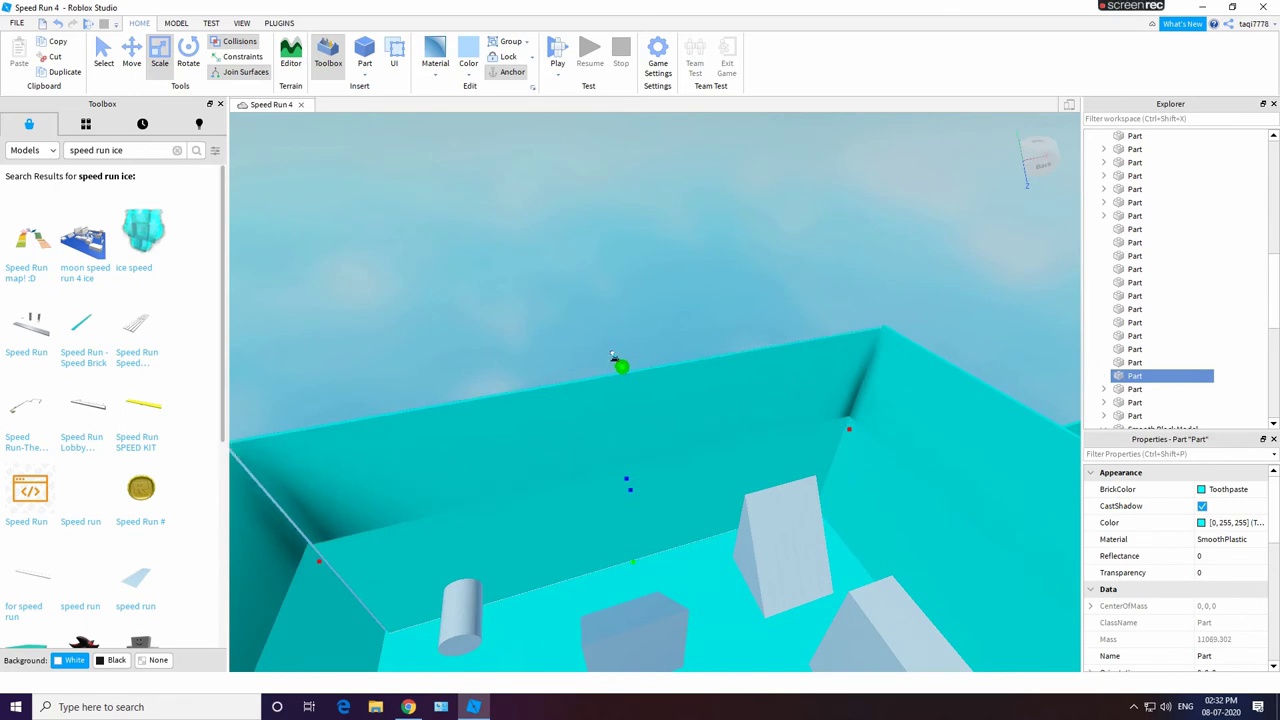
right_click_drag(615, 362, 658, 385)
left_click(543, 344)
right_click_drag(543, 344, 543, 344)
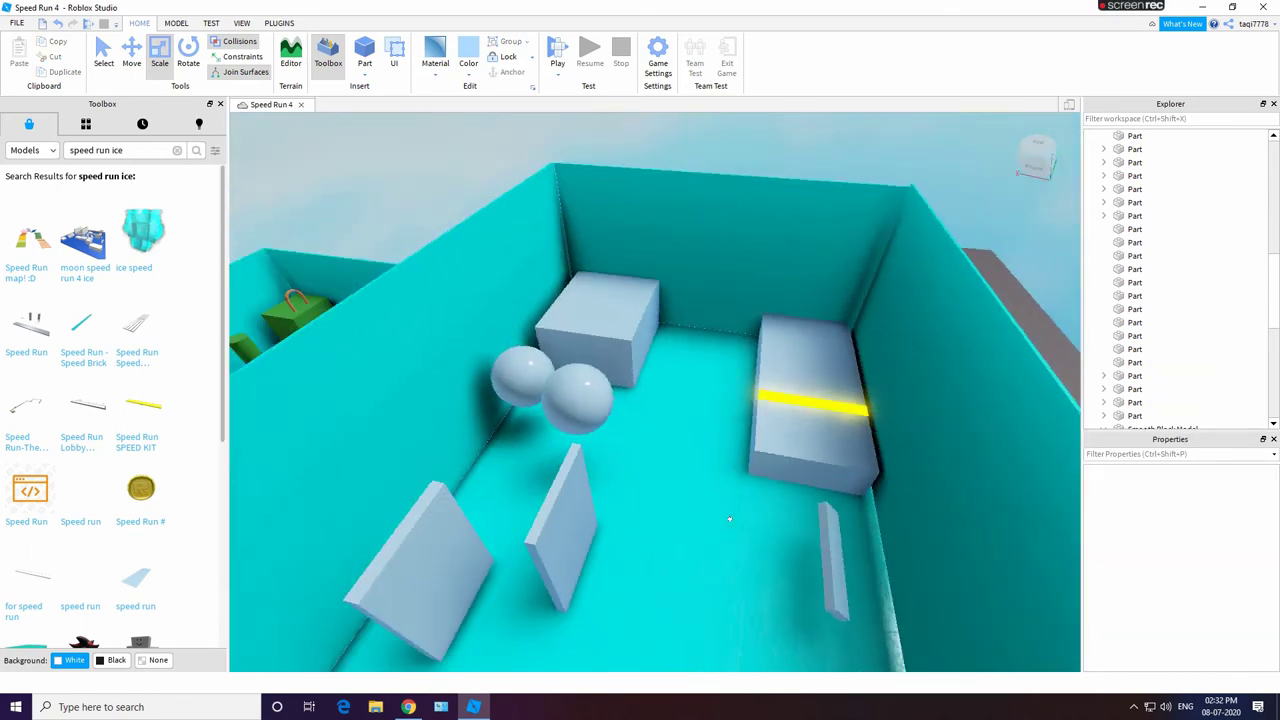
Step: Recolour the lava course's outer long wall green (0, 255, 127), declining to disable AutoSave
scroll(729, 518, "down", 5)
right_click_drag(1027, 562, 1021, 569)
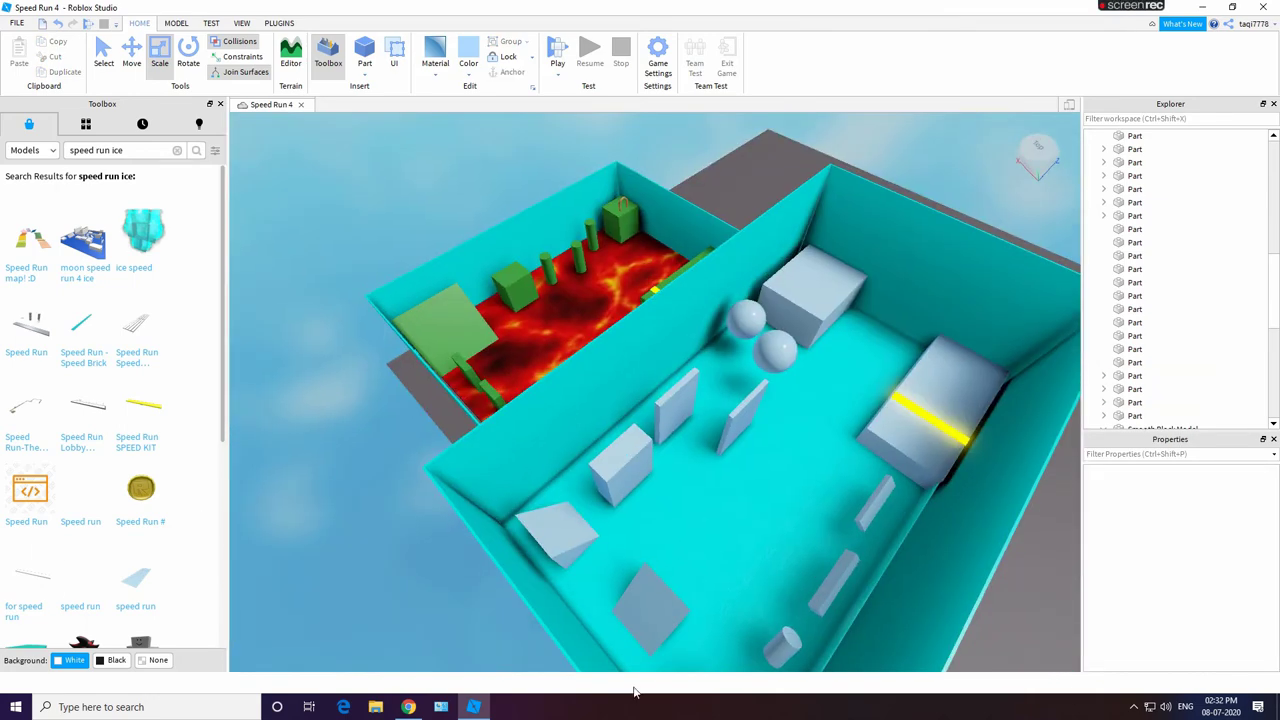
right_click_drag(570, 420, 550, 384)
left_click(427, 275)
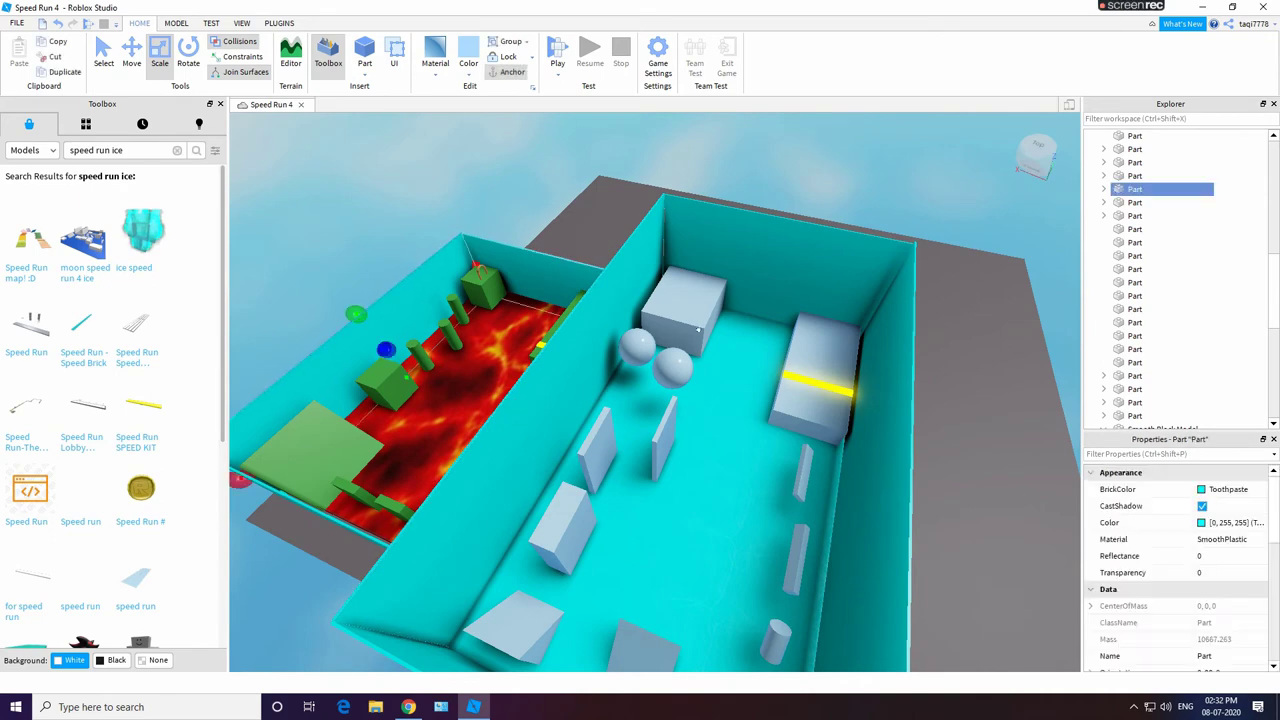
left_click(1204, 522)
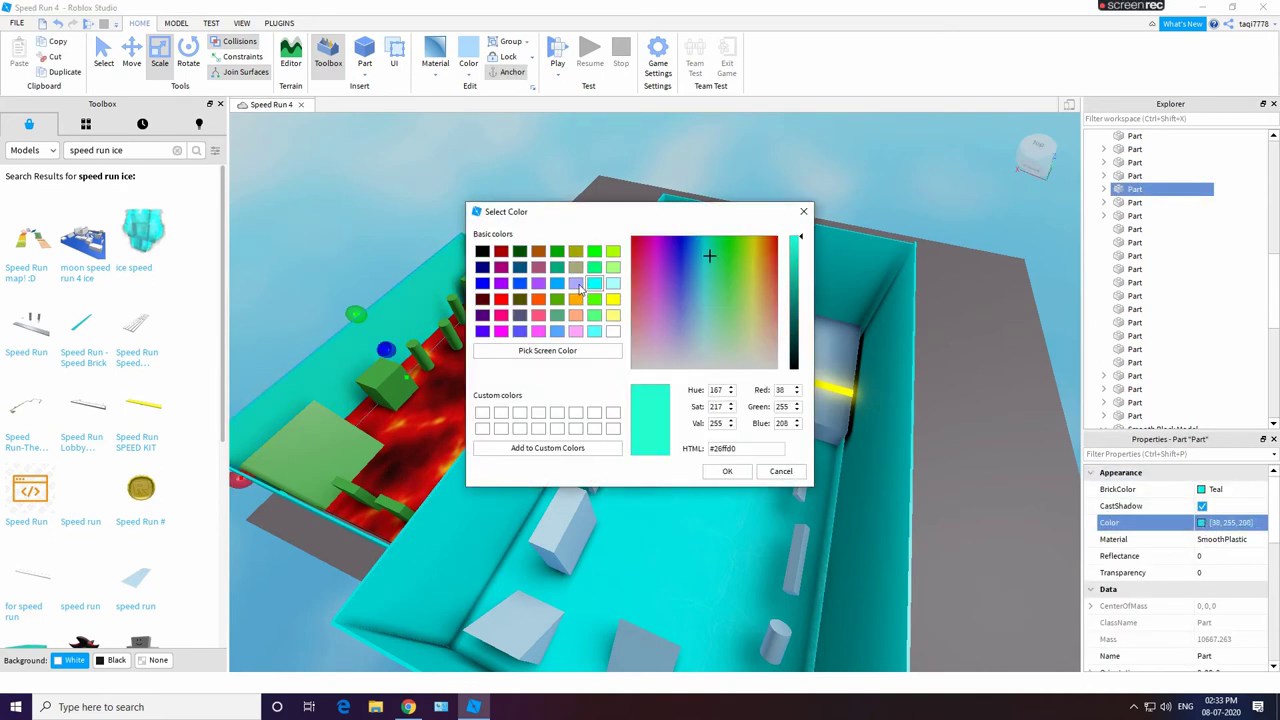
left_click(595, 267)
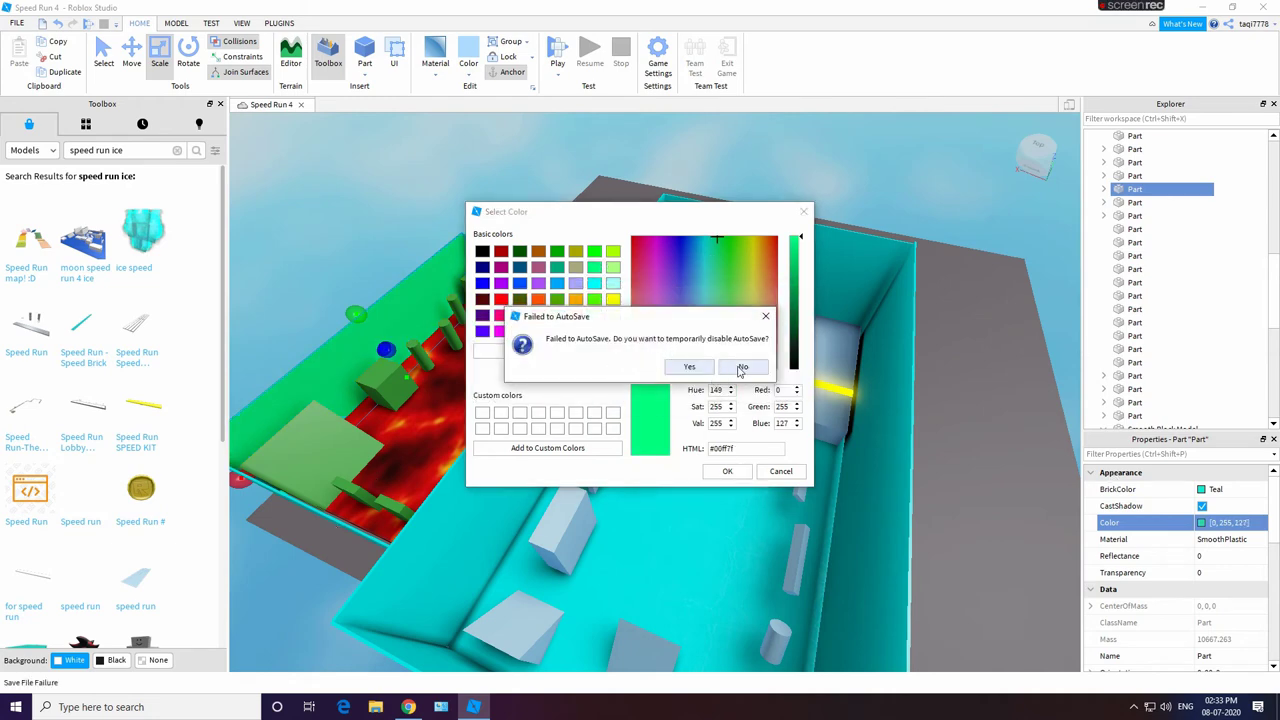
left_click(741, 369)
left_click(727, 471)
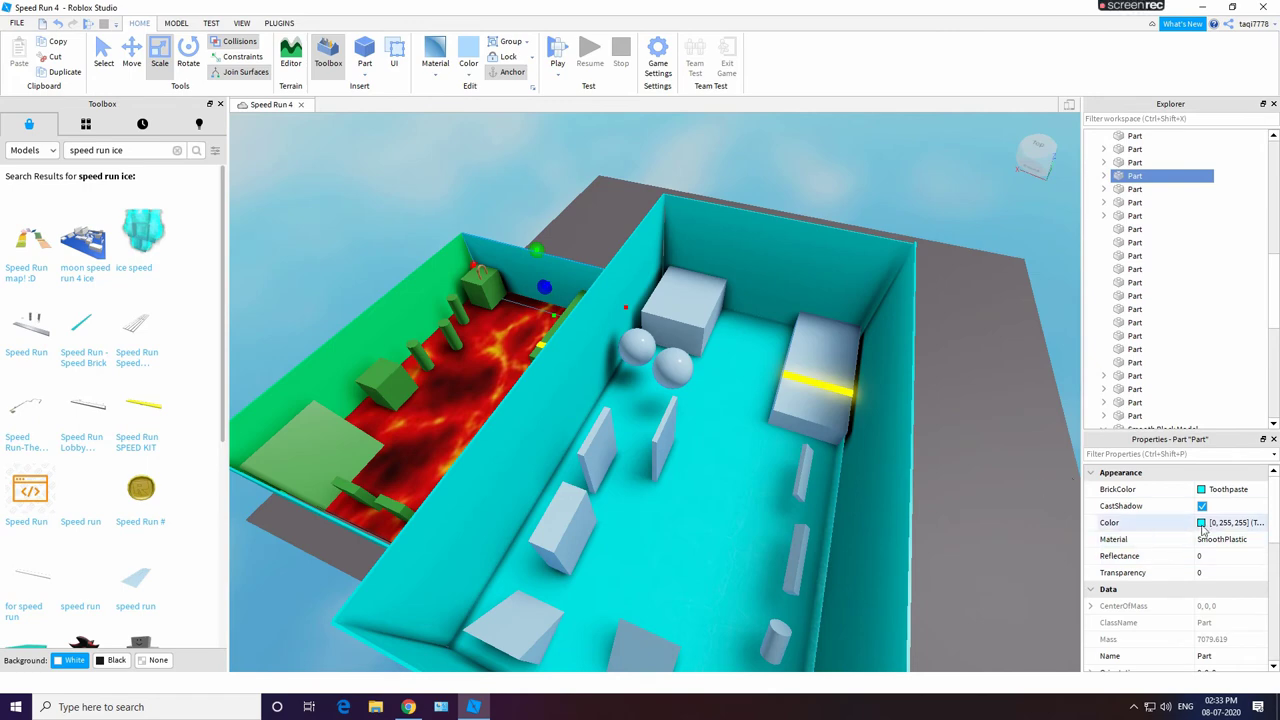
Step: Recolour the lava course's far end wall lime green (85, 255, 0) and its near end wall light green (85, 255, 127)
left_click(1202, 524)
left_click(727, 471)
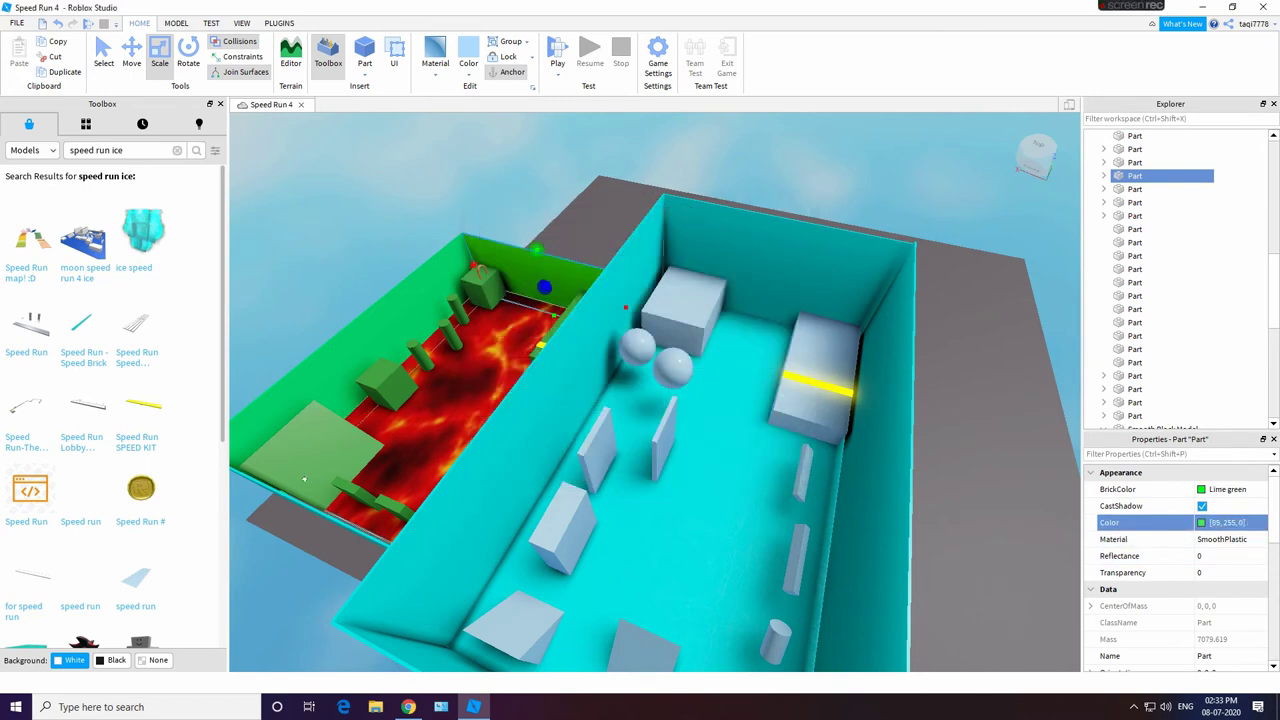
left_click(340, 525)
left_click(1202, 522)
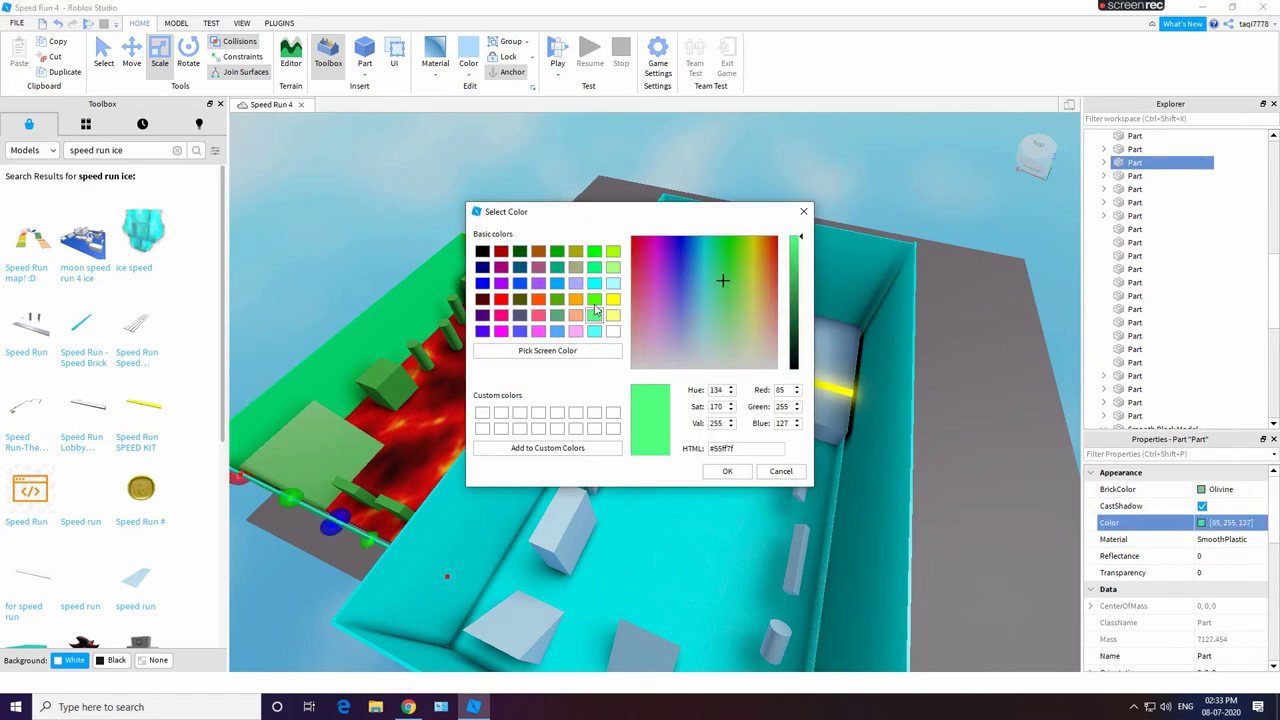
left_click(594, 299)
left_click(593, 315)
left_click(729, 471)
Step: Recolour the lava course's wall beside the ice course light green (85, 255, 127)
right_click_drag(667, 388, 677, 399)
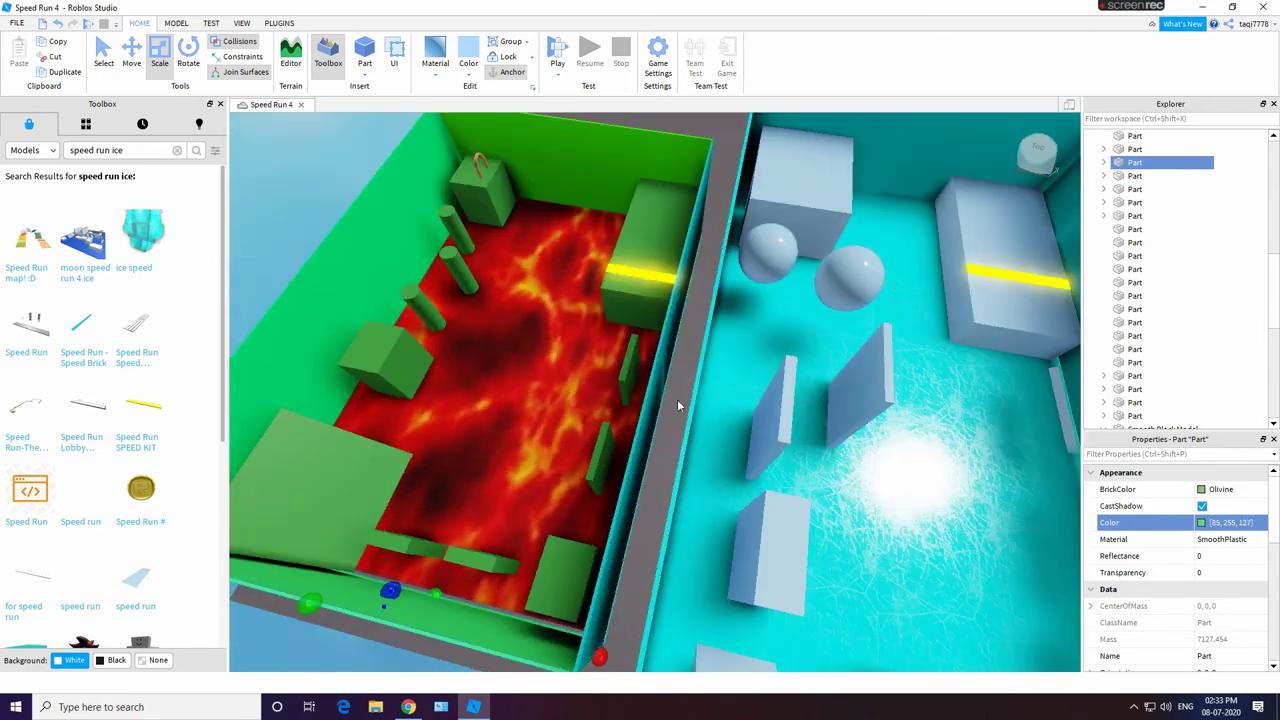
left_click(677, 400)
left_click(1203, 526)
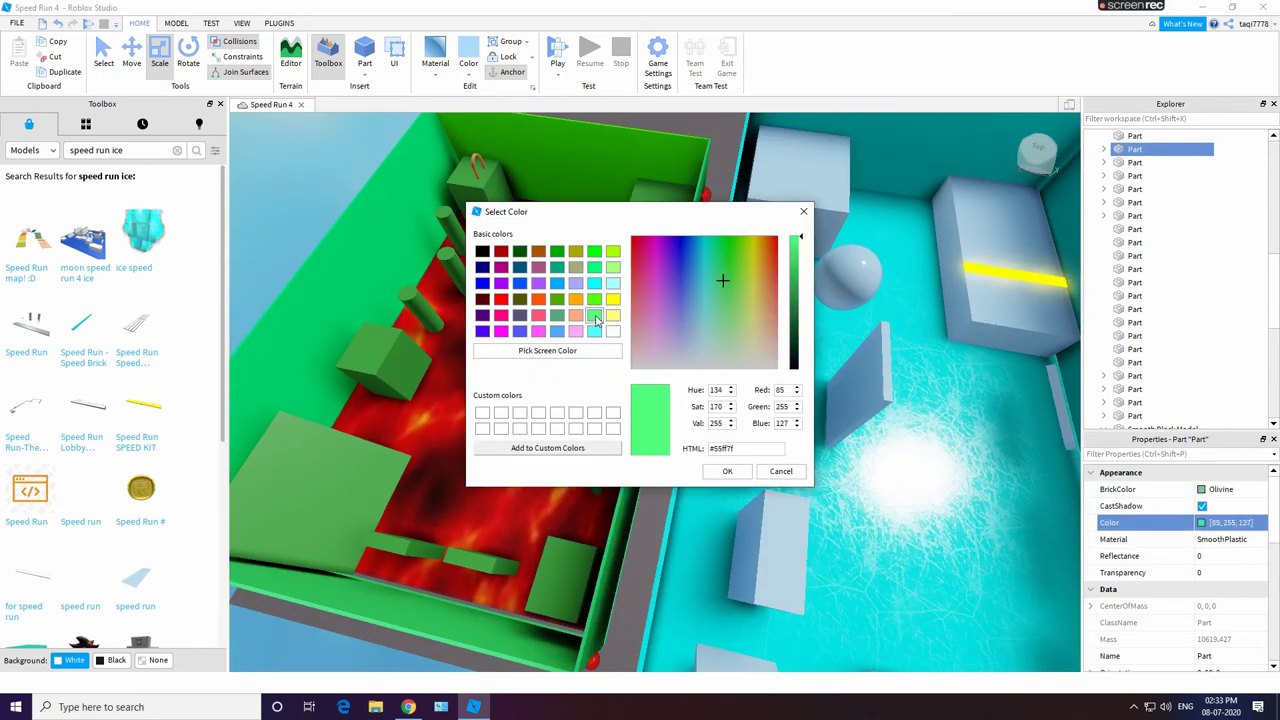
left_click(746, 473)
scroll(737, 467, "down", 3)
right_click_drag(735, 466, 826, 474)
left_click(833, 286)
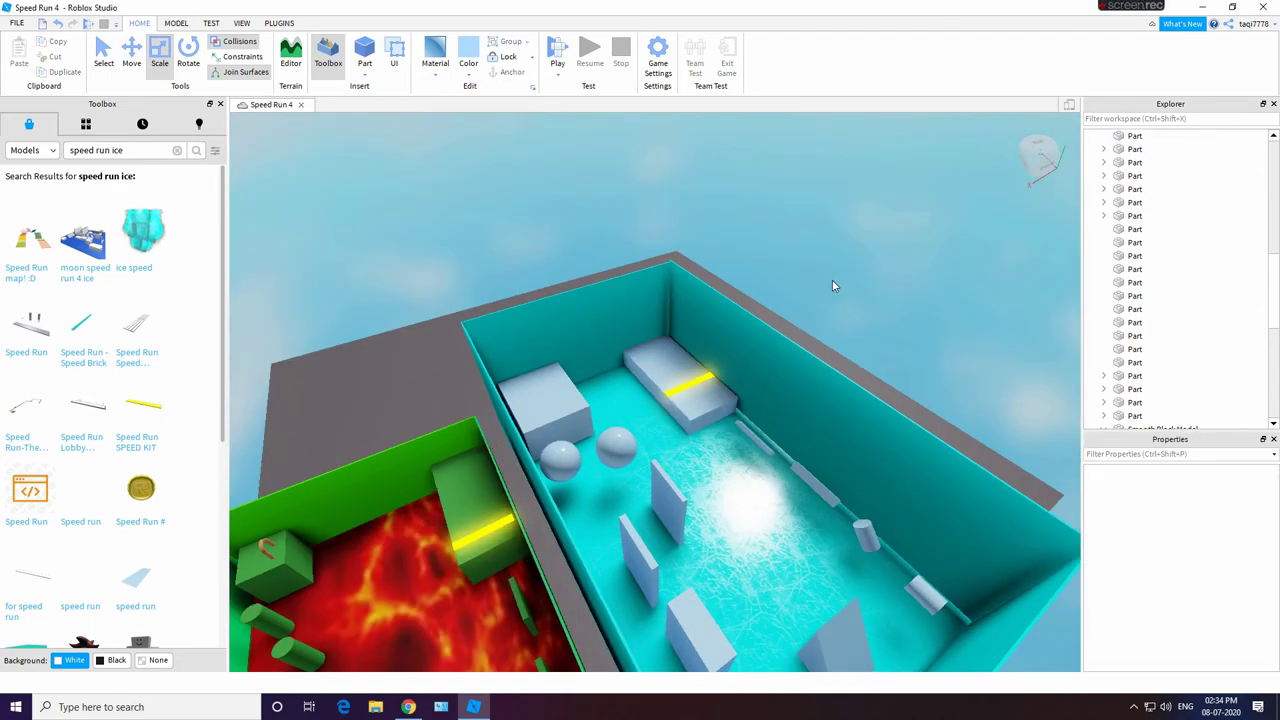
Step: Raise the lava course's lime green end wall and its long wall beside the ice course
left_click(251, 553)
left_click(465, 347)
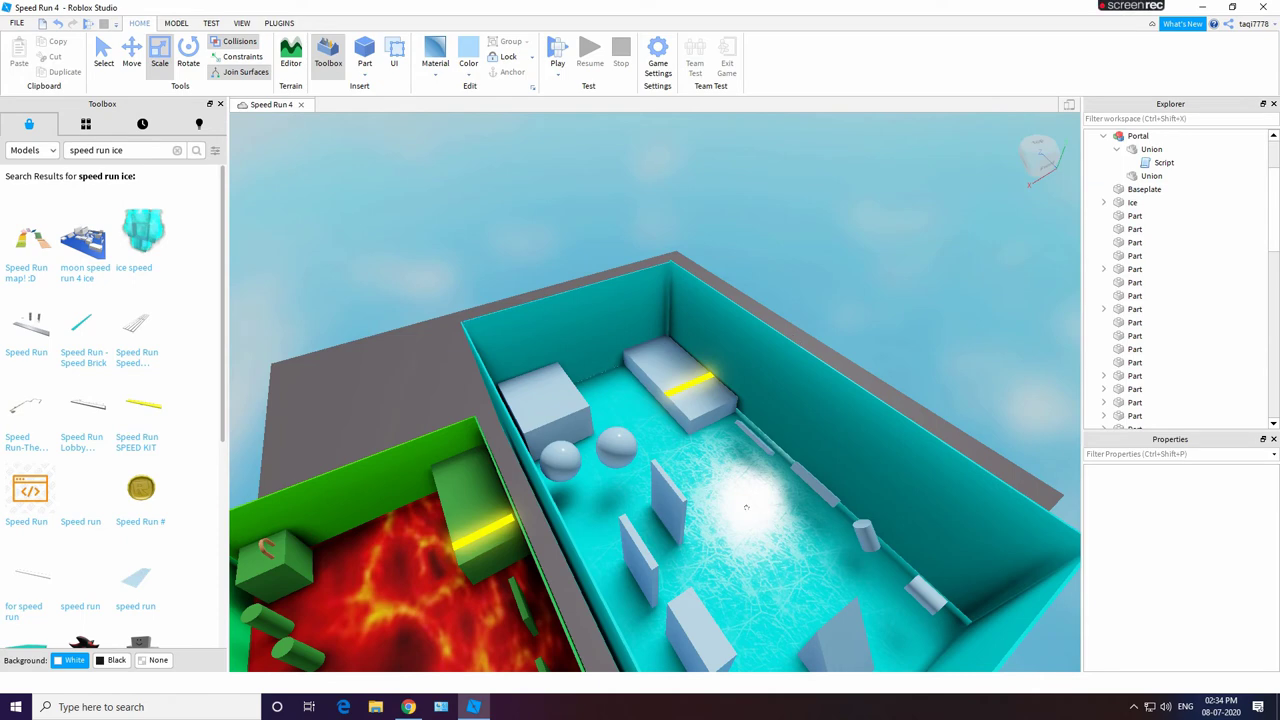
right_click_drag(785, 358, 706, 405)
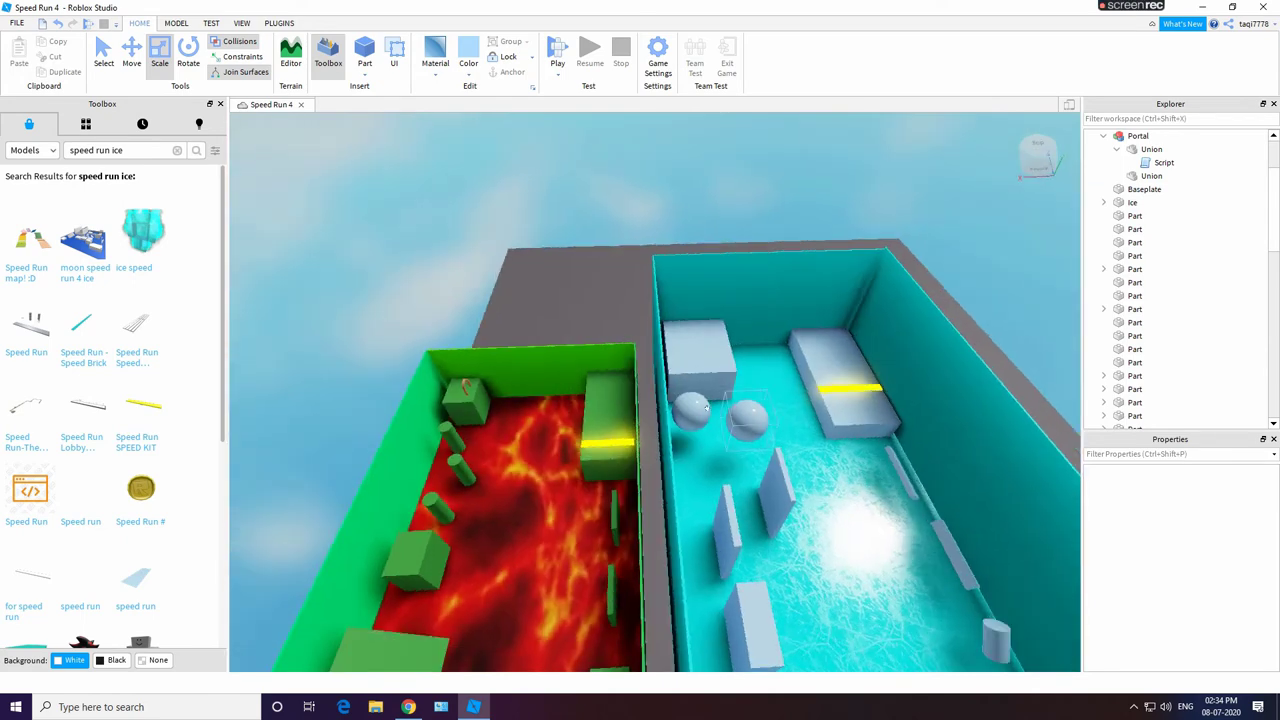
left_click(524, 362)
right_click_drag(657, 456, 640, 462)
scroll(650, 500, "up", 2)
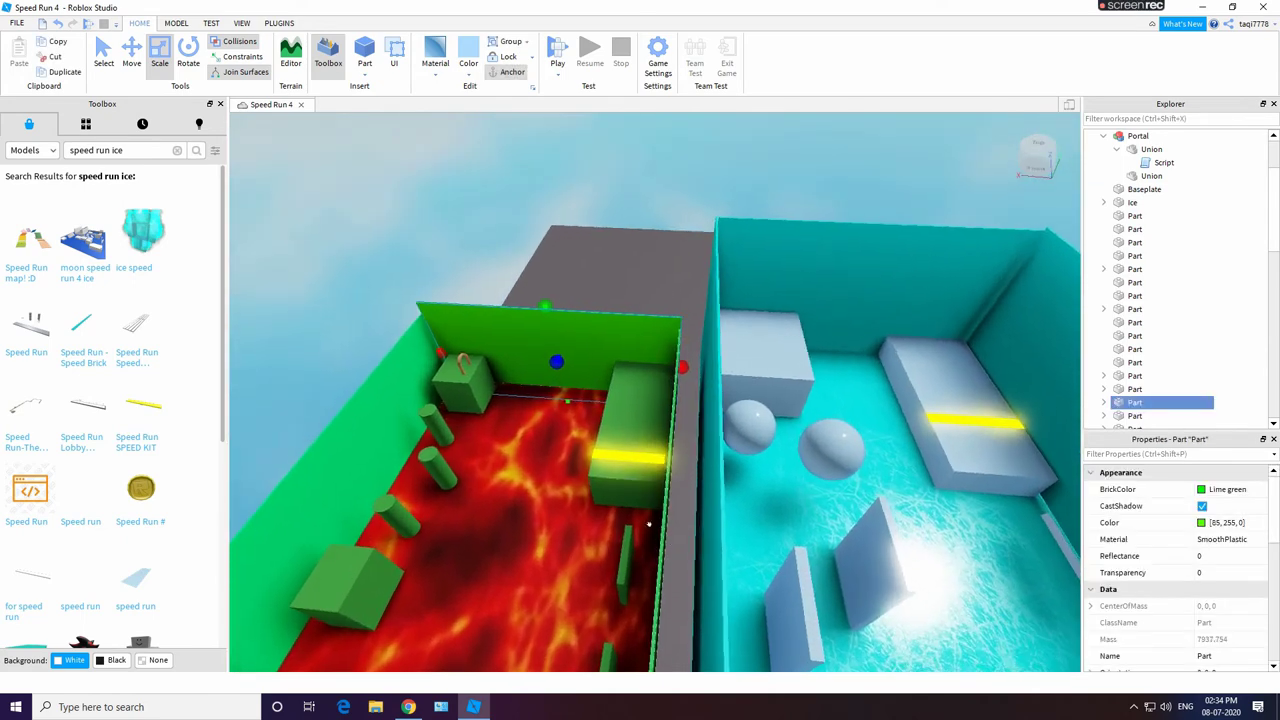
left_click(649, 530)
left_click(650, 536)
left_click(652, 530)
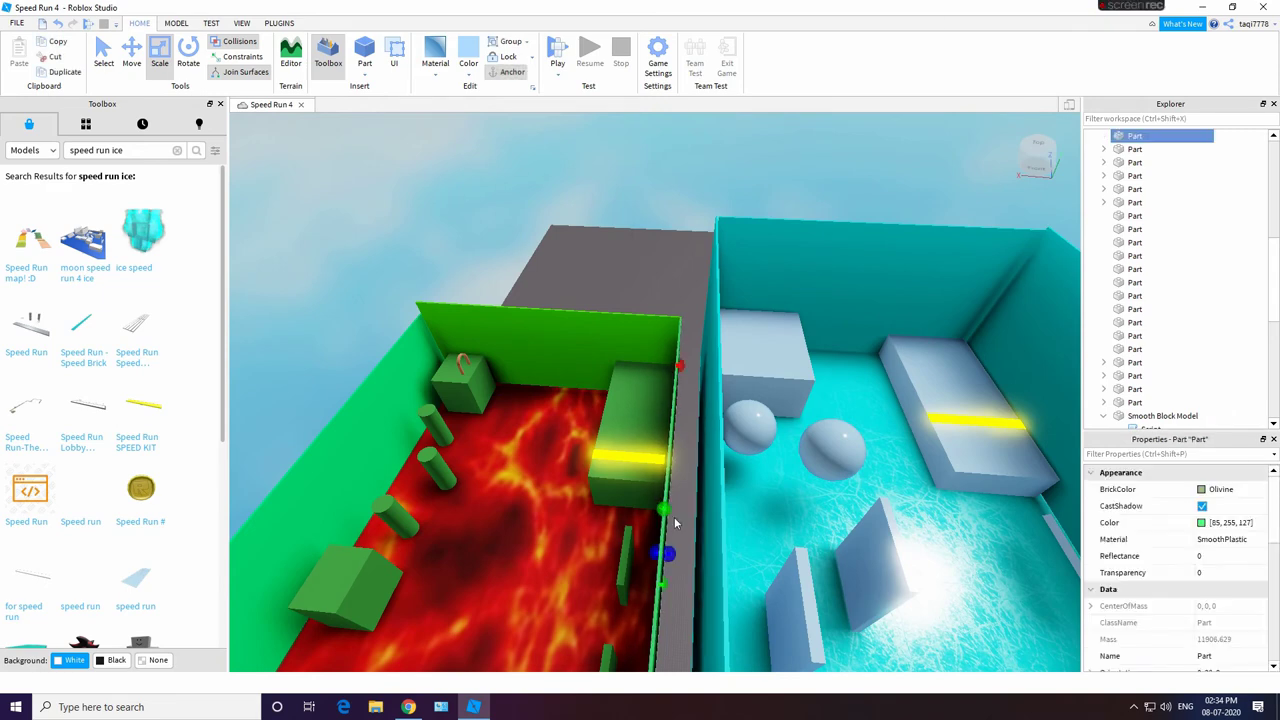
Step: Raise the lava course's other end wall and its outer long wall to match the raised green walls
right_click_drag(675, 523, 614, 382)
left_click(612, 380)
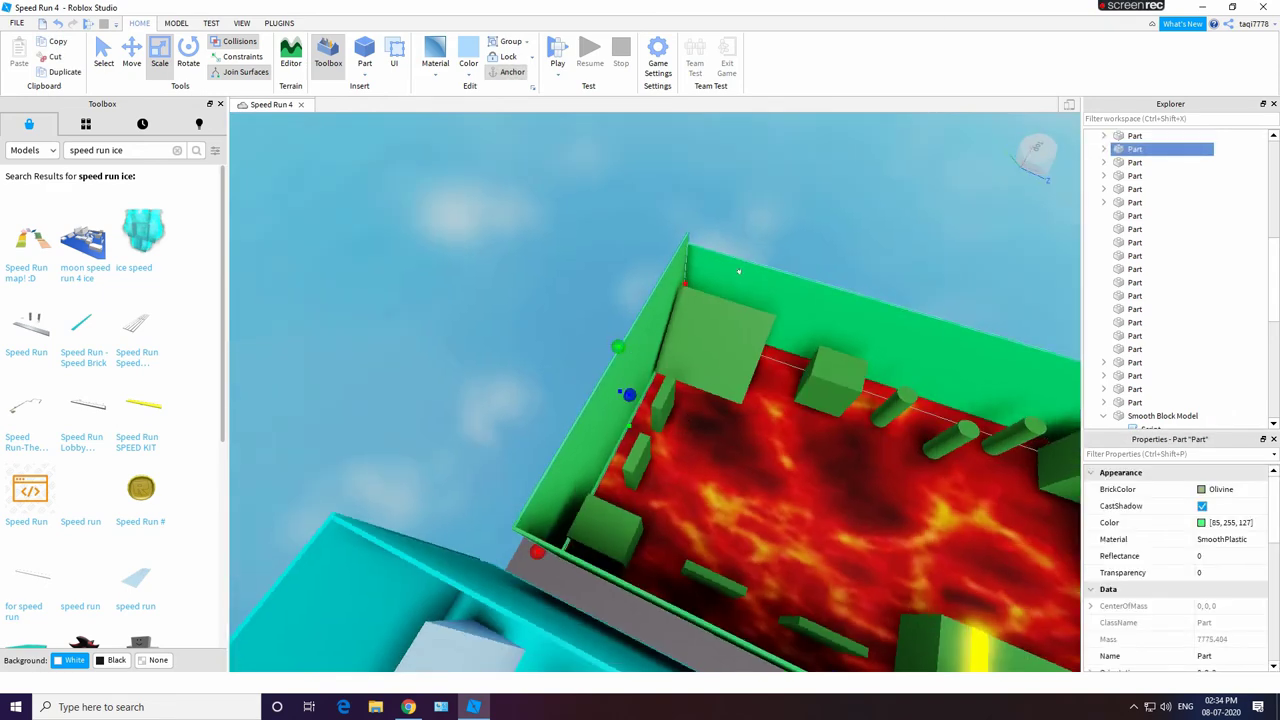
left_click(738, 271)
right_click_drag(738, 271, 823, 303)
left_click_drag(793, 293, 798, 279)
right_click_drag(798, 279, 915, 242)
left_click(915, 242)
scroll(850, 255, "down", 2)
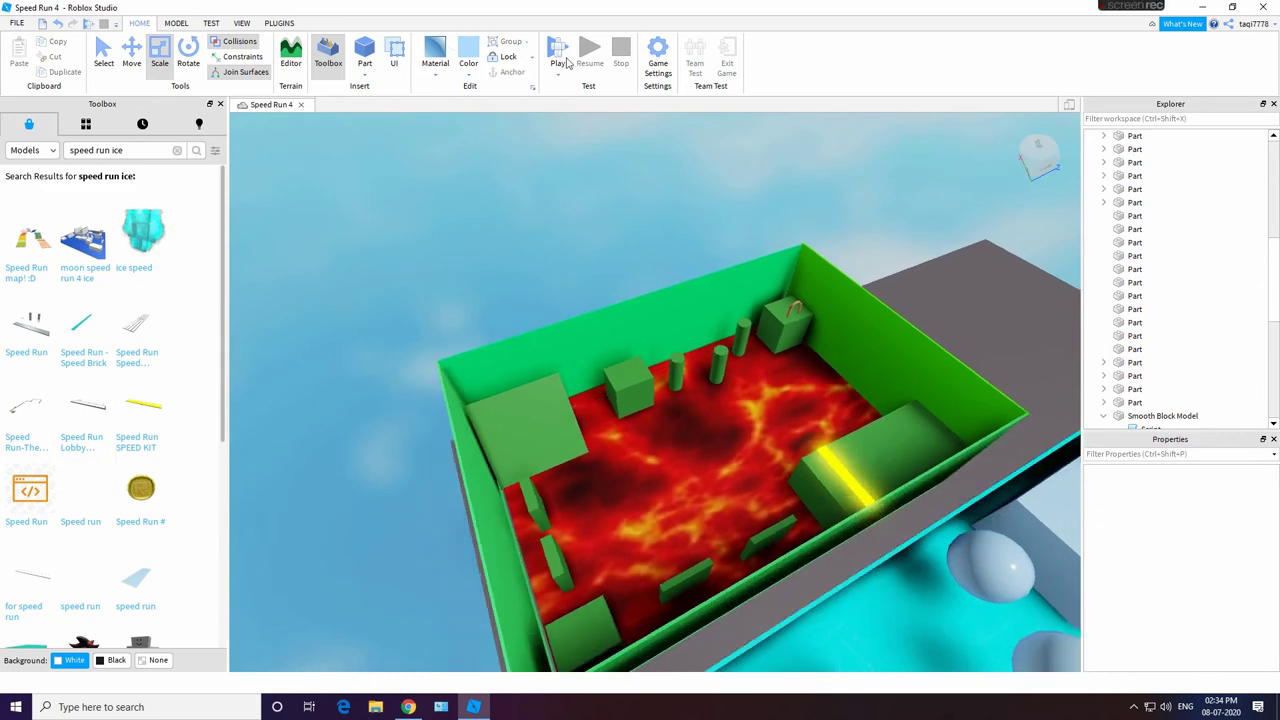
Step: Insert a block part and place it on the grey baseplate beyond the lava and ice courses
left_click(366, 75)
left_click(383, 88)
scroll(686, 398, "up", 5)
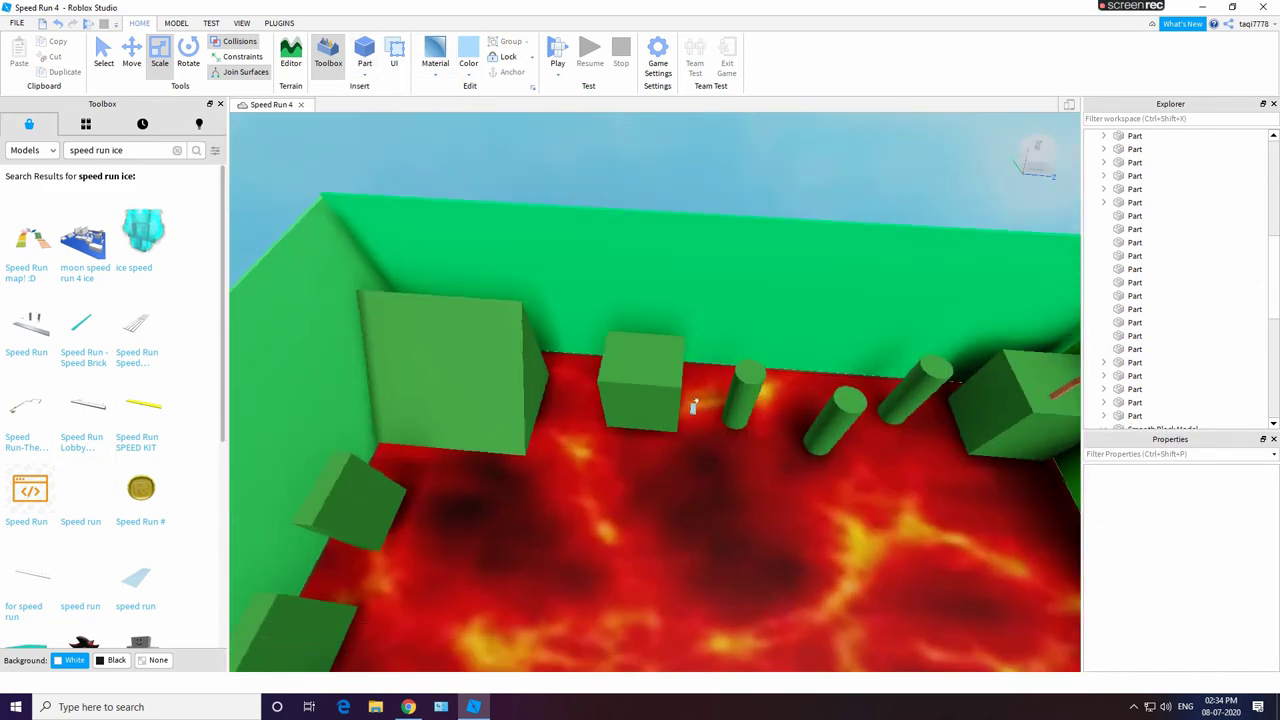
right_click_drag(701, 322, 968, 316)
left_click_drag(467, 326, 946, 158)
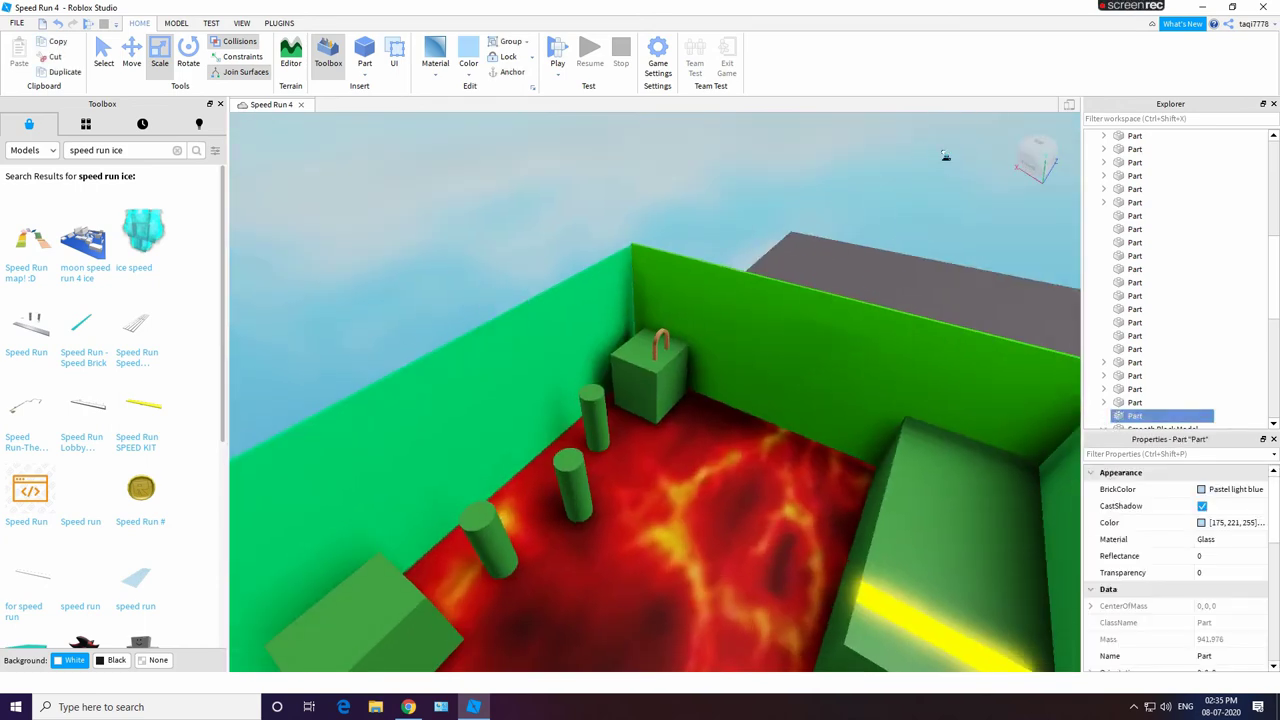
right_click_drag(961, 272, 960, 277)
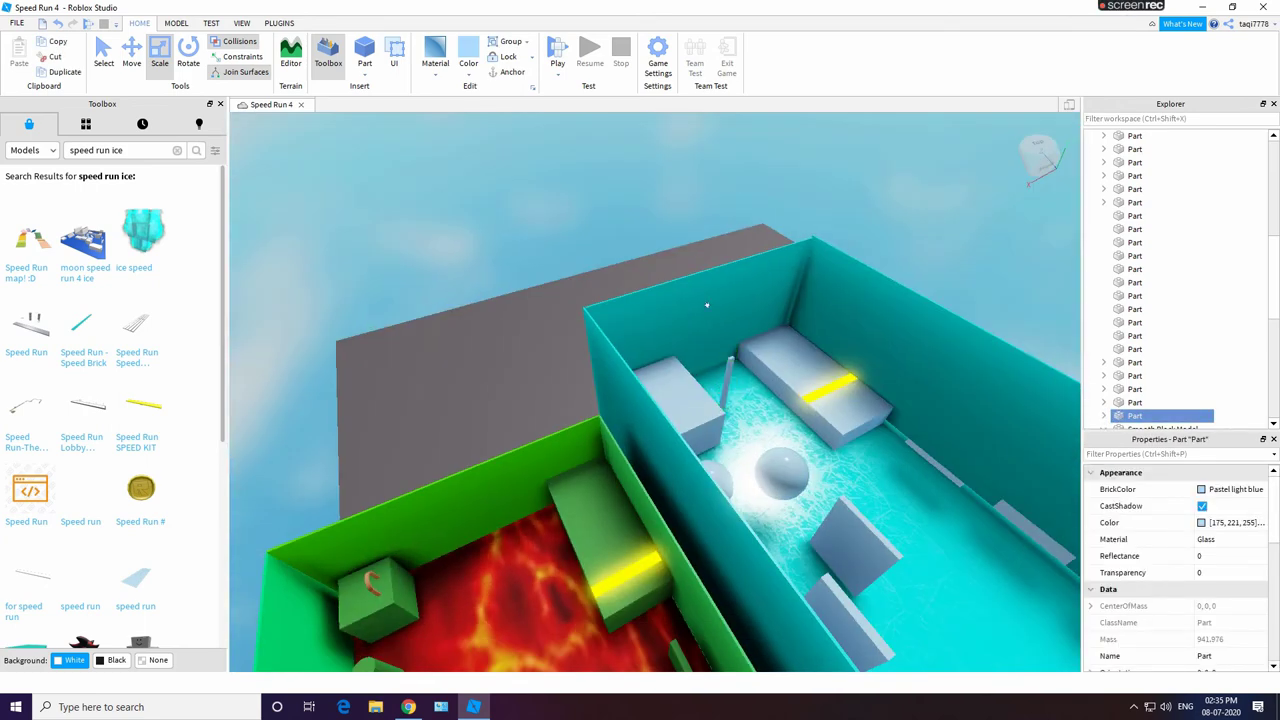
right_click_drag(624, 373, 624, 373)
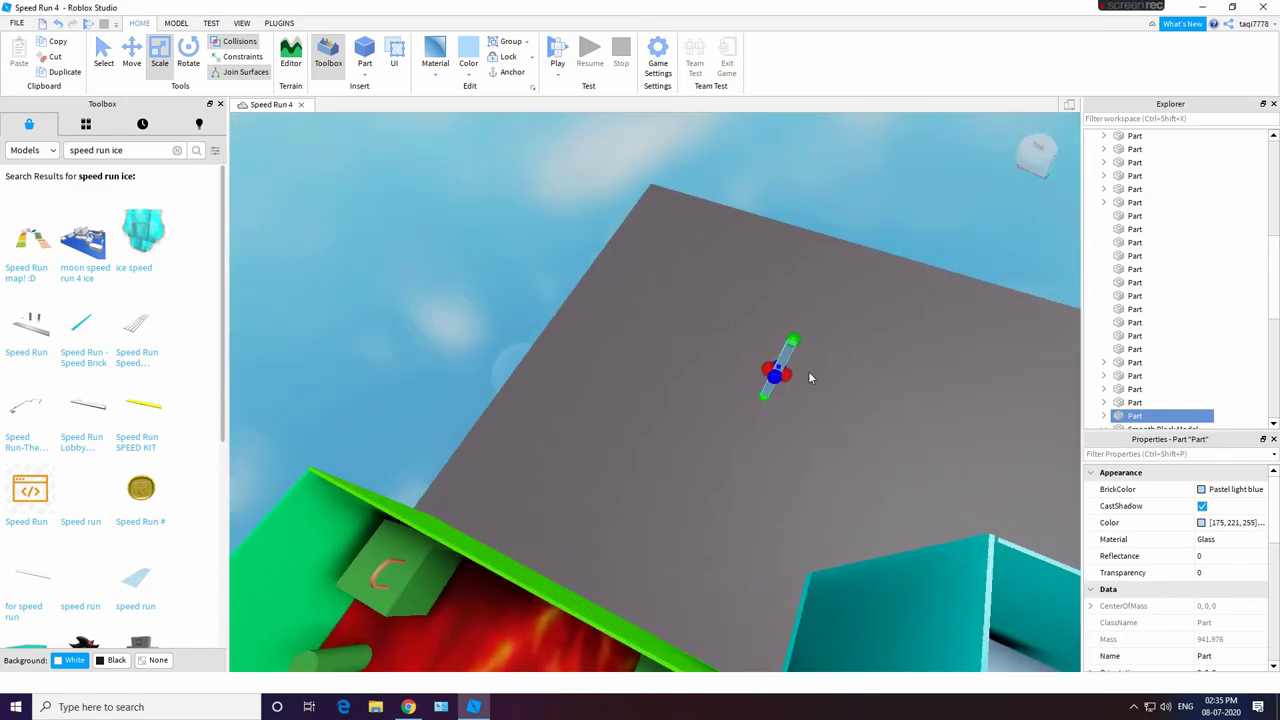
Step: Recolour the new block light green (85, 255, 127) and scale it into a wider, thin slab
left_click(1244, 528)
left_click(723, 277)
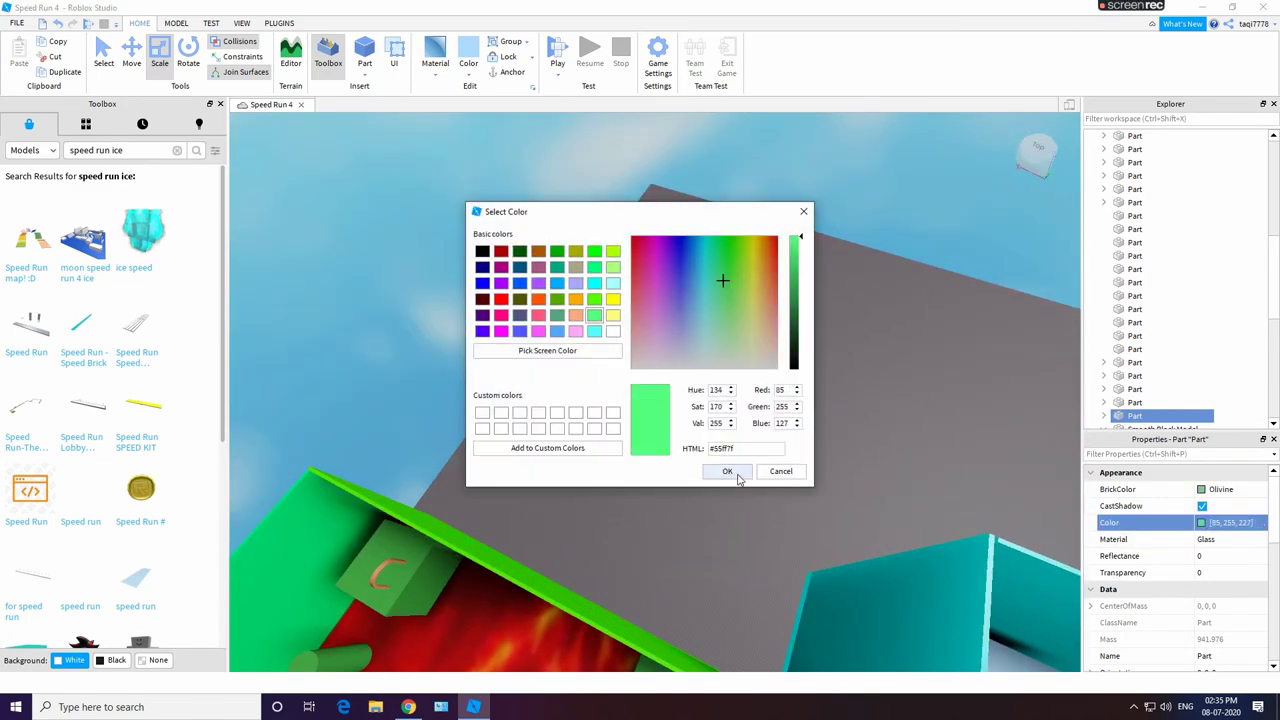
left_click(737, 474)
left_click_drag(770, 422, 832, 445)
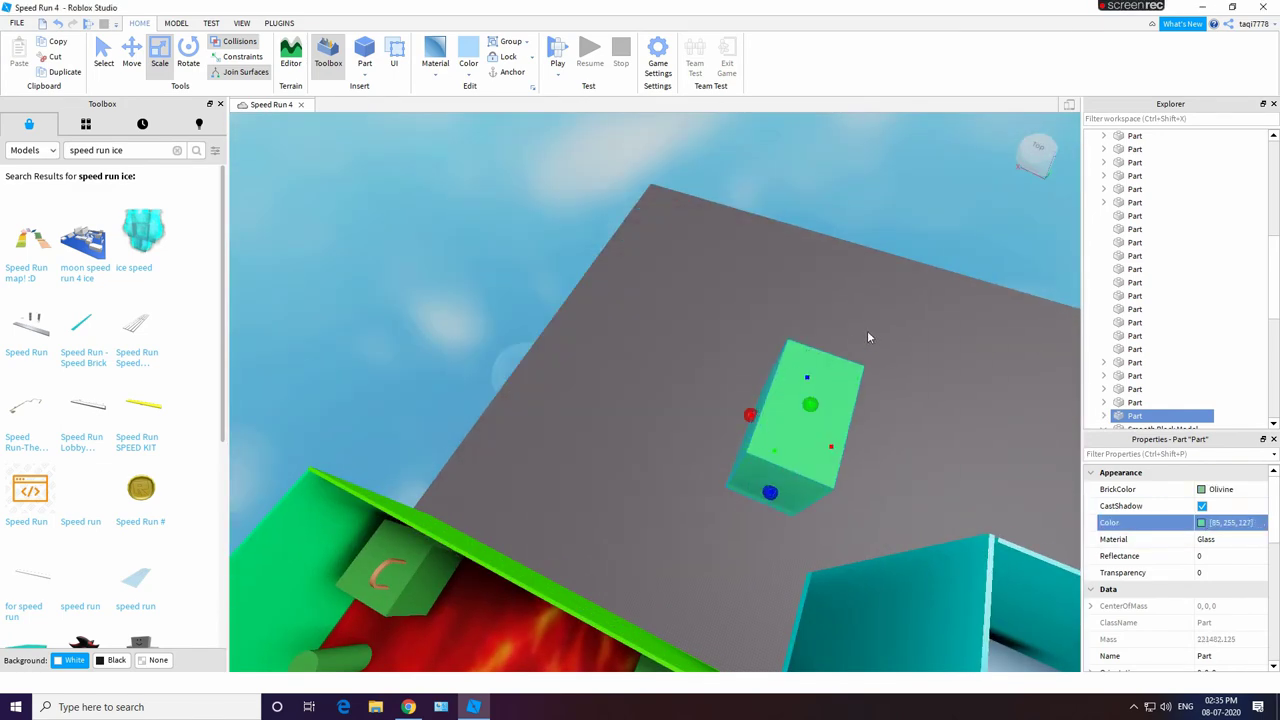
right_click_drag(986, 407, 986, 407)
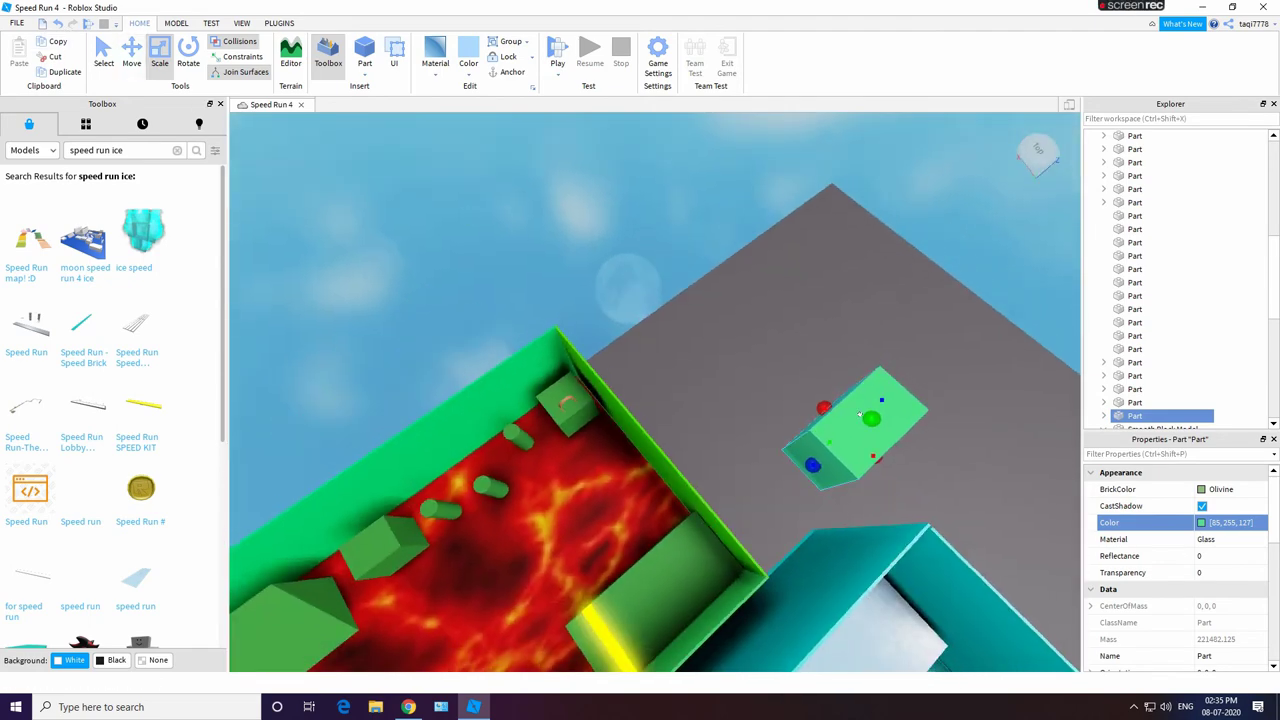
left_click_drag(859, 414, 779, 452)
Step: Move the green slab on top of the lava course's walls, near the corner with the portal block
left_click(140, 60)
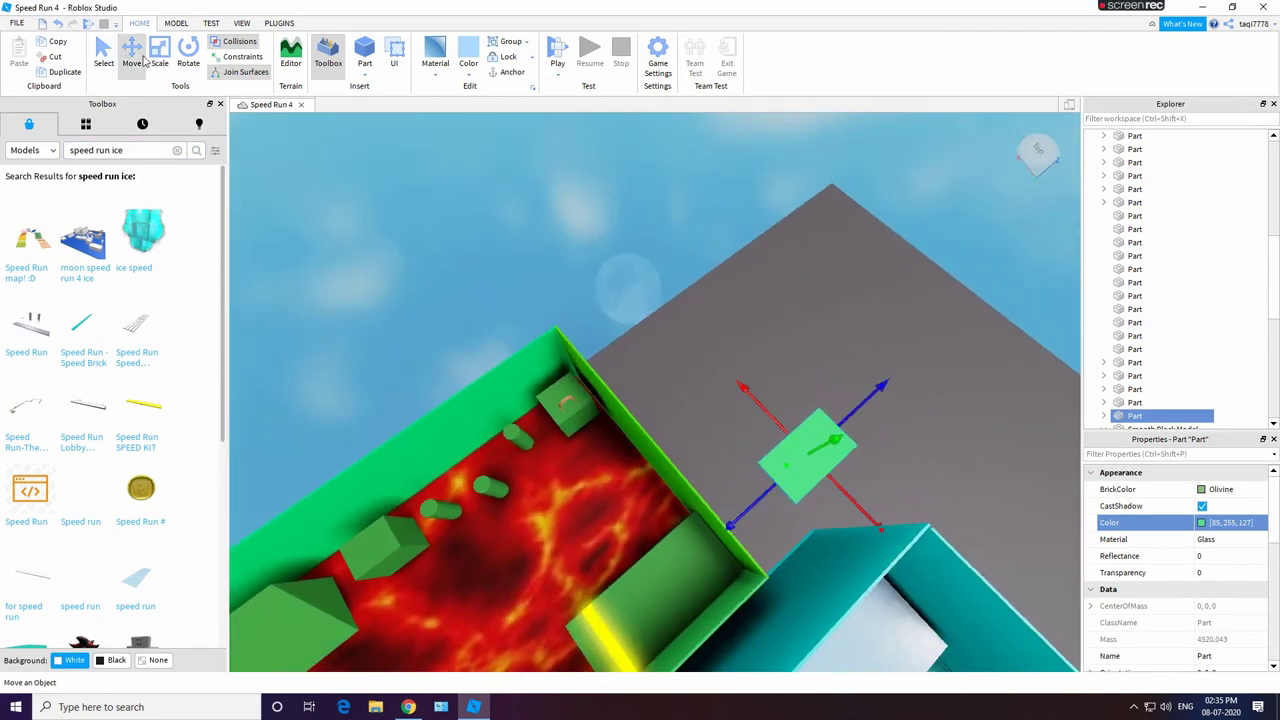
left_click_drag(855, 343, 630, 235)
right_click_drag(992, 362, 992, 362)
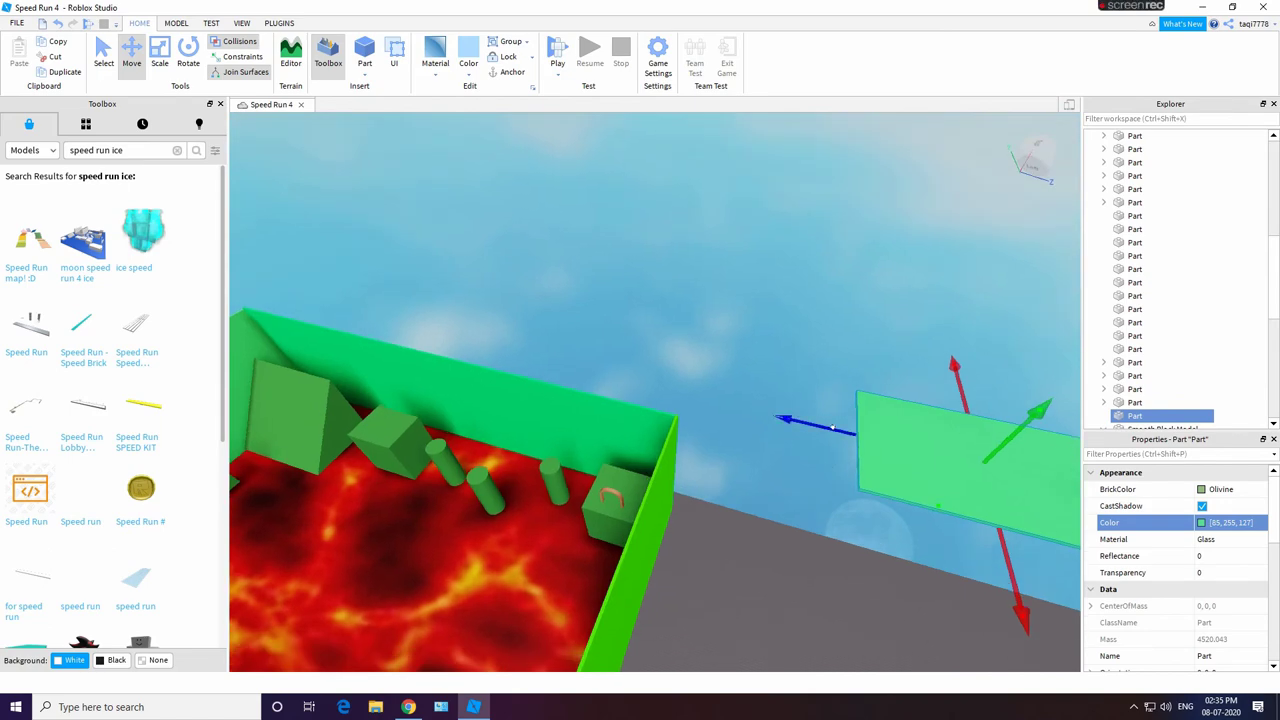
left_click_drag(834, 427, 581, 359)
left_click_drag(511, 302, 517, 415)
left_click_drag(577, 381, 592, 365)
right_click_drag(720, 441, 720, 441)
left_click_drag(560, 526, 557, 515)
left_click_drag(647, 482, 654, 475)
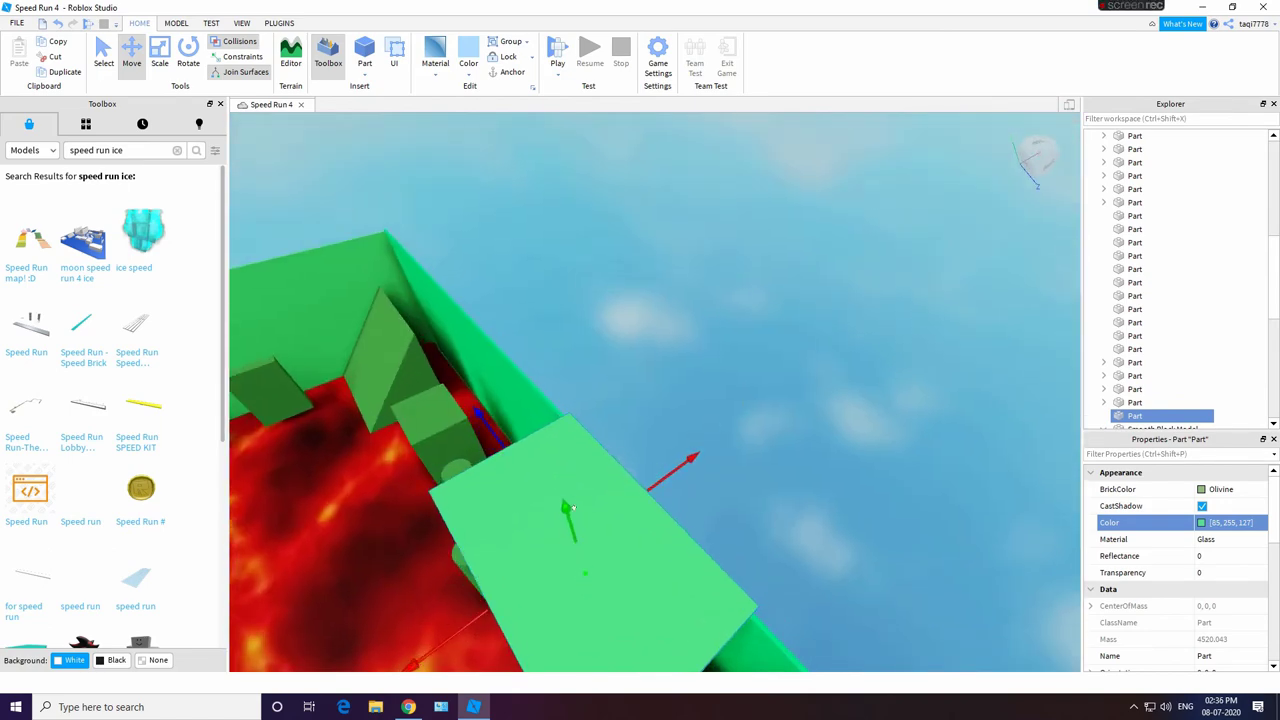
right_click_drag(778, 510, 698, 348)
left_click_drag(705, 341, 707, 292)
right_click_drag(906, 288, 915, 303)
Step: Scale the green slab in both directions so it covers the lava course as a roof
left_click(164, 54)
right_click_drag(695, 150, 702, 187)
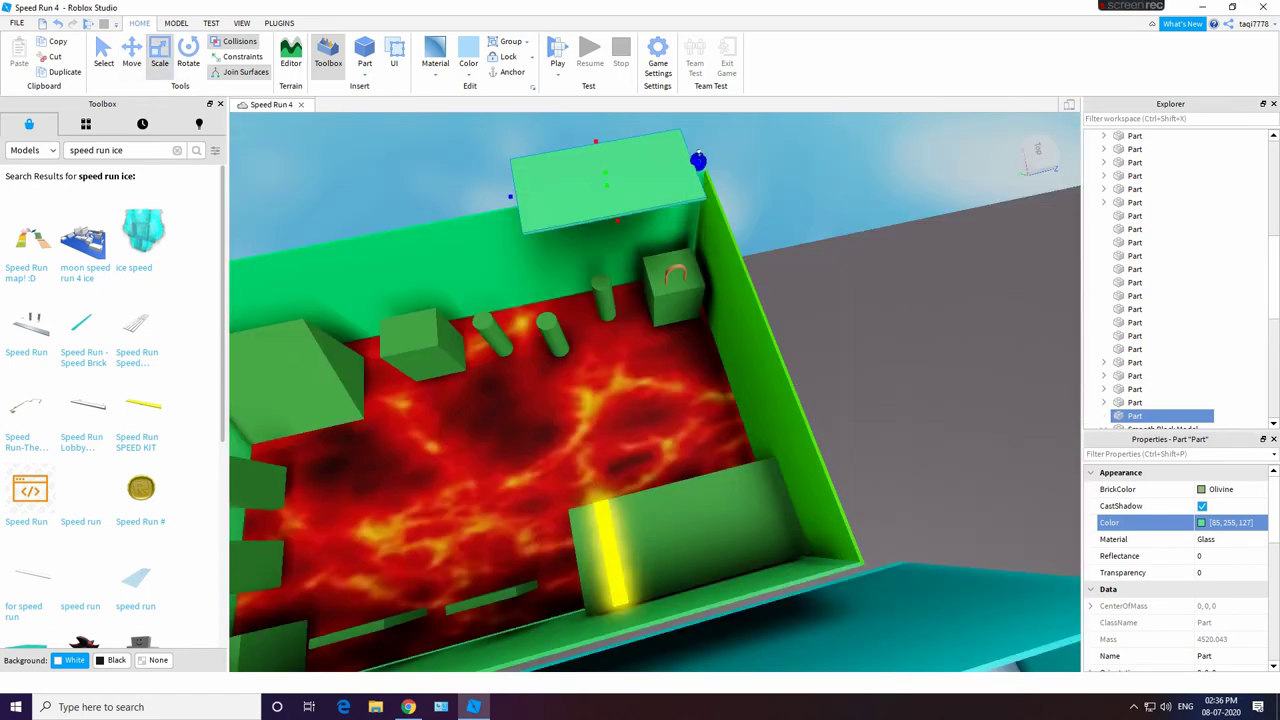
left_click_drag(698, 155, 717, 157)
left_click_drag(629, 222, 741, 610)
right_click_drag(741, 606, 760, 555)
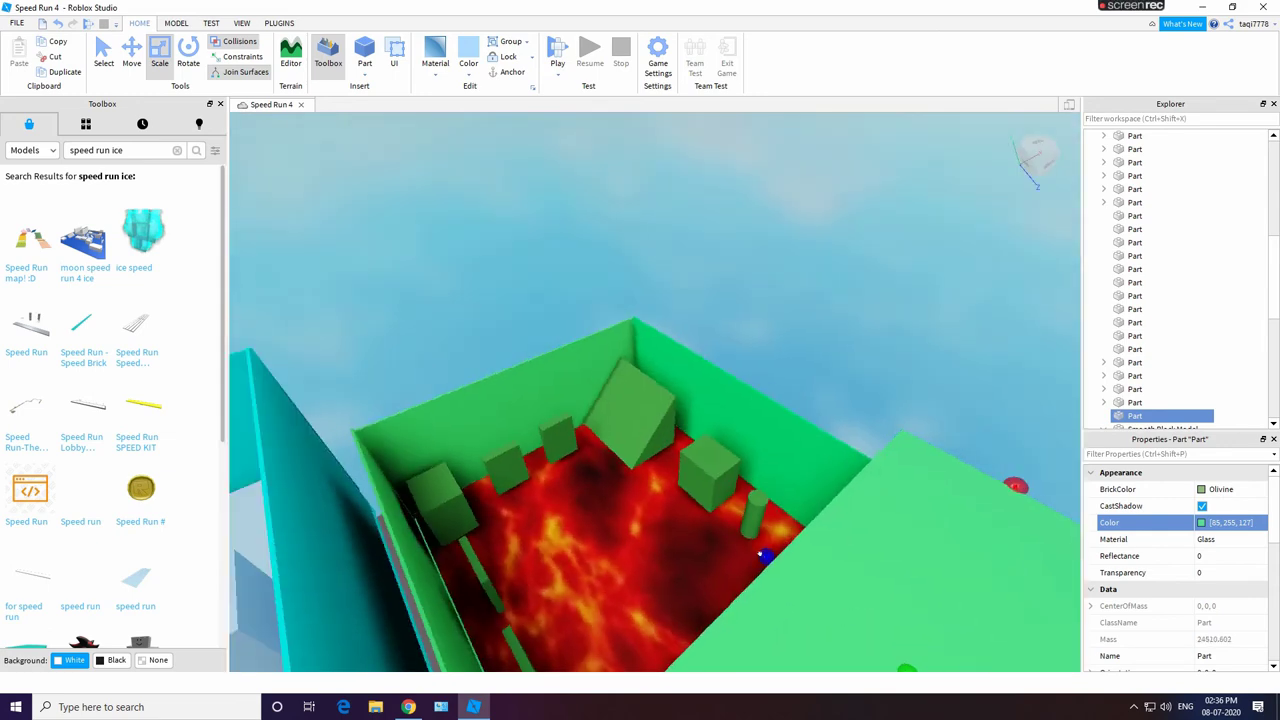
left_click_drag(763, 555, 505, 345)
right_click_drag(962, 430, 957, 489)
scroll(949, 471, "up", 3)
scroll(957, 489, "down", 4)
Step: Set the lava roof's transparency to 1 and extend the slab slightly to fit the walls
left_click(1198, 575)
type("1")
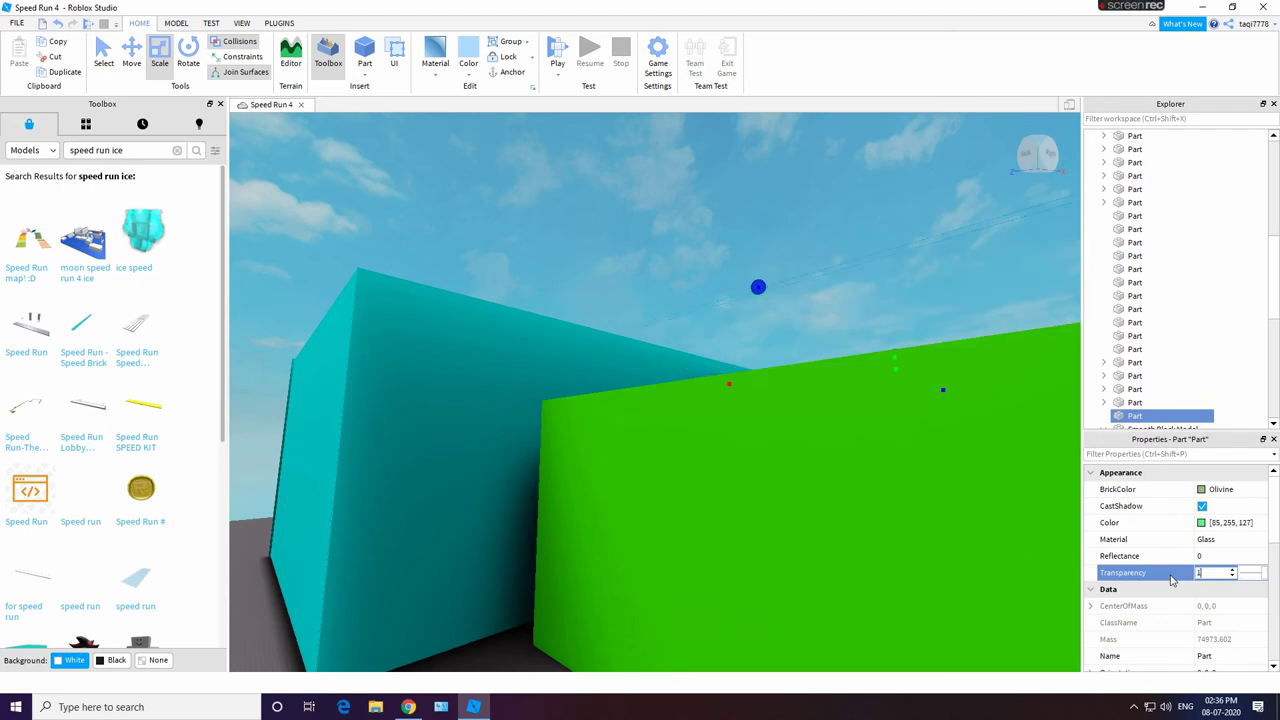
left_click(836, 233)
scroll(836, 233, "up", 3)
scroll(833, 216, "down", 4)
right_click_drag(836, 233, 830, 200)
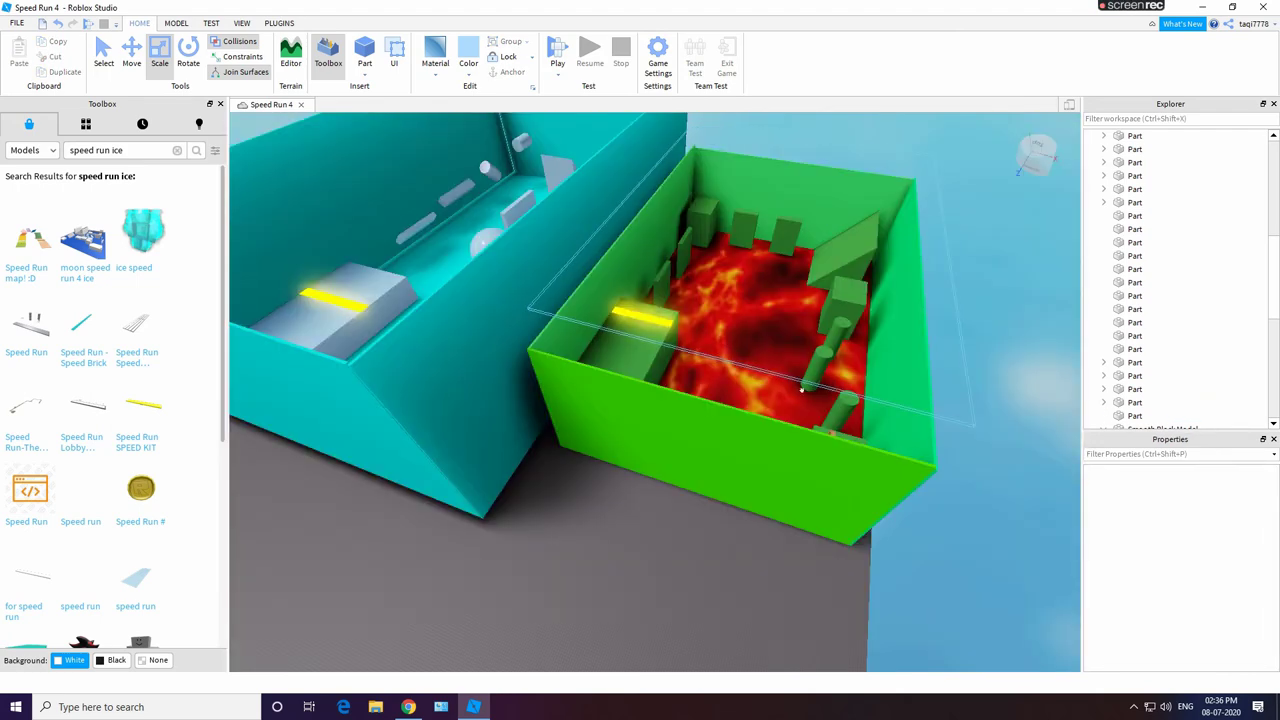
left_click(702, 351)
left_click_drag(719, 365, 708, 379)
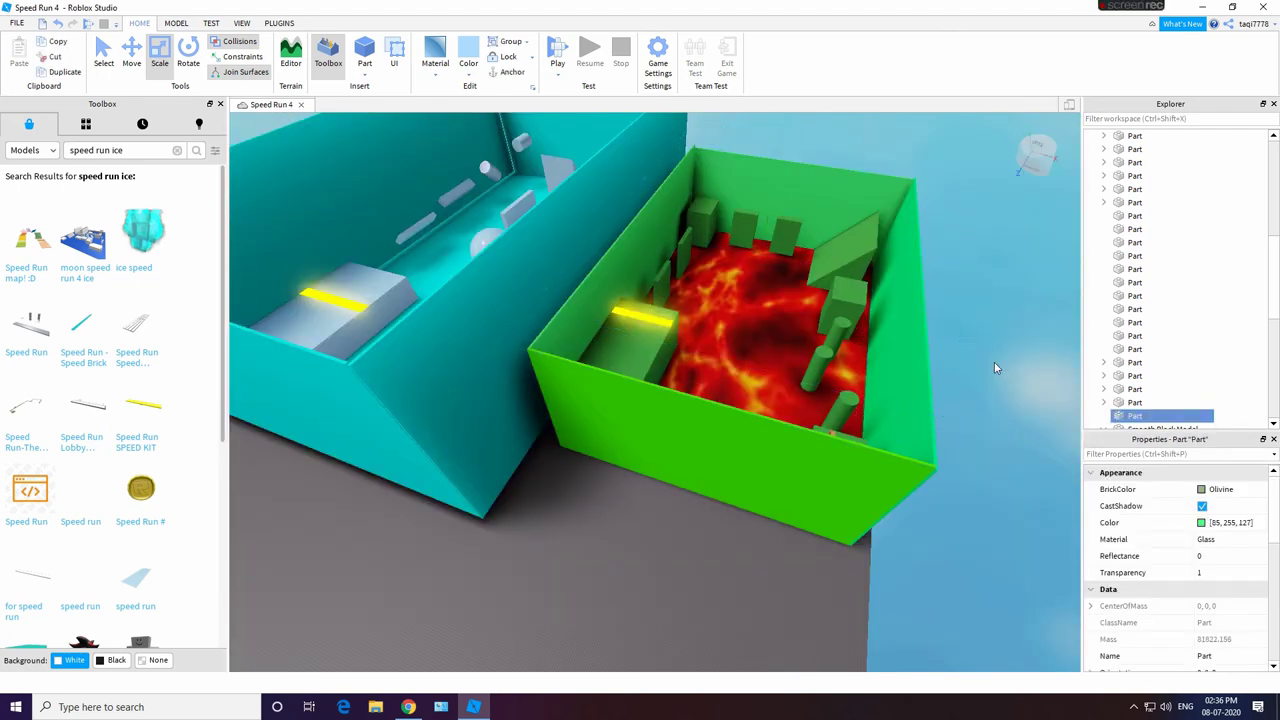
Step: Duplicate the transparent roof slab and place the copy over the ice course
left_click(995, 368)
right_click_drag(995, 368, 802, 428)
right_click(802, 428)
left_click(898, 158)
left_click_drag(724, 350, 572, 252)
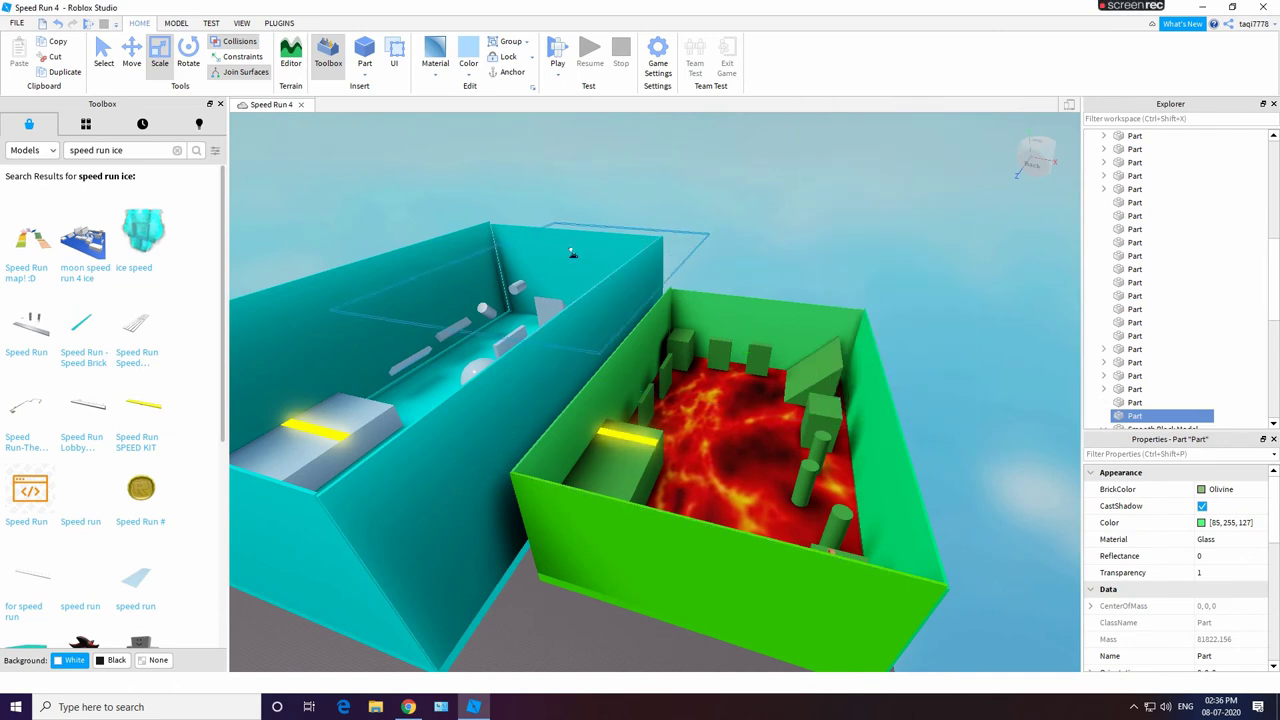
Step: Stretch the copied roof slab along the ice course so it covers the area between the cyan walls
right_click_drag(589, 296, 383, 350)
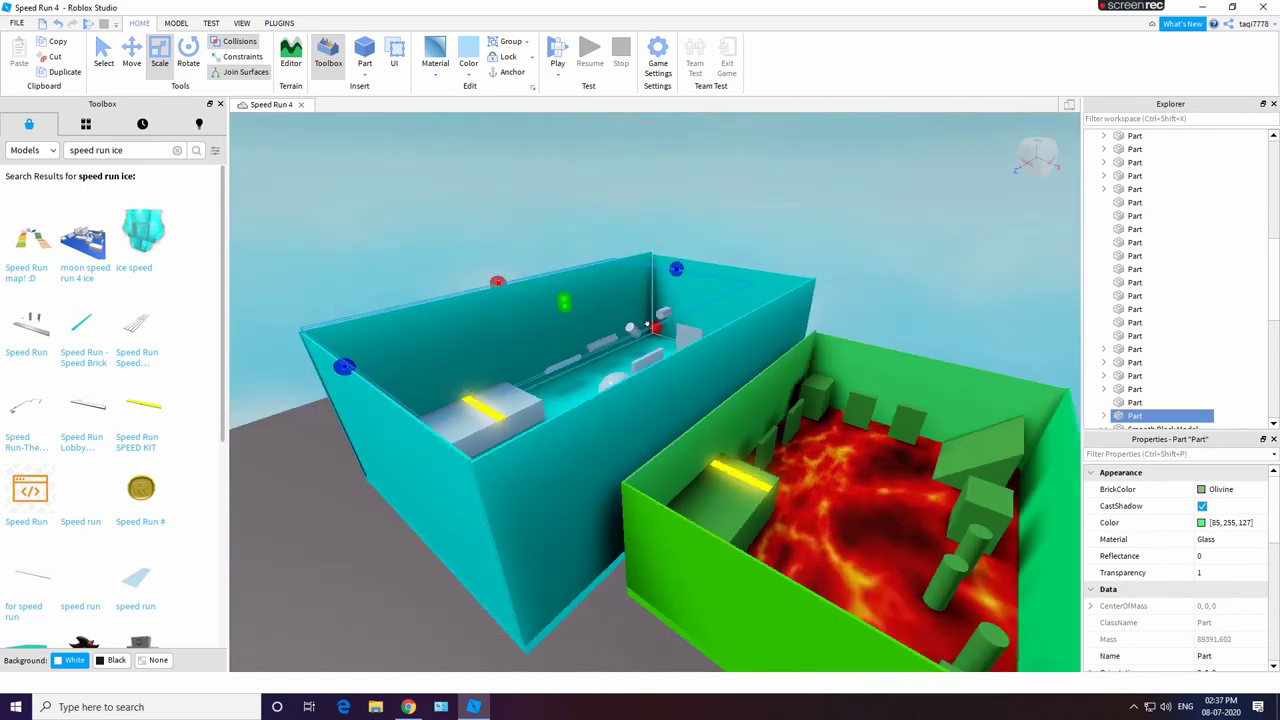
right_click_drag(748, 350, 646, 448)
key("w")
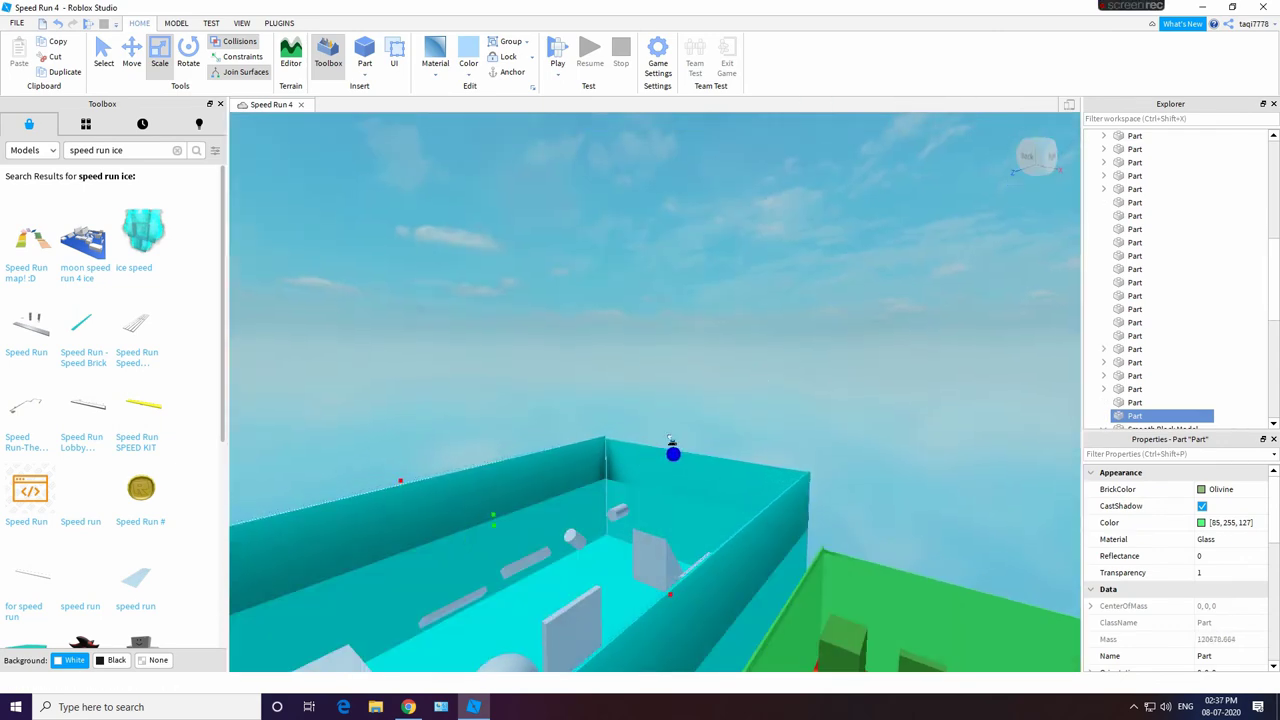
left_click_drag(700, 454, 703, 455)
key("s")
right_click_drag(797, 449, 740, 455)
Step: Recolour the ice course's roof cyan (0, 255, 255) and keep its transparency at 1
left_click(1201, 522)
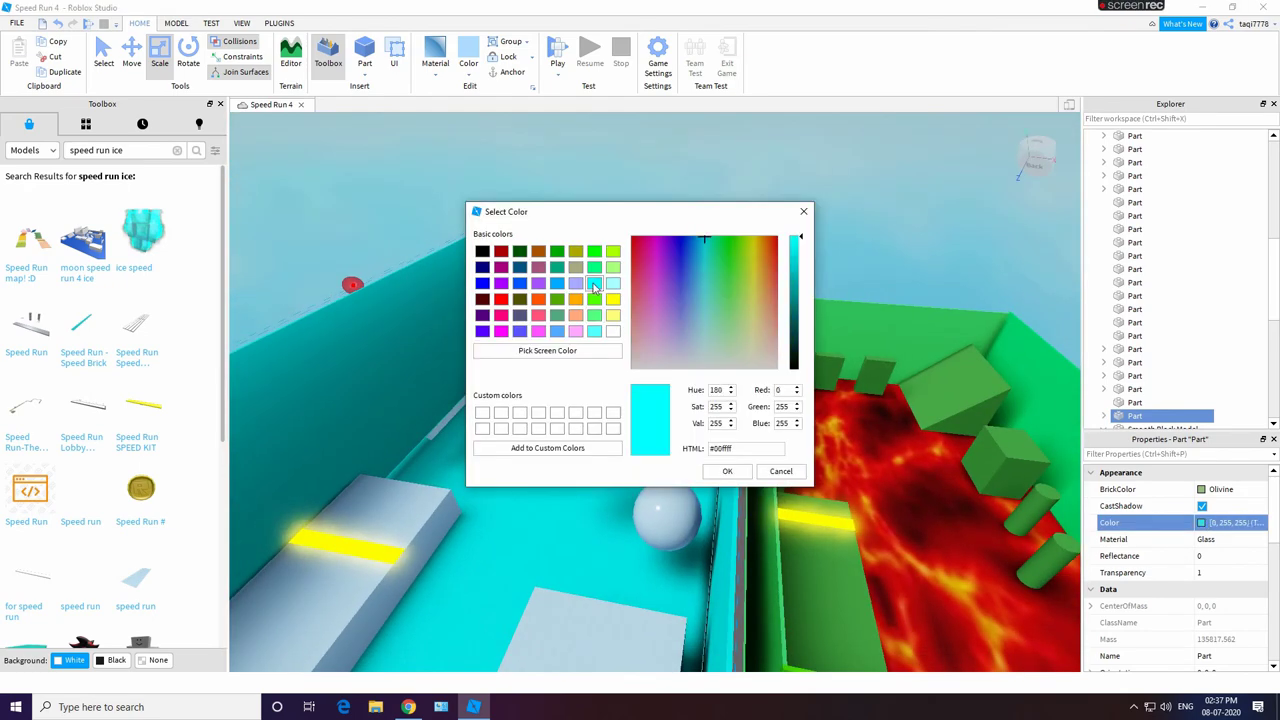
left_click(717, 476)
left_click(1088, 574)
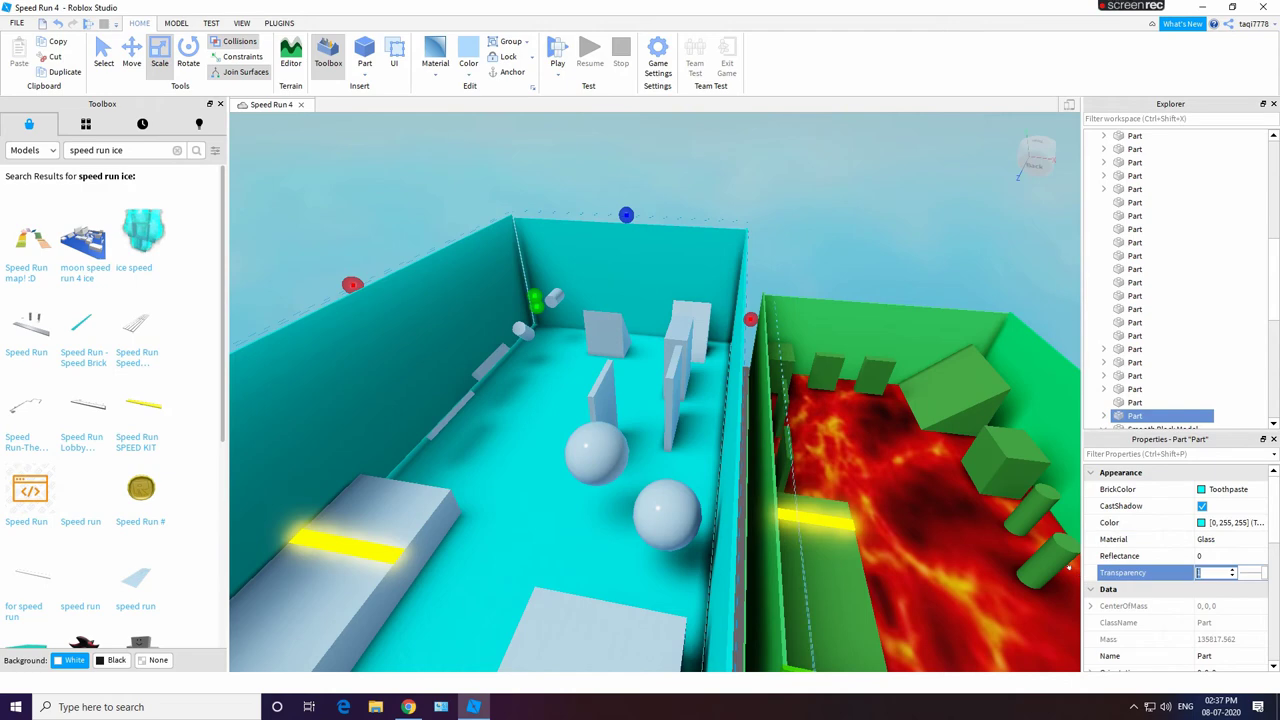
type("0")
key("BackSpace")
type("1")
left_click(837, 175)
right_click_drag(837, 175, 702, 205)
Step: Search the models for "portal", insert the orange arched portal, and shrink it onto the ice course's end block
left_click(170, 149)
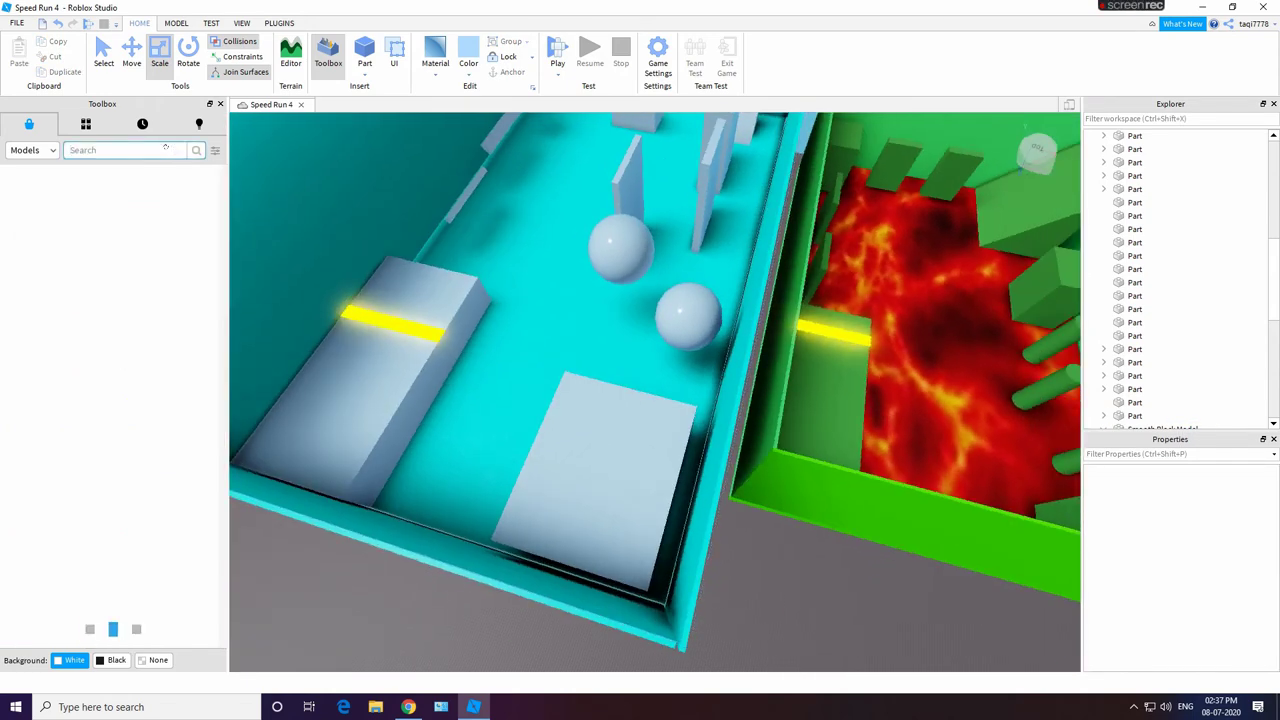
type("portal")
key("Return")
scroll(399, 404, "up", 6)
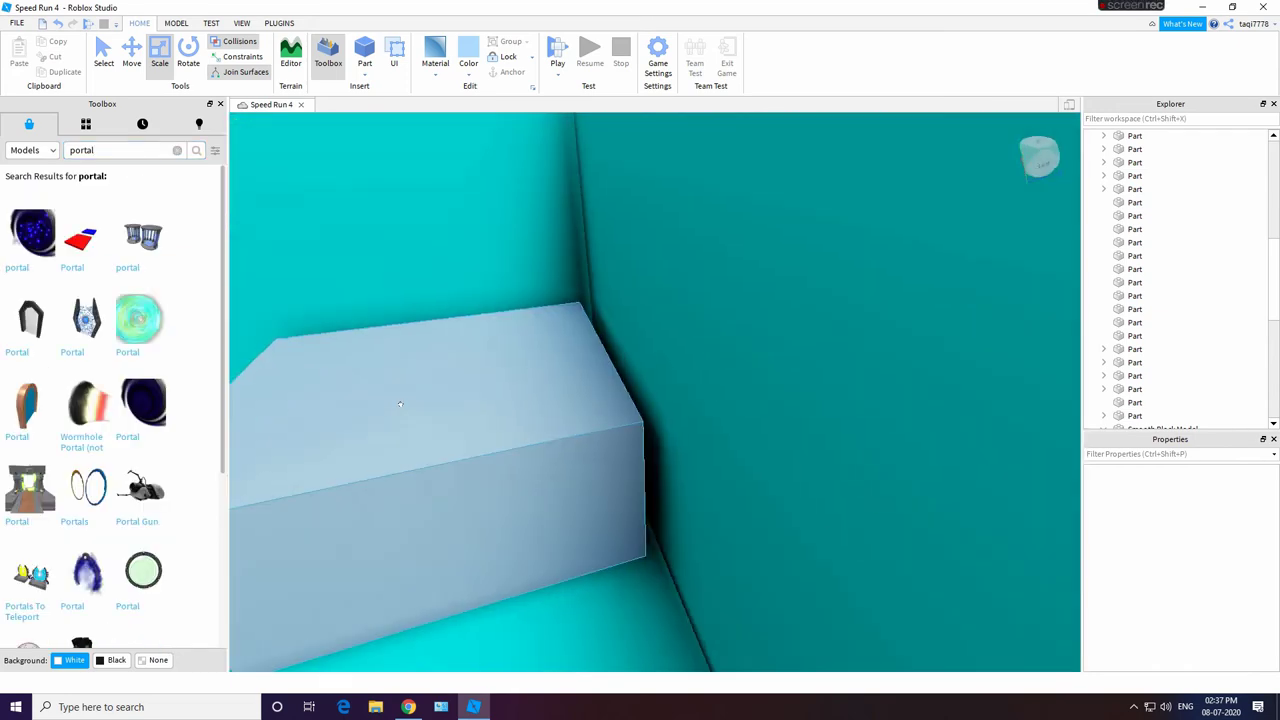
right_click_drag(400, 404, 366, 392)
left_click(28, 404)
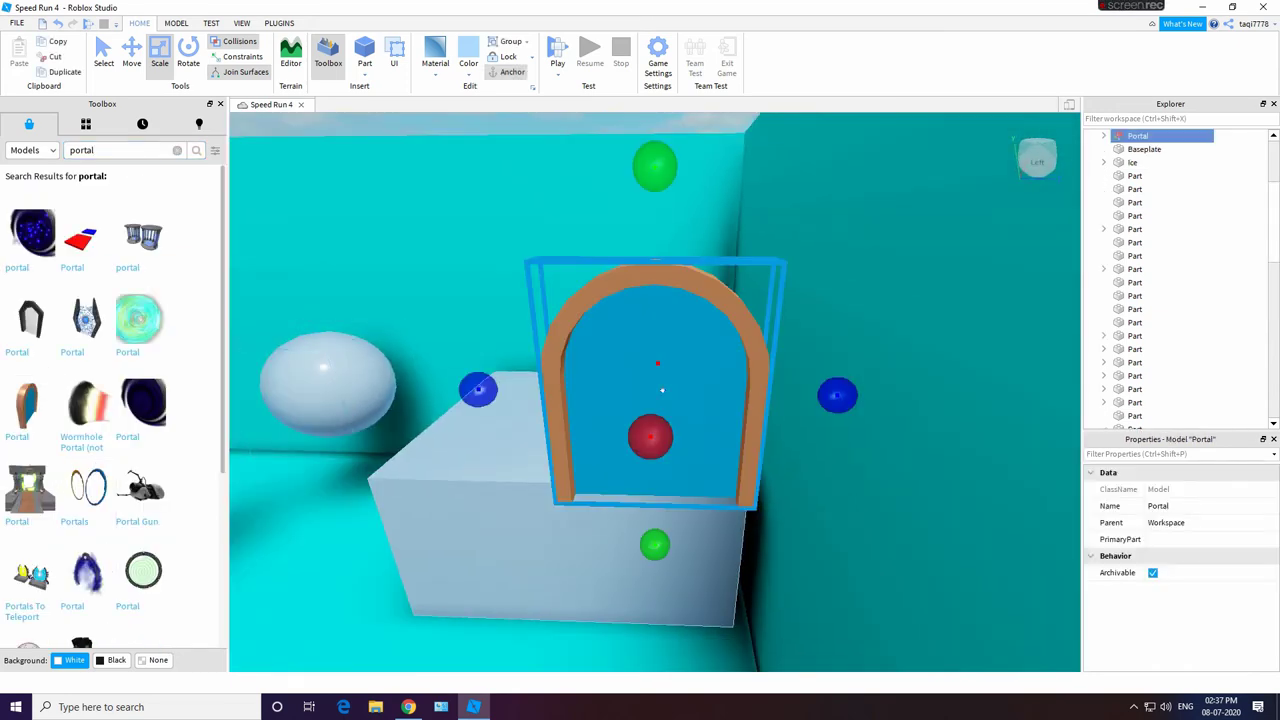
left_click_drag(657, 362, 547, 334)
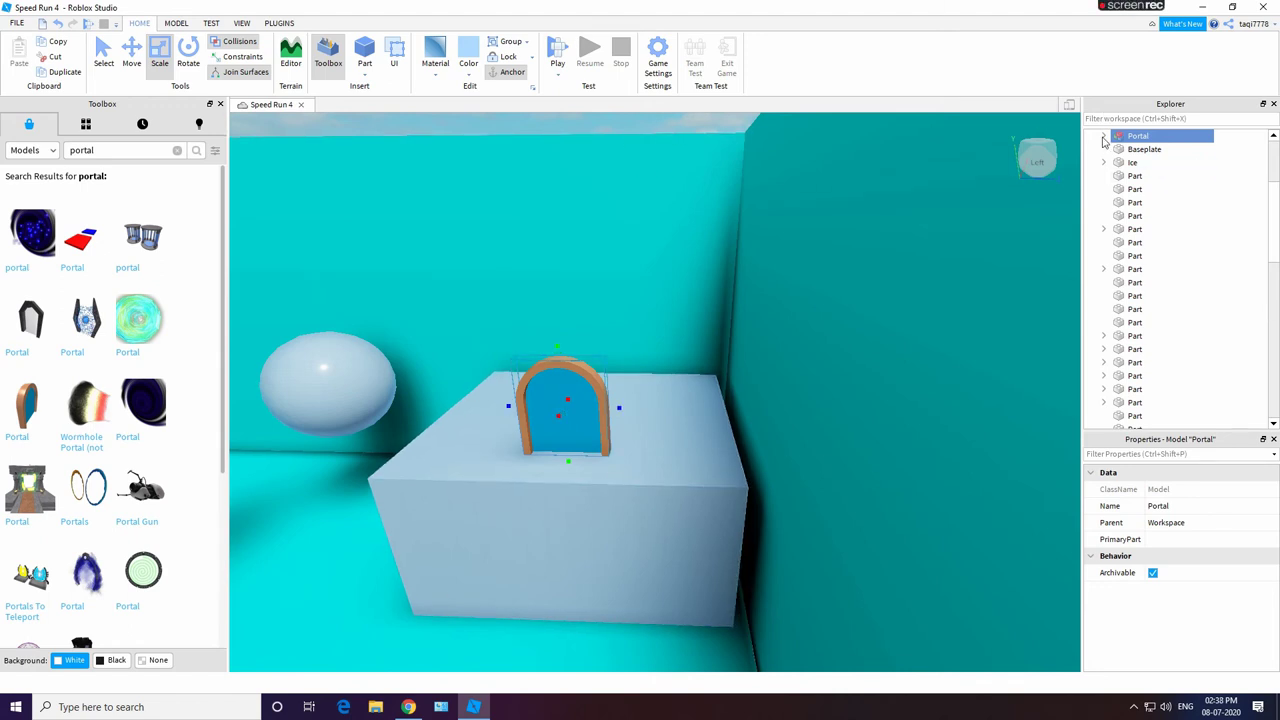
Step: Set the transparency of the portal's blue inner union to 1 and dismiss the save failure message
left_click(1140, 149)
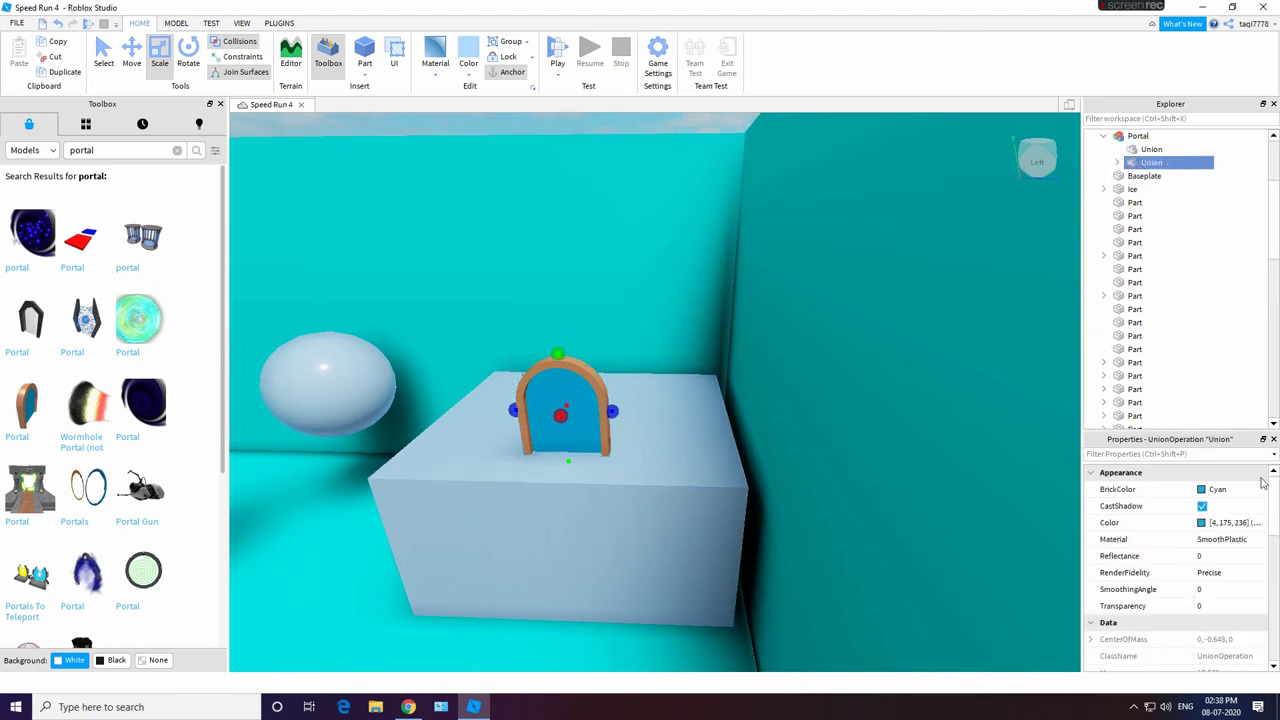
left_click(1230, 606)
type("1")
key("Return")
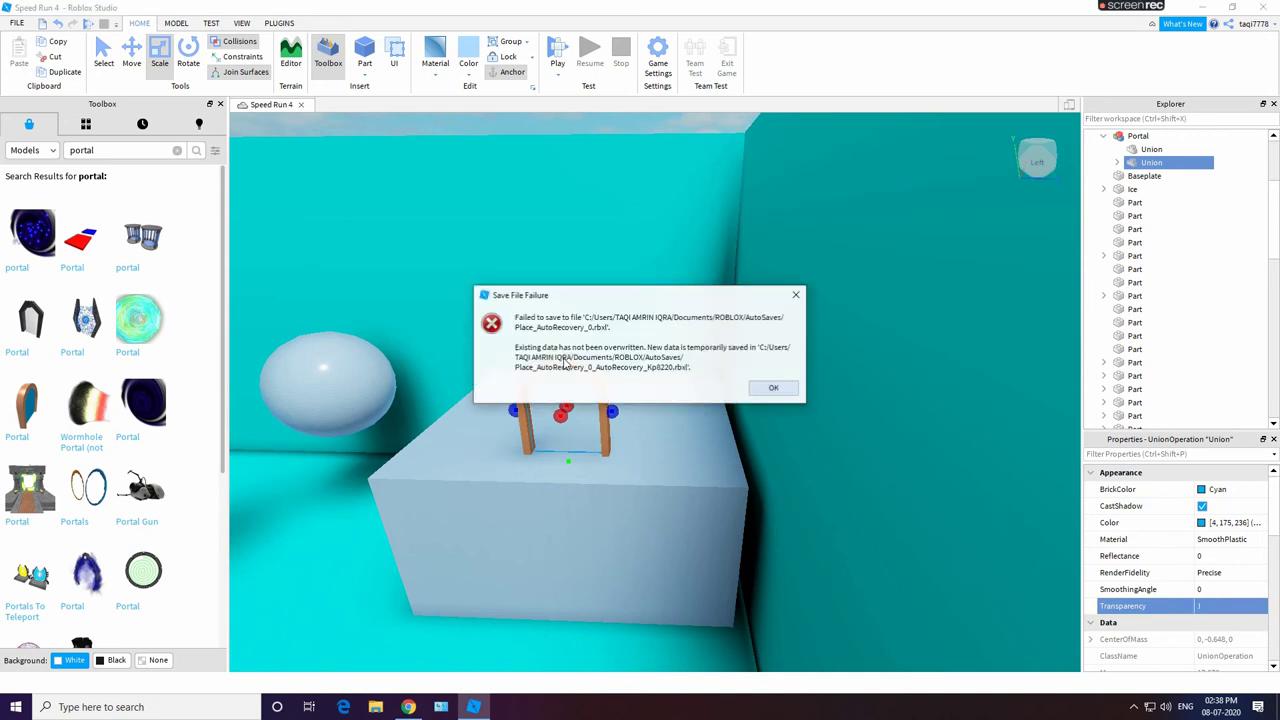
left_click(777, 389)
left_click(729, 369)
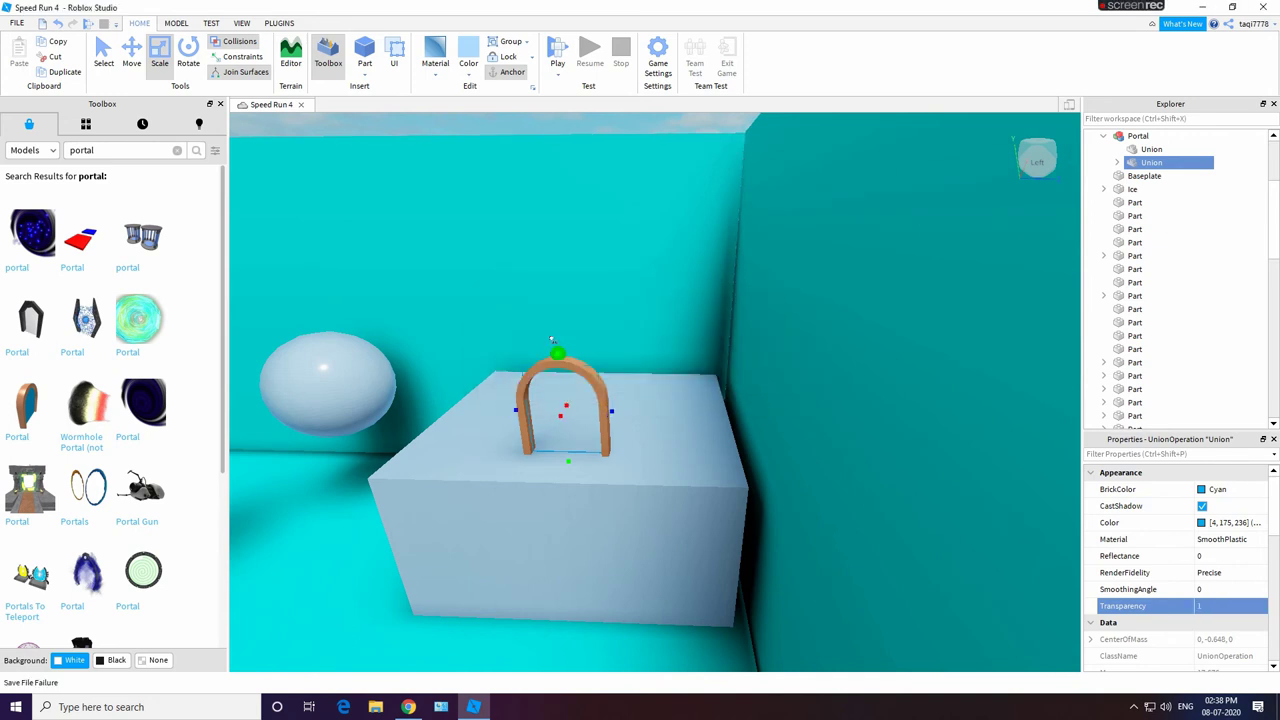
Step: Enlarge the whole portal arch slightly on the ice block and clear the model search
left_click(785, 400)
left_click(602, 396)
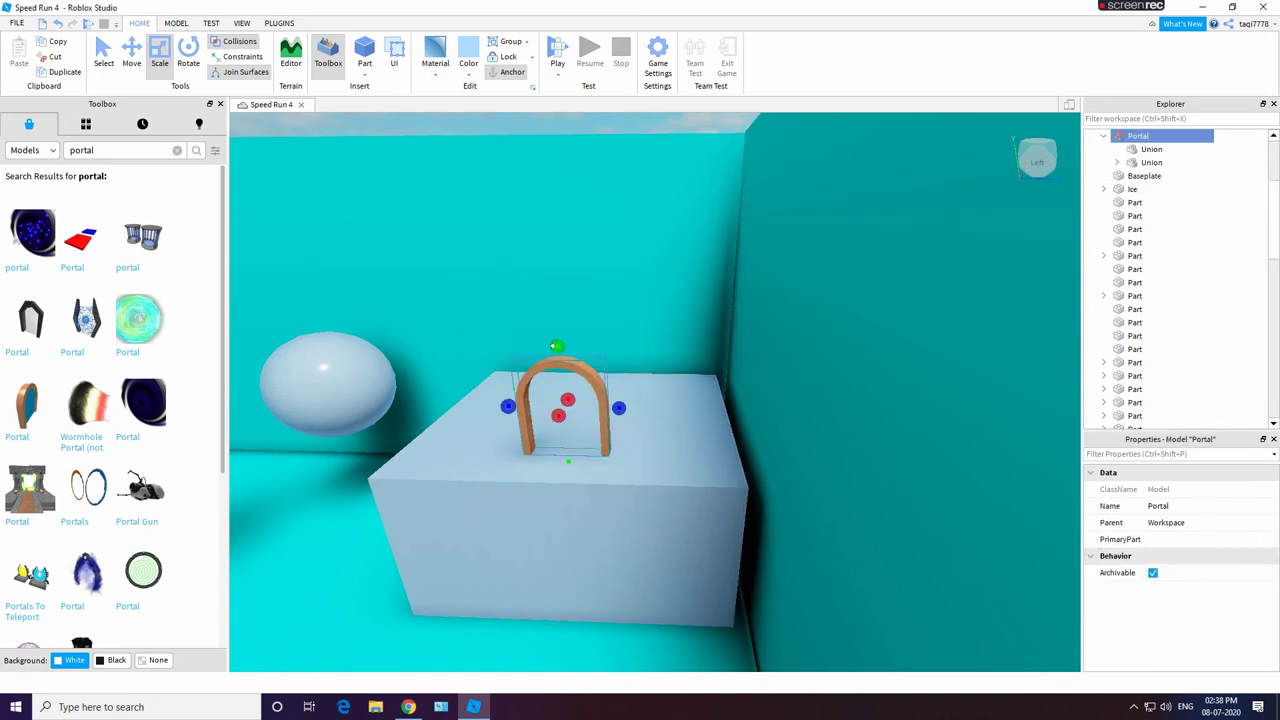
left_click_drag(555, 346, 556, 334)
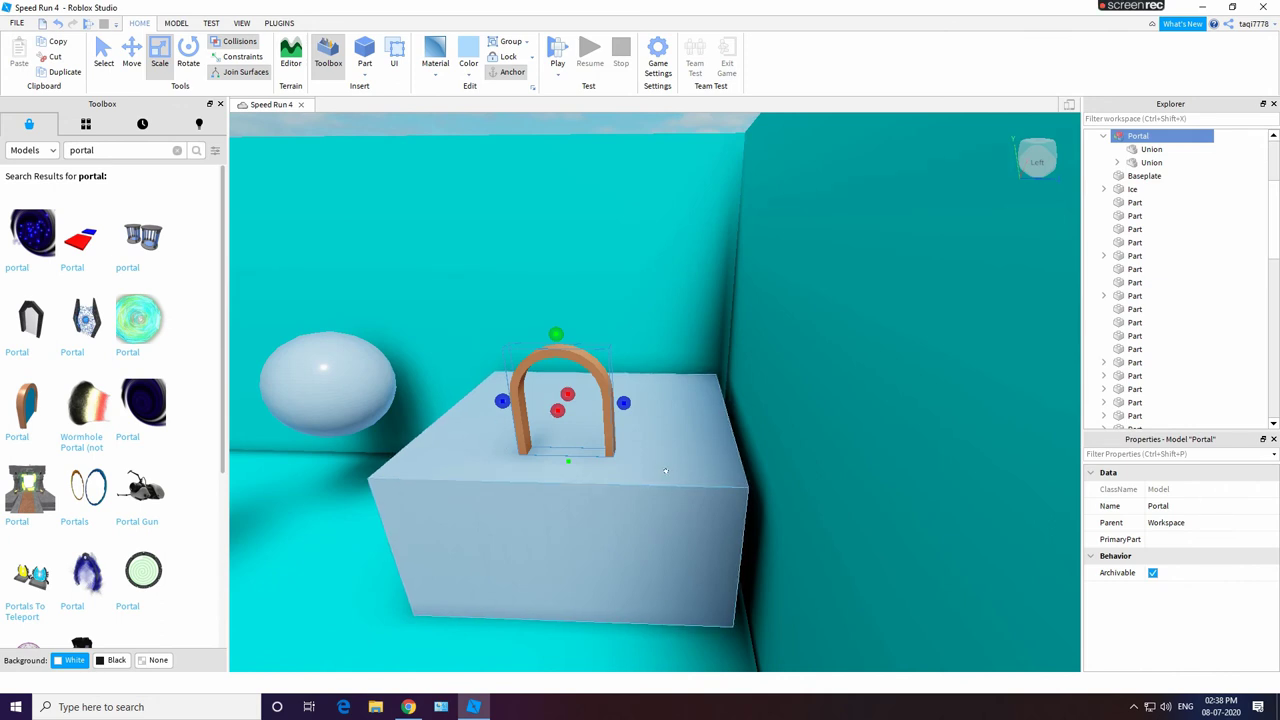
scroll(665, 470, "down", 5)
left_click(948, 377)
right_click_drag(948, 377, 895, 394)
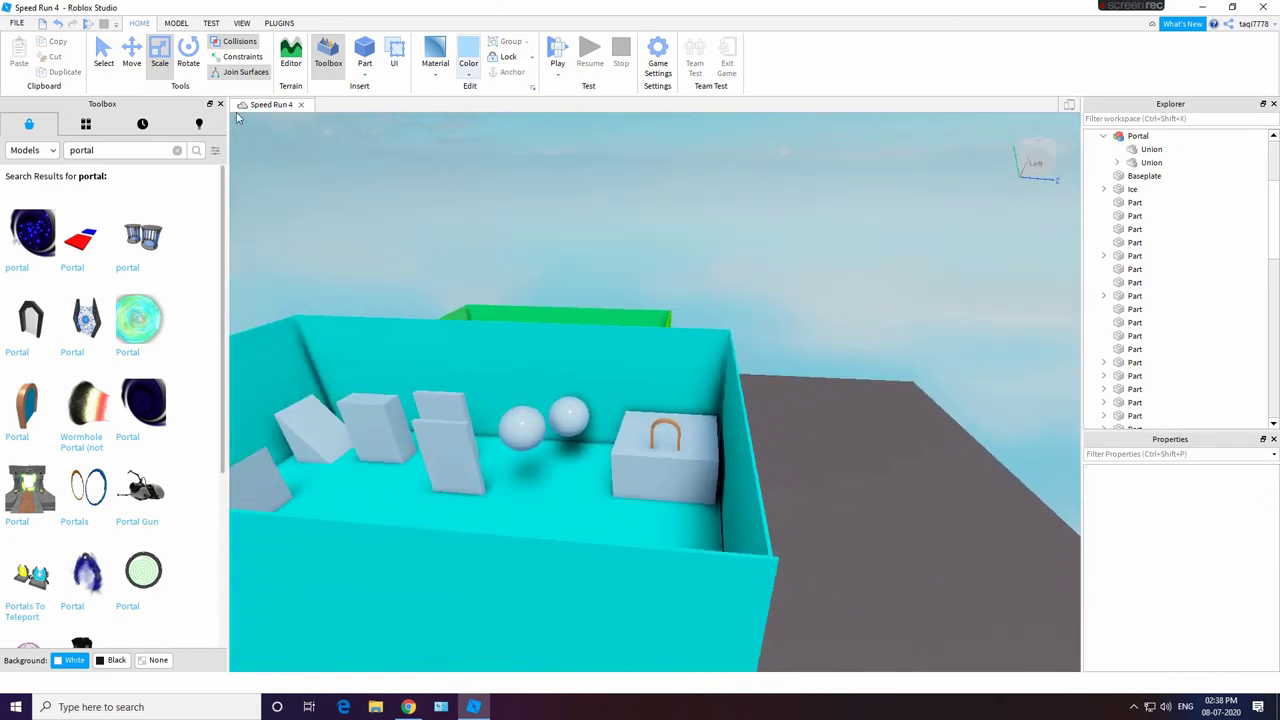
left_click(177, 151)
left_click(768, 389)
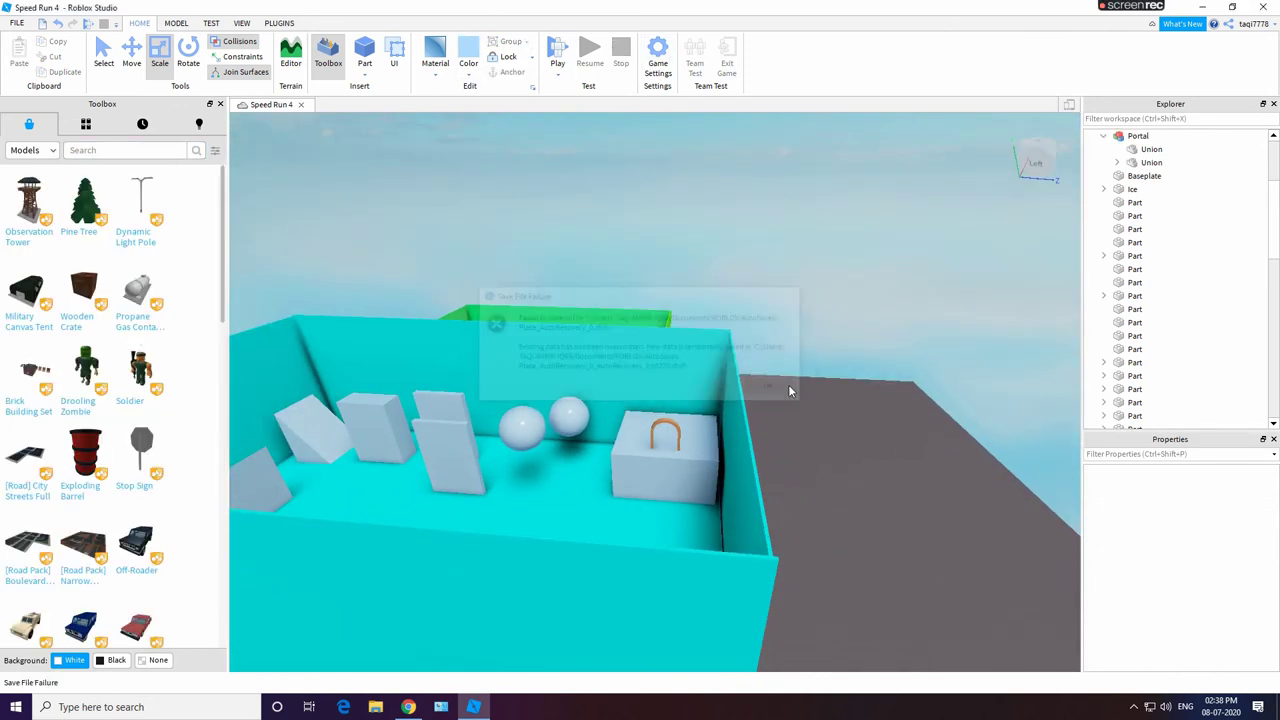
Step: Playtest the map by running and jumping the character along the lava course's obstacles
key("F5")
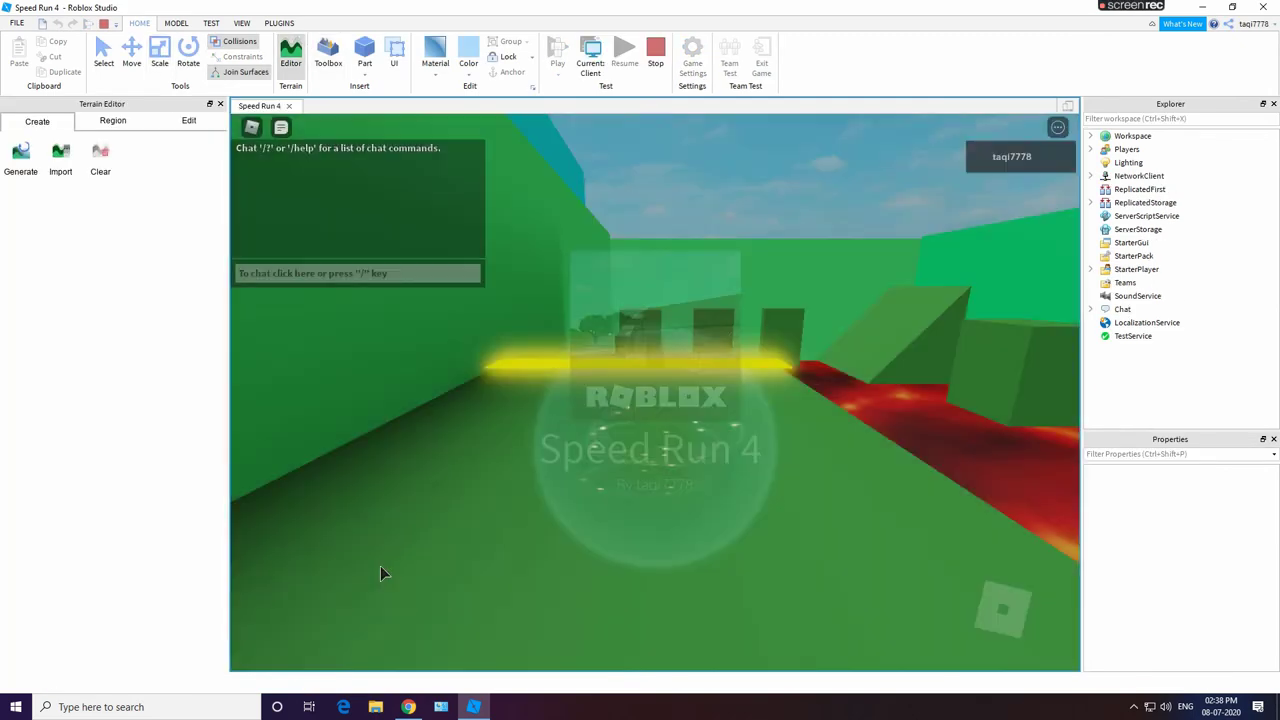
key("w")
right_click_drag(566, 458, 568, 460)
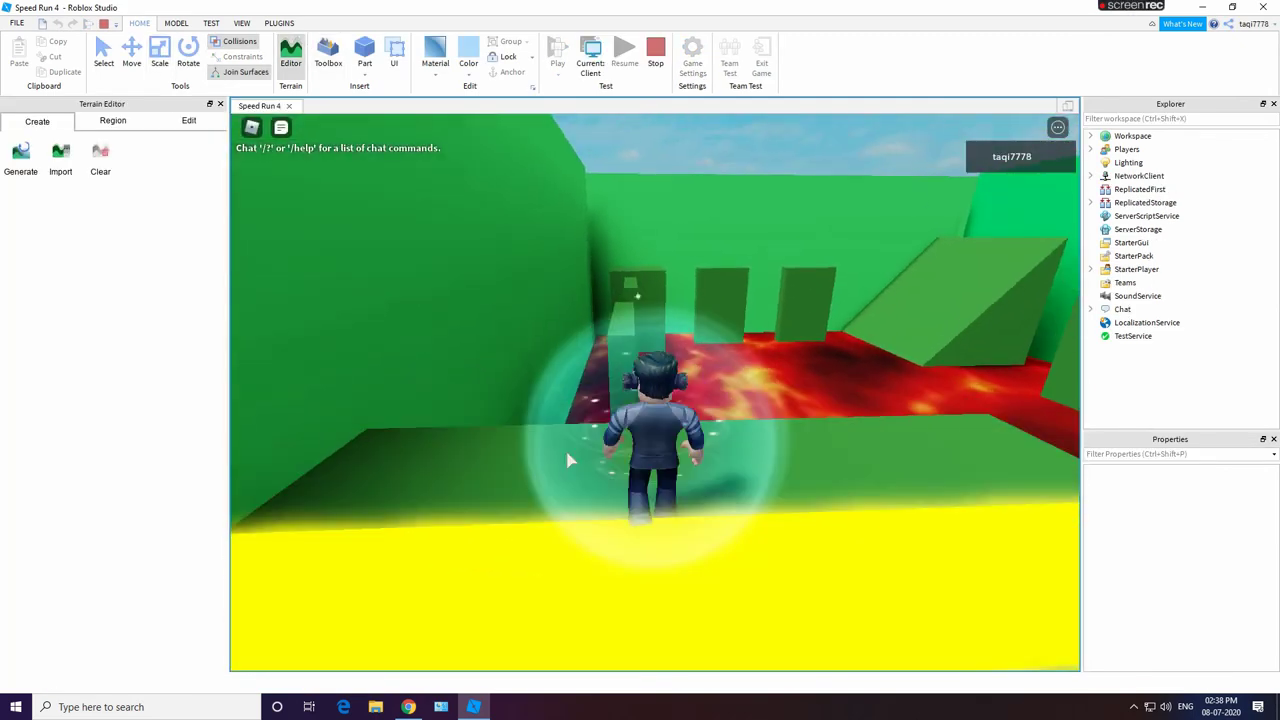
key("w")
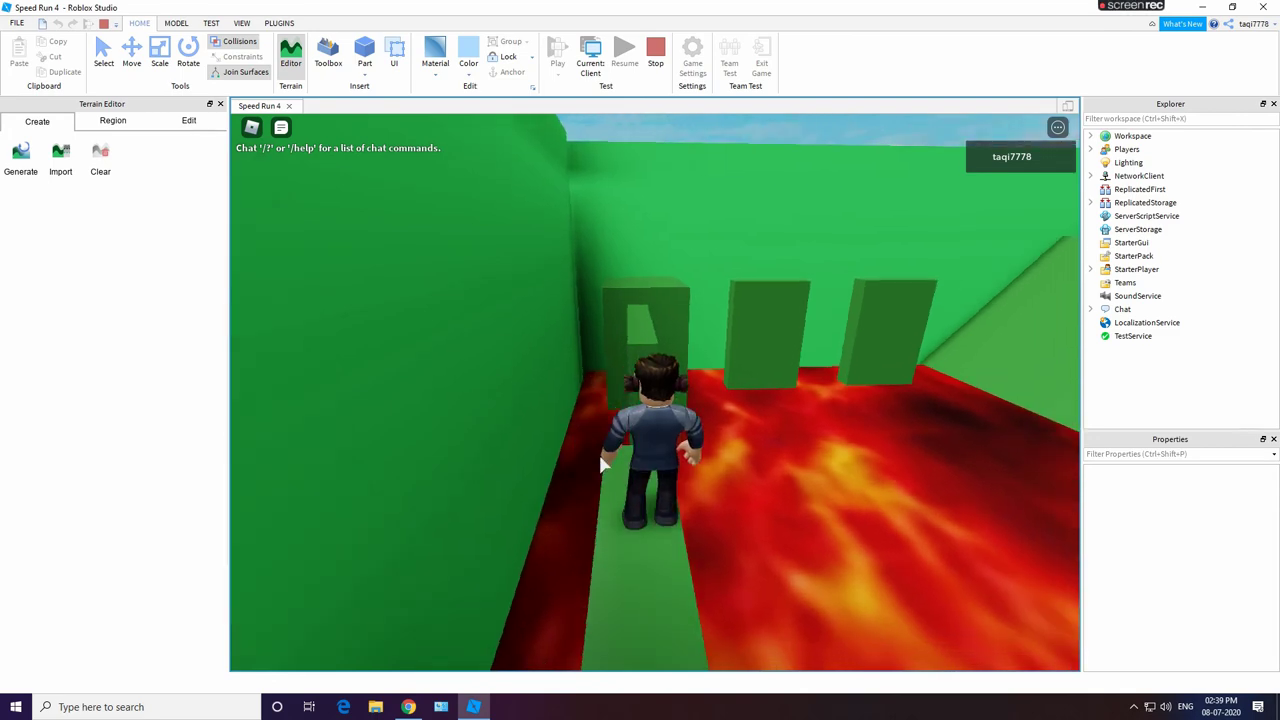
key("w")
key("space")
key("space")
right_click_drag(740, 425, 722, 620)
key("w")
key("space")
key("space")
key("w")
key("space")
Step: Switch the running playtest to the server view and examine the lava course around its start block and portal
left_click(590, 54)
key("w")
key("w")
left_click(492, 482)
scroll(470, 490, "up", 2)
left_click_drag(430, 508, 1088, 85)
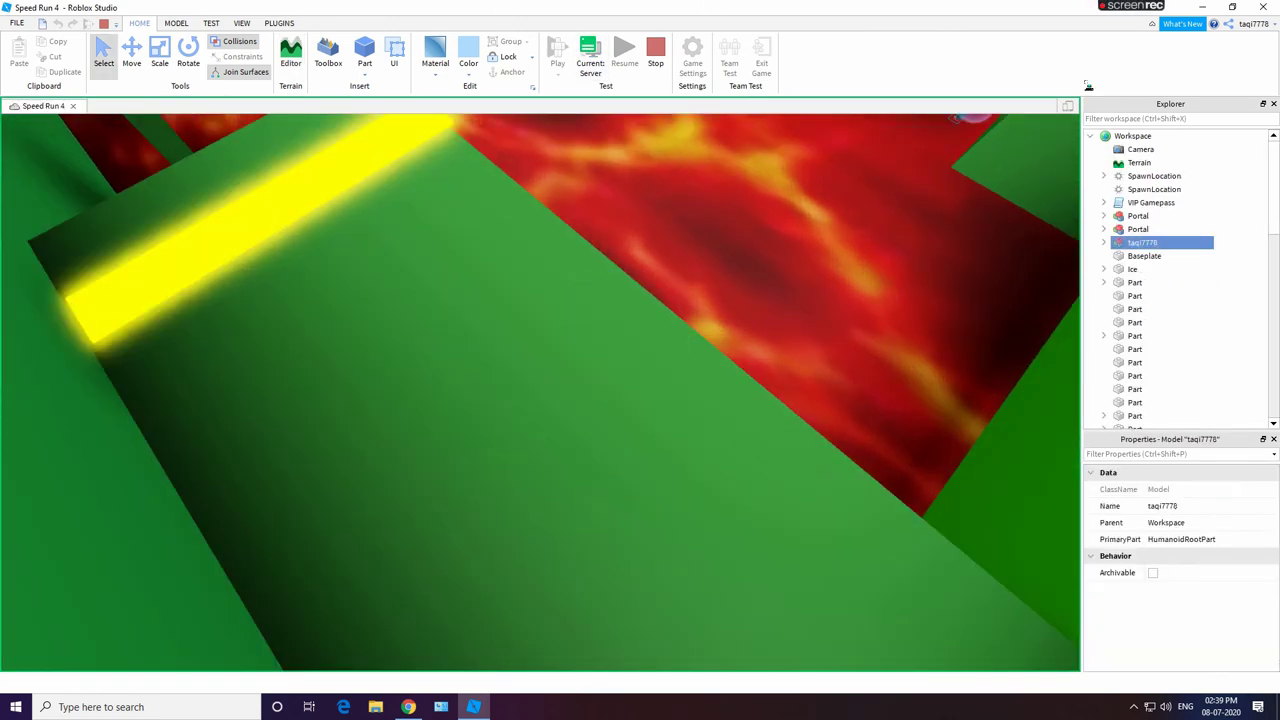
right_click_drag(740, 345, 660, 663)
key("s")
key("w")
key("w")
key("s")
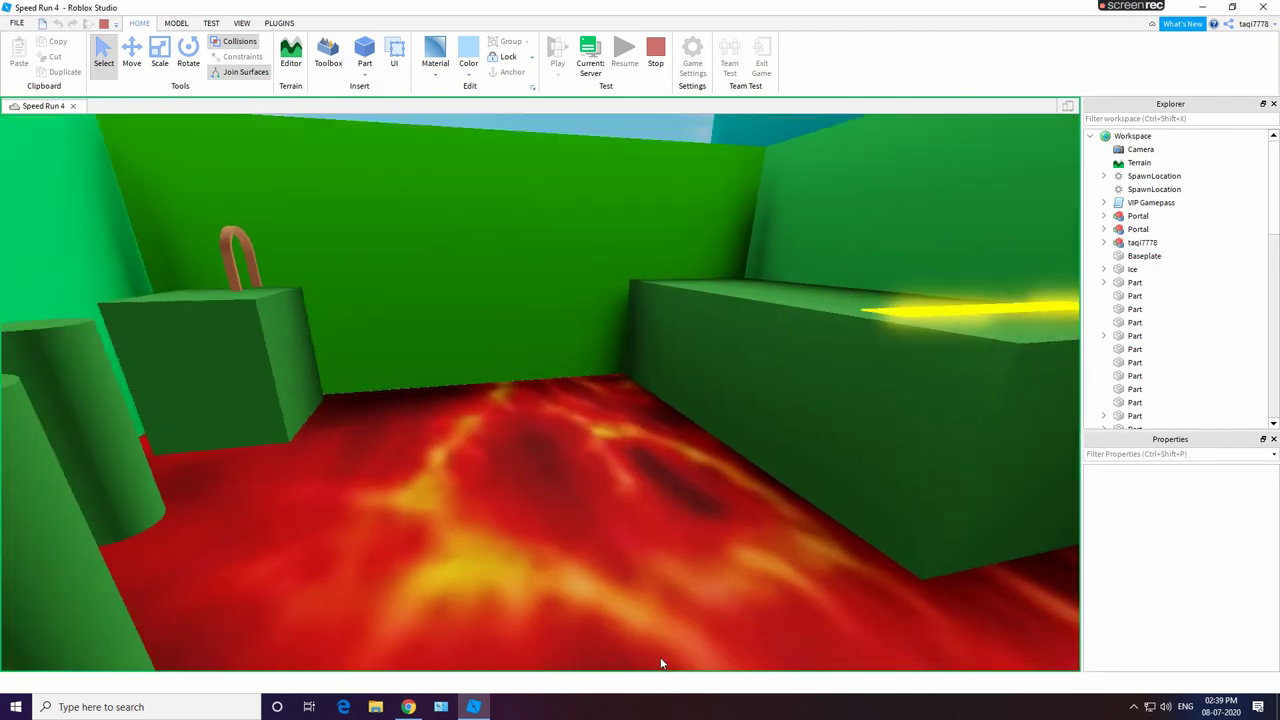
Step: Return to the client view, run the character on the ice course's start block, and stop the playtest
left_click(590, 63)
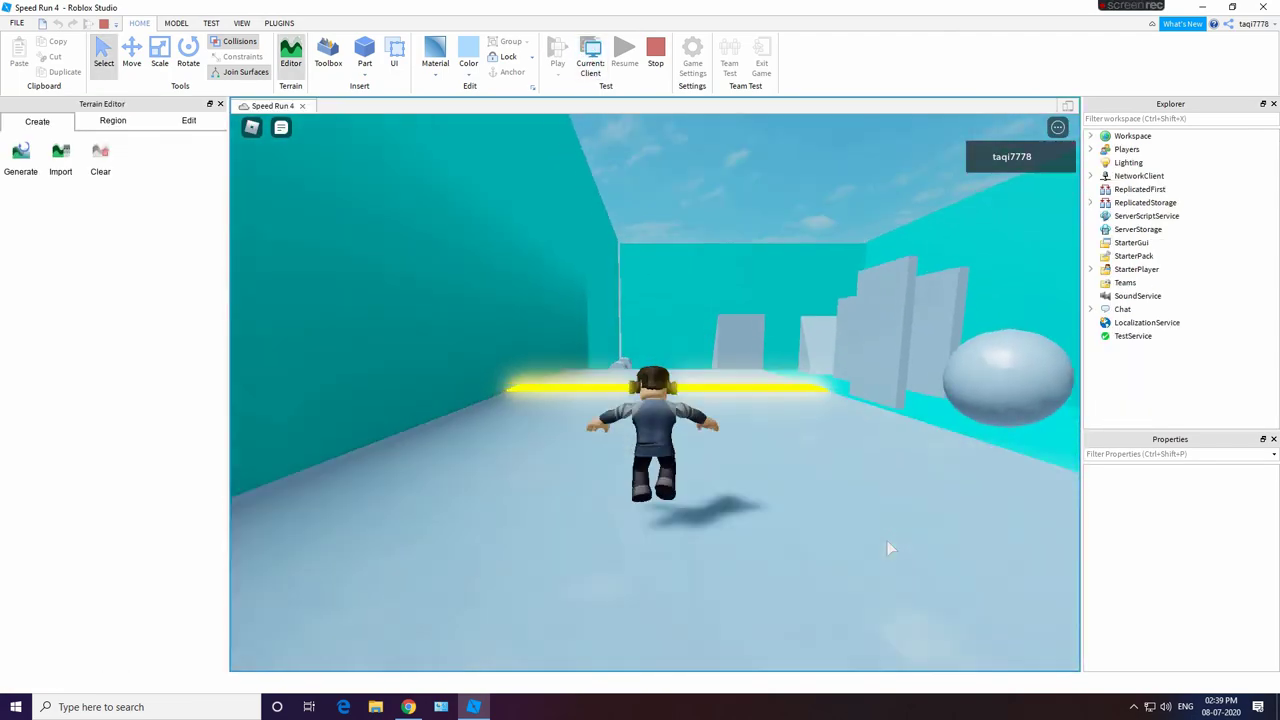
key("s")
right_click_drag(887, 541, 738, 500)
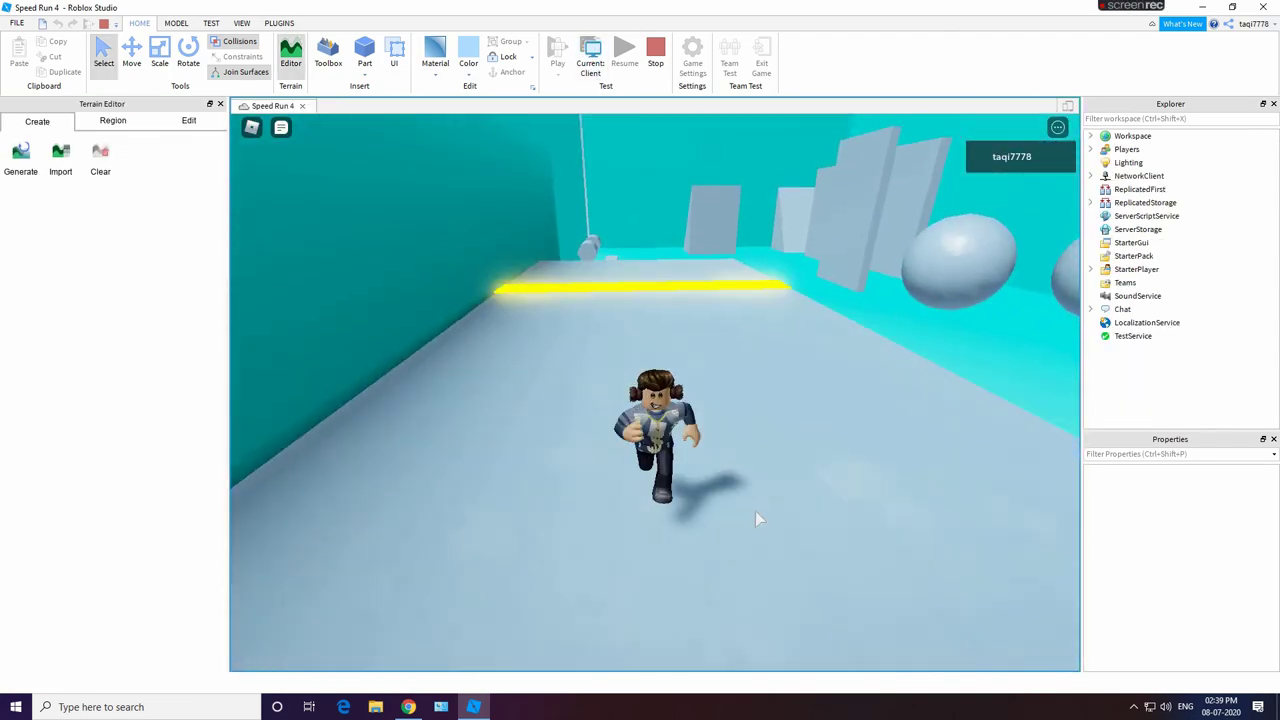
left_click(656, 55)
Step: Examine the teleport script inside the invisible spawn location on the ice start block, then close it
key("w")
right_click_drag(694, 408, 680, 475)
key("w")
key("w")
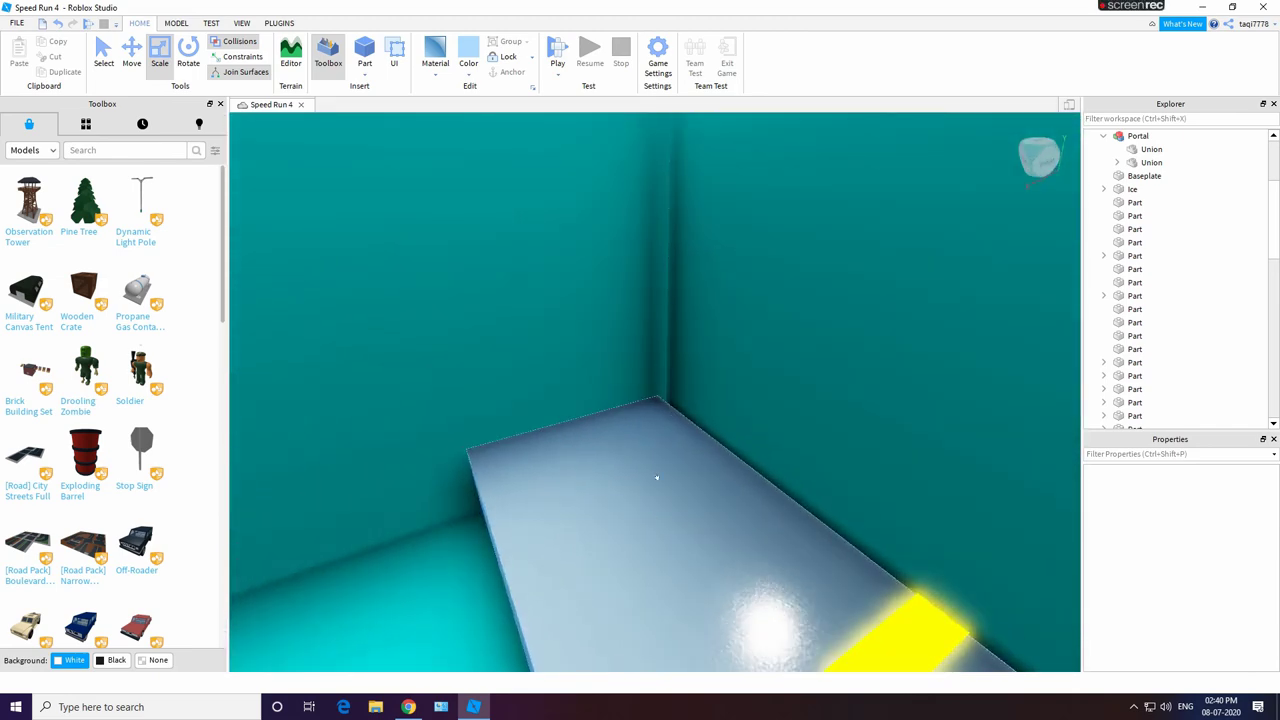
right_click_drag(688, 545, 711, 444)
key("w")
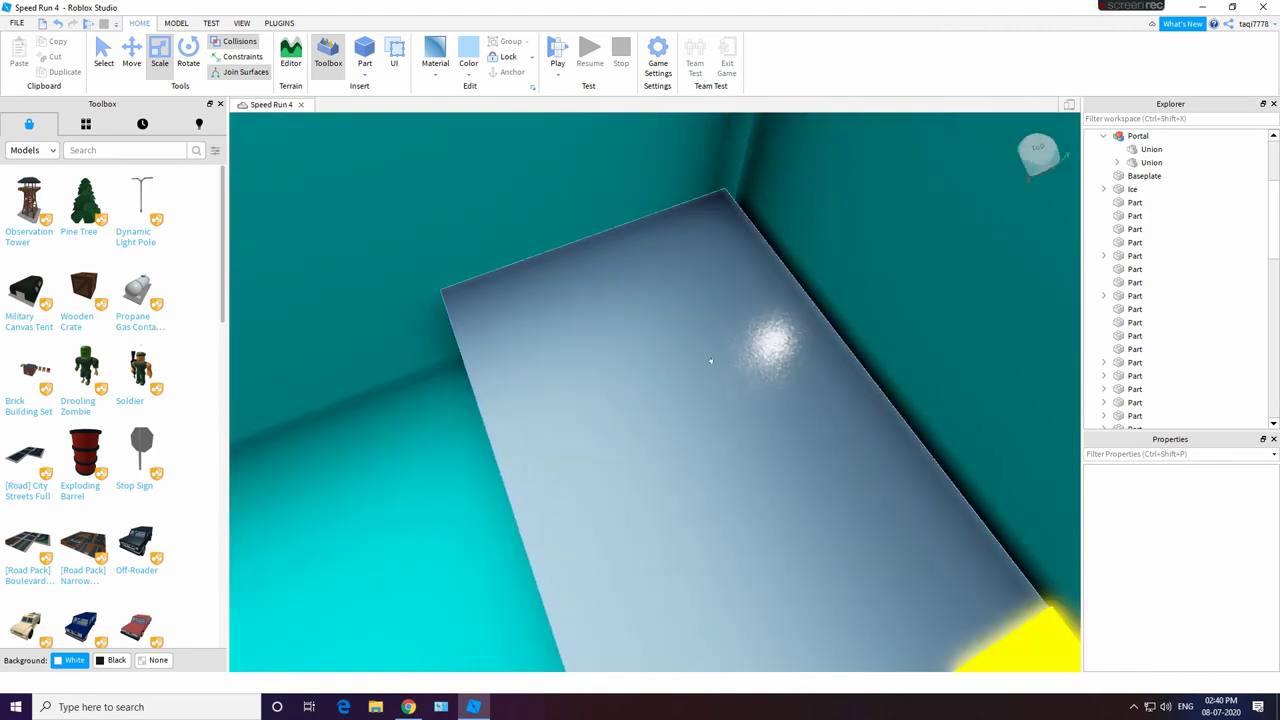
left_click(663, 350)
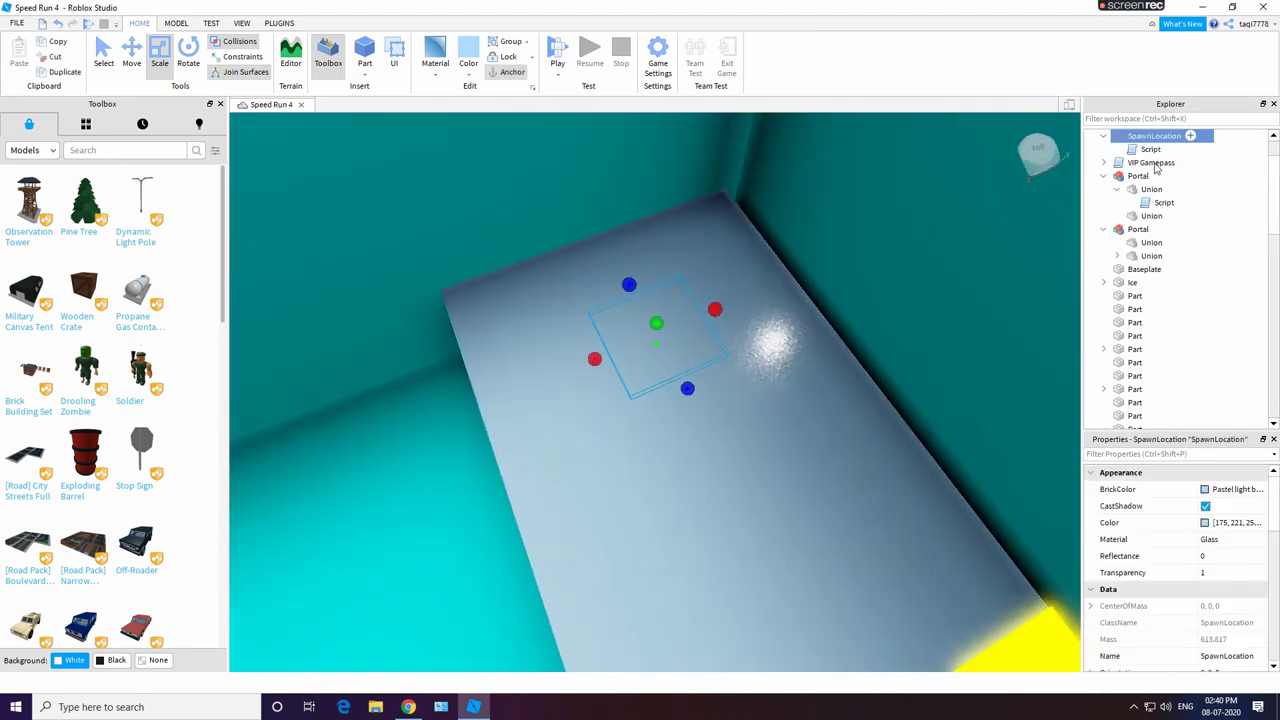
double_click(1150, 150)
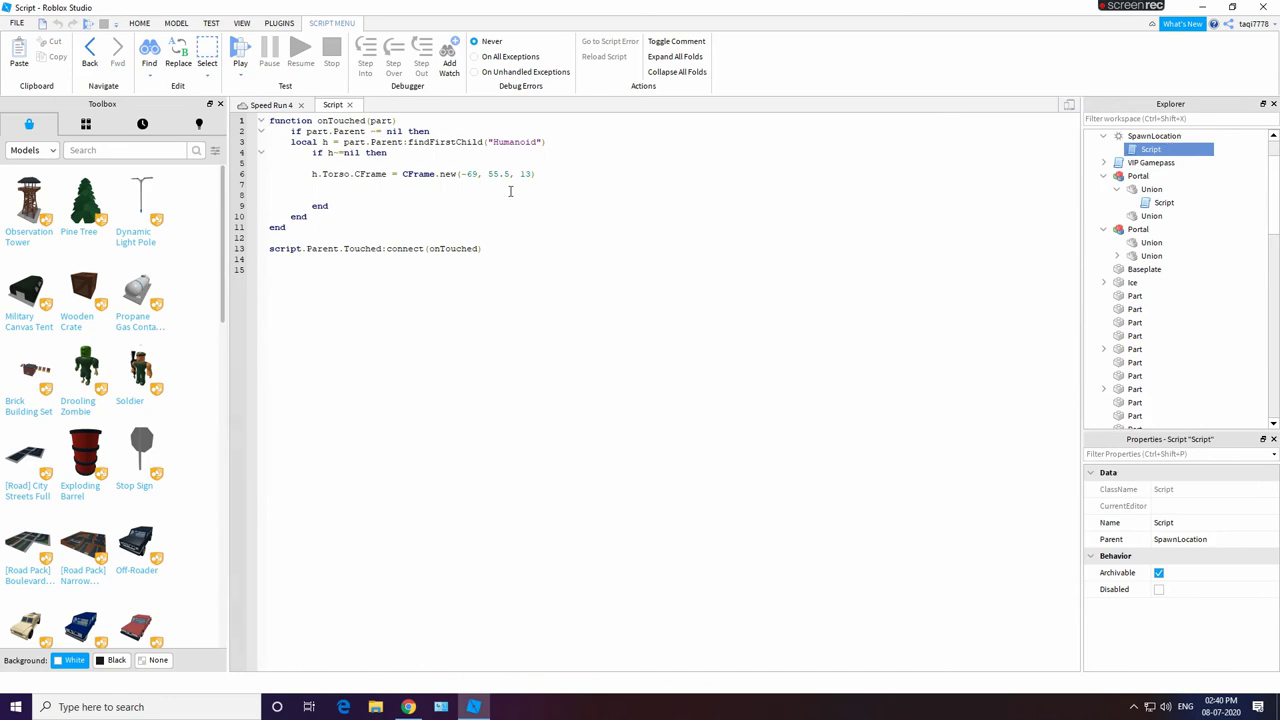
left_click(350, 107)
Step: Select the invisible spawn location on the lava course's start block and check its placement
scroll(657, 357, "down", 3)
right_click(657, 357)
left_click(666, 160)
scroll(655, 156, "down", 7)
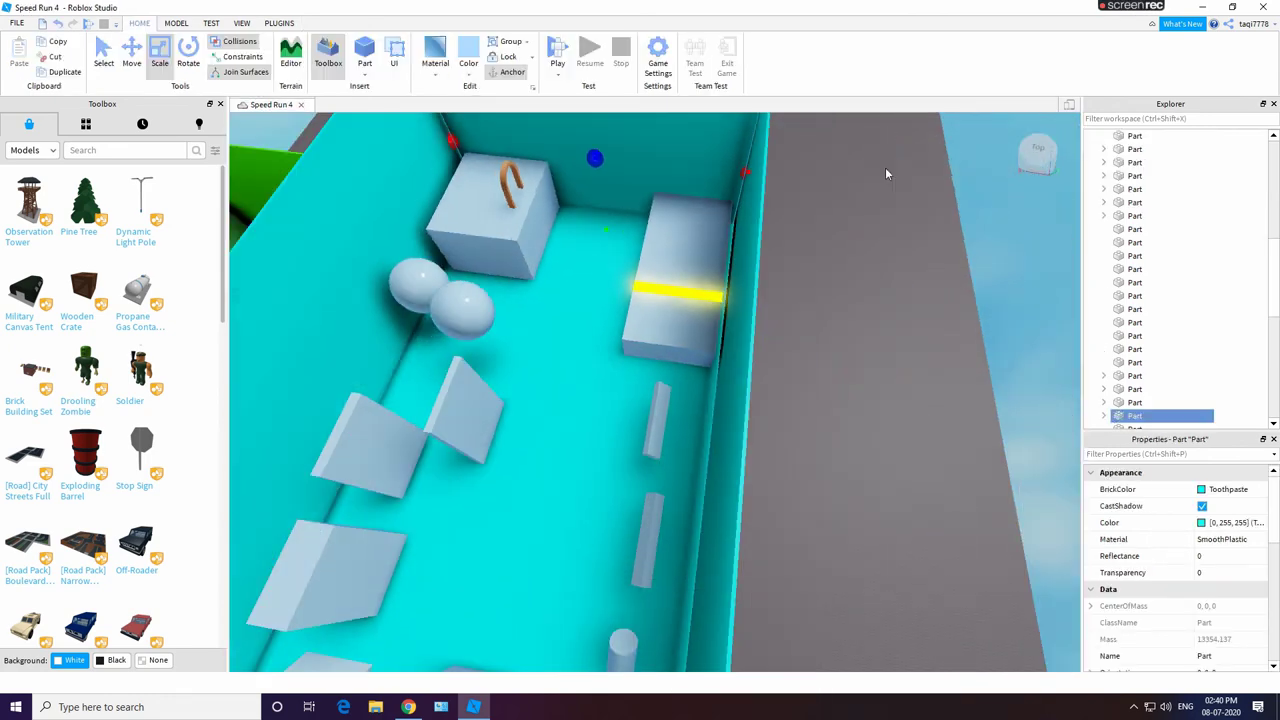
left_click(886, 174)
right_click_drag(886, 174, 689, 417)
scroll(749, 260, "up", 5)
scroll(717, 460, "up", 3)
right_click_drag(717, 460, 731, 463)
left_click(732, 464)
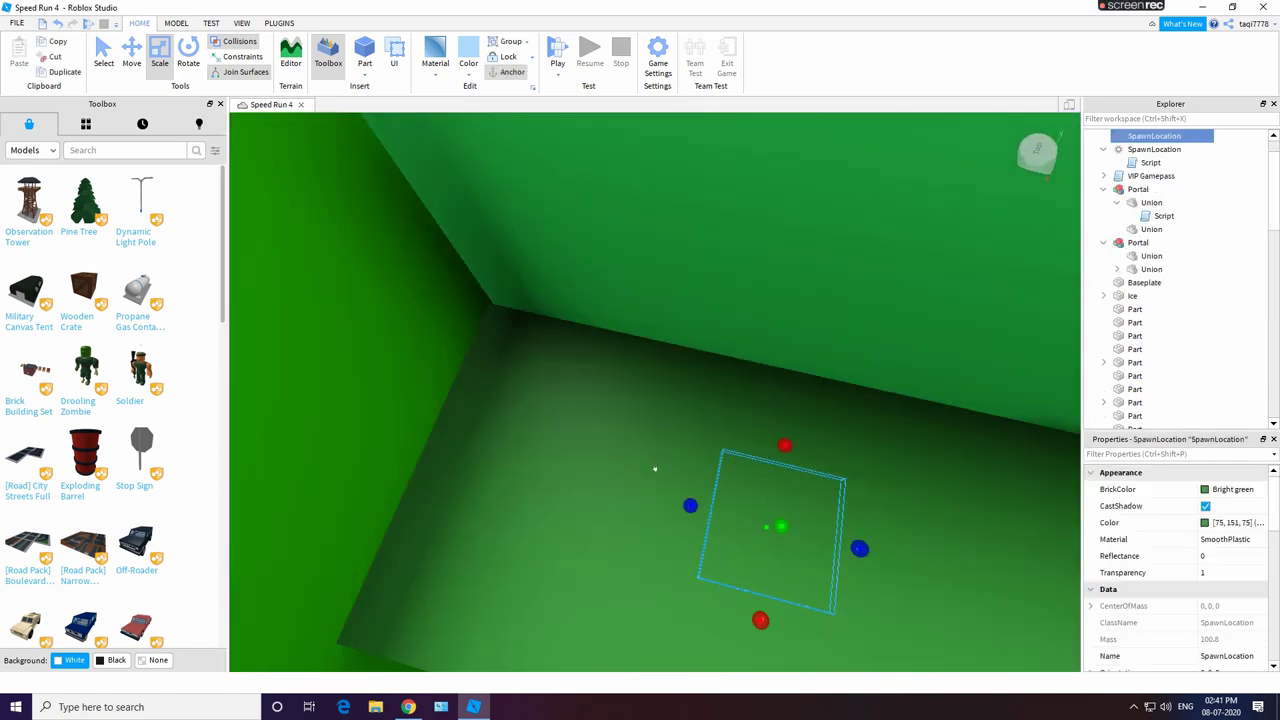
mouse_move(600, 365)
right_mouse_down()
mouse_move(849, 437)
mouse_move(595, 358)
right_mouse_up()
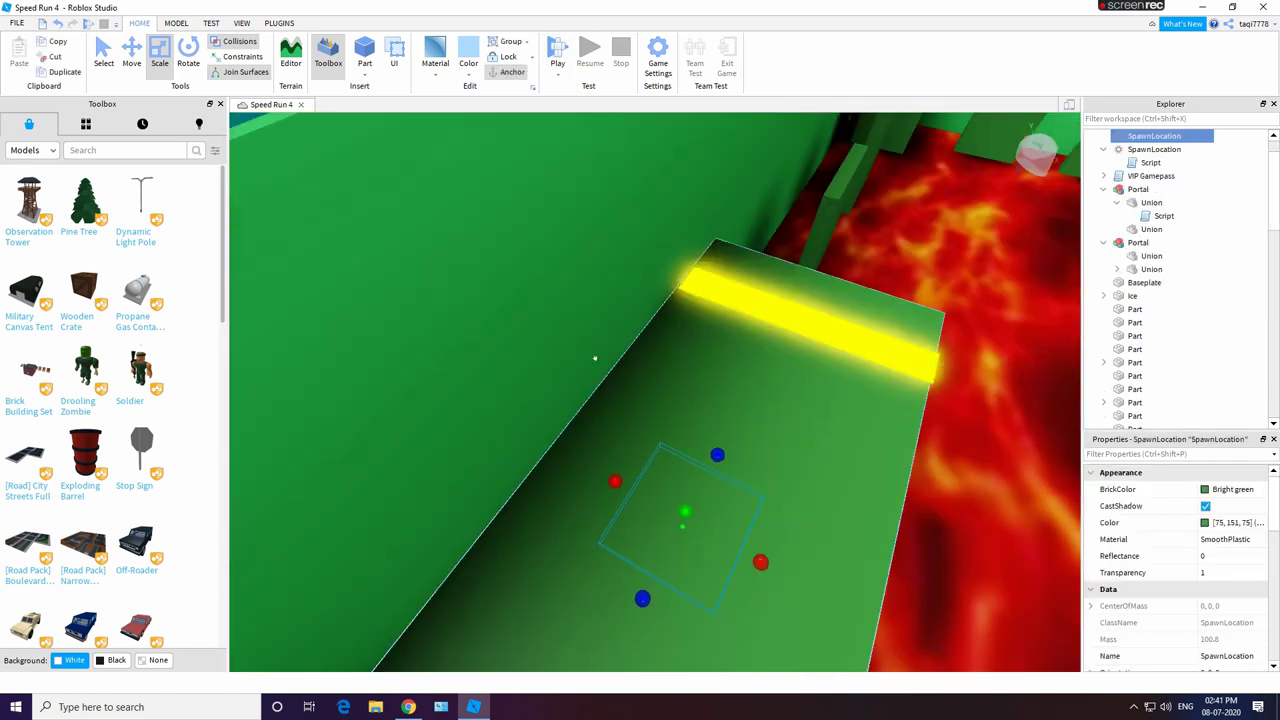
Step: Insert a new part over the lava spawn location, set its transparency to 1, and raise it above the start block
left_click(365, 50)
left_click_drag(690, 403, 720, 268)
left_click_drag(690, 438, 706, 323)
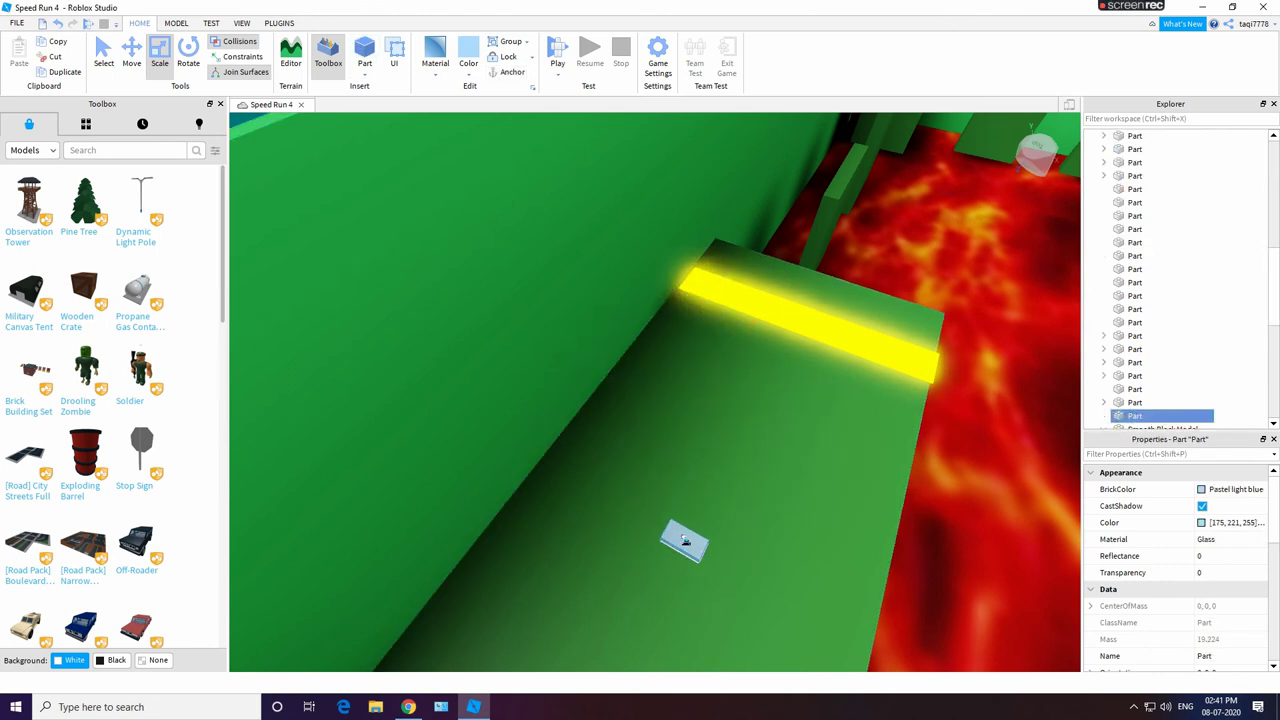
left_click_drag(677, 529, 716, 412)
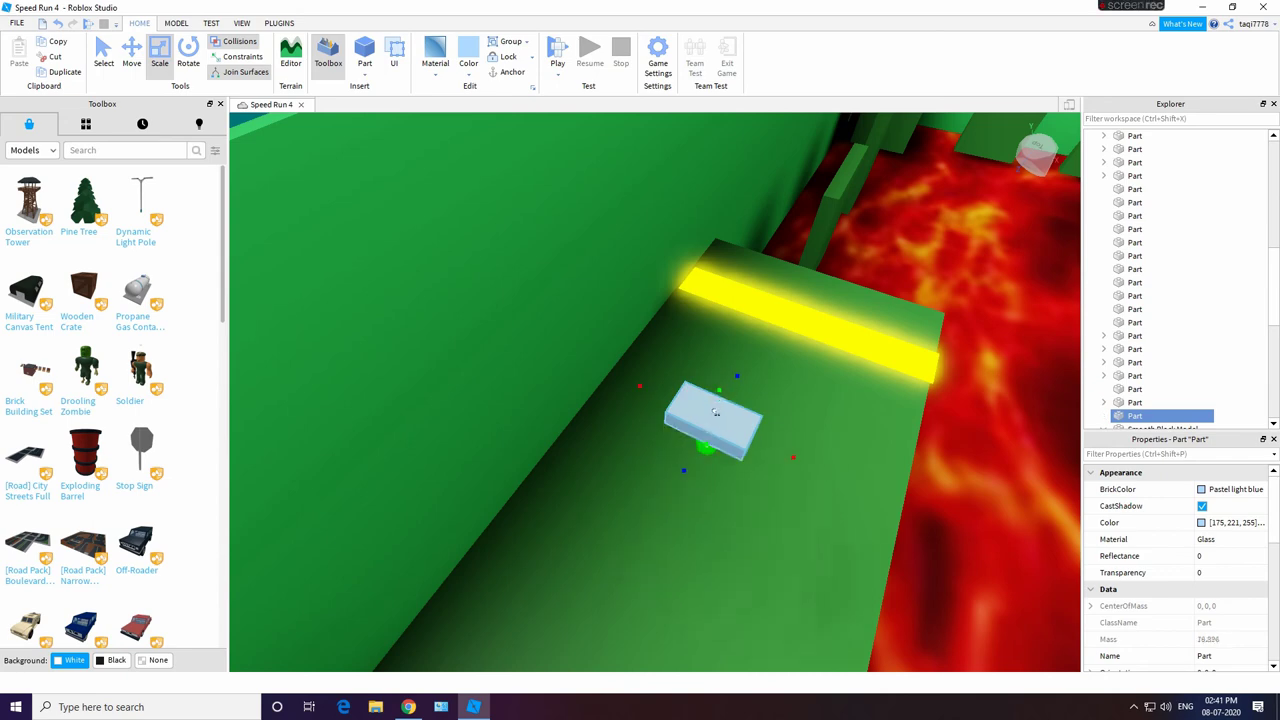
left_click(1217, 574)
type("1")
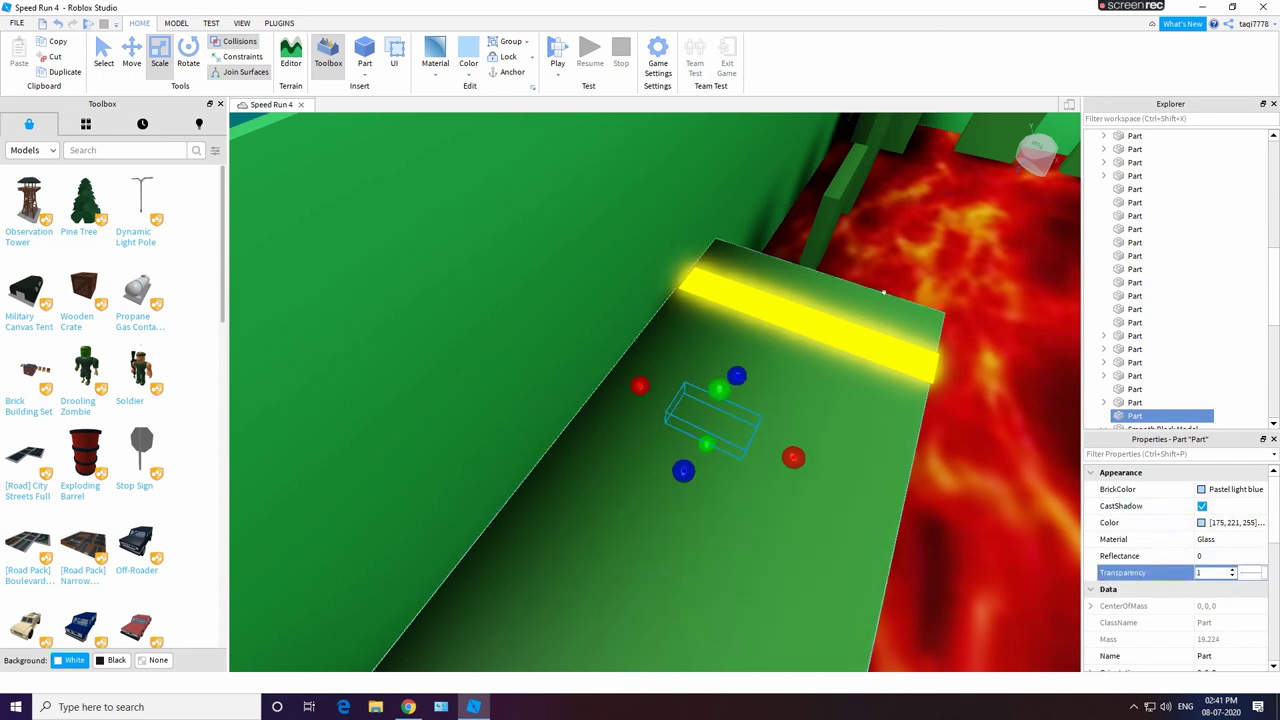
left_click_drag(719, 387, 723, 298)
left_click_drag(706, 442, 717, 386)
Step: Find the raised invisible part in the object list and set its transparency to 0
right_click_drag(828, 414, 757, 460)
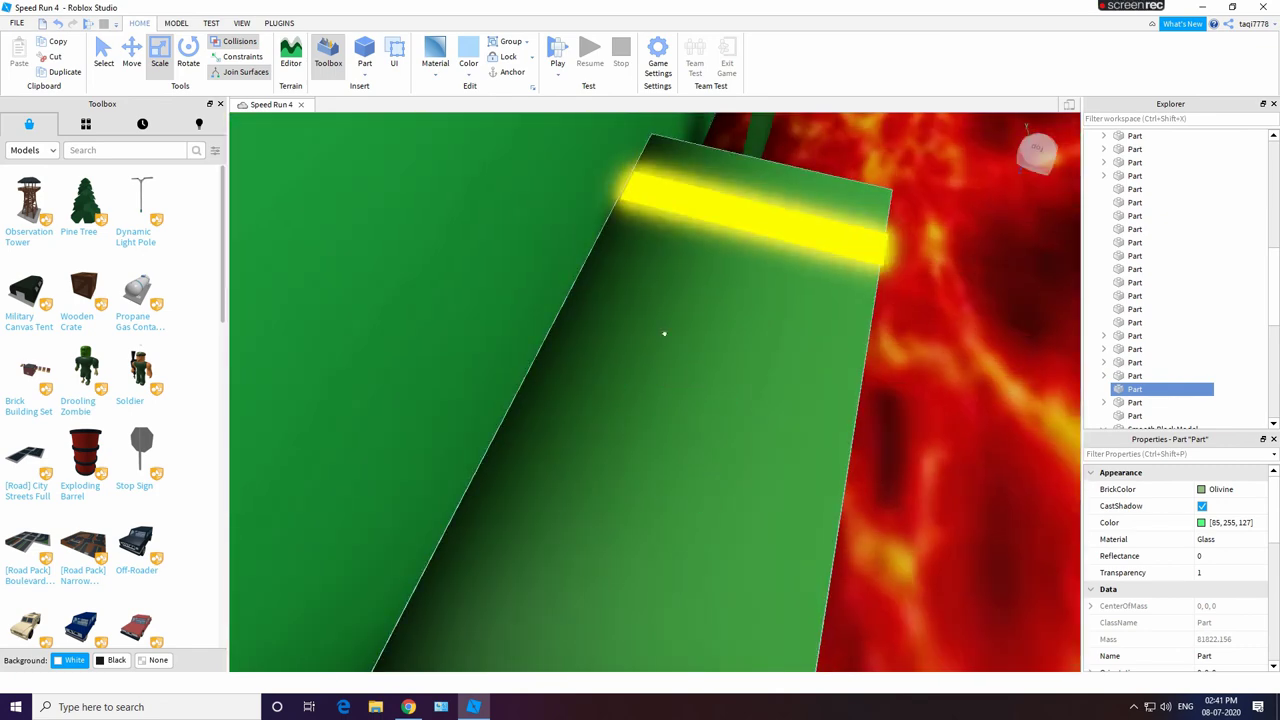
left_click(668, 377)
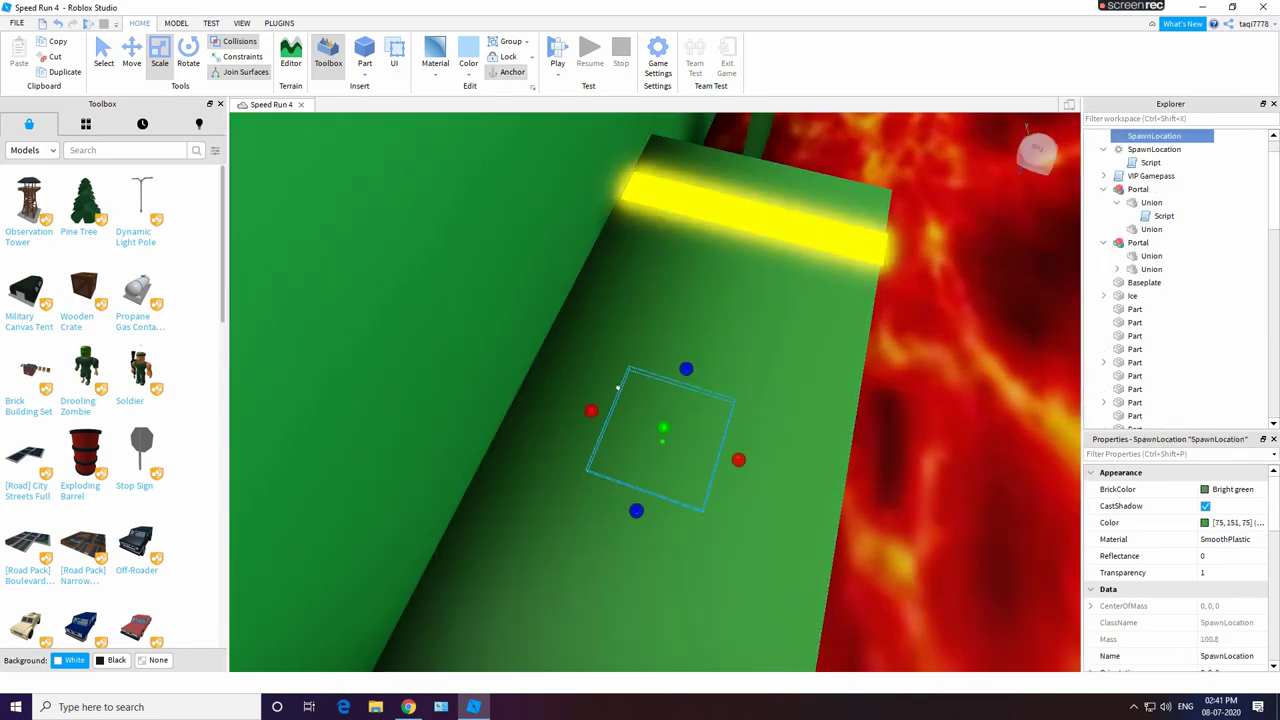
right_click_drag(925, 381, 873, 633)
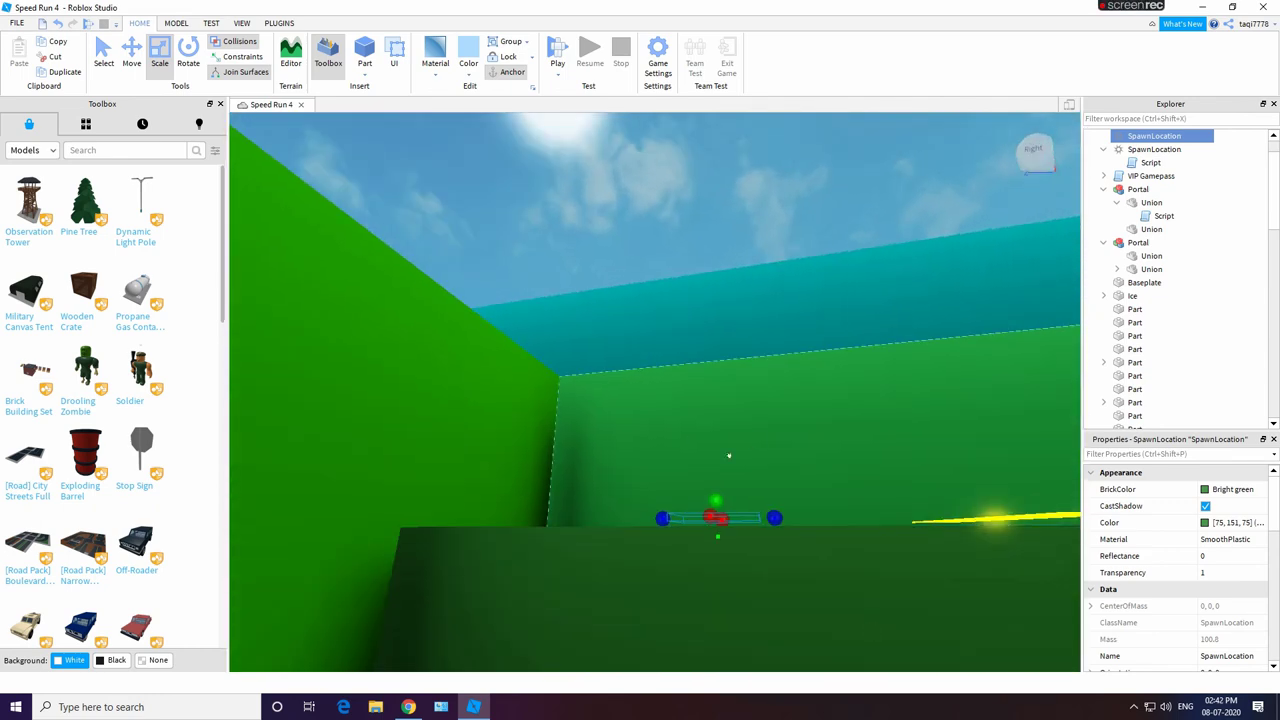
right_click_drag(729, 455, 708, 403)
scroll(708, 403, "up", 3)
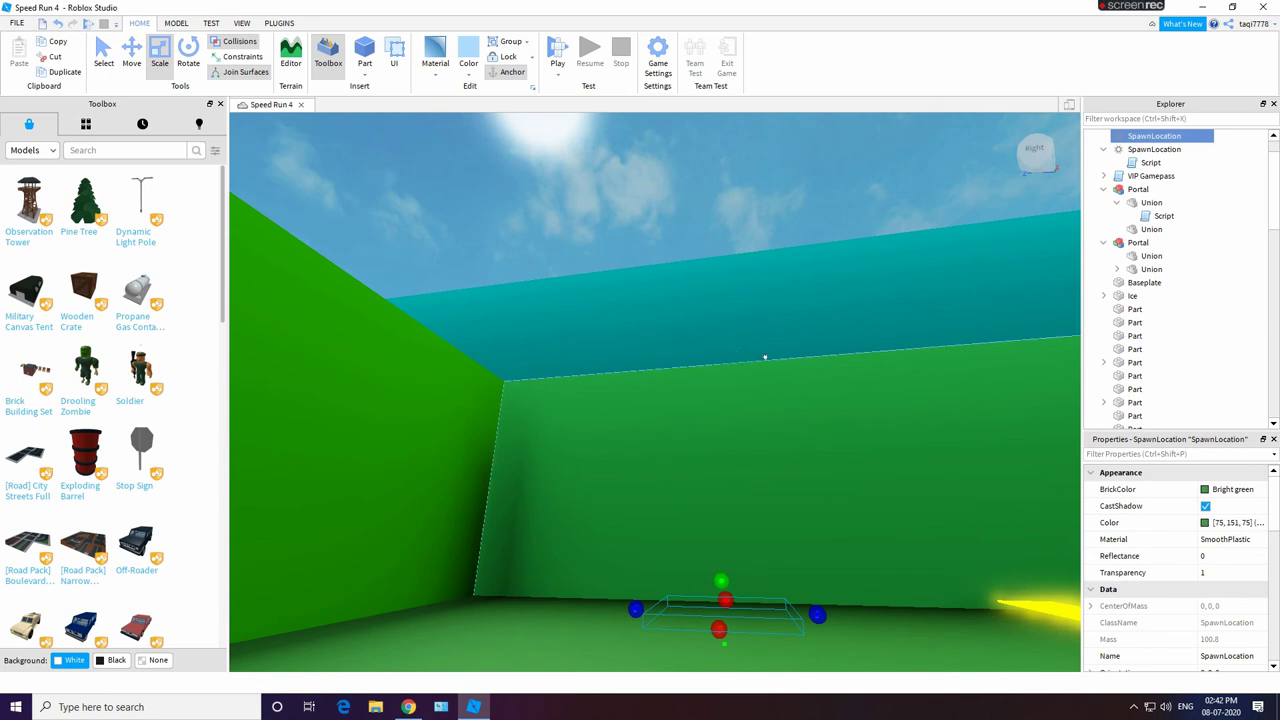
left_click(1136, 298)
left_click(1134, 310)
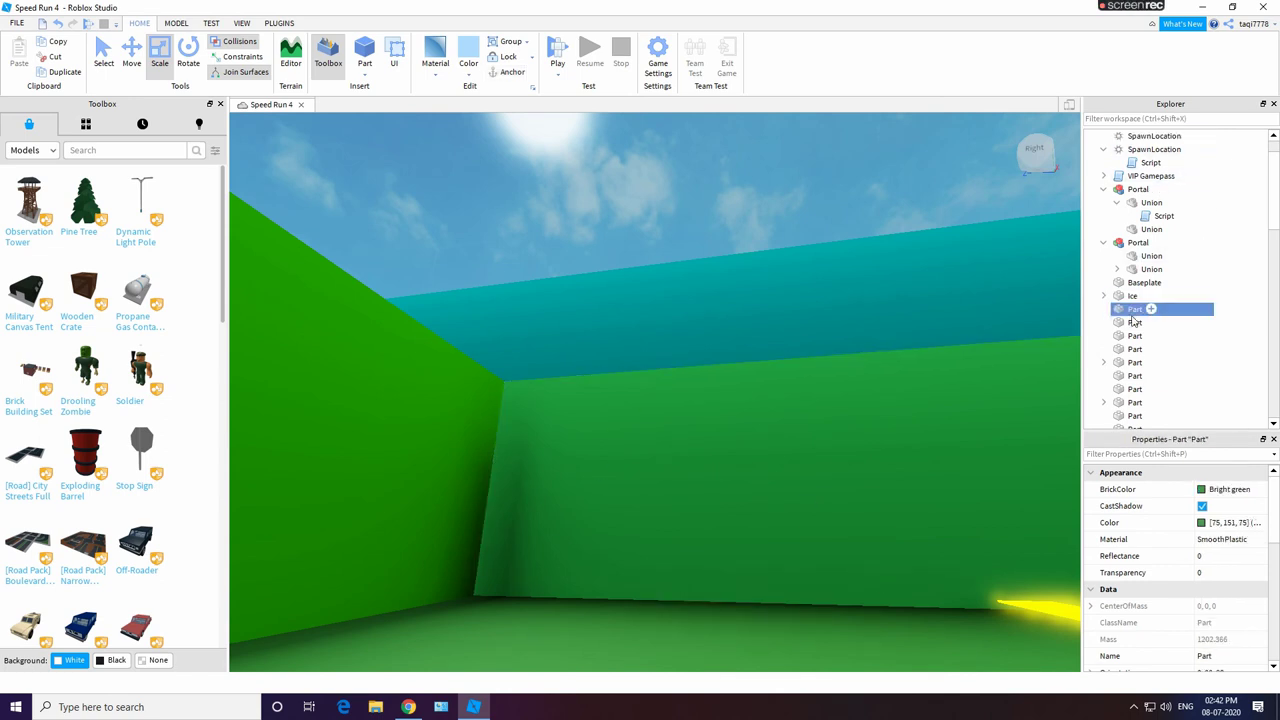
left_click(1133, 323)
left_click(1133, 337)
scroll(1134, 340, "down", 4)
scroll(1136, 343, "down", 3)
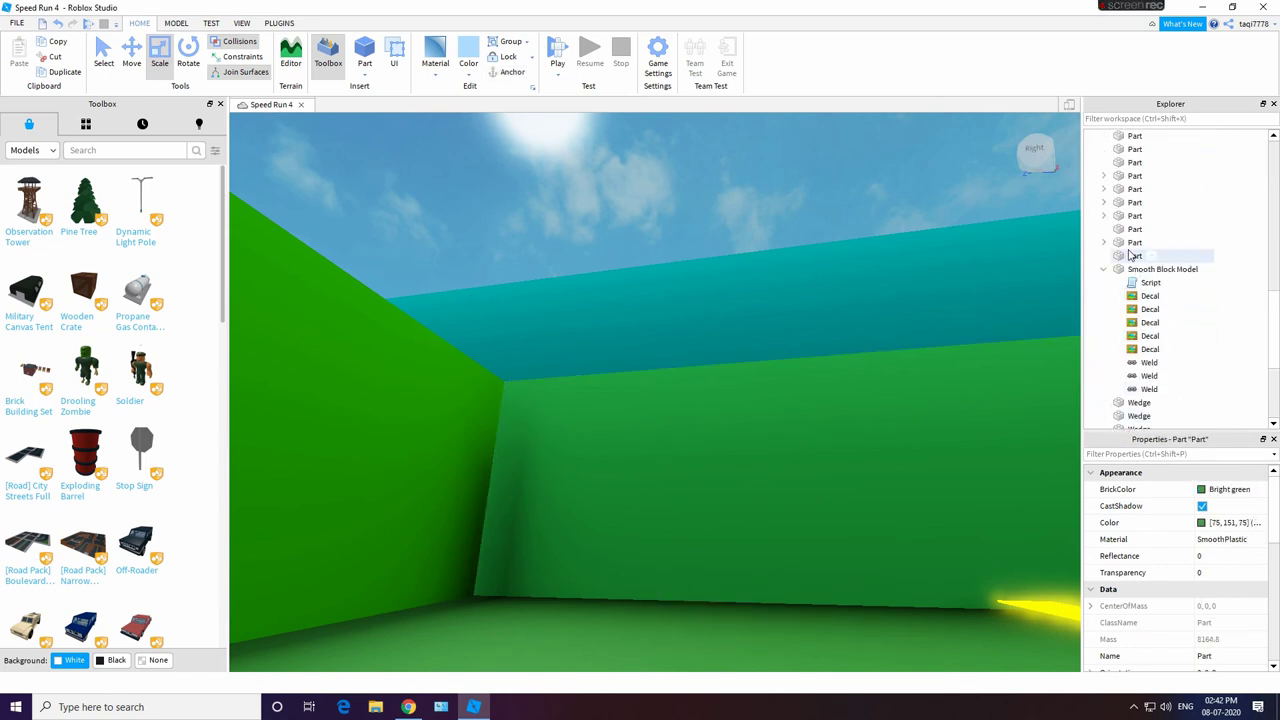
left_click(1212, 571)
Step: Add a new script to the lava course's spawn location
left_click(770, 588)
key("f")
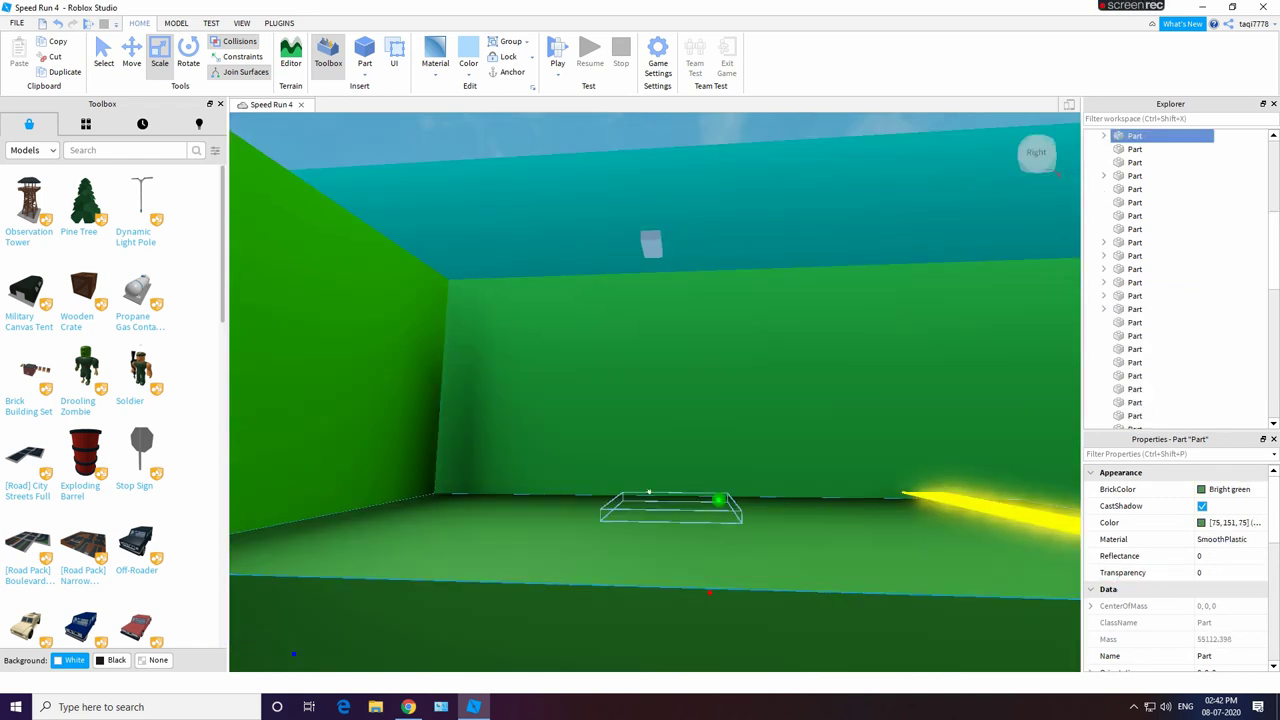
left_click(1190, 136)
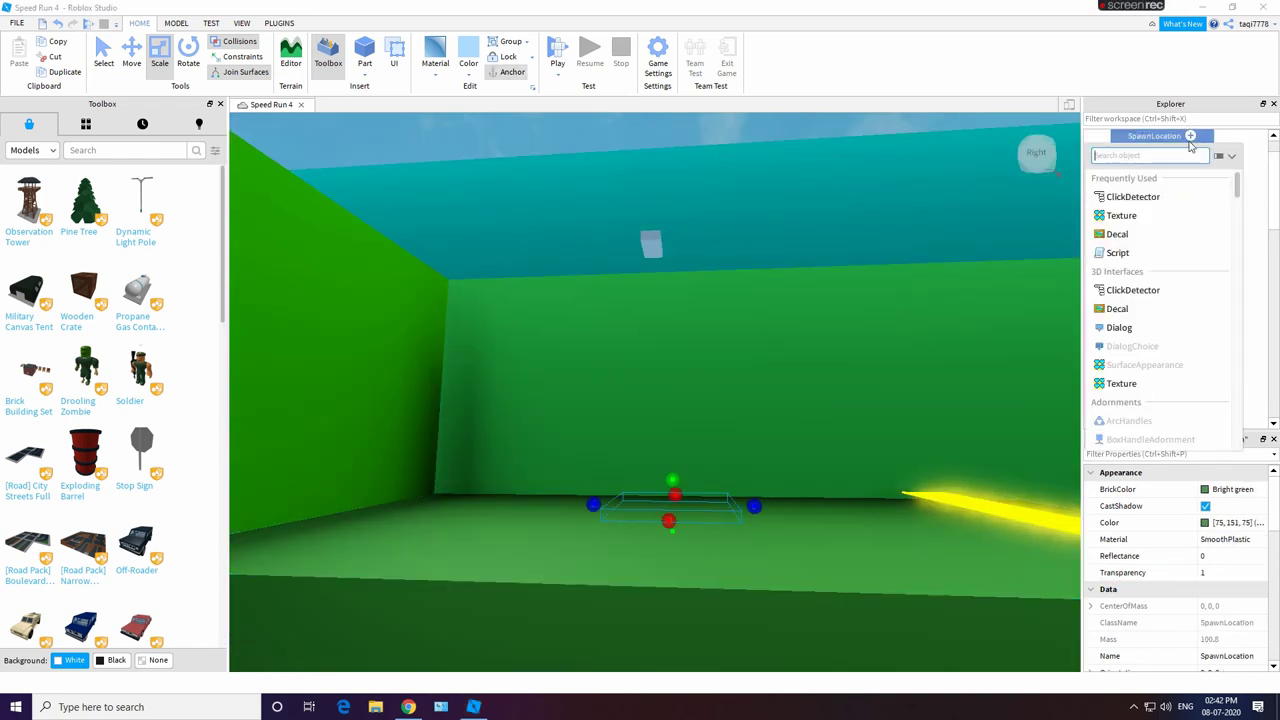
left_click(1120, 253)
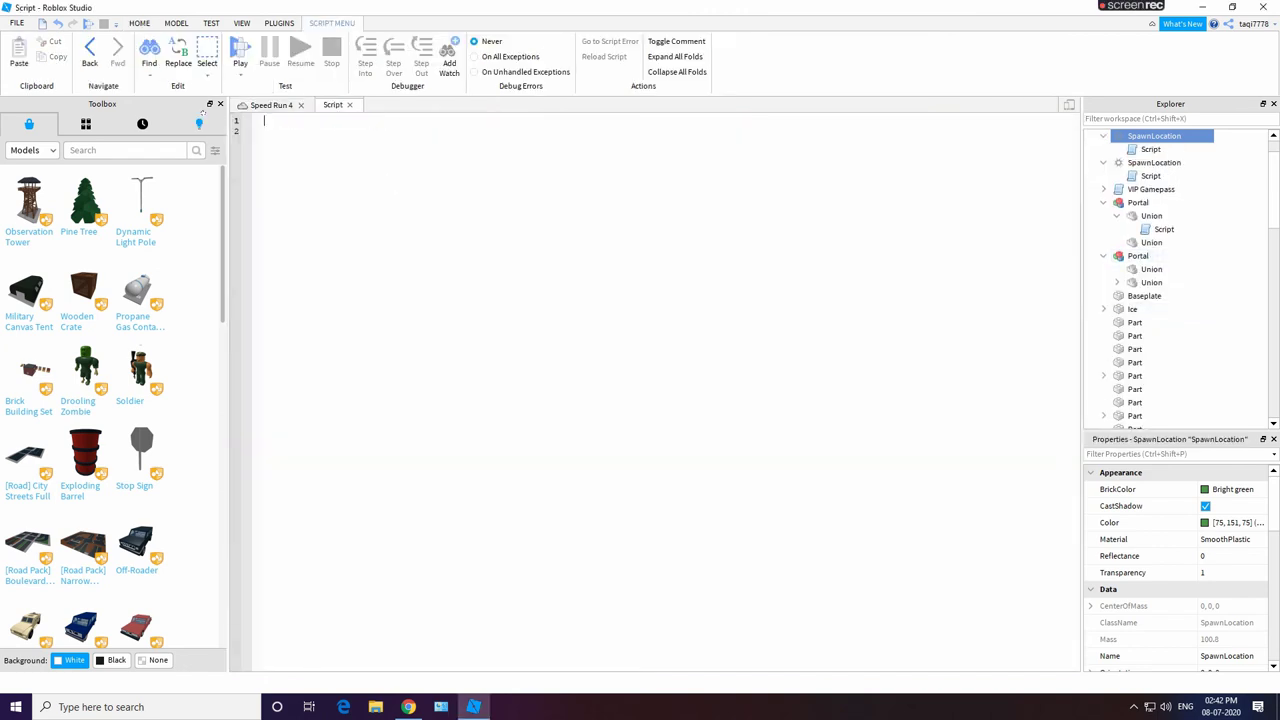
left_click(270, 105)
Step: Copy the whole onTouched teleport code from the ice spawn location's script into the lava spawn location's empty script
double_click(1150, 175)
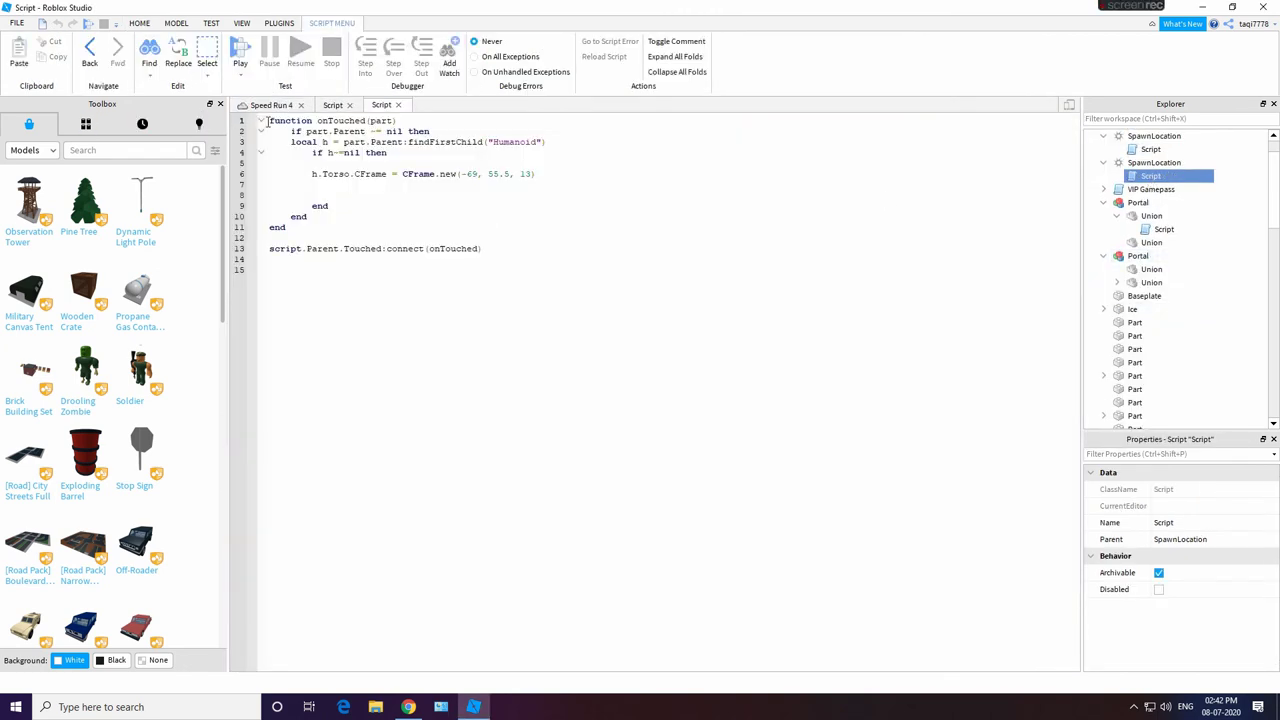
left_click_drag(267, 121, 452, 250)
right_click(452, 250)
left_click(516, 308)
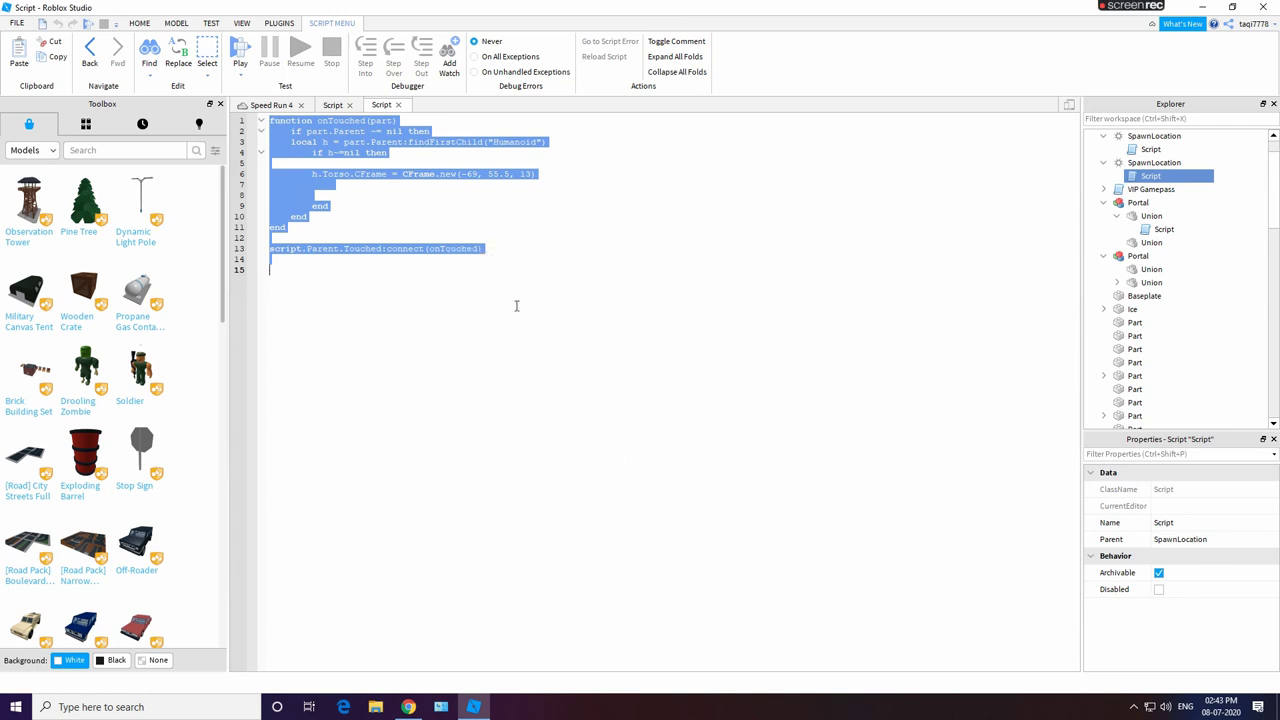
left_click(332, 105)
right_click(268, 121)
left_click(318, 186)
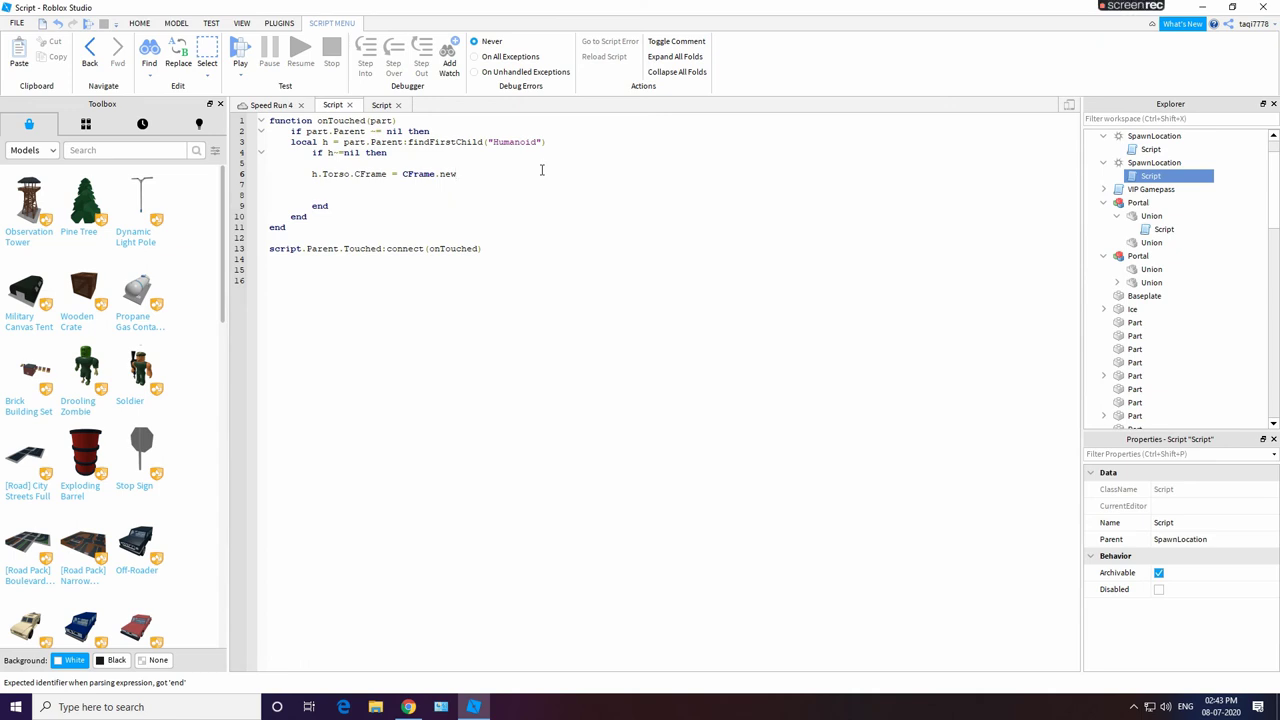
Step: Replace the CFrame.new coordinates in the lava spawn script with the raised part's position 116, 68.5, -44, and close the script
key("BackSpace")
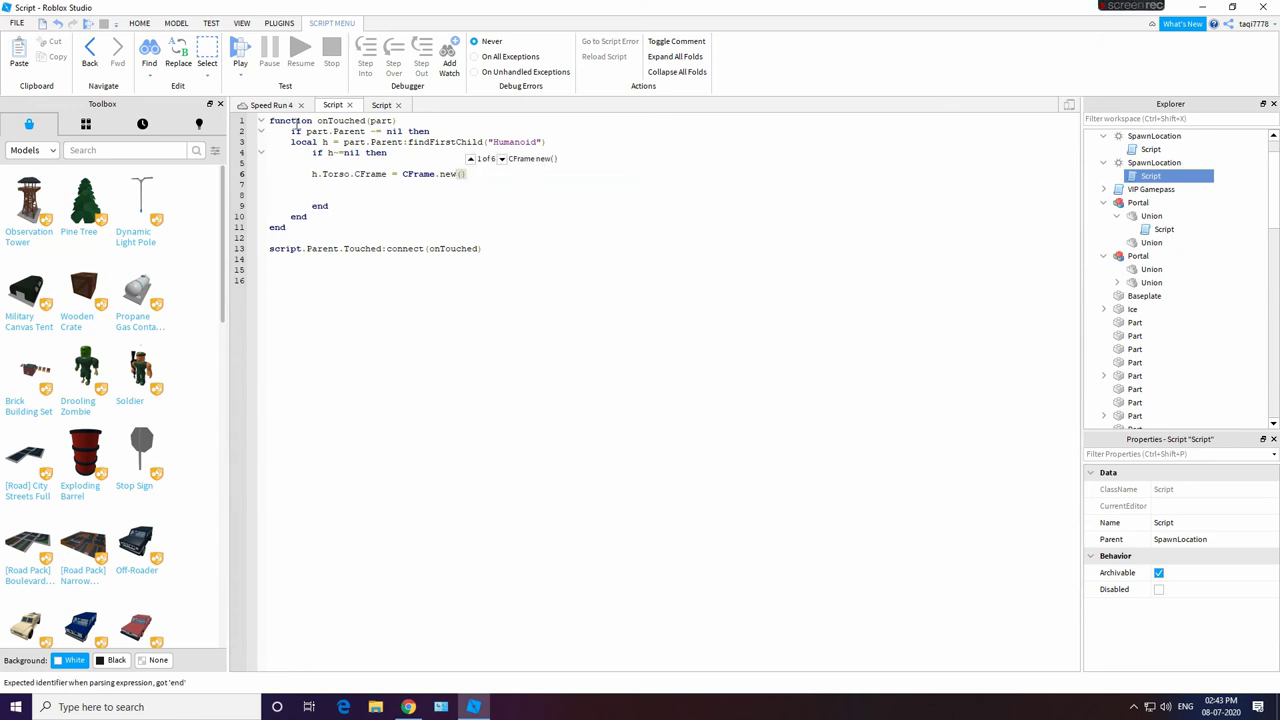
left_click(265, 102)
left_click(652, 243)
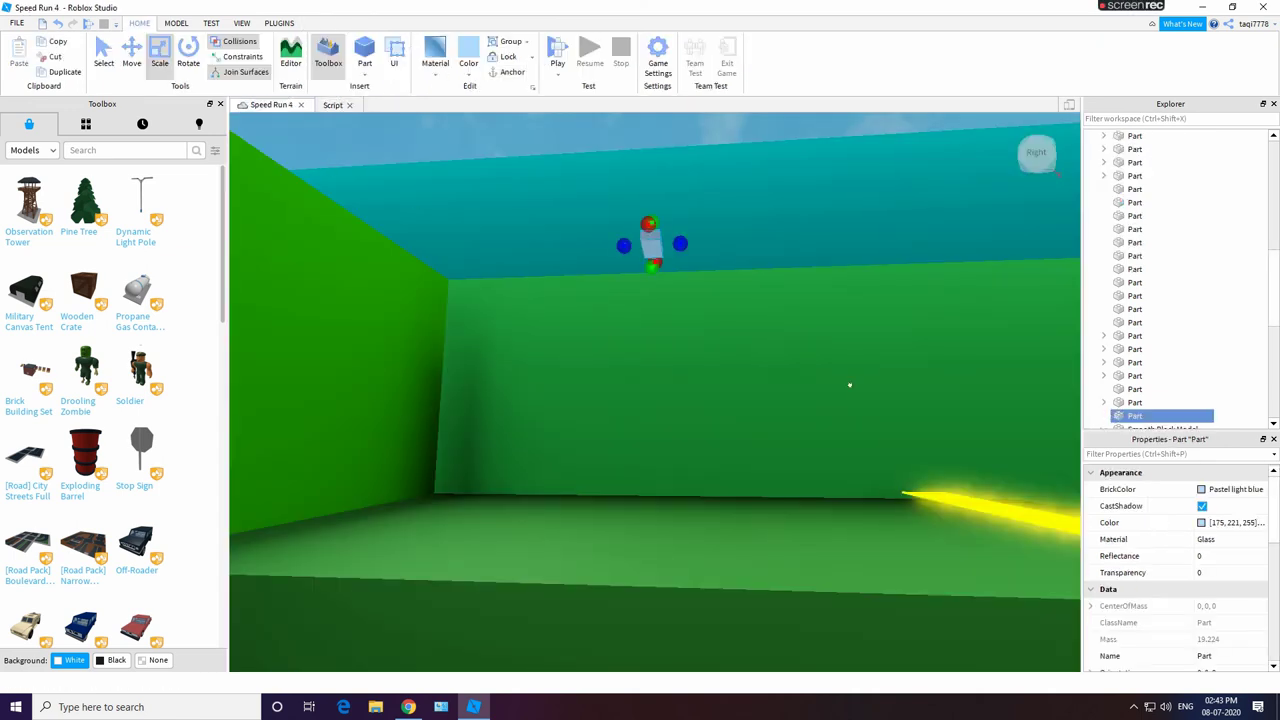
scroll(1219, 554, "down", 3)
left_click(1220, 553)
left_click(1220, 556)
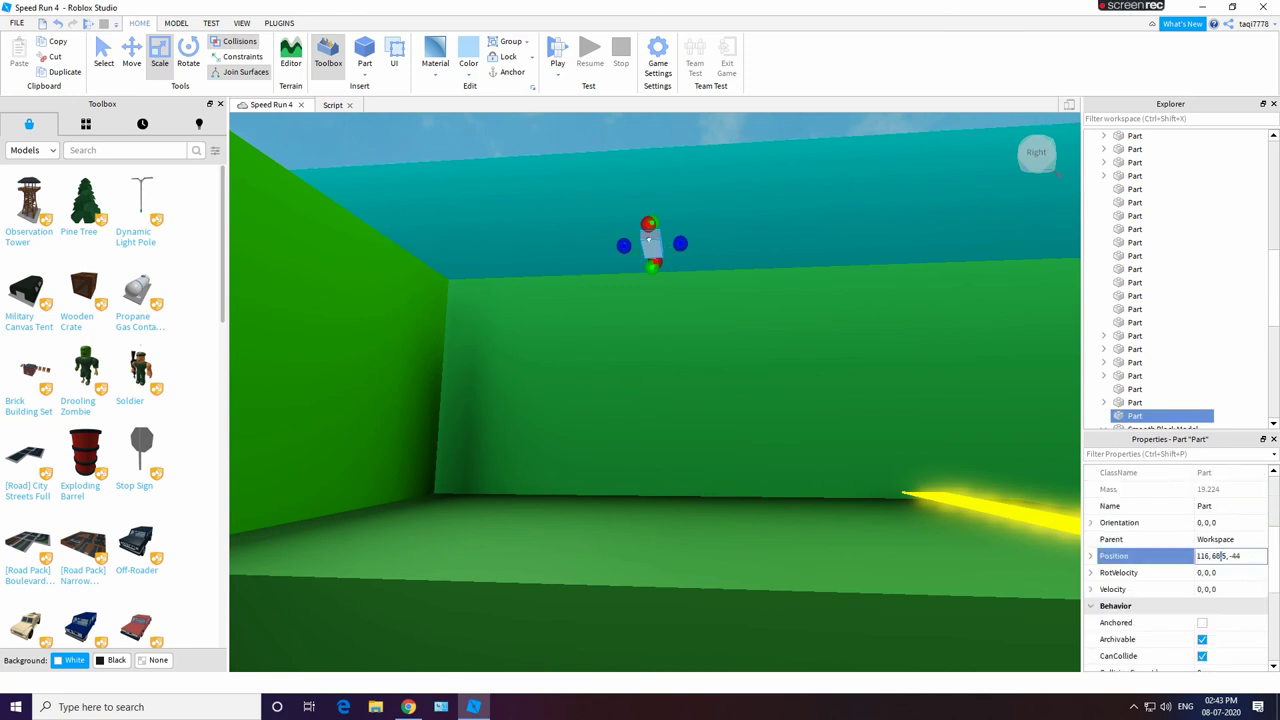
right_click(1222, 552)
left_click(1226, 609)
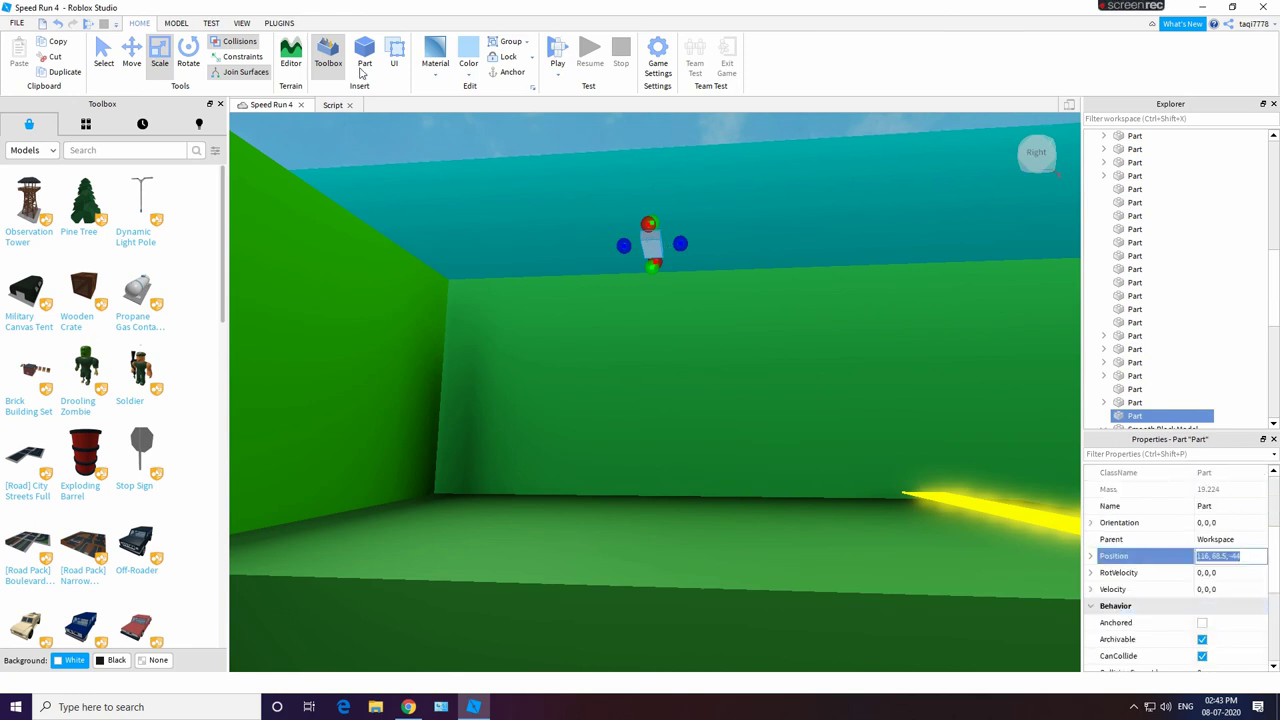
left_click(333, 104)
right_click(463, 175)
left_click(561, 251)
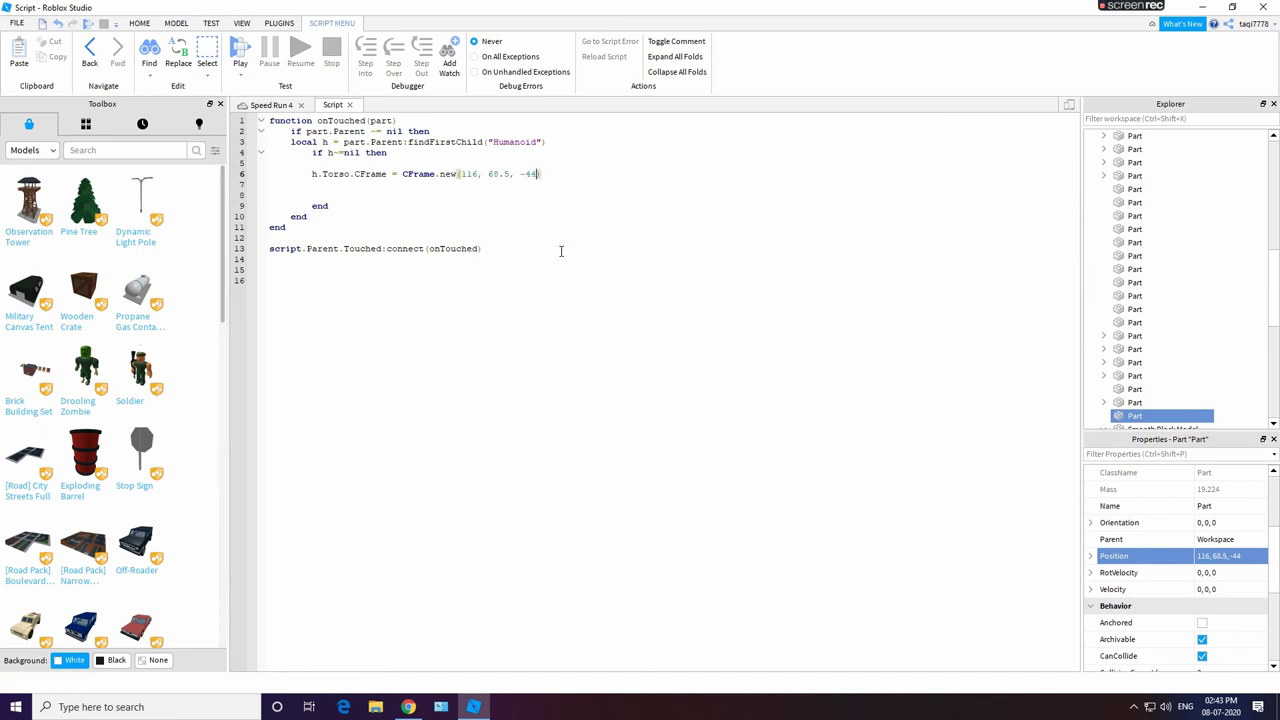
left_click(349, 105)
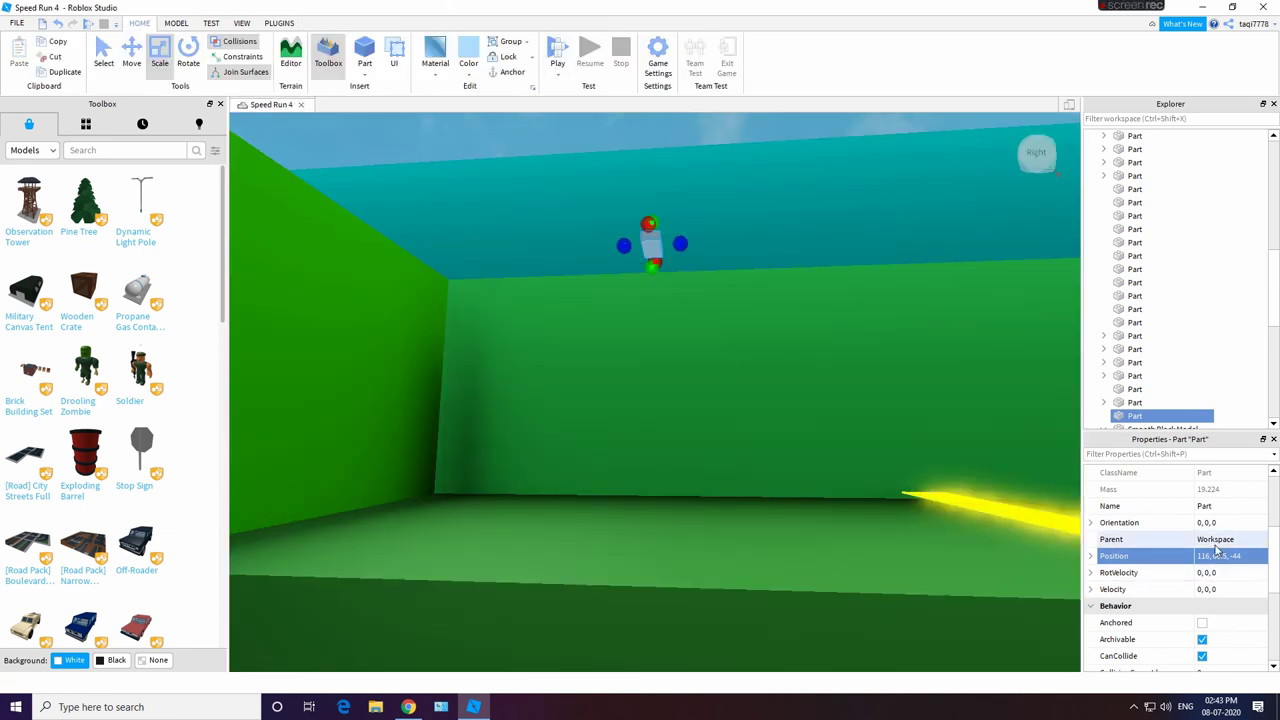
Step: Set the raised light blue part's transparency to 1
scroll(1180, 560, "up", 3)
left_click(1123, 572)
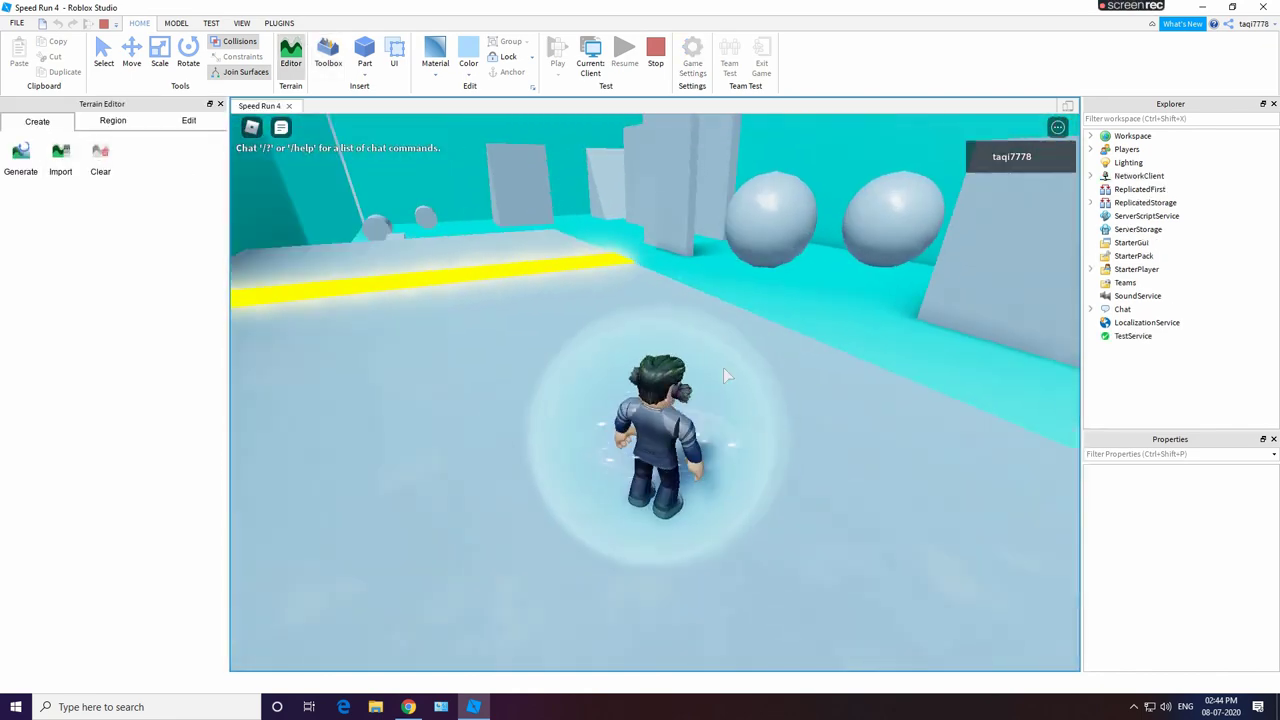
Step: Playtest the map again by moving the character around the ice spawn area, and end the test
right_click_drag(723, 367, 723, 367)
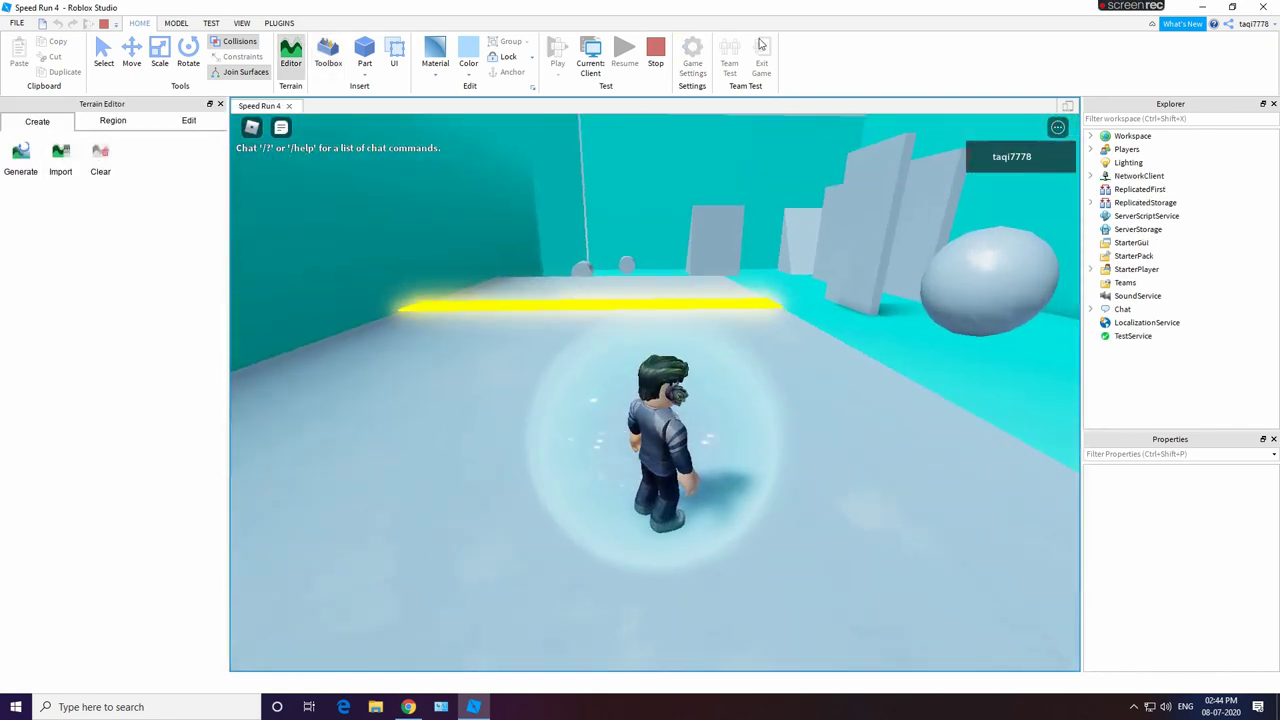
key("w")
right_click_drag(803, 341, 803, 341)
key("w")
left_click(651, 75)
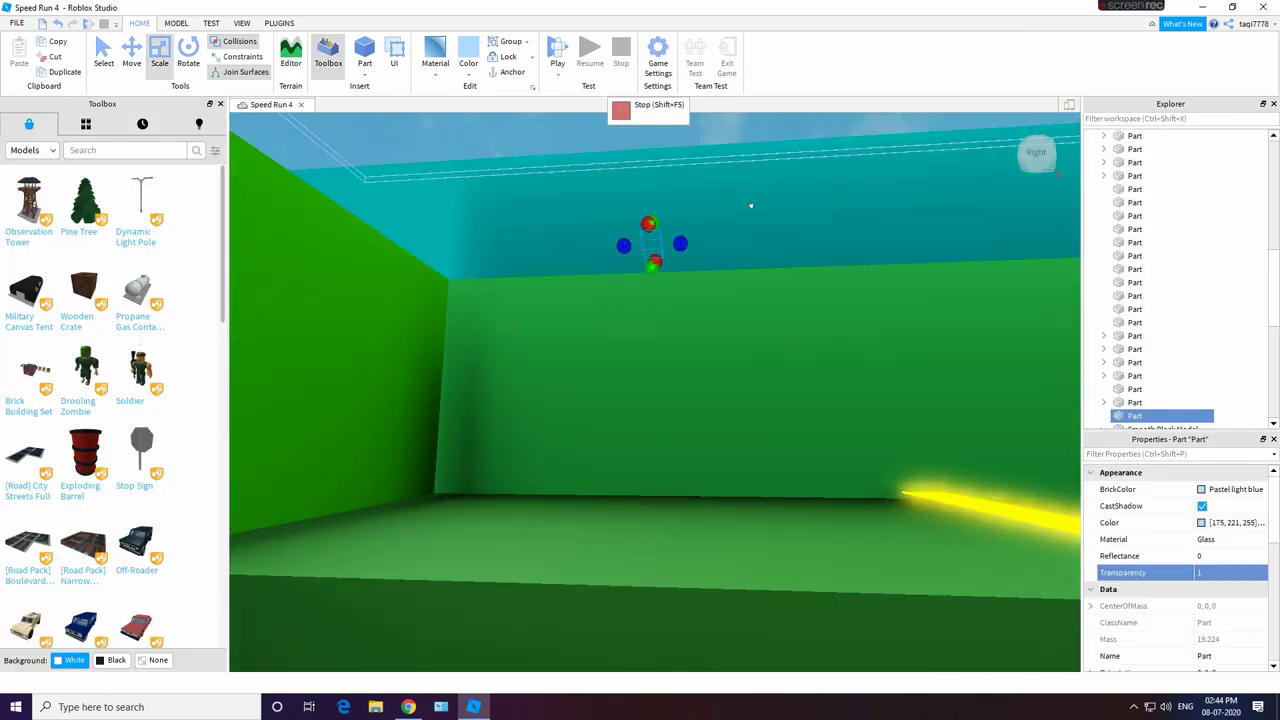
Step: Review the teleport scripts of both spawn locations and close them
left_click(623, 520)
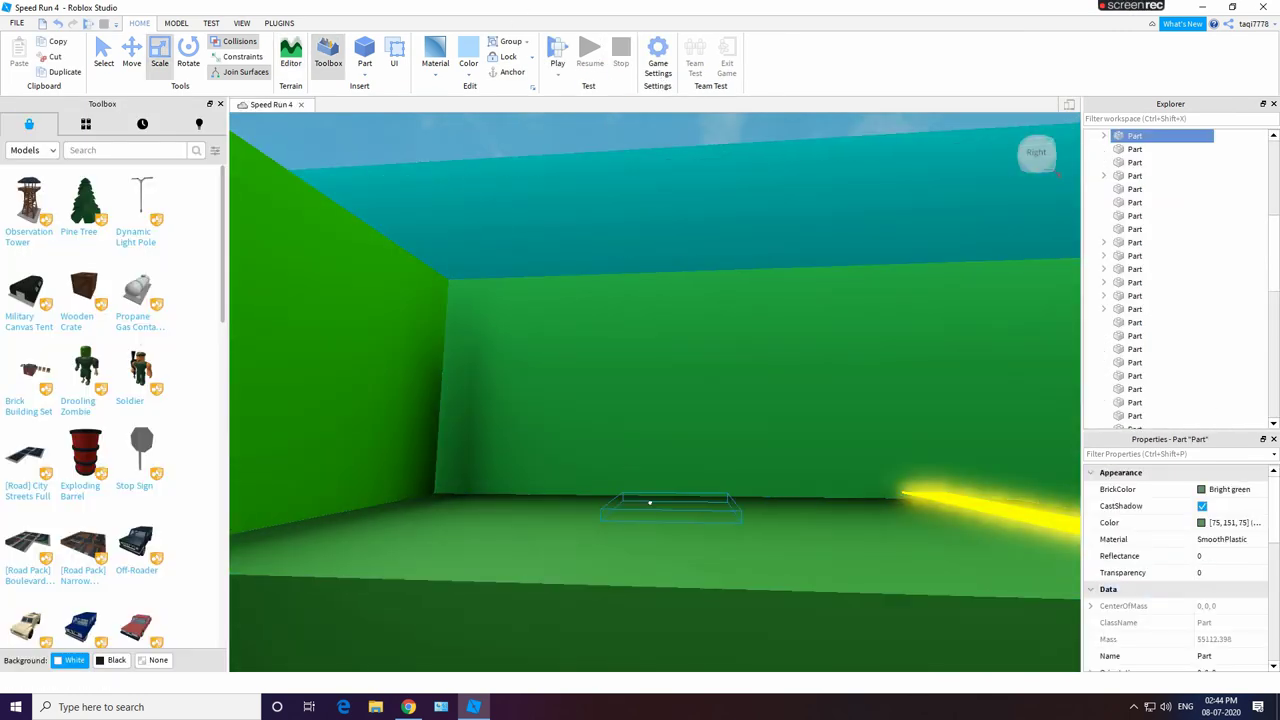
double_click(1148, 176)
double_click(1145, 149)
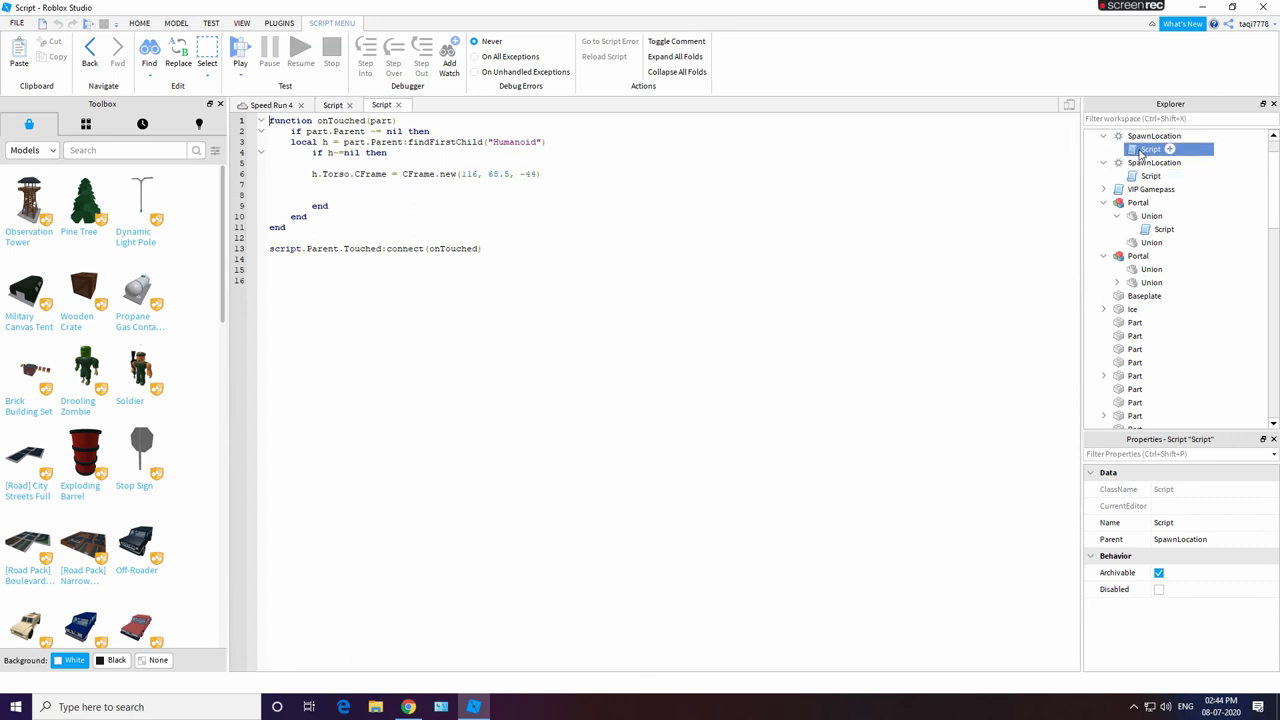
left_click(351, 106)
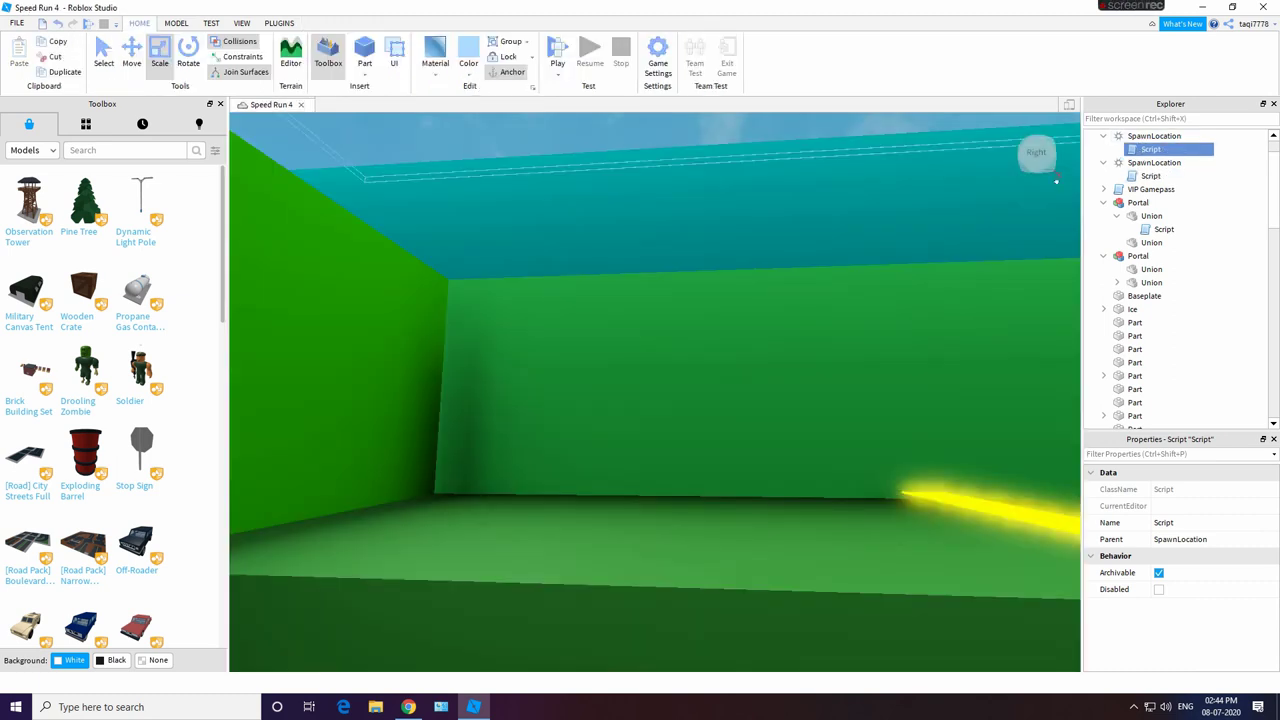
double_click(1167, 149)
left_click(349, 105)
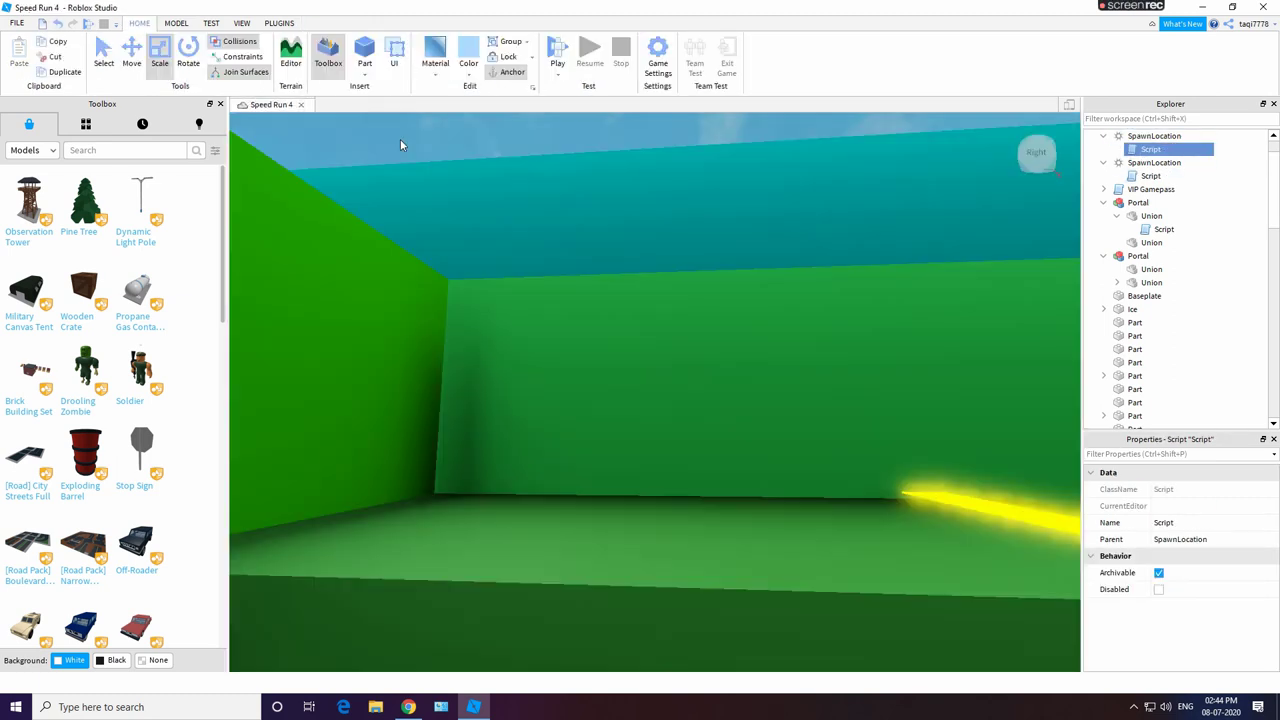
Step: Insert a new Script into the raised transparent light blue part and return to the map view
left_click(642, 239)
scroll(1231, 610, "down", 1)
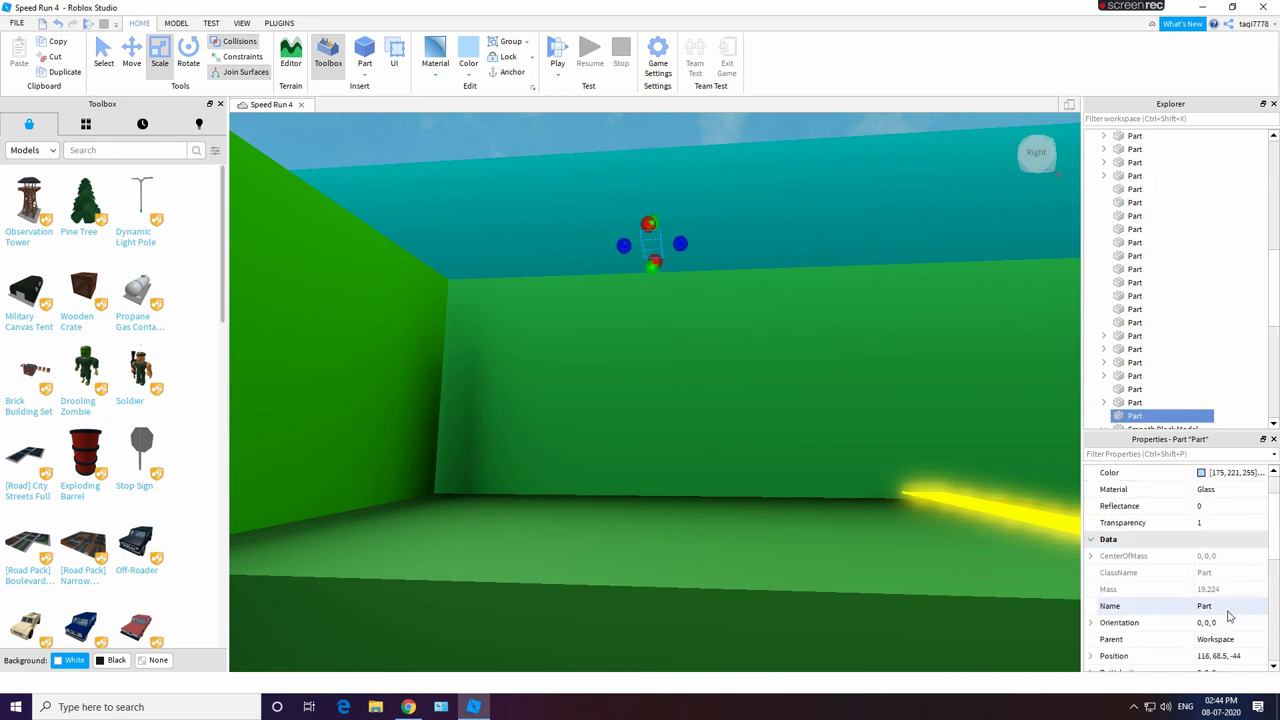
scroll(1231, 610, "up", 1)
left_click(1121, 418)
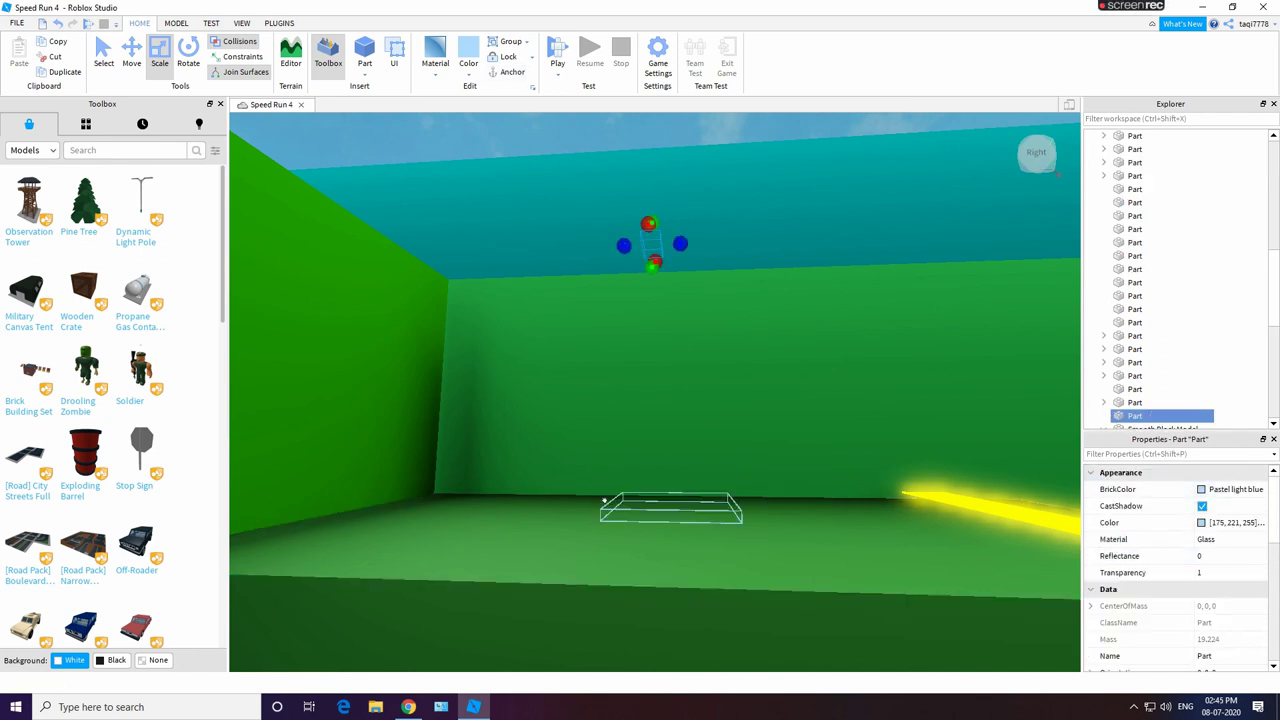
left_click(652, 496)
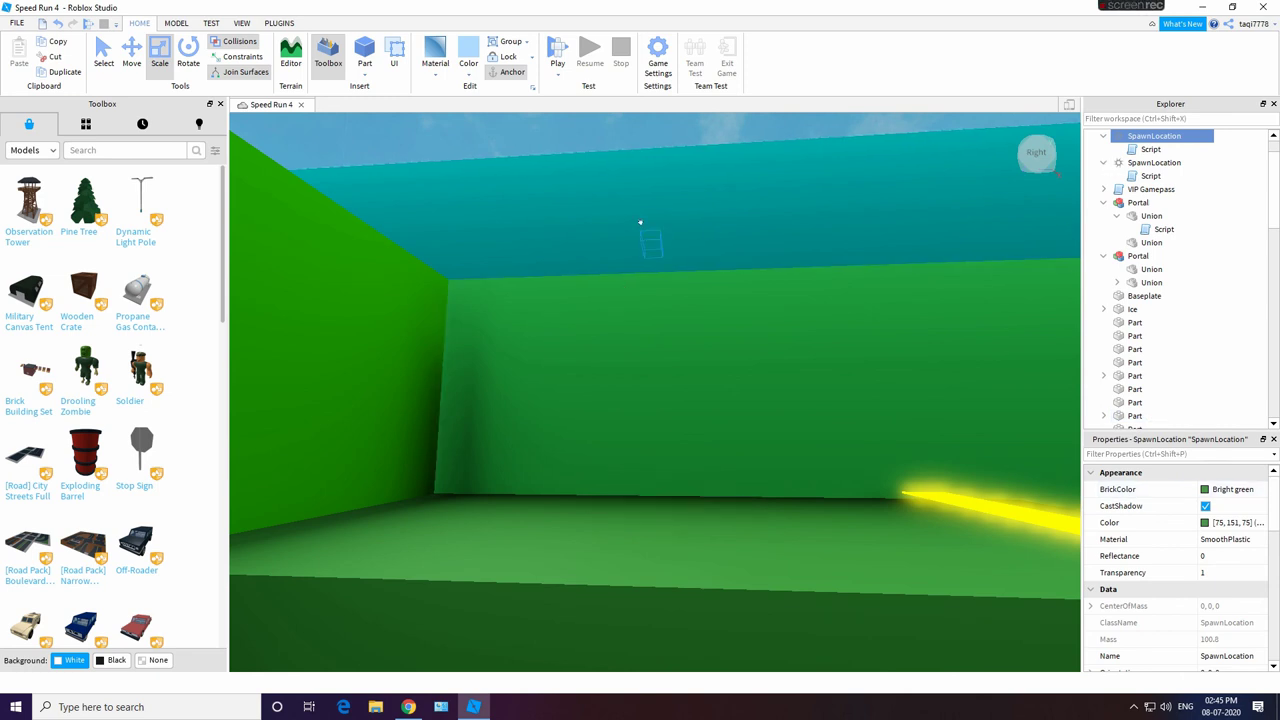
left_click(640, 222)
scroll(1160, 325, "down", 2)
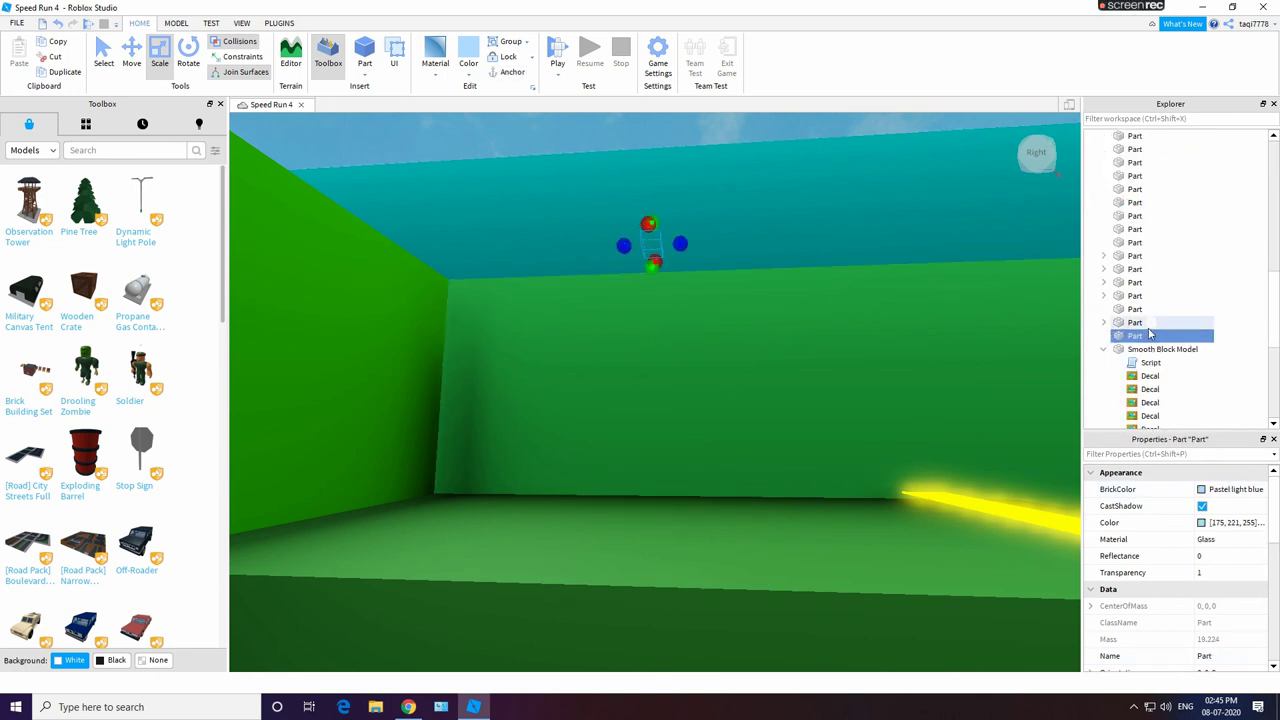
left_click(1151, 336)
left_click(1150, 400)
left_click(265, 104)
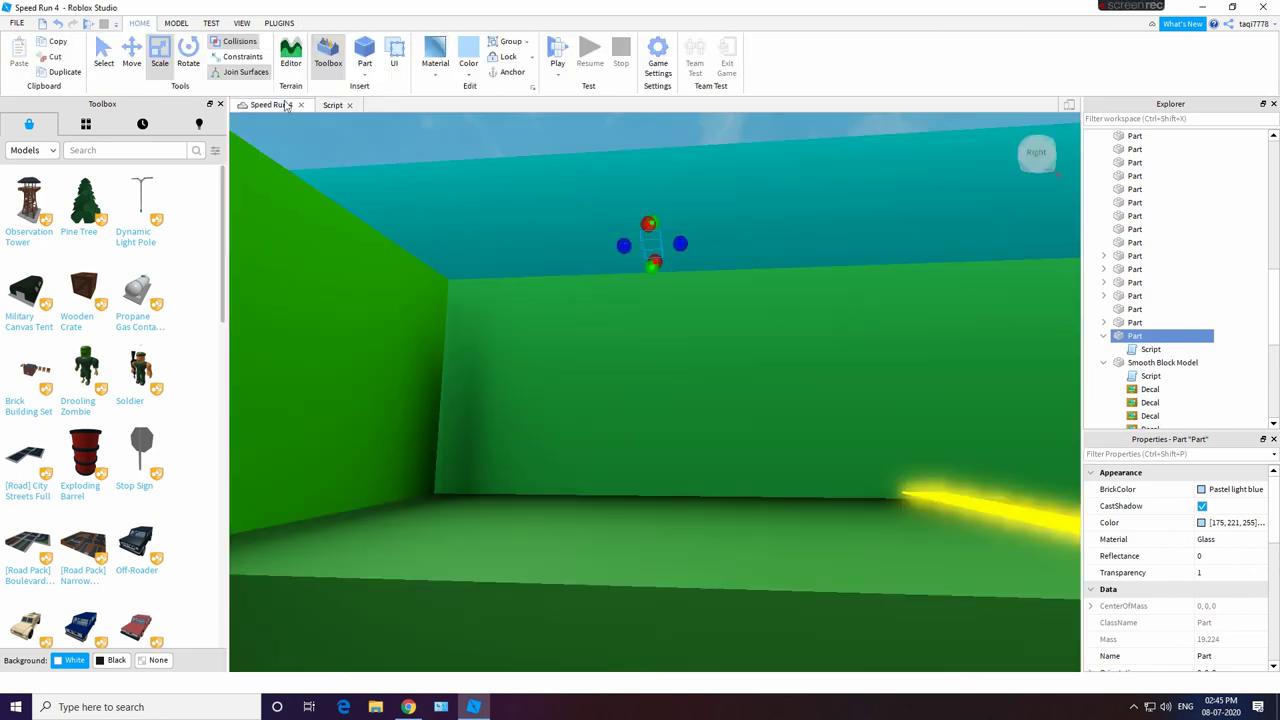
Step: Replace the default print line in the raised part's script with the green spawn location's position 115, 41.5, -46
left_click(646, 513)
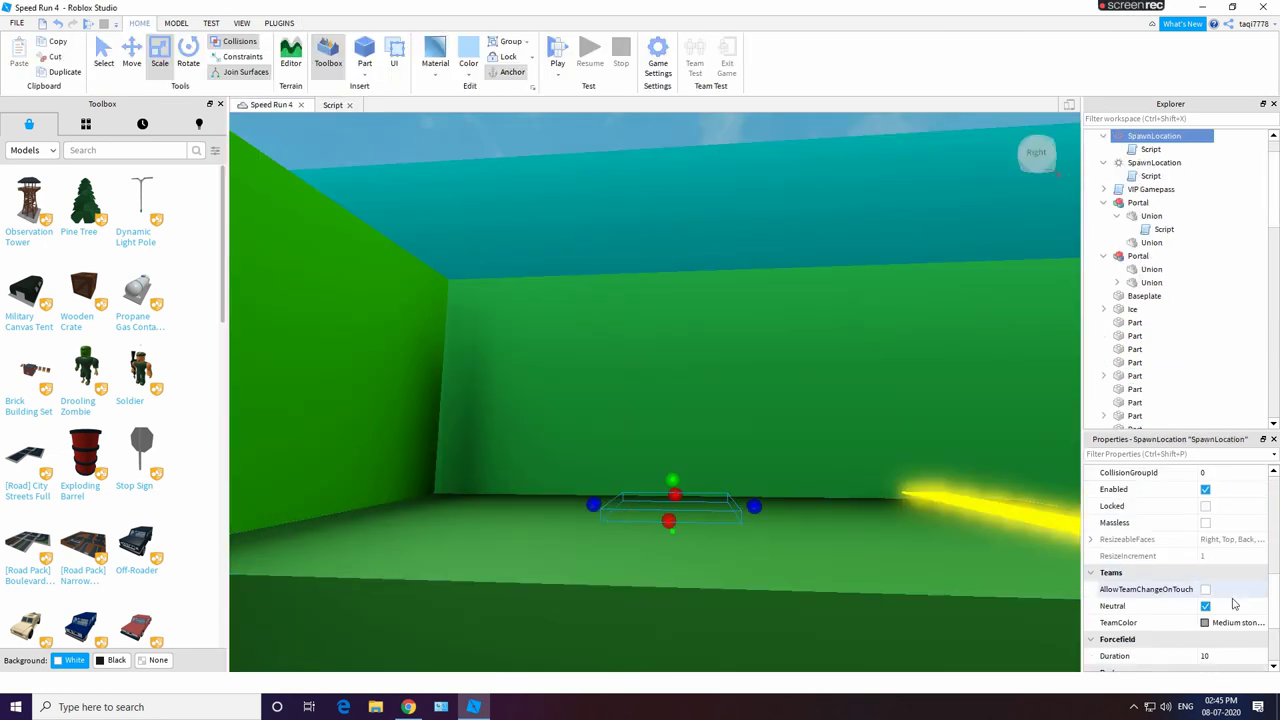
scroll(1233, 604, "down", 2)
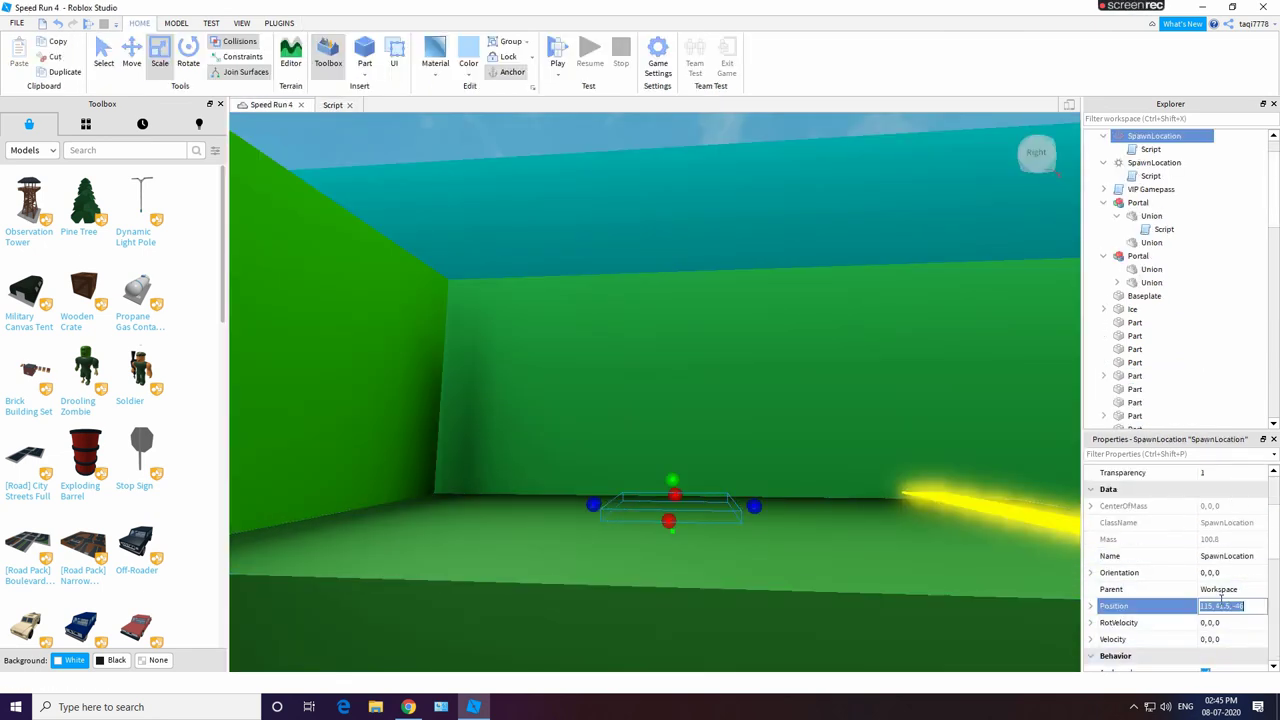
right_click(1225, 605)
left_click(1226, 658)
left_click(332, 105)
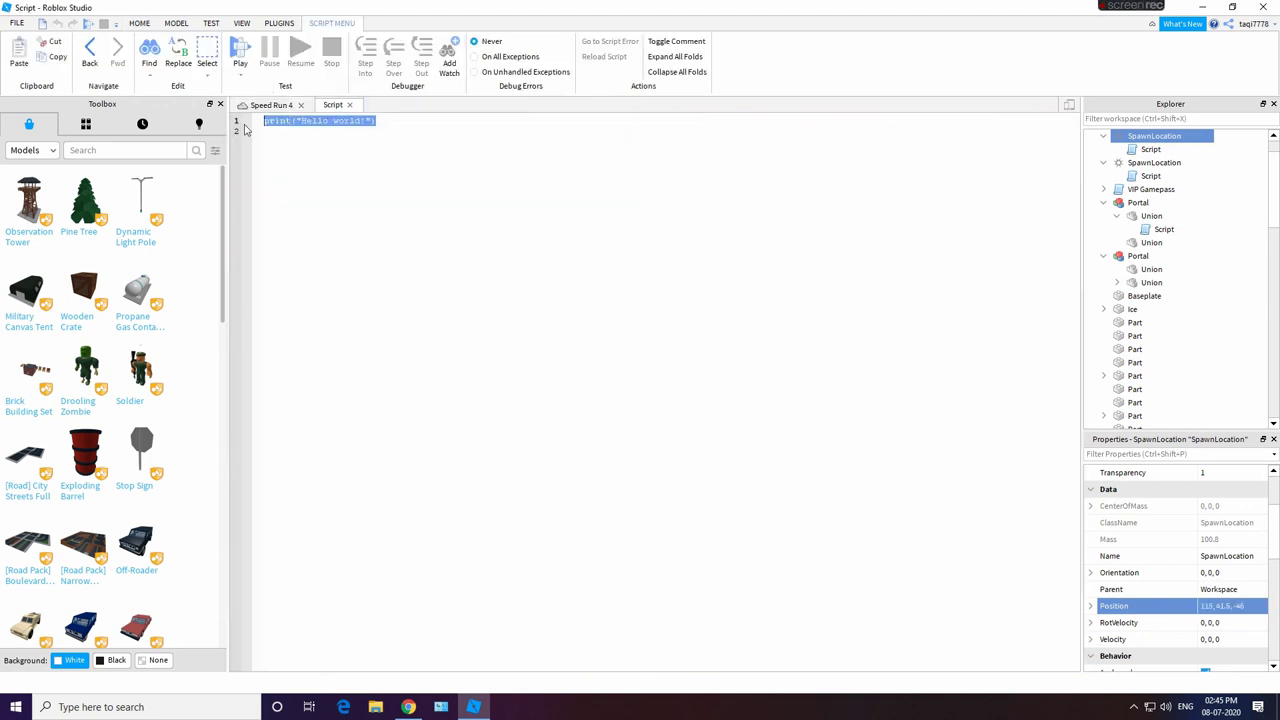
right_click(342, 126)
left_click(390, 196)
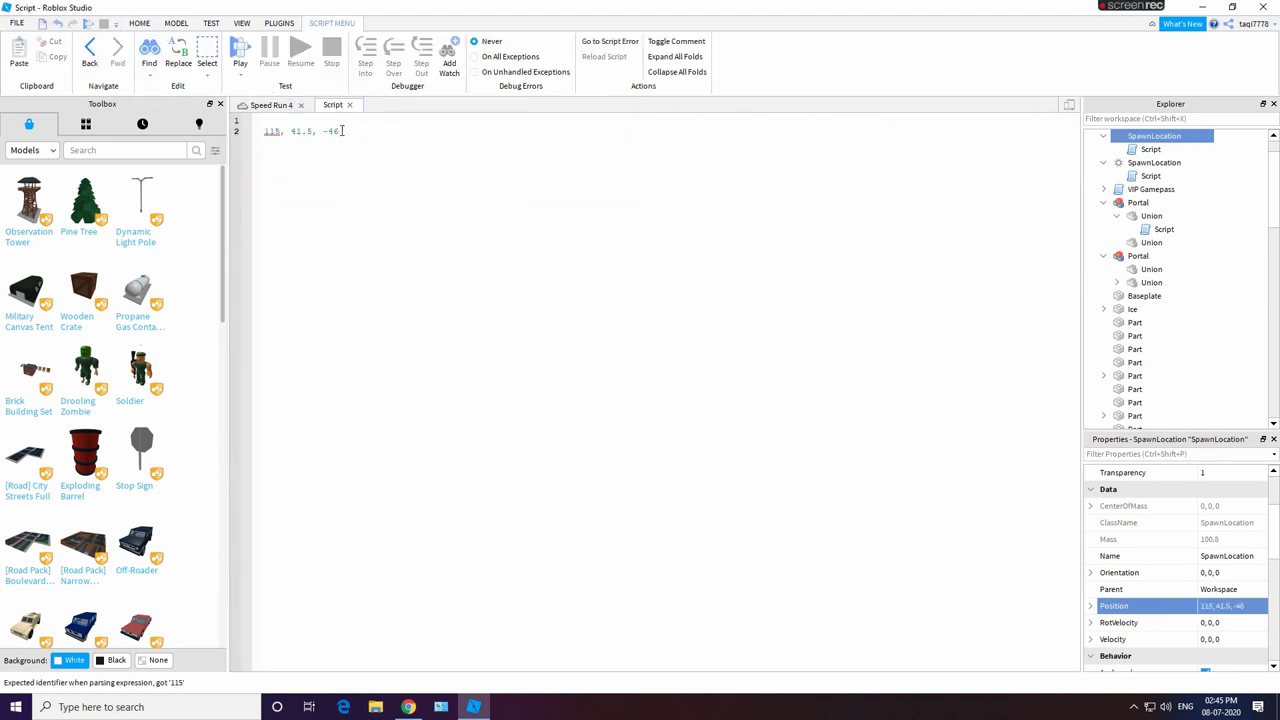
Step: Copy the whole onTouched teleport code from the green spawn location's script into the raised part's script and clear its CFrame.new coordinates
scroll(1158, 234, "up", 1)
double_click(1151, 189)
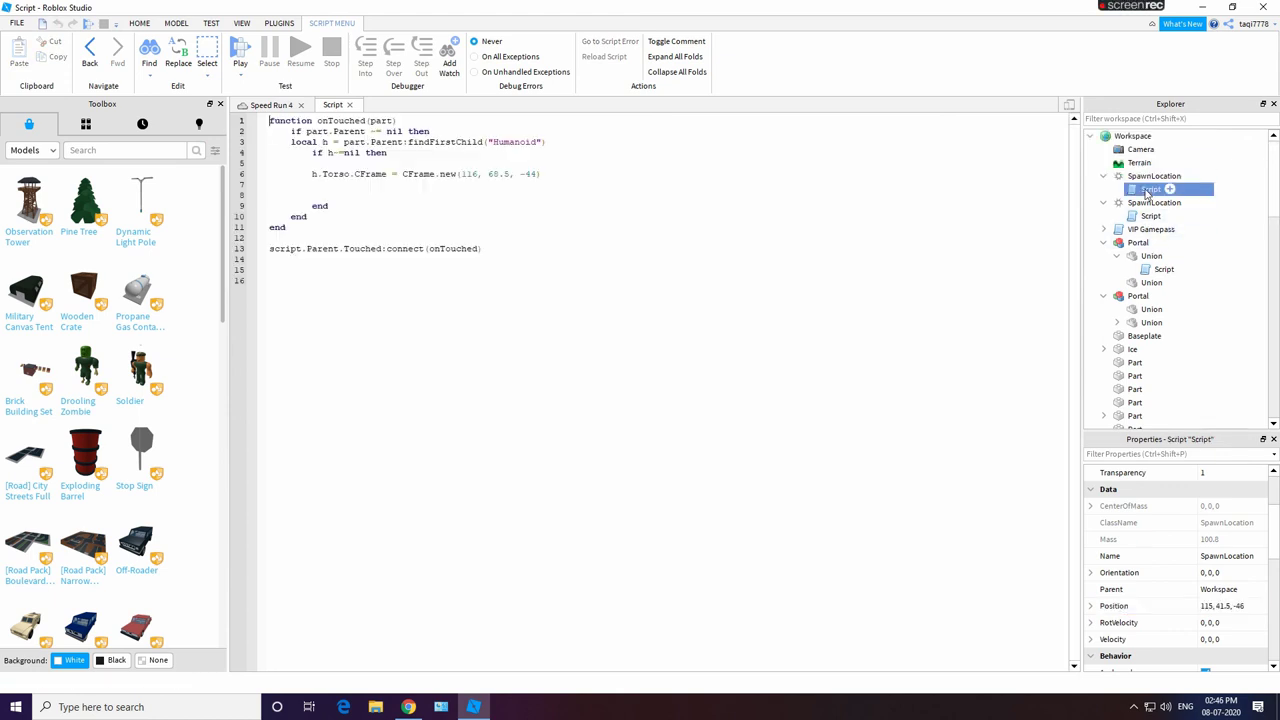
key("ctrl+a")
right_click(482, 240)
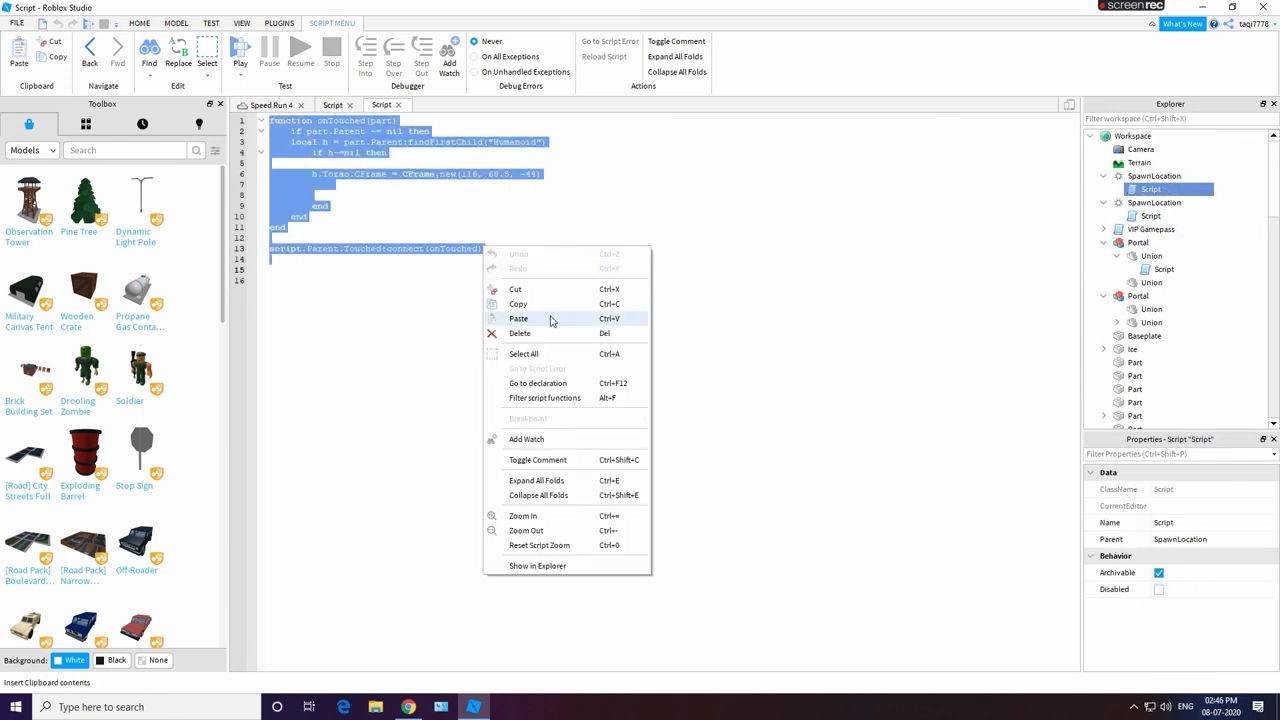
left_click(563, 303)
left_click(335, 105)
right_click(340, 160)
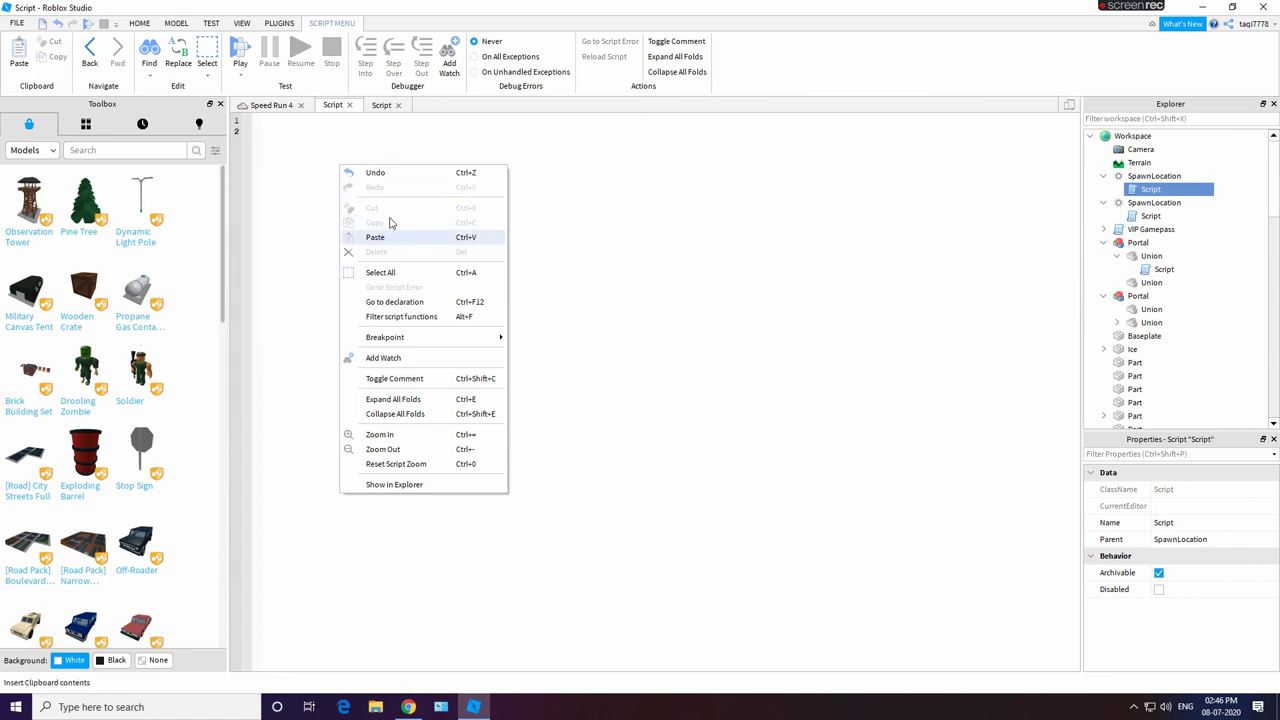
left_click(401, 234)
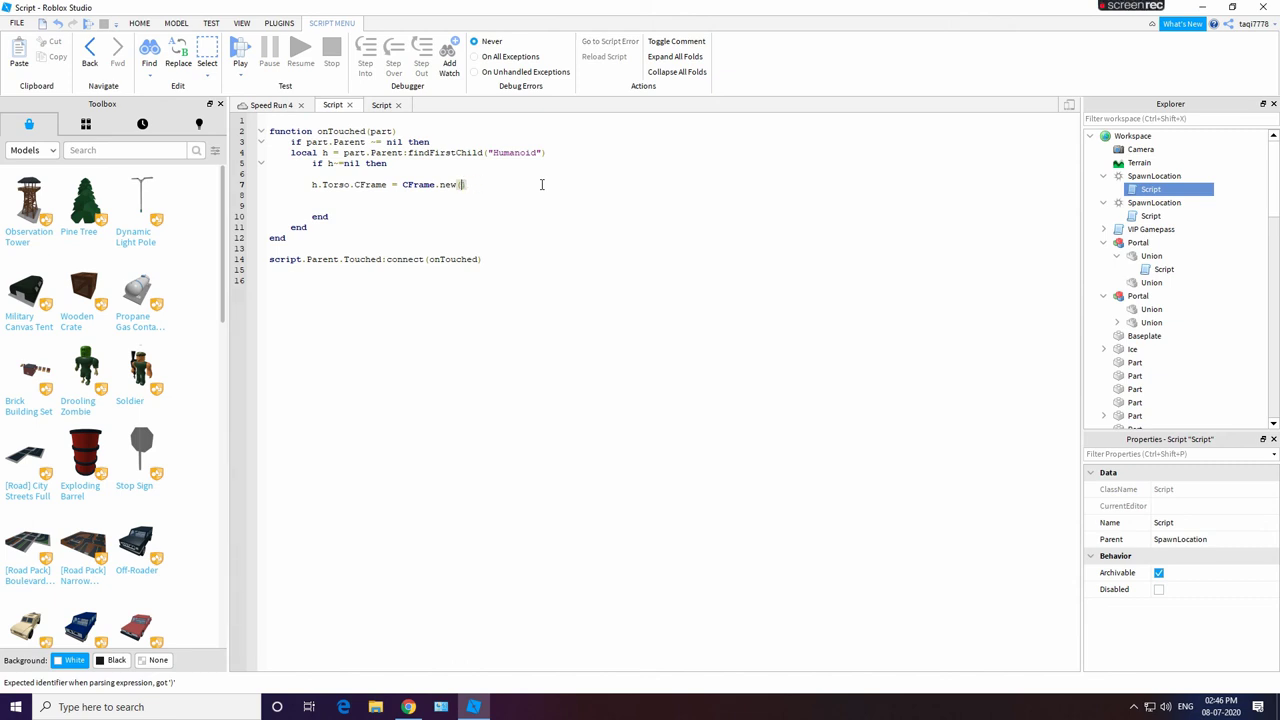
Step: Try to copy the green spawn location's position from its properties
left_click(268, 105)
left_click(1152, 178)
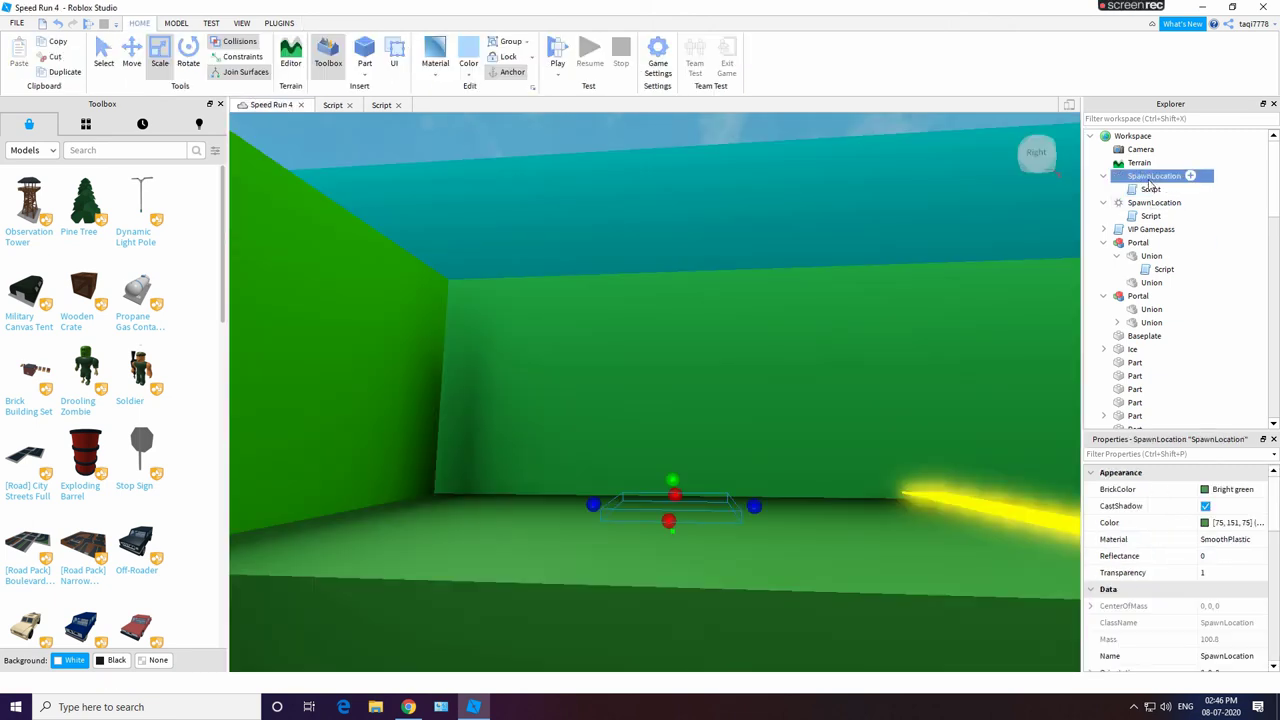
scroll(1224, 651, "down", 1)
left_click(1226, 656)
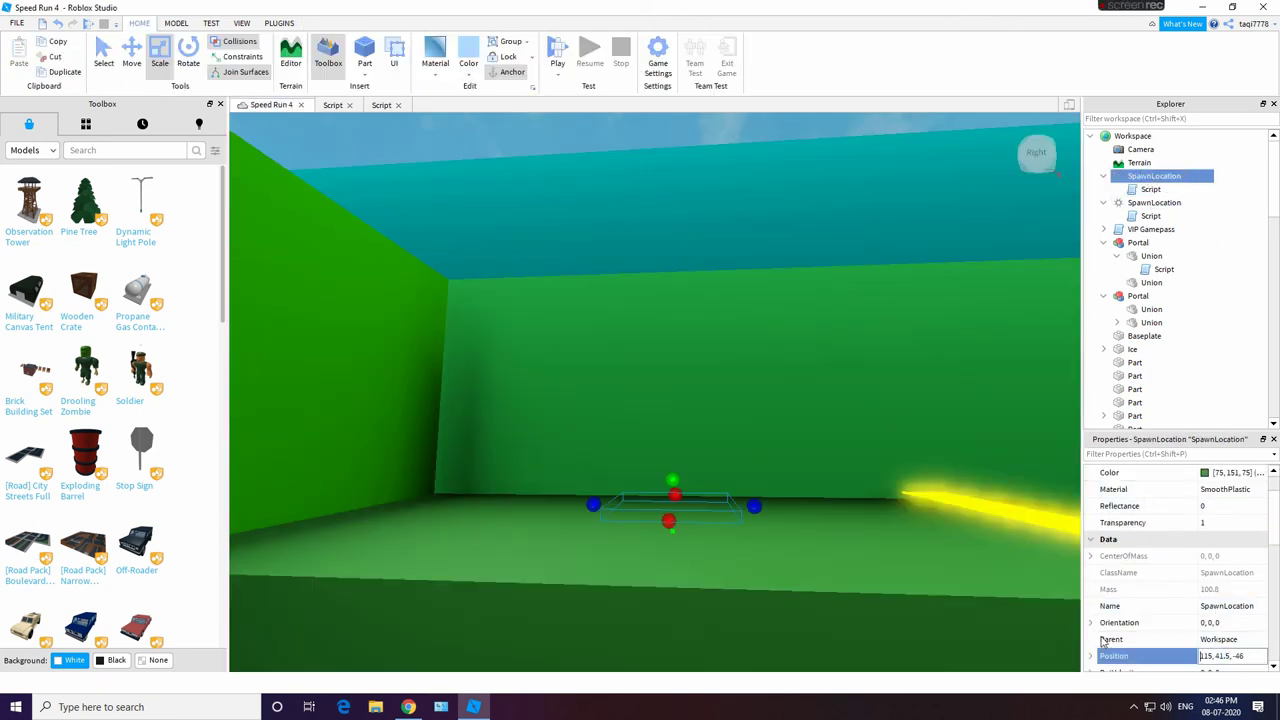
left_click(1250, 639)
left_click(1257, 639)
Step: Inspect the light blue spawn location's script and position, and delete that spawn location
left_click(1154, 177)
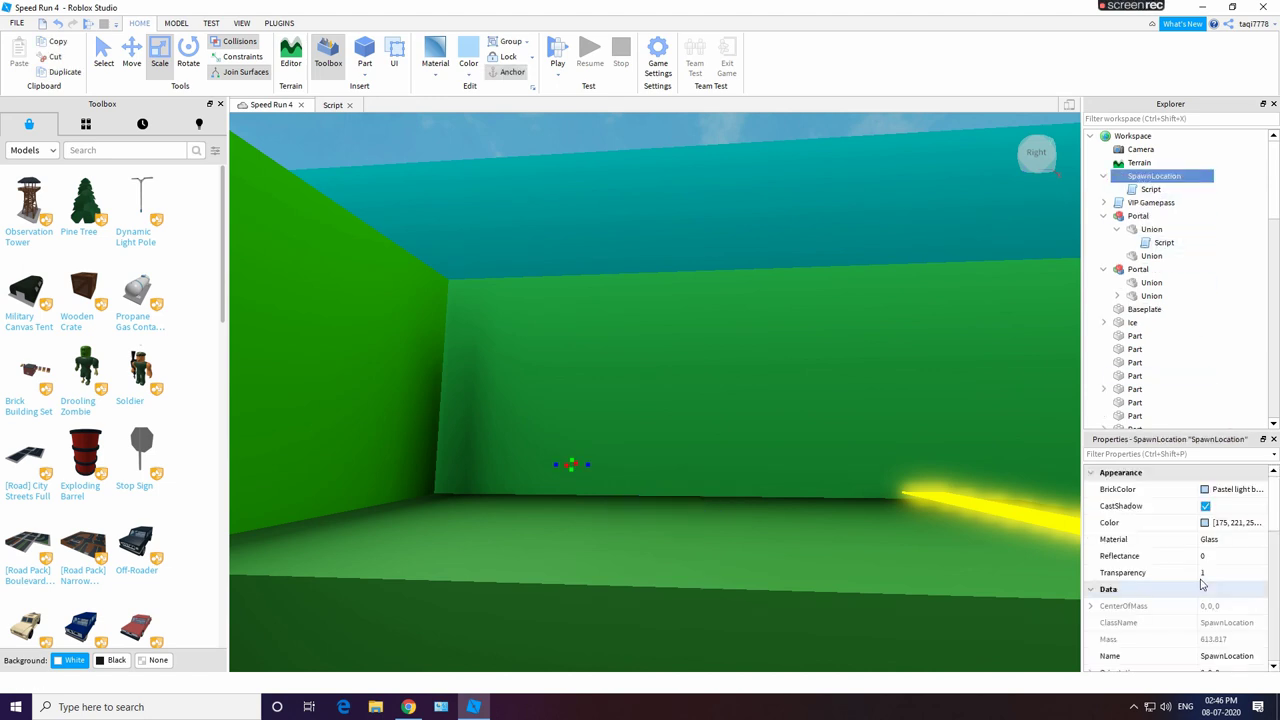
left_click(1144, 191)
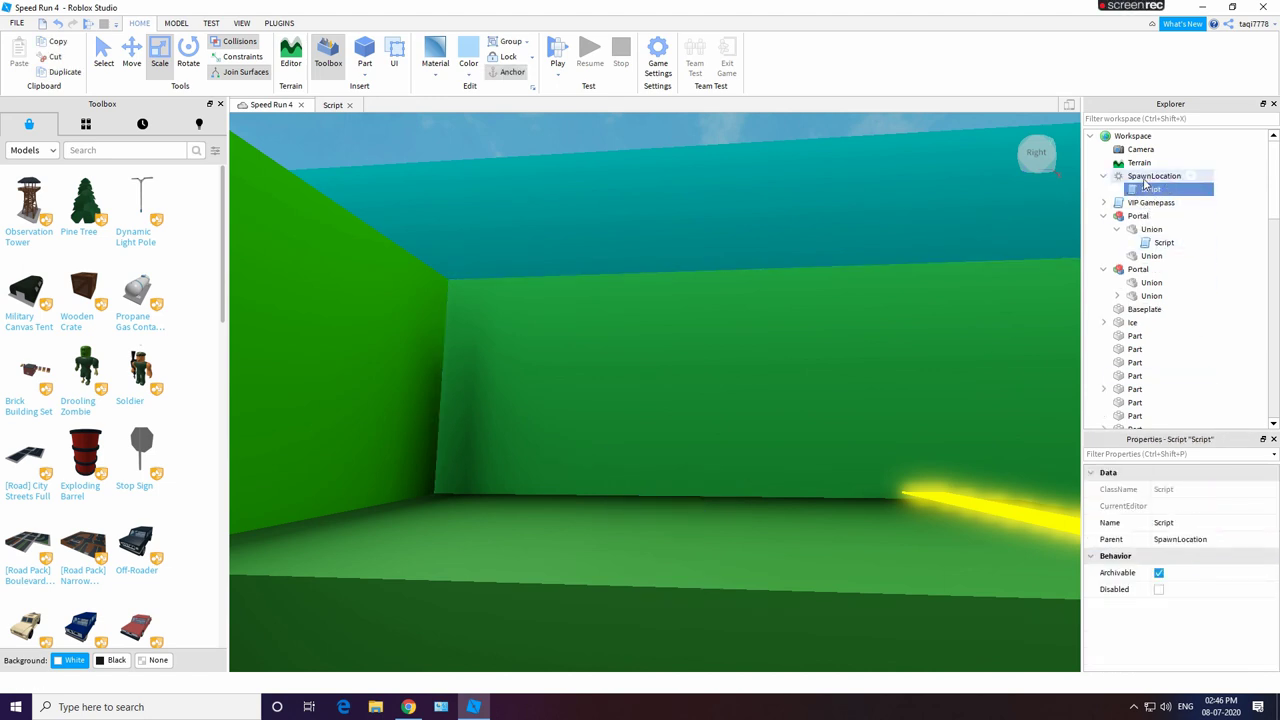
left_click(1147, 179)
scroll(1186, 549, "down", 4)
scroll(1196, 547, "up", 4)
scroll(1239, 638, "down", 2)
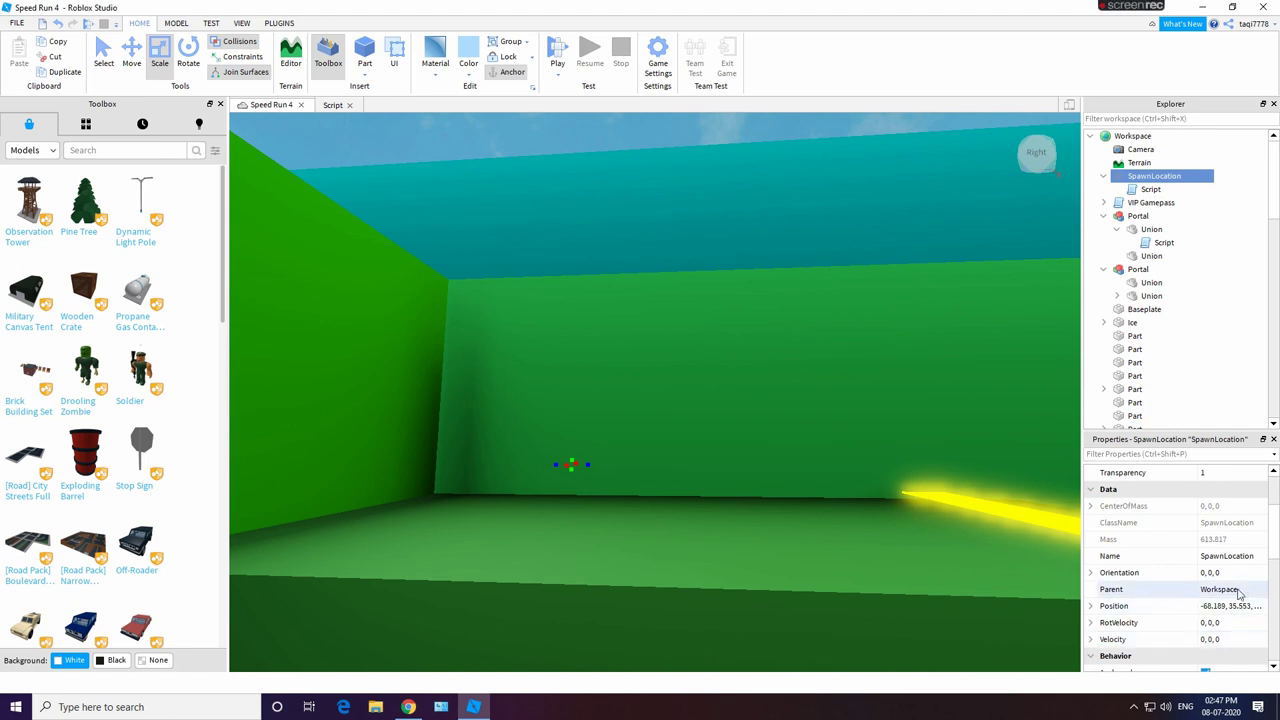
key("Delete")
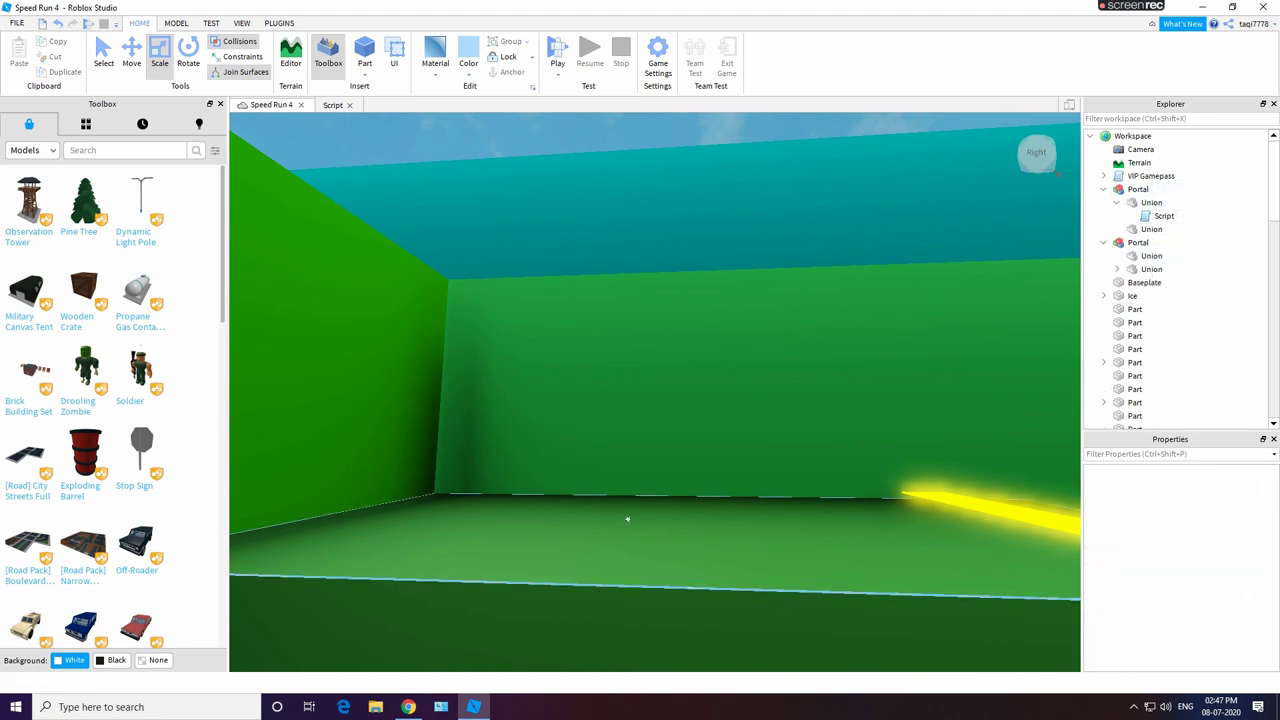
Step: Undo the deletion of both spawn locations
left_click(620, 510)
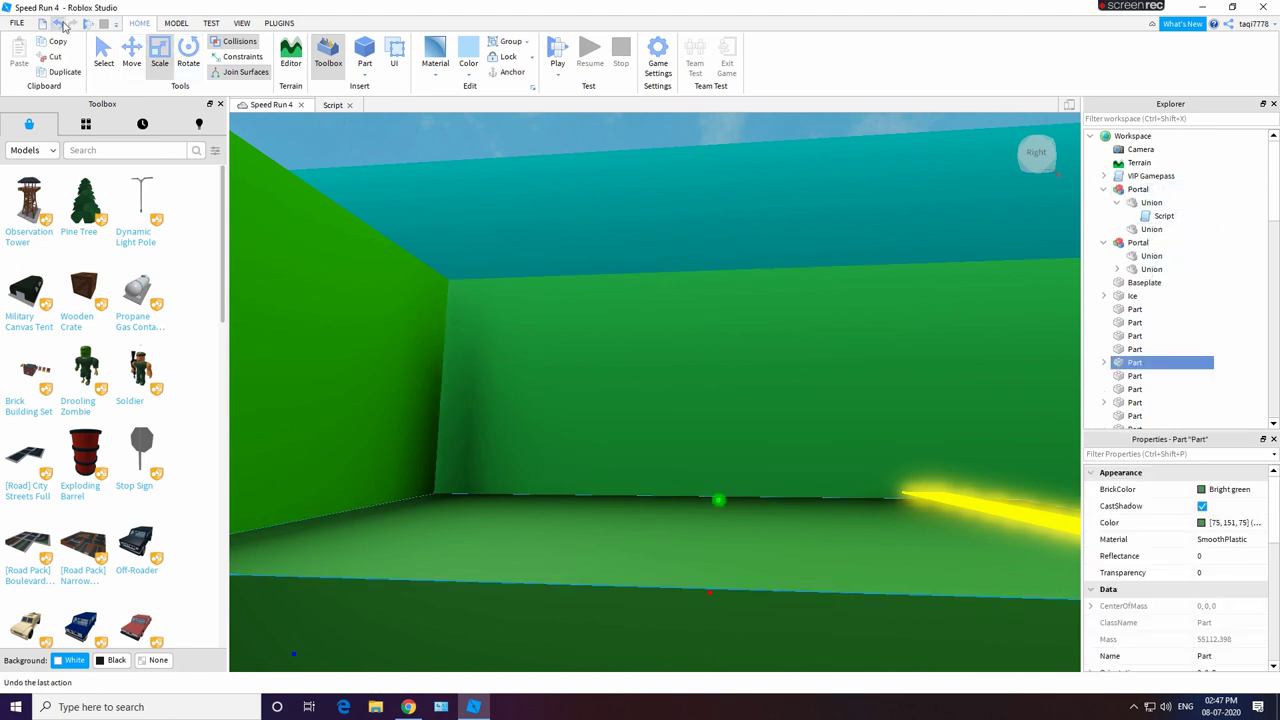
left_click(60, 24)
left_click(57, 24)
Step: Fill the empty CFrame.new in the raised part's script with the green spawn location's position 115, 41.5, -46, and close the script
scroll(1200, 600, "down", 3)
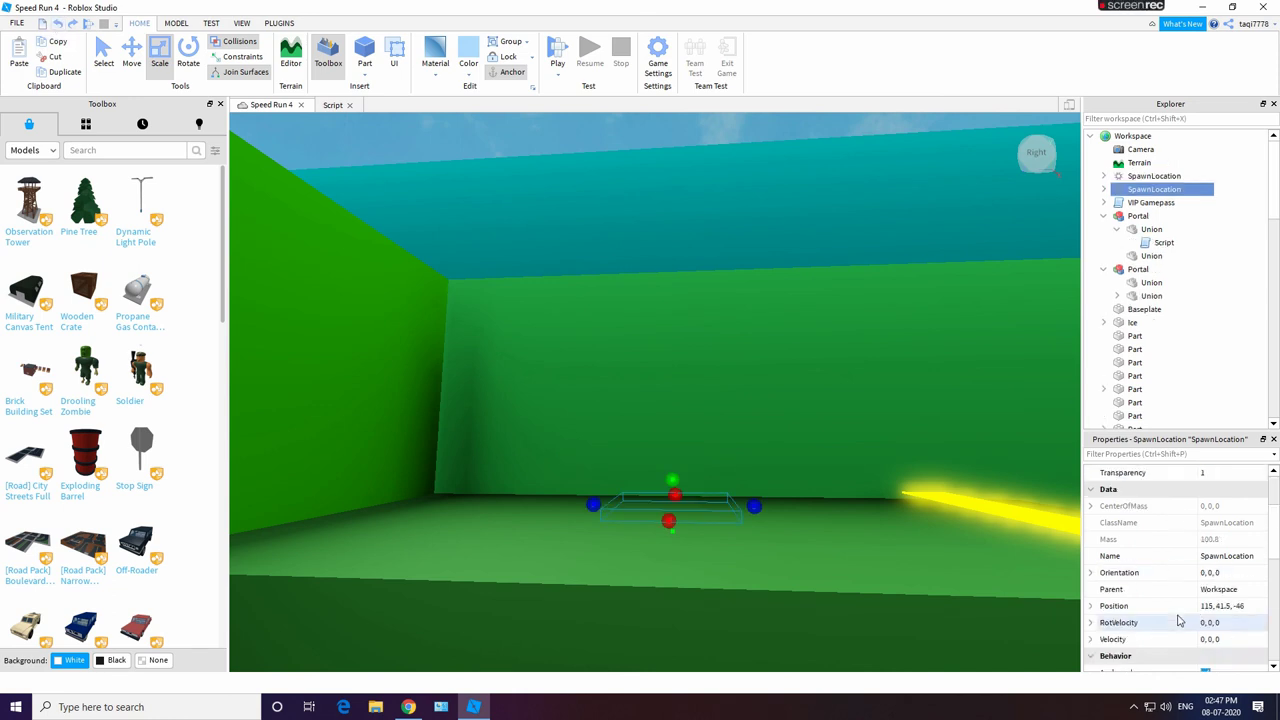
left_click(1240, 606)
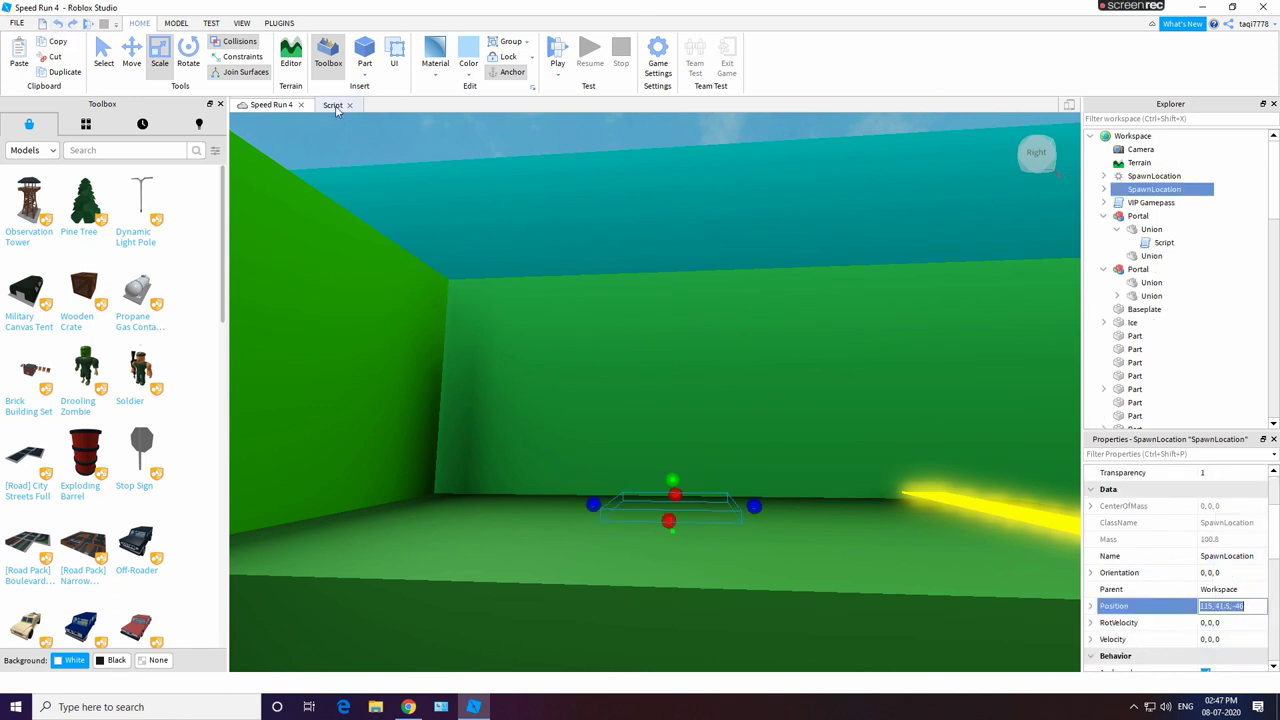
left_click(332, 105)
right_click(463, 180)
left_click(490, 256)
left_click(349, 105)
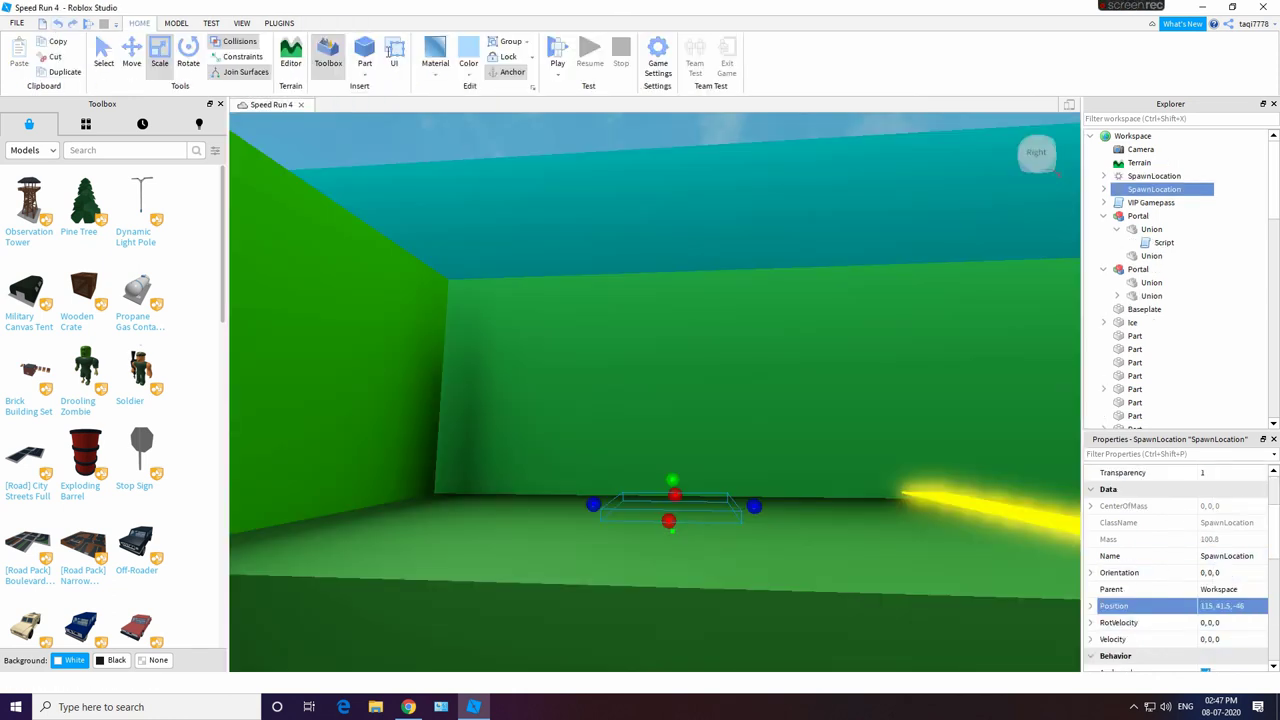
Step: Playtest the map by running and jumping over the lava course, respawning from the lava and running forward, and end the test
left_click(567, 48)
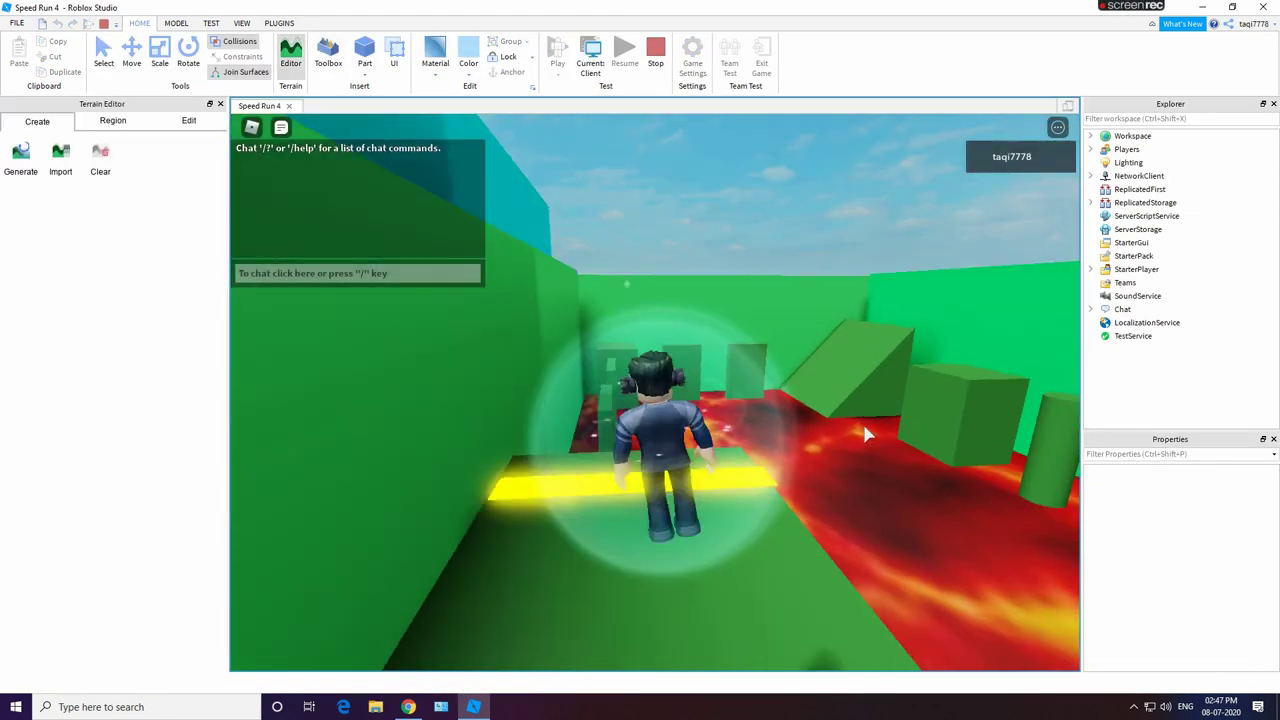
key("w")
right_click_drag(866, 434, 853, 438)
key("w")
key("space")
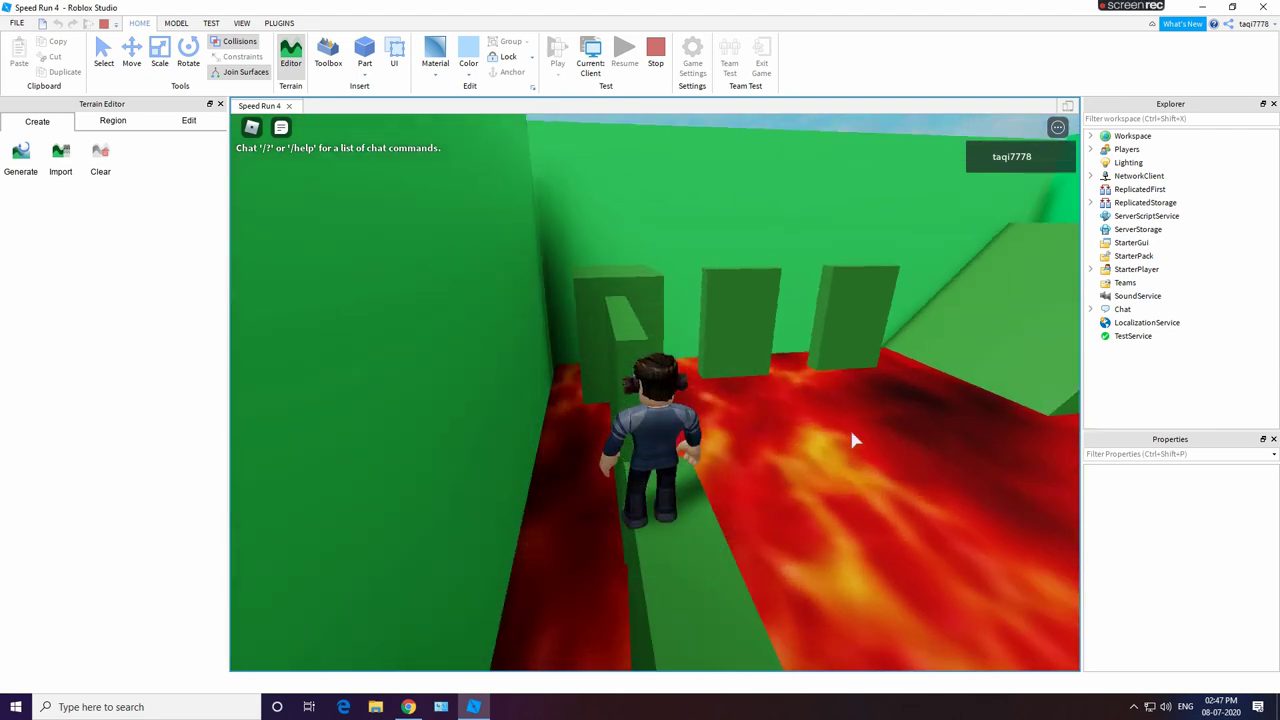
key("space")
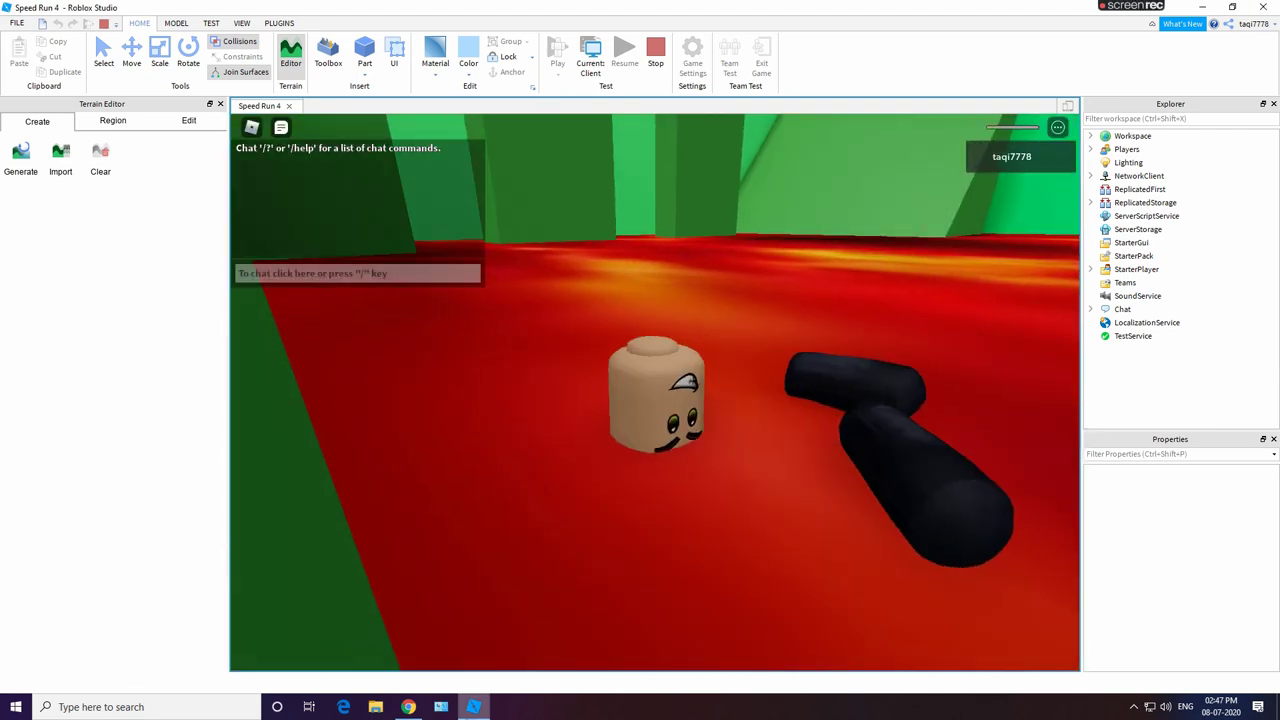
key("w")
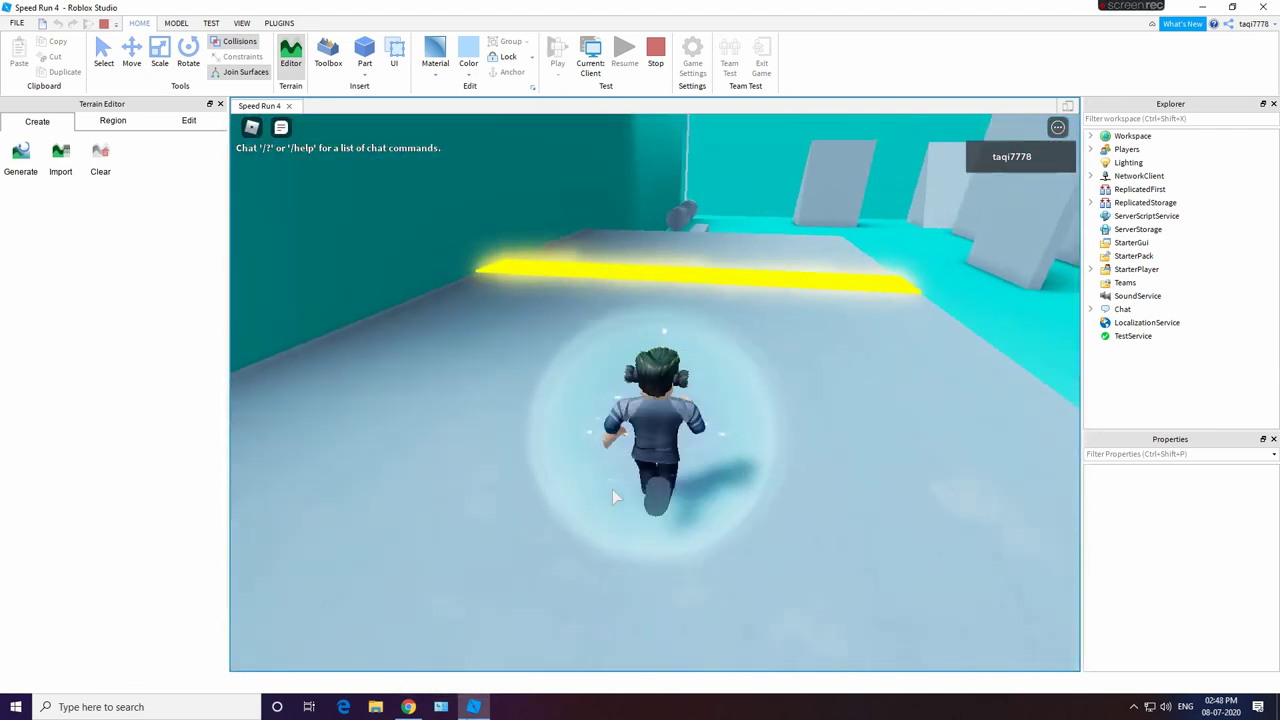
left_click(655, 55)
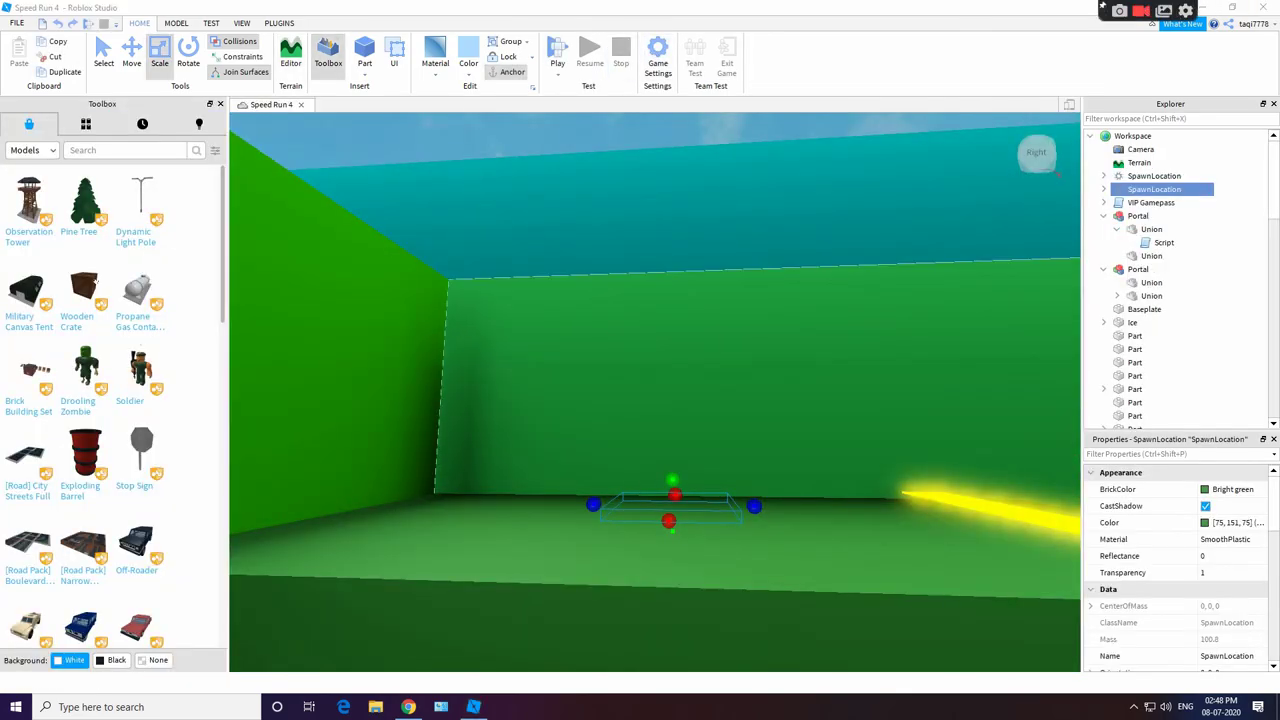